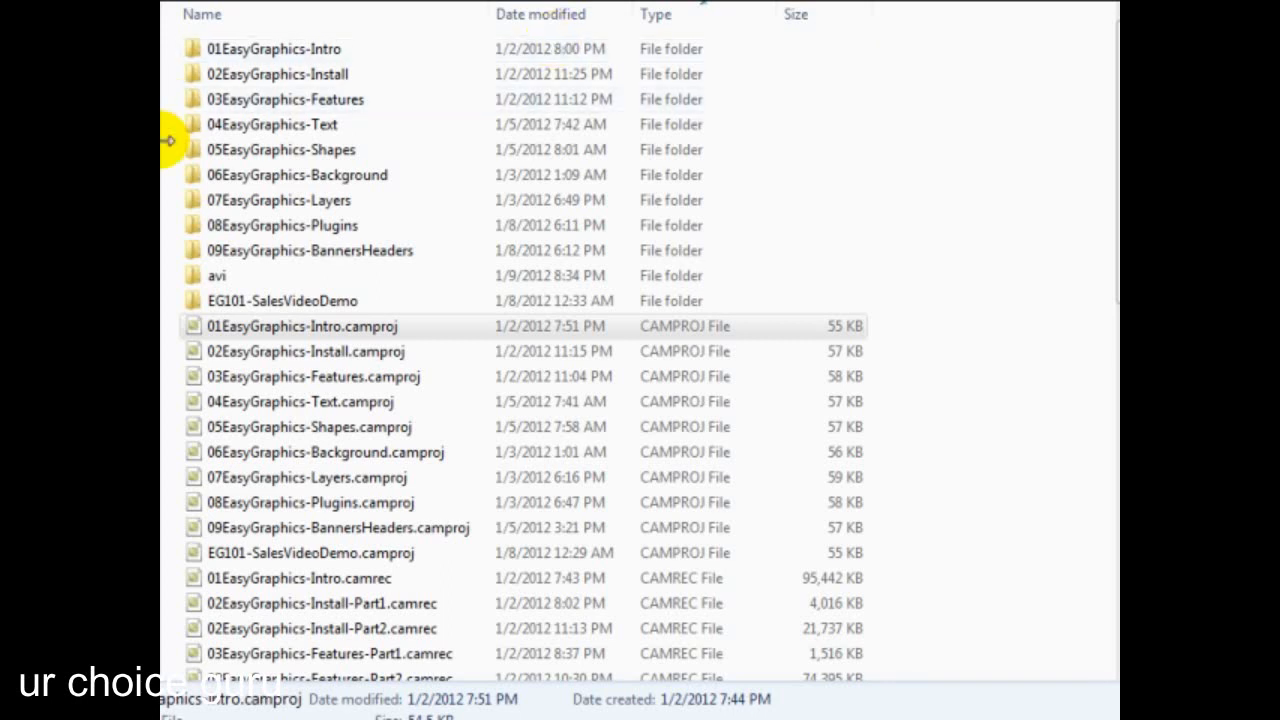
Create a new folder named 'JVZoo Uploads' beside the lesson folders
{"action": "left_click", "coordinate": [322, 251]}
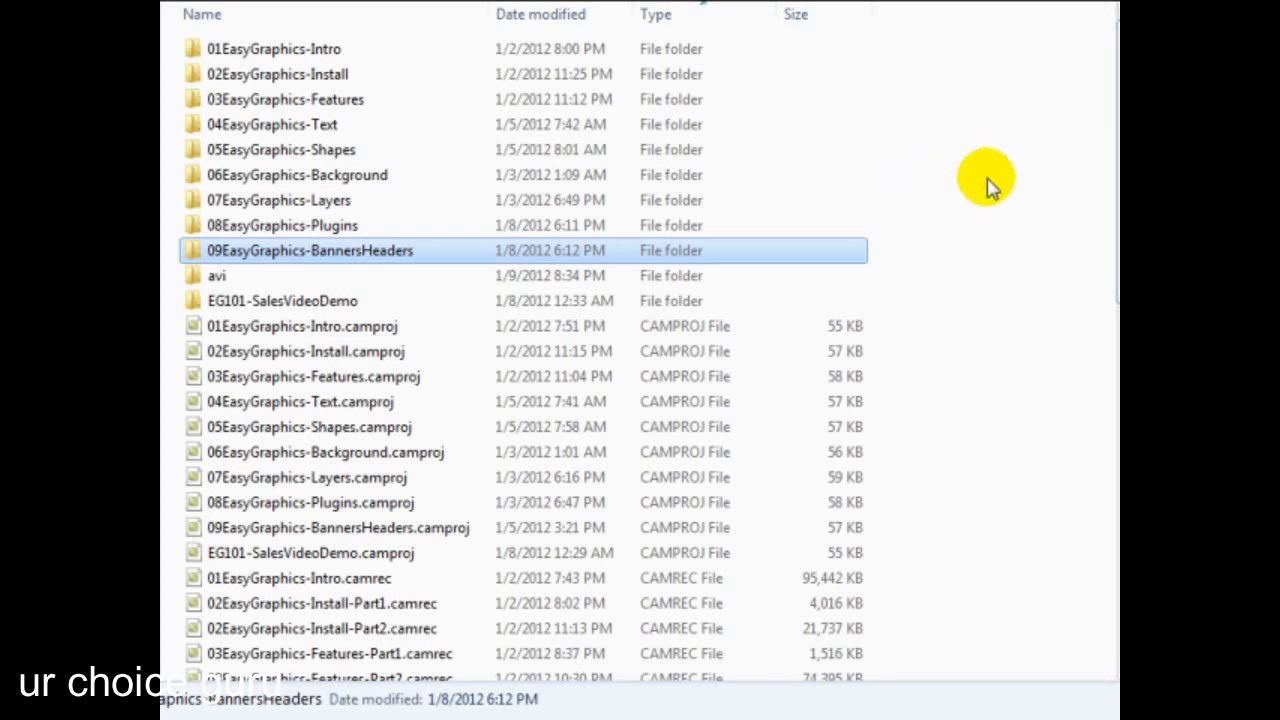
{"action": "left_click", "coordinate": [988, 182]}
{"action": "scroll", "coordinate": [1000, 100], "scroll_direction": "down", "scroll_amount": 11}
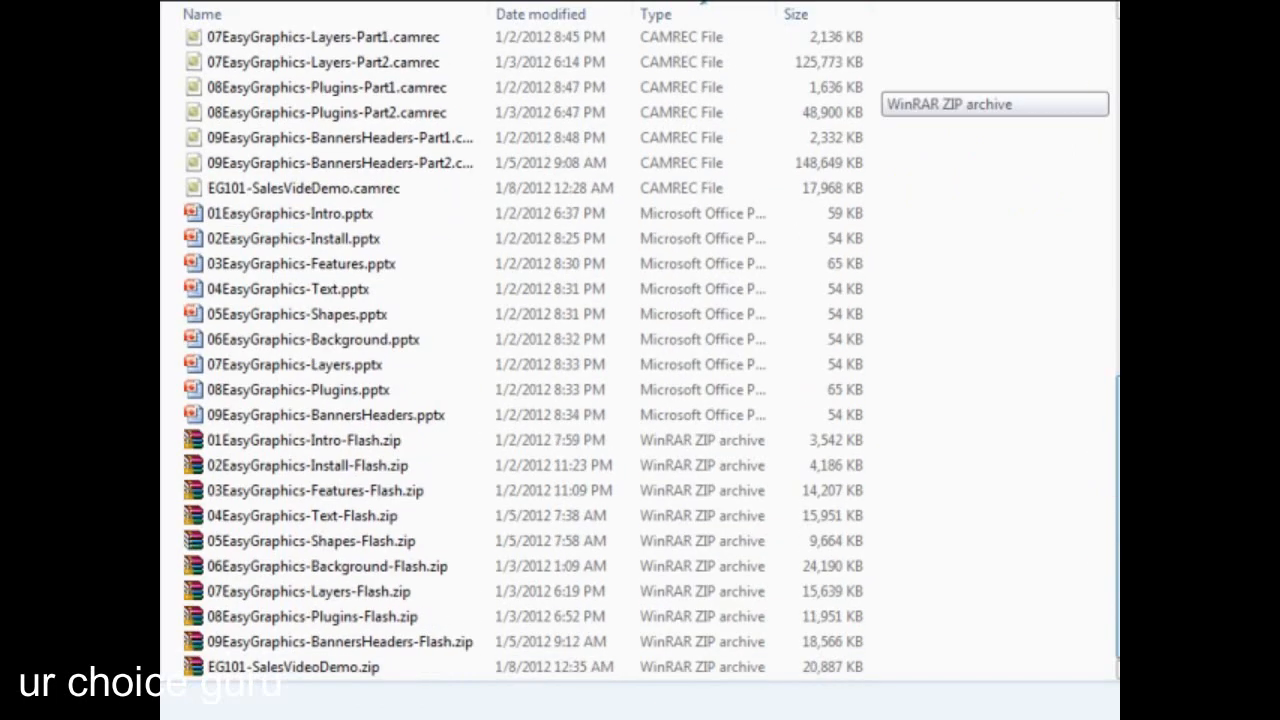
{"action": "scroll", "coordinate": [1057, 429], "scroll_direction": "up", "scroll_amount": 8}
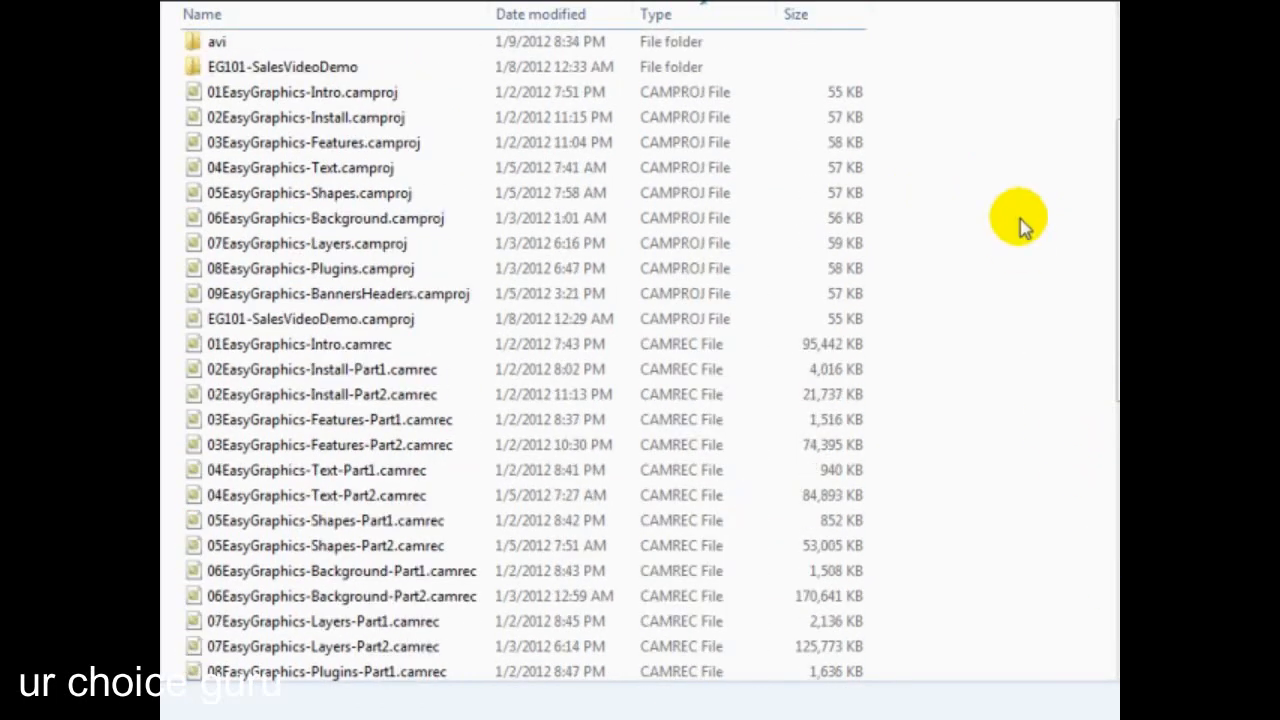
{"action": "right_click", "coordinate": [959, 231]}
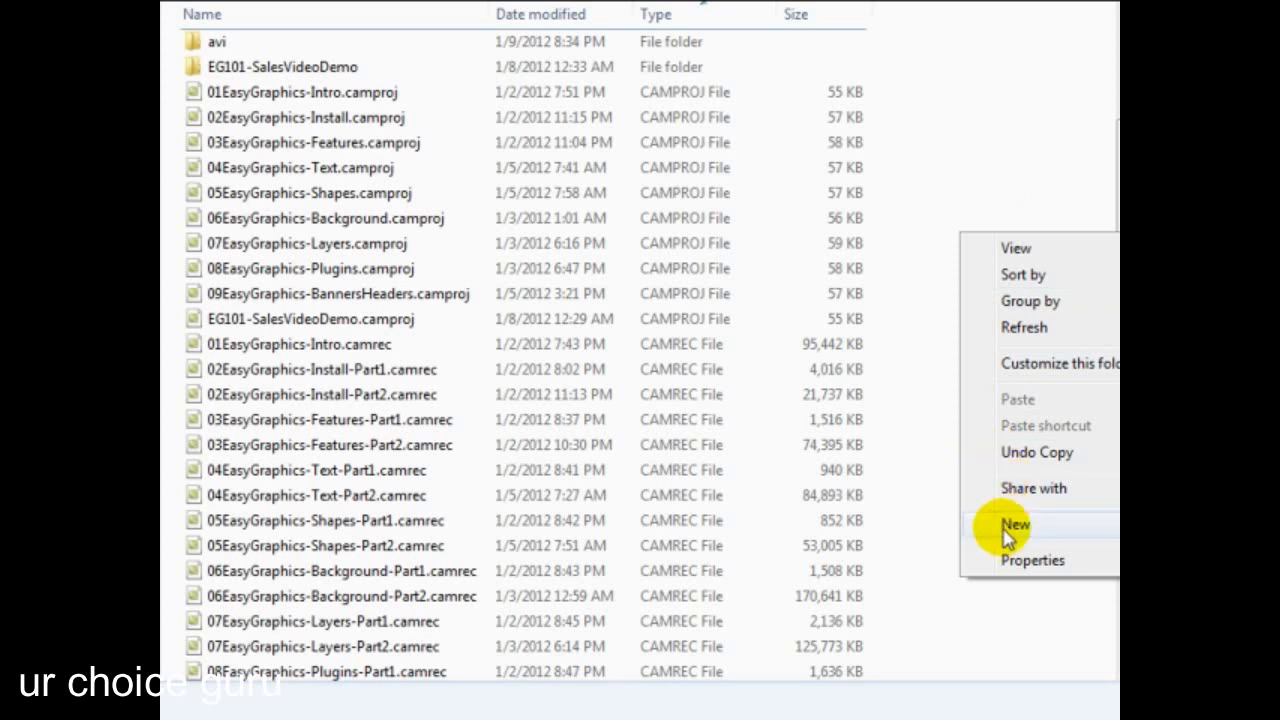
{"action": "mouse_move", "coordinate": [1010, 524]}
{"action": "left_click", "coordinate": [806, 198]}
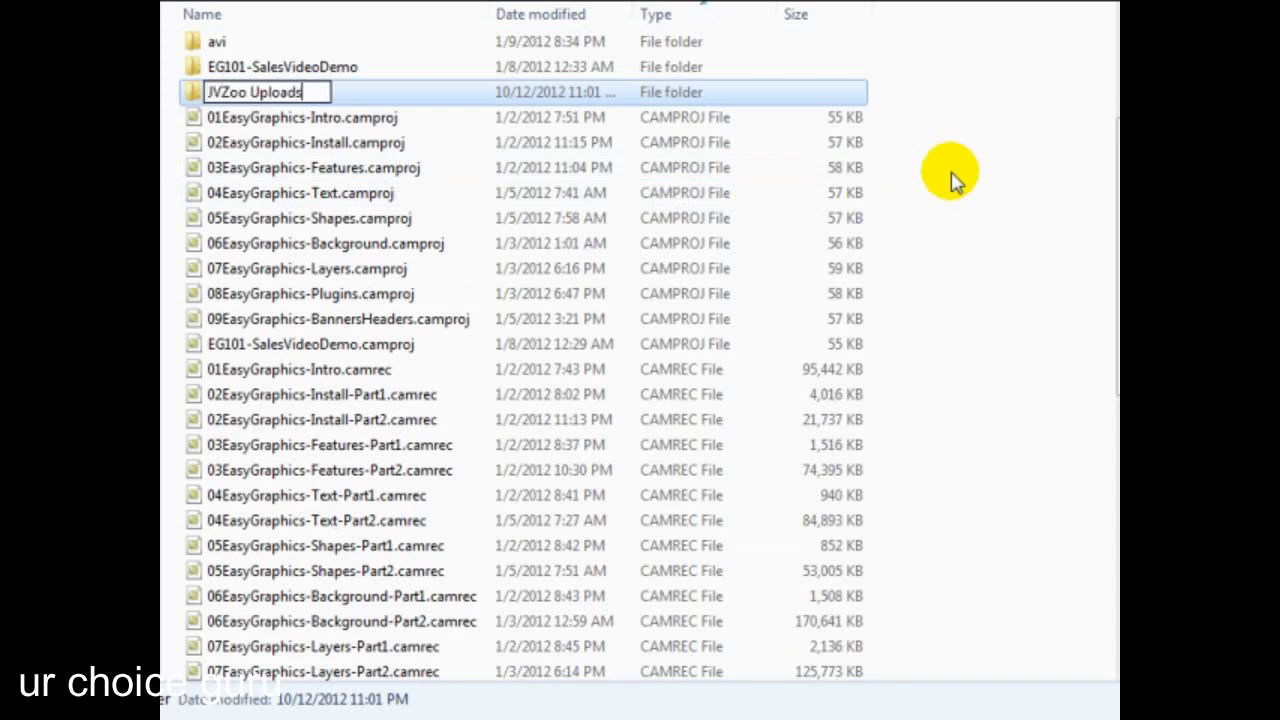
{"action": "type", "text": "JVZoo Uploads"}
{"action": "key", "text": "Return"}
{"action": "key", "text": "Return"}
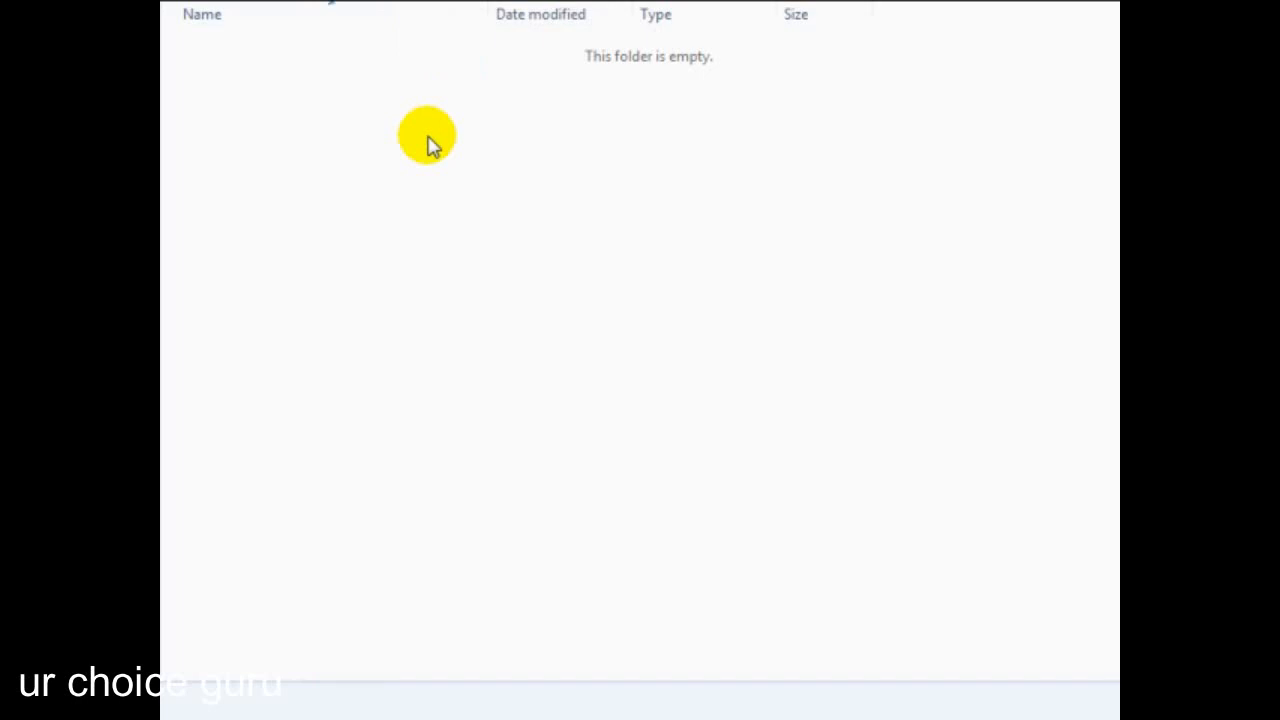
Select the nine Flash.zip archives and check the JVZoo Uploads folder
{"action": "key", "text": "BackSpace"}
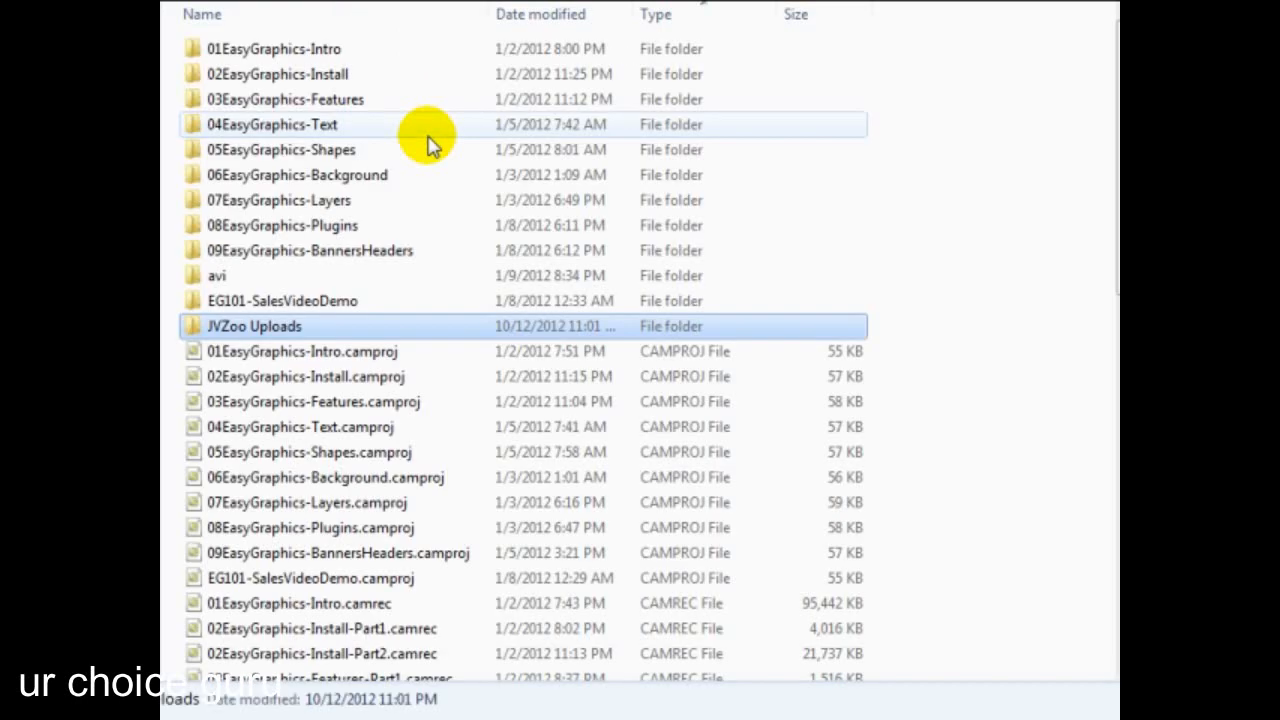
{"action": "scroll", "coordinate": [428, 145], "scroll_direction": "down", "scroll_amount": 11}
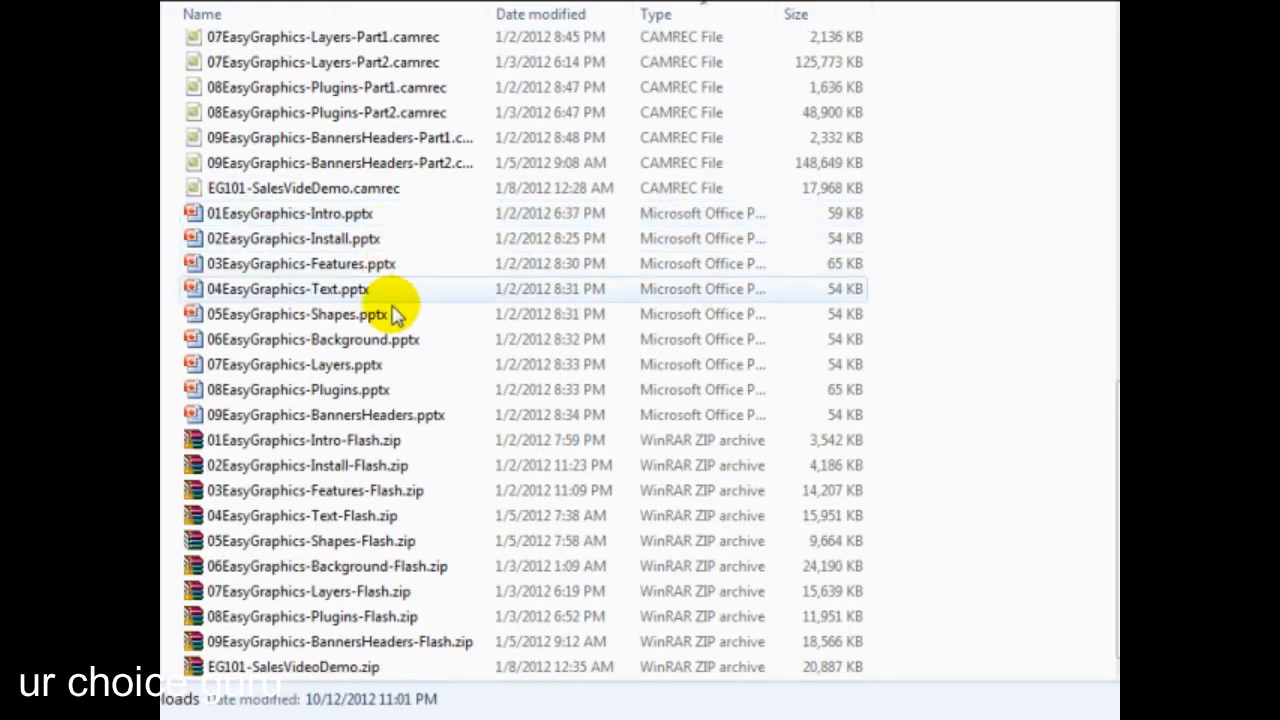
{"action": "left_click", "coordinate": [338, 442]}
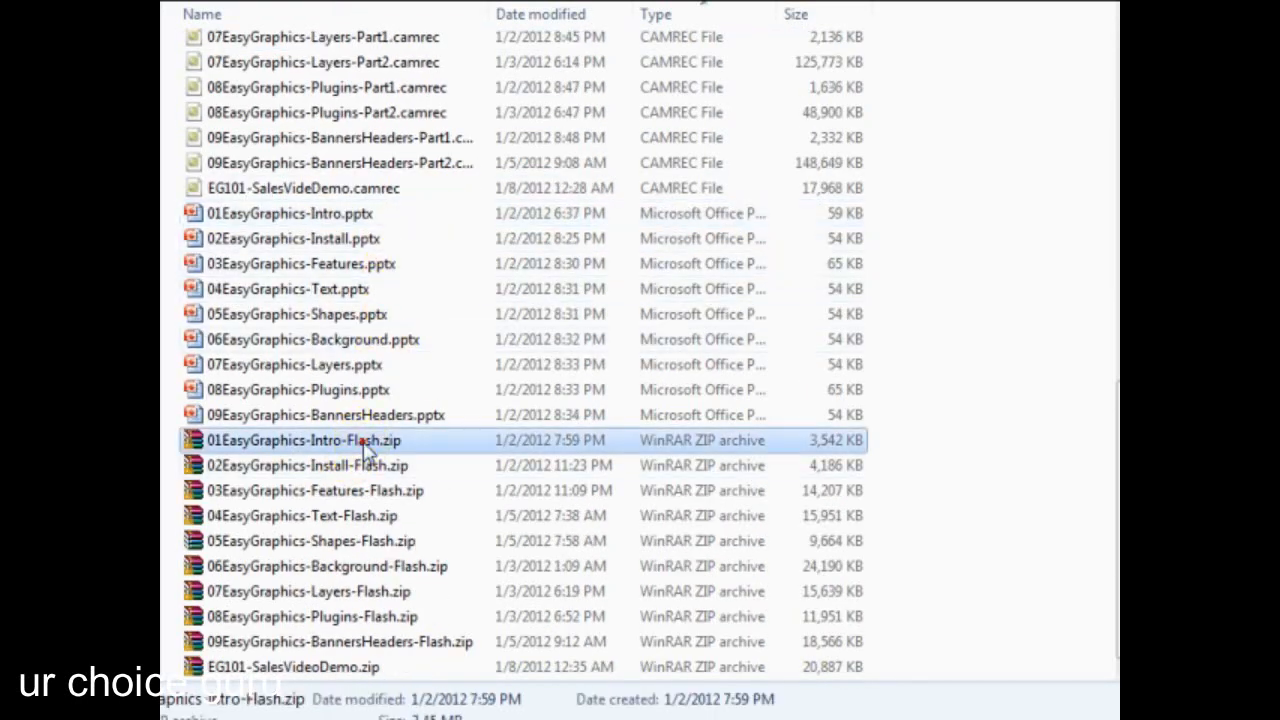
{"action": "left_click", "coordinate": [313, 643], "text": "shift"}
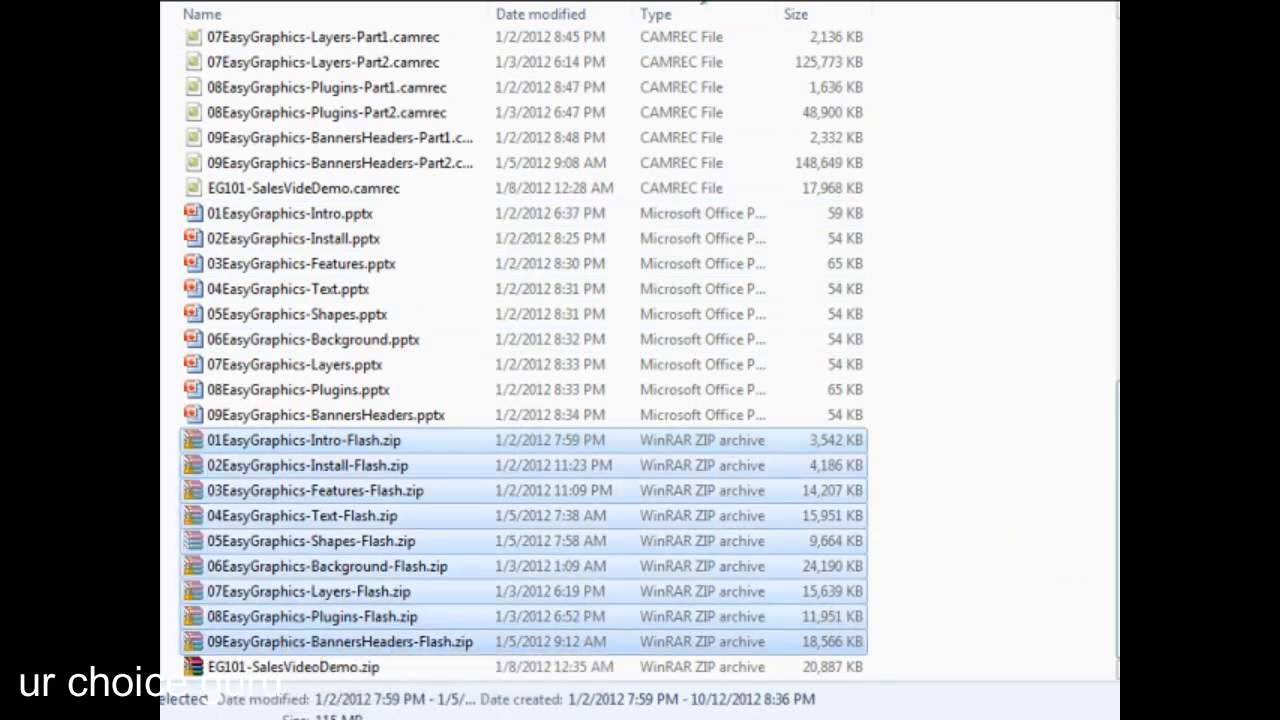
{"action": "scroll", "coordinate": [523, 350], "scroll_direction": "up", "scroll_amount": 12}
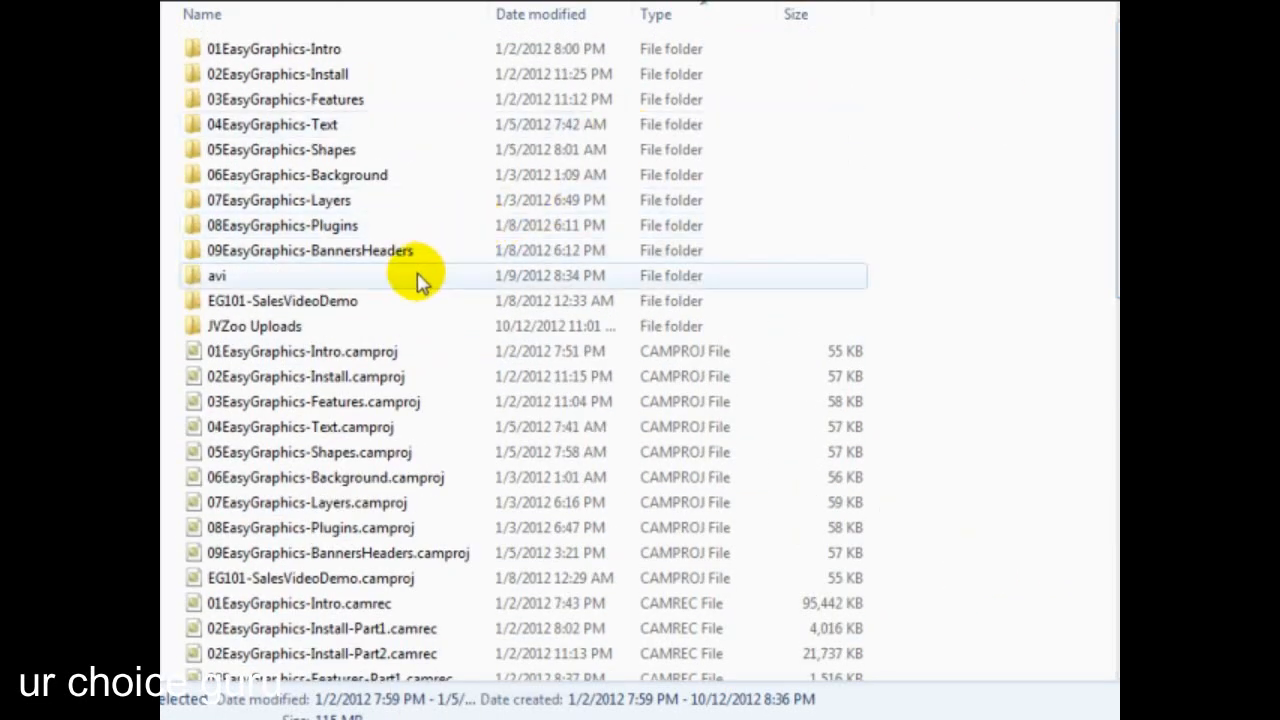
{"action": "double_click", "coordinate": [378, 330]}
{"action": "left_click", "coordinate": [379, 170]}
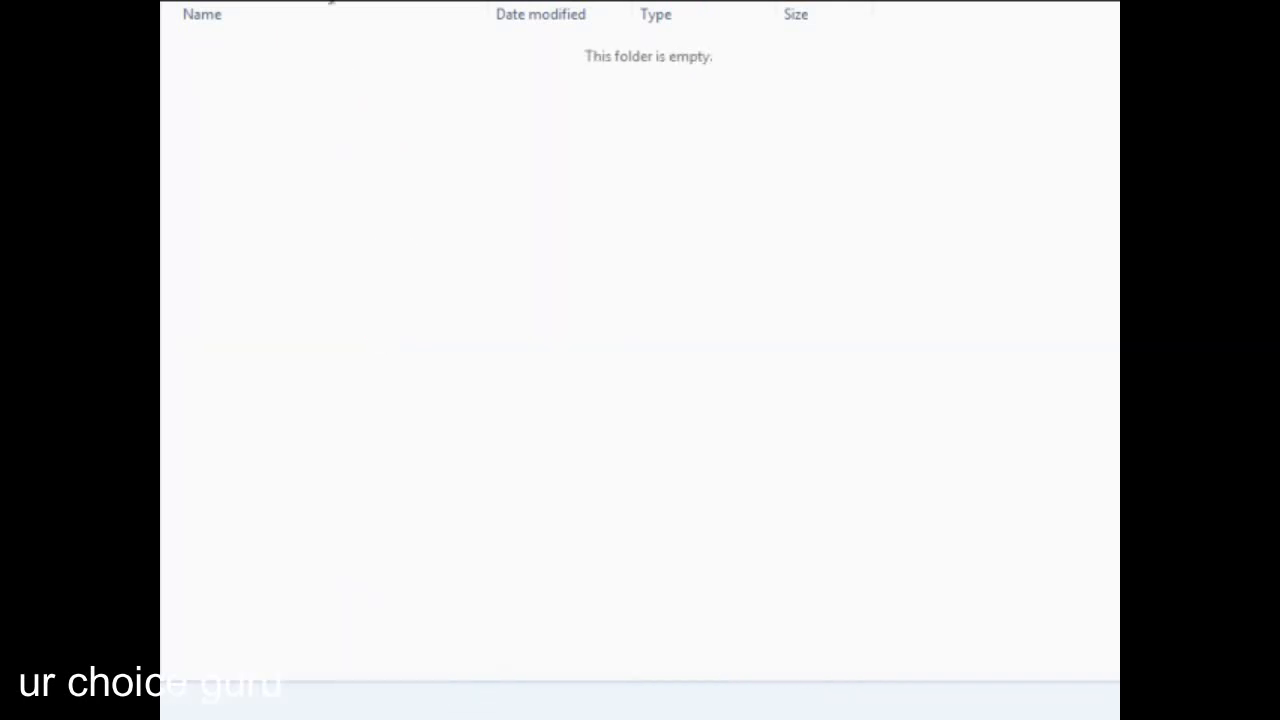
{"action": "key", "text": "alt+Left"}
Reselect the nine EasyGraphics Flash.zip archives, from 01EasyGraphics-Intro-Flash.zip on, and cut them
{"action": "scroll", "coordinate": [457, 546], "scroll_direction": "down", "scroll_amount": 11}
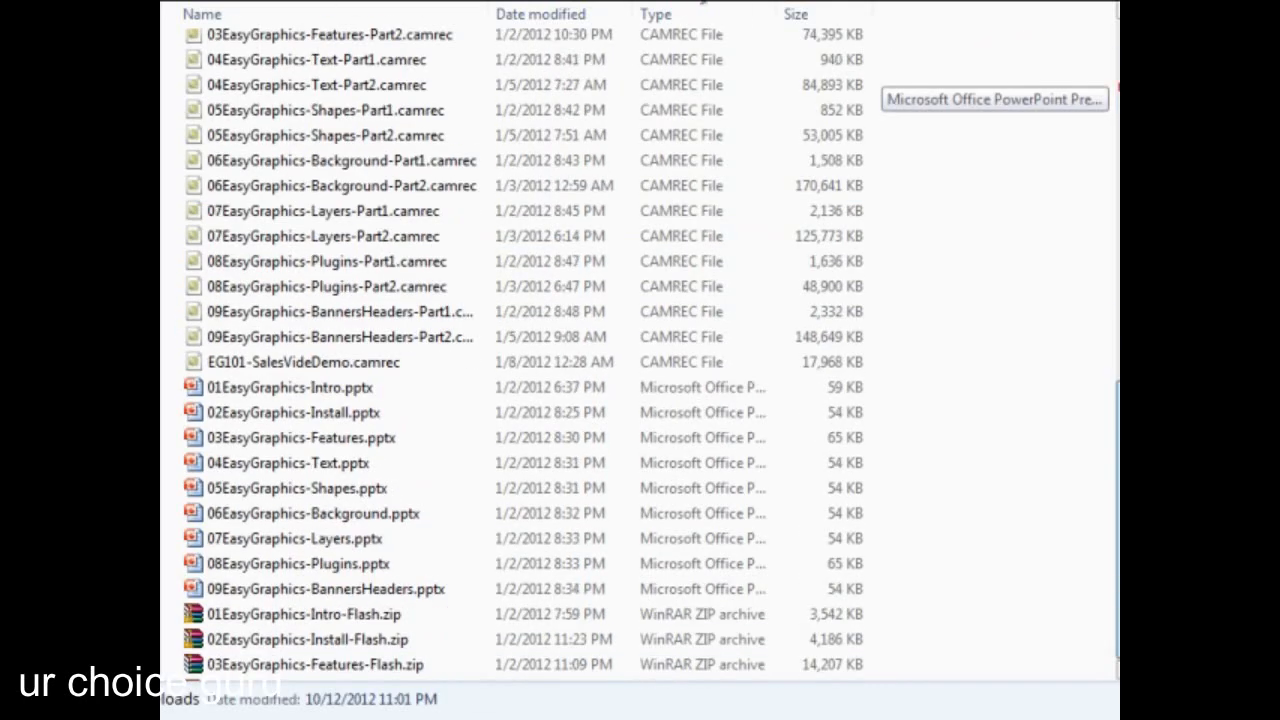
{"action": "left_click", "coordinate": [429, 451]}
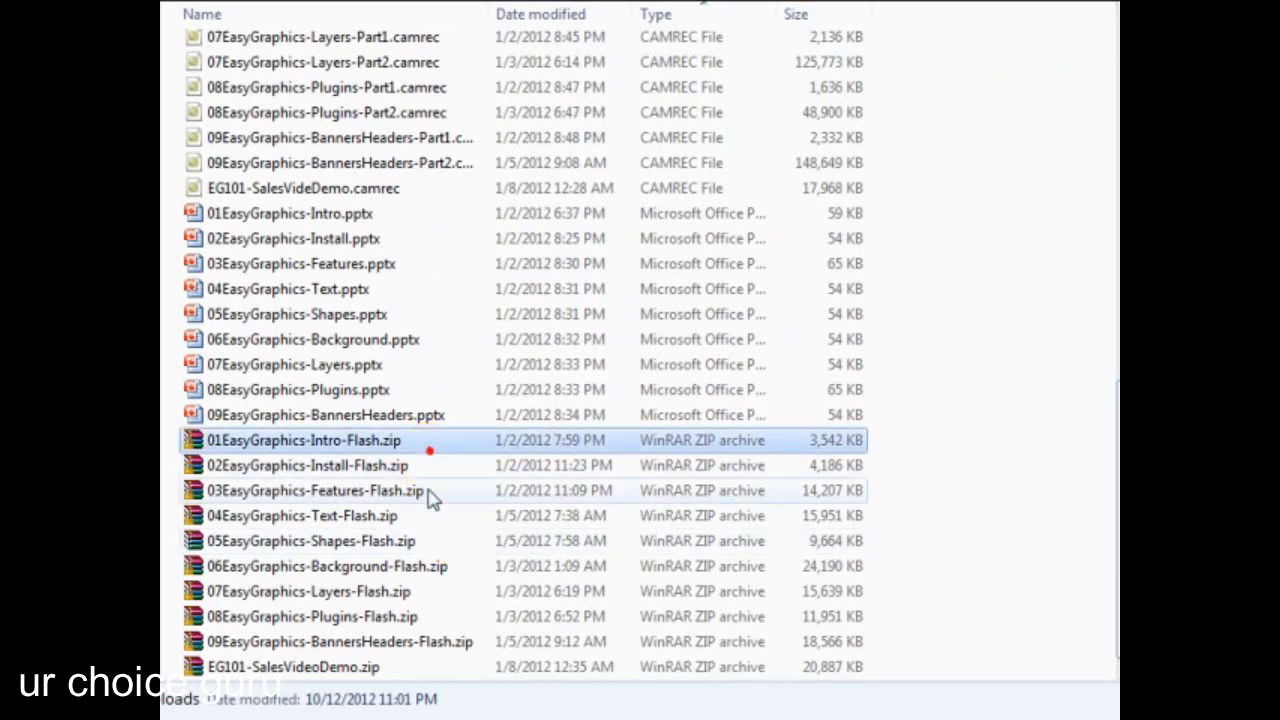
{"action": "left_click", "coordinate": [405, 641], "text": "shift"}
{"action": "right_click", "coordinate": [434, 437]}
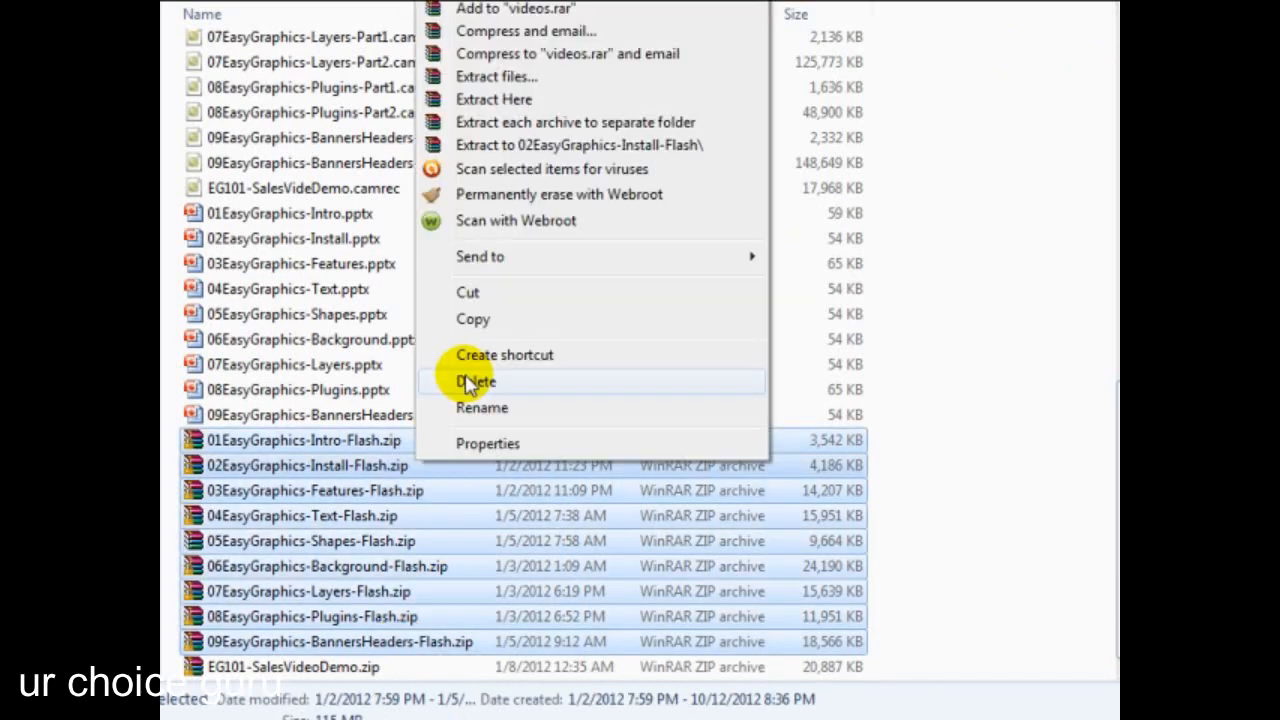
{"action": "left_click", "coordinate": [489, 293]}
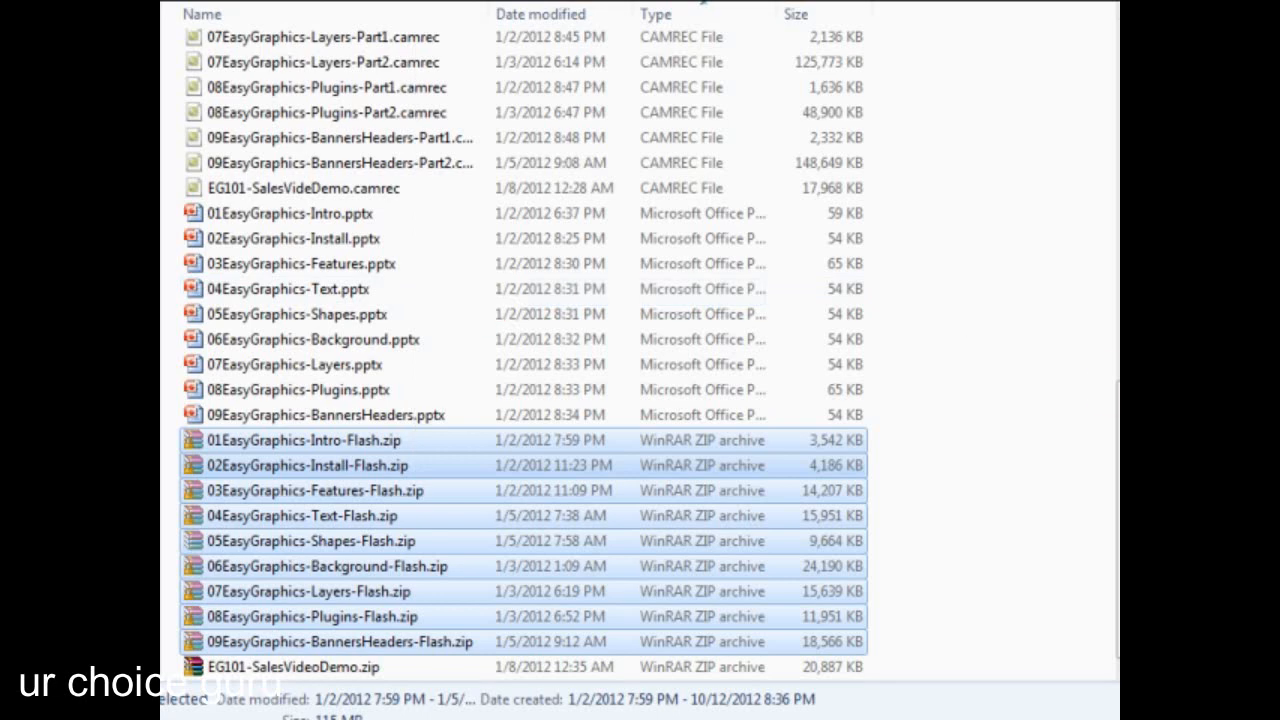
Paste the archives into JVZoo Uploads, sort them by name, and go up to the project folder
{"action": "scroll", "coordinate": [1117, 390], "scroll_direction": "up", "scroll_amount": 10}
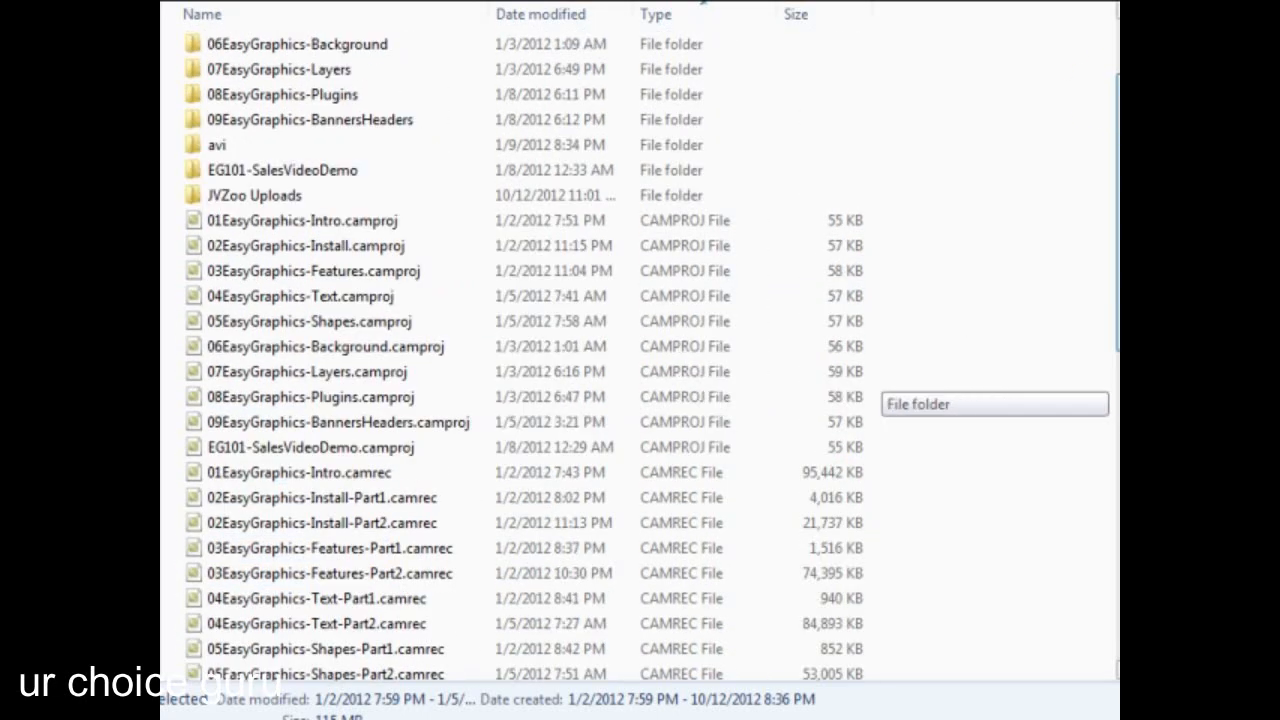
{"action": "left_click", "coordinate": [395, 195]}
{"action": "double_click", "coordinate": [395, 195]}
{"action": "right_click", "coordinate": [391, 165]}
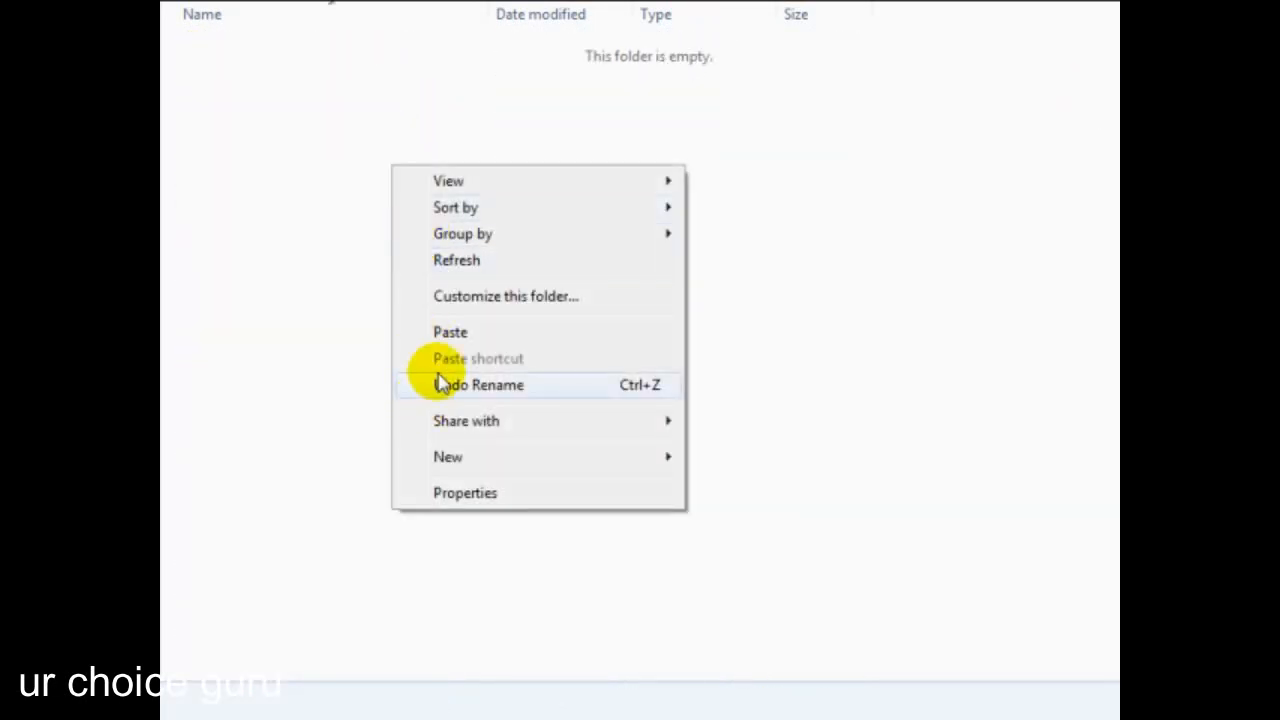
{"action": "left_click", "coordinate": [455, 336]}
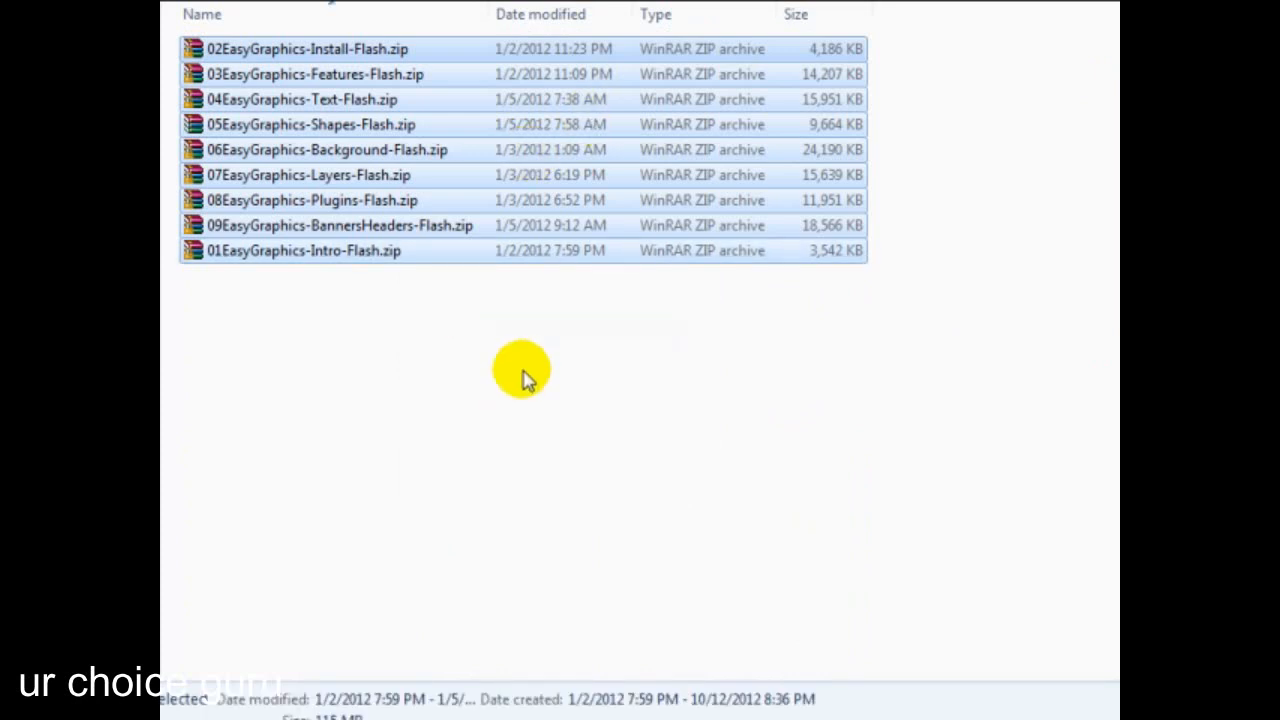
{"action": "left_click", "coordinate": [205, 16]}
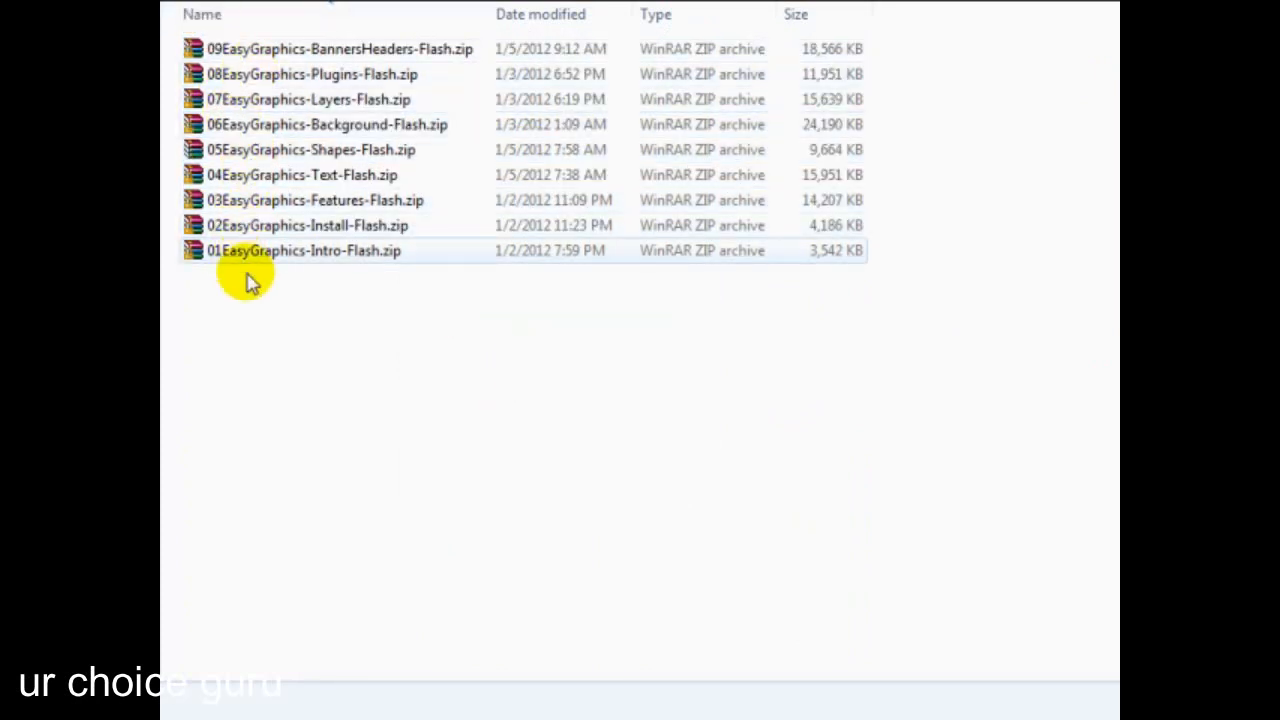
{"action": "key", "text": "ctrl+a"}
{"action": "left_click", "coordinate": [334, 374]}
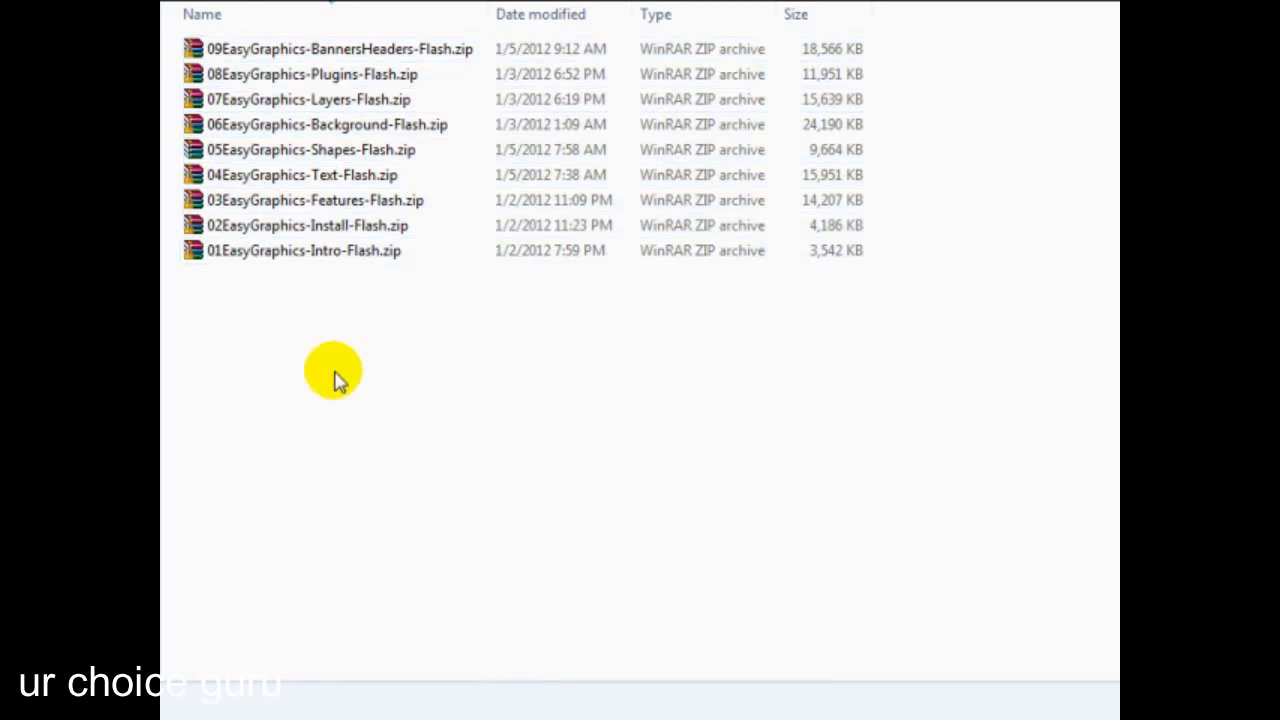
{"action": "key", "text": "BackSpace"}
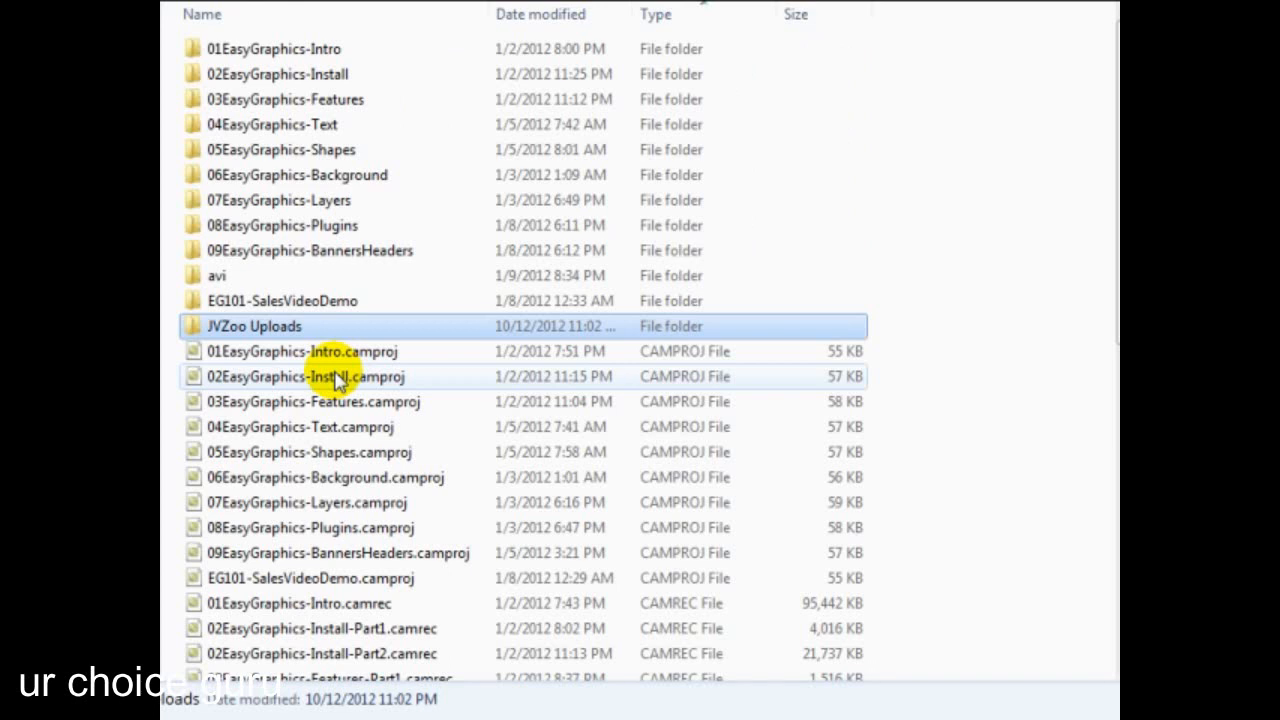
{"action": "key", "text": "BackSpace"}
Copy the four sales page items from the EasyGraphics-SalesletterAndGraphics HTML folder
{"action": "left_click", "coordinate": [325, 50]}
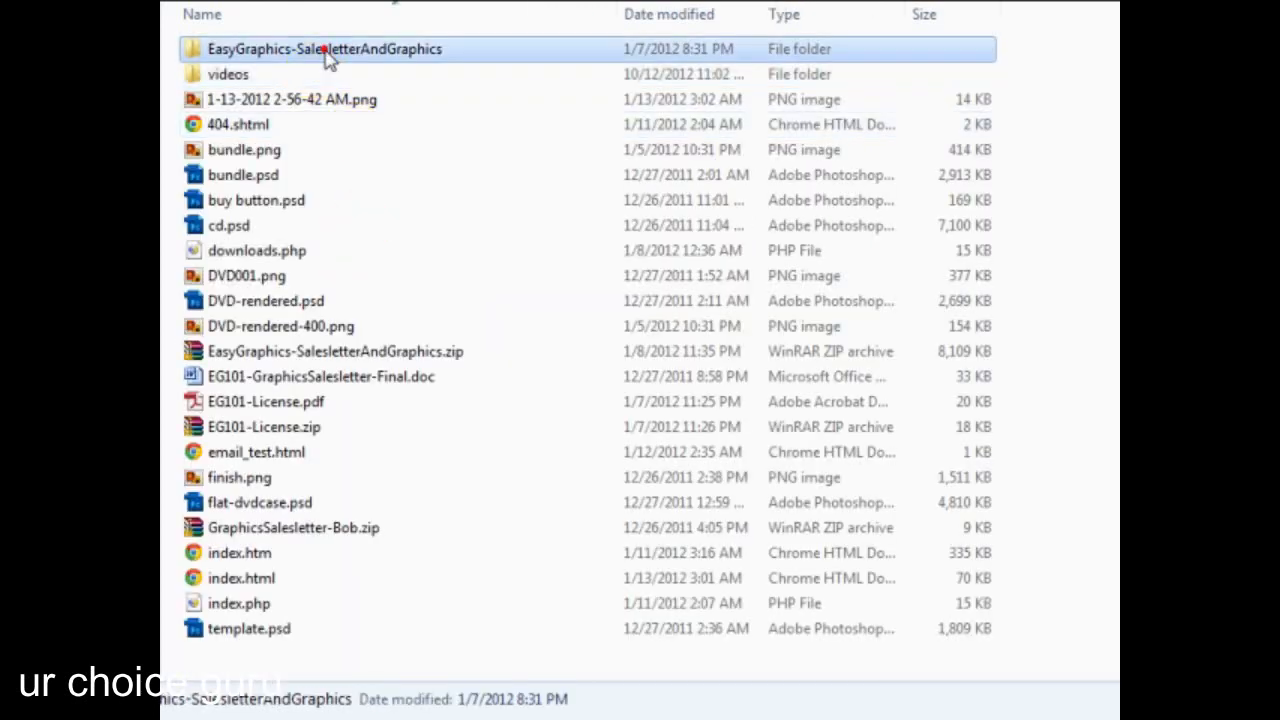
{"action": "double_click", "coordinate": [330, 52]}
{"action": "double_click", "coordinate": [297, 77]}
{"action": "double_click", "coordinate": [297, 76]}
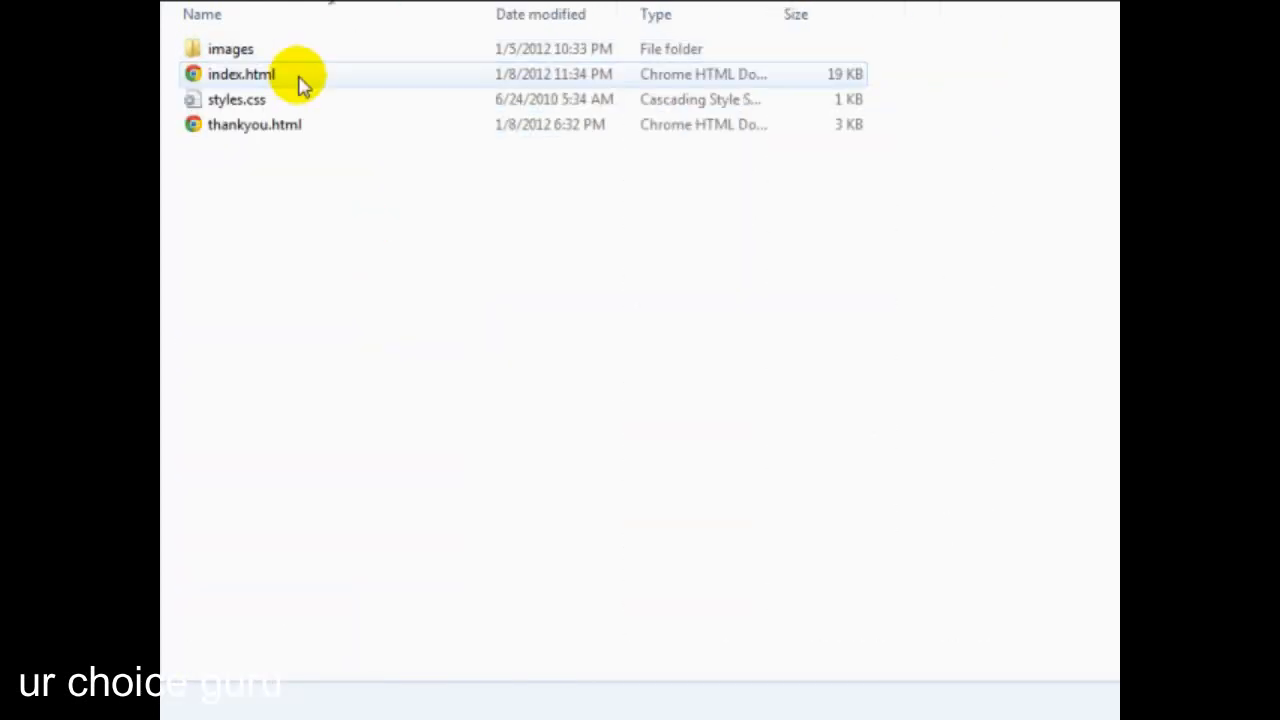
{"action": "left_click", "coordinate": [320, 280]}
{"action": "key", "text": "ctrl+a"}
{"action": "right_click", "coordinate": [291, 124]}
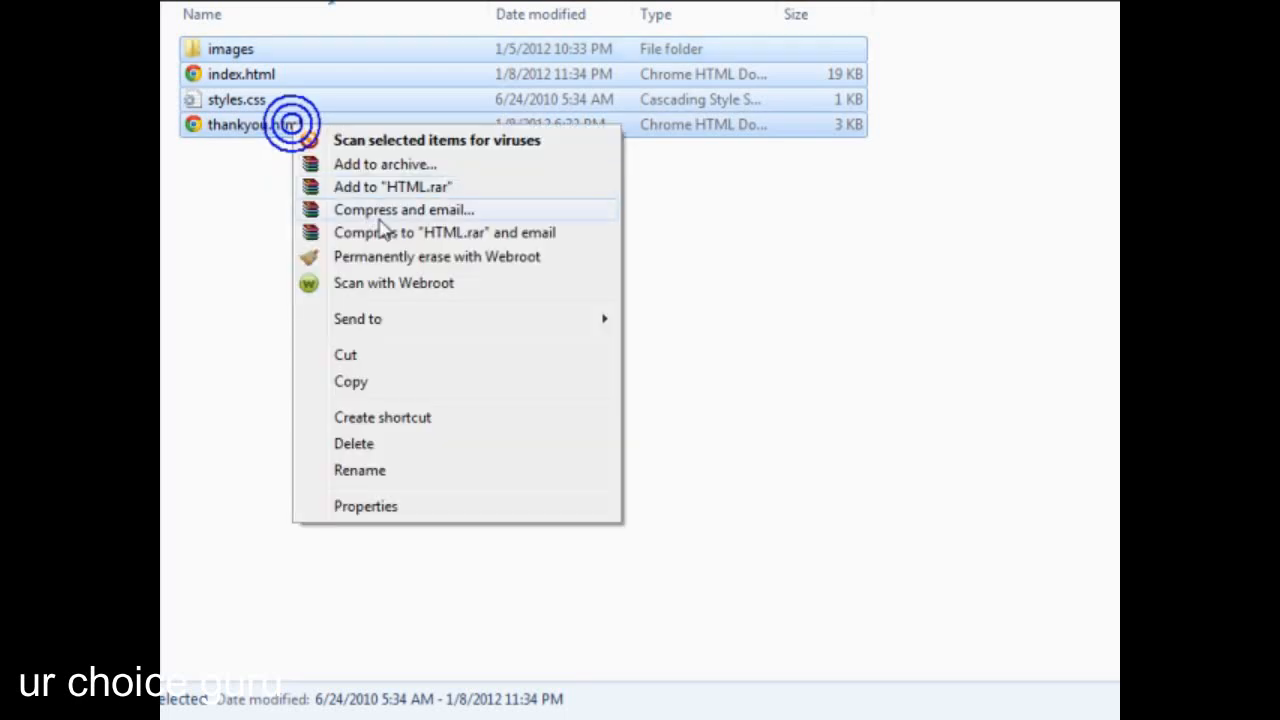
{"action": "left_click", "coordinate": [350, 381]}
{"action": "left_click", "coordinate": [362, 370]}
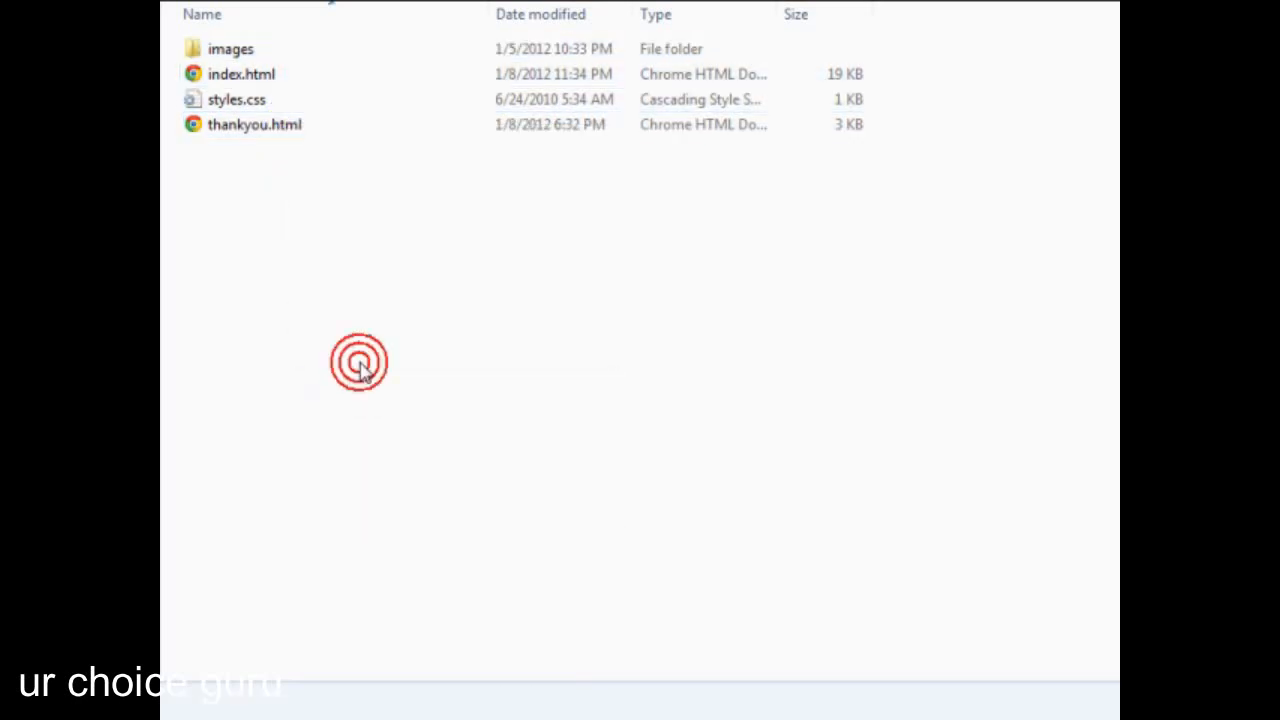
Paste the sales page files into JVZoo Uploads and select index.html
{"action": "key", "text": "BackSpace"}
{"action": "key", "text": "BackSpace"}
{"action": "key", "text": "BackSpace"}
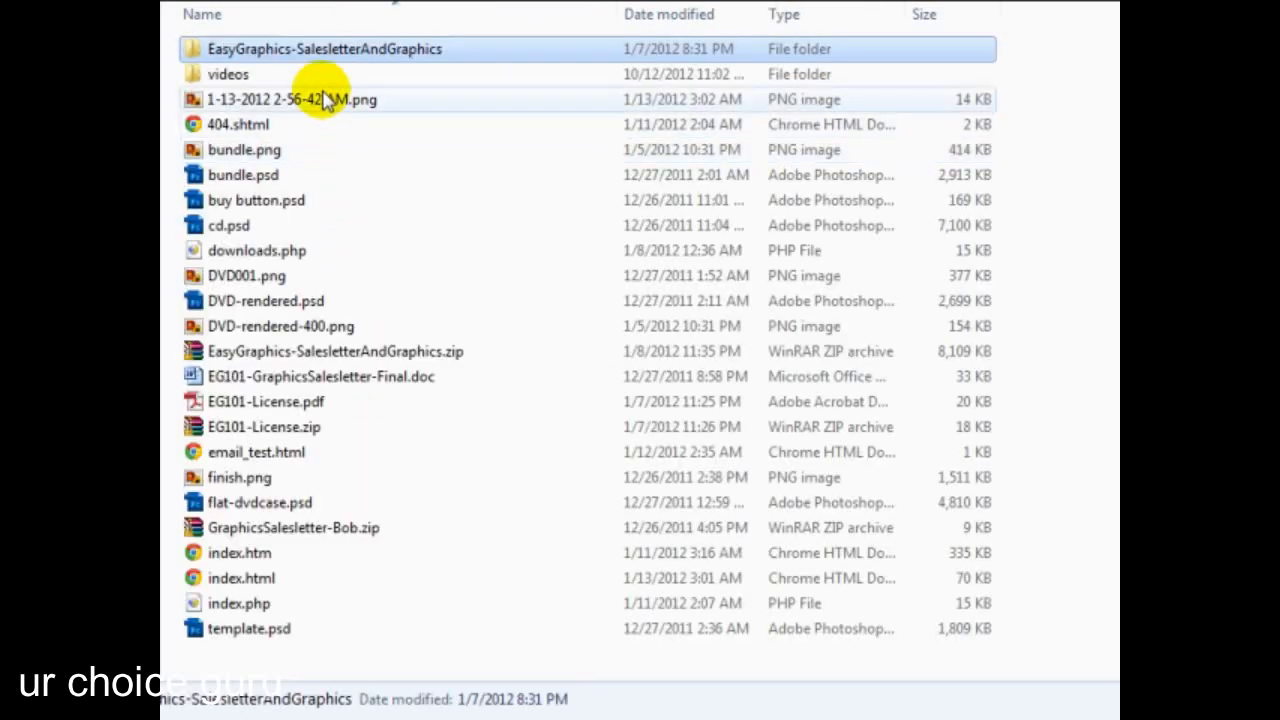
{"action": "key", "text": "BackSpace"}
{"action": "key", "text": "Return"}
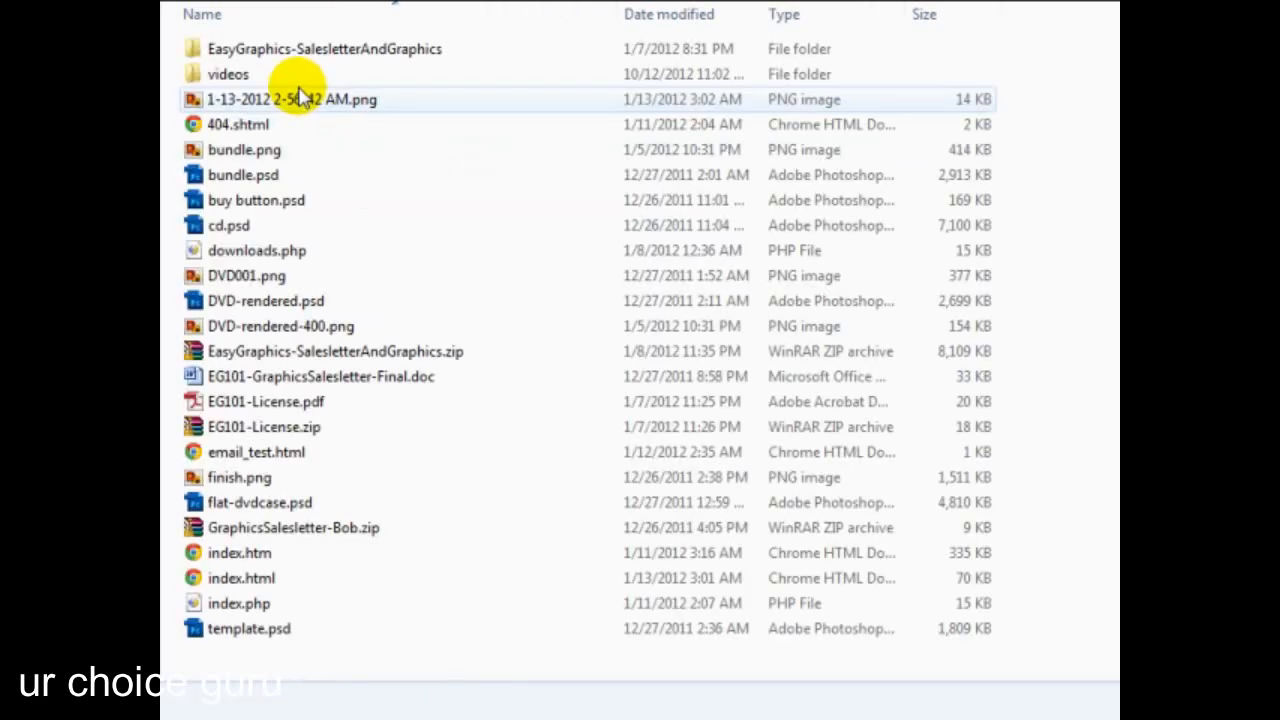
{"action": "double_click", "coordinate": [314, 78]}
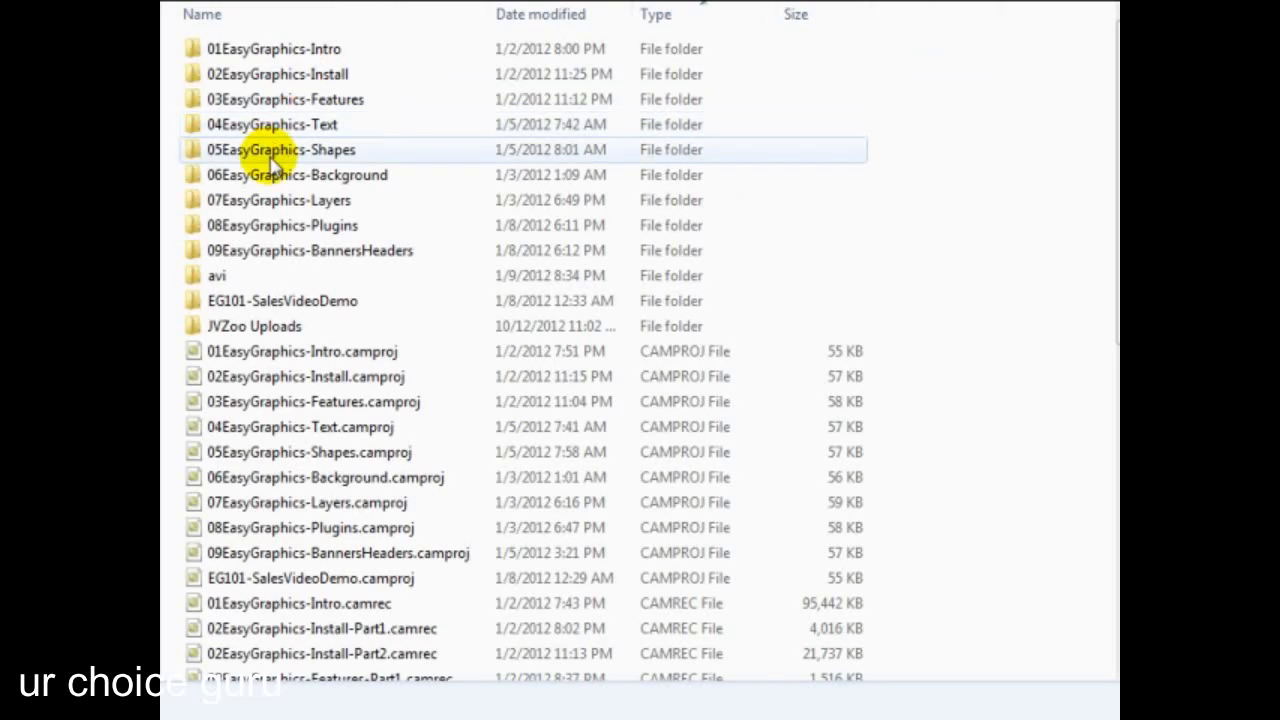
{"action": "double_click", "coordinate": [228, 324]}
{"action": "right_click", "coordinate": [336, 332]}
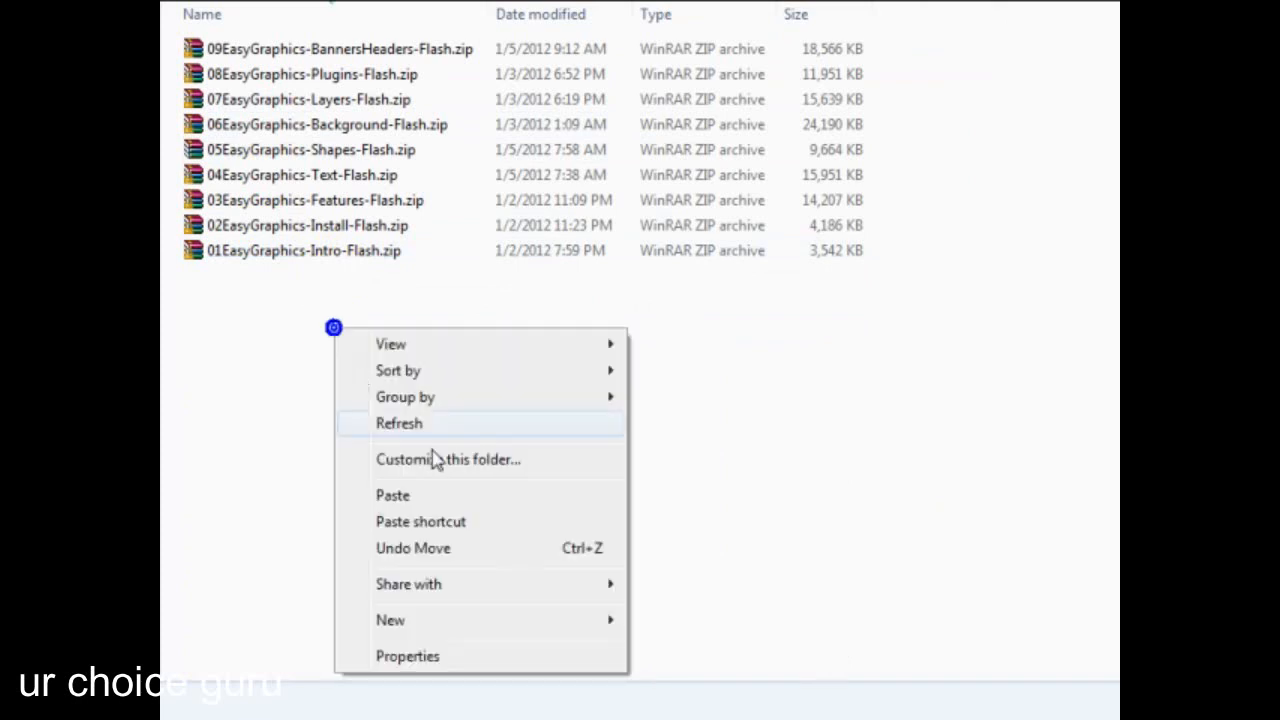
{"action": "left_click", "coordinate": [436, 499]}
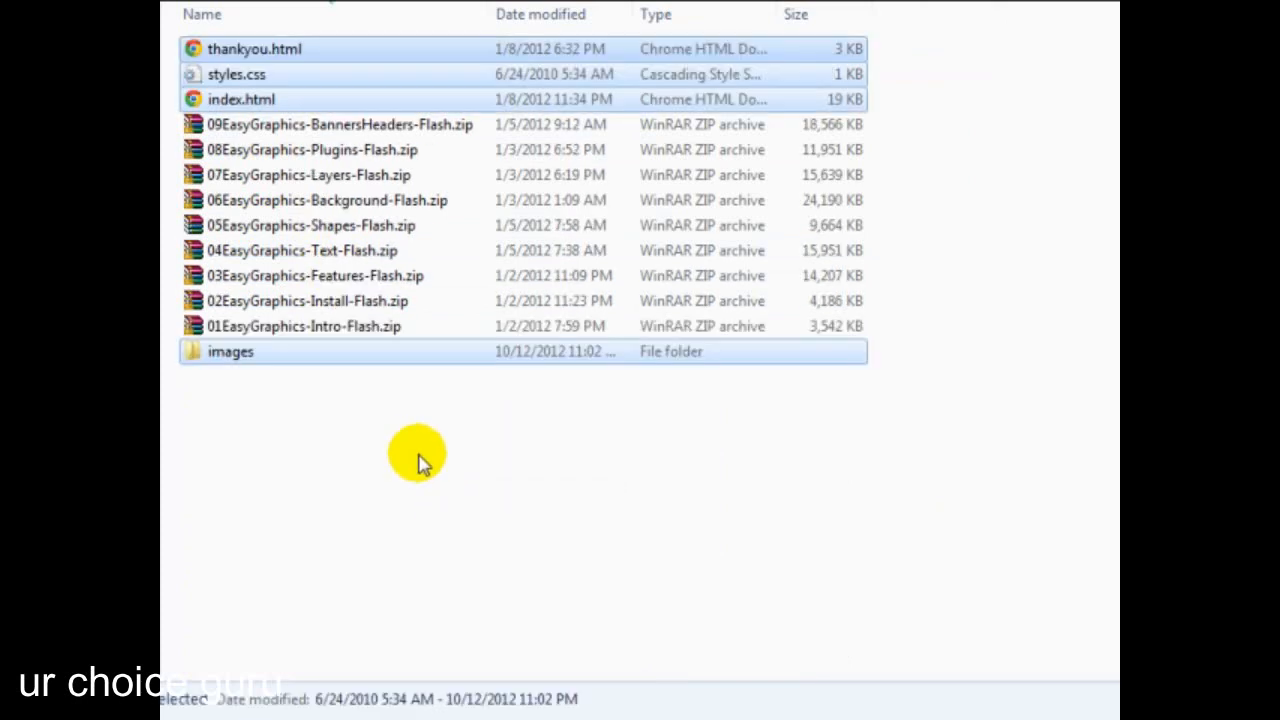
{"action": "left_click", "coordinate": [430, 461]}
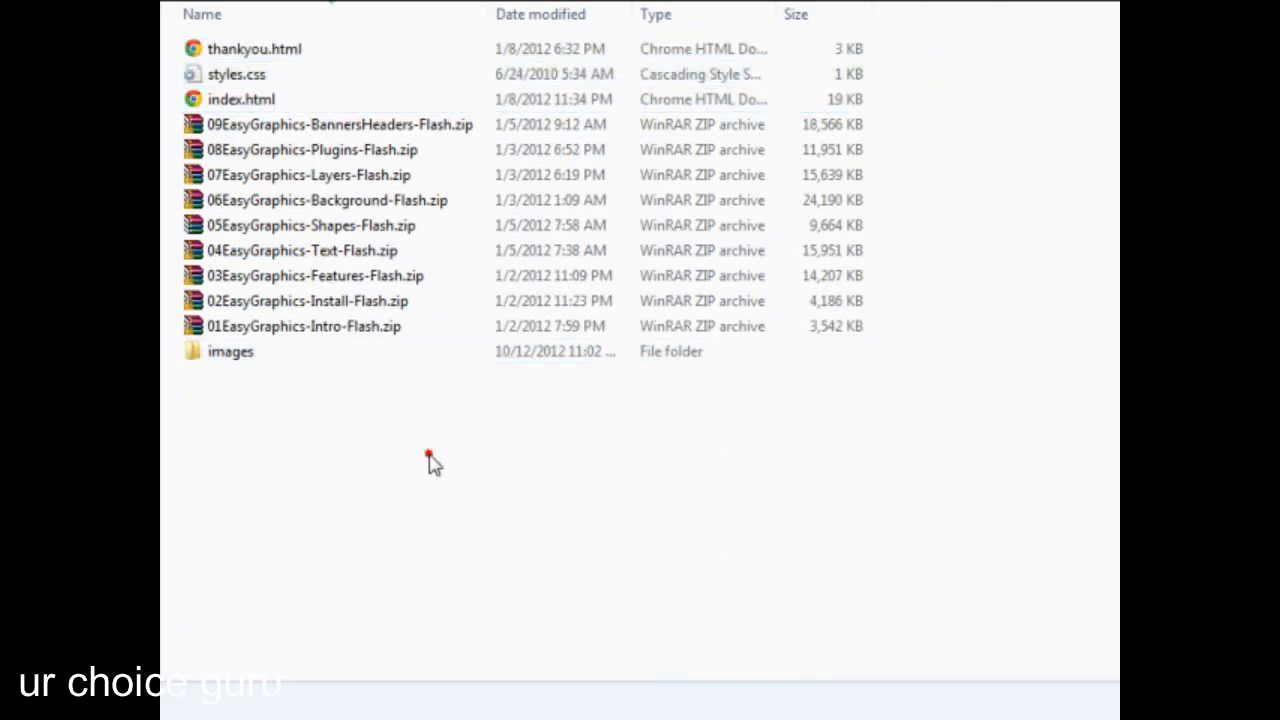
{"action": "left_click", "coordinate": [372, 109]}
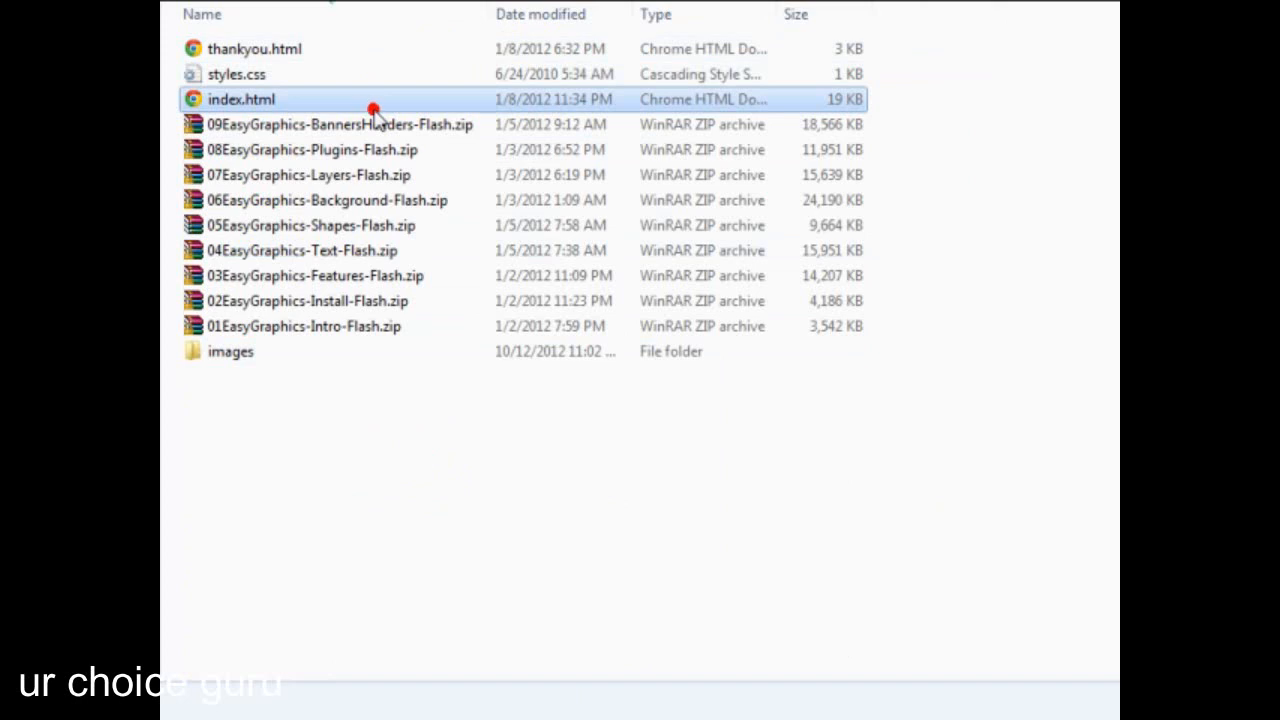
{"action": "left_click", "coordinate": [262, 49]}
{"action": "left_click", "coordinate": [276, 52]}
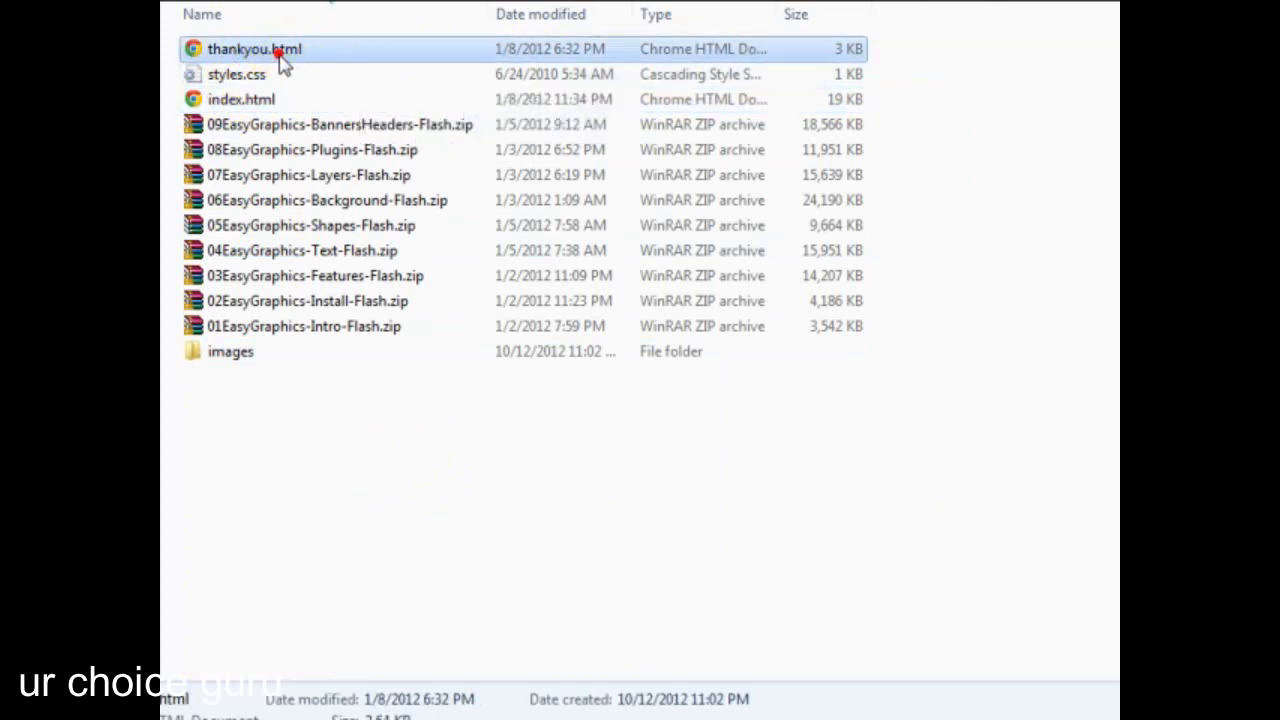
{"action": "left_click", "coordinate": [268, 49]}
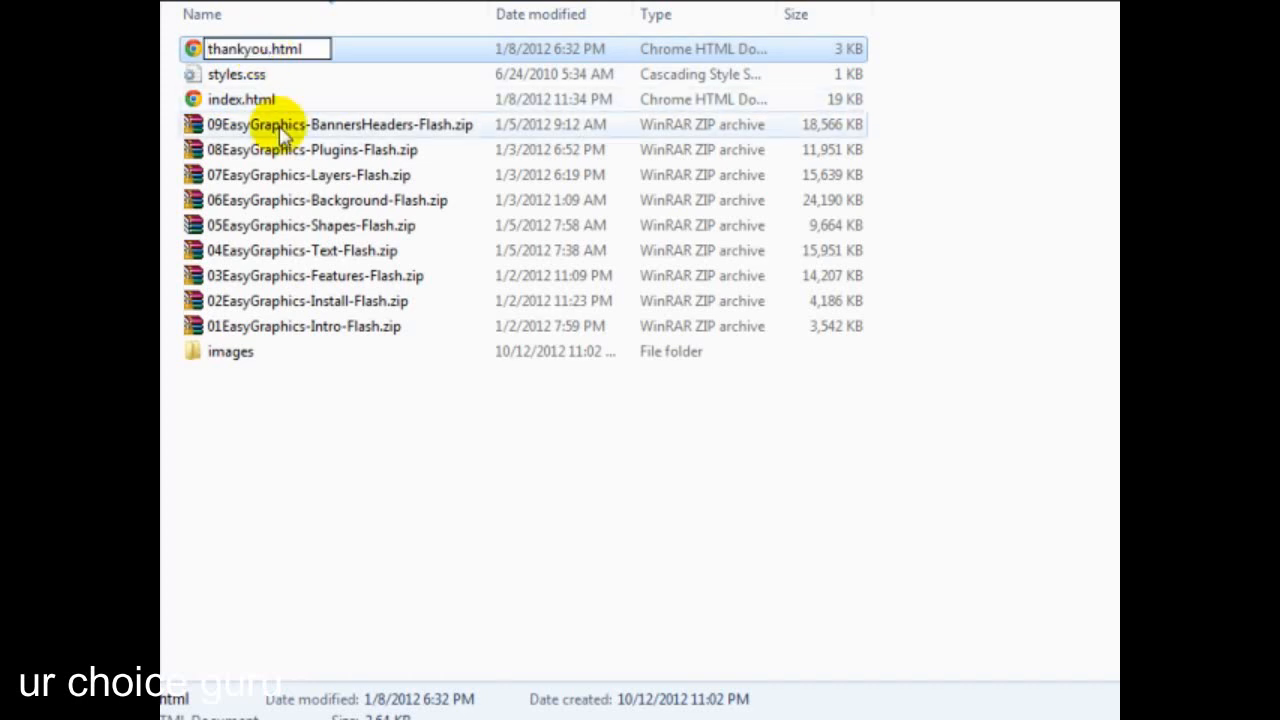
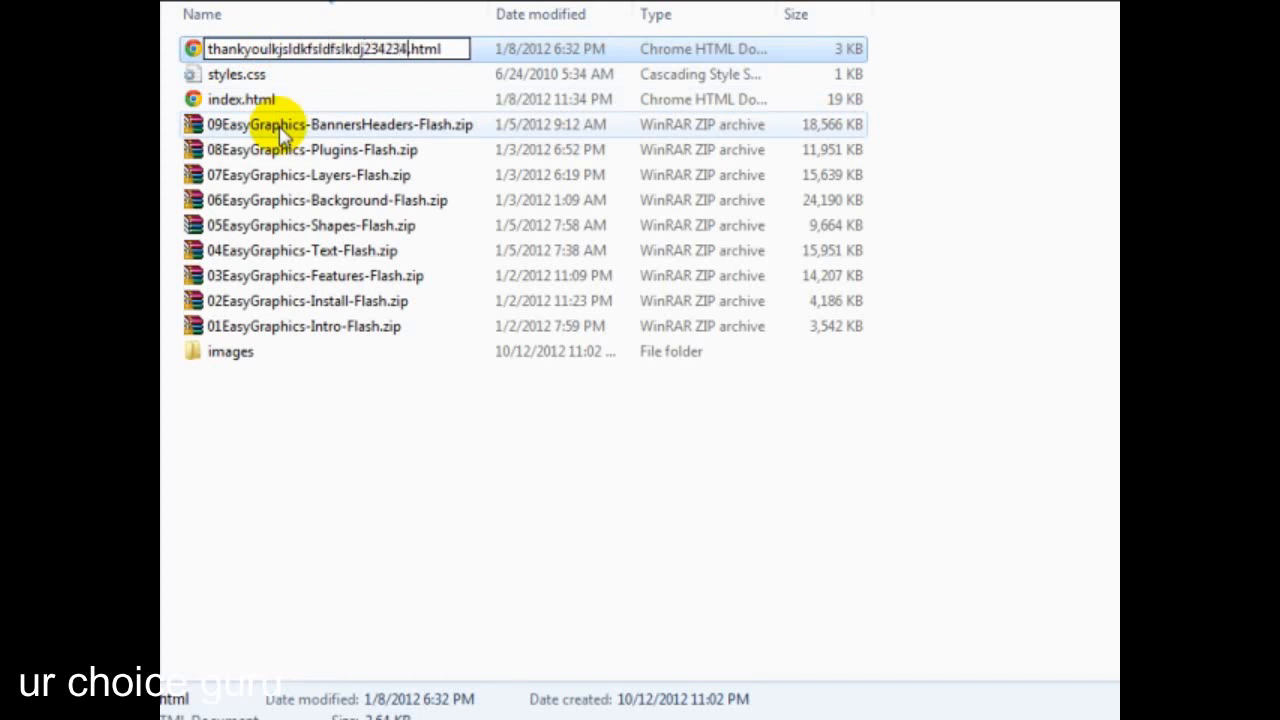
{"action": "key", "text": "Return"}
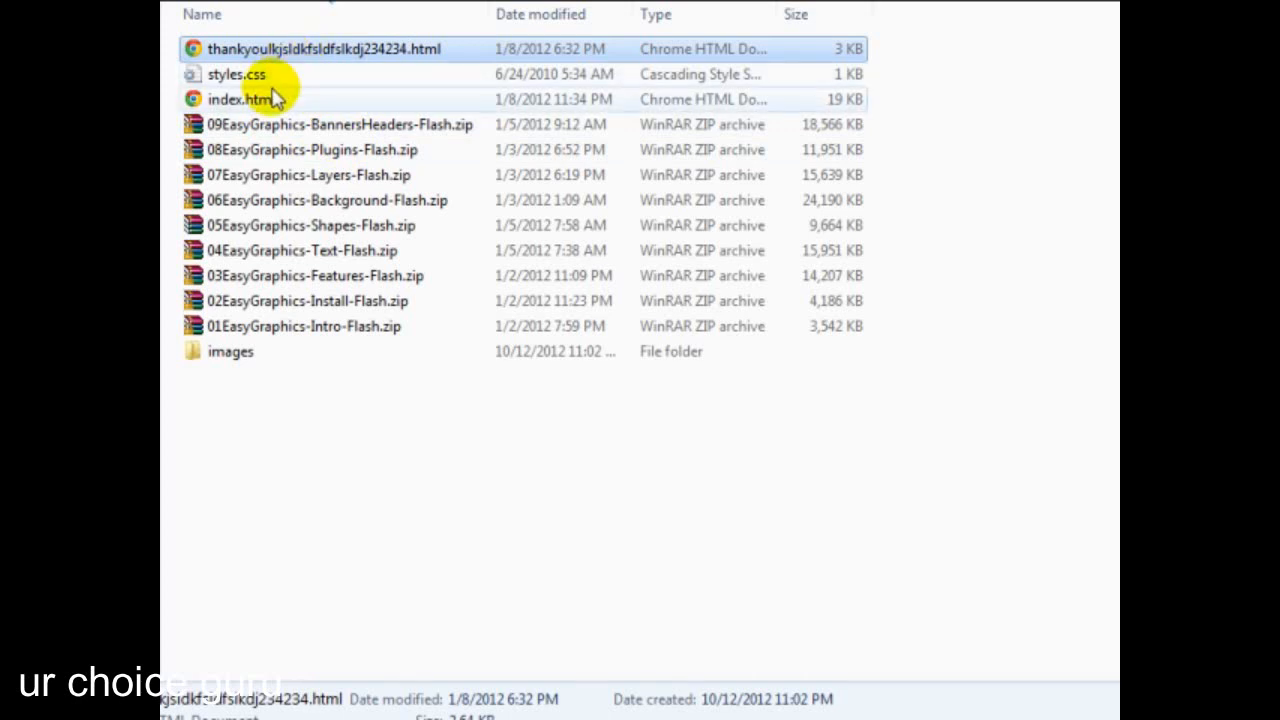
Select the nine course zip archives, then index.html on its own
{"action": "left_click", "coordinate": [274, 98]}
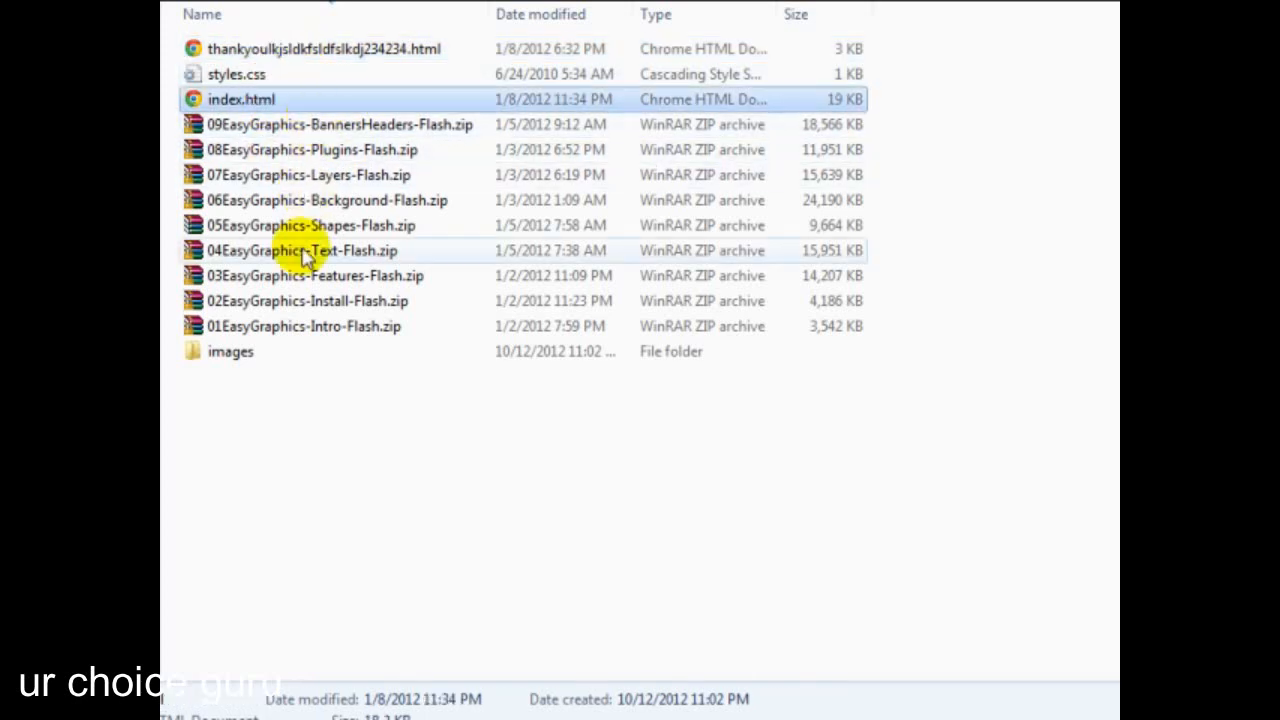
{"action": "left_click", "coordinate": [306, 326]}
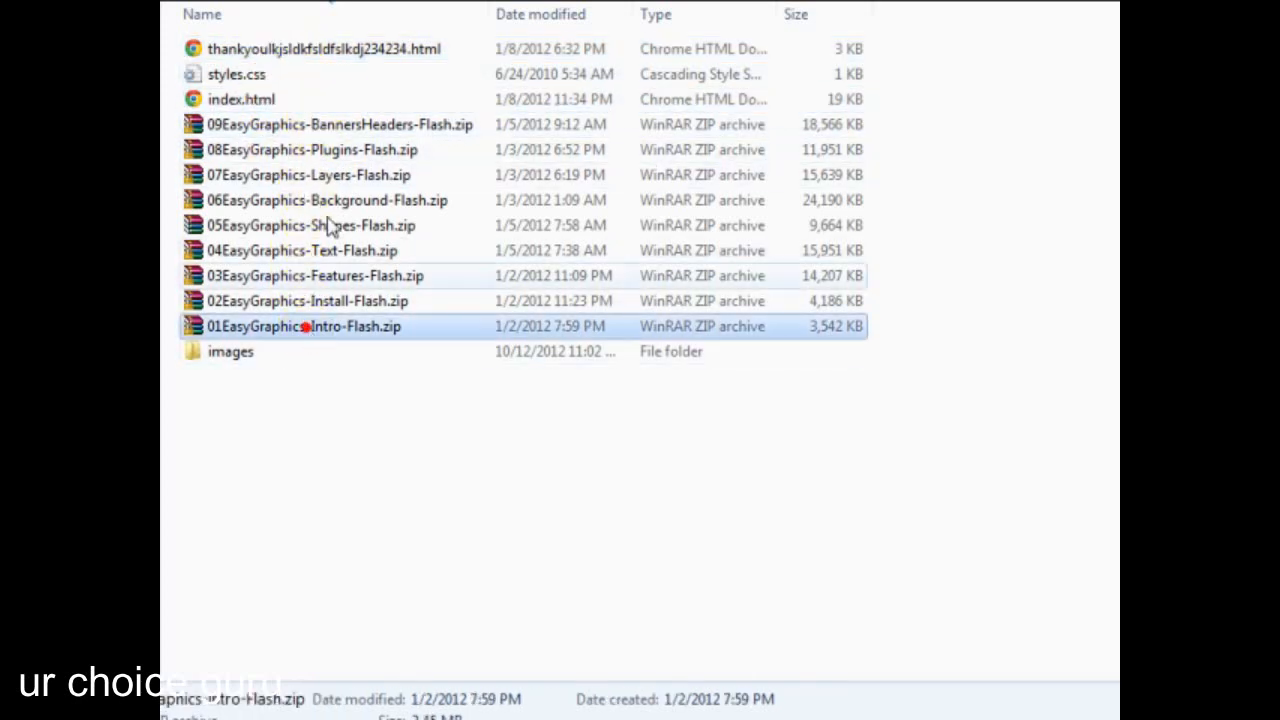
{"action": "left_click", "coordinate": [366, 122], "text": "shift"}
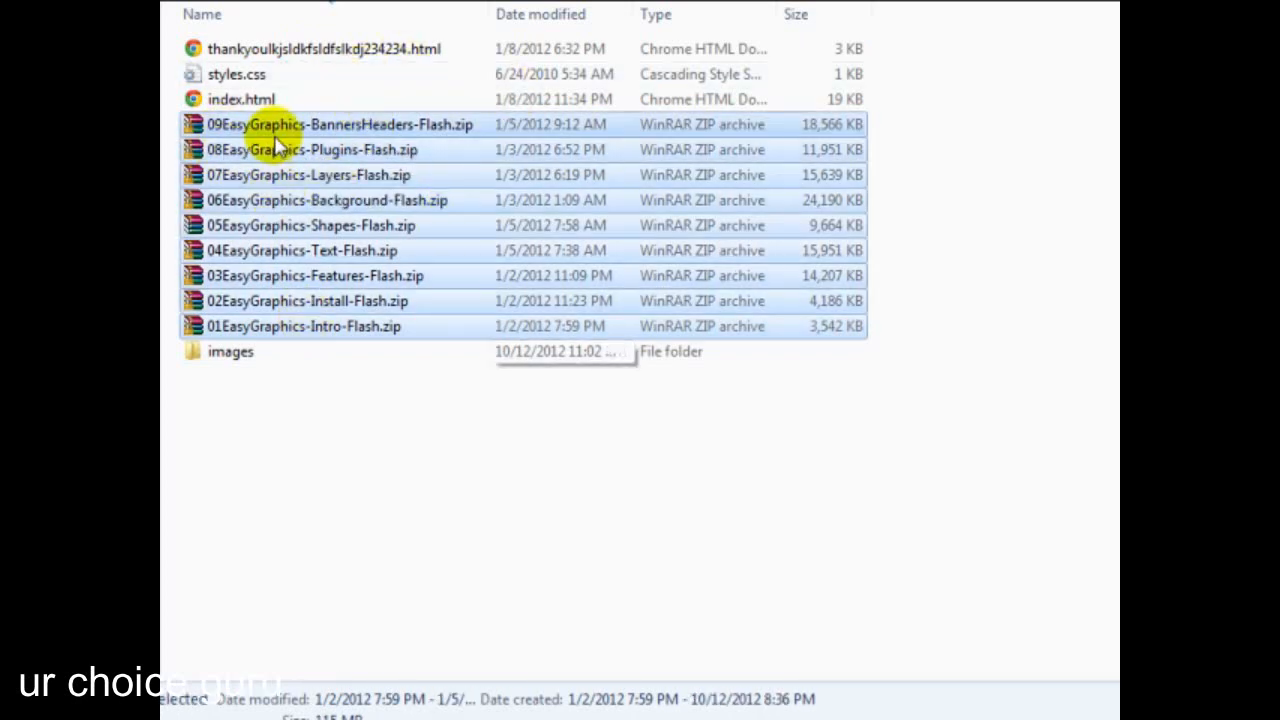
{"action": "left_click", "coordinate": [266, 100]}
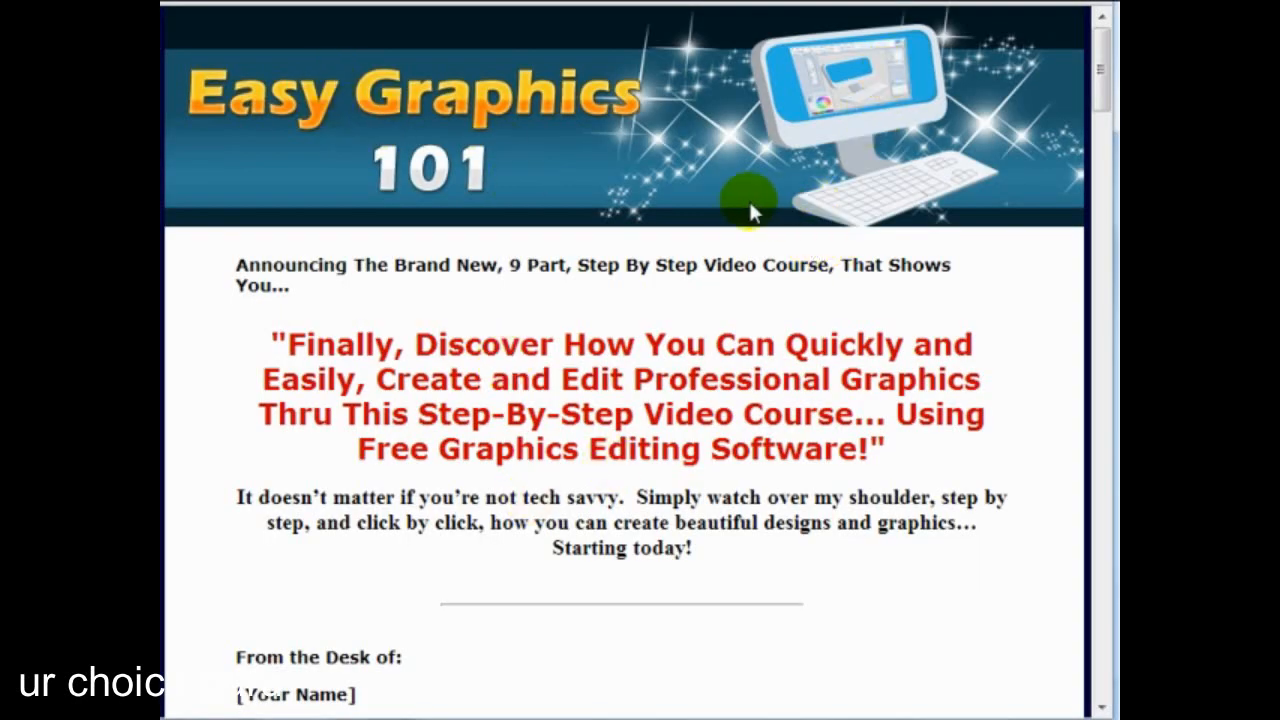
{"action": "scroll", "coordinate": [752, 212], "scroll_direction": "down", "scroll_amount": 5}
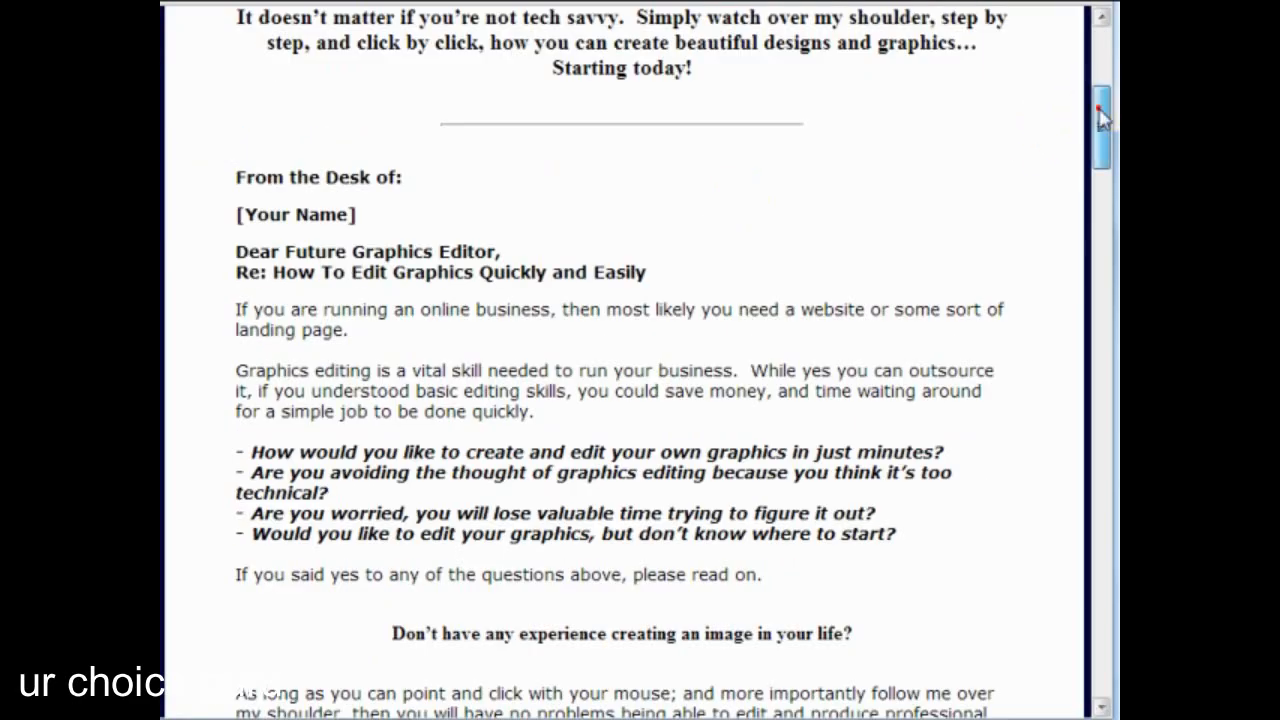
{"action": "left_click_drag", "start_coordinate": [1100, 115], "coordinate": [1094, 629]}
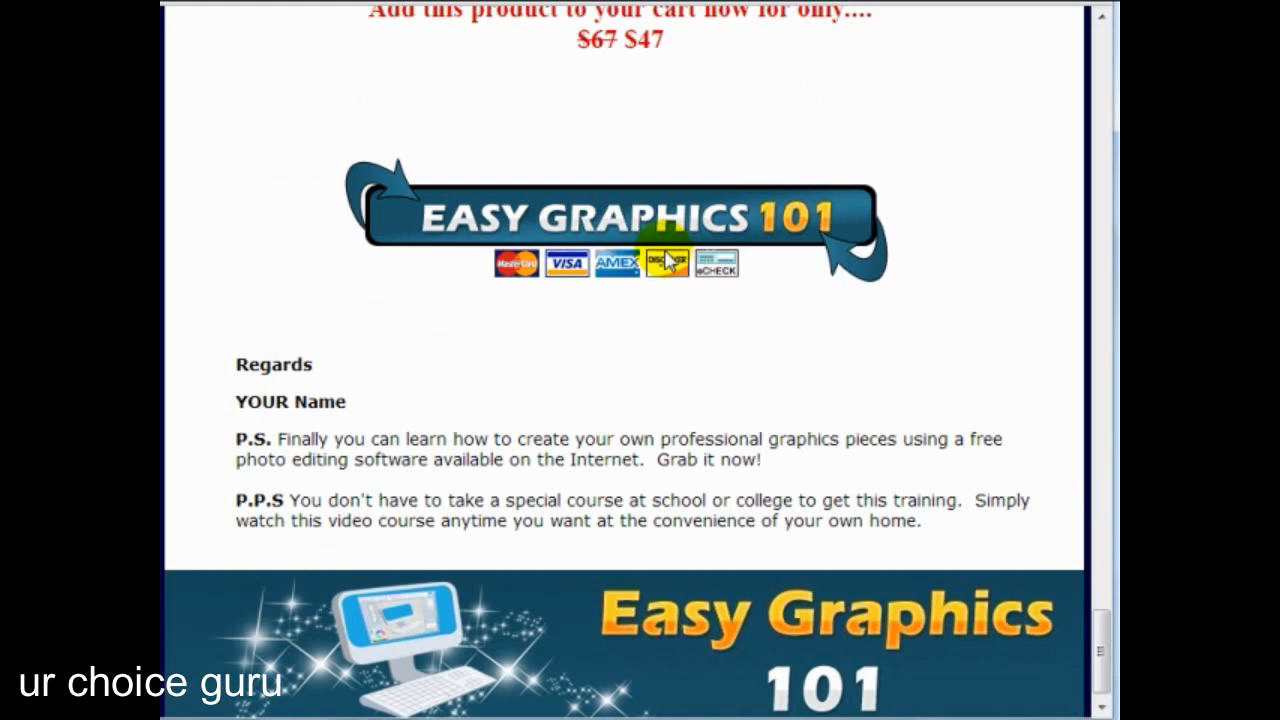
{"action": "scroll", "coordinate": [667, 259], "scroll_direction": "up", "scroll_amount": 1}
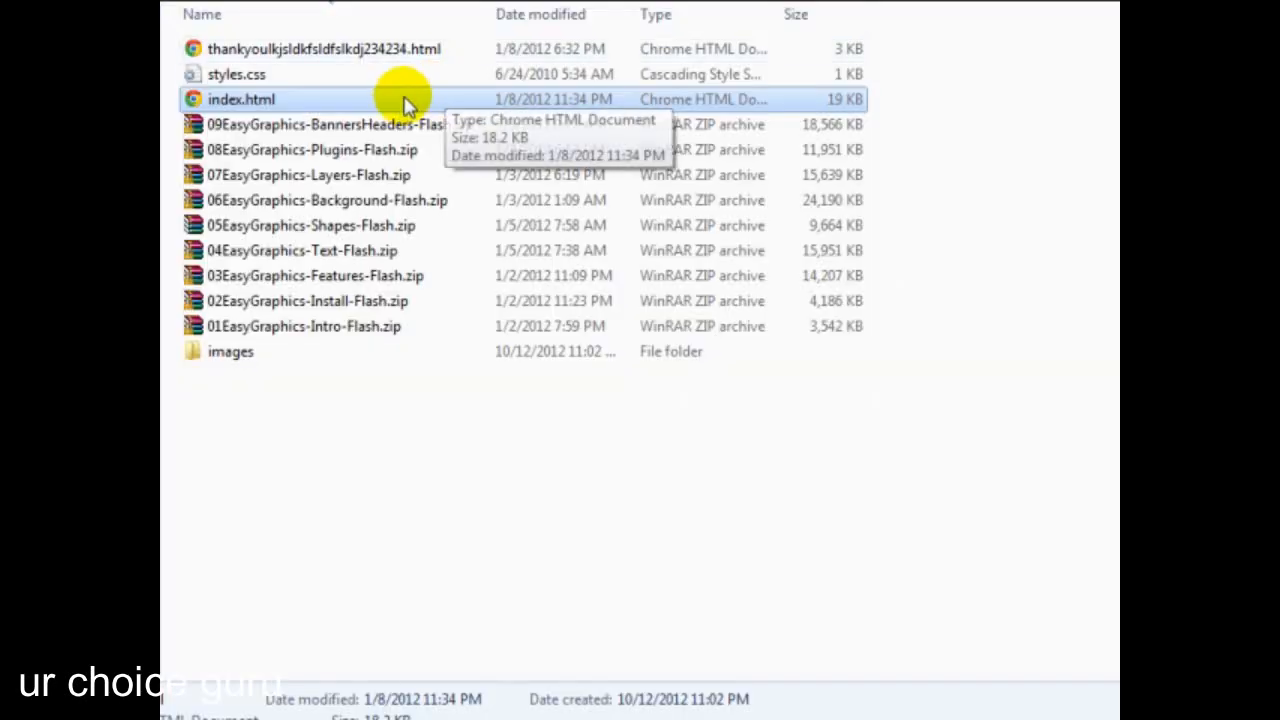
Open the renamed thank-you page in Chrome and highlight its Video #1 and #2 lines
{"action": "double_click", "coordinate": [437, 52]}
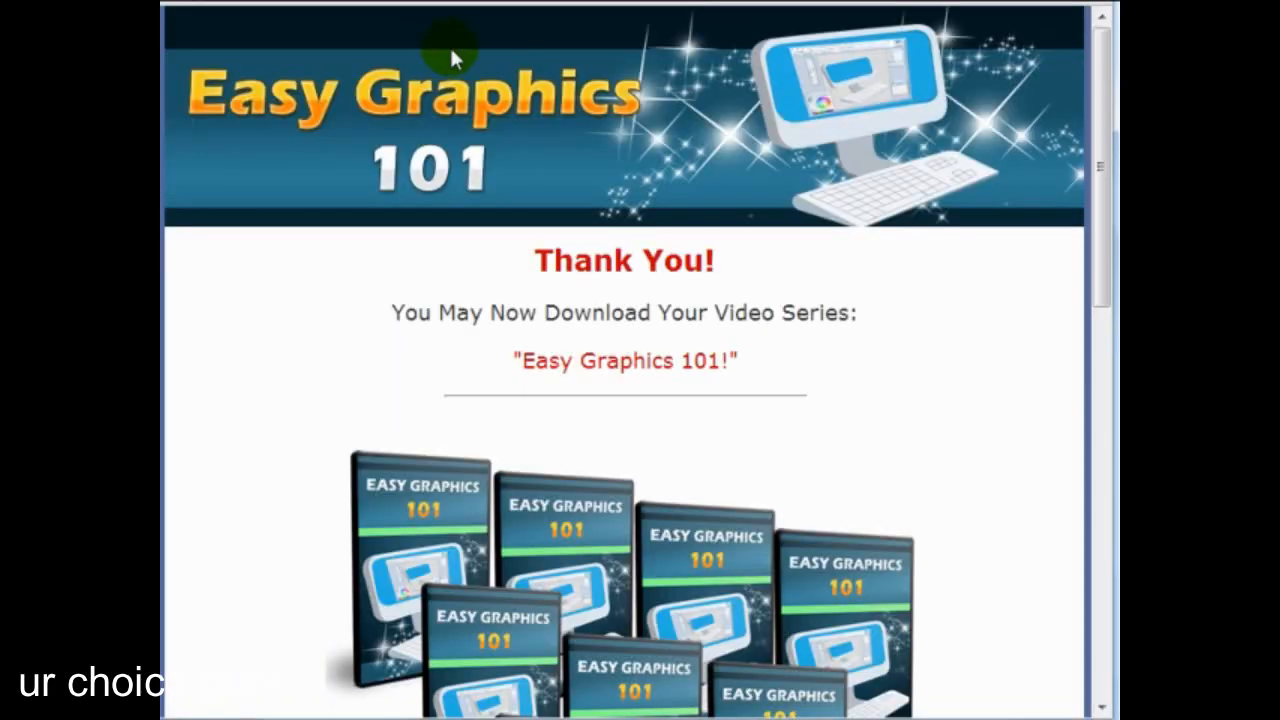
{"action": "scroll", "coordinate": [768, 264], "scroll_direction": "down", "scroll_amount": 5}
{"action": "scroll", "coordinate": [768, 264], "scroll_direction": "down", "scroll_amount": 5}
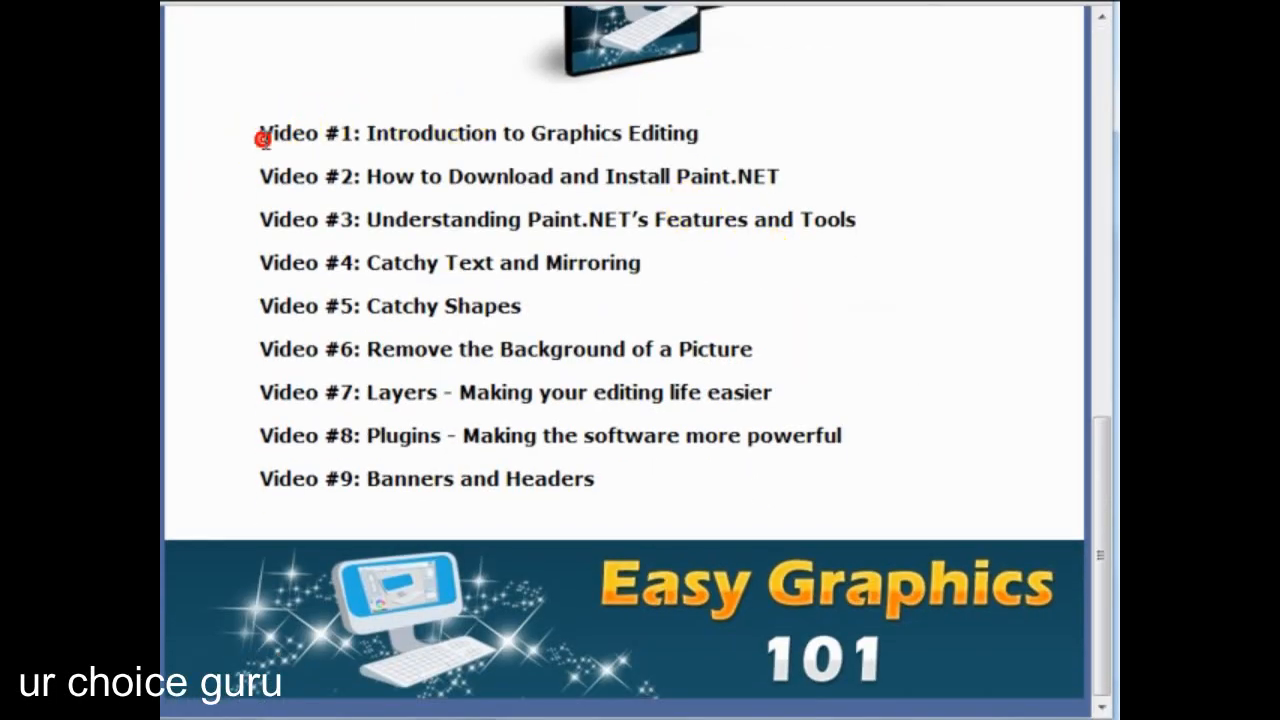
{"action": "left_click_drag", "start_coordinate": [260, 139], "coordinate": [634, 477]}
{"action": "left_click", "coordinate": [634, 477]}
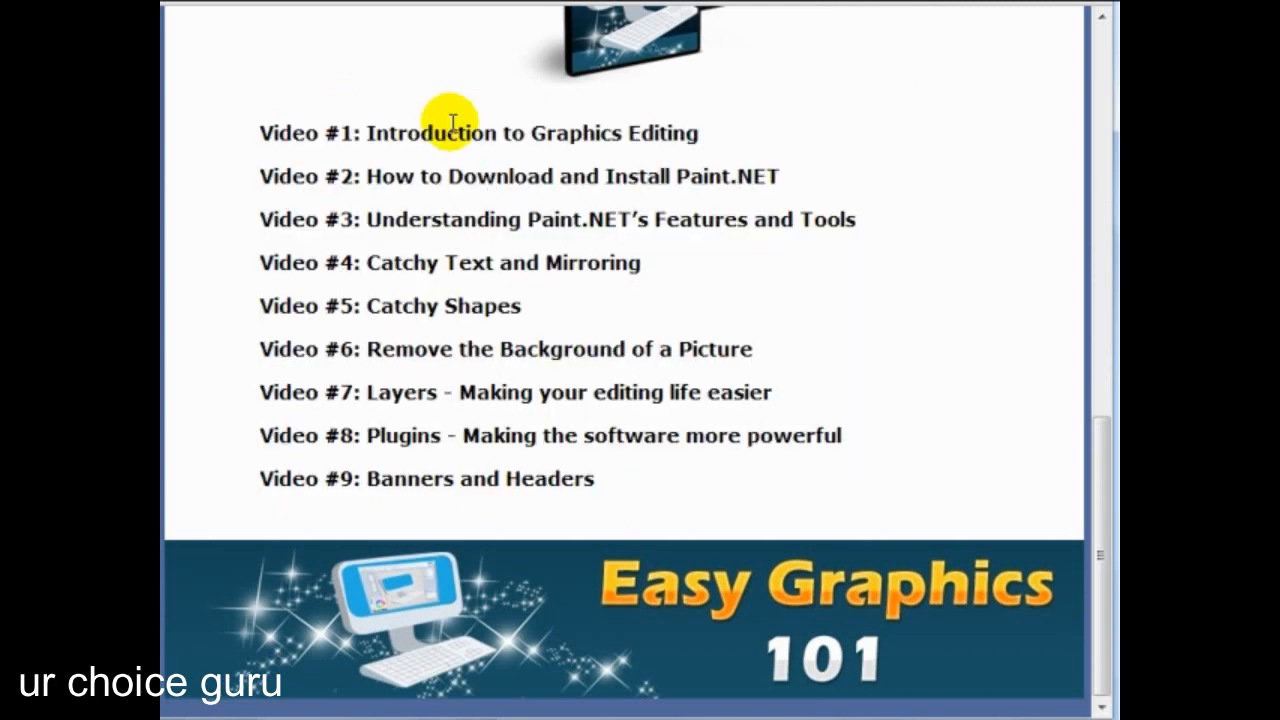
{"action": "left_click_drag", "start_coordinate": [259, 136], "coordinate": [777, 128]}
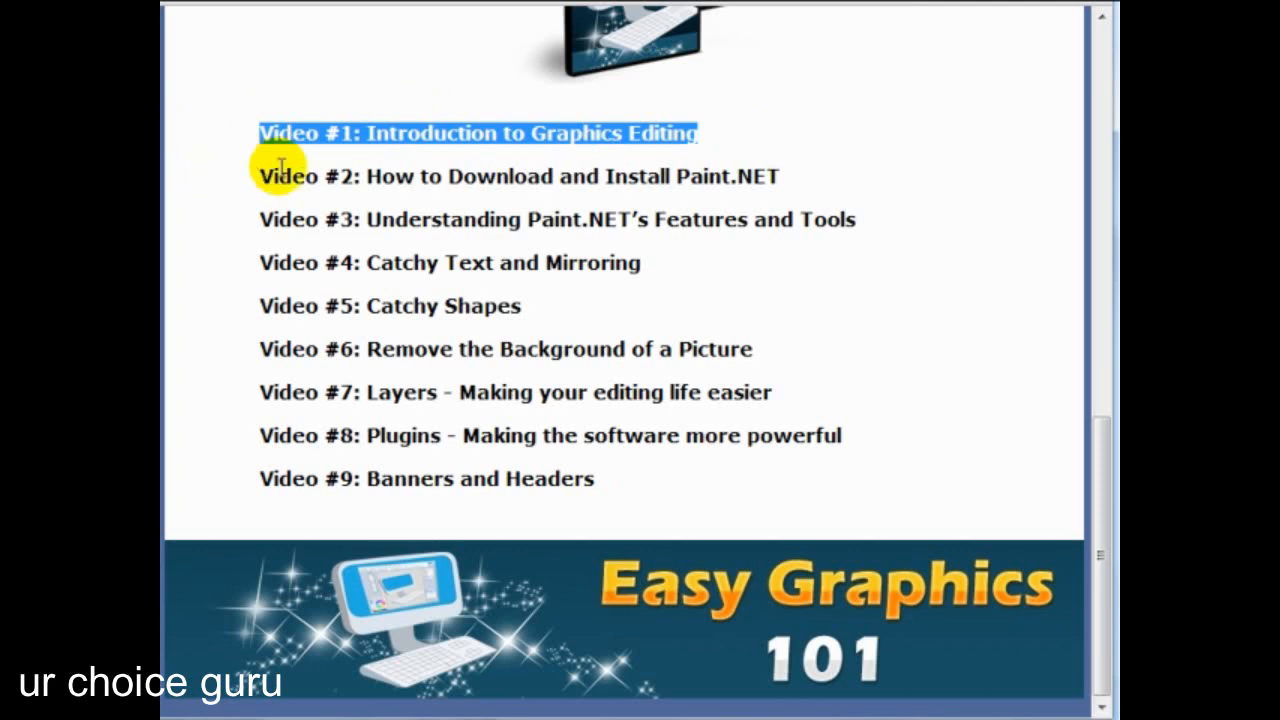
{"action": "left_click_drag", "start_coordinate": [270, 176], "coordinate": [834, 177]}
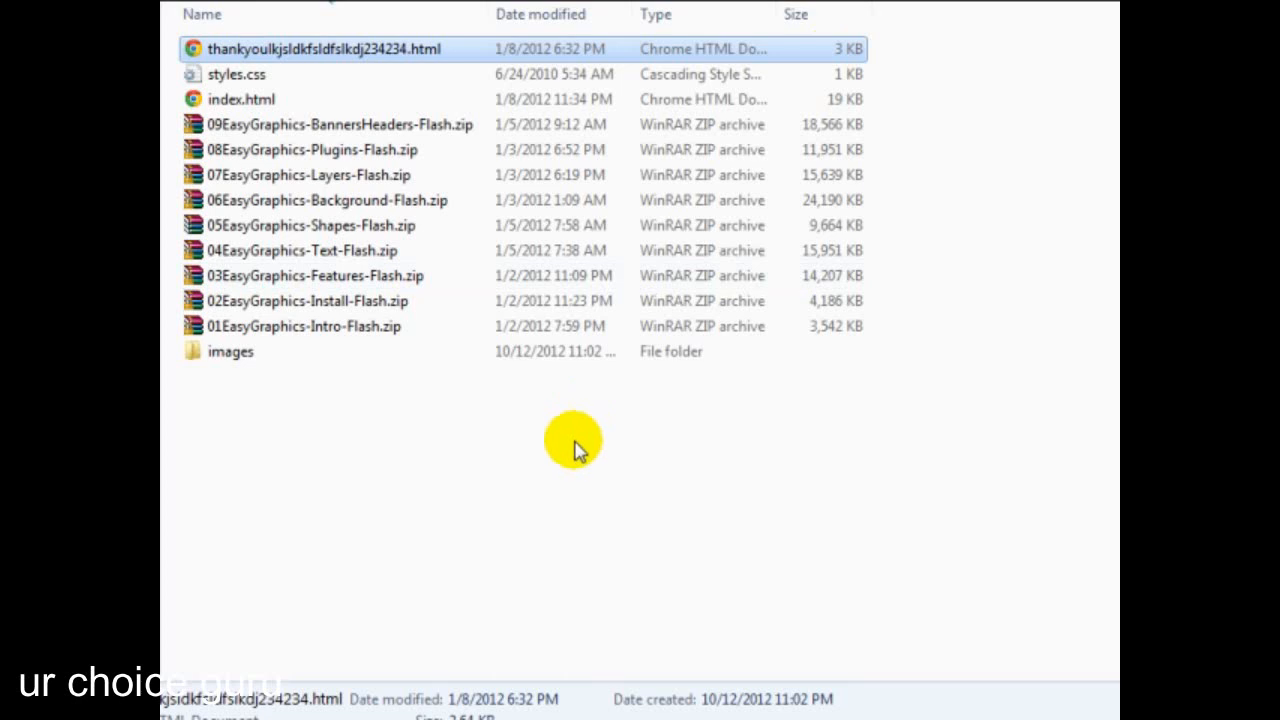
{"action": "left_click", "coordinate": [570, 450]}
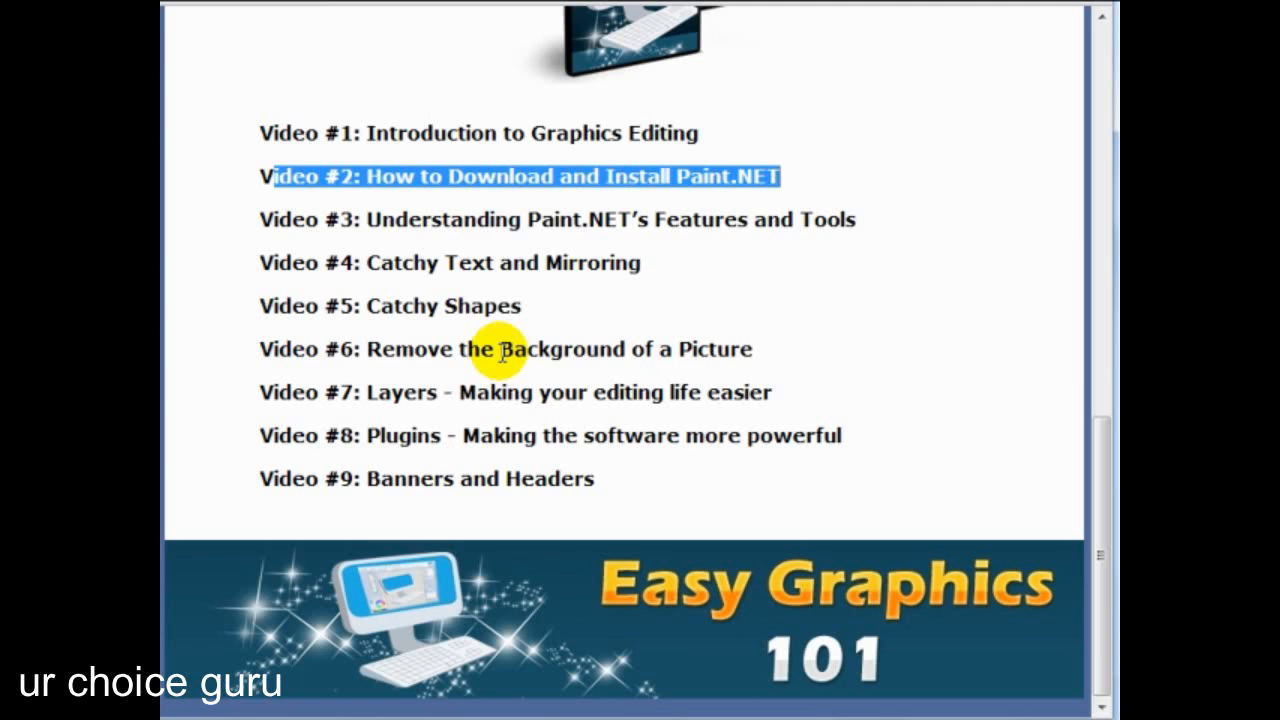
Search Google for Kompozer in a new tab
{"action": "key", "text": "ctrl+t"}
{"action": "type", "text": "goo"}
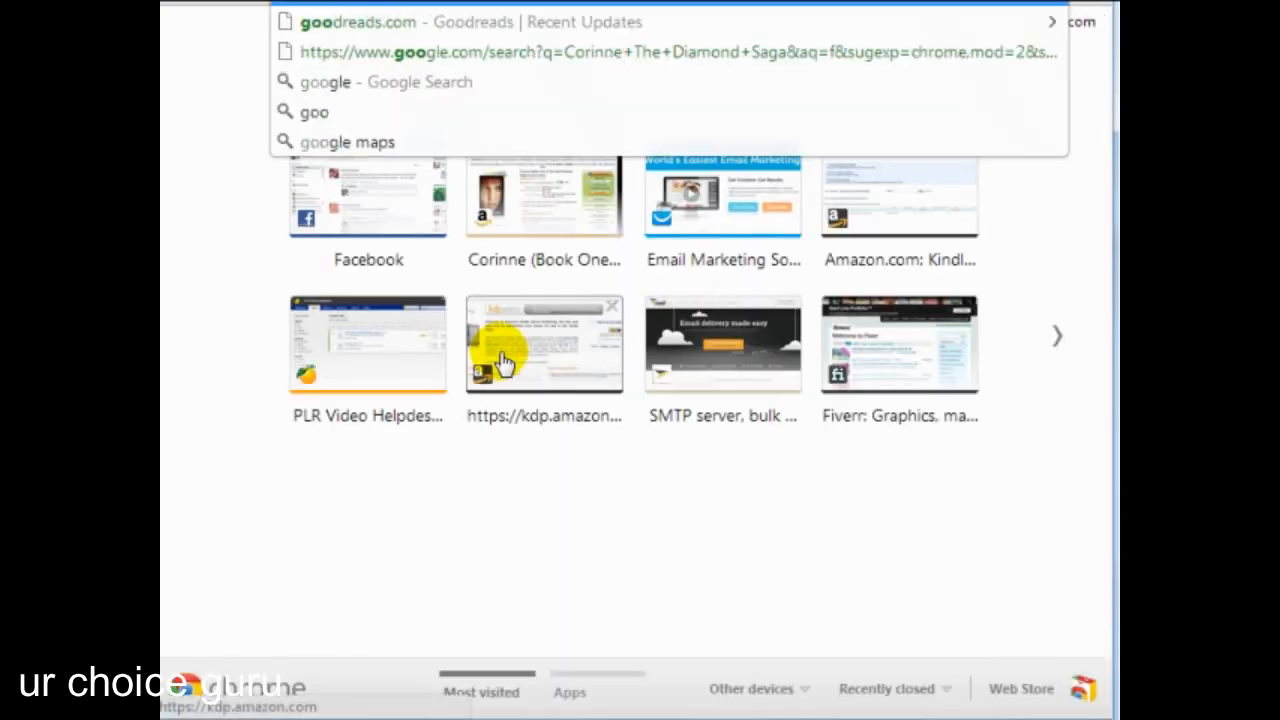
{"action": "key", "text": "Return"}
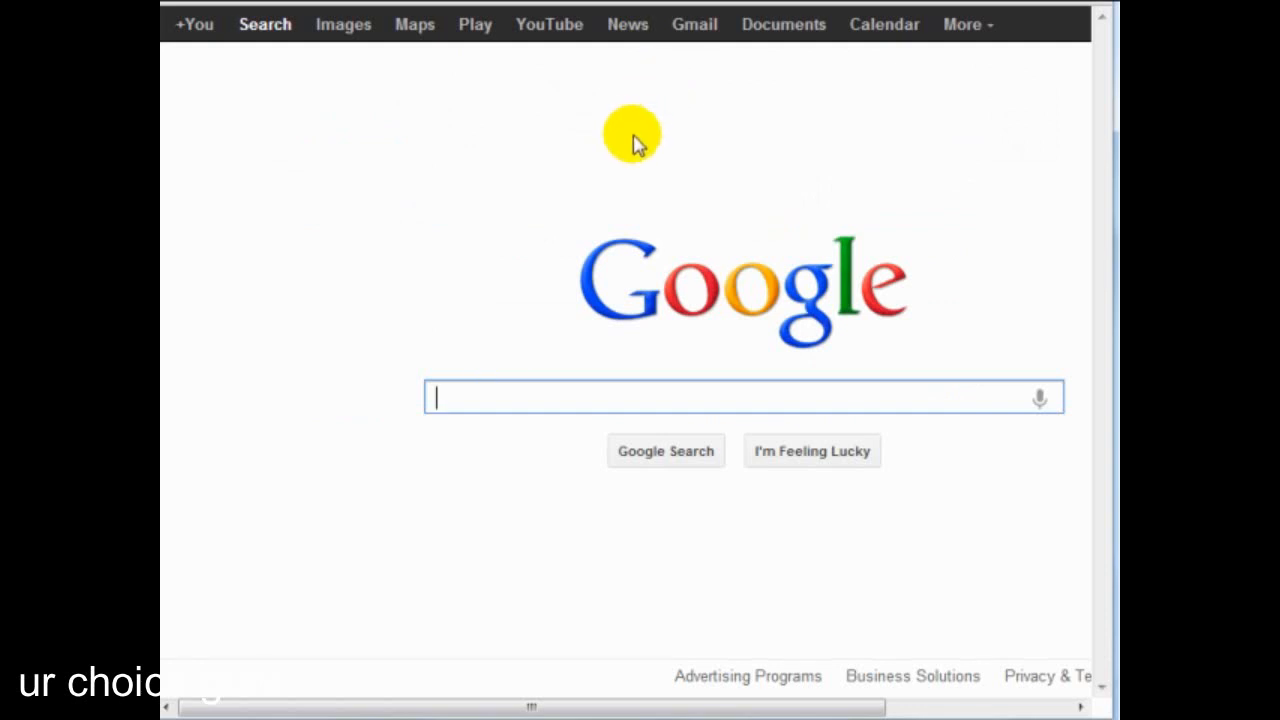
{"action": "type", "text": "Kompozerr"}
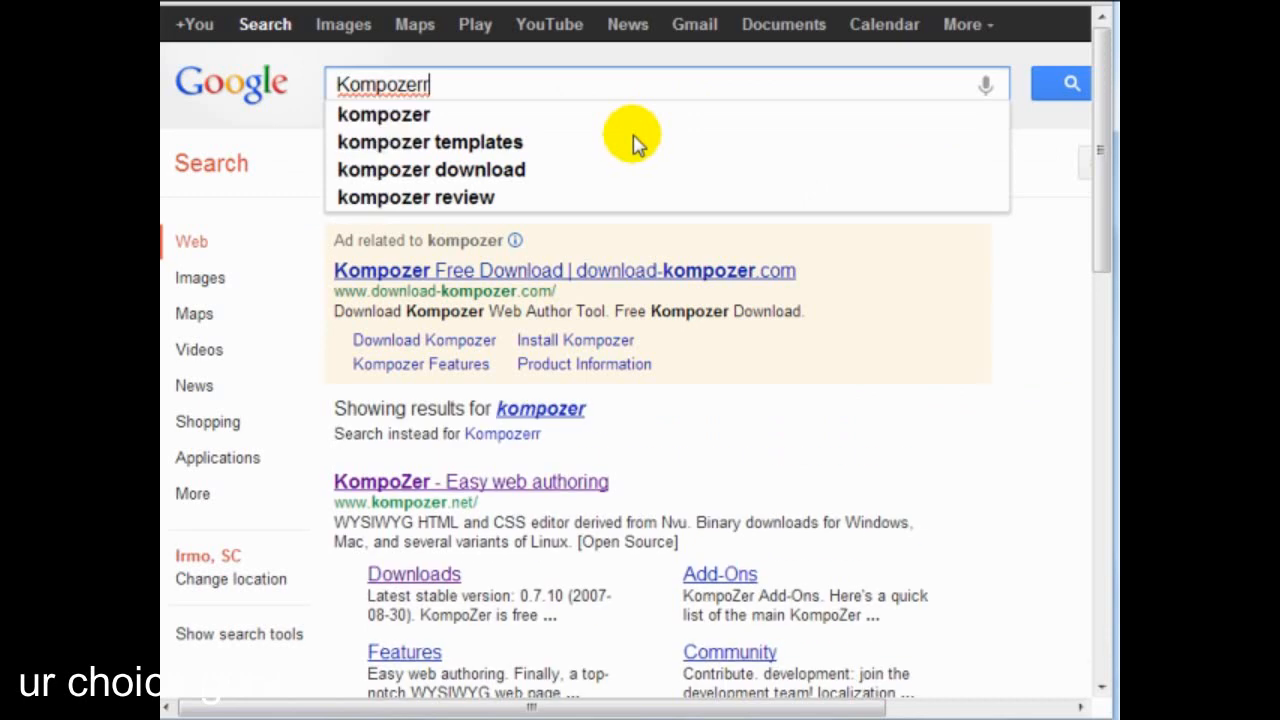
{"action": "key", "text": "BackSpace"}
{"action": "key", "text": "Return"}
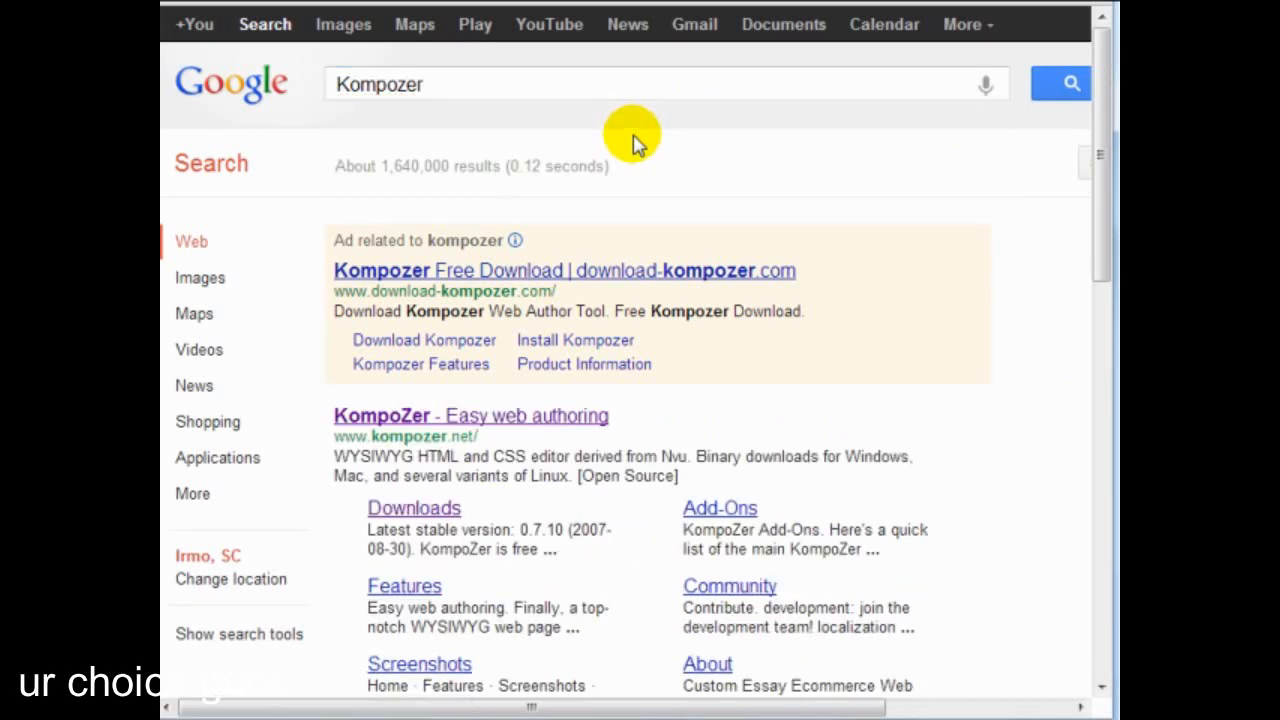
Open kompozer.net and go to its DOWNLOADS page listing stable 0.7.10
{"action": "scroll", "coordinate": [560, 210], "scroll_direction": "down", "scroll_amount": 3}
{"action": "left_click", "coordinate": [500, 177]}
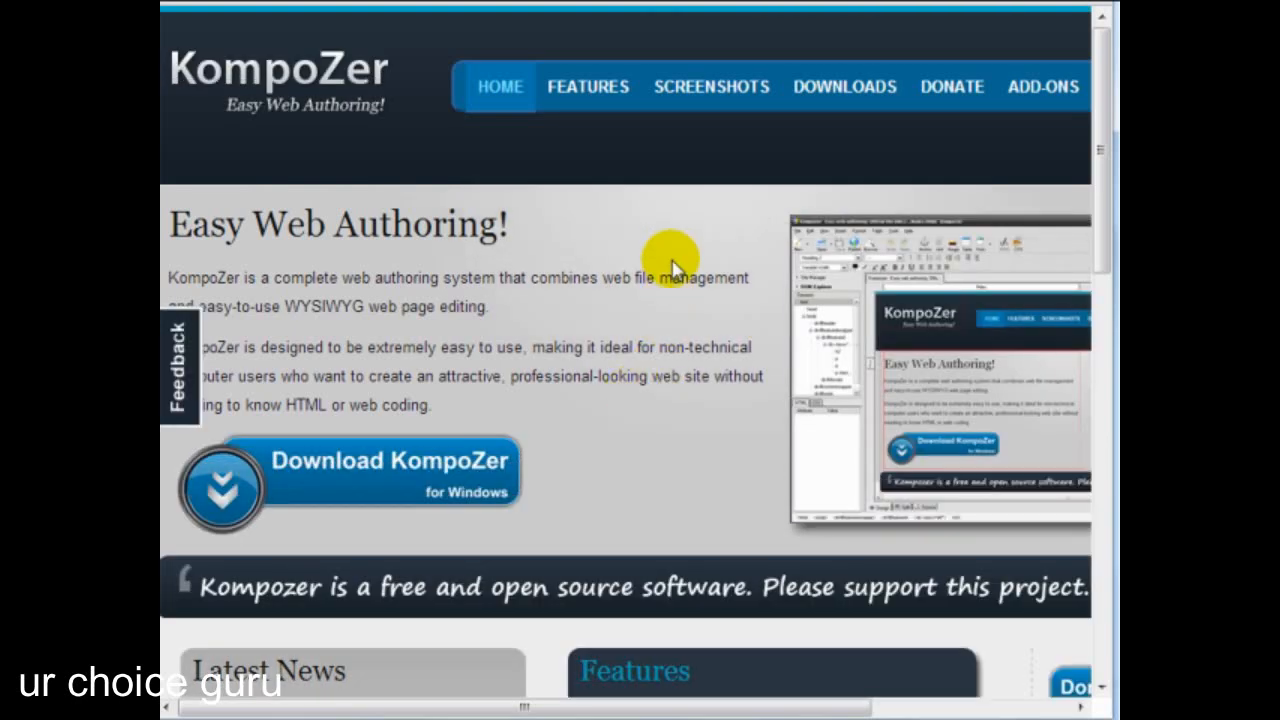
{"action": "scroll", "coordinate": [670, 256], "scroll_direction": "down", "scroll_amount": 5}
{"action": "scroll", "coordinate": [597, 266], "scroll_direction": "up", "scroll_amount": 5}
{"action": "left_click", "coordinate": [838, 92]}
{"action": "scroll", "coordinate": [820, 200], "scroll_direction": "down", "scroll_amount": 10}
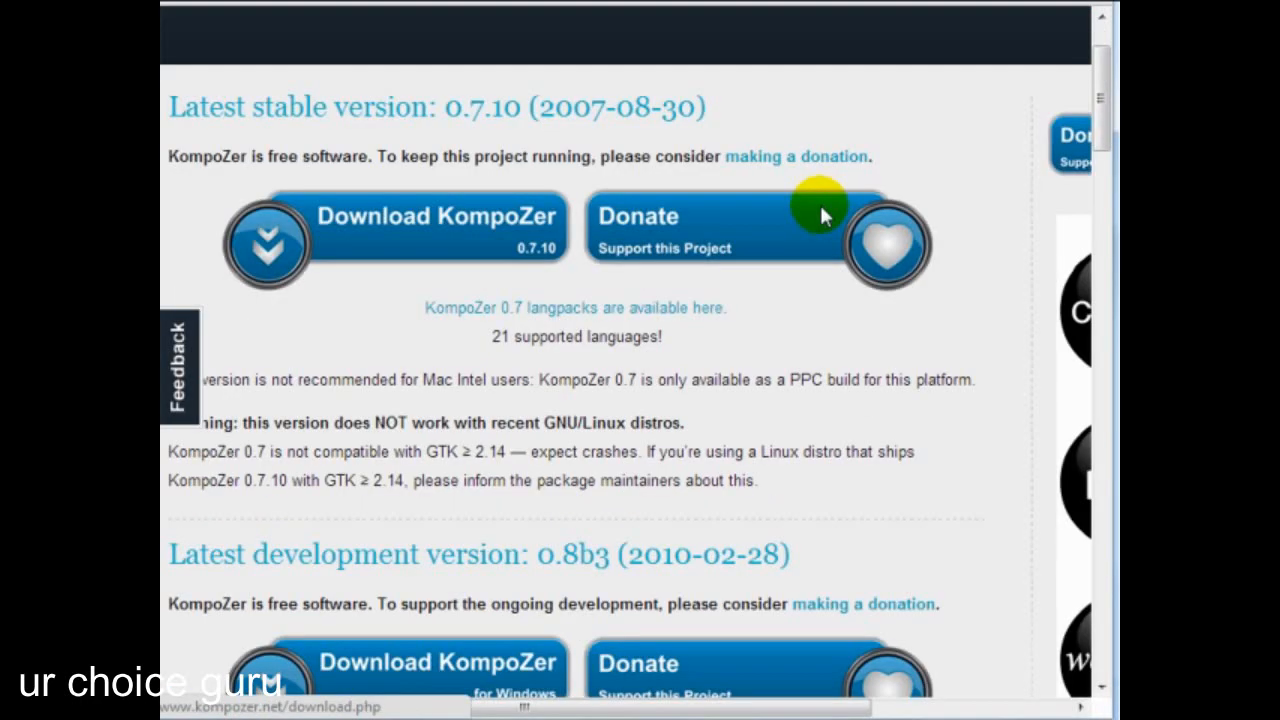
{"action": "scroll", "coordinate": [822, 213], "scroll_direction": "up", "scroll_amount": 2}
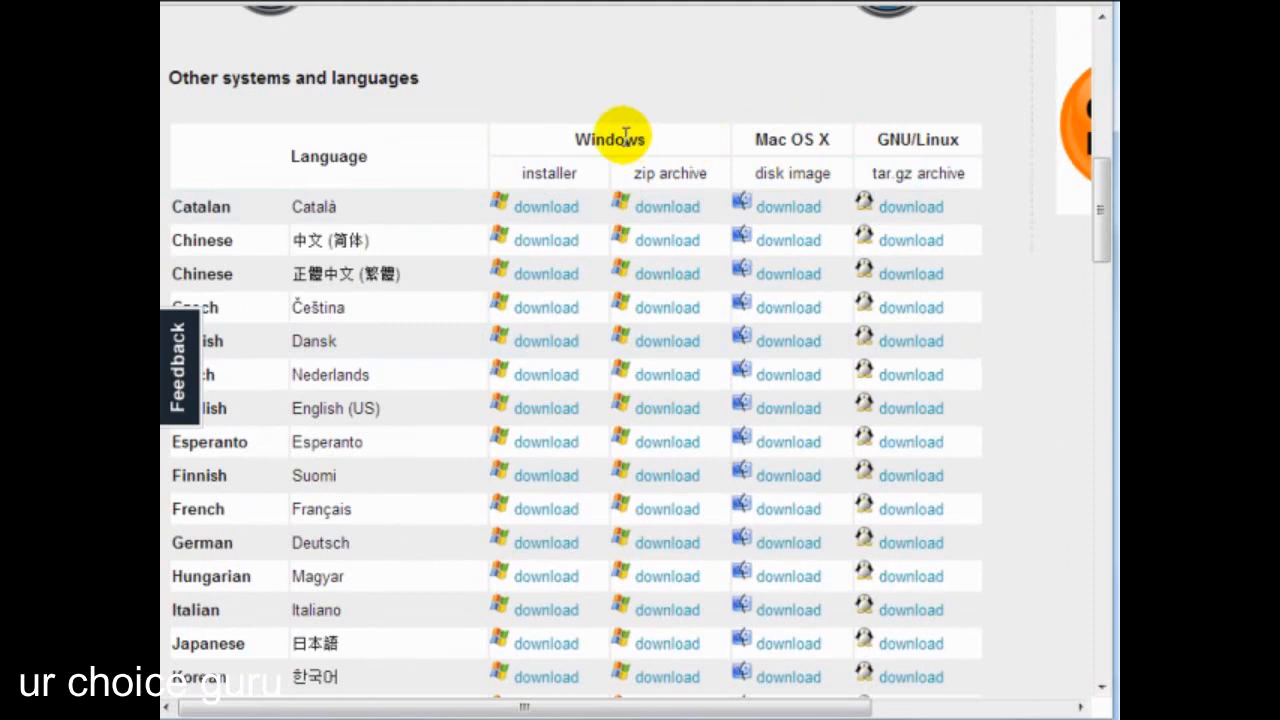
{"action": "scroll", "coordinate": [617, 333], "scroll_direction": "up", "scroll_amount": 5}
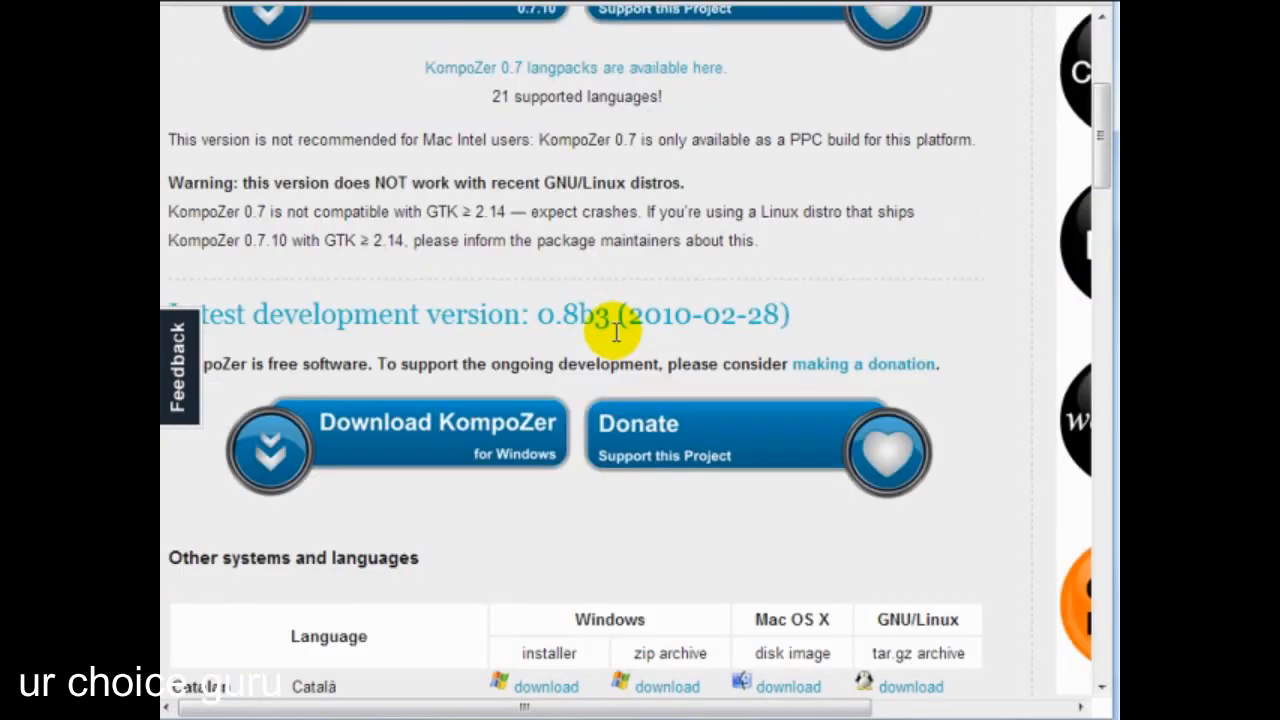
{"action": "scroll", "coordinate": [617, 333], "scroll_direction": "up", "scroll_amount": 4}
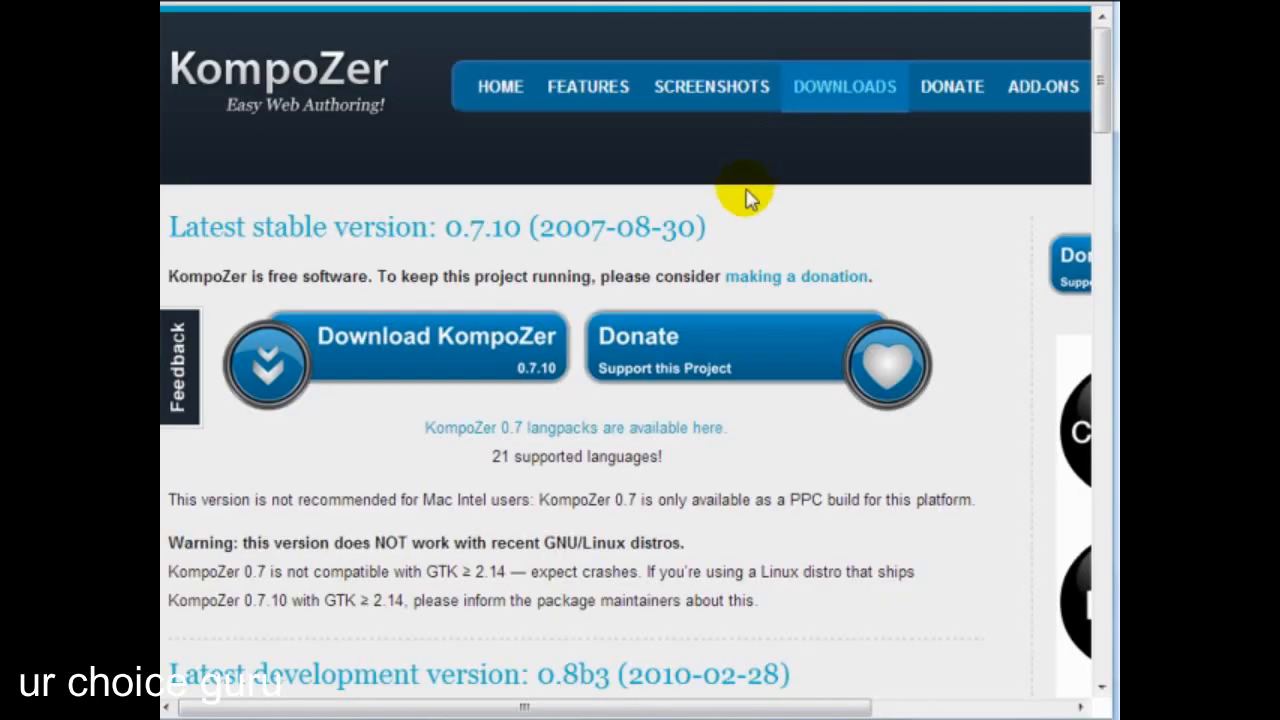
Scroll through the current Chrome page to review it
{"action": "scroll", "coordinate": [749, 203], "scroll_direction": "down", "scroll_amount": 4}
{"action": "scroll", "coordinate": [700, 212], "scroll_direction": "up", "scroll_amount": 3}
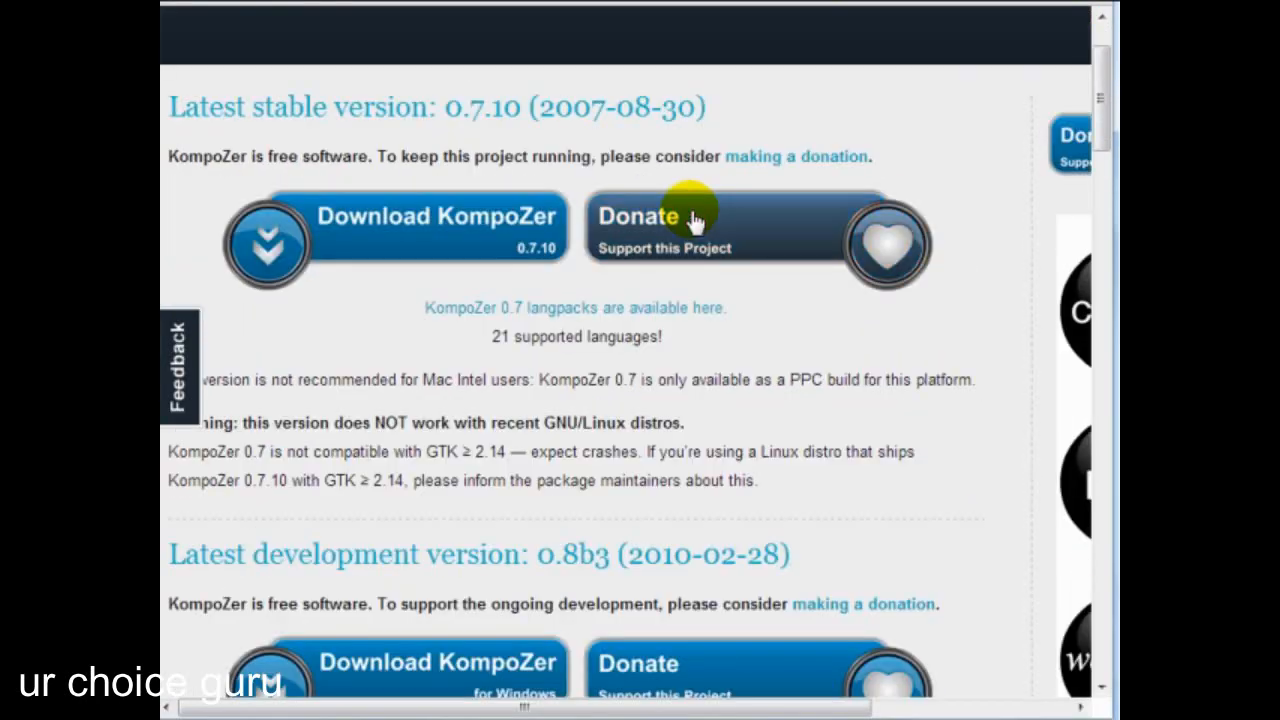
{"action": "scroll", "coordinate": [743, 357], "scroll_direction": "down", "scroll_amount": 5}
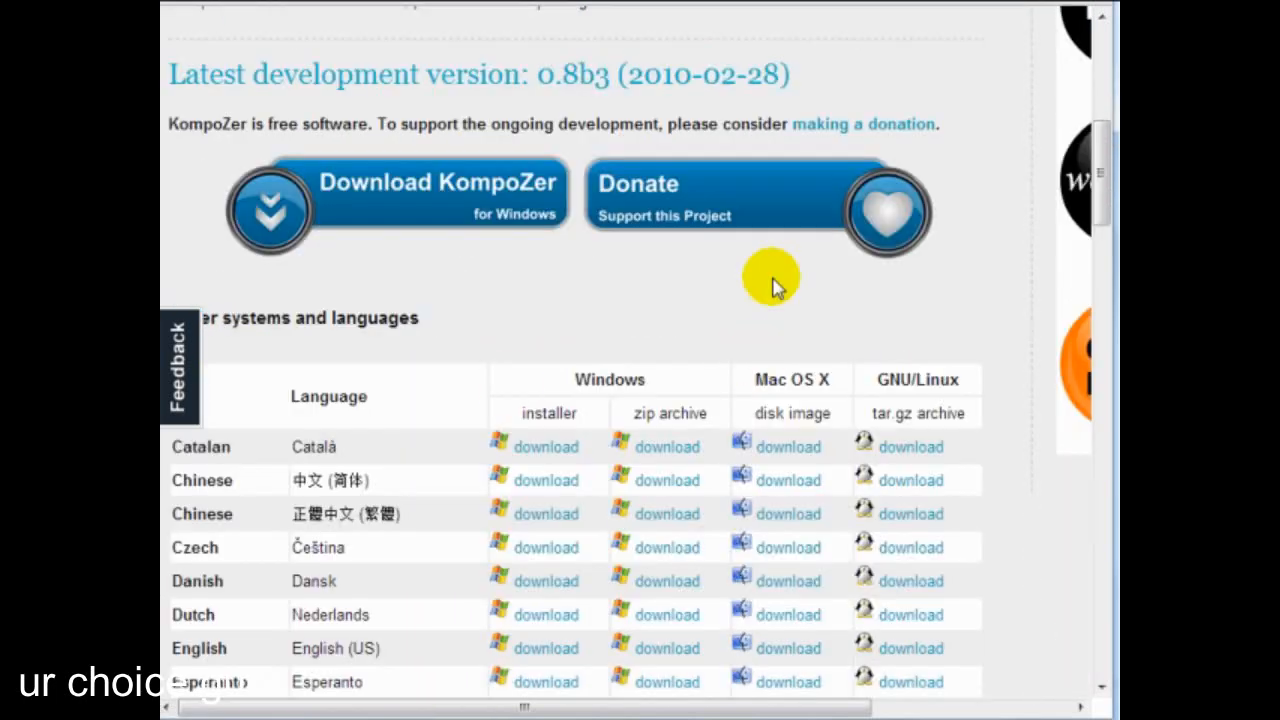
{"action": "scroll", "coordinate": [780, 400], "scroll_direction": "down", "scroll_amount": 1}
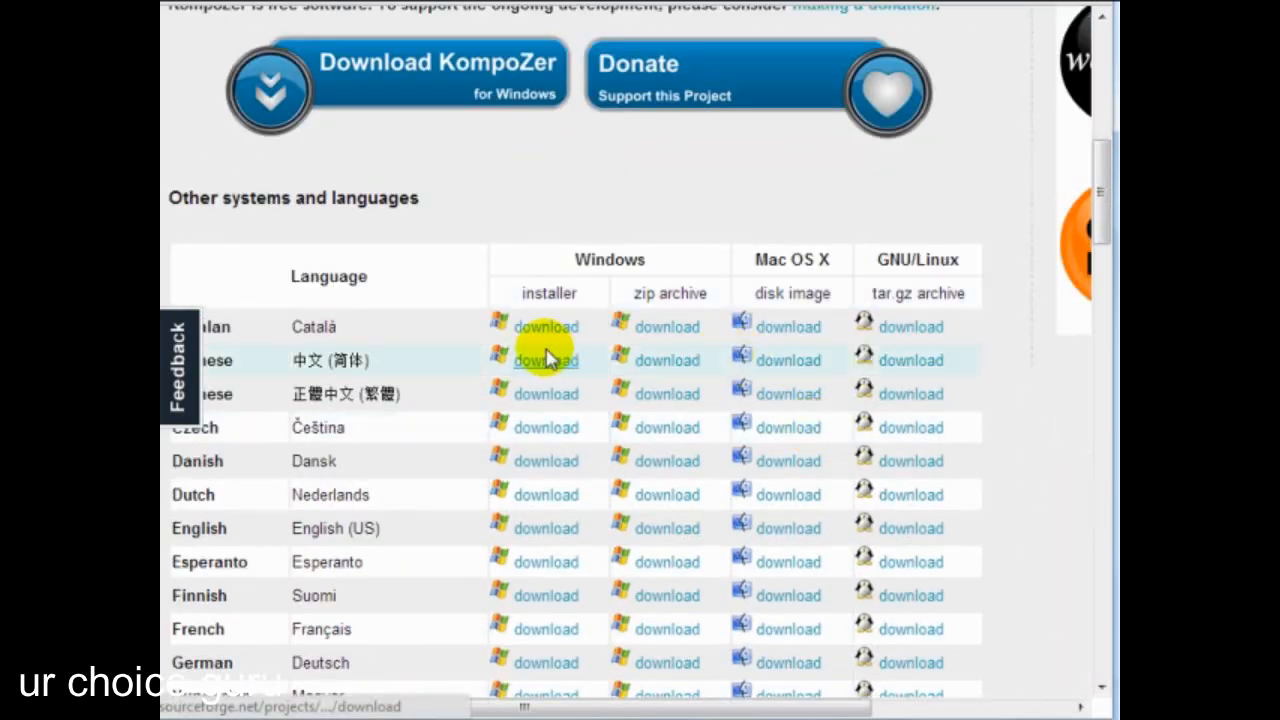
{"action": "scroll", "coordinate": [543, 337], "scroll_direction": "down", "scroll_amount": 4}
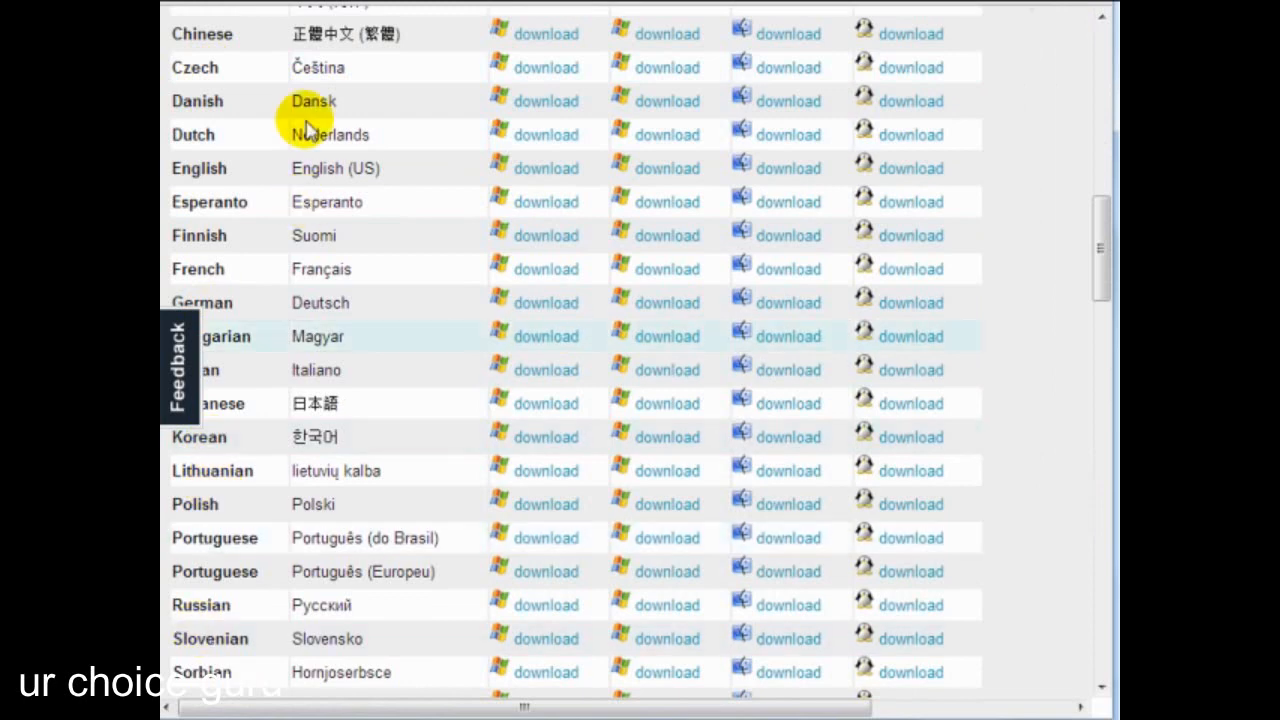
{"action": "scroll", "coordinate": [470, 358], "scroll_direction": "up", "scroll_amount": 11}
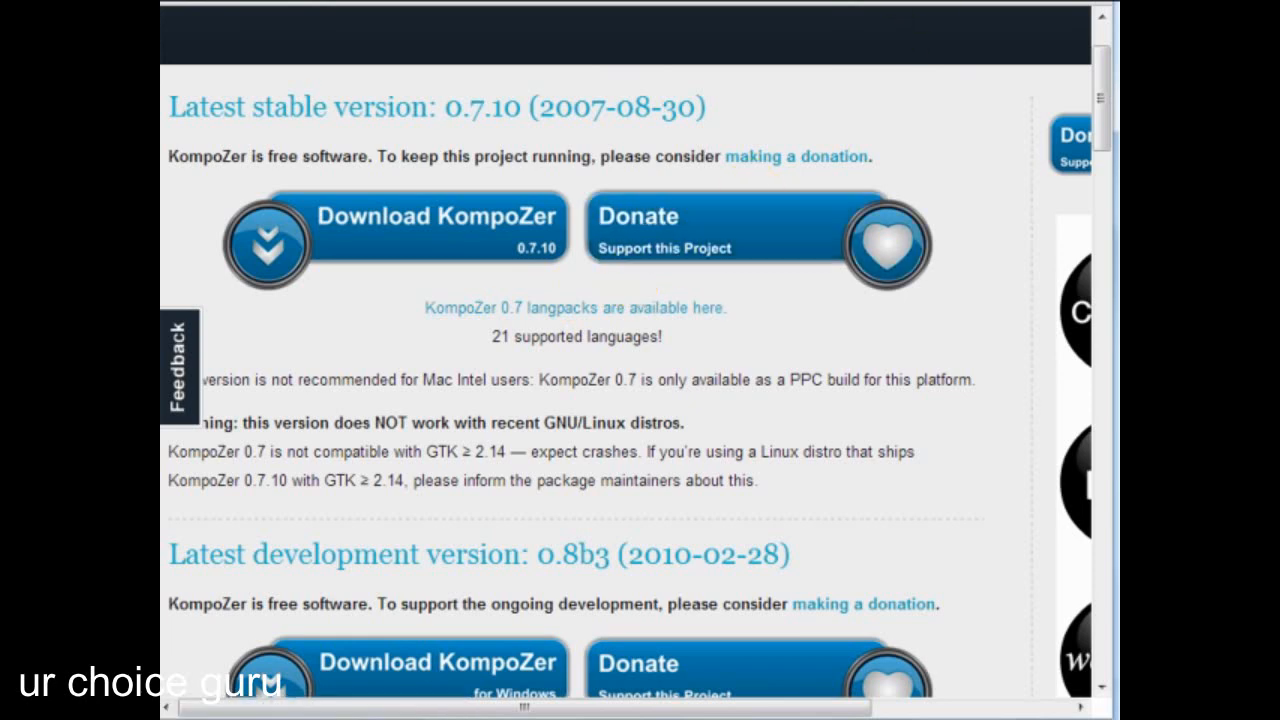
Review the Easy Graphics 101 sales page and video list down to the $47 offer
{"action": "left_click", "coordinate": [919, 2]}
{"action": "left_click", "coordinate": [612, 212]}
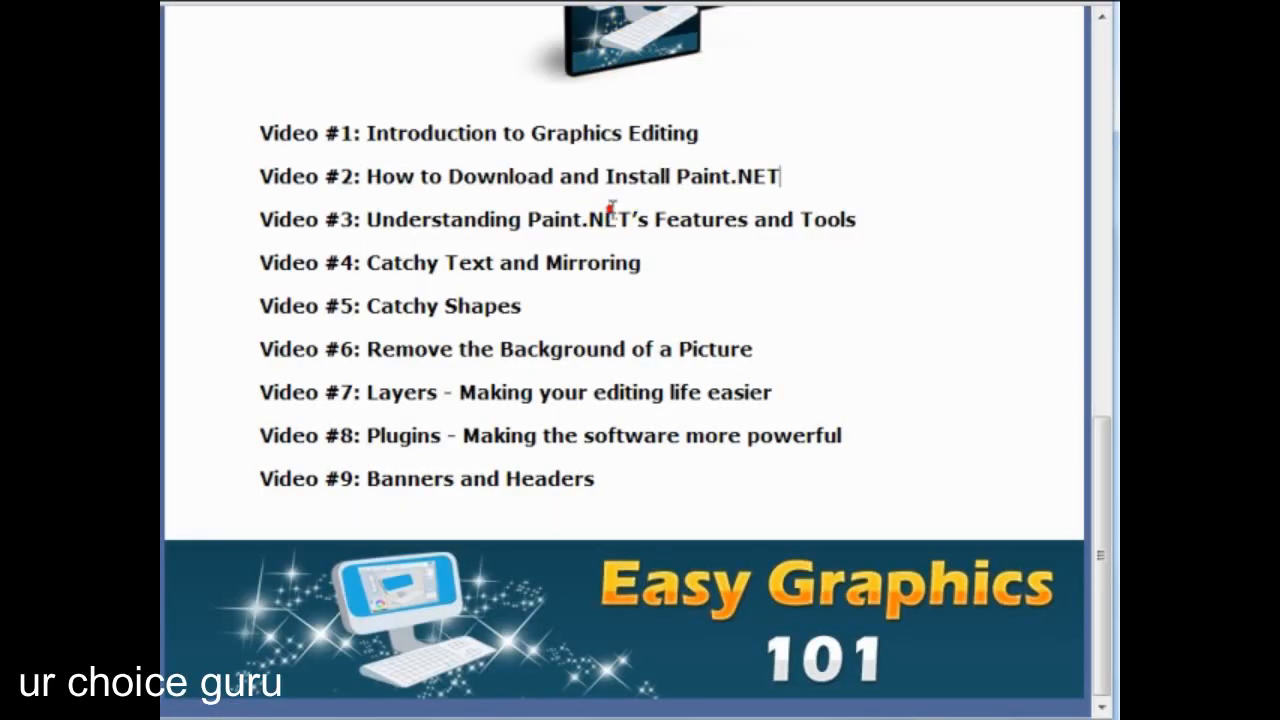
{"action": "scroll", "coordinate": [612, 218], "scroll_direction": "up", "scroll_amount": 3}
{"action": "scroll", "coordinate": [612, 218], "scroll_direction": "down", "scroll_amount": 1}
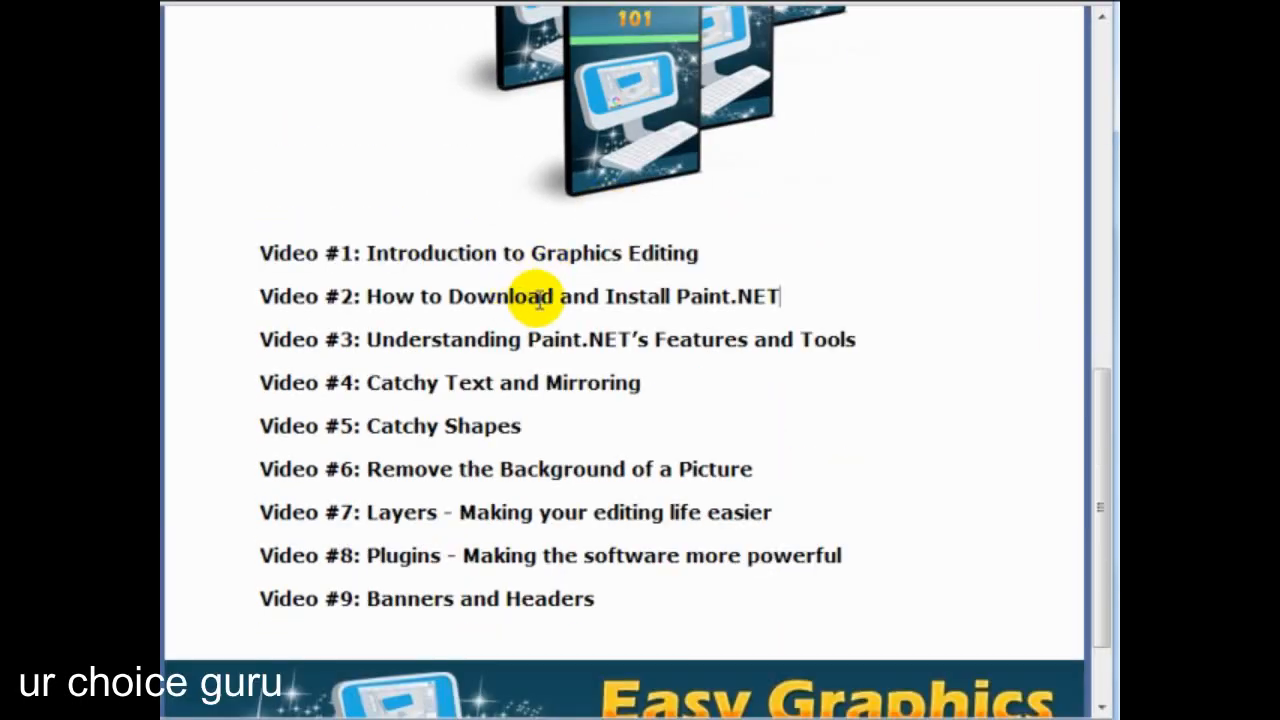
{"action": "scroll", "coordinate": [490, 290], "scroll_direction": "up", "scroll_amount": 4}
{"action": "scroll", "coordinate": [829, 290], "scroll_direction": "down", "scroll_amount": 4}
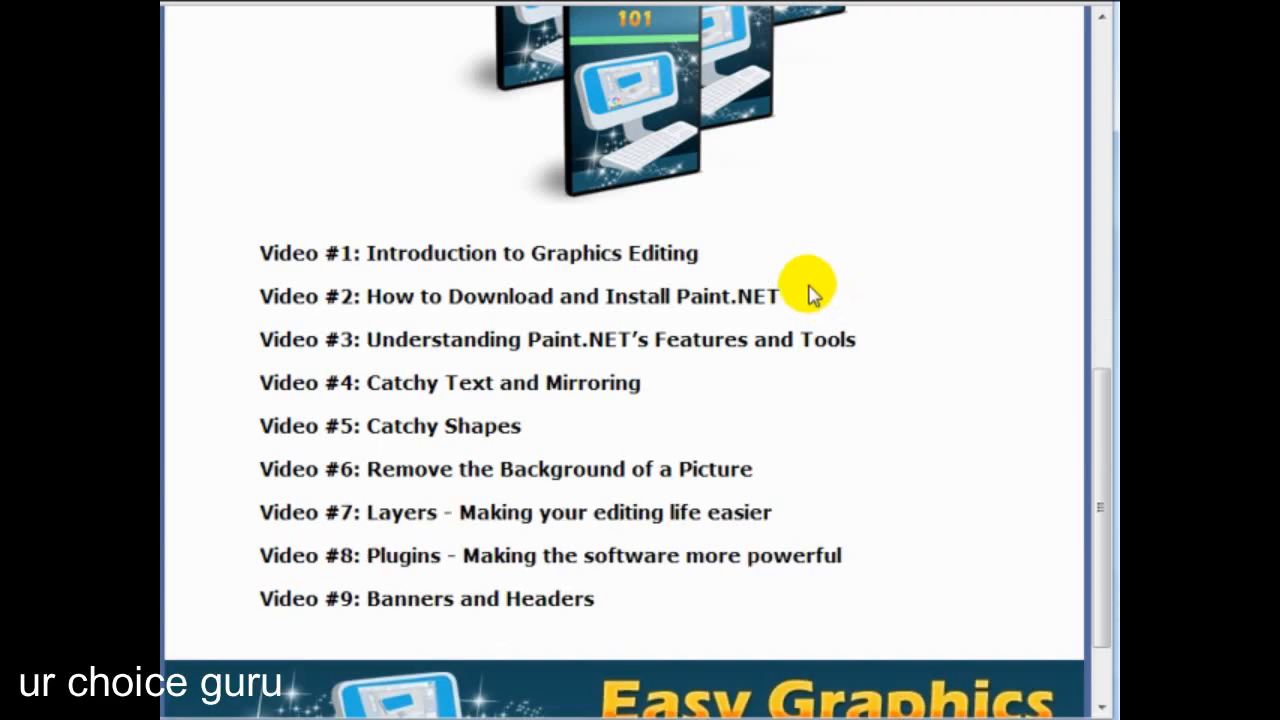
{"action": "scroll", "coordinate": [600, 302], "scroll_direction": "up", "scroll_amount": 3}
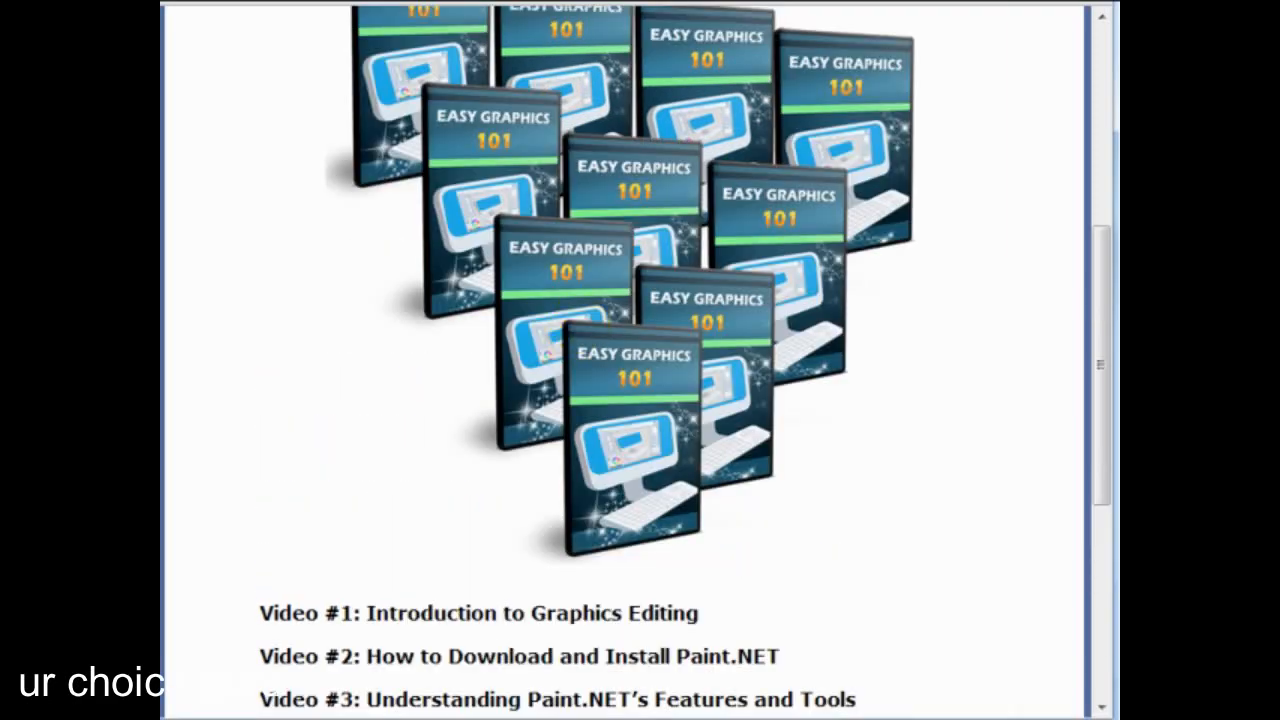
{"action": "key", "text": "ctrl+Tab"}
{"action": "scroll", "coordinate": [834, 202], "scroll_direction": "up", "scroll_amount": 14}
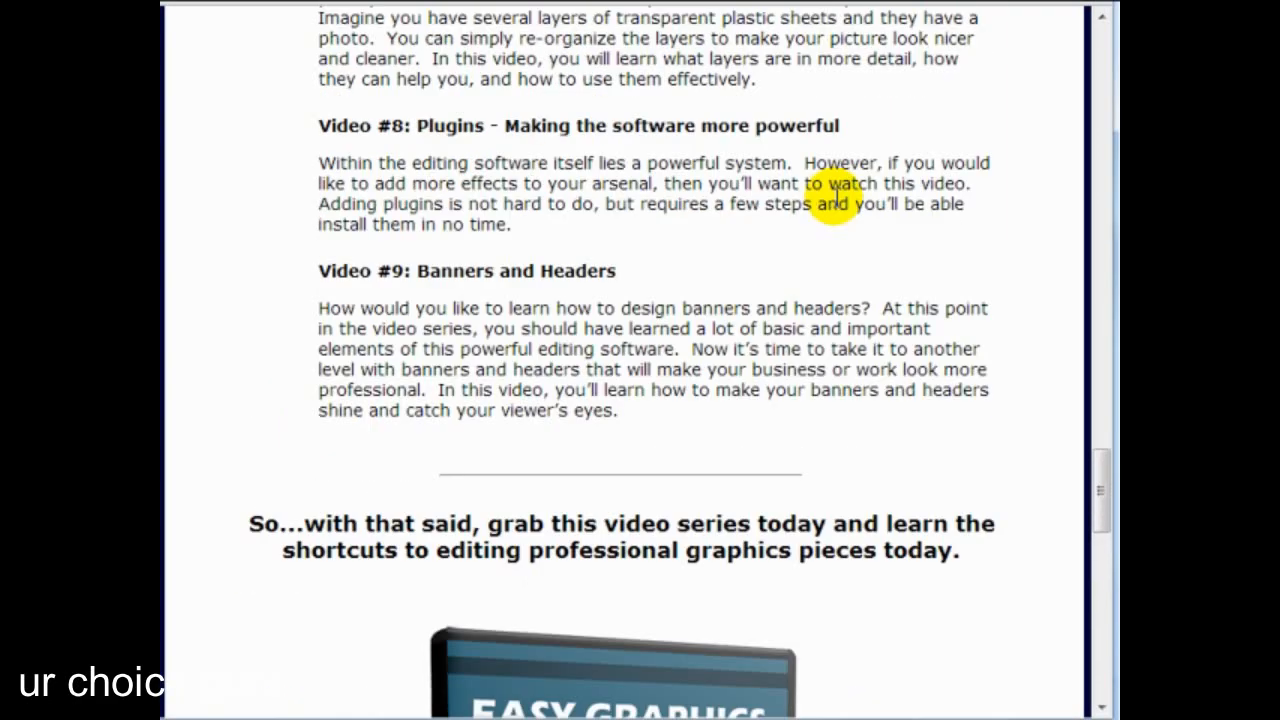
{"action": "left_click_drag", "start_coordinate": [1102, 420], "coordinate": [1104, 597]}
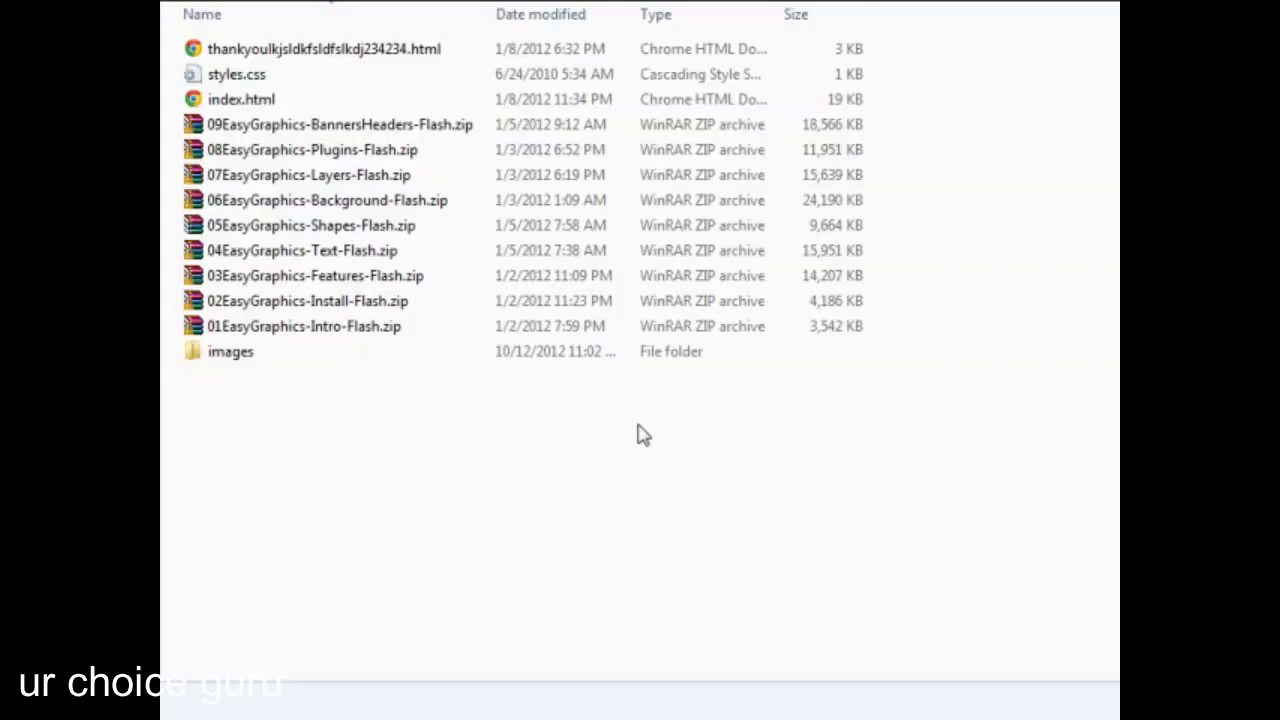
Show the Open with program list for the renamed thank-you HTML file
{"action": "left_click", "coordinate": [330, 50]}
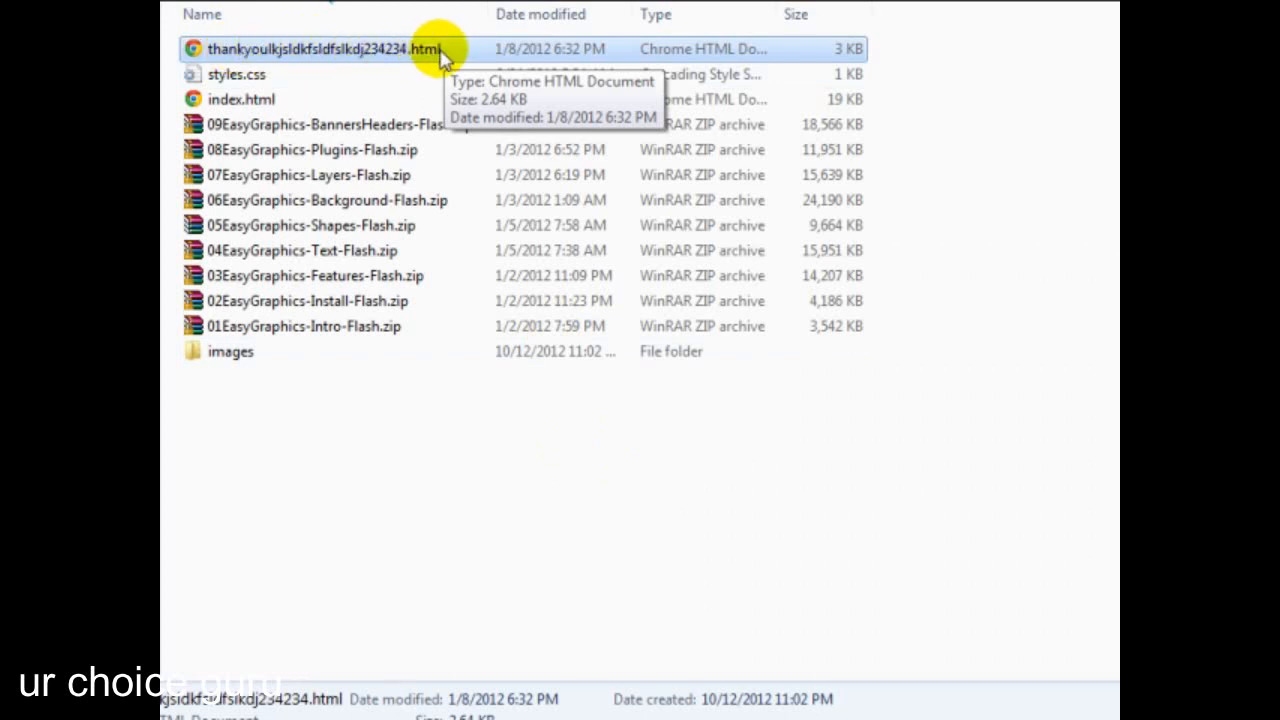
{"action": "left_click", "coordinate": [200, 48]}
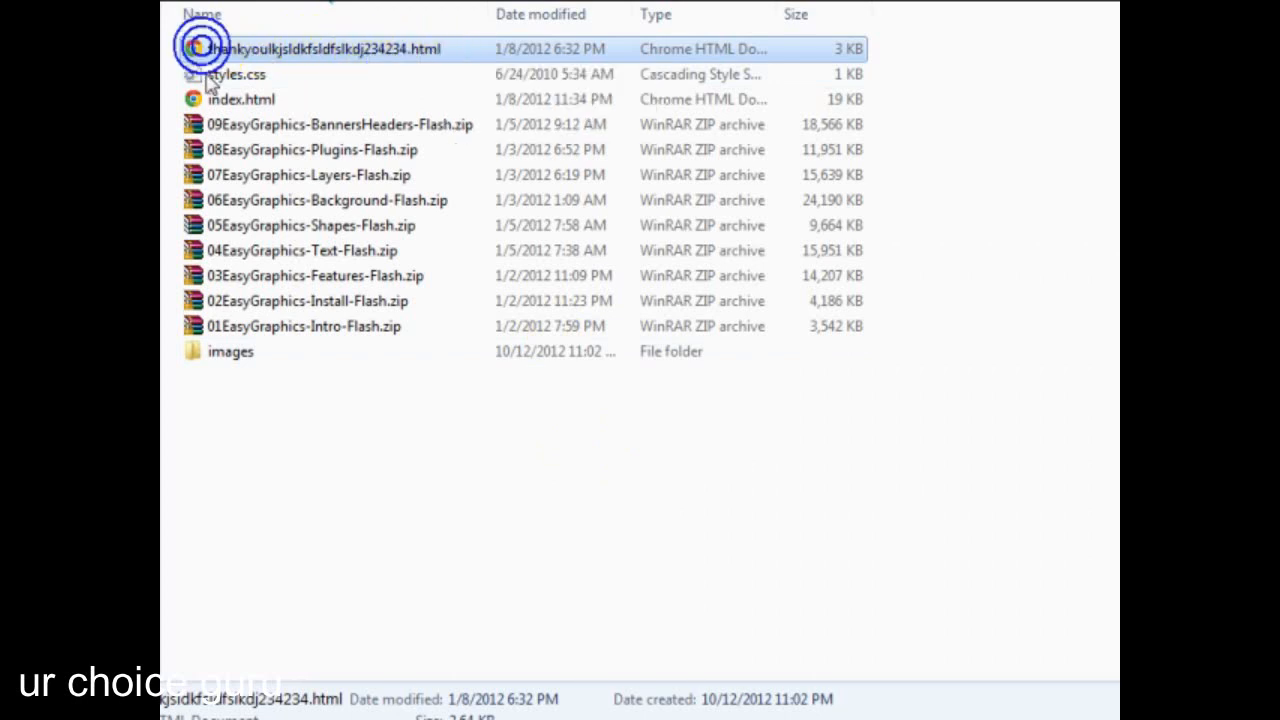
{"action": "right_click", "coordinate": [202, 48]}
{"action": "mouse_move", "coordinate": [230, 114]}
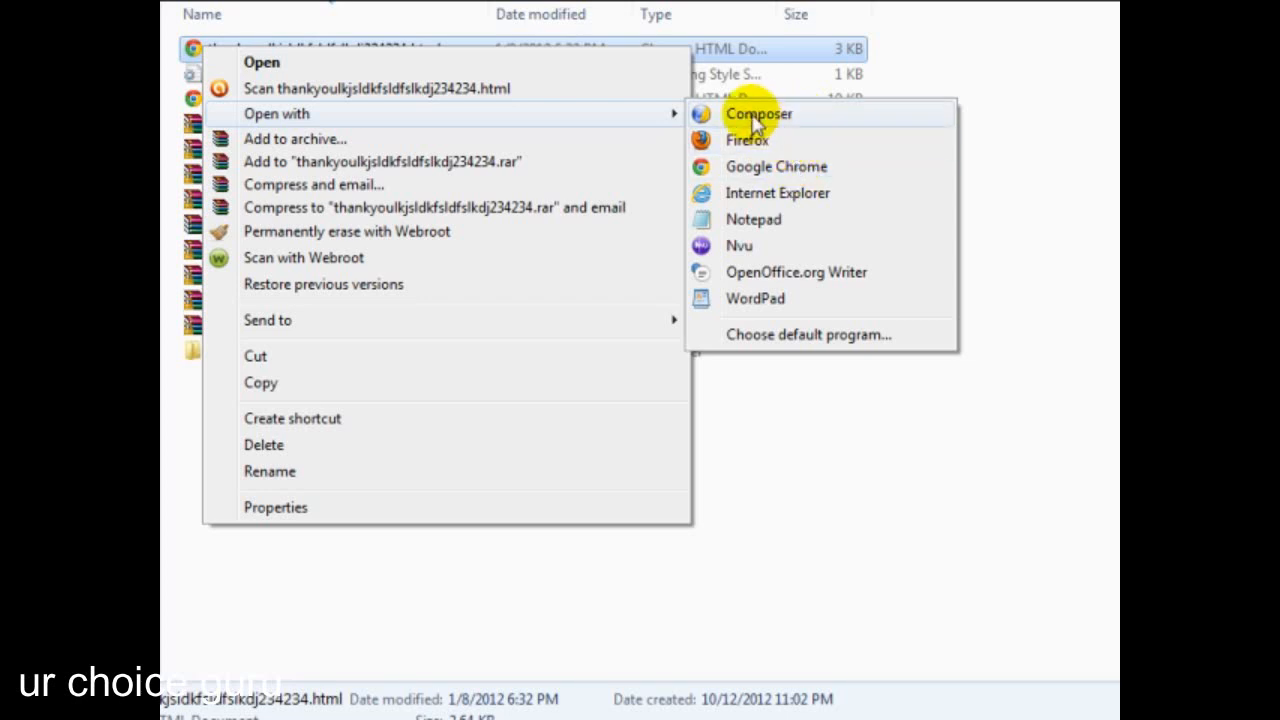
Open the thank-you page in KompoZer and select the 'Thank You!' heading, keeping it centred
{"action": "left_click", "coordinate": [798, 124]}
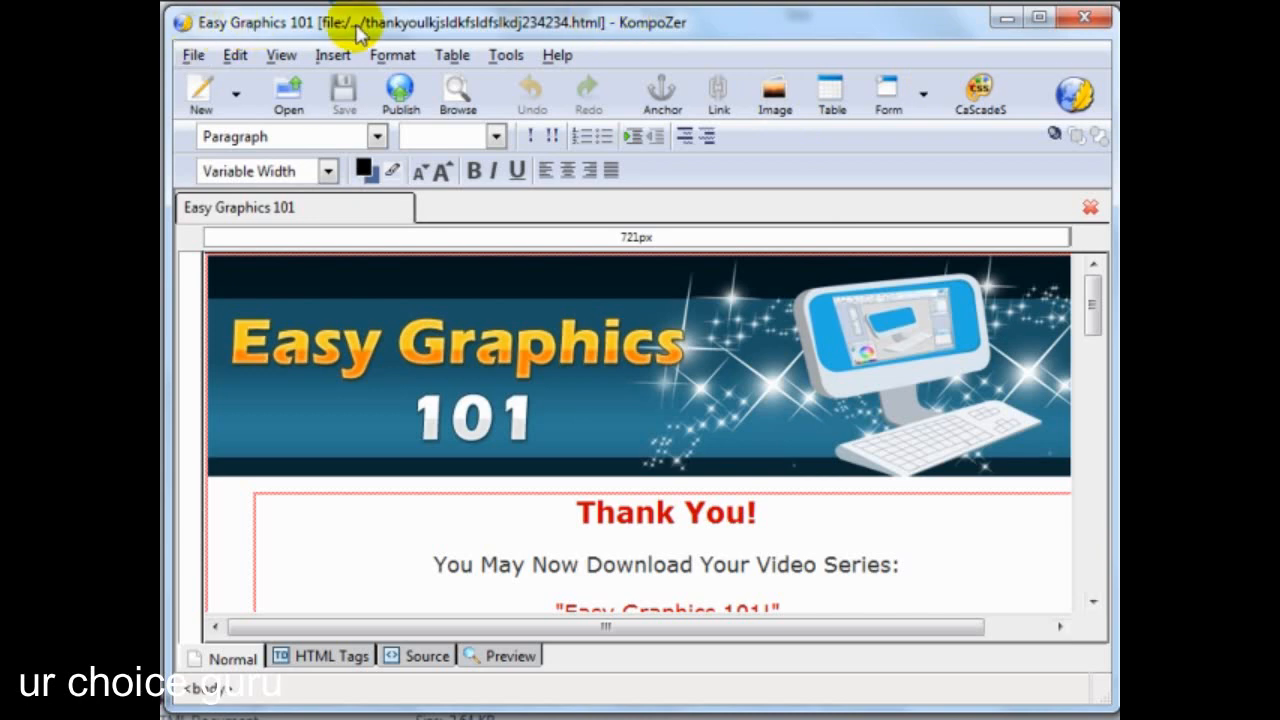
{"action": "left_click", "coordinate": [825, 401]}
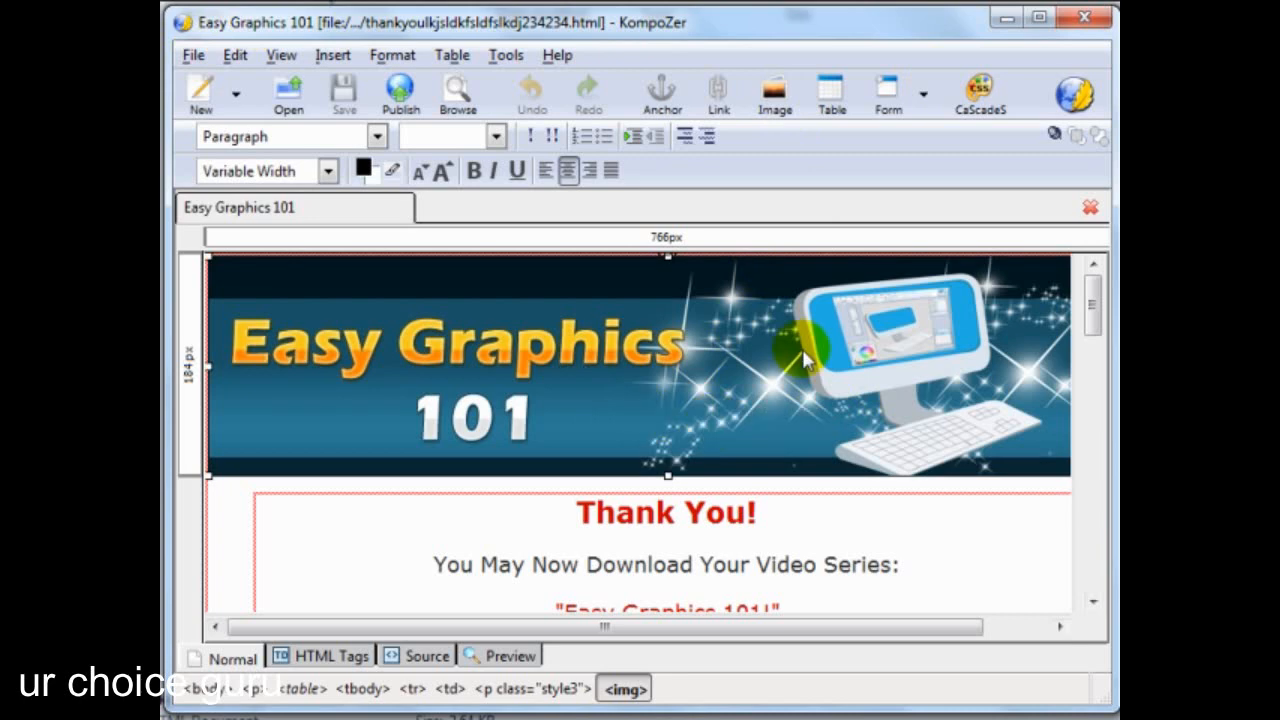
{"action": "scroll", "coordinate": [803, 357], "scroll_direction": "down", "scroll_amount": 1}
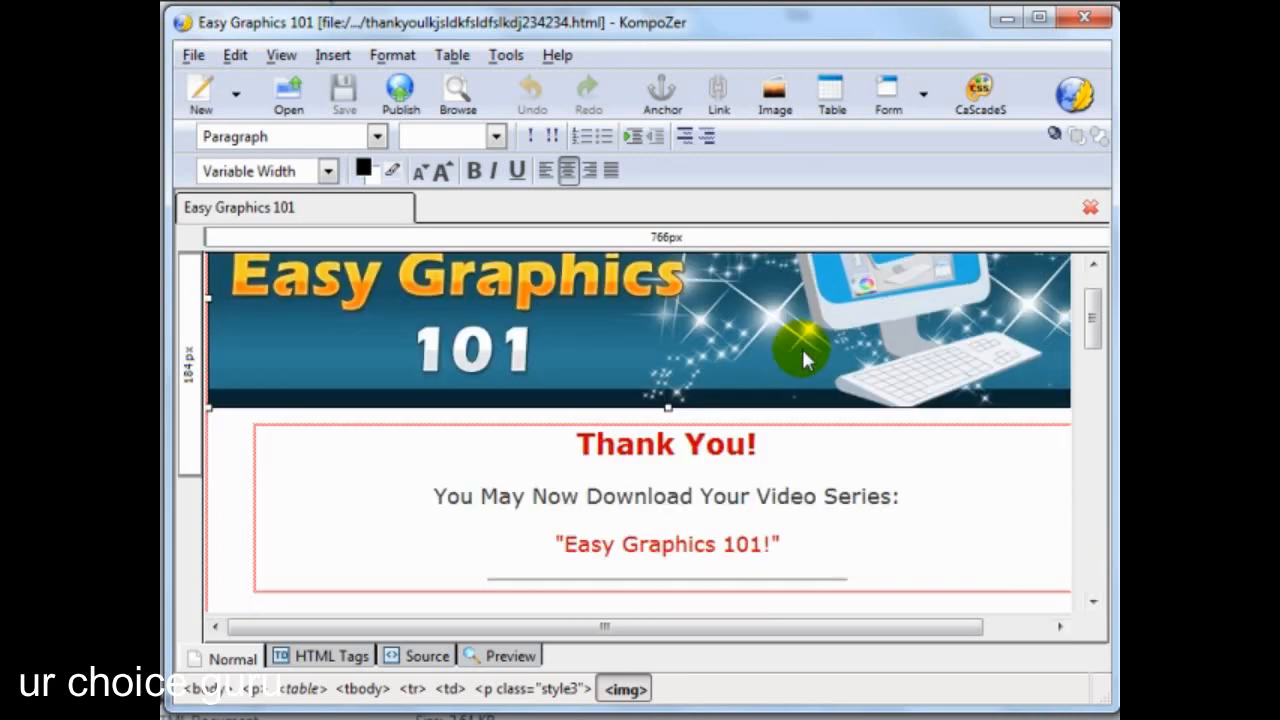
{"action": "scroll", "coordinate": [803, 350], "scroll_direction": "down", "scroll_amount": 1}
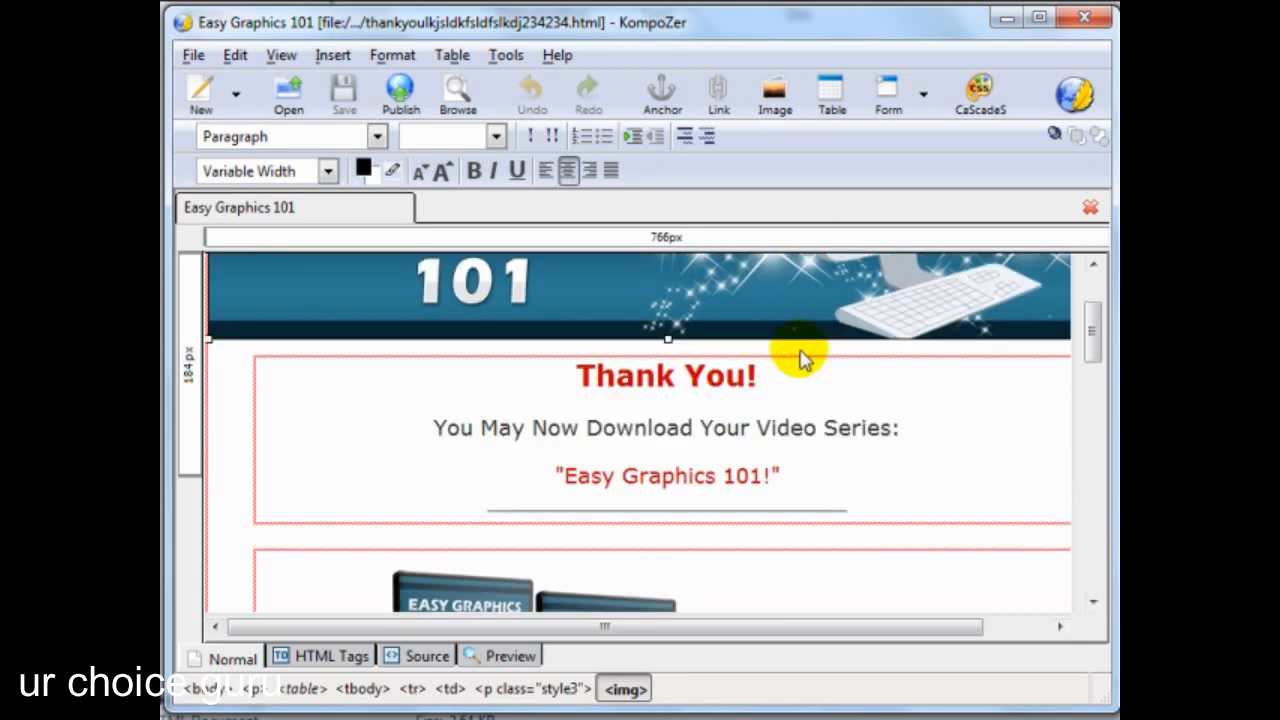
{"action": "left_click", "coordinate": [728, 376]}
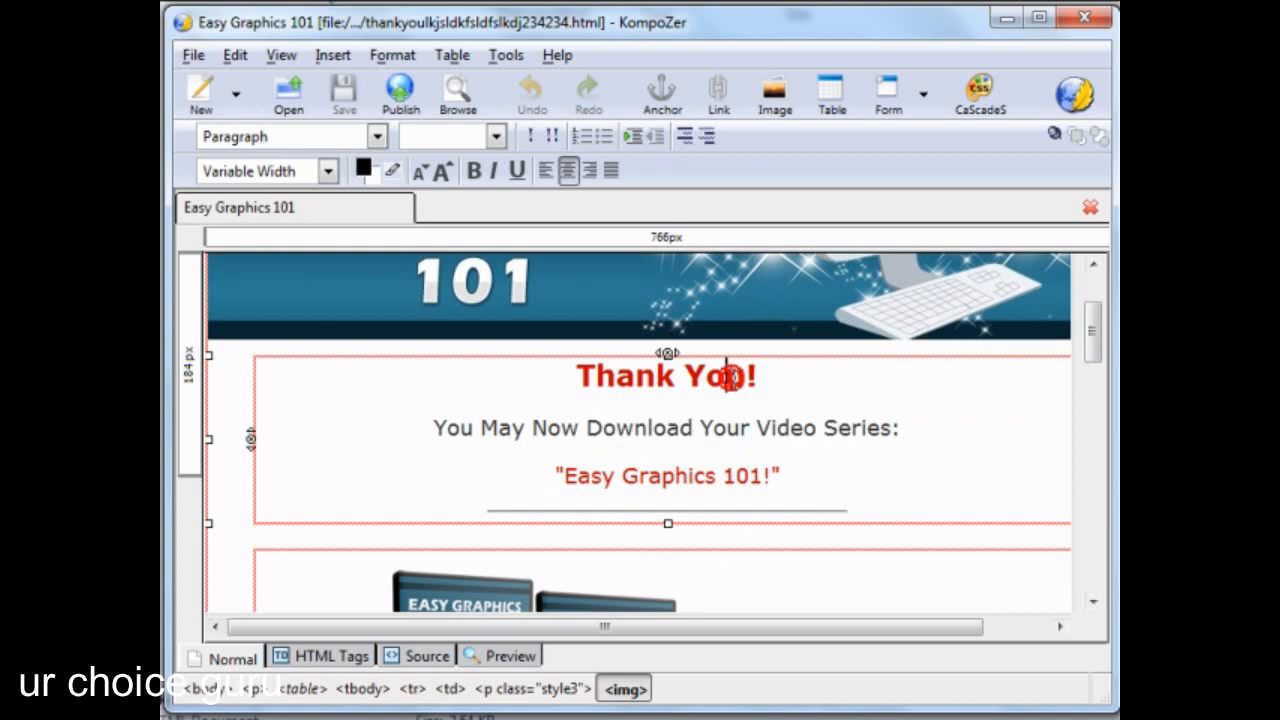
{"action": "left_click", "coordinate": [579, 376]}
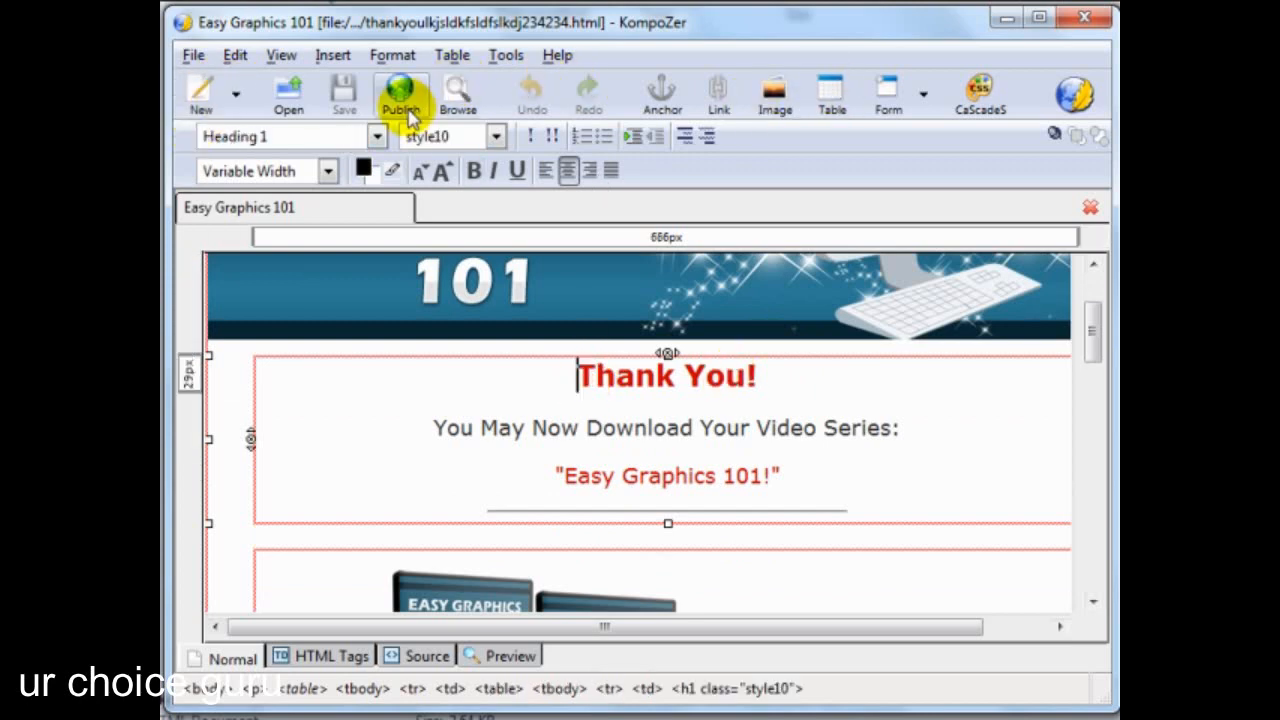
{"action": "left_click", "coordinate": [810, 374], "text": "shift"}
{"action": "left_click_drag", "start_coordinate": [571, 375], "coordinate": [758, 375]}
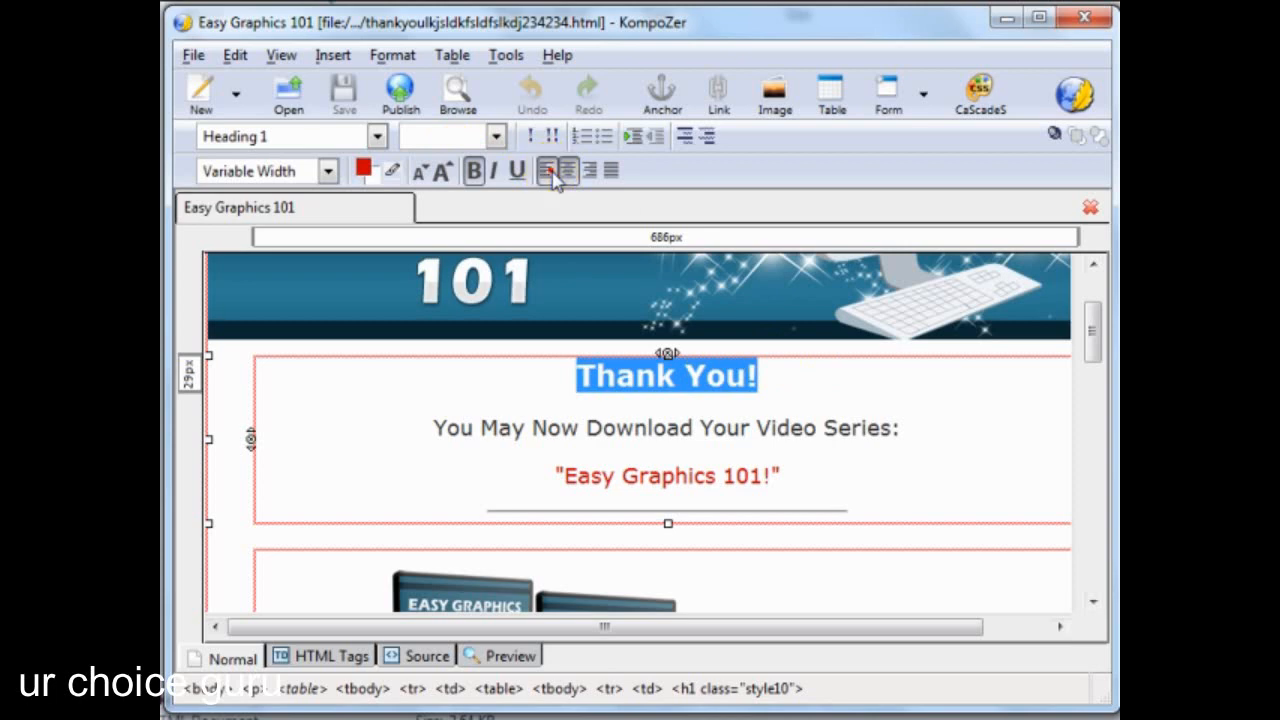
{"action": "left_click", "coordinate": [549, 171]}
{"action": "left_click", "coordinate": [567, 170]}
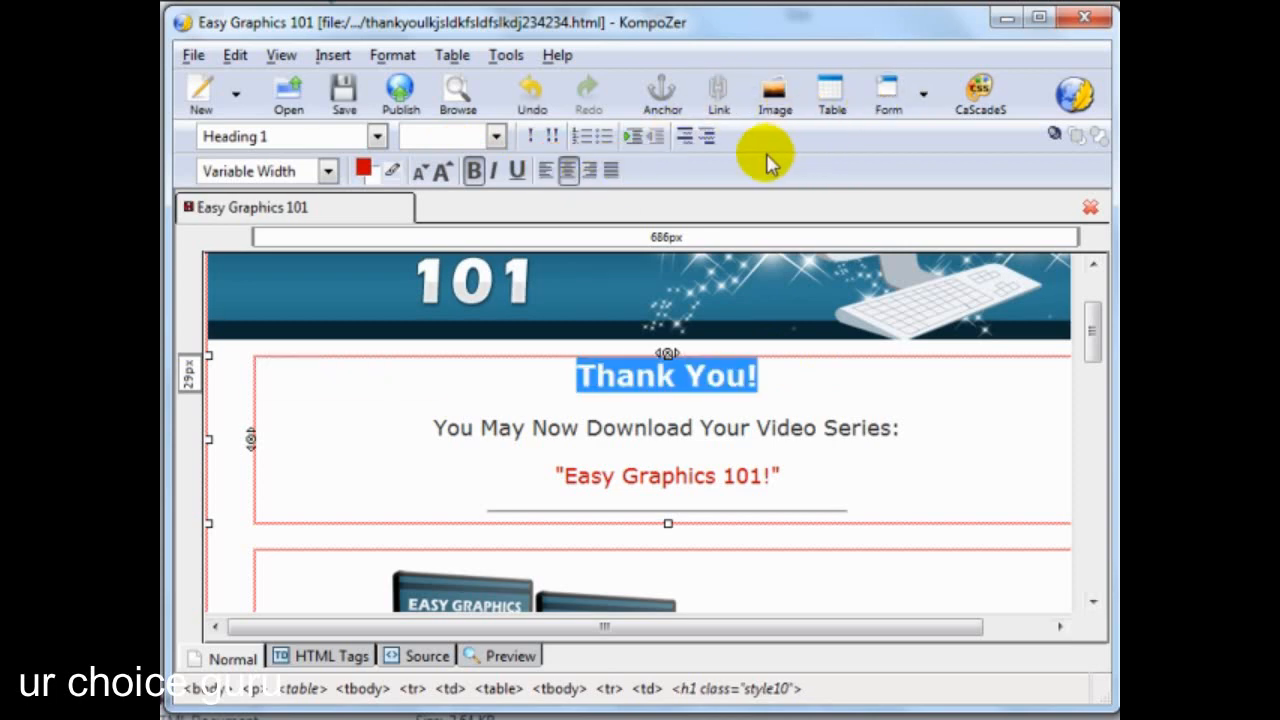
Scroll down to the video list and select the Video #1 line
{"action": "left_click", "coordinate": [840, 425]}
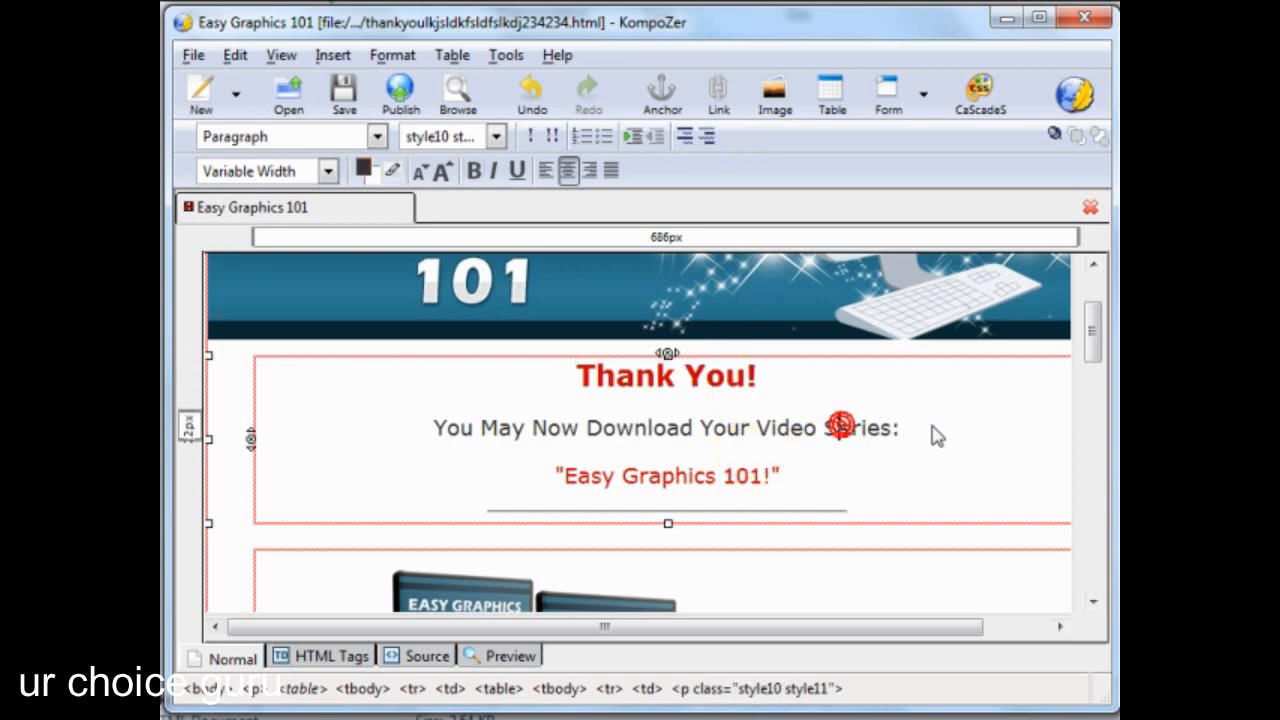
{"action": "scroll", "coordinate": [759, 457], "scroll_direction": "down", "scroll_amount": 10}
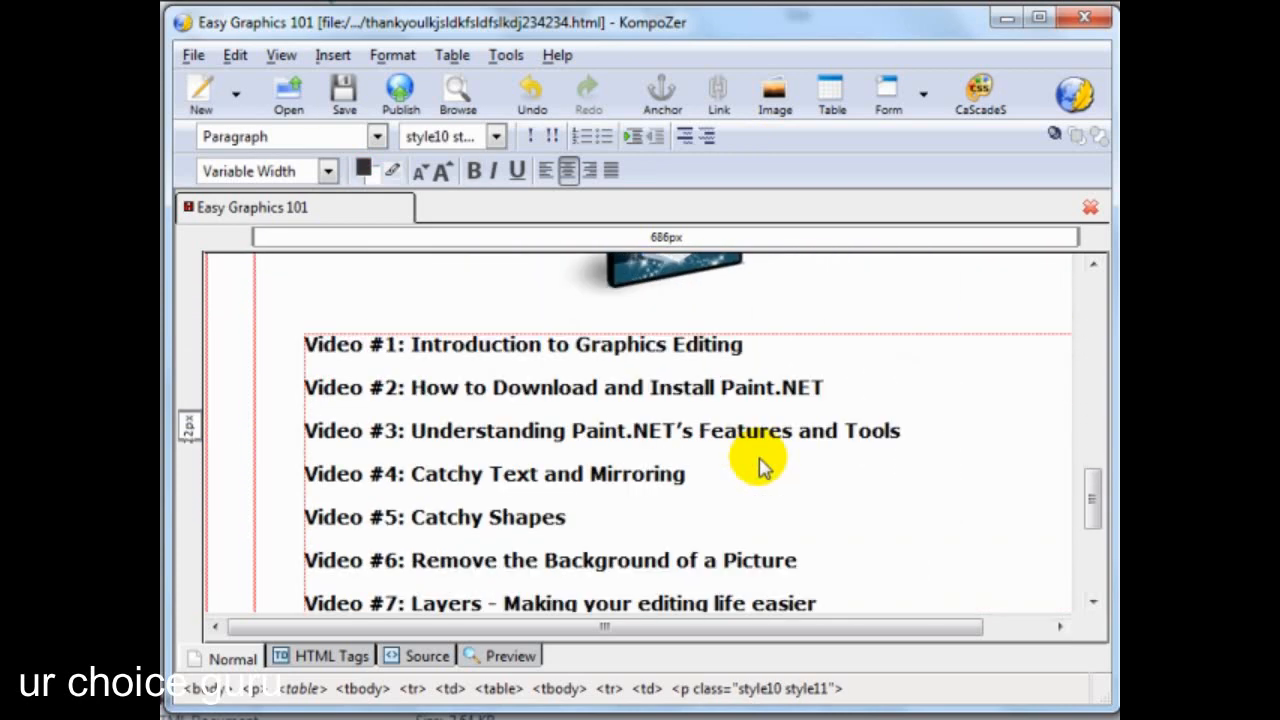
{"action": "scroll", "coordinate": [759, 465], "scroll_direction": "down", "scroll_amount": 1}
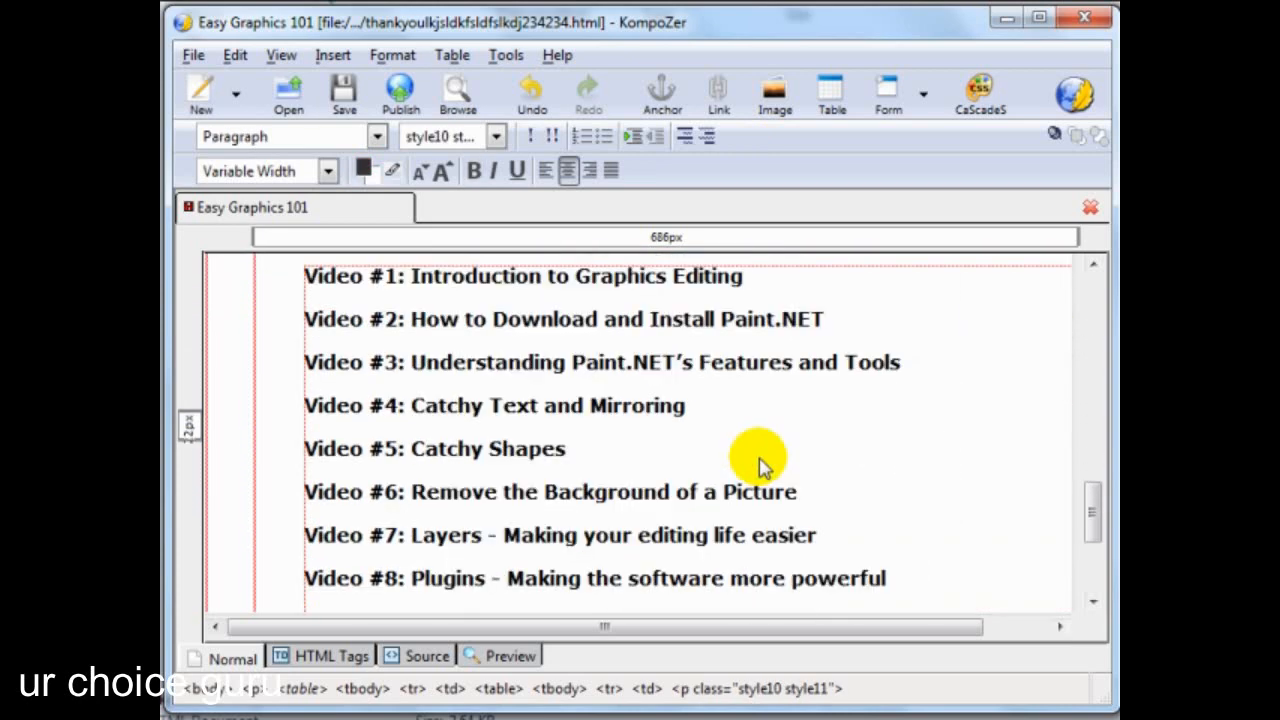
{"action": "left_click", "coordinate": [478, 277]}
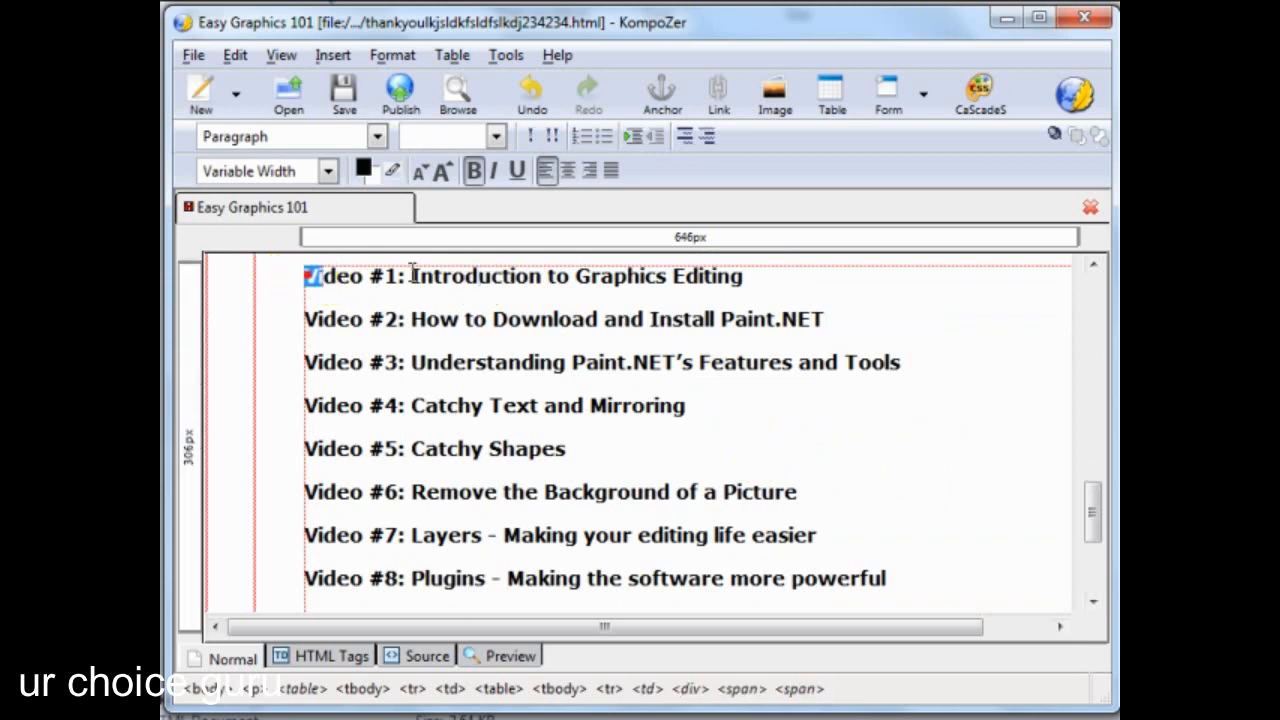
{"action": "left_click_drag", "start_coordinate": [306, 275], "coordinate": [1027, 279]}
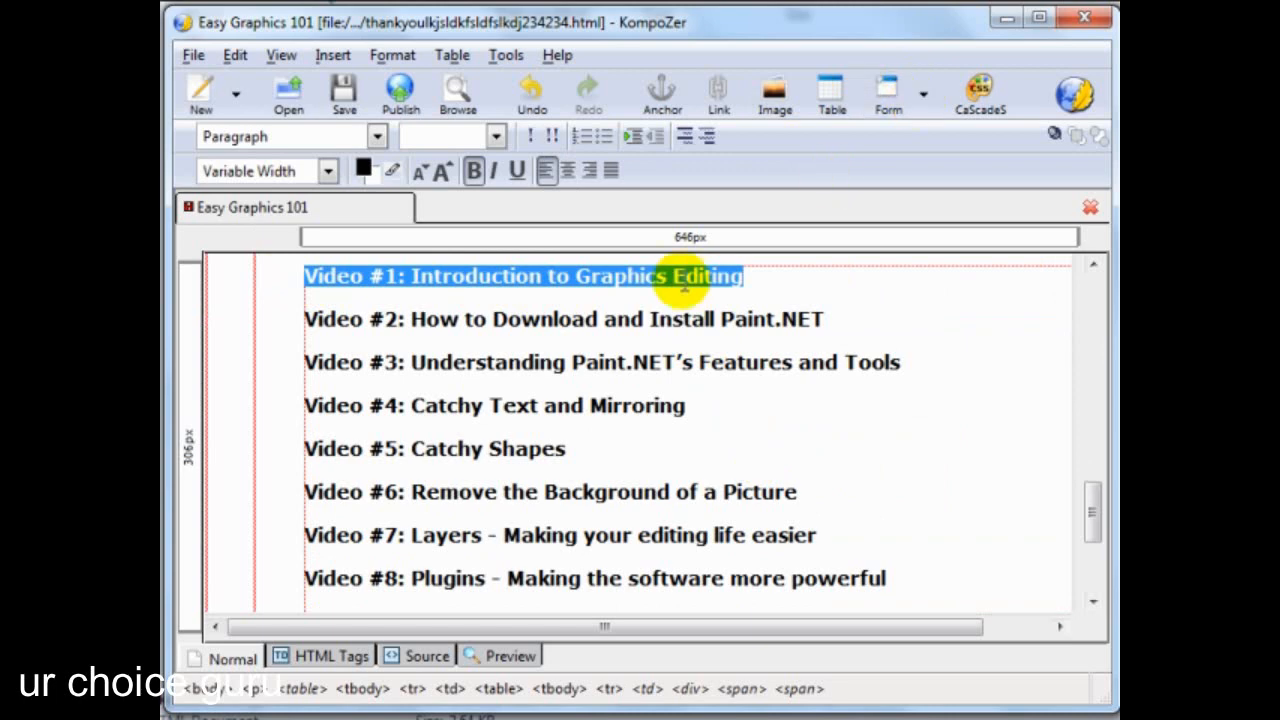
{"action": "left_click", "coordinate": [684, 284]}
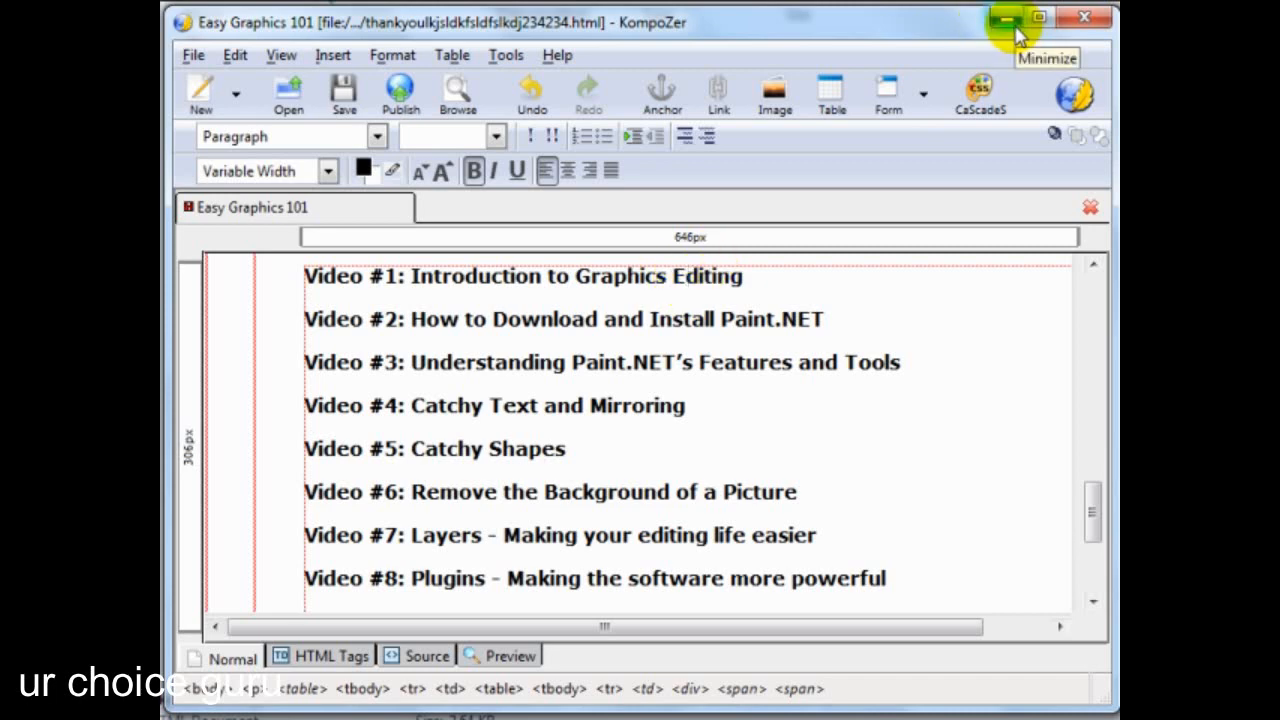
{"action": "left_click_drag", "start_coordinate": [750, 278], "coordinate": [328, 283]}
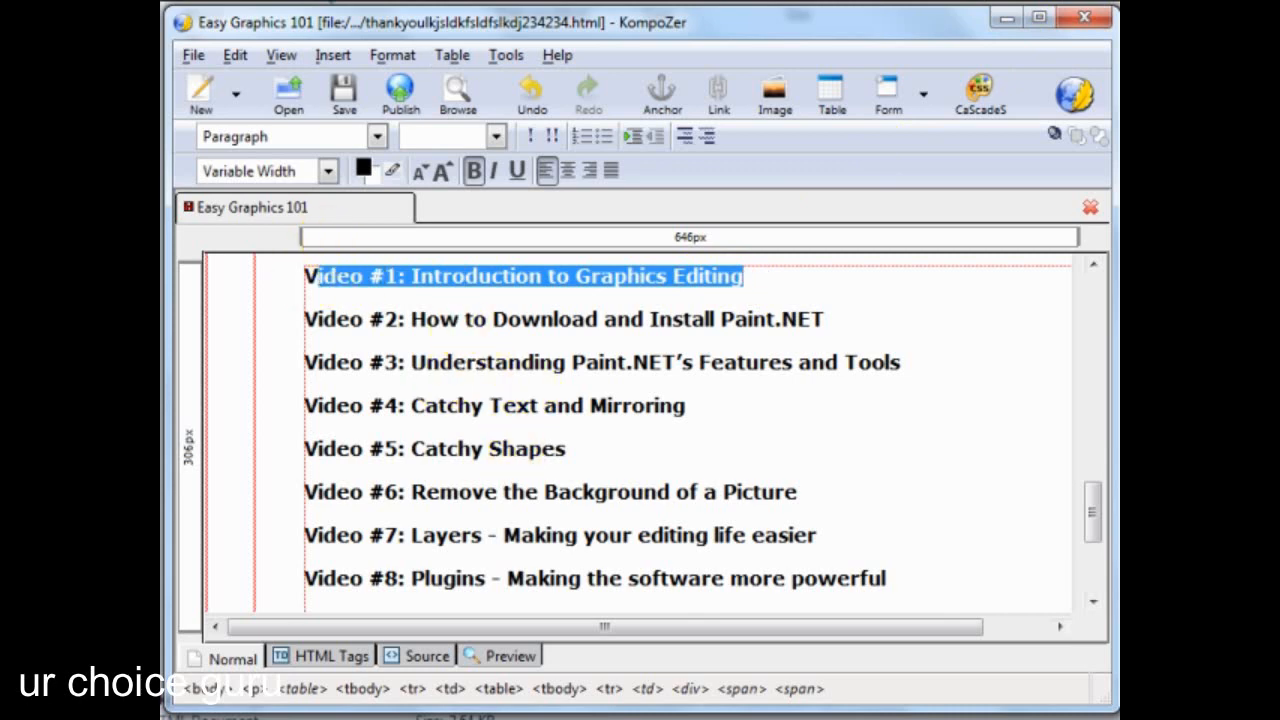
{"action": "key", "text": "alt+Tab"}
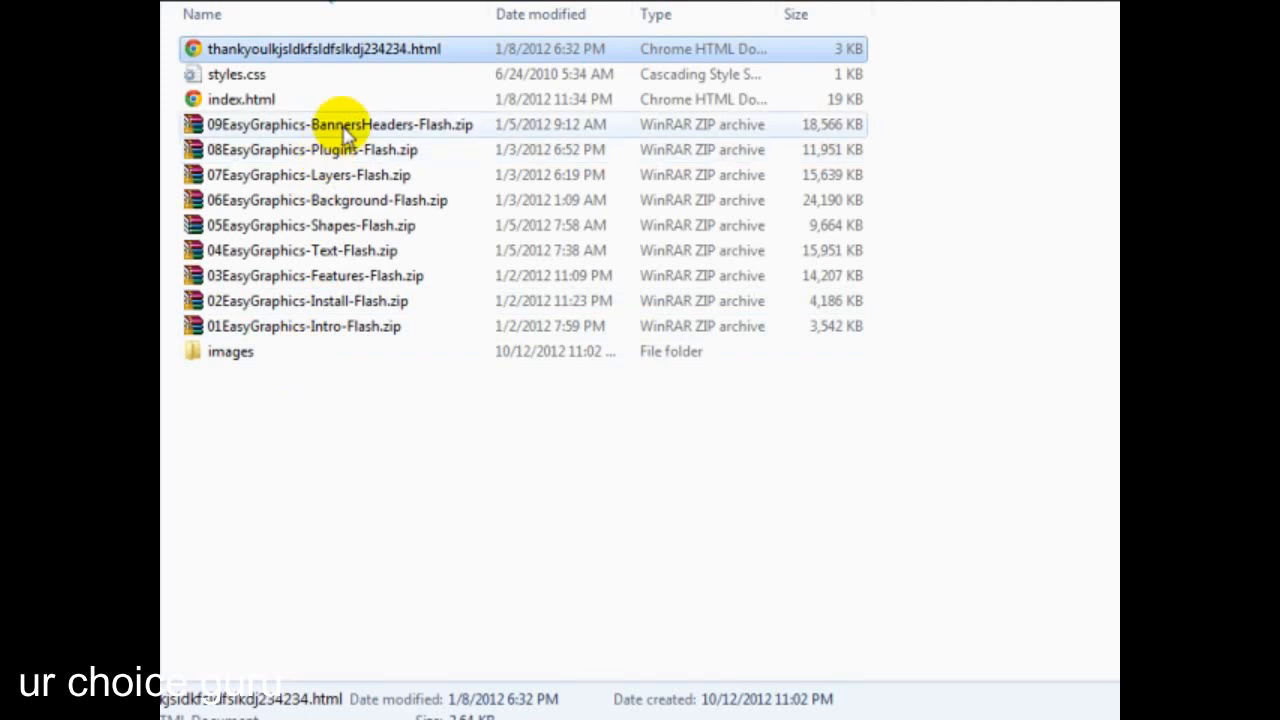
Check 01EasyGraphics-Intro-Flash.zip in Explorer, then reselect the Video #1 line in KompoZer
{"action": "left_click", "coordinate": [330, 327]}
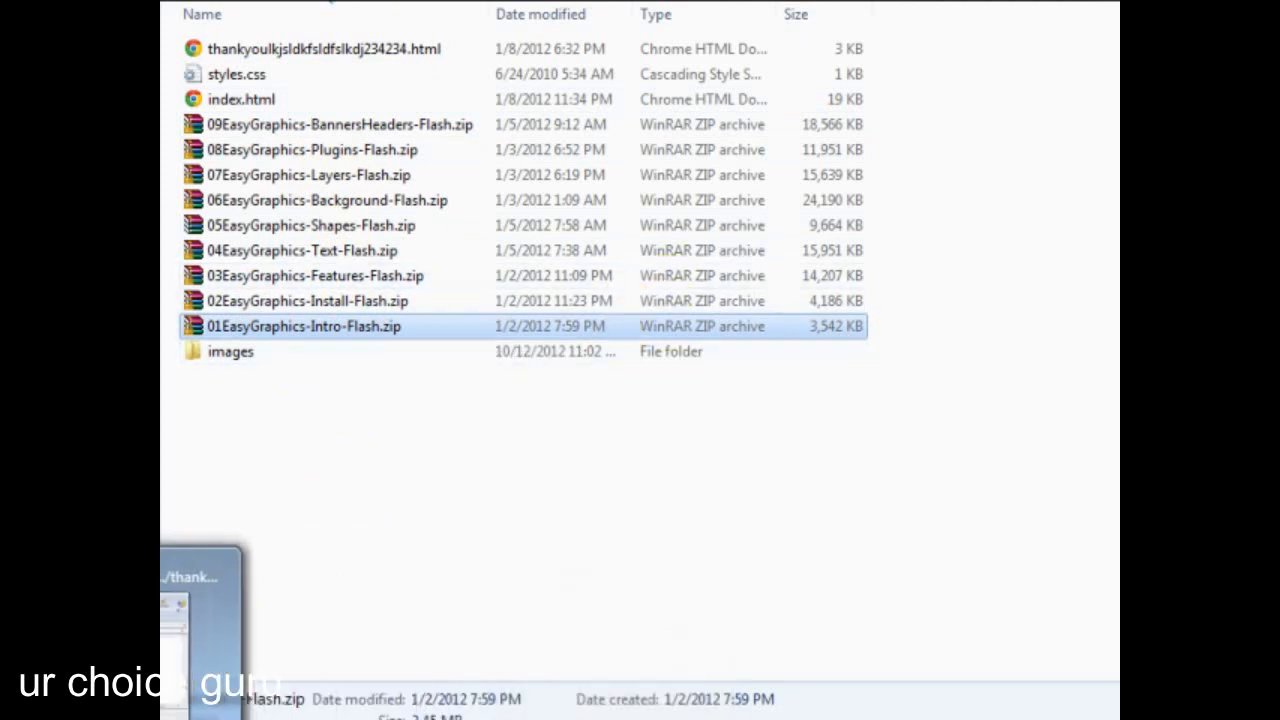
{"action": "left_click", "coordinate": [200, 620]}
{"action": "left_click", "coordinate": [446, 272]}
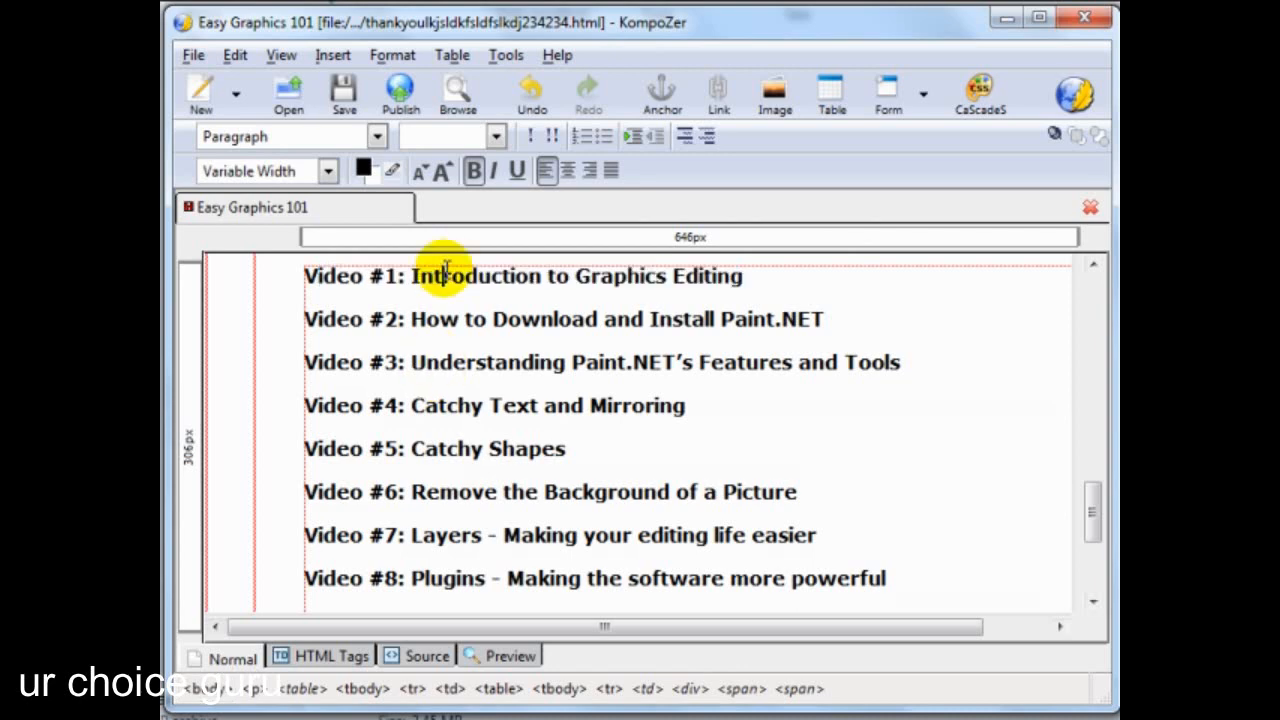
{"action": "key", "text": "shift+End"}
{"action": "key", "text": "End"}
{"action": "key", "text": "shift+Home"}
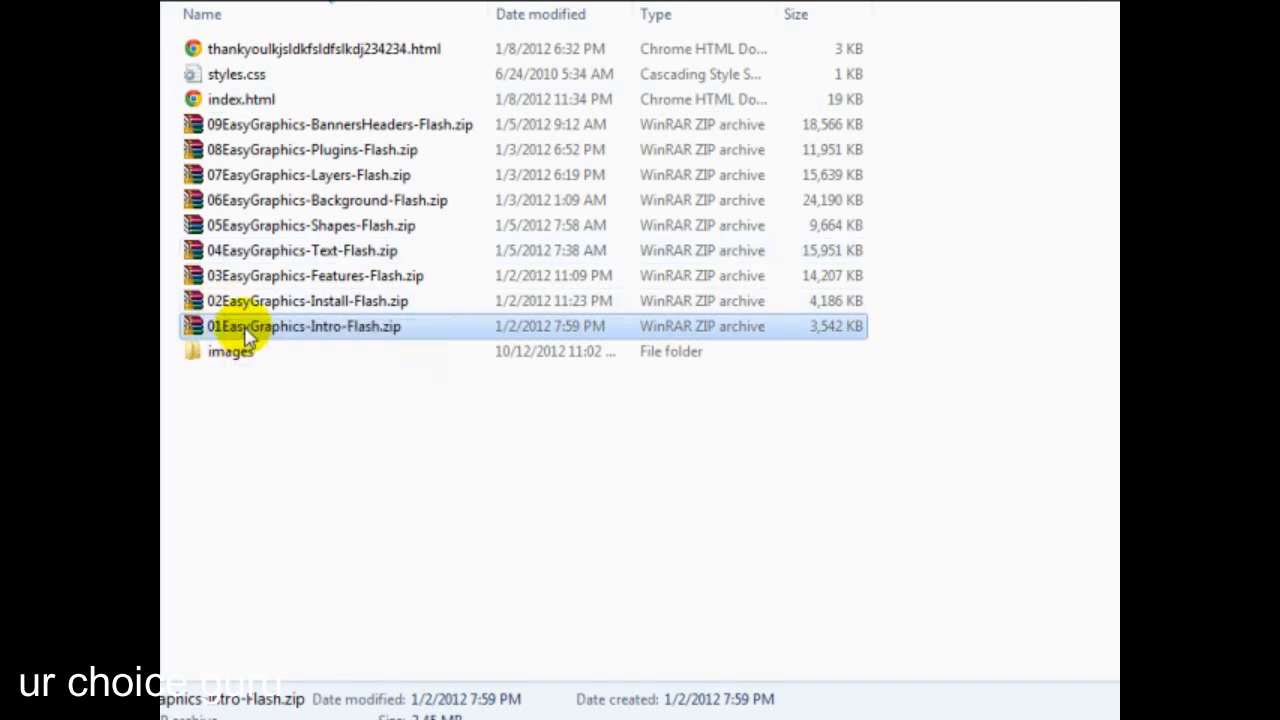
Select the full 01EasyGraphics-Intro-Flash.zip name in its rename box, then select the Video #1 line in KompoZer
{"action": "left_click", "coordinate": [230, 326]}
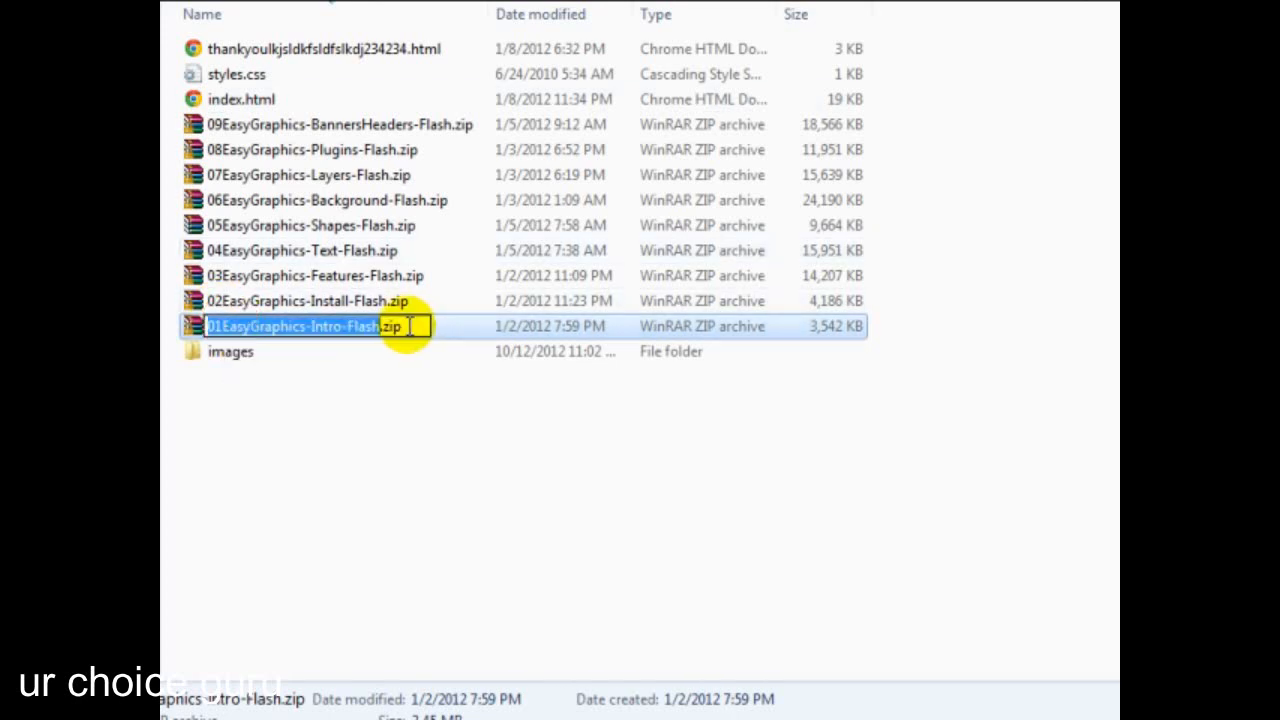
{"action": "left_click", "coordinate": [386, 380]}
{"action": "right_click", "coordinate": [386, 335]}
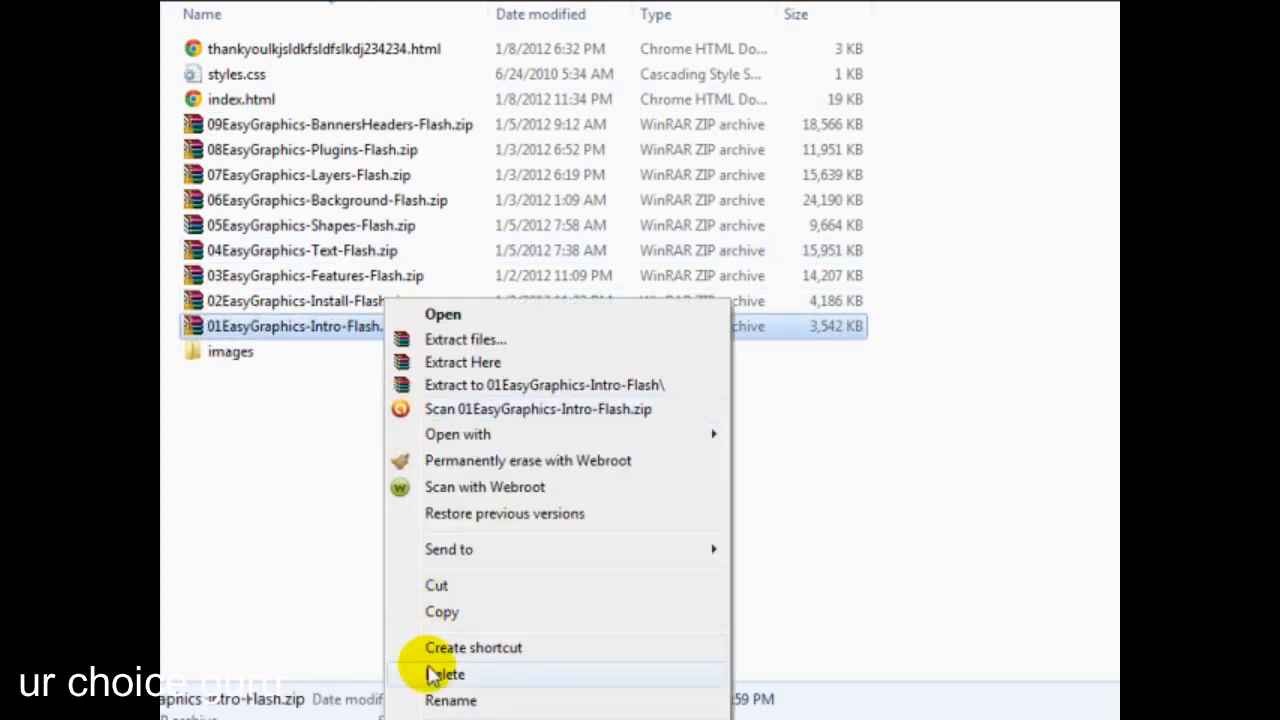
{"action": "left_click", "coordinate": [440, 700]}
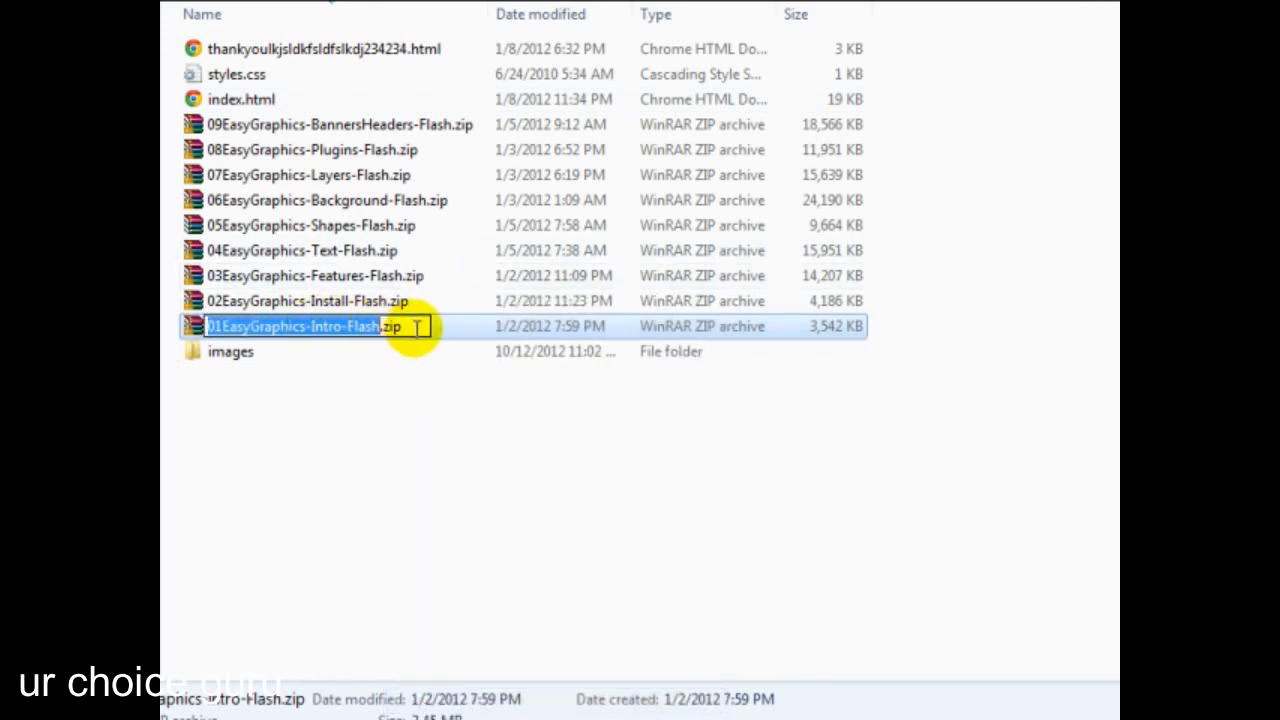
{"action": "left_click_drag", "start_coordinate": [410, 326], "coordinate": [195, 326]}
{"action": "key", "text": "ctrl+c"}
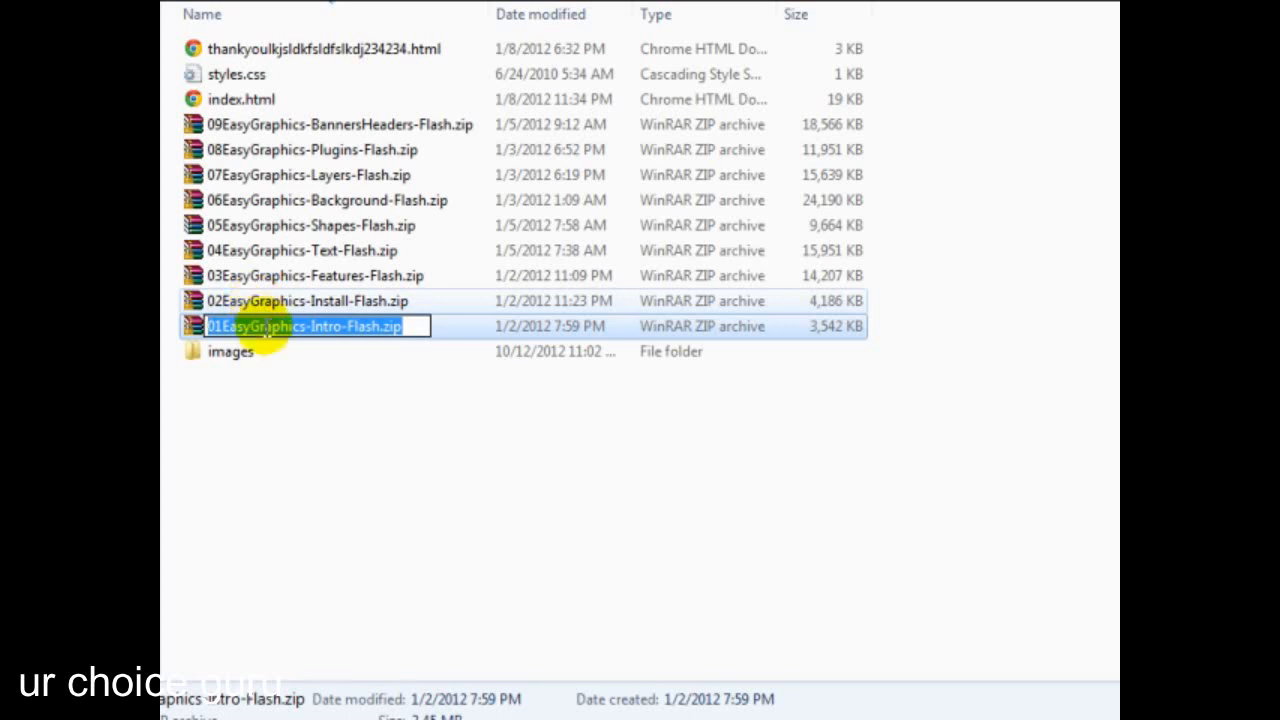
{"action": "left_click", "coordinate": [330, 400]}
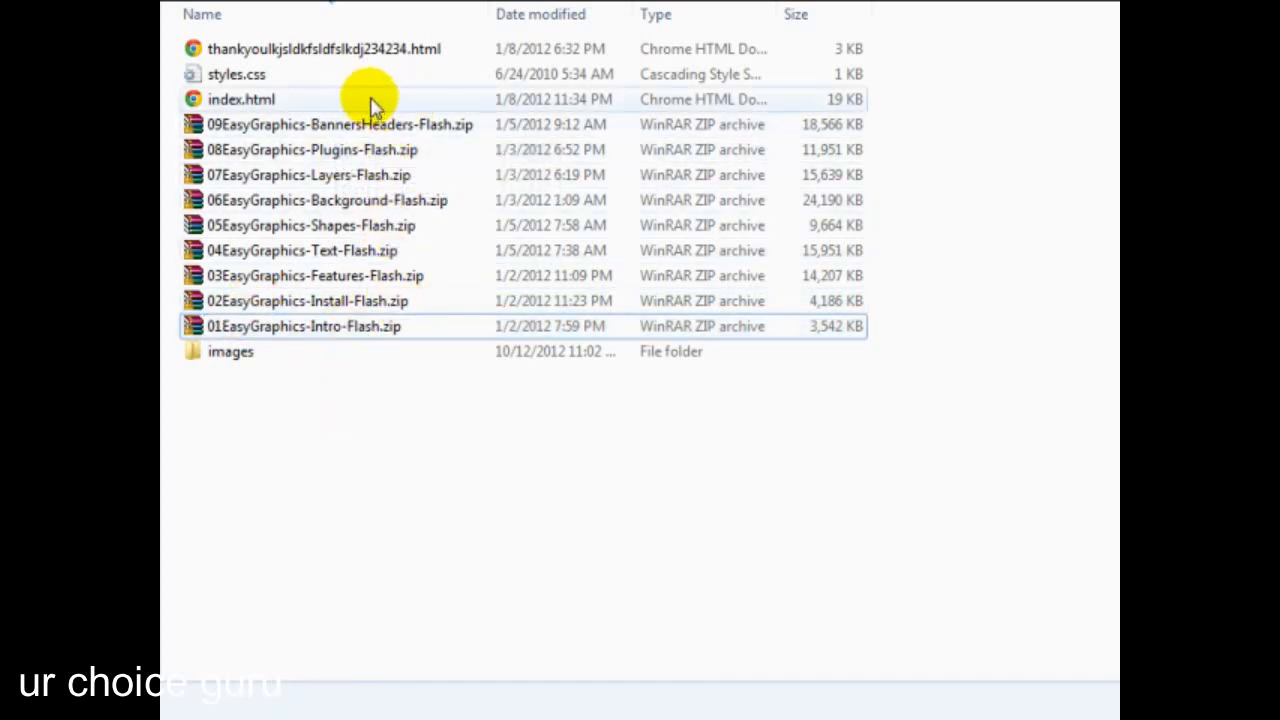
{"action": "left_click", "coordinate": [383, 52]}
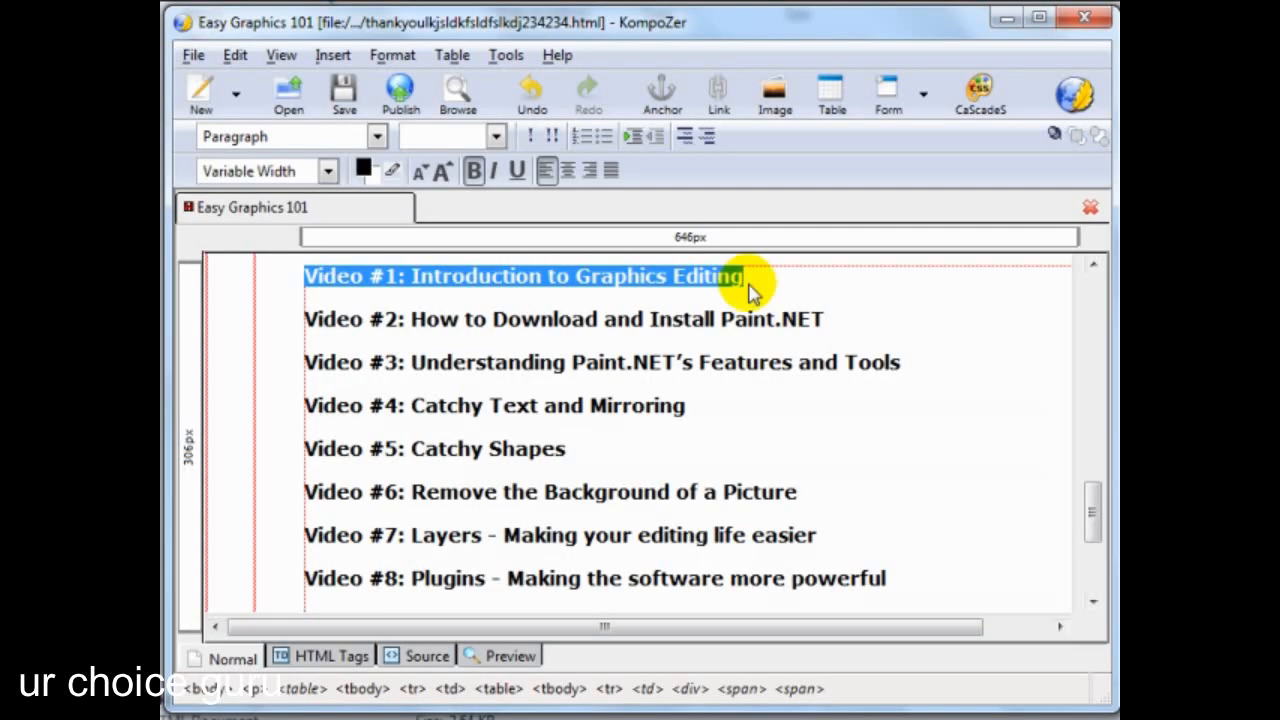
{"action": "left_click_drag", "start_coordinate": [754, 273], "coordinate": [312, 268]}
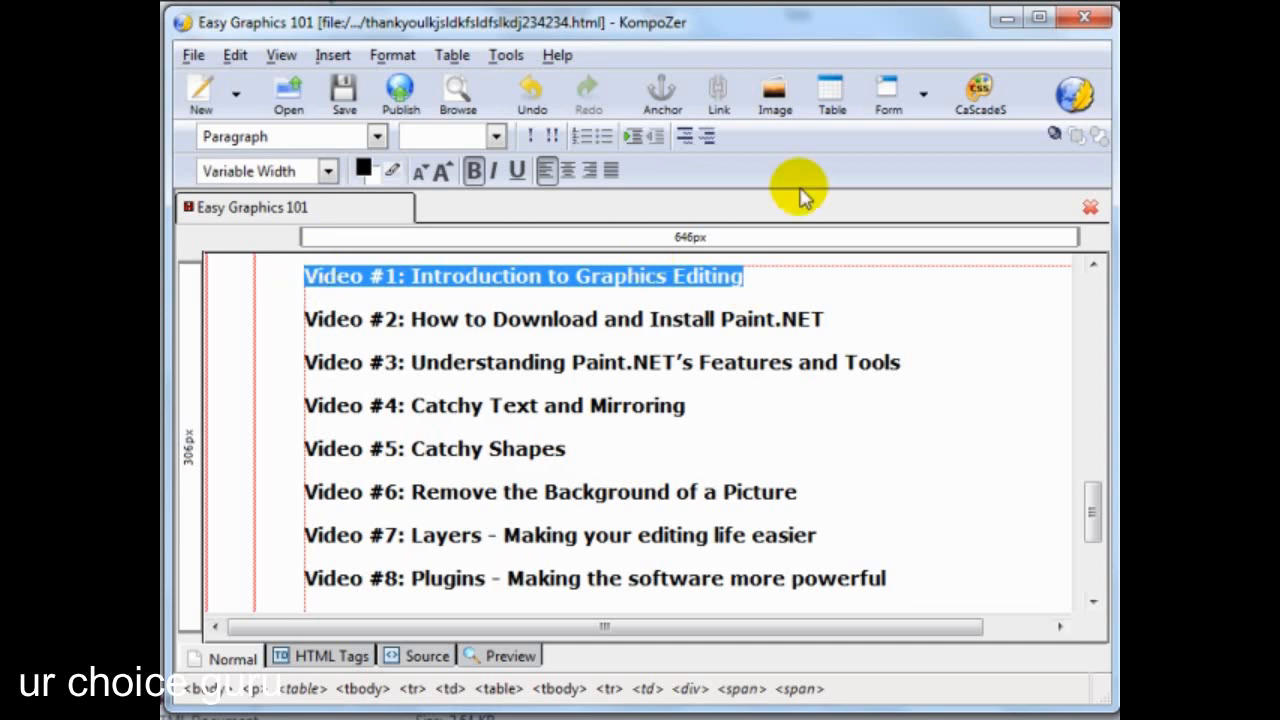
Link the Video #1: Introduction to Graphics Editing line to 01EasyGraphics-Intro-Flash.zip
{"action": "left_click", "coordinate": [712, 97]}
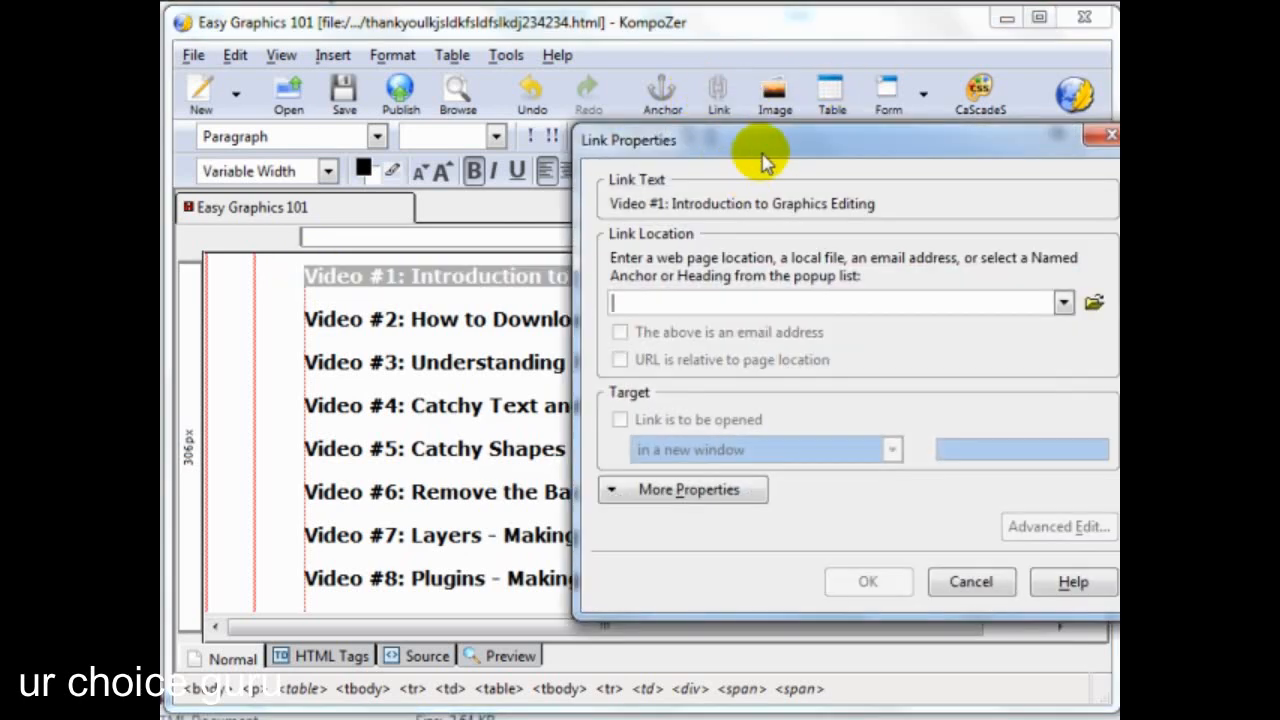
{"action": "left_click_drag", "start_coordinate": [760, 145], "coordinate": [591, 88]}
{"action": "key", "text": "ctrl+v"}
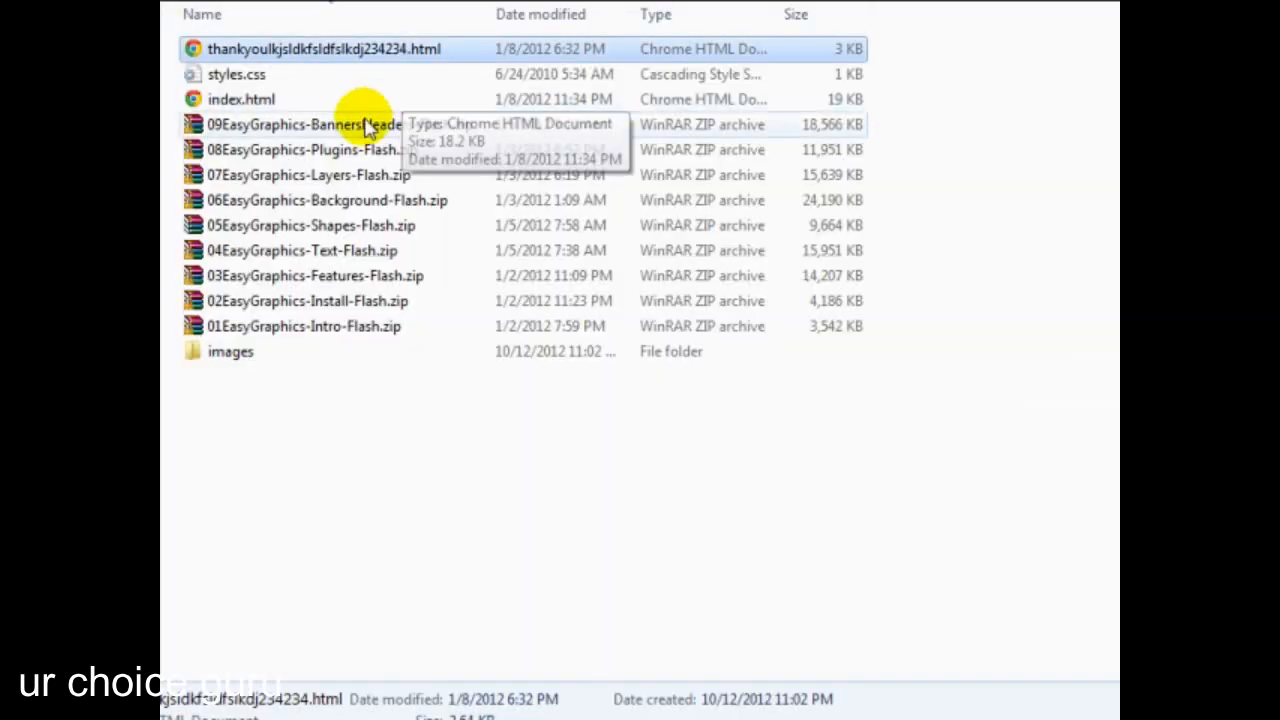
{"action": "left_click", "coordinate": [366, 125]}
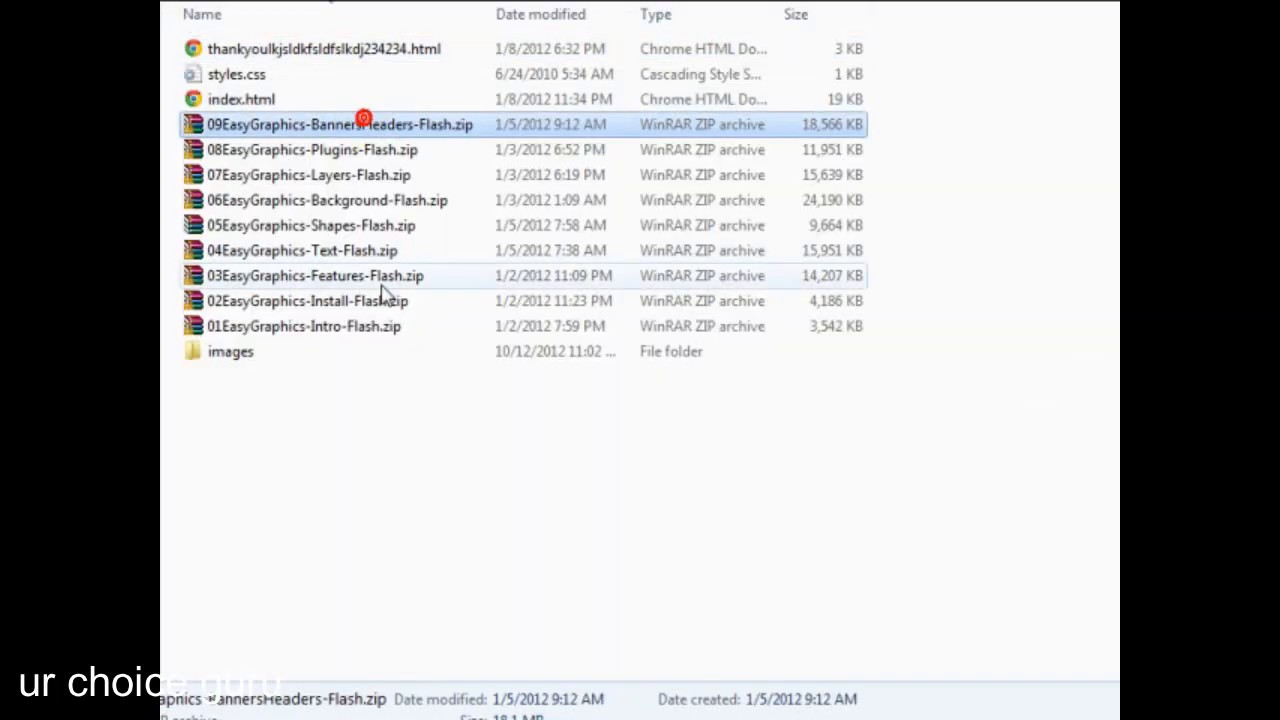
{"action": "left_click", "coordinate": [390, 326], "text": "shift"}
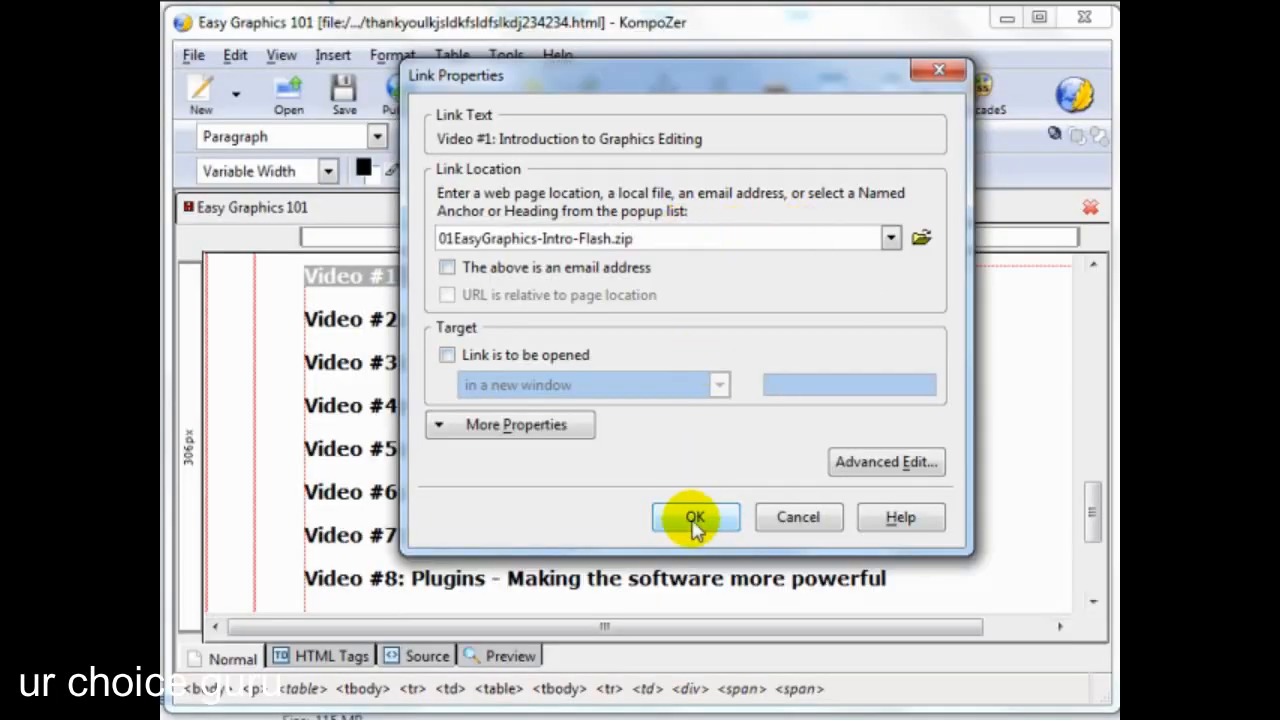
{"action": "left_click", "coordinate": [695, 514]}
Copy the file name of 02EasyGraphics-Install-Flash.zip from the site folder
{"action": "left_click", "coordinate": [648, 317]}
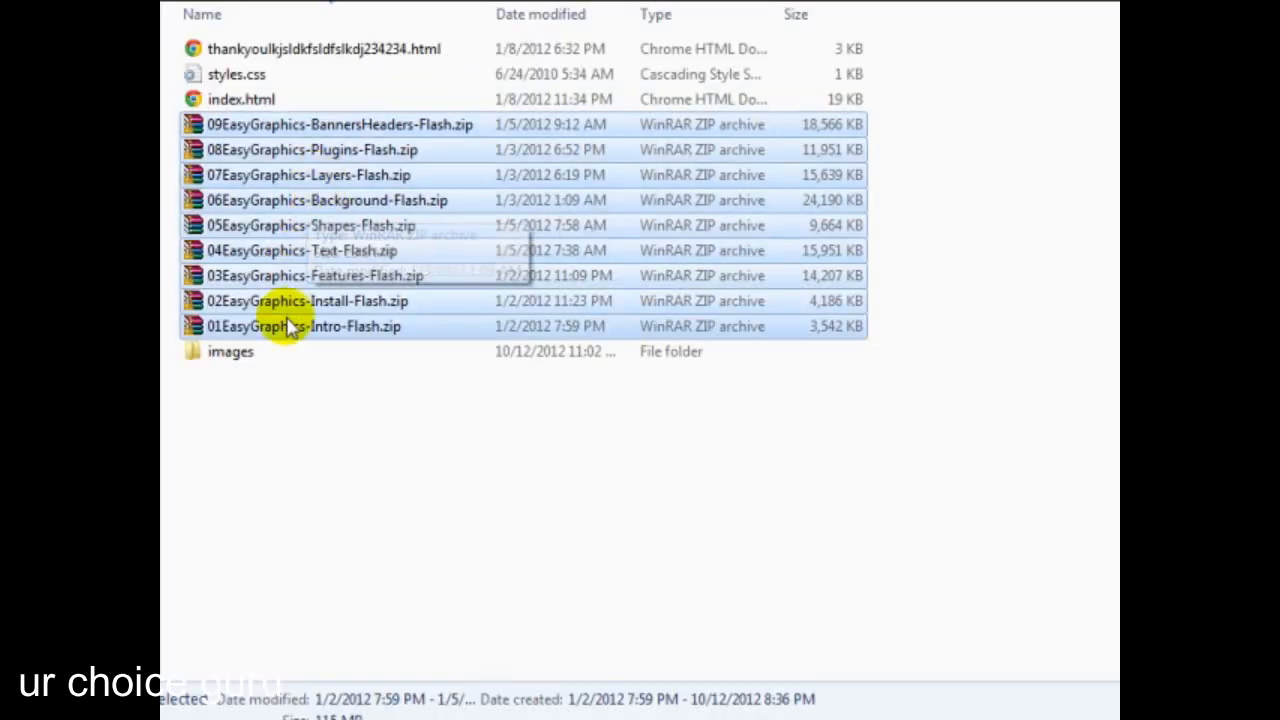
{"action": "left_click", "coordinate": [300, 305]}
{"action": "left_click", "coordinate": [303, 303]}
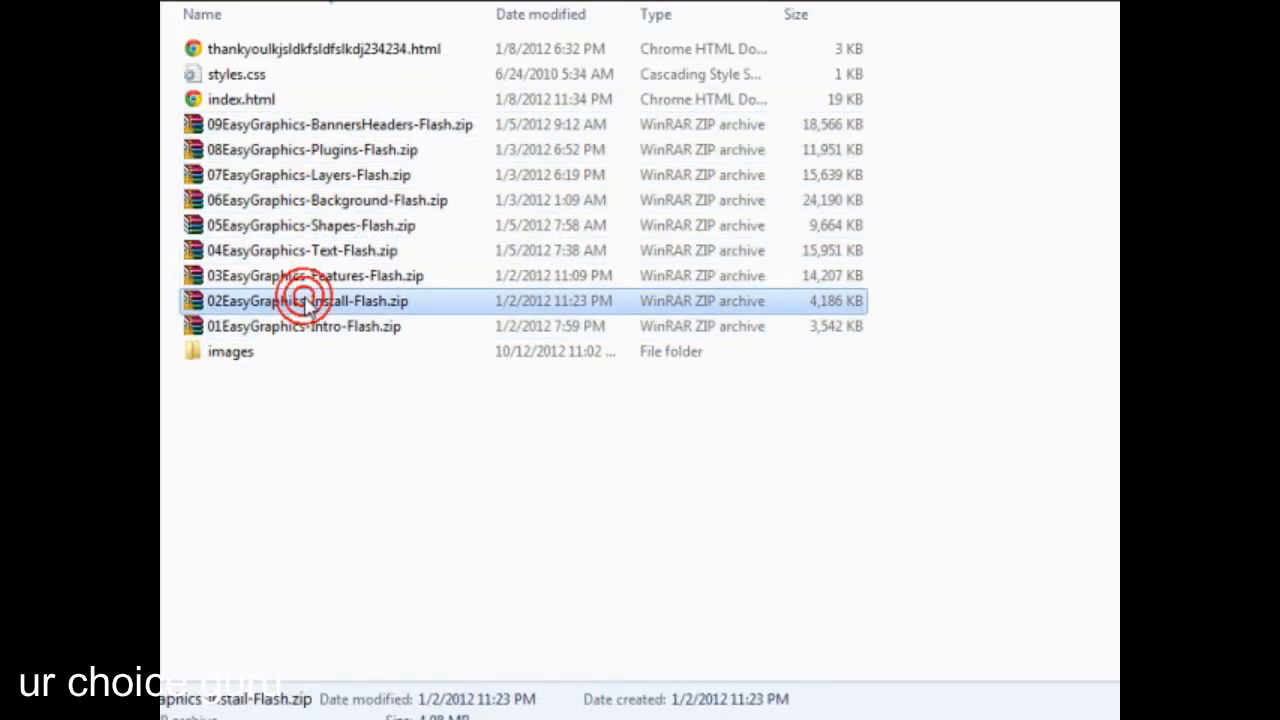
{"action": "left_click", "coordinate": [425, 300]}
{"action": "left_click", "coordinate": [234, 406]}
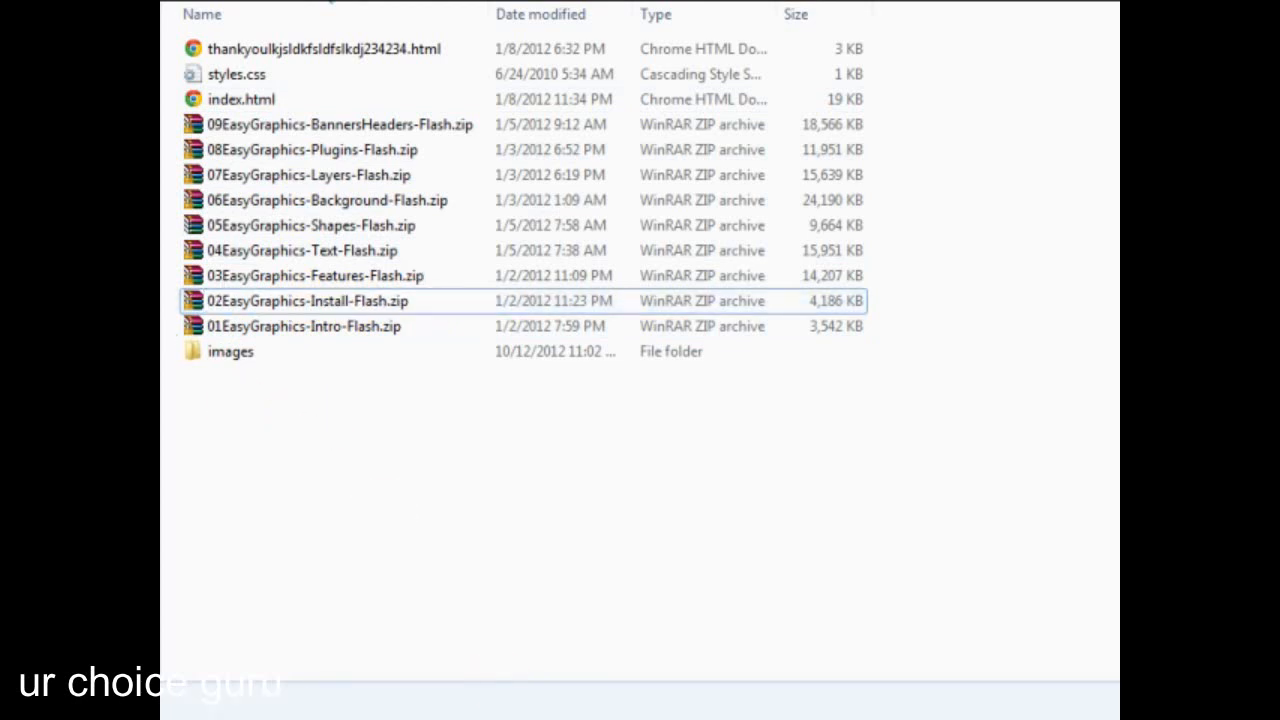
{"action": "key", "text": "alt+Tab"}
Link the Video #2 line to 02EasyGraphics-Install-Flash.zip
{"action": "left_click", "coordinate": [875, 319]}
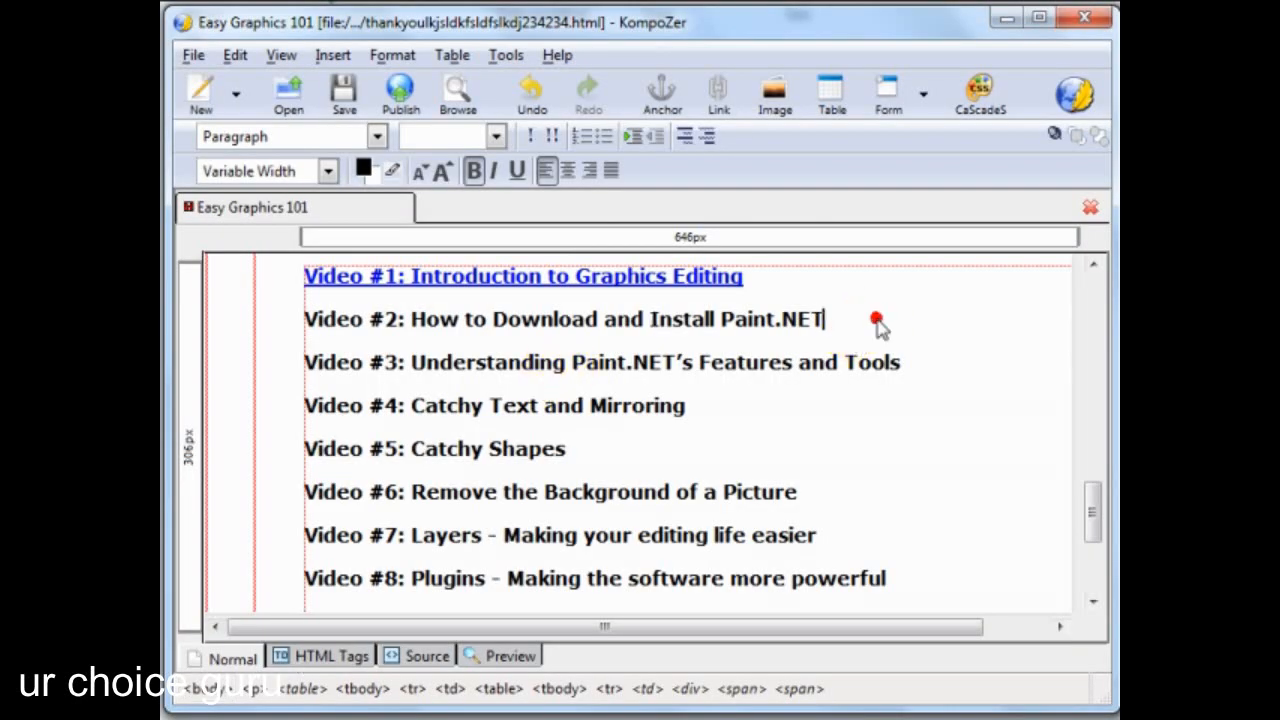
{"action": "triple_click", "coordinate": [875, 319]}
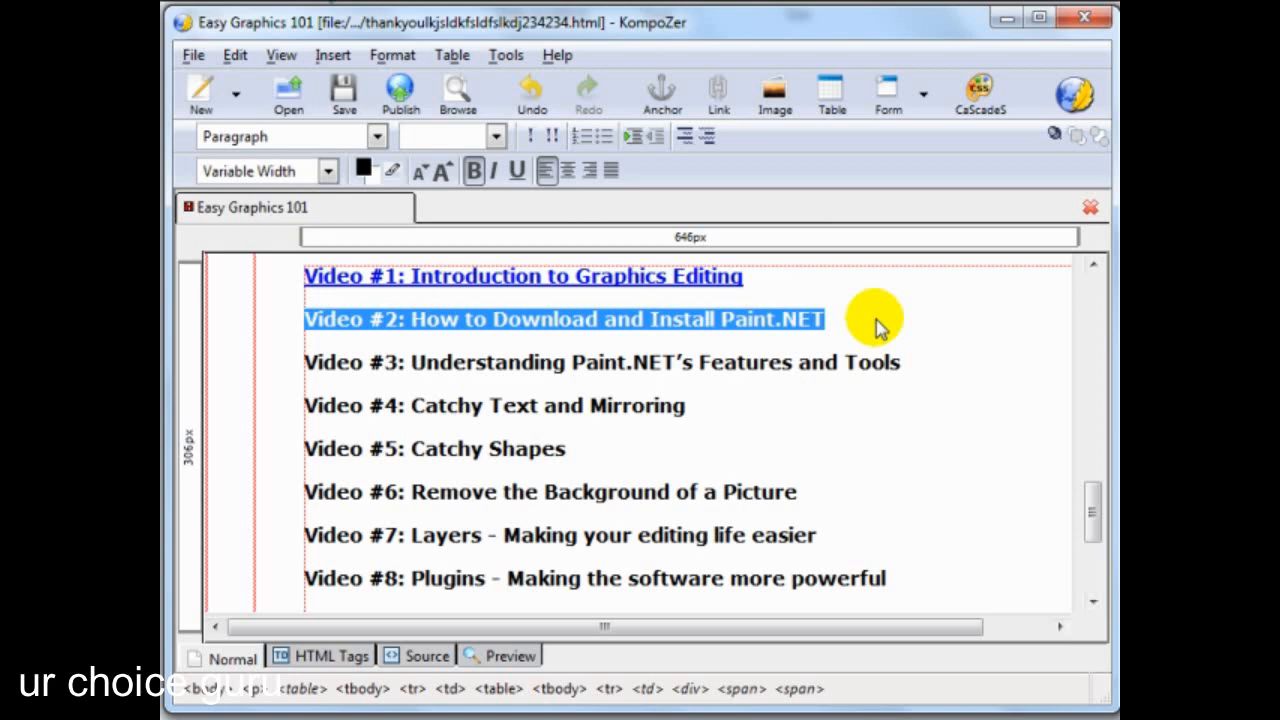
{"action": "left_click", "coordinate": [720, 100]}
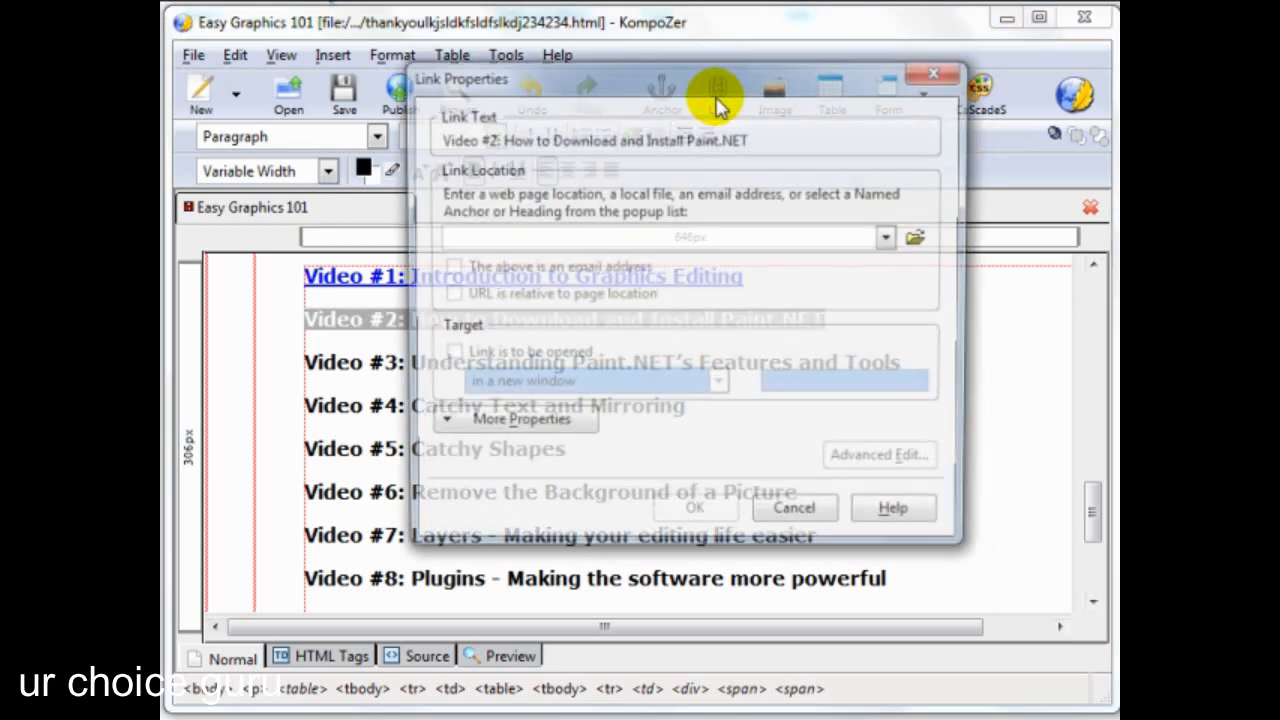
{"action": "type", "text": "02EasyGraphics-Install-Flash.zip"}
{"action": "left_click", "coordinate": [723, 518]}
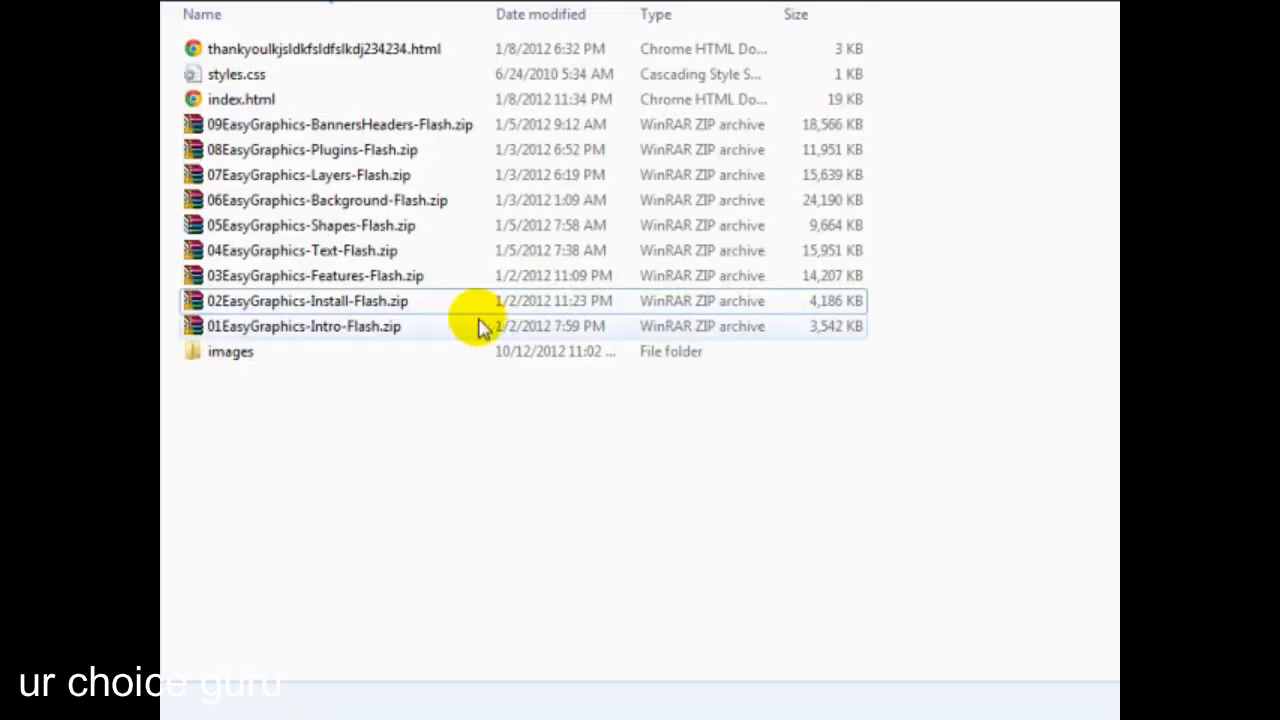
Link the Video #3 line to the 03 EasyGraphics features zip, then save the page
{"action": "left_click", "coordinate": [388, 279]}
{"action": "left_click", "coordinate": [388, 279]}
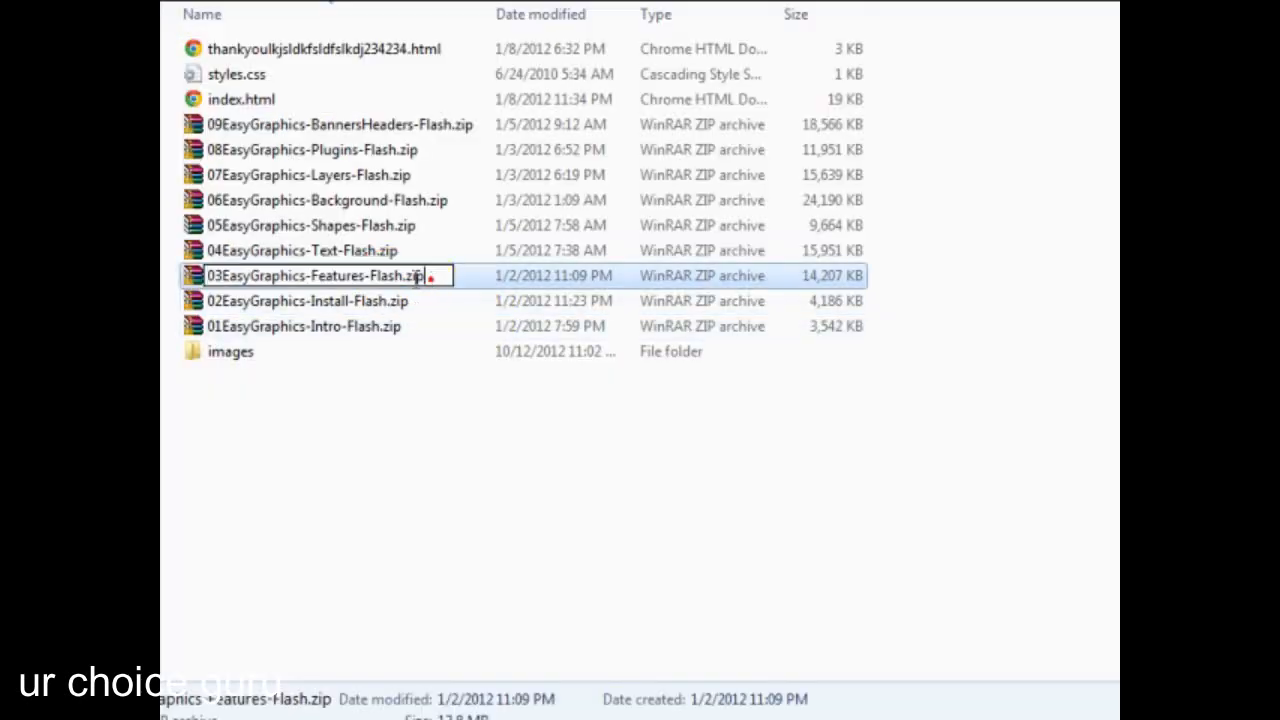
{"action": "left_click_drag", "start_coordinate": [423, 277], "coordinate": [215, 270]}
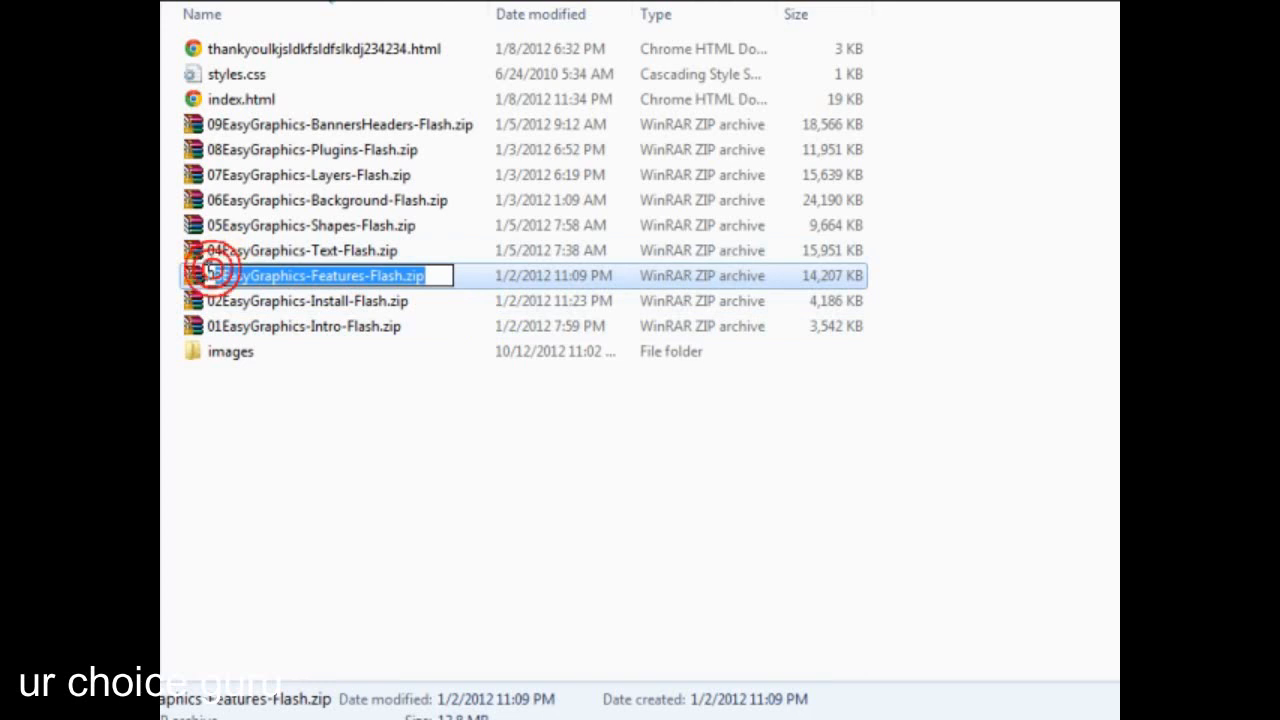
{"action": "left_click", "coordinate": [453, 466]}
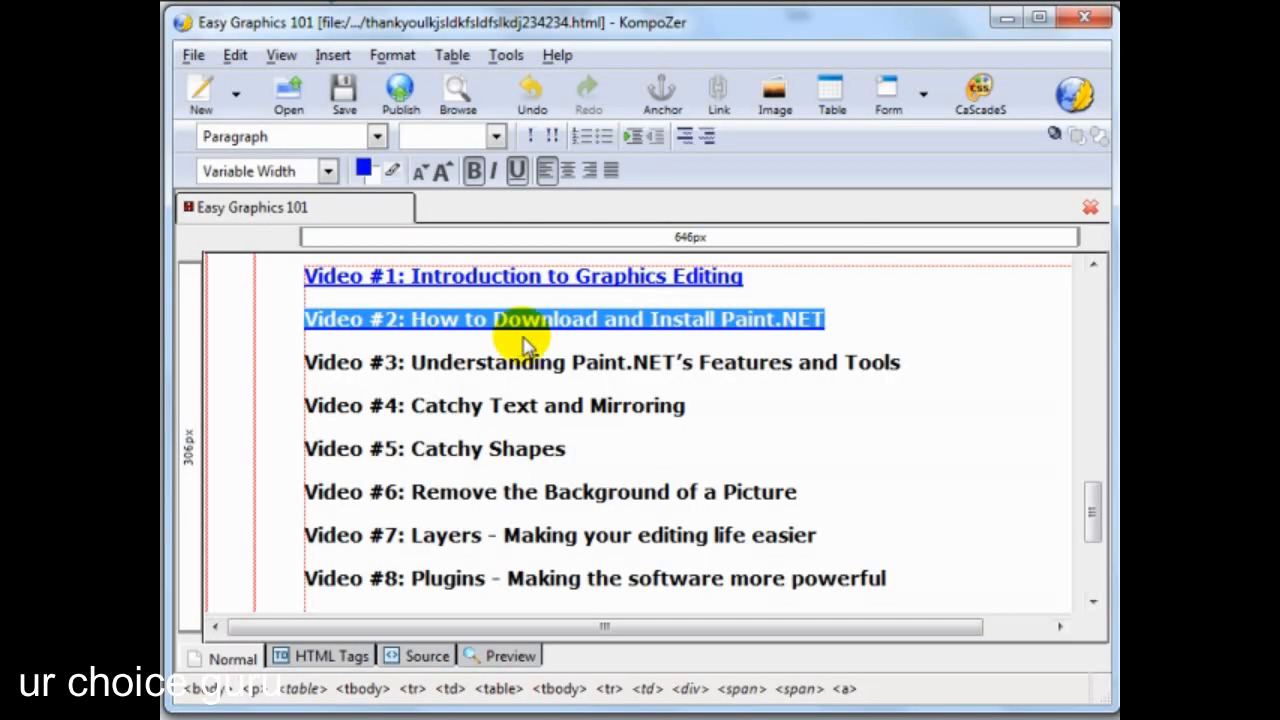
{"action": "left_click", "coordinate": [936, 358]}
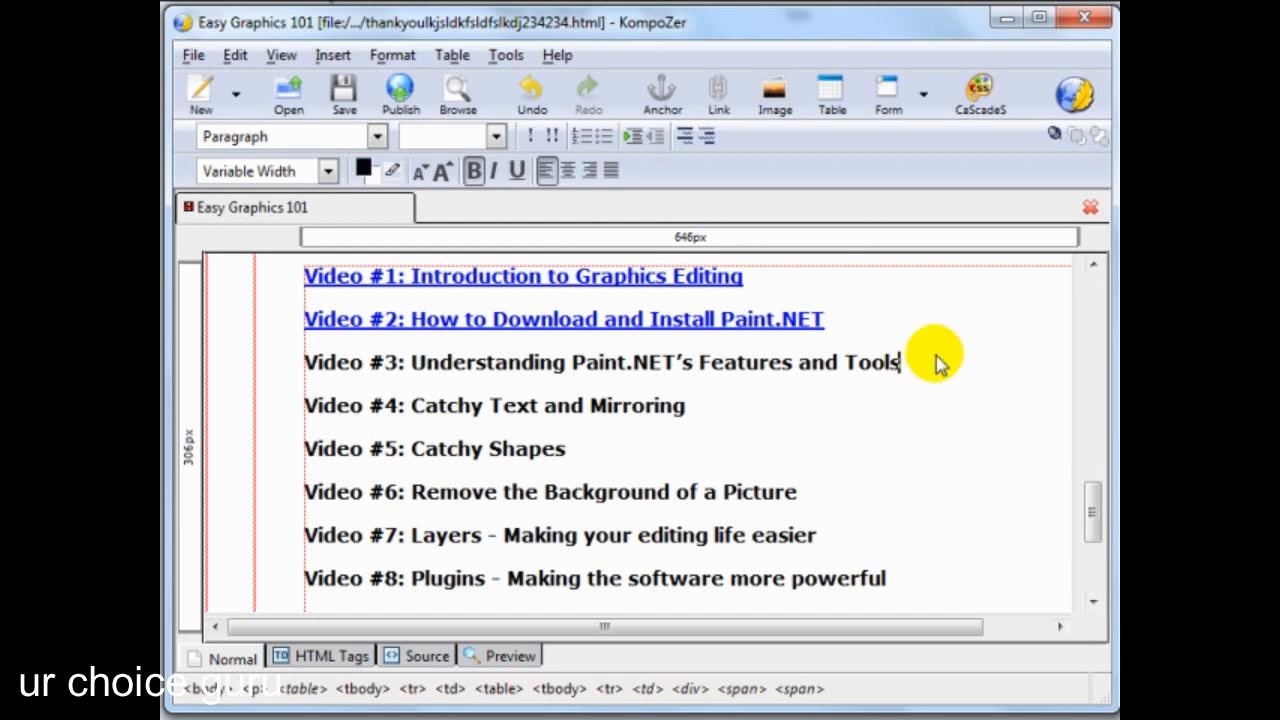
{"action": "triple_click", "coordinate": [936, 363]}
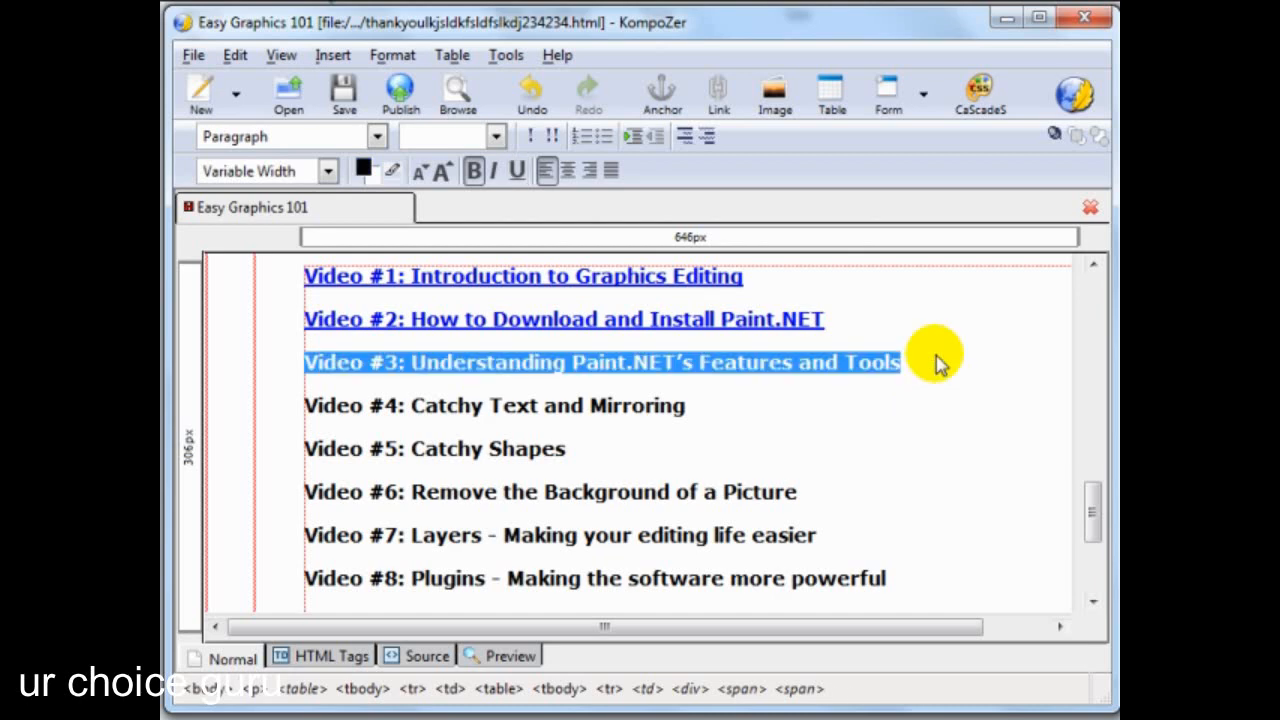
{"action": "left_click", "coordinate": [735, 110]}
{"action": "type", "text": "03EasyGraphics-Features-Flash.zip"}
{"action": "left_click", "coordinate": [691, 517]}
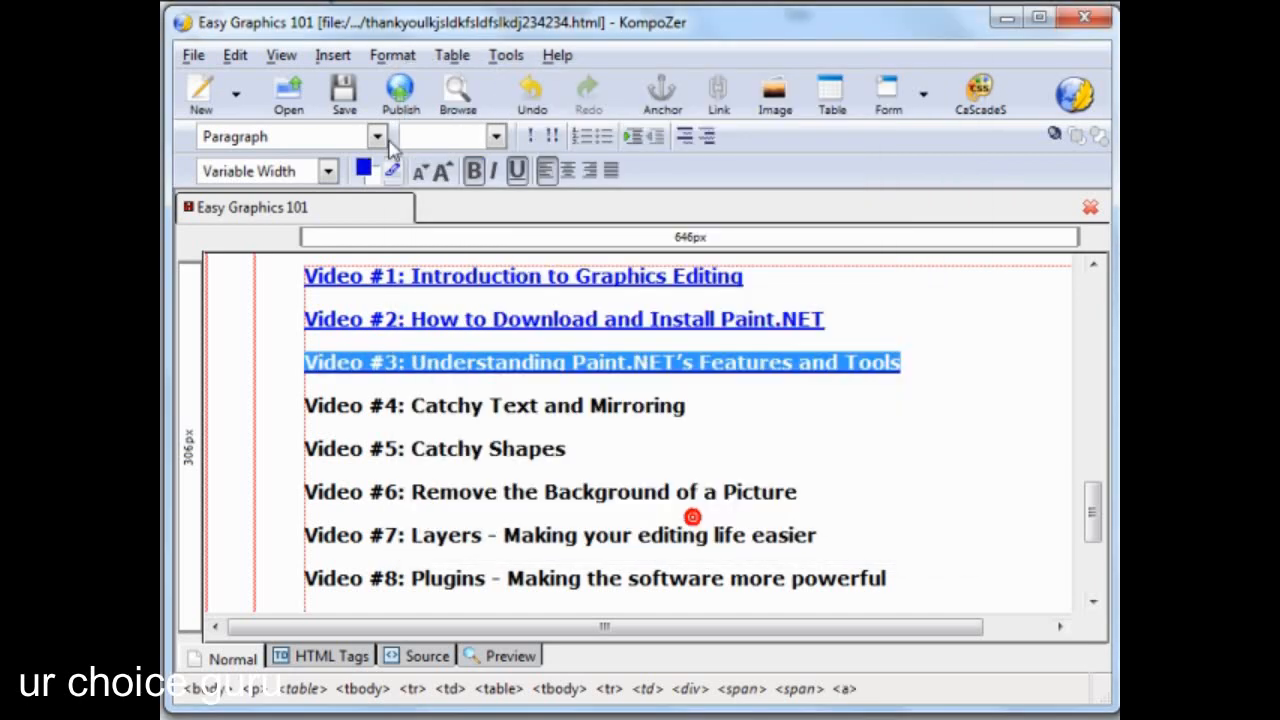
{"action": "left_click", "coordinate": [347, 98]}
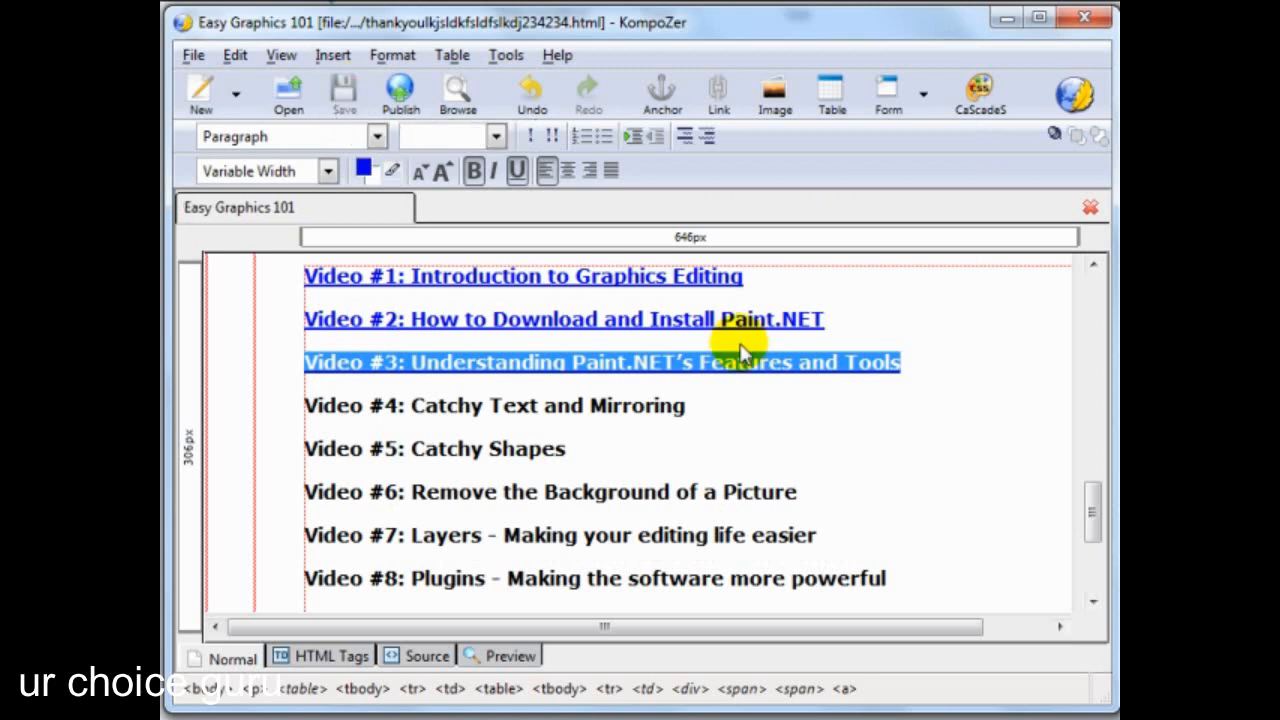
Add a 'Bonus Offer' line below Video #9: Banners and Headers
{"action": "scroll", "coordinate": [748, 400], "scroll_direction": "down", "scroll_amount": 3}
{"action": "scroll", "coordinate": [748, 400], "scroll_direction": "up", "scroll_amount": 1}
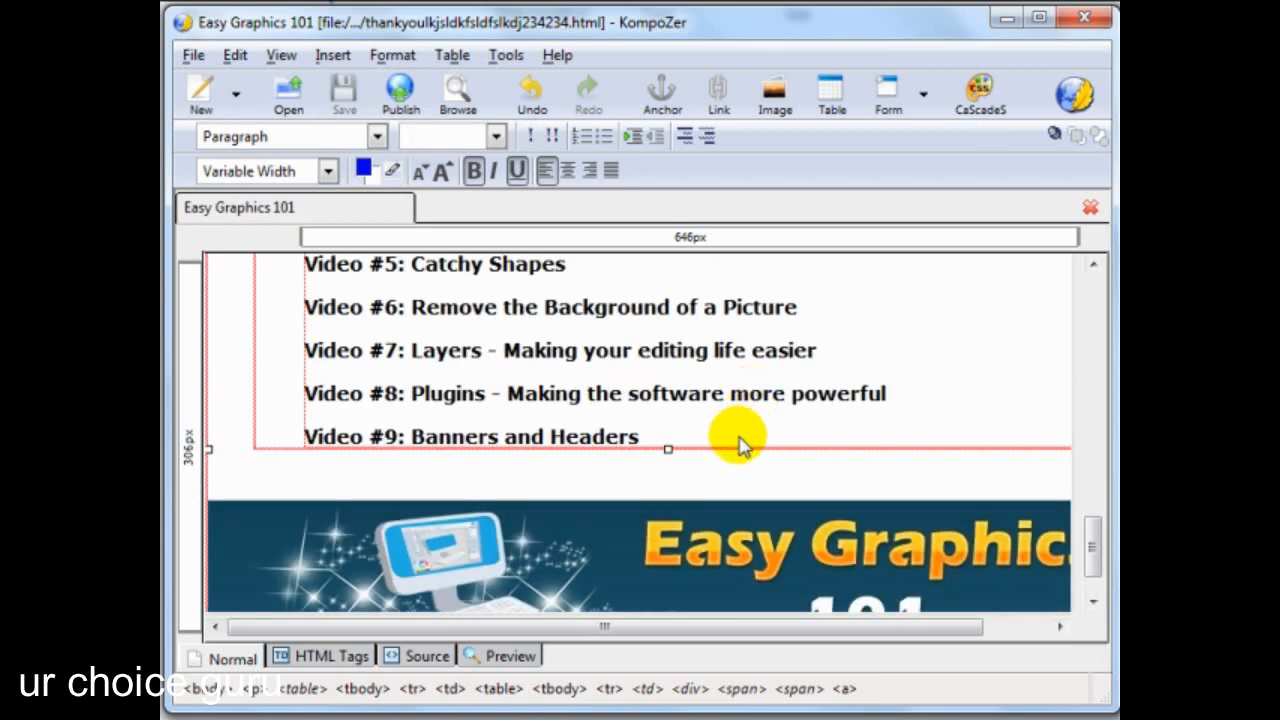
{"action": "left_click", "coordinate": [737, 437]}
{"action": "scroll", "coordinate": [737, 437], "scroll_direction": "up", "scroll_amount": 3}
{"action": "scroll", "coordinate": [740, 440], "scroll_direction": "down", "scroll_amount": 2}
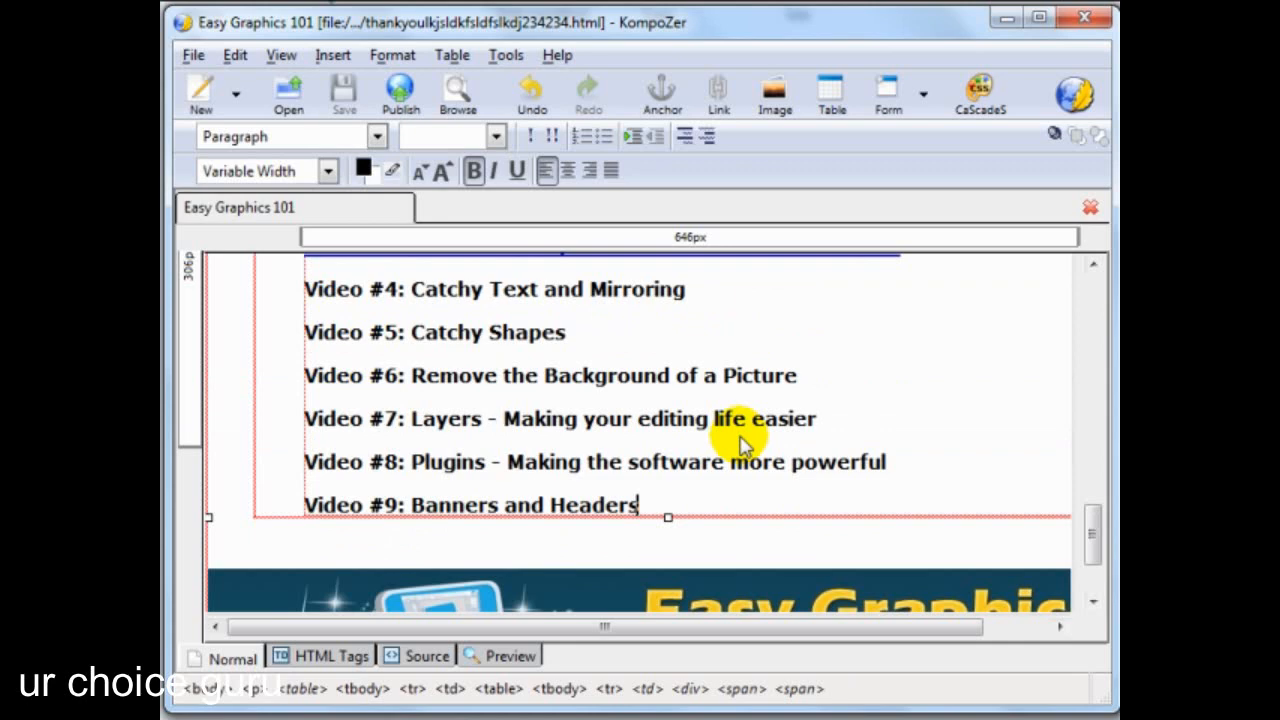
{"action": "key", "text": "Return"}
{"action": "key", "text": "Return"}
{"action": "type", "text": "Bonus Offer"}
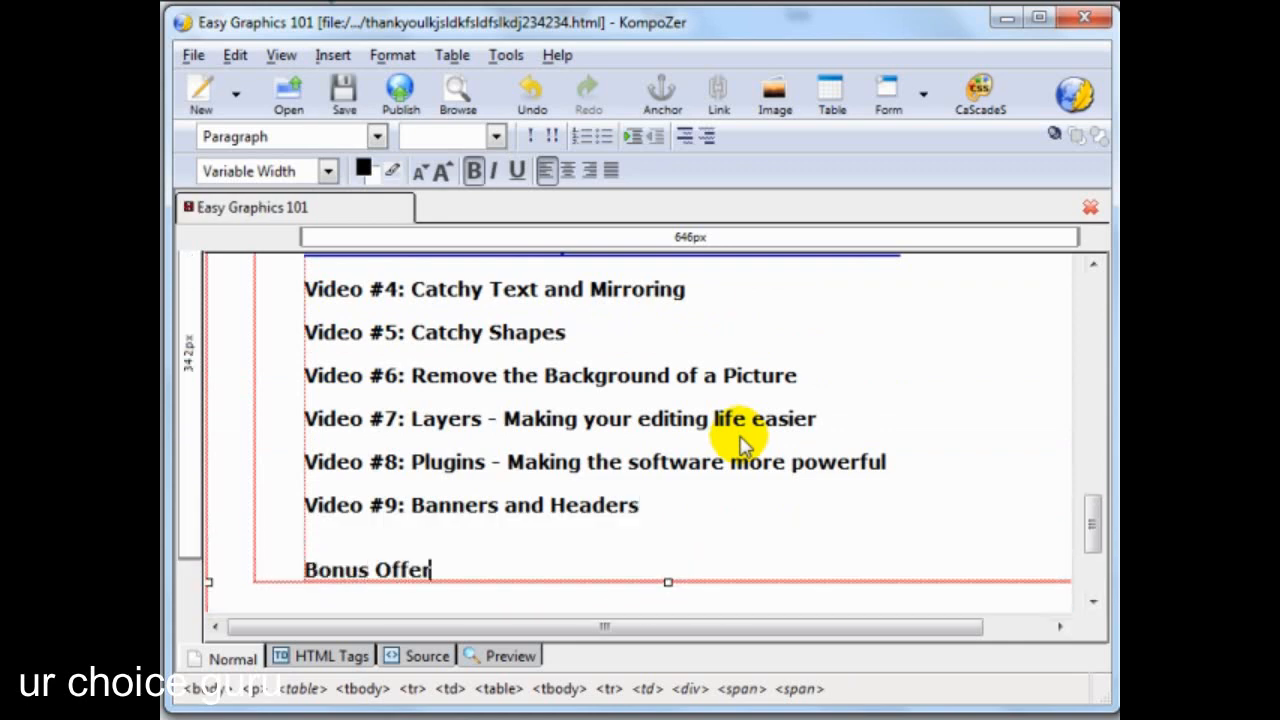
{"action": "key", "text": "shift+Home"}
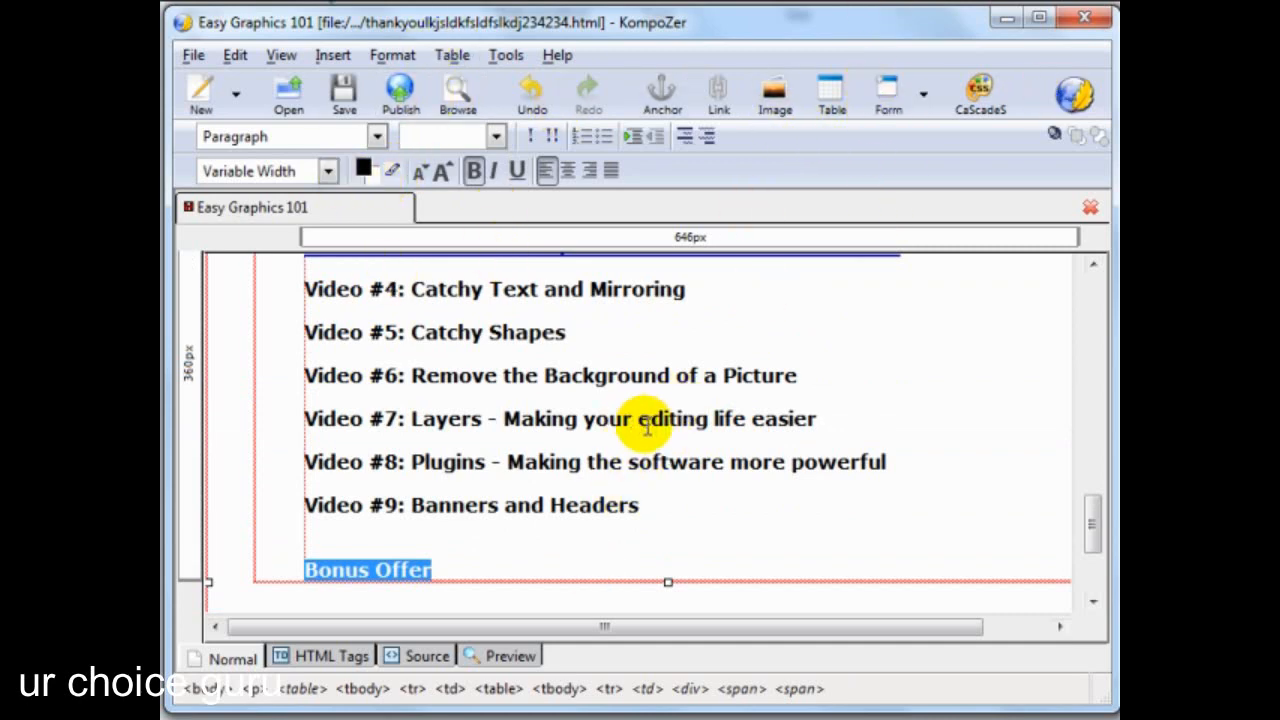
Save the thank-you page with the new Bonus Offer line
{"action": "scroll", "coordinate": [630, 440], "scroll_direction": "down", "scroll_amount": 3}
{"action": "scroll", "coordinate": [621, 445], "scroll_direction": "up", "scroll_amount": 5}
{"action": "scroll", "coordinate": [251, 491], "scroll_direction": "down", "scroll_amount": 4}
{"action": "scroll", "coordinate": [514, 429], "scroll_direction": "up", "scroll_amount": 8}
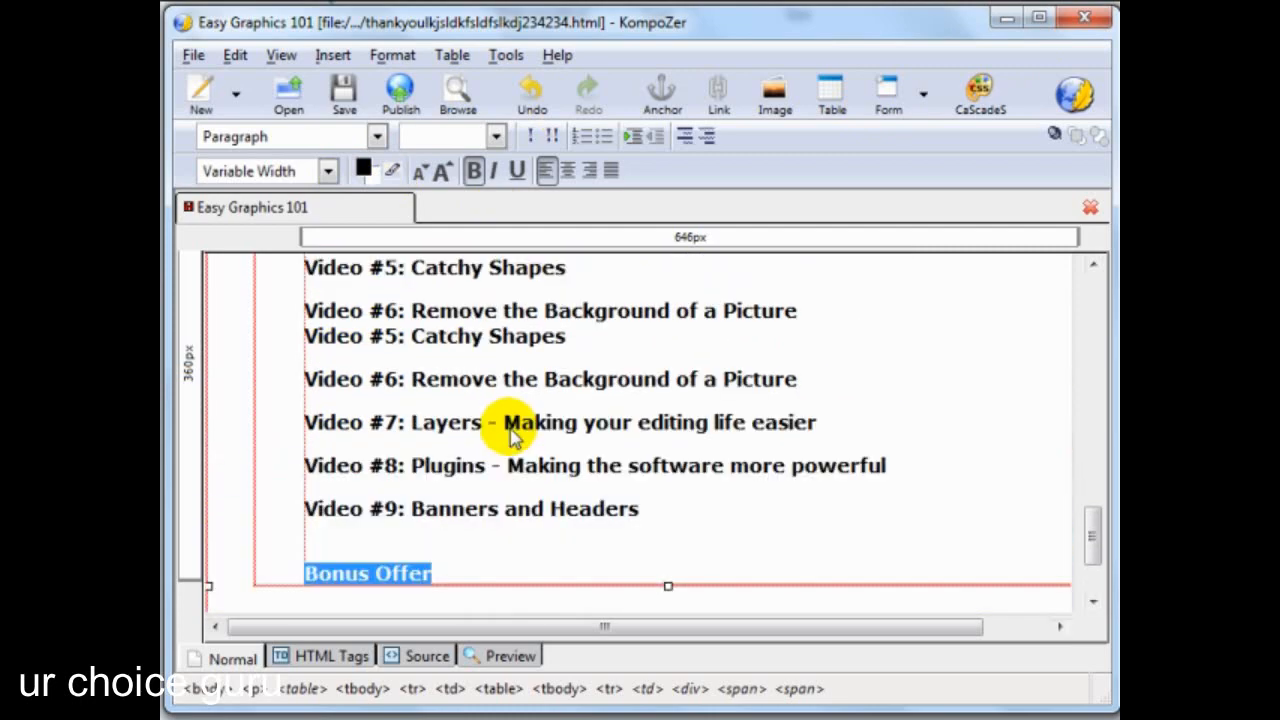
{"action": "scroll", "coordinate": [510, 437], "scroll_direction": "up", "scroll_amount": 5}
{"action": "left_click", "coordinate": [343, 95]}
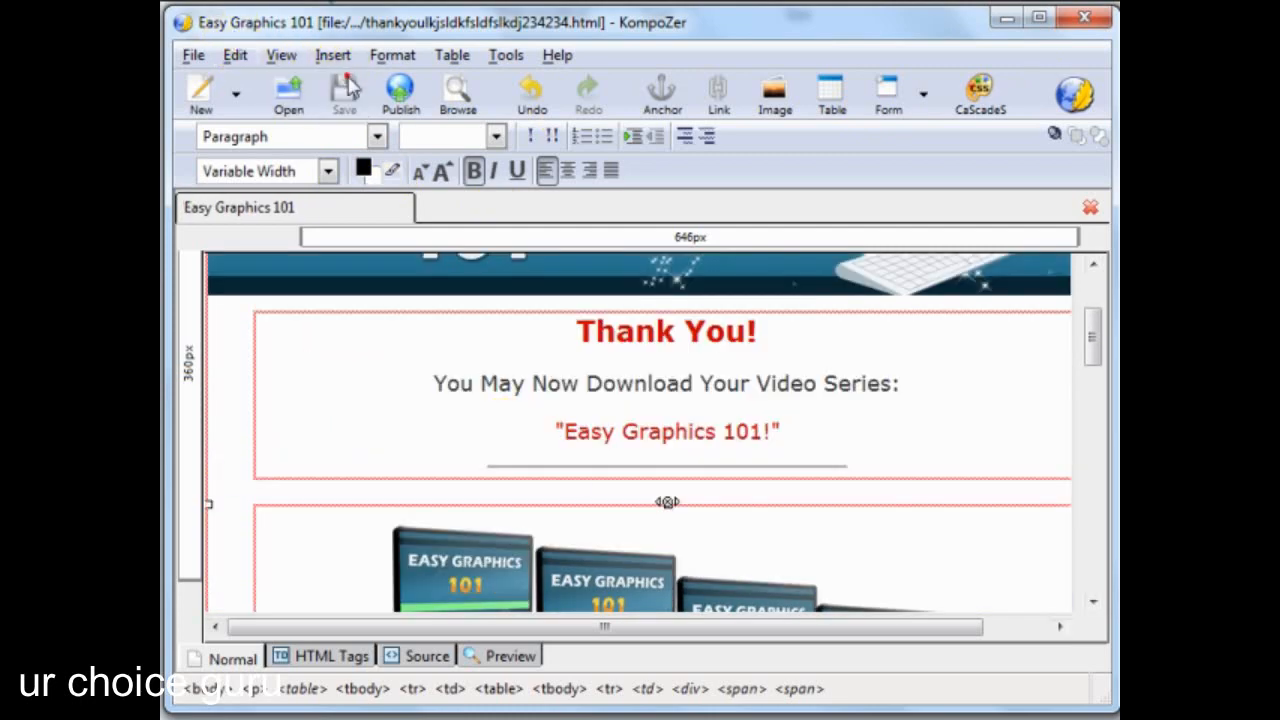
{"action": "scroll", "coordinate": [729, 468], "scroll_direction": "down", "scroll_amount": 3}
{"action": "scroll", "coordinate": [700, 470], "scroll_direction": "down", "scroll_amount": 3}
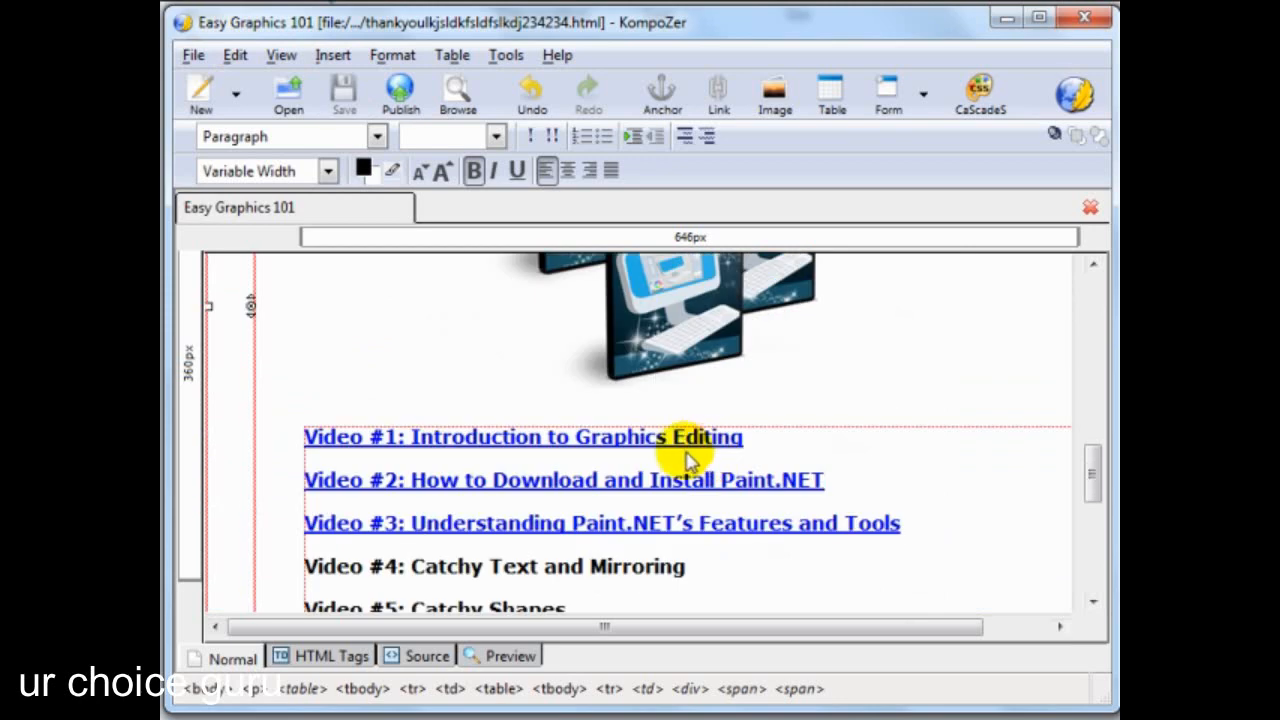
Close KompoZer, review the thank-you page and index.html files, then bring up the JVZoo browser
{"action": "left_click", "coordinate": [1084, 17]}
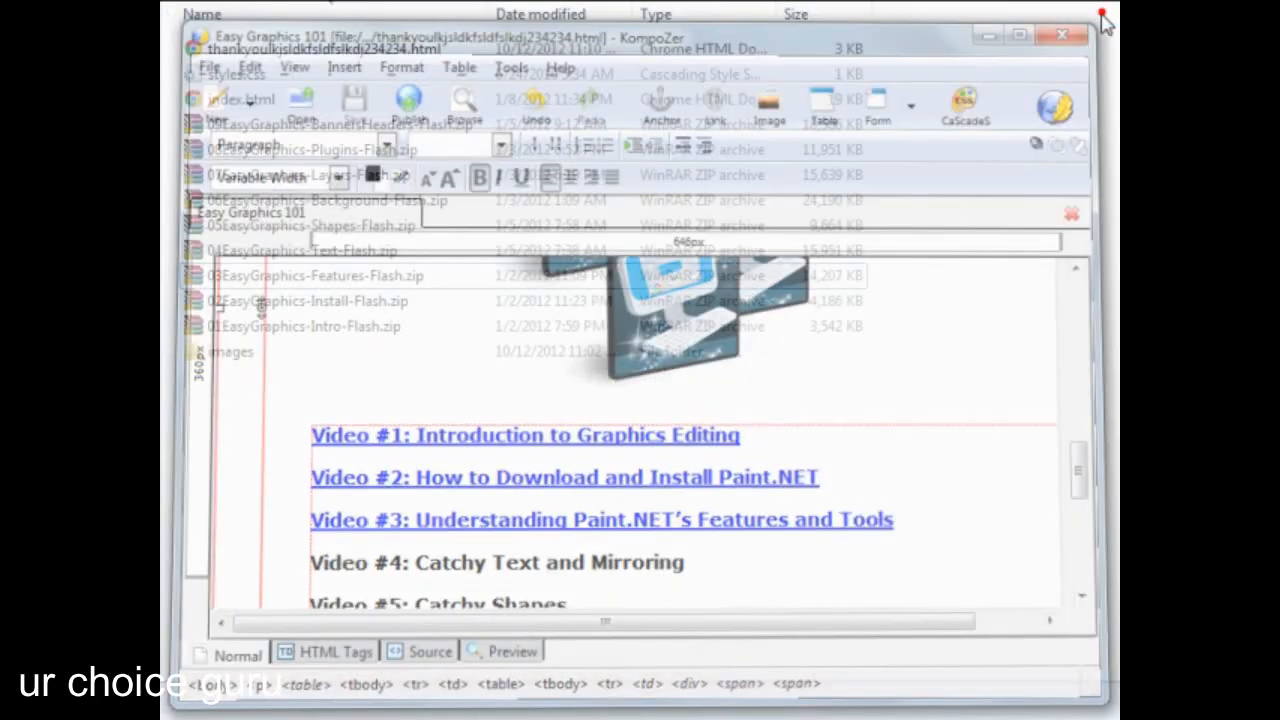
{"action": "left_click", "coordinate": [400, 49]}
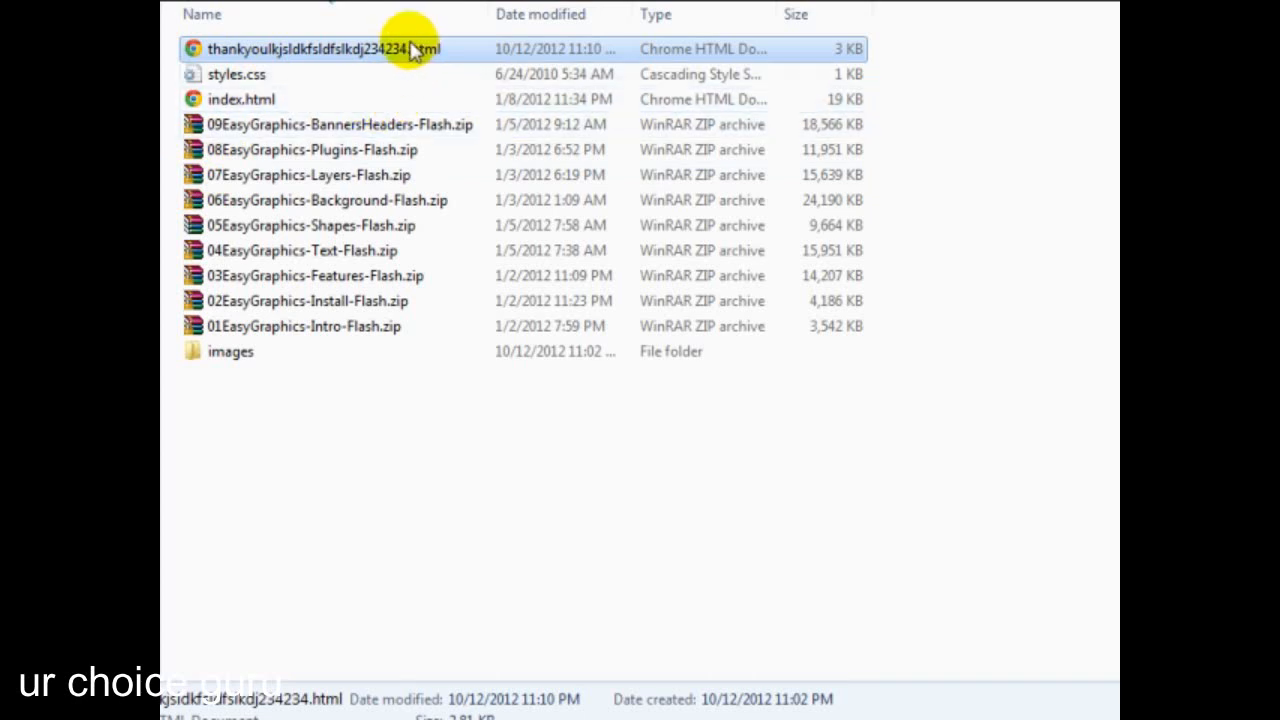
{"action": "left_click", "coordinate": [229, 101]}
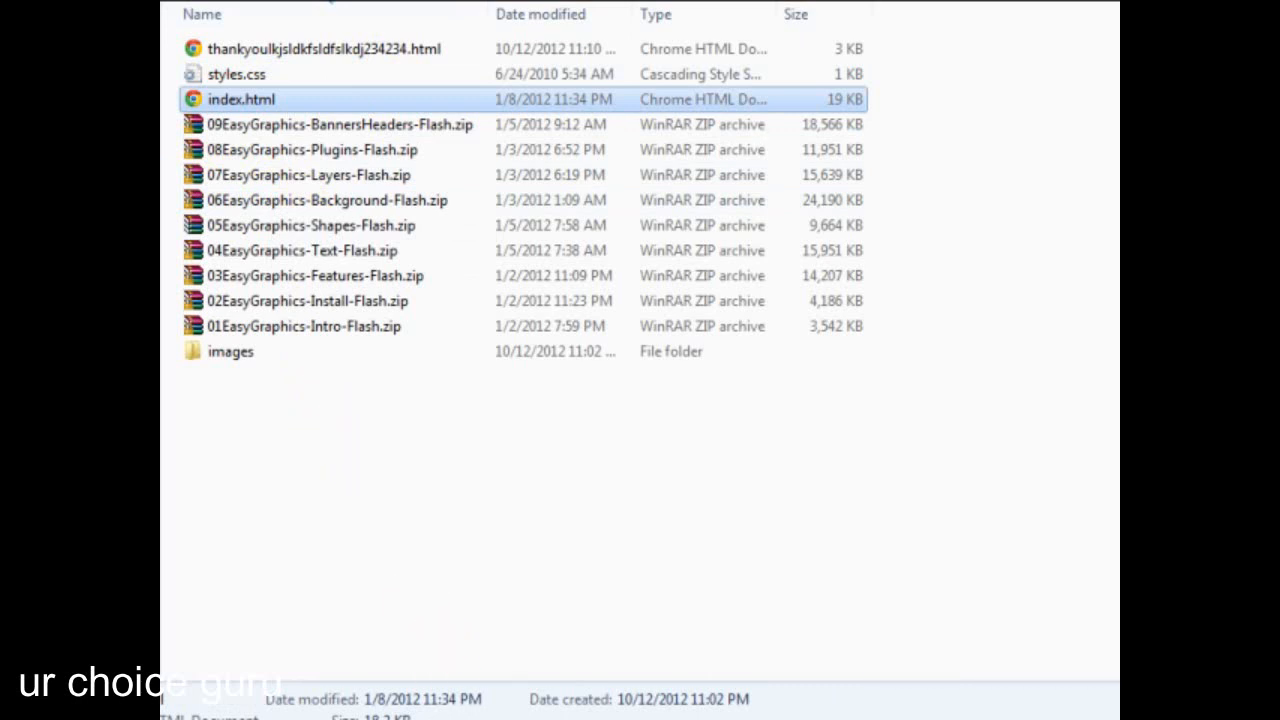
{"action": "left_click", "coordinate": [450, 718]}
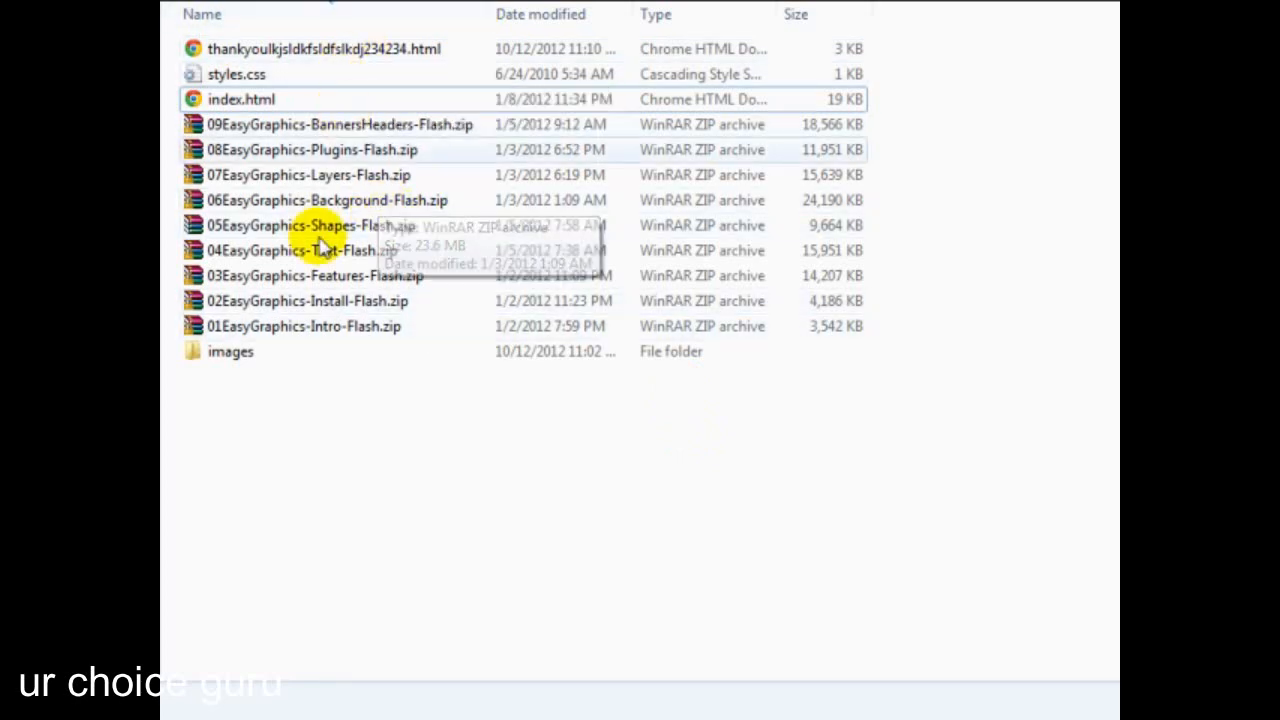
{"action": "left_click", "coordinate": [450, 421]}
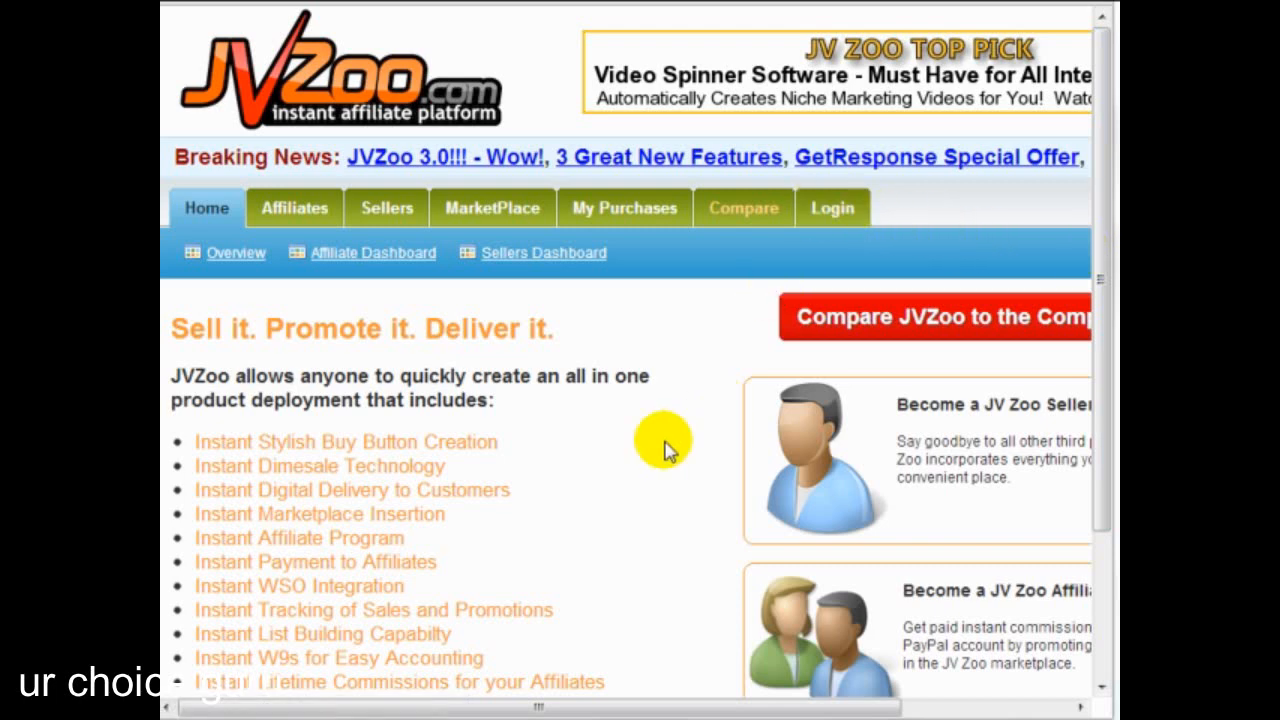
Log in and start a new product from JVZoo's Seller's Dashboard
{"action": "left_click", "coordinate": [829, 205]}
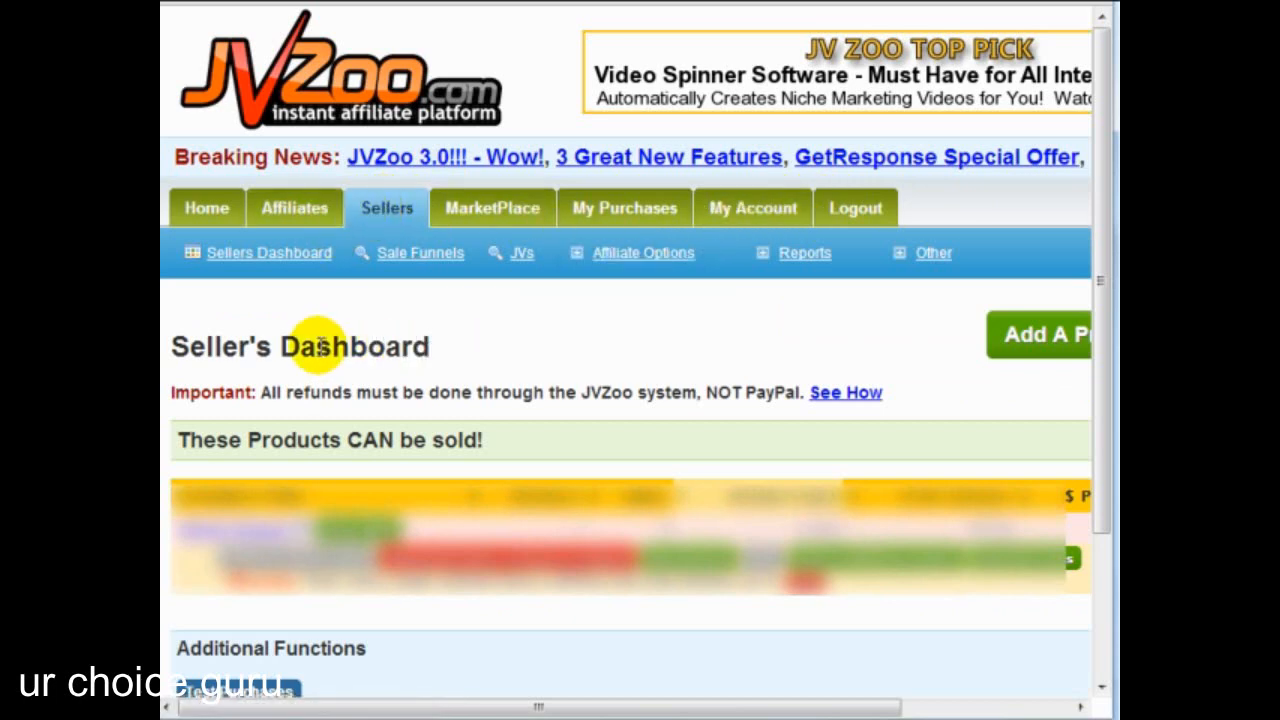
{"action": "left_click_drag", "start_coordinate": [877, 708], "coordinate": [1050, 708]}
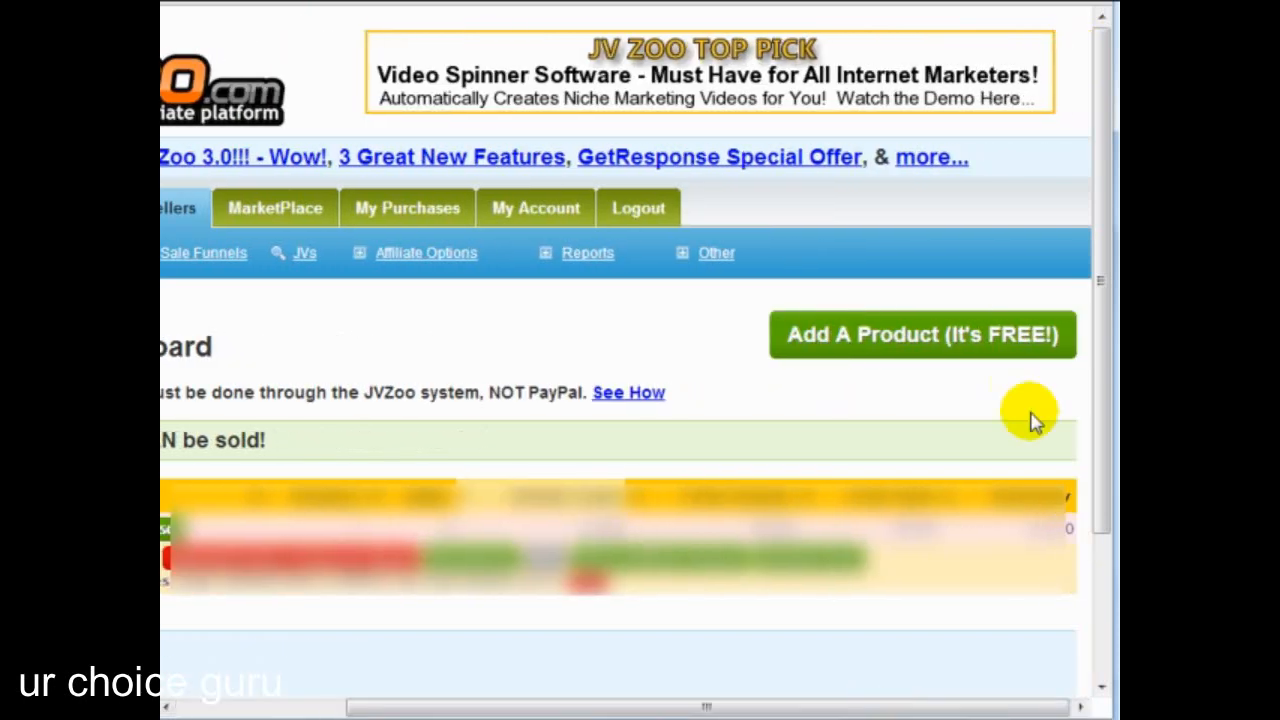
{"action": "left_click", "coordinate": [942, 340]}
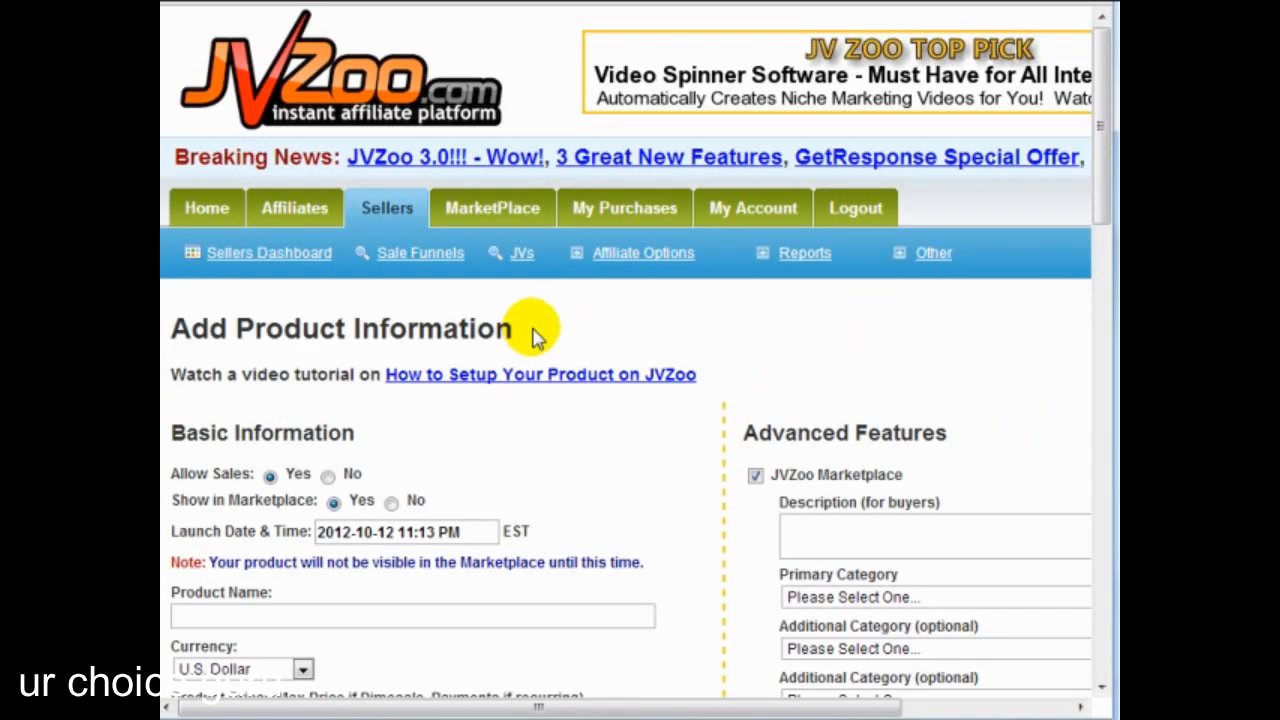
Set Allow Sales and Show in Marketplace to No
{"action": "scroll", "coordinate": [535, 338], "scroll_direction": "down", "scroll_amount": 3}
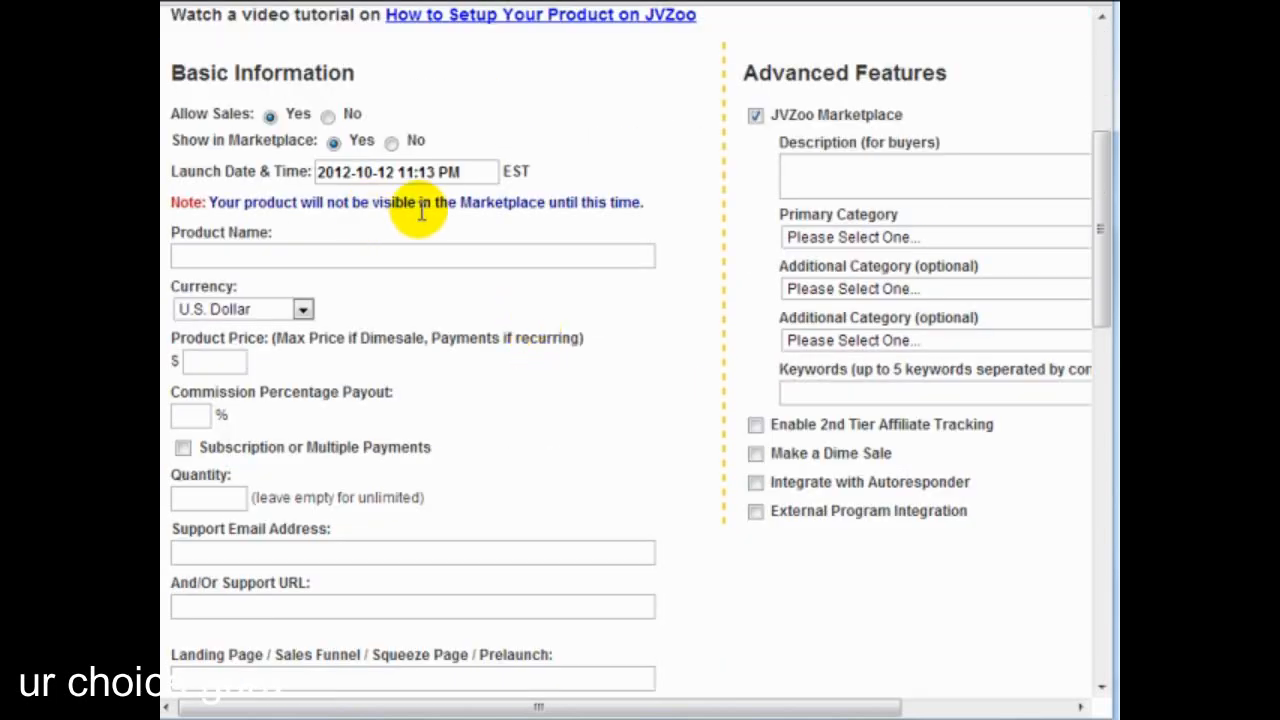
{"action": "mouse_move", "coordinate": [358, 160]}
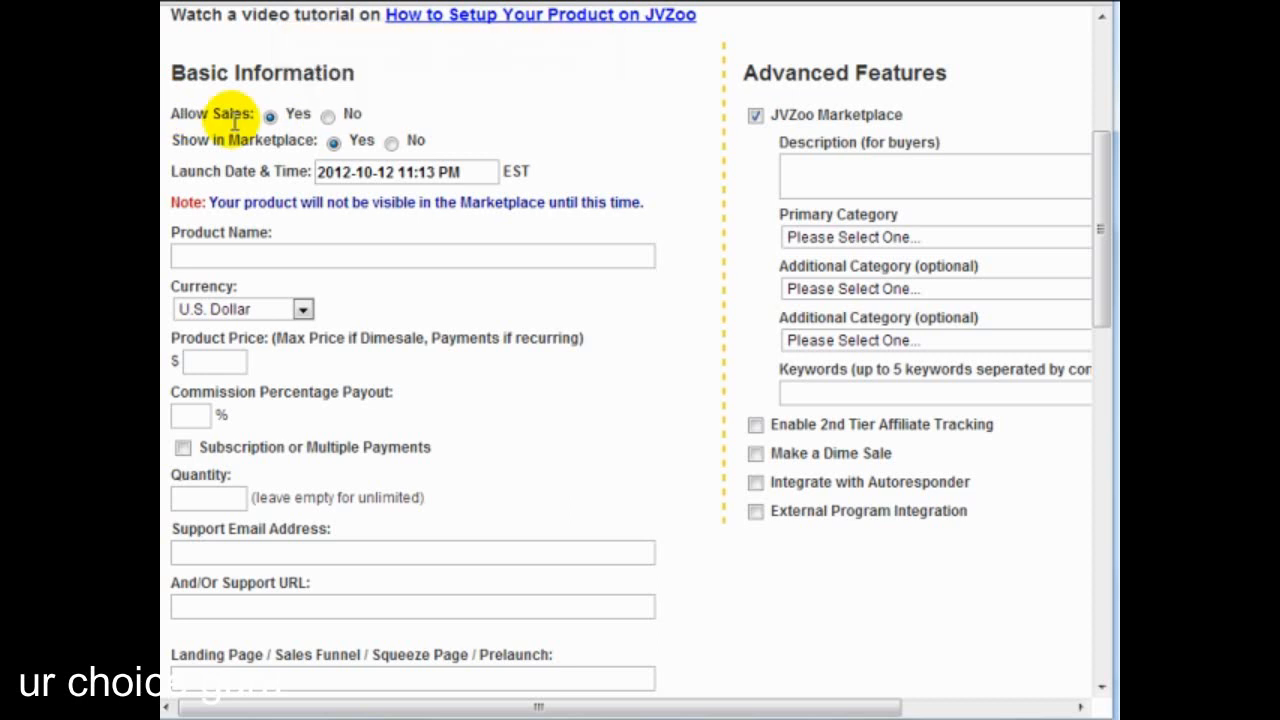
{"action": "left_click", "coordinate": [328, 116]}
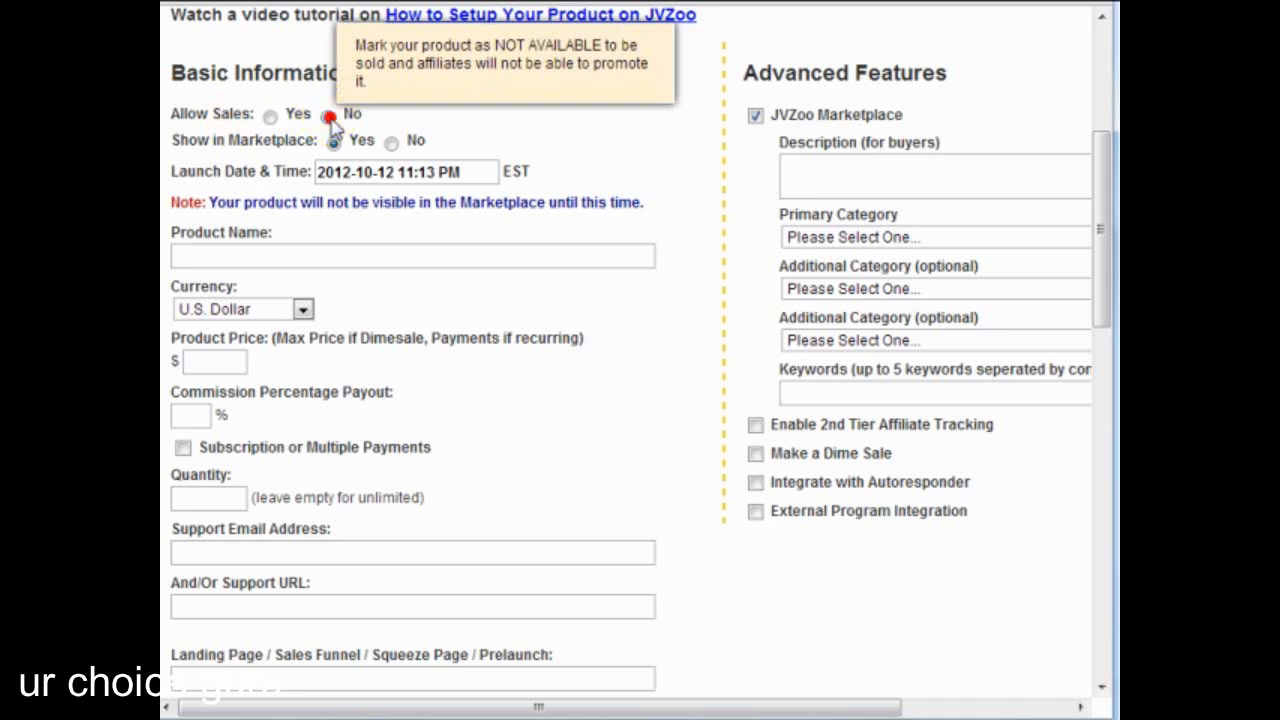
{"action": "left_click", "coordinate": [391, 144]}
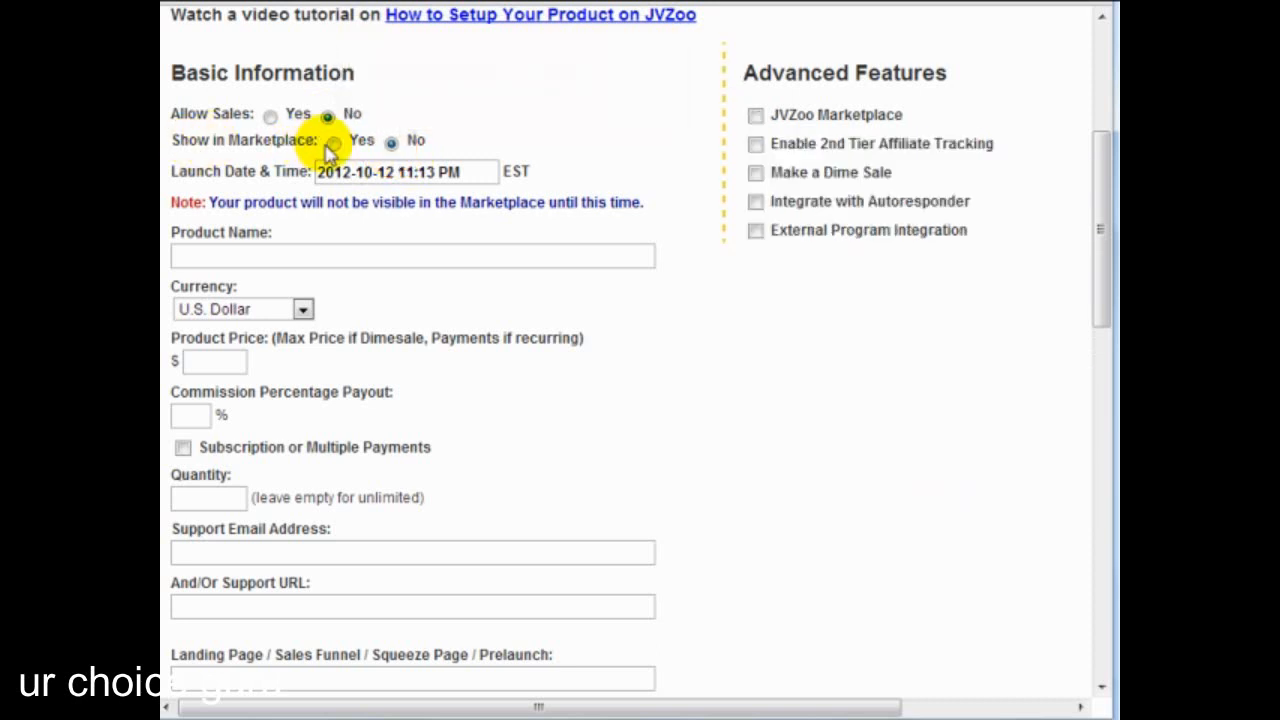
{"action": "left_click", "coordinate": [402, 171]}
Set the product's launch date to 2012-10-31
{"action": "scroll", "coordinate": [428, 171], "scroll_direction": "up", "scroll_amount": 1}
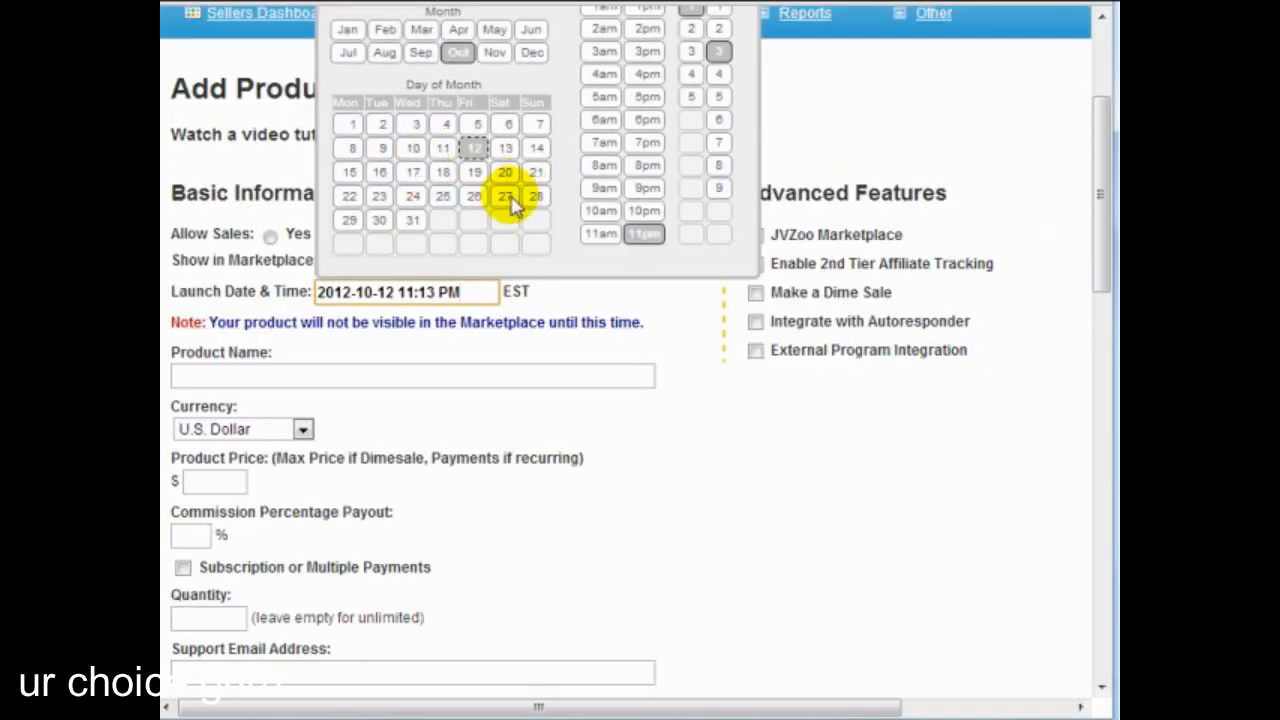
{"action": "scroll", "coordinate": [505, 208], "scroll_direction": "up", "scroll_amount": 1}
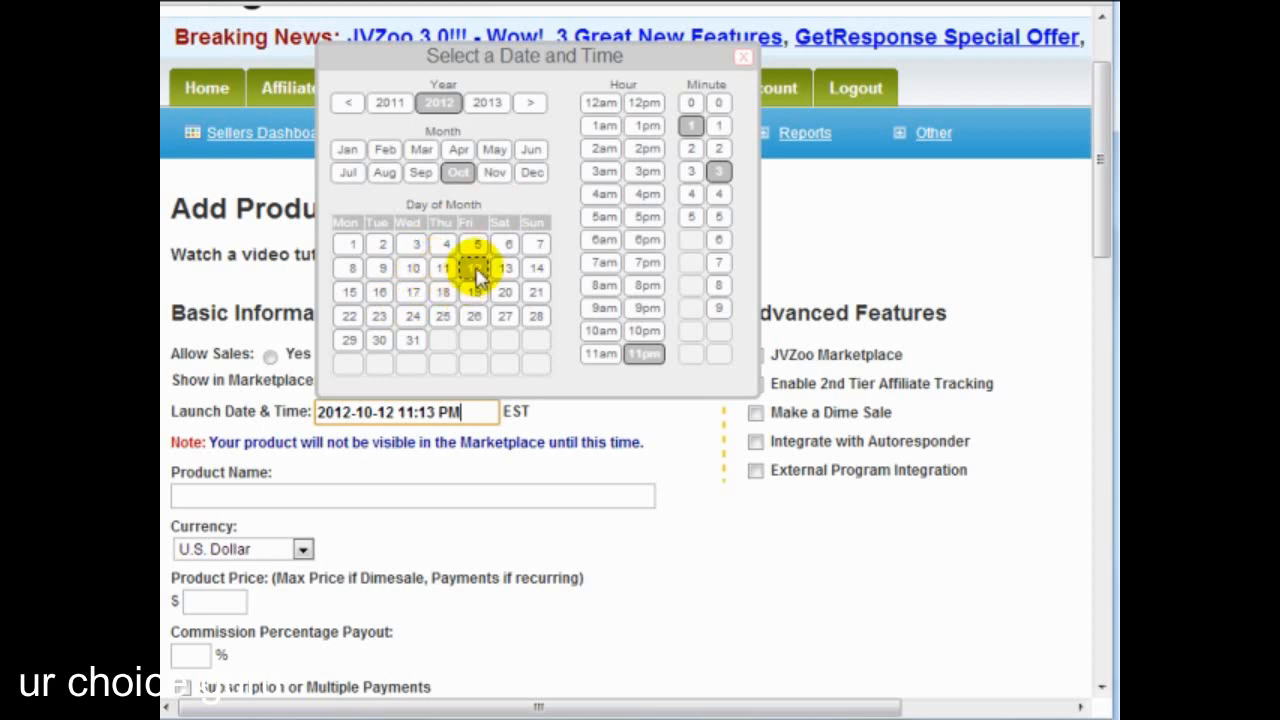
{"action": "left_click", "coordinate": [416, 341]}
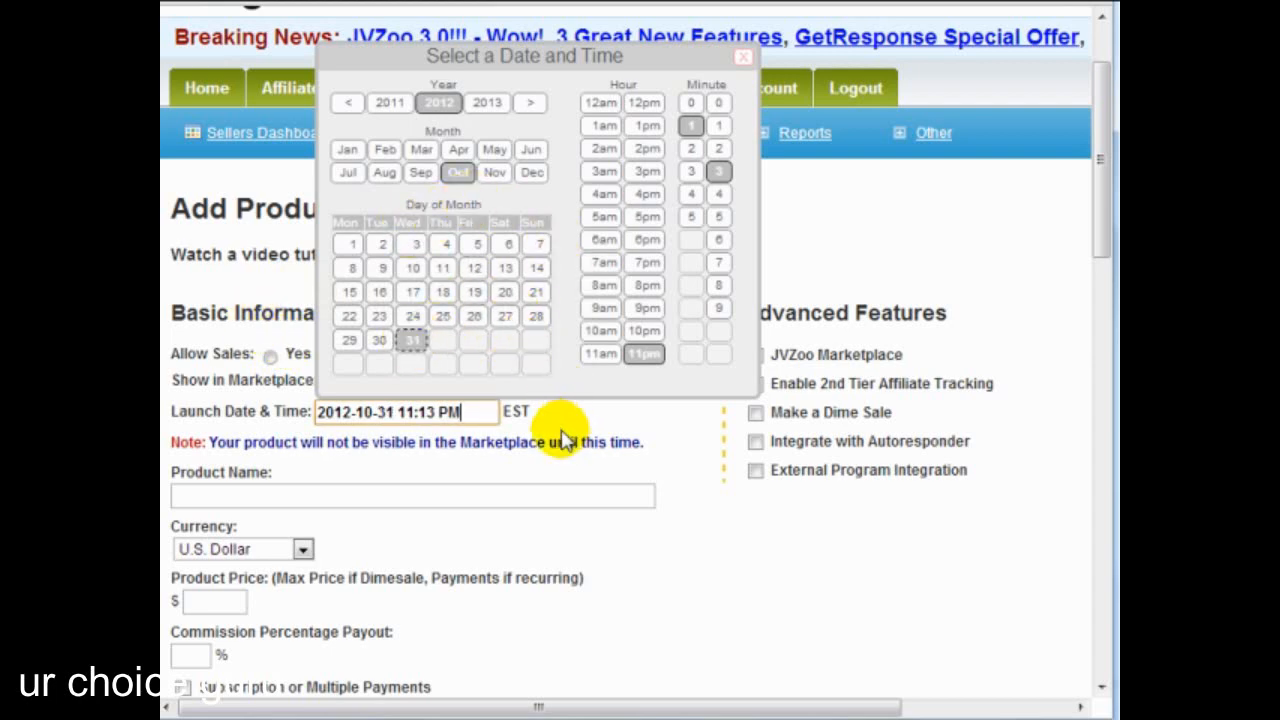
{"action": "left_click", "coordinate": [678, 449]}
Name the product 'Graphics 101 Video Course'
{"action": "scroll", "coordinate": [536, 392], "scroll_direction": "down", "scroll_amount": 3}
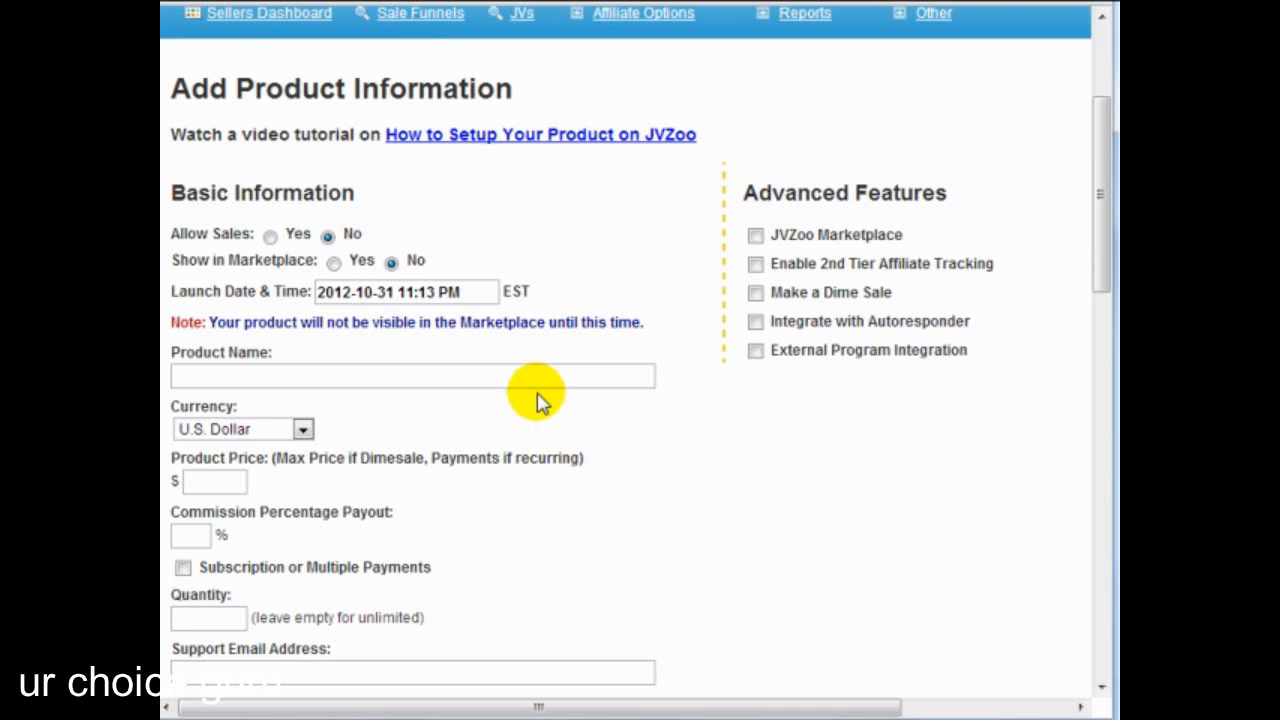
{"action": "left_click", "coordinate": [363, 371]}
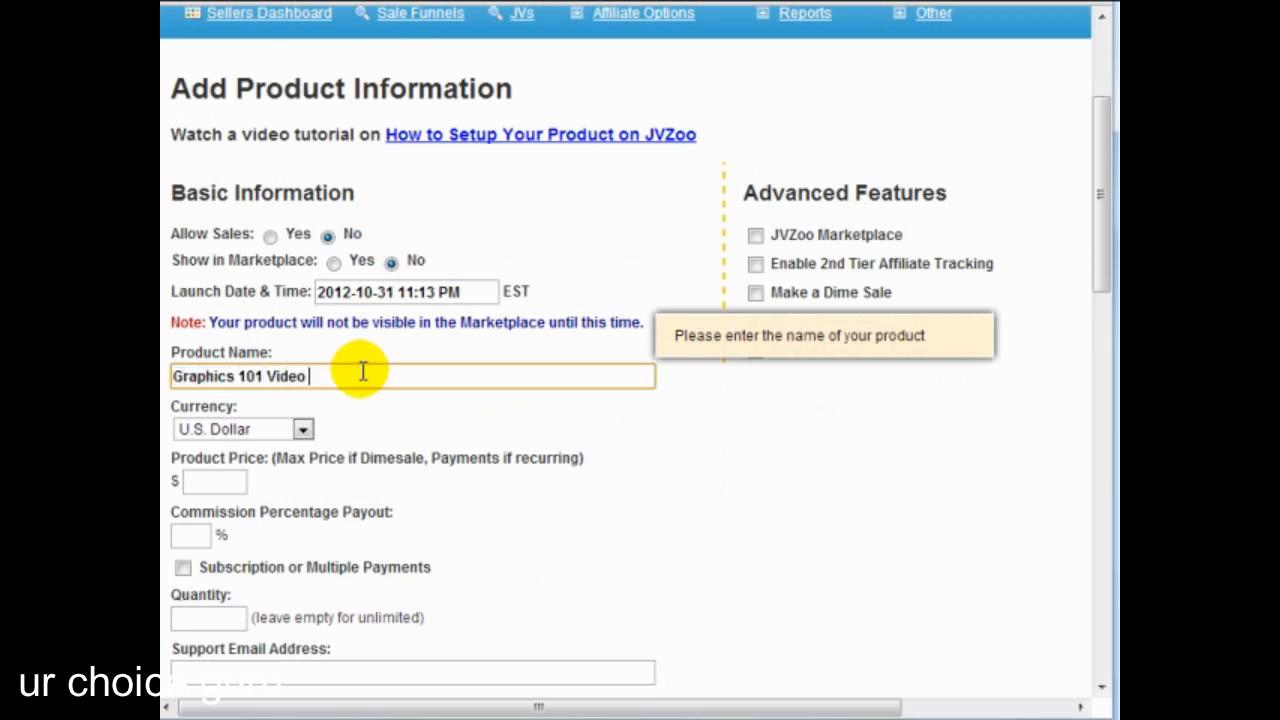
{"action": "scroll", "coordinate": [420, 368], "scroll_direction": "down", "scroll_amount": 2}
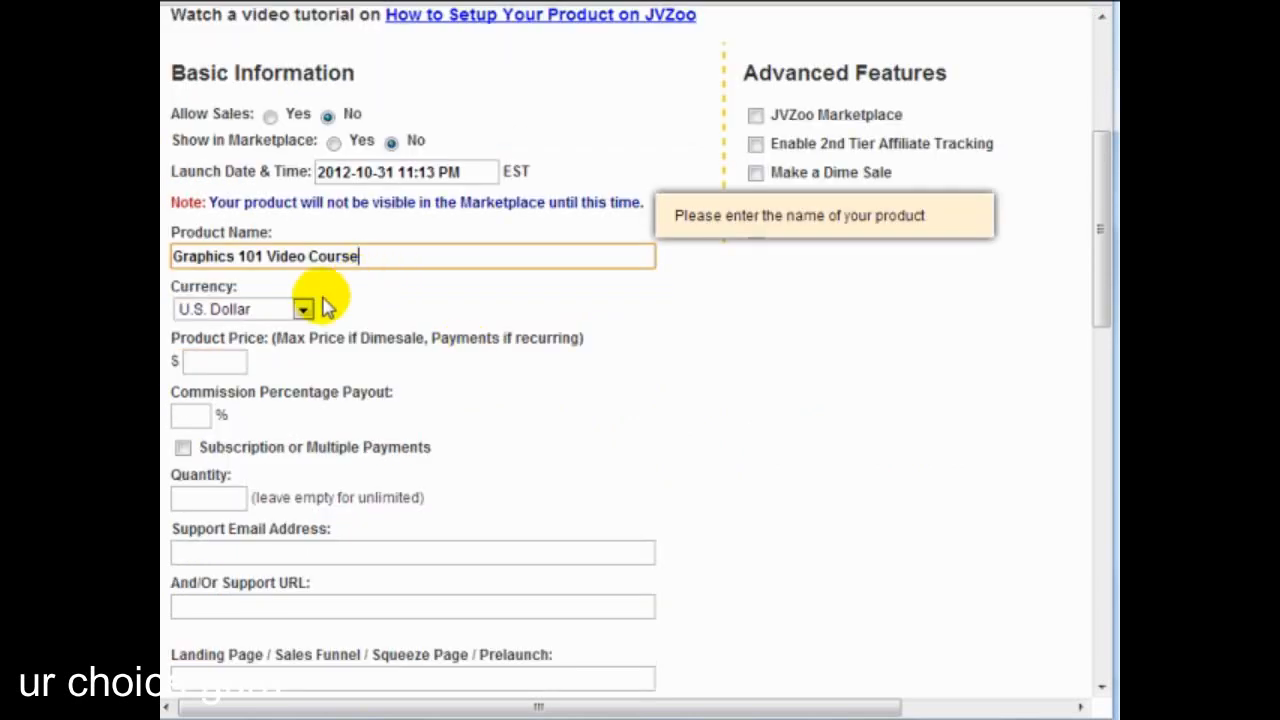
{"action": "left_click", "coordinate": [280, 303]}
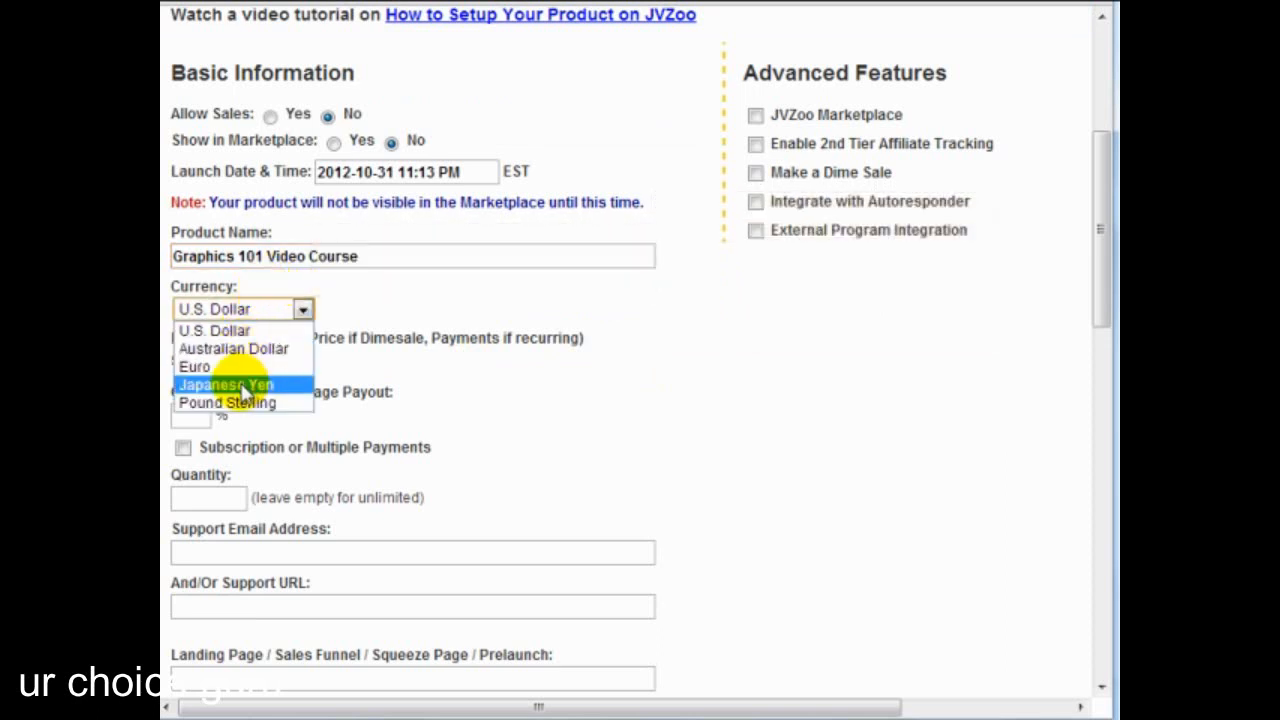
Set the currency to U.S. Dollar and the product price to 7
{"action": "left_click", "coordinate": [240, 330]}
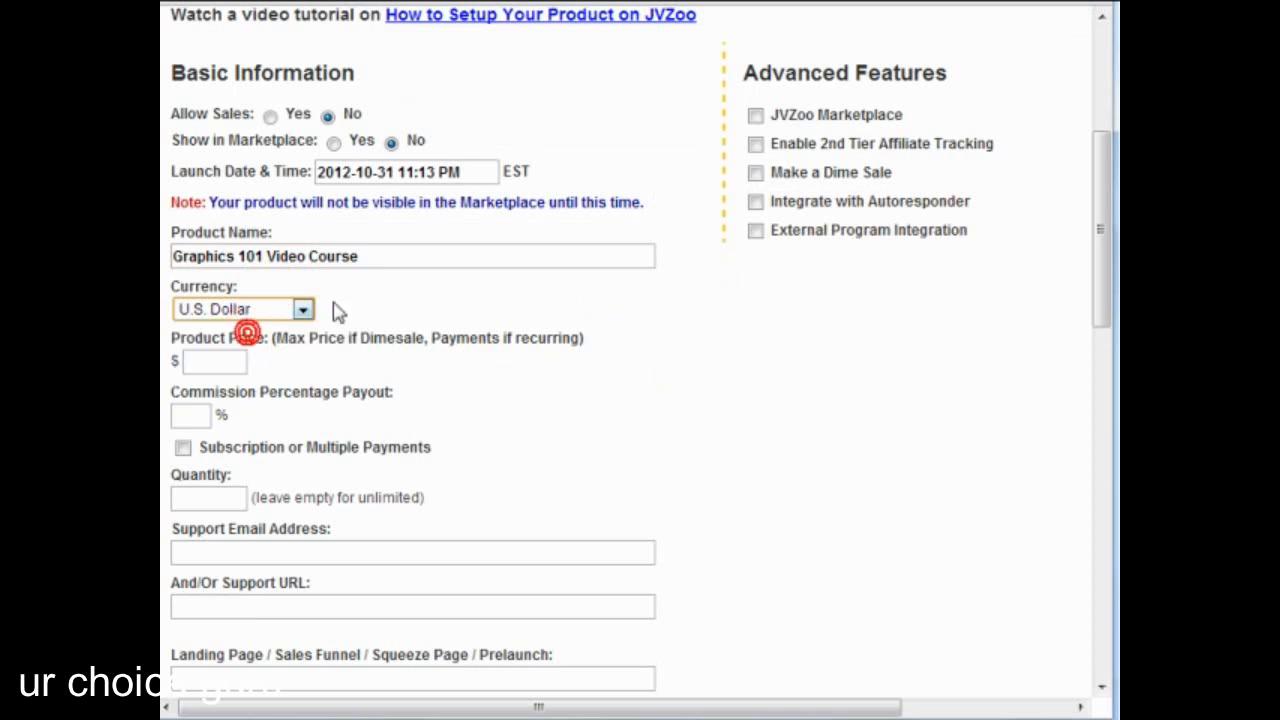
{"action": "left_click", "coordinate": [210, 366]}
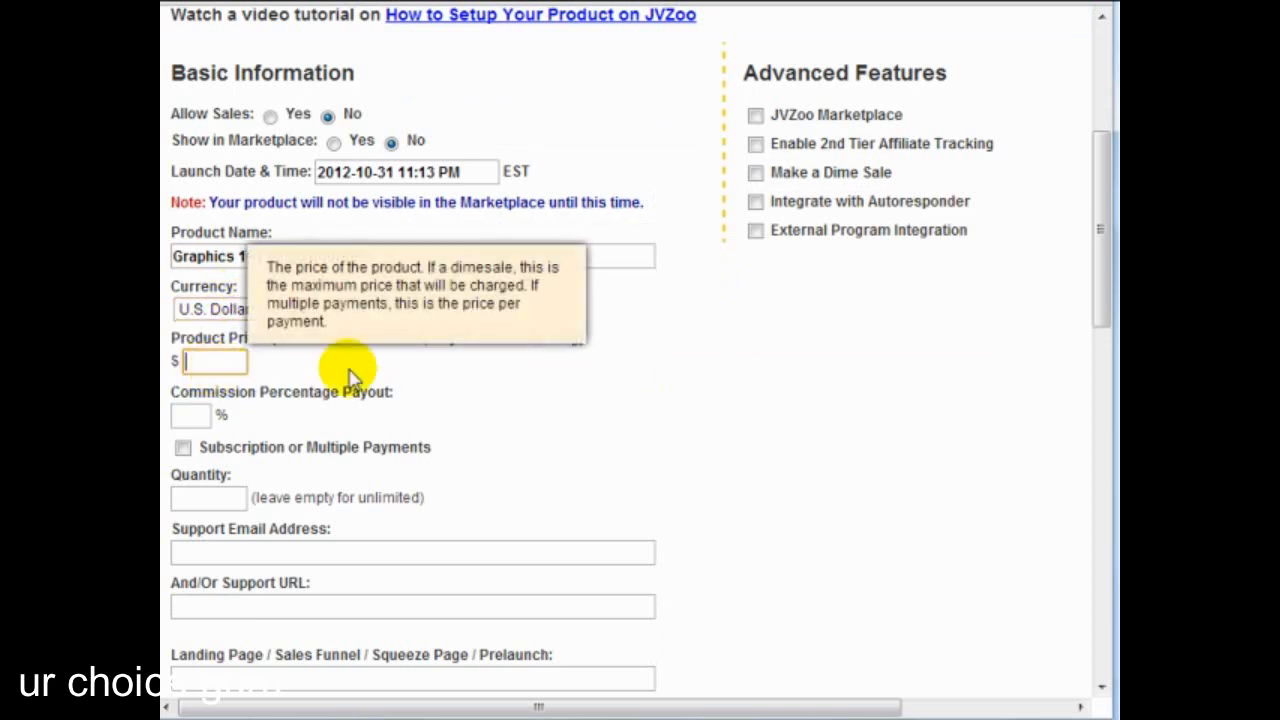
{"action": "type", "text": "7"}
{"action": "scroll", "coordinate": [492, 262], "scroll_direction": "down", "scroll_amount": 1}
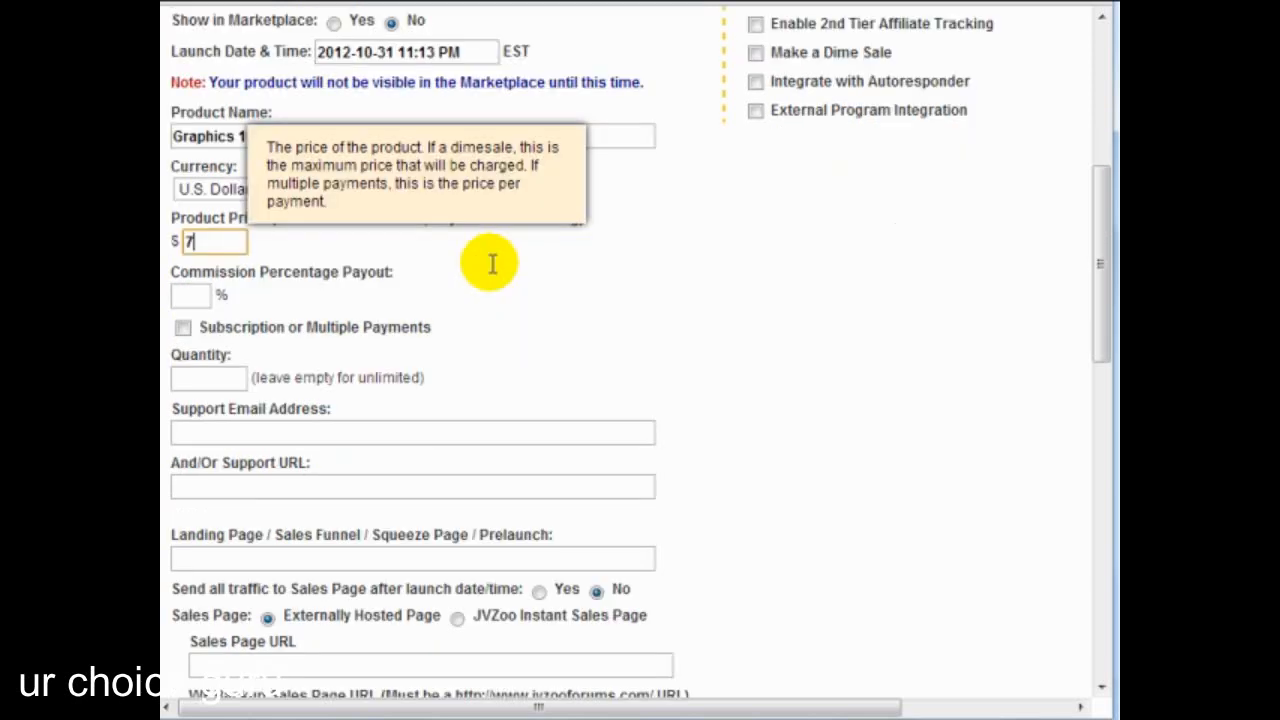
{"action": "left_click", "coordinate": [190, 292]}
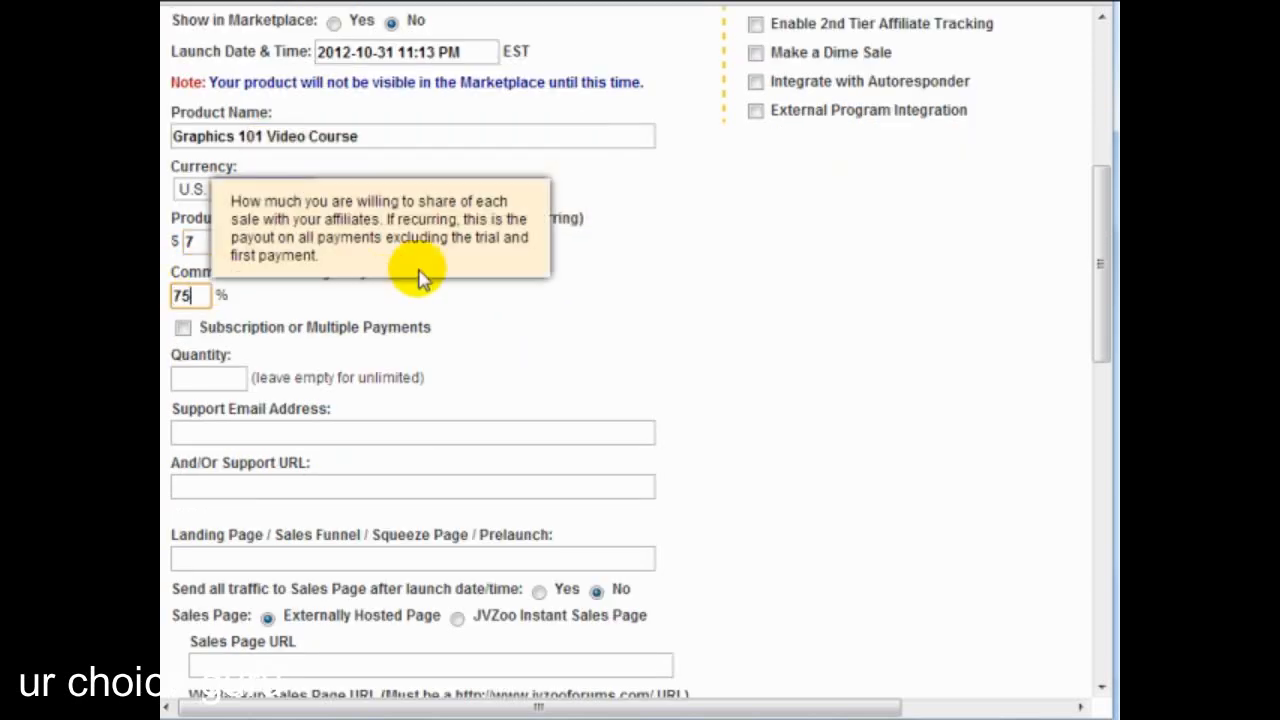
{"action": "left_click", "coordinate": [209, 376]}
{"action": "left_click", "coordinate": [211, 242]}
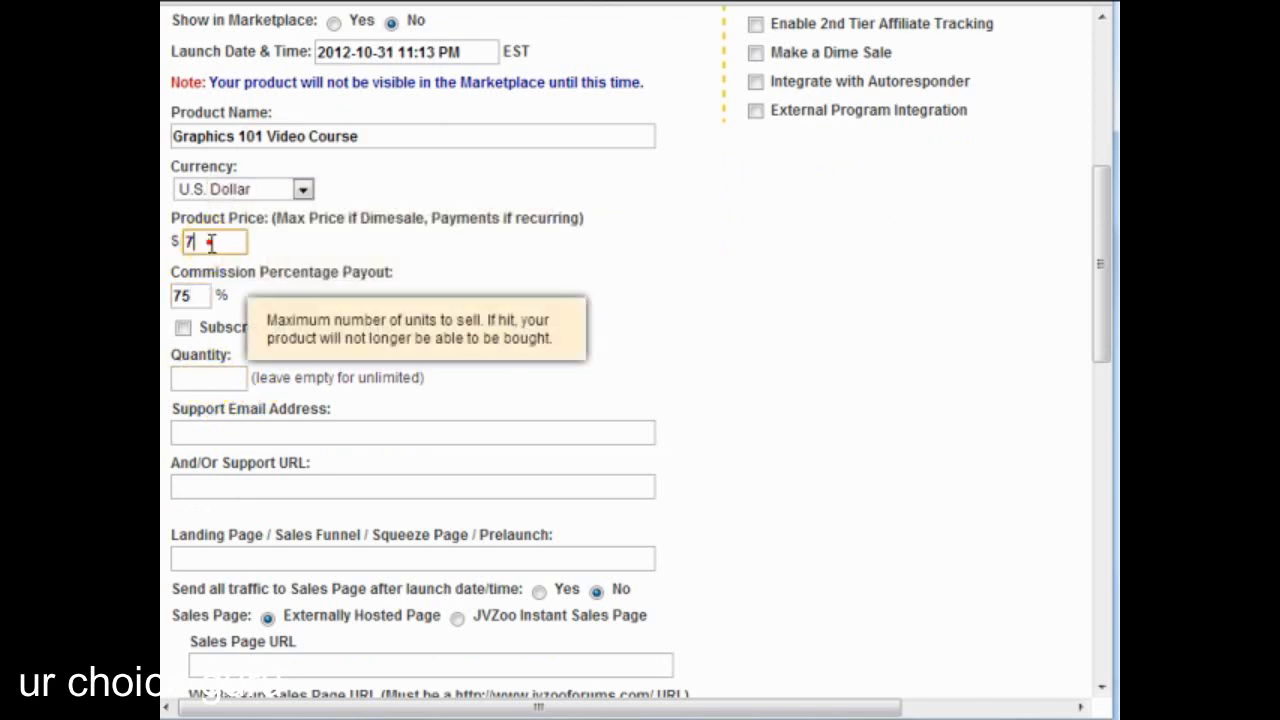
{"action": "left_click_drag", "start_coordinate": [211, 243], "coordinate": [171, 240]}
{"action": "double_click", "coordinate": [211, 237]}
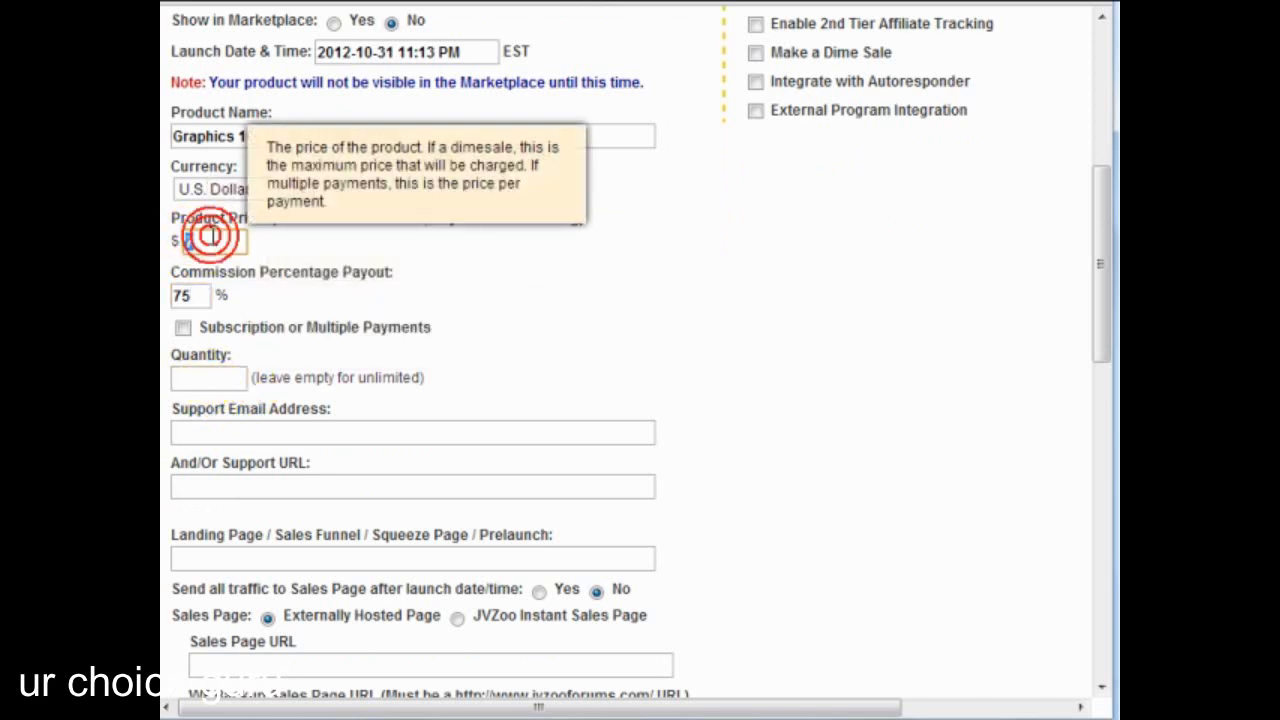
{"action": "type", "text": "7"}
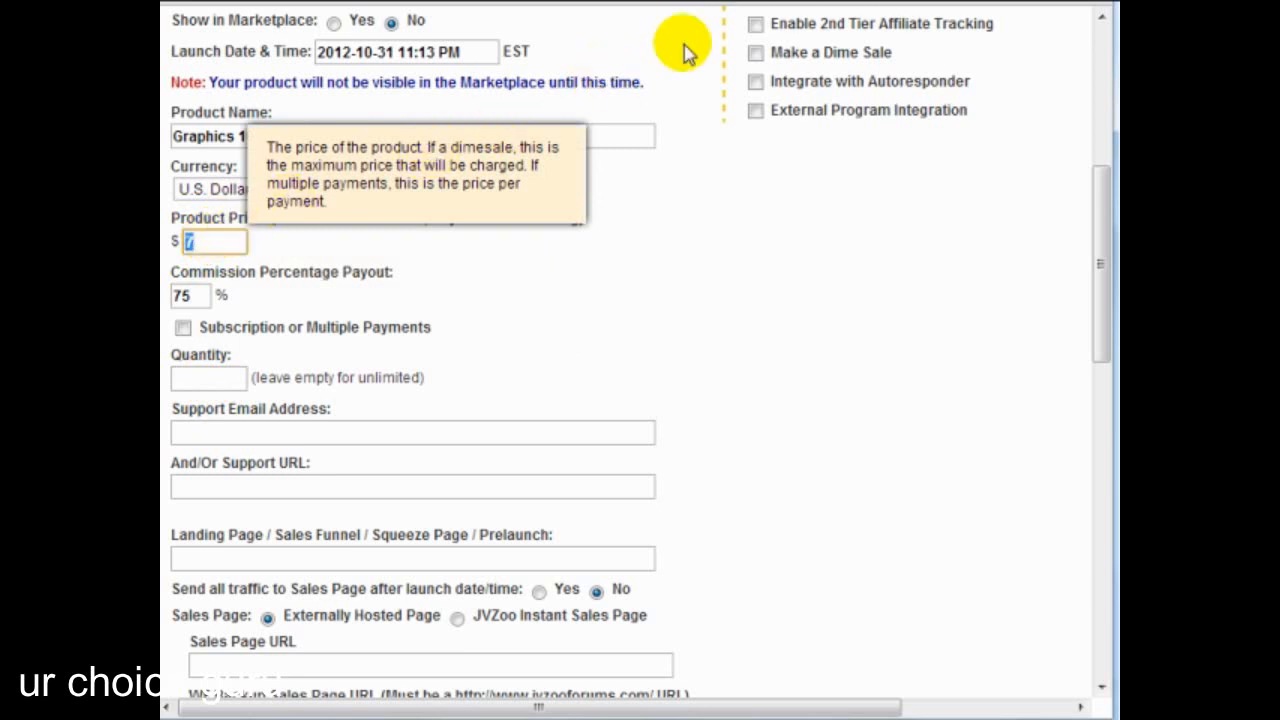
{"action": "left_click", "coordinate": [215, 241]}
{"action": "left_click_drag", "start_coordinate": [215, 241], "coordinate": [187, 241]}
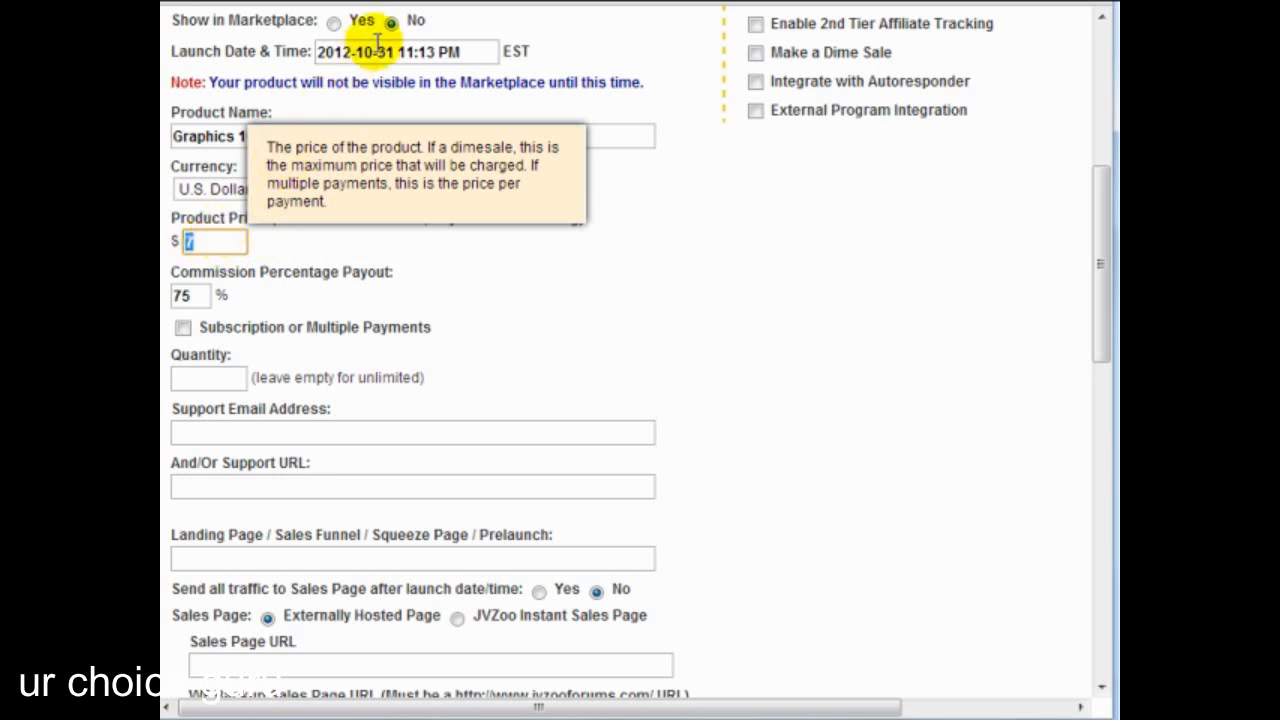
Set a 75% commission payout and turn on subscription or multiple payments
{"action": "double_click", "coordinate": [203, 298]}
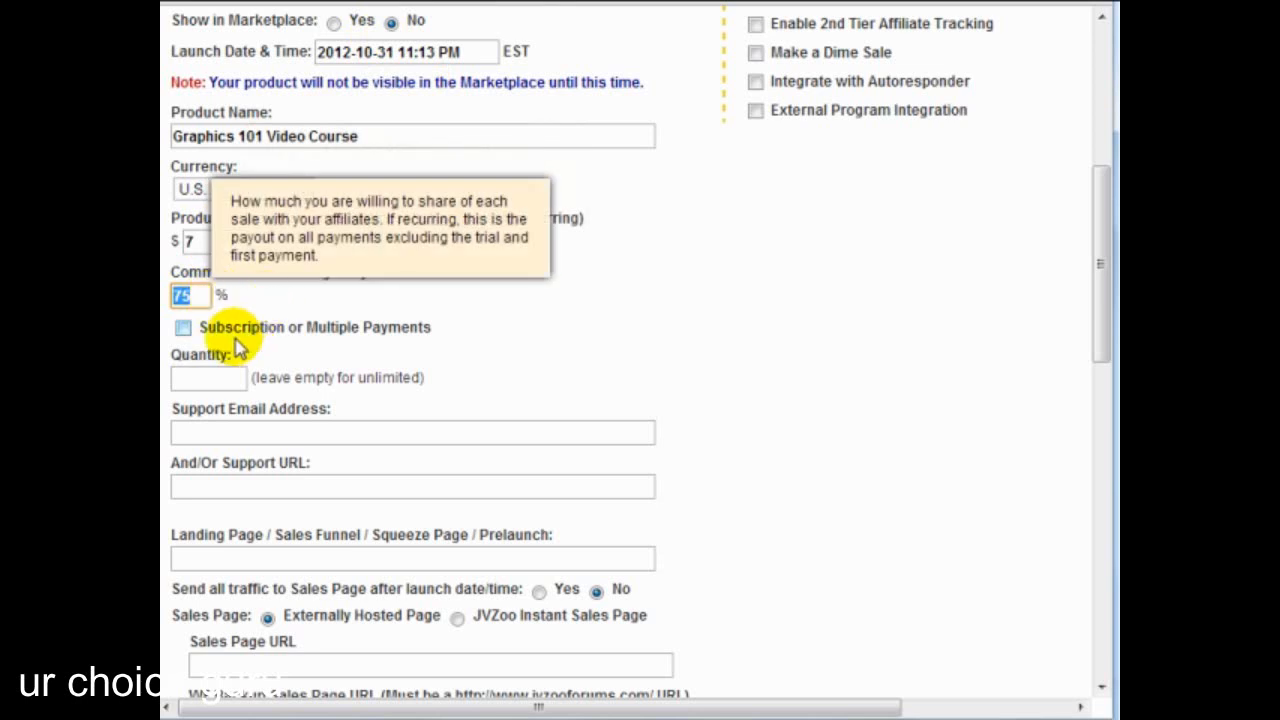
{"action": "left_click", "coordinate": [183, 329]}
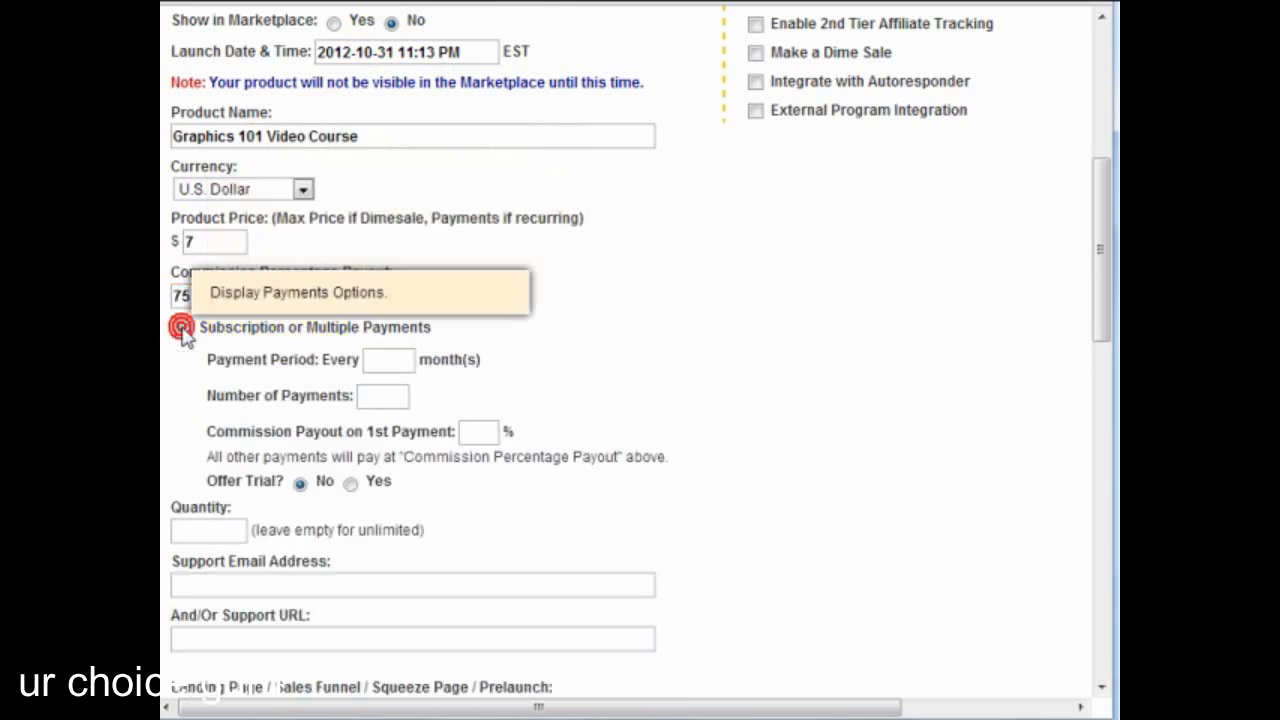
{"action": "left_click", "coordinate": [394, 359]}
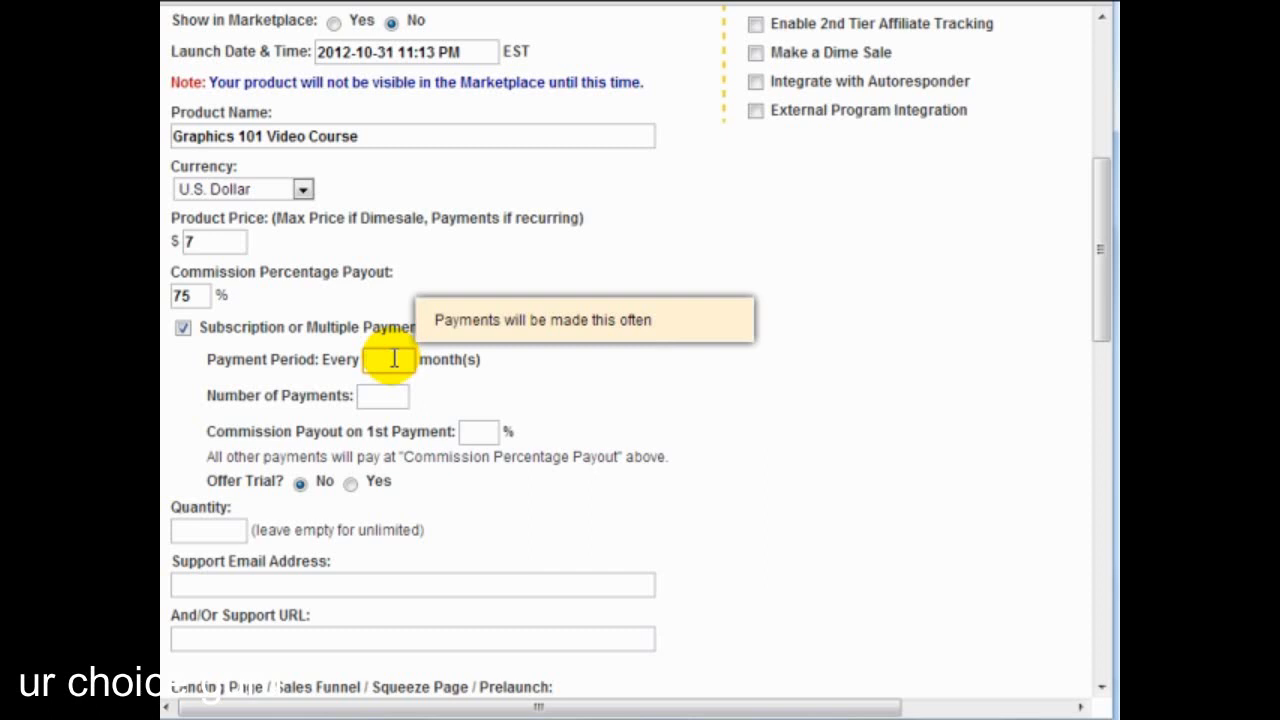
{"action": "scroll", "coordinate": [394, 359], "scroll_direction": "down", "scroll_amount": 3}
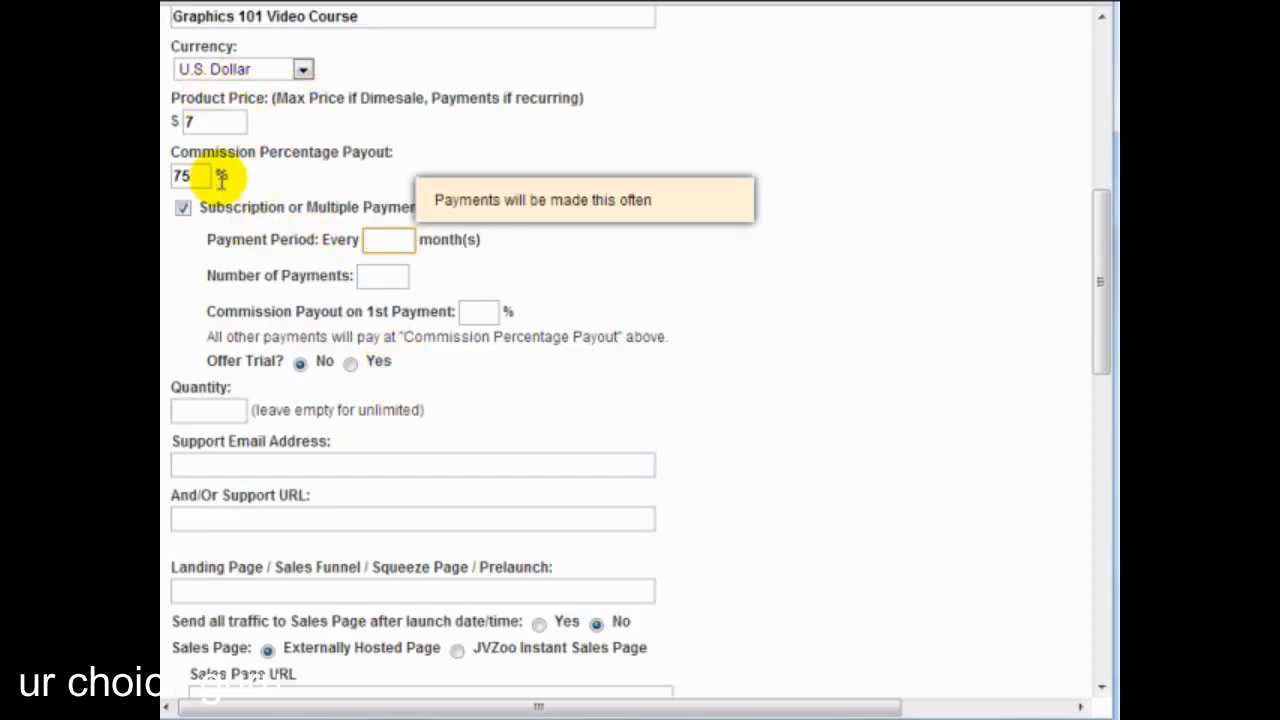
{"action": "left_click", "coordinate": [300, 363]}
{"action": "scroll", "coordinate": [192, 172], "scroll_direction": "up", "scroll_amount": 3}
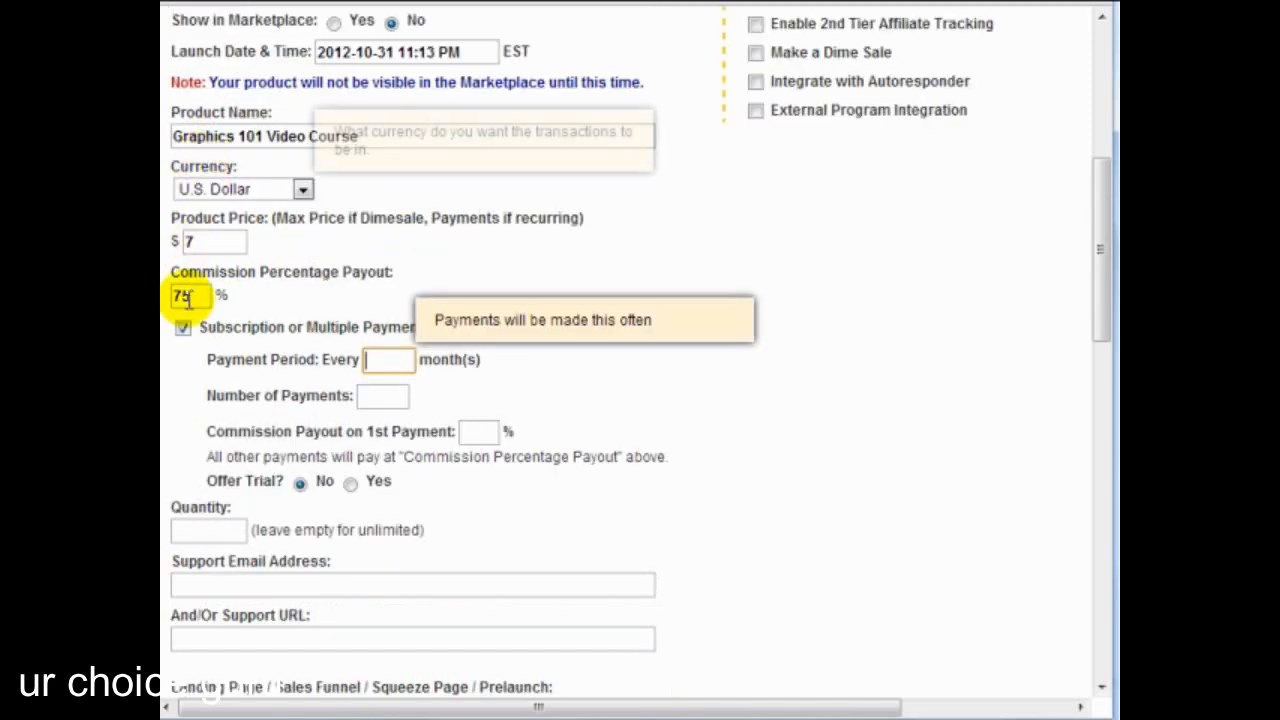
{"action": "left_click", "coordinate": [184, 330]}
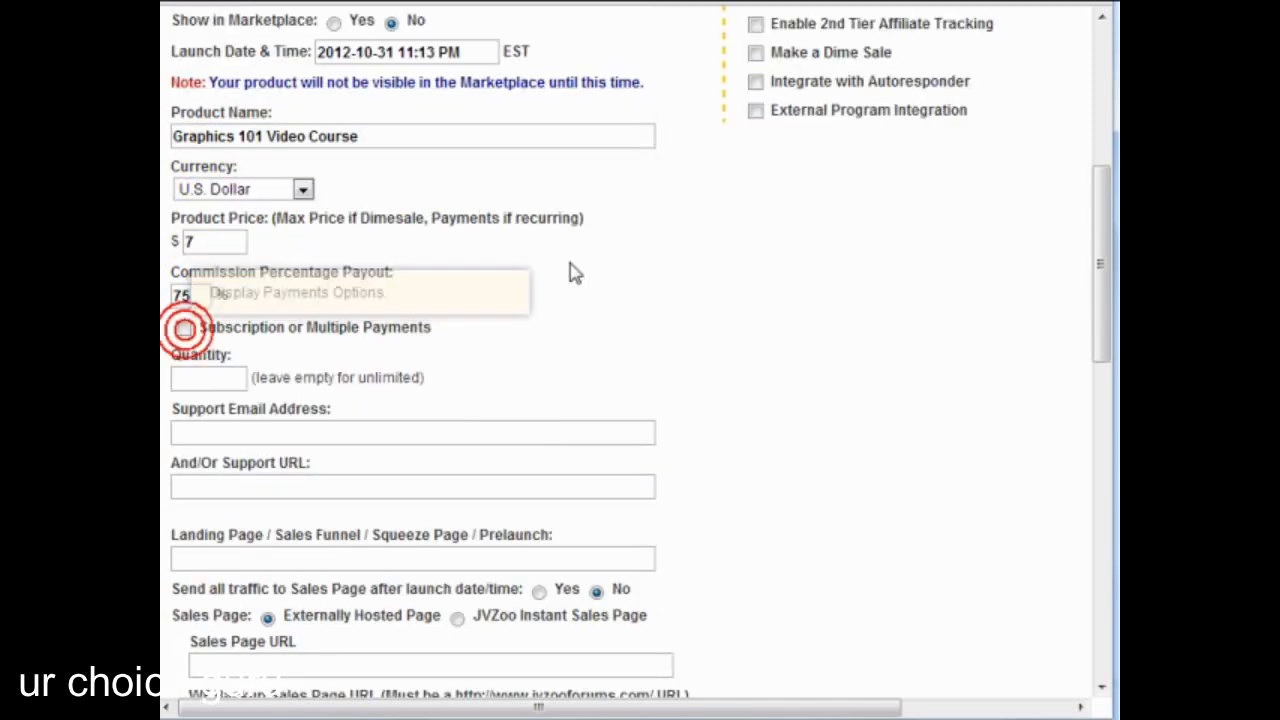
{"action": "left_click", "coordinate": [184, 330]}
{"action": "scroll", "coordinate": [300, 318], "scroll_direction": "down", "scroll_amount": 3}
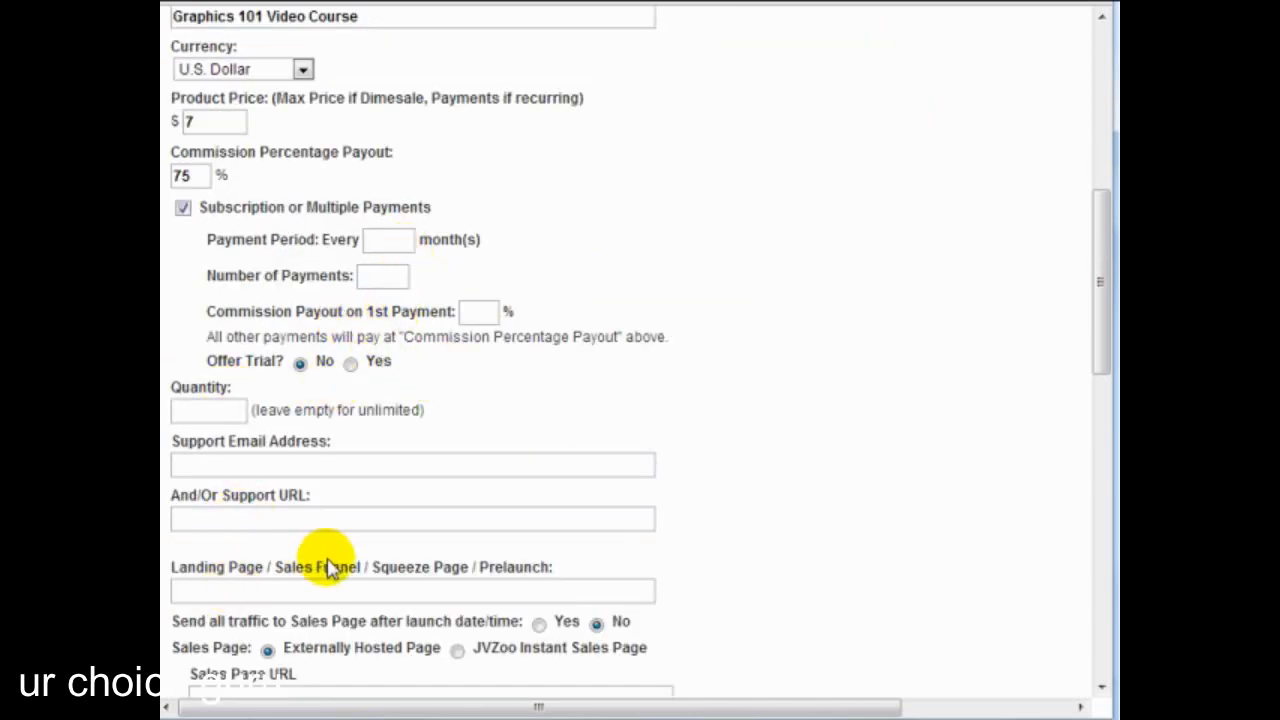
Switch subscription payments back off
{"action": "left_click", "coordinate": [350, 364]}
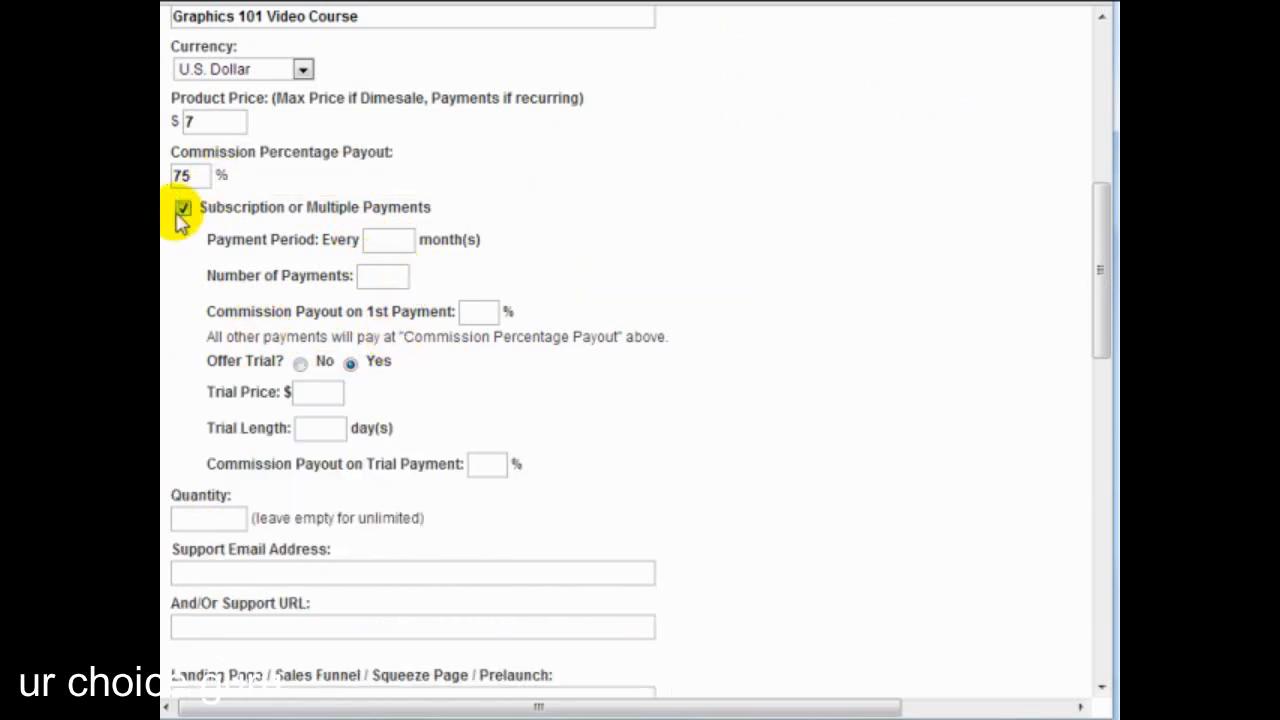
{"action": "left_click", "coordinate": [183, 207]}
{"action": "left_click", "coordinate": [230, 257]}
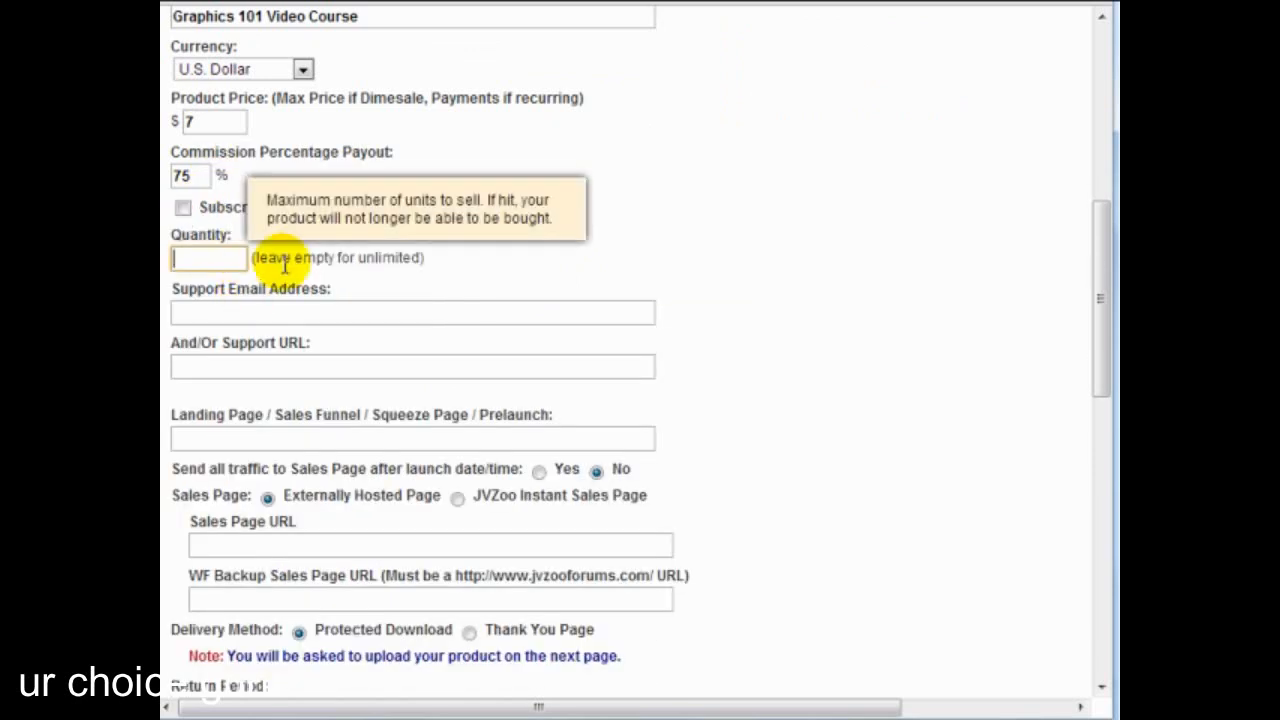
{"action": "scroll", "coordinate": [378, 265], "scroll_direction": "up", "scroll_amount": 1}
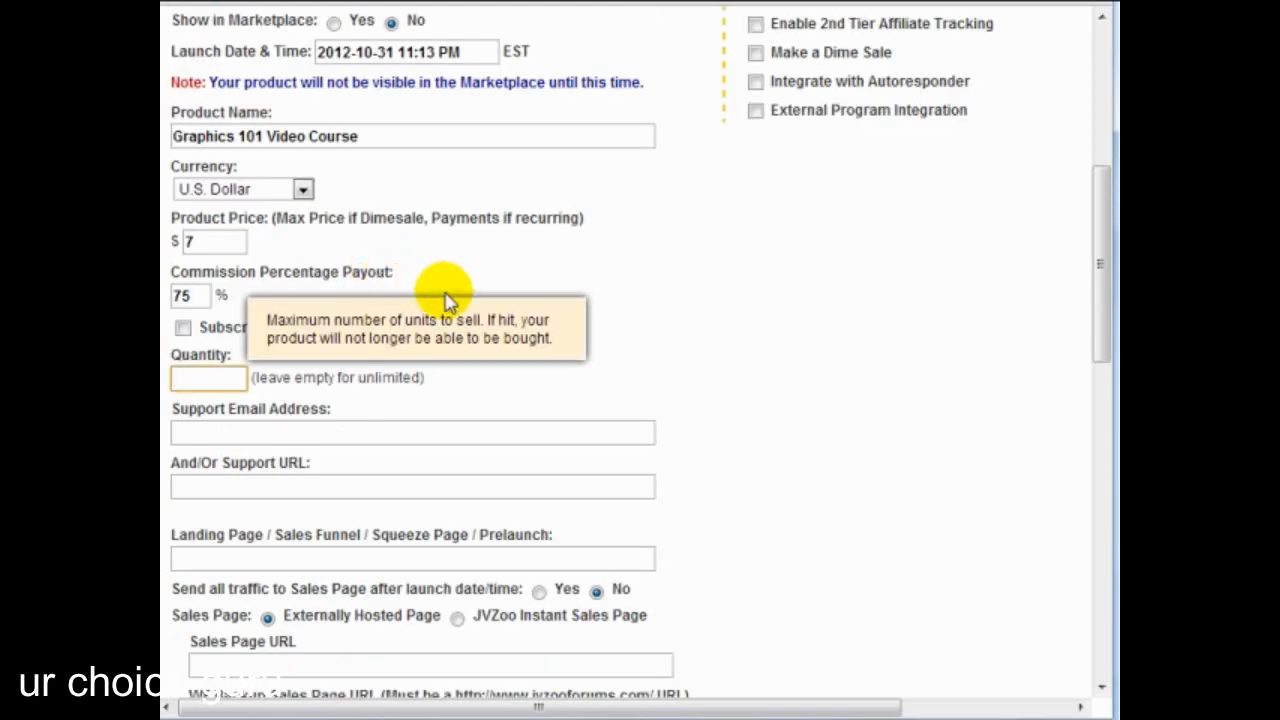
{"action": "scroll", "coordinate": [445, 290], "scroll_direction": "down", "scroll_amount": 1}
Enter the support e-mail address and the support URL yourdomain.com/helpdesk
{"action": "left_click", "coordinate": [297, 309]}
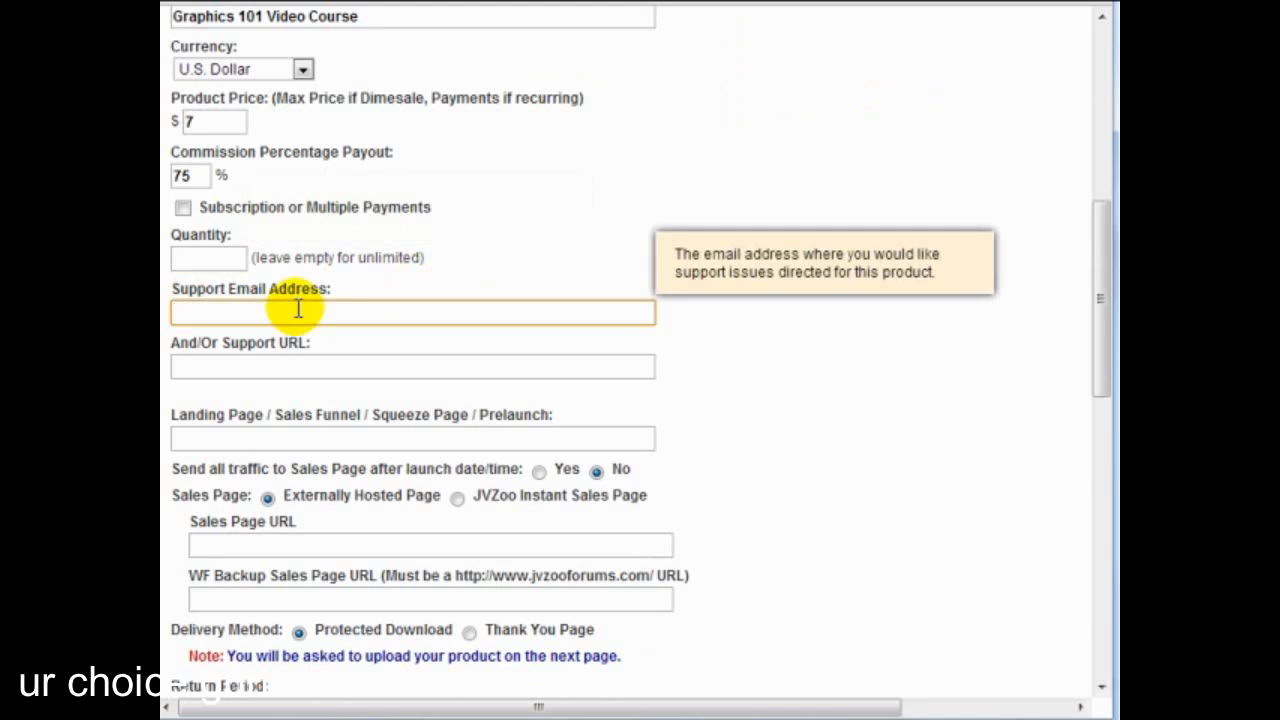
{"action": "type", "text": "support@"}
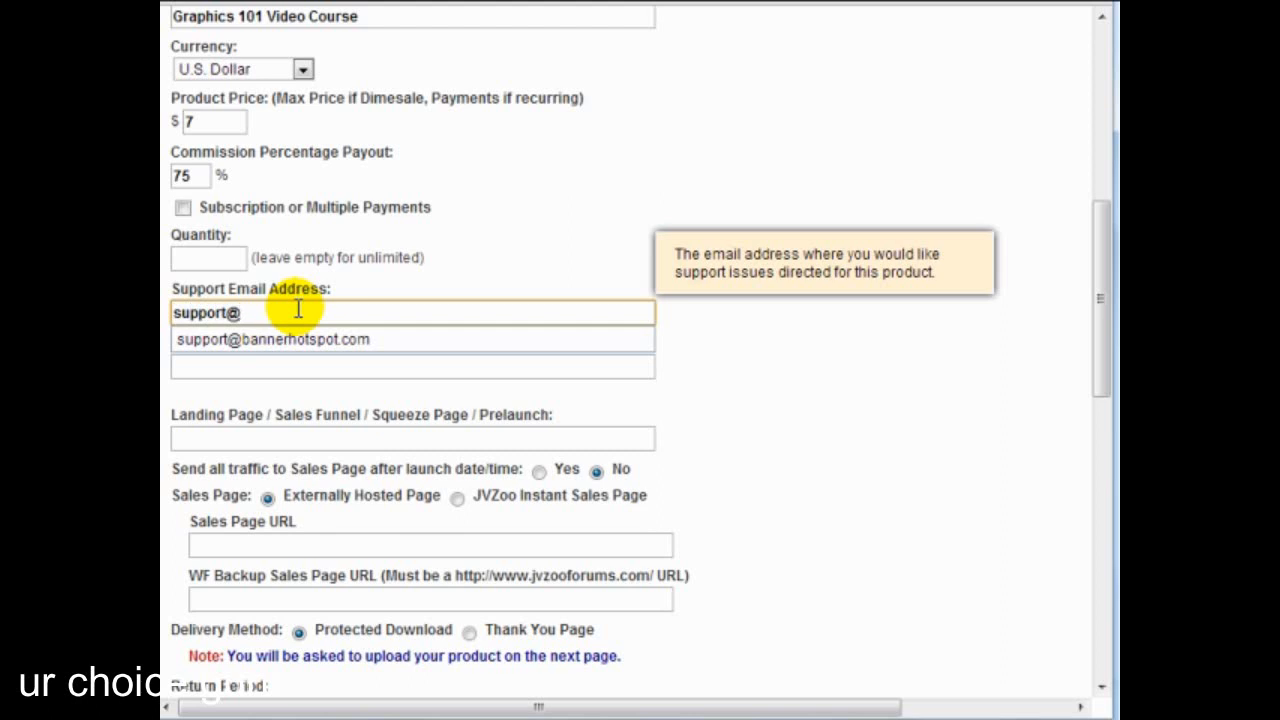
{"action": "type", "text": "yourdomain.c"}
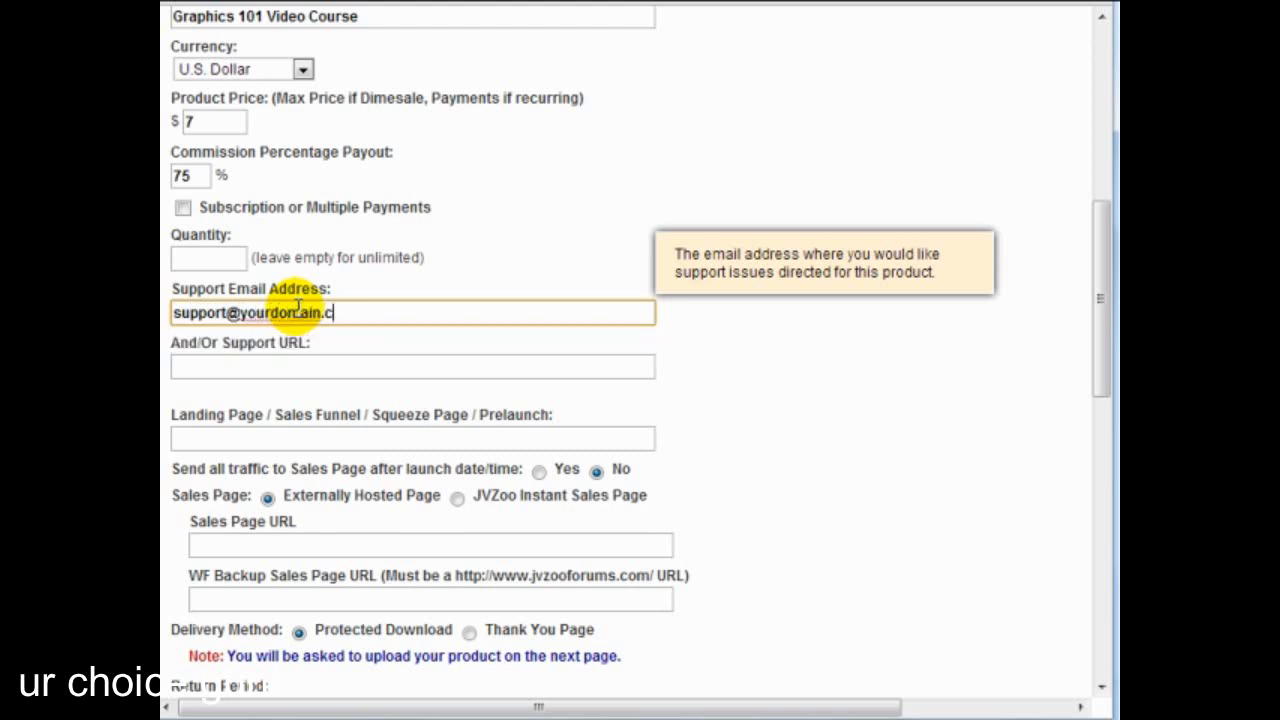
{"action": "type", "text": "om"}
{"action": "key", "text": "Tab"}
{"action": "type", "text": "your"}
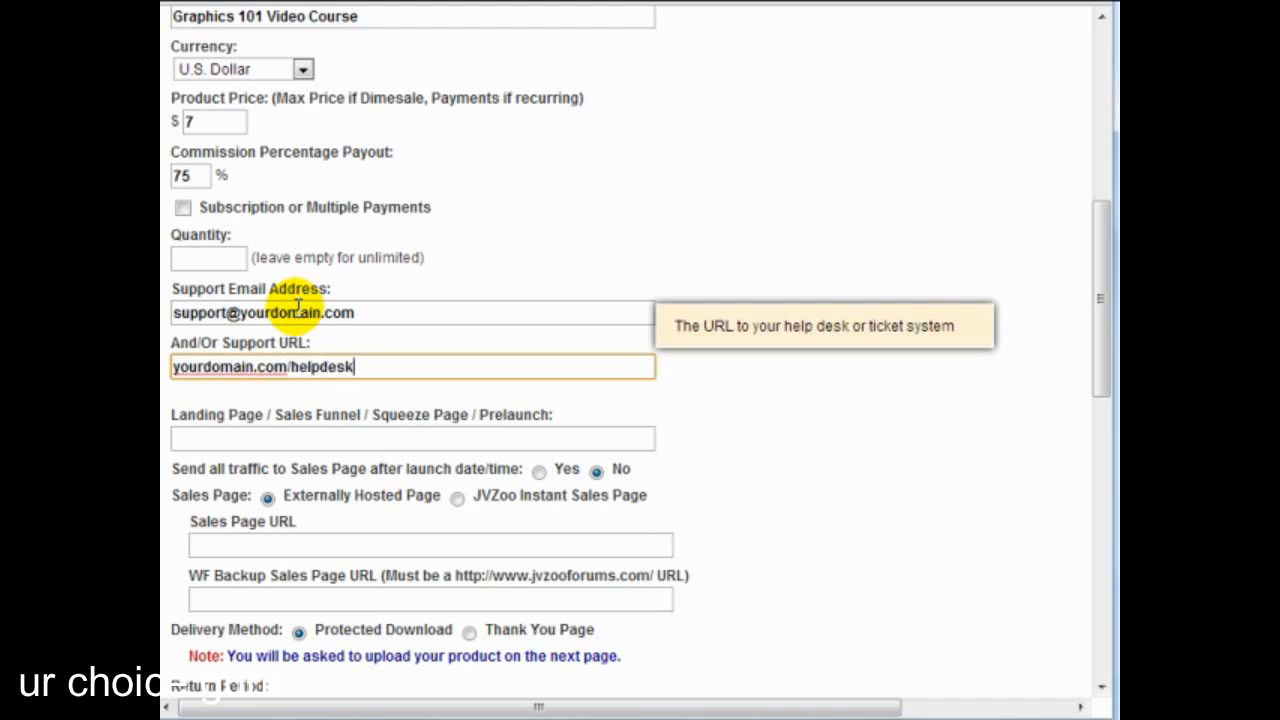
{"action": "left_click", "coordinate": [368, 311]}
Leave 'Send all traffic to the sales page after launch' set to No
{"action": "scroll", "coordinate": [362, 313], "scroll_direction": "down", "scroll_amount": 3}
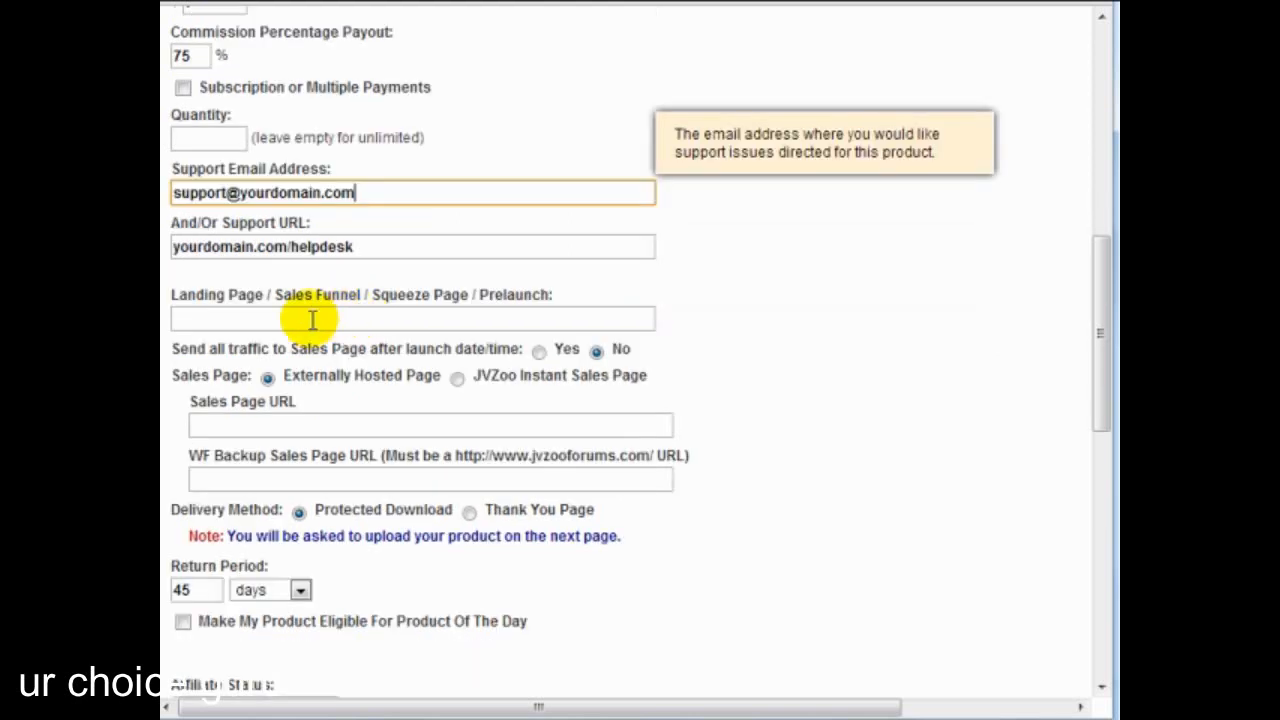
{"action": "left_click", "coordinate": [312, 319]}
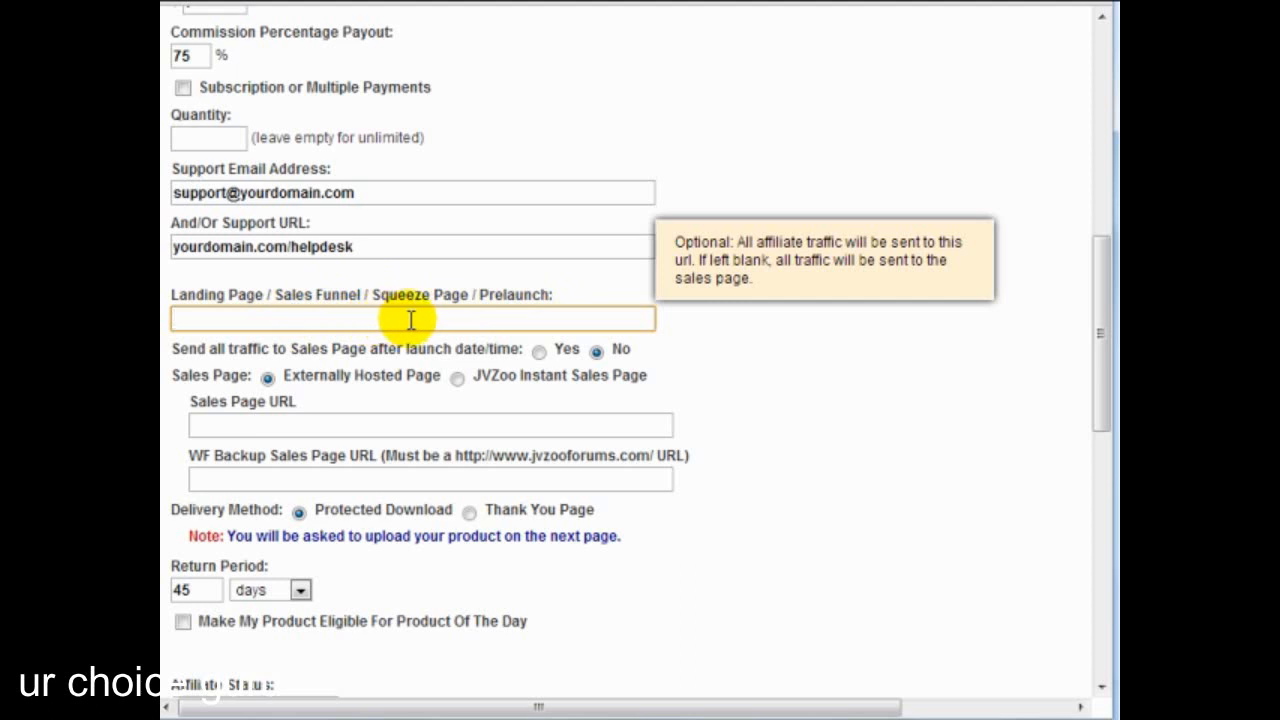
{"action": "left_click", "coordinate": [271, 424]}
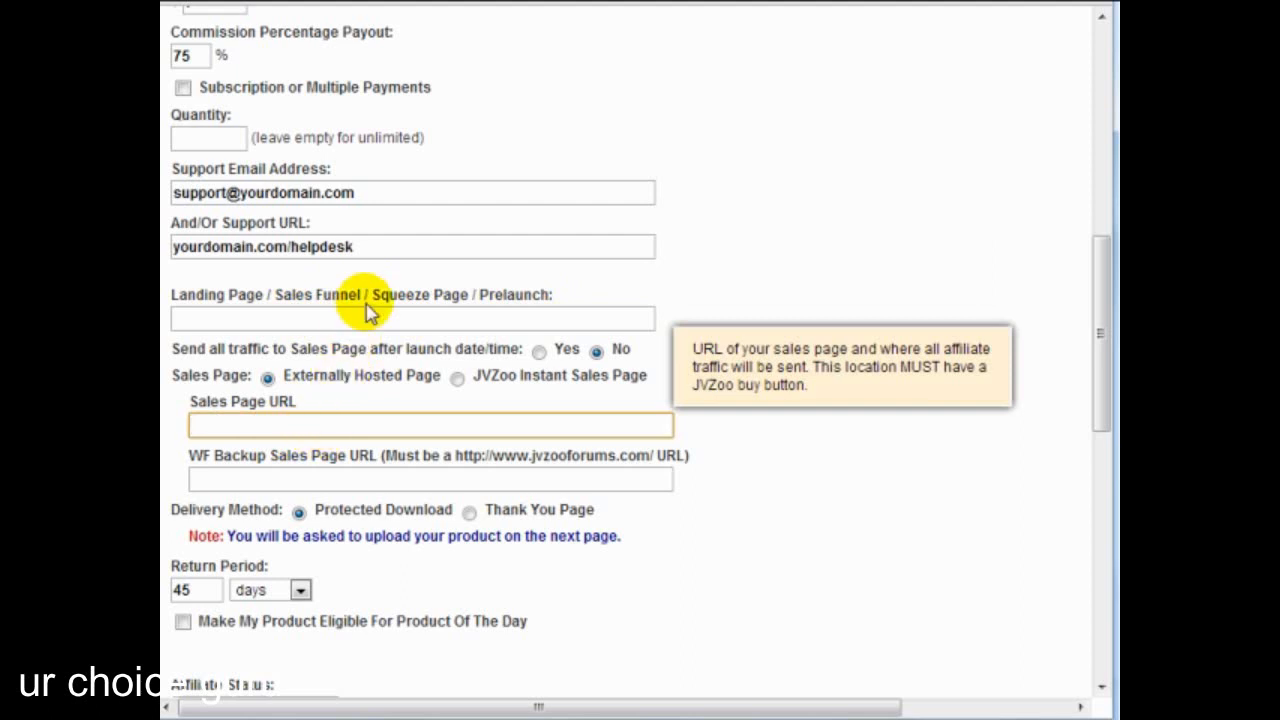
{"action": "left_click", "coordinate": [336, 316]}
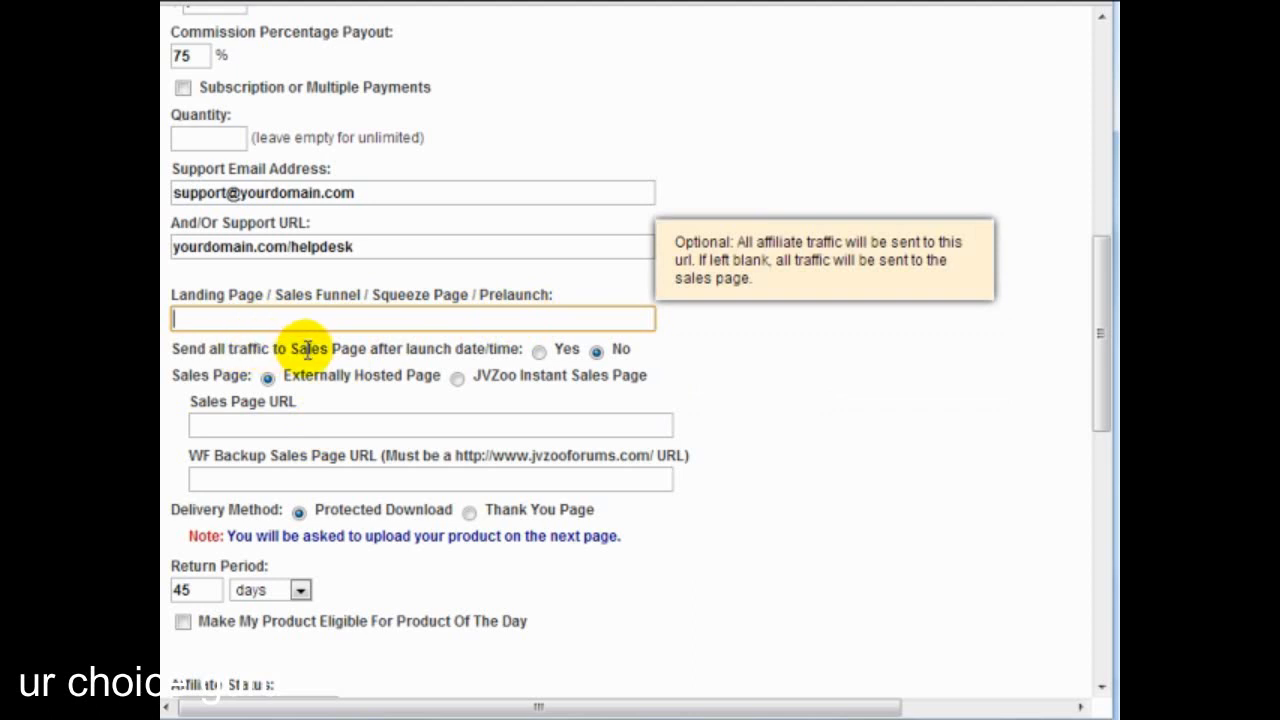
{"action": "left_click", "coordinate": [539, 350]}
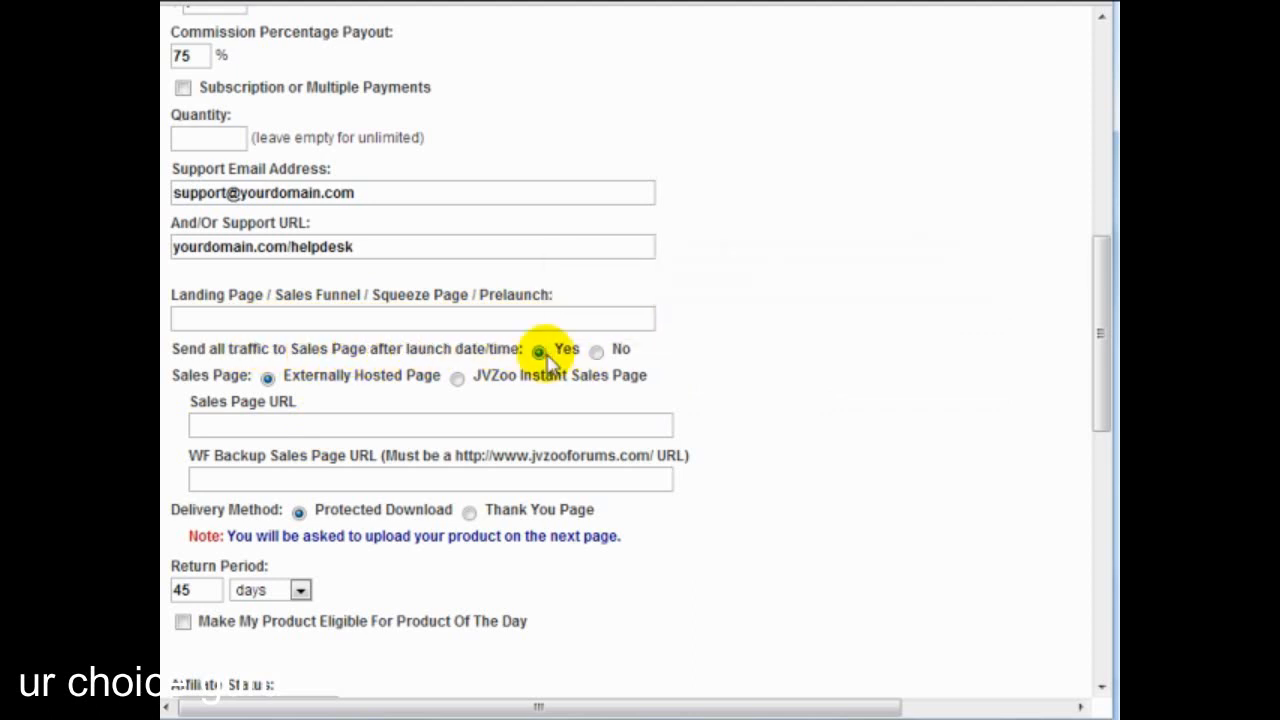
{"action": "left_click", "coordinate": [546, 355]}
{"action": "scroll", "coordinate": [497, 308], "scroll_direction": "up", "scroll_amount": 3}
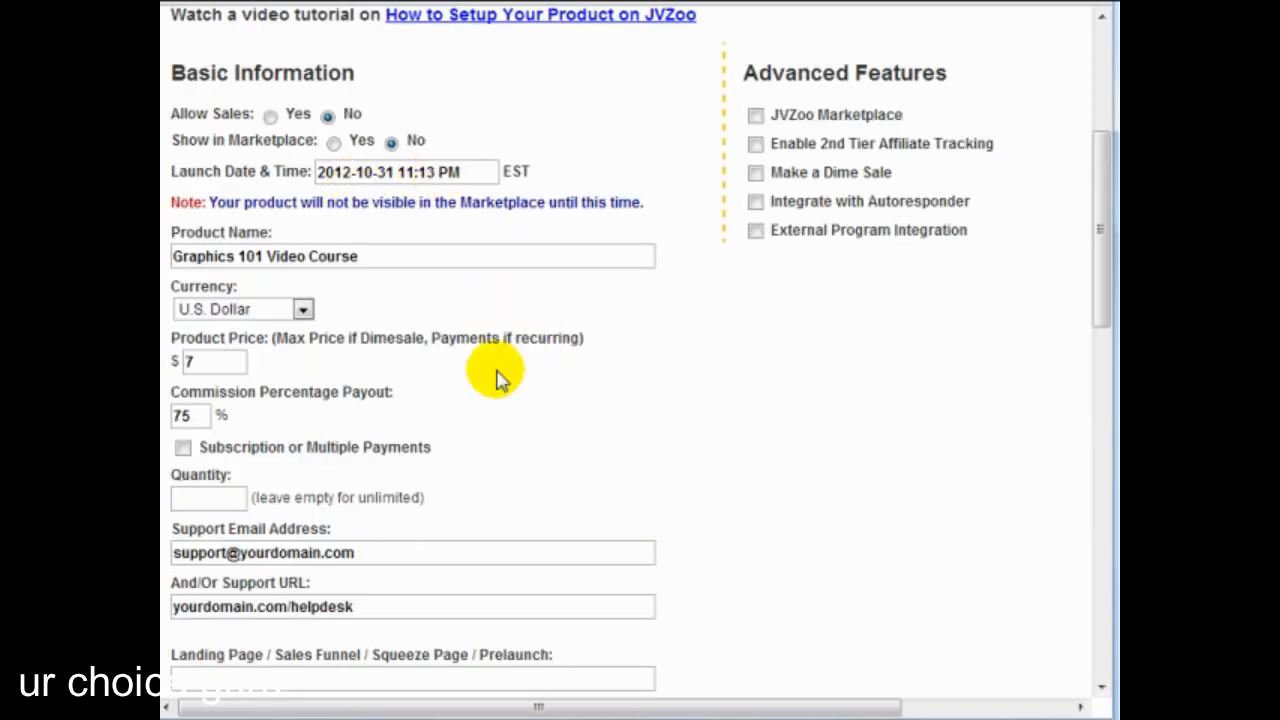
{"action": "scroll", "coordinate": [545, 425], "scroll_direction": "down", "scroll_amount": 4}
{"action": "scroll", "coordinate": [543, 225], "scroll_direction": "up", "scroll_amount": 1}
{"action": "left_click", "coordinate": [530, 317]}
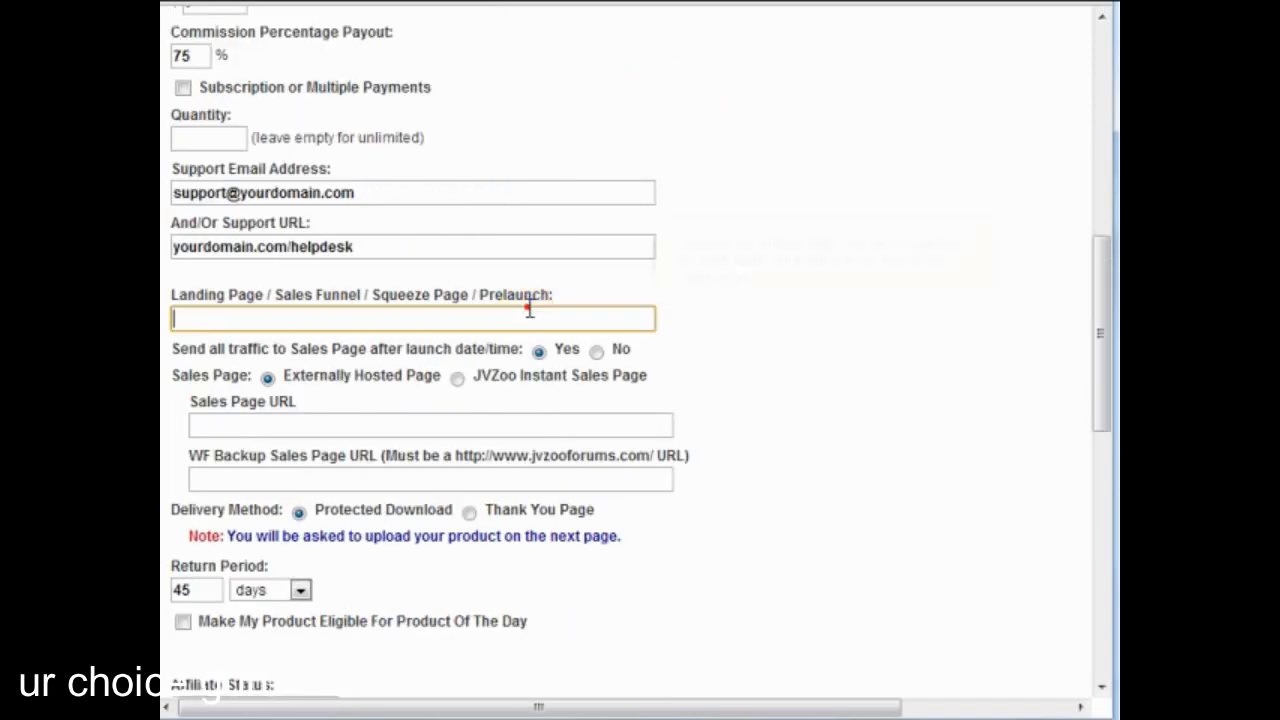
{"action": "left_click", "coordinate": [509, 422]}
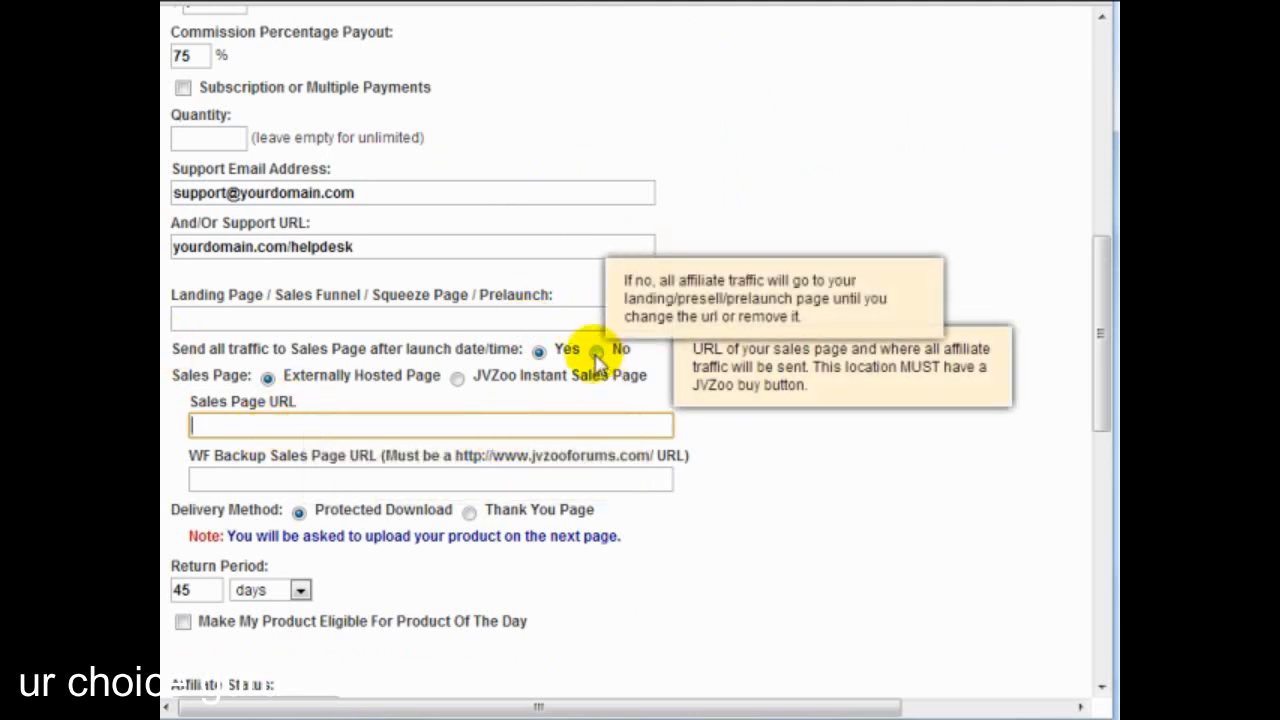
{"action": "left_click", "coordinate": [595, 352]}
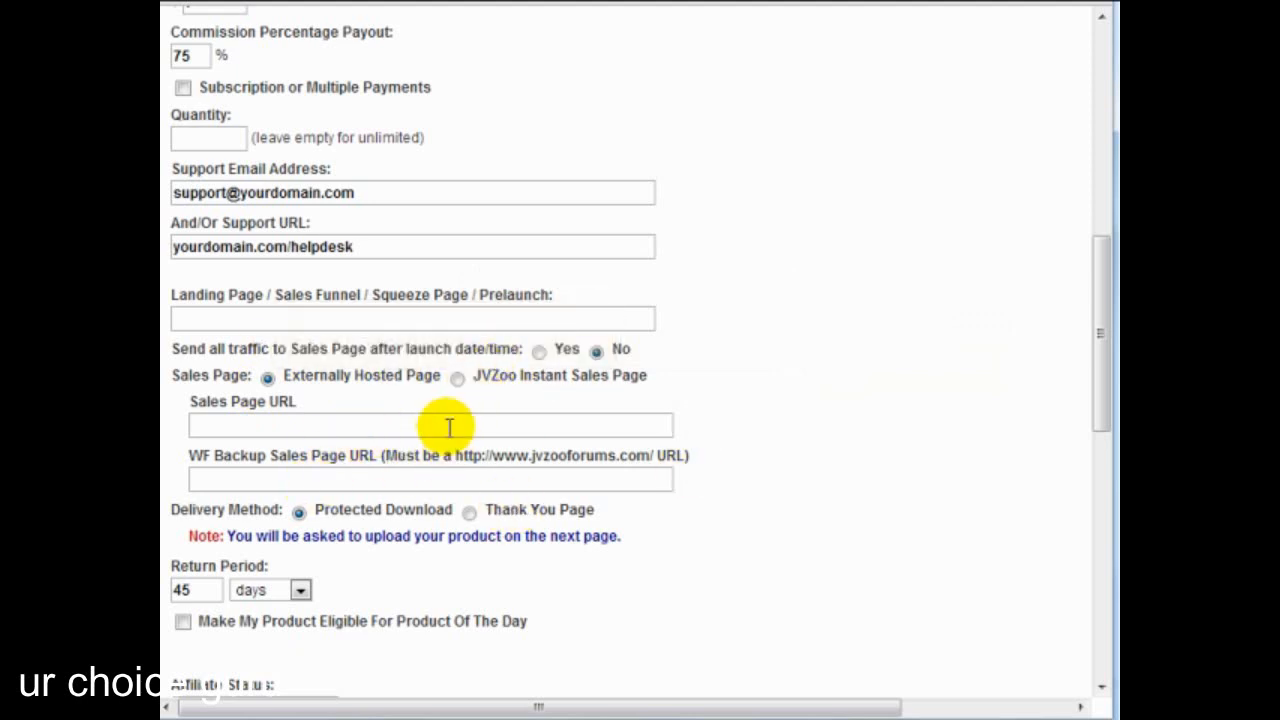
{"action": "left_click", "coordinate": [278, 424]}
{"action": "left_click", "coordinate": [325, 478]}
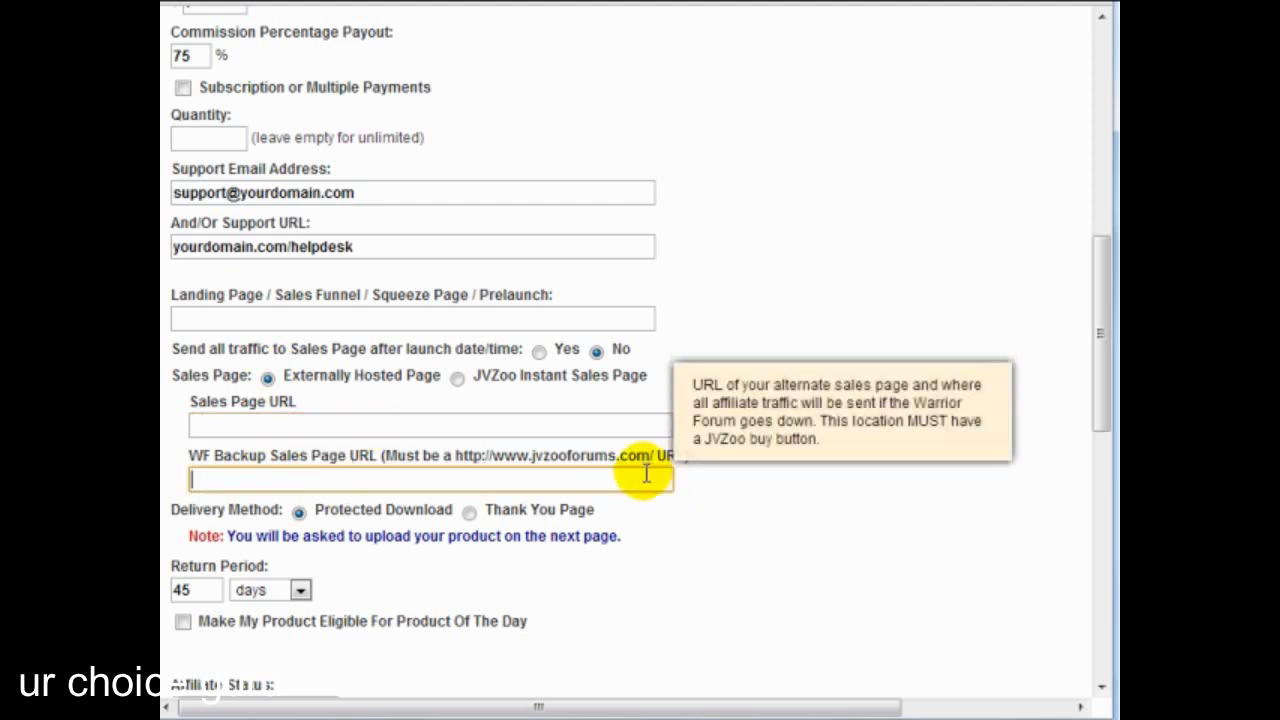
{"action": "left_click", "coordinate": [455, 428]}
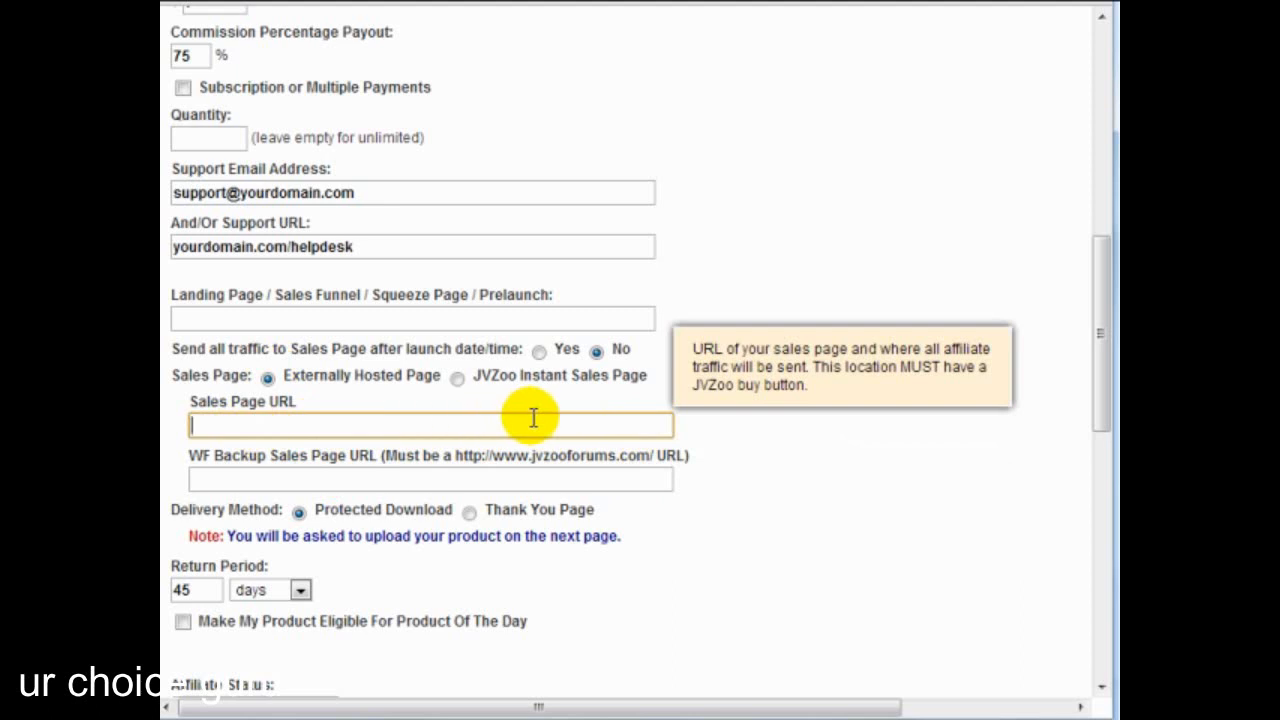
{"action": "left_click", "coordinate": [212, 478]}
{"action": "left_click", "coordinate": [451, 422]}
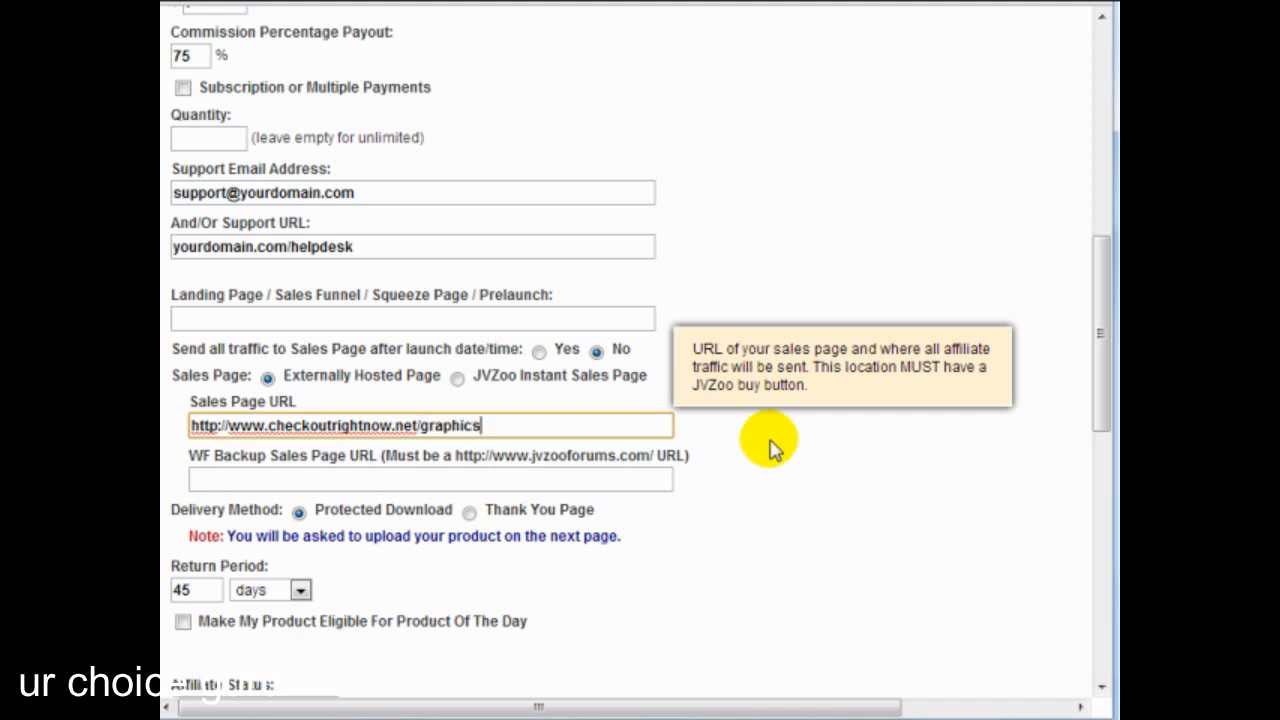
{"action": "key", "text": "ctrl+a"}
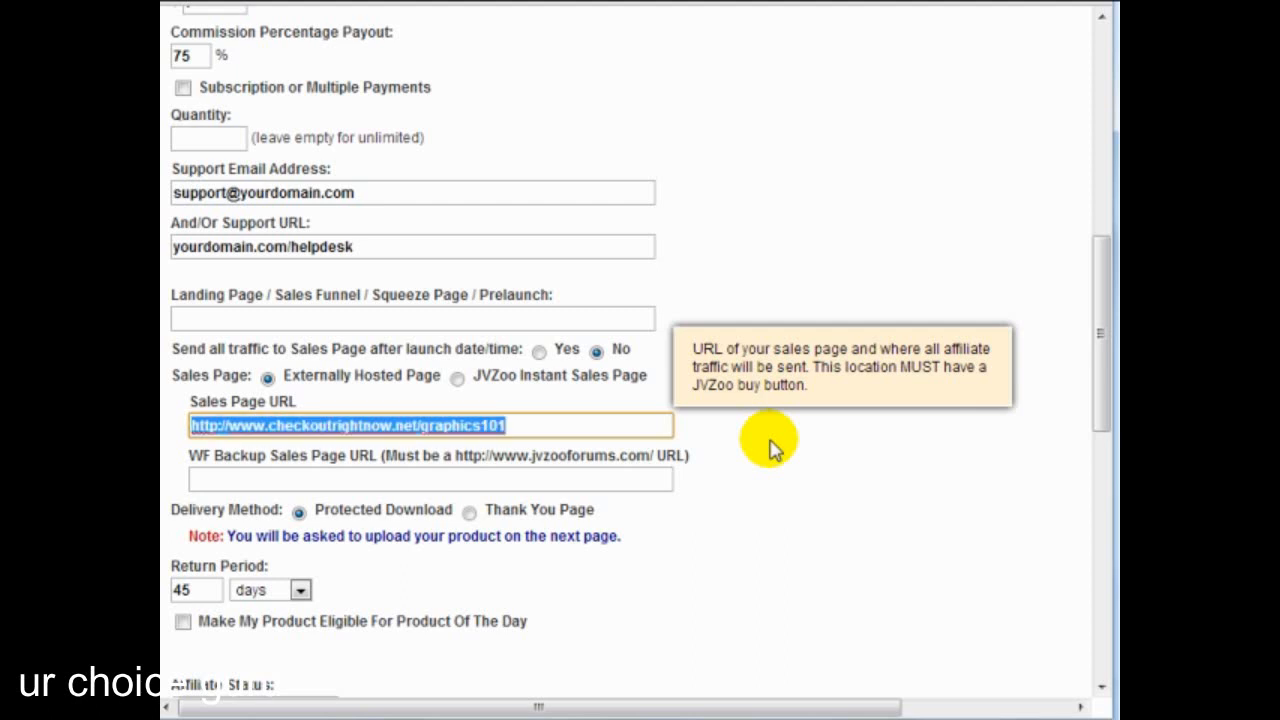
{"action": "left_click", "coordinate": [316, 426]}
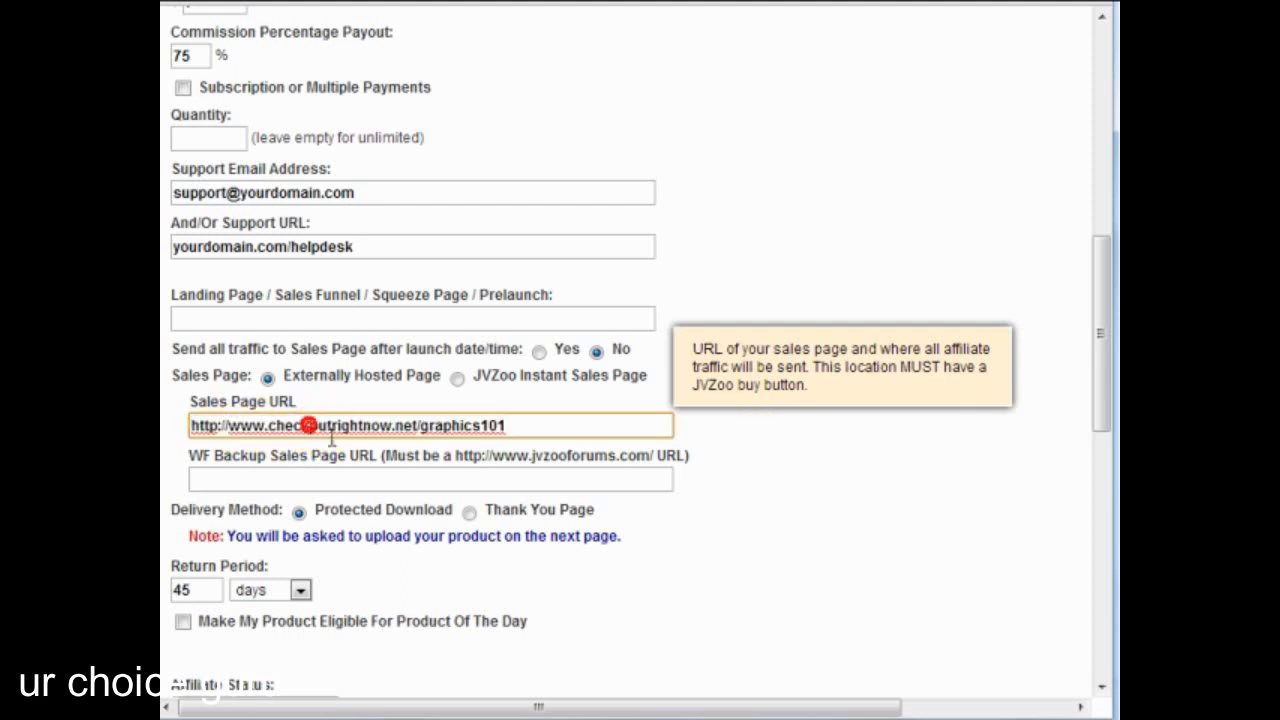
{"action": "type", "text": "this"}
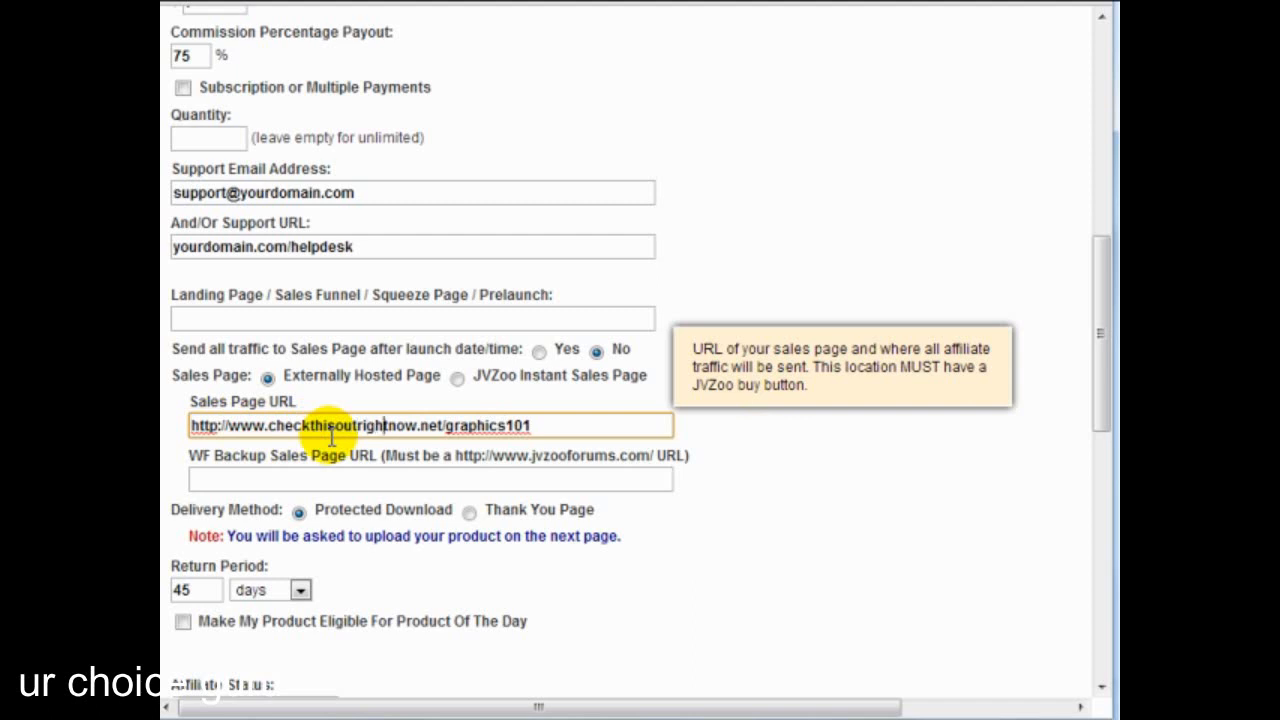
{"action": "key", "text": "ctrl+a"}
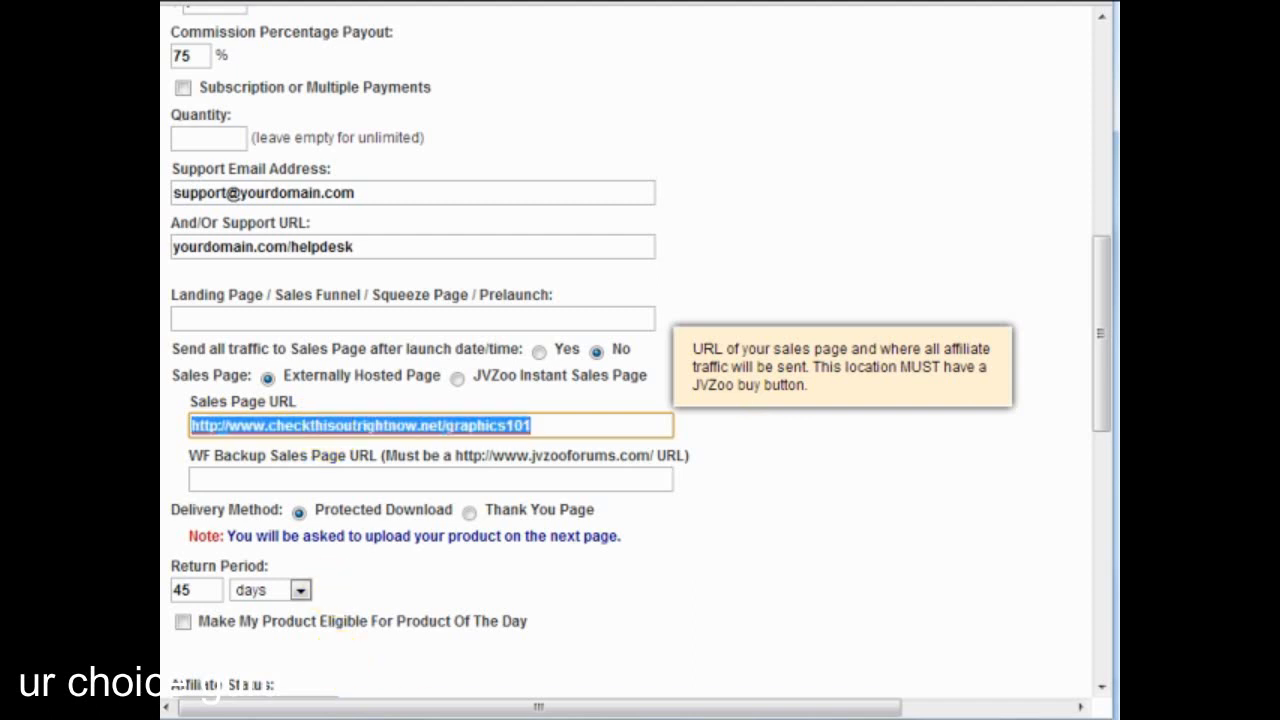
{"action": "left_click", "coordinate": [397, 718]}
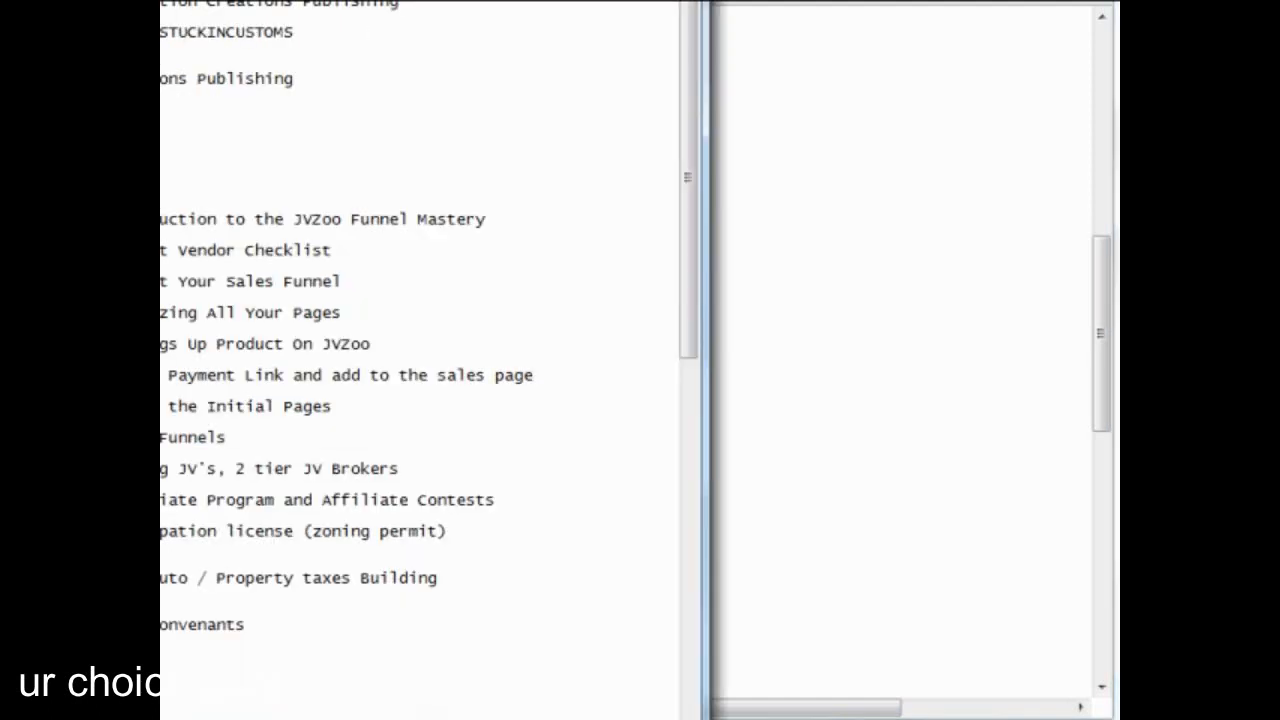
{"action": "left_click", "coordinate": [397, 718]}
{"action": "left_click", "coordinate": [368, 478]}
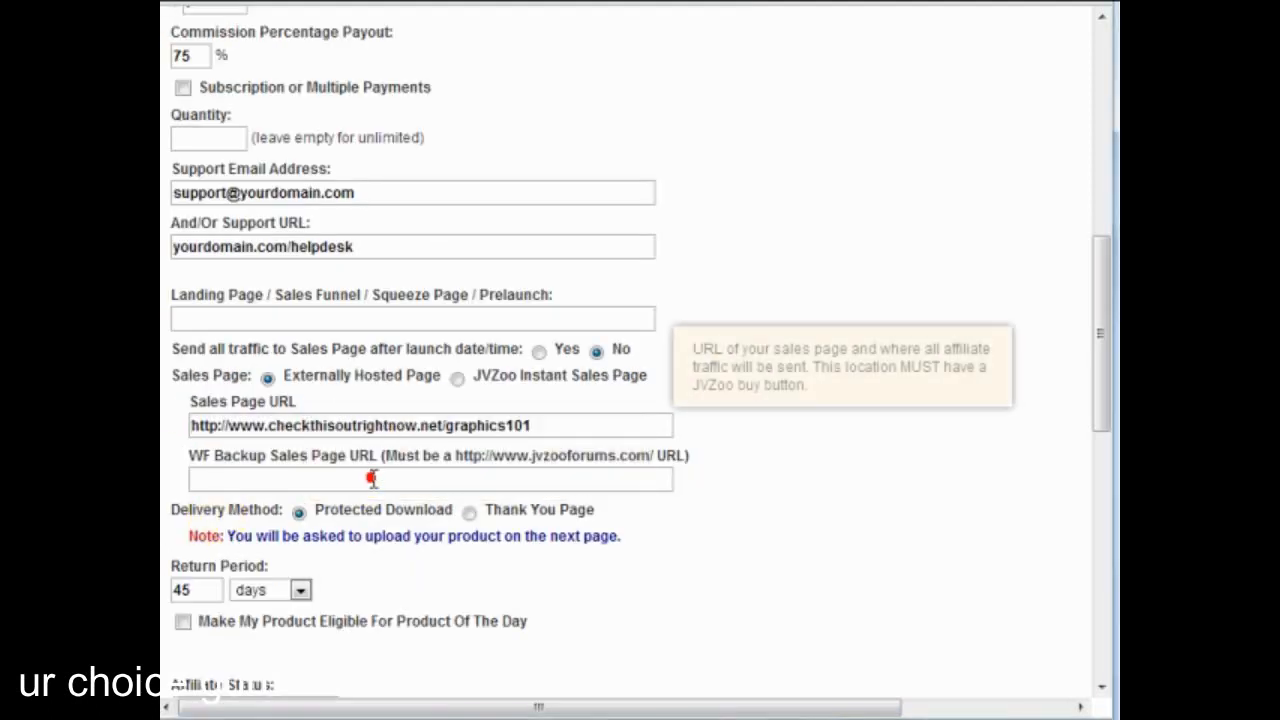
{"action": "left_click", "coordinate": [350, 477]}
{"action": "scroll", "coordinate": [340, 558], "scroll_direction": "down", "scroll_amount": 3}
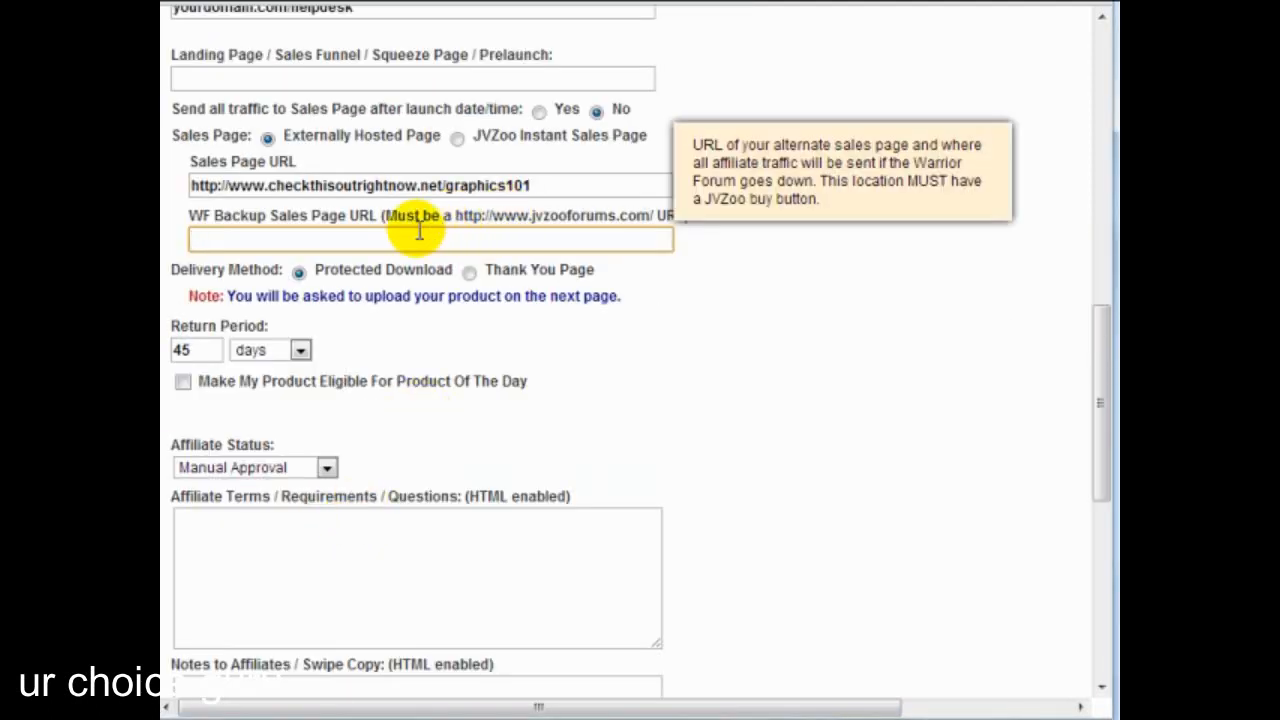
Choose Thank You Page delivery and paste the graphics101 sales page URL as the download page base
{"action": "left_click", "coordinate": [470, 272]}
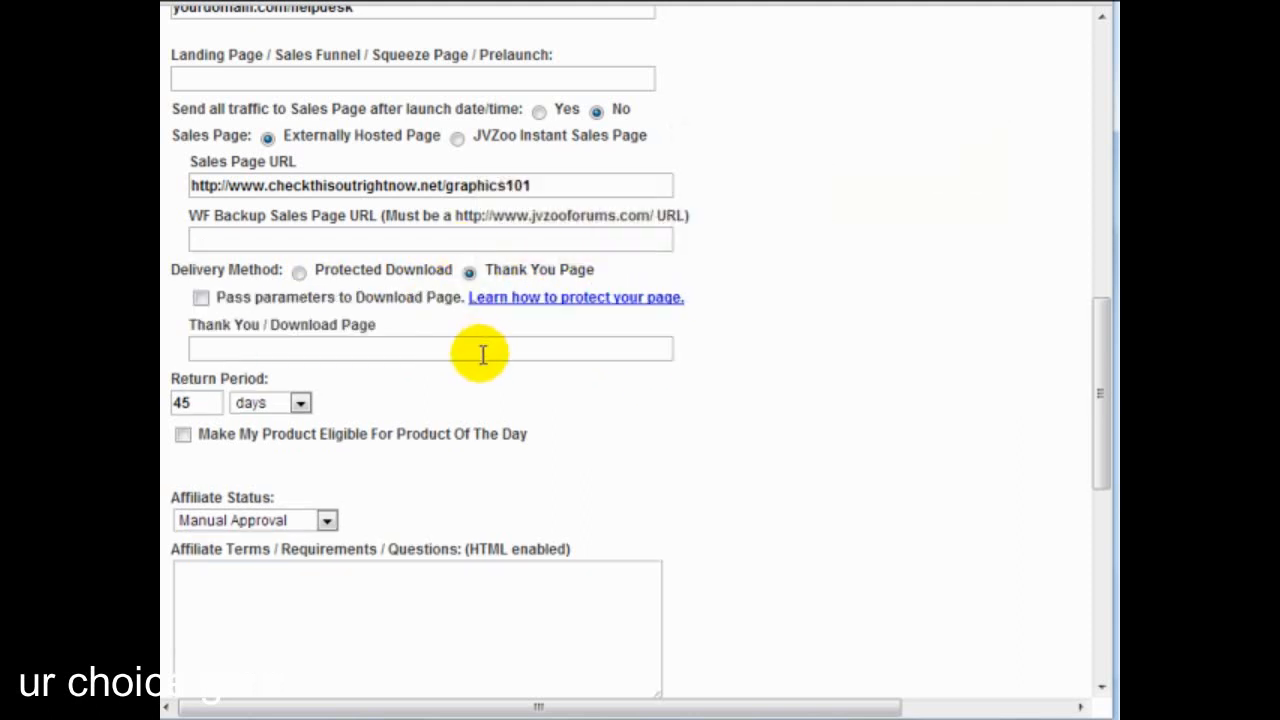
{"action": "triple_click", "coordinate": [490, 185]}
{"action": "key", "text": "ctrl+c"}
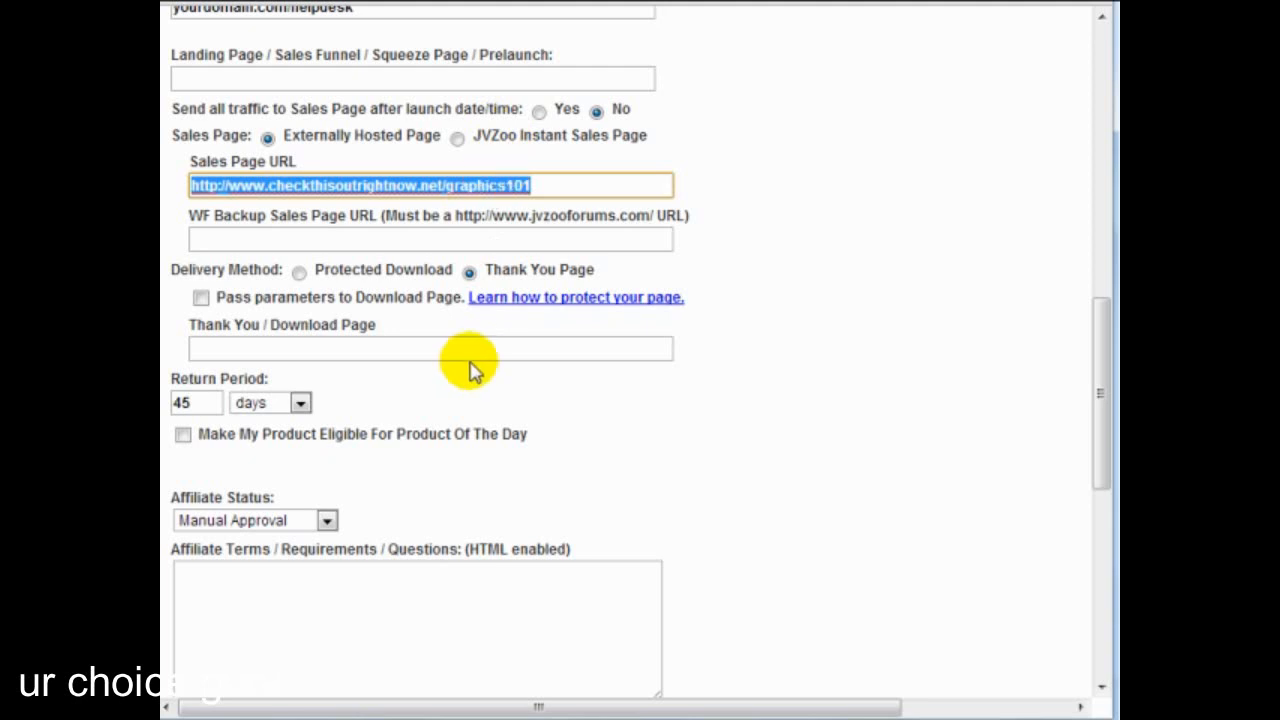
{"action": "left_click", "coordinate": [471, 348]}
{"action": "key", "text": "ctrl+v"}
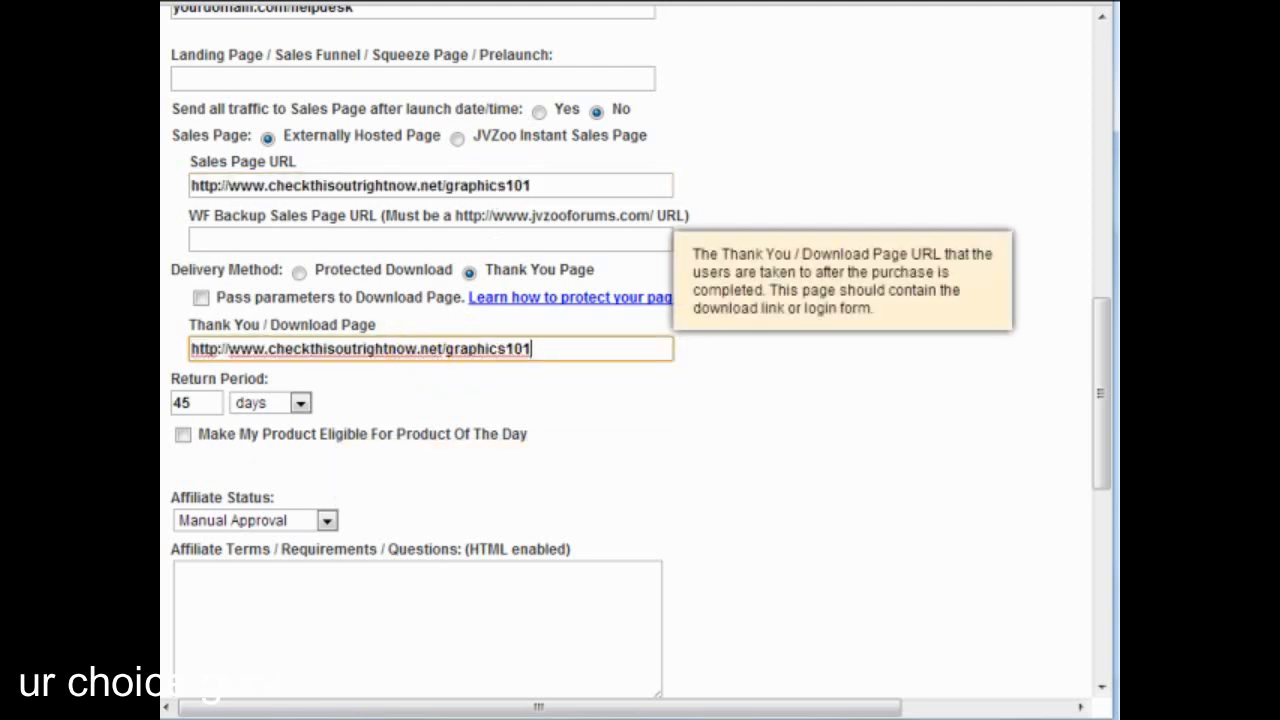
{"action": "left_click", "coordinate": [309, 678]}
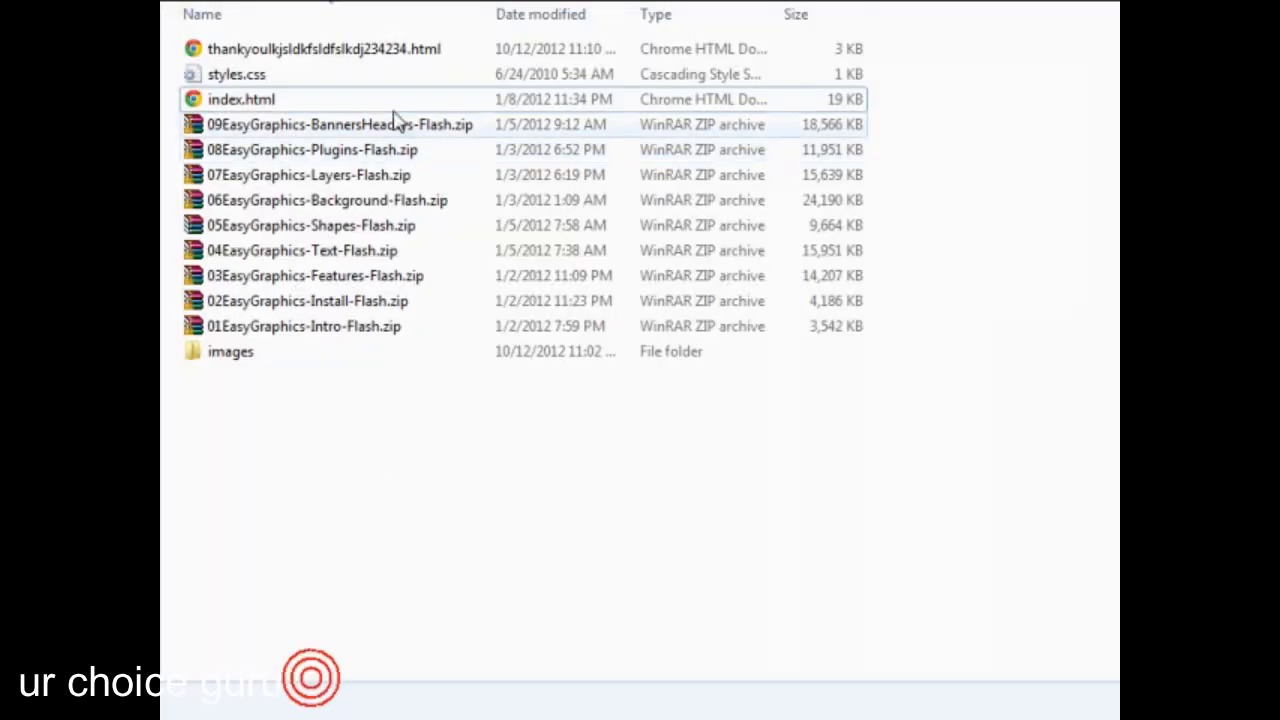
{"action": "left_click", "coordinate": [395, 60]}
{"action": "left_click", "coordinate": [425, 56]}
{"action": "key", "text": "ctrl+c"}
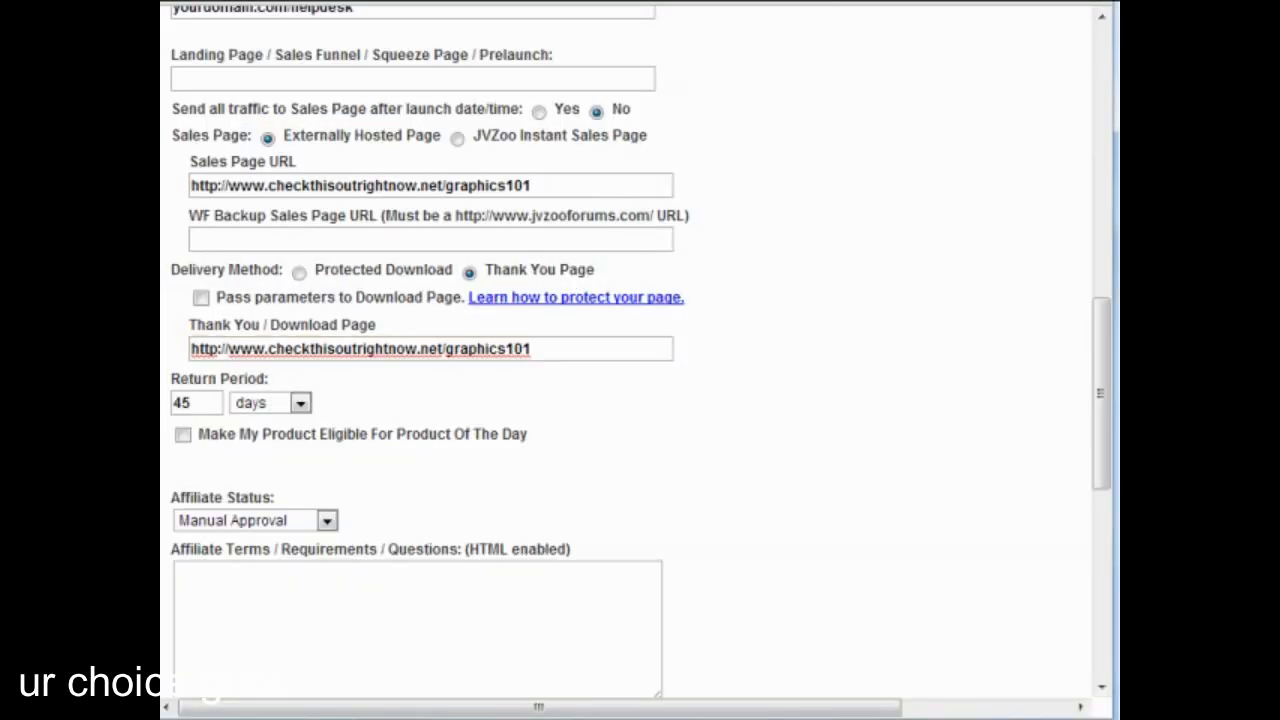
{"action": "left_click", "coordinate": [558, 348]}
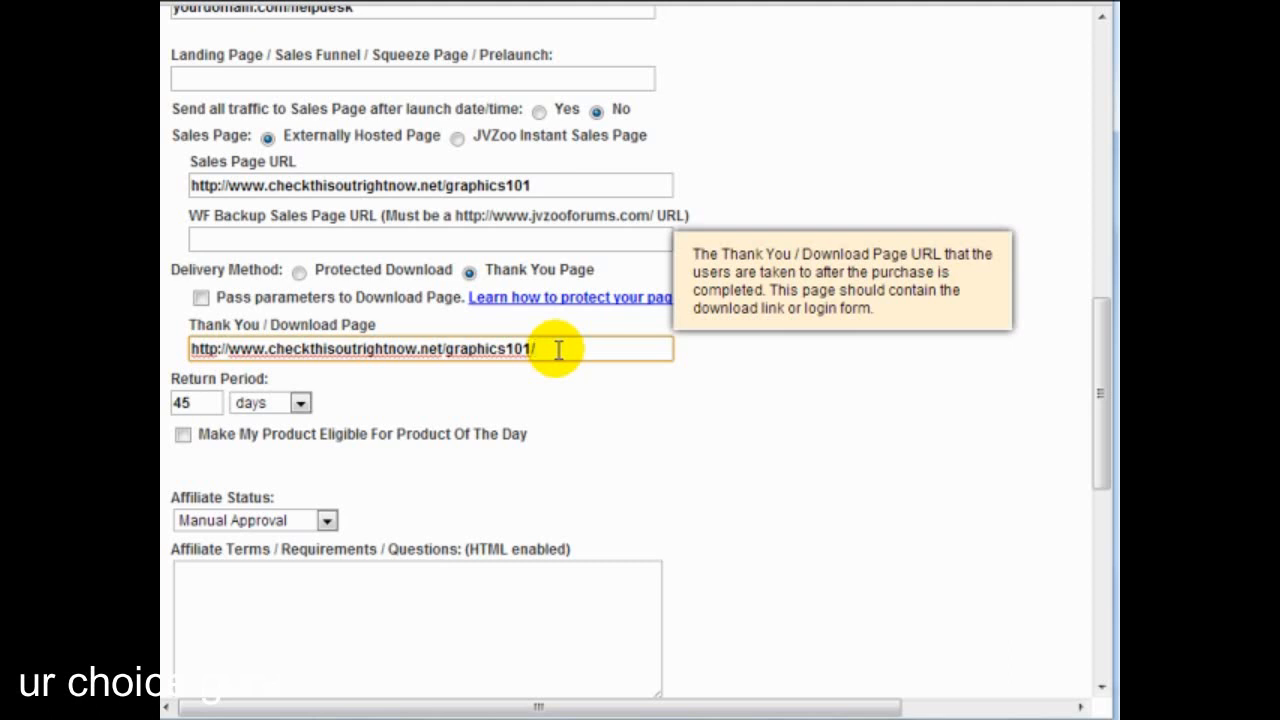
{"action": "key", "text": "ctrl+v"}
{"action": "key", "text": "Home"}
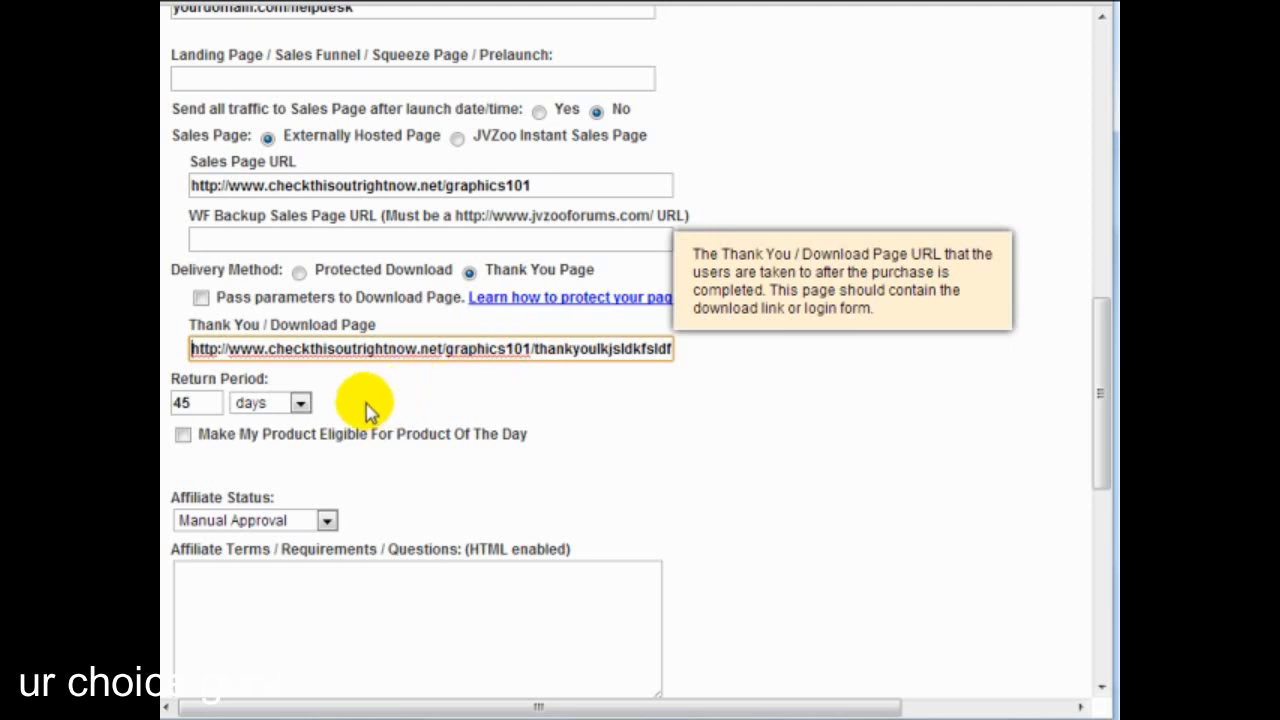
Tick 'Make My Product Eligible For Product Of The Day' and move through the affiliate text boxes
{"action": "scroll", "coordinate": [370, 412], "scroll_direction": "down", "scroll_amount": 2}
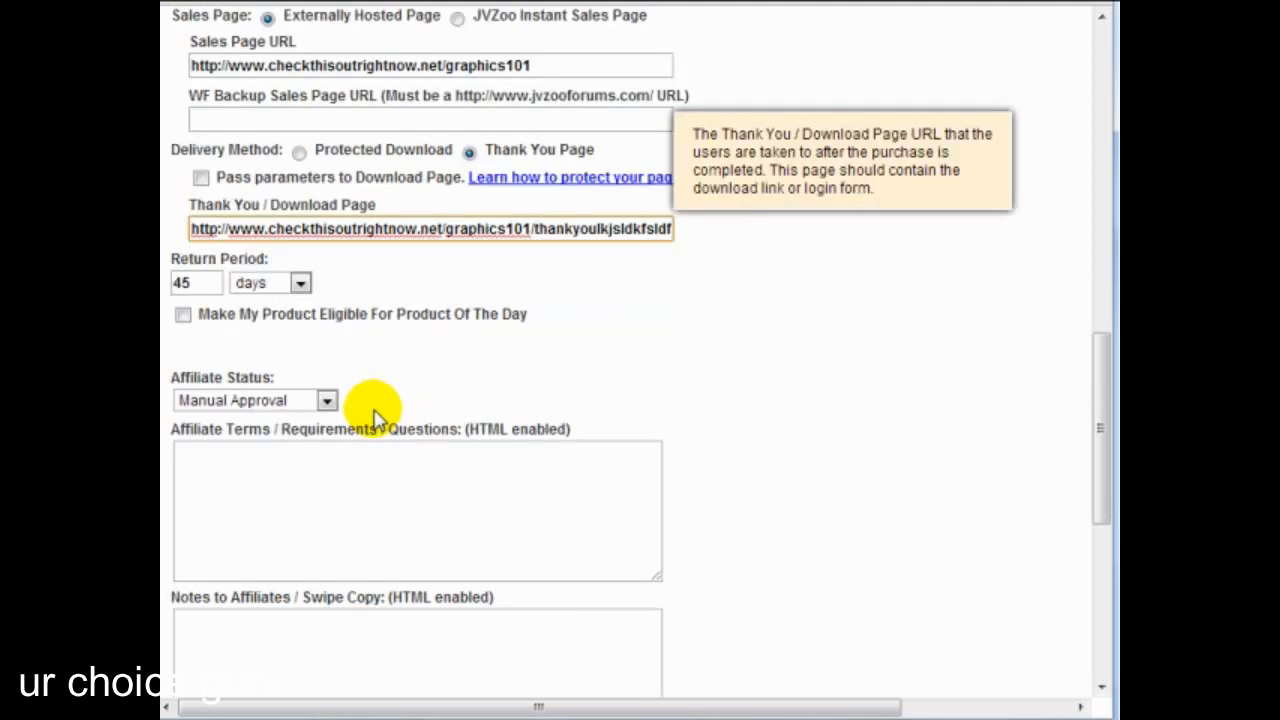
{"action": "left_click", "coordinate": [184, 318]}
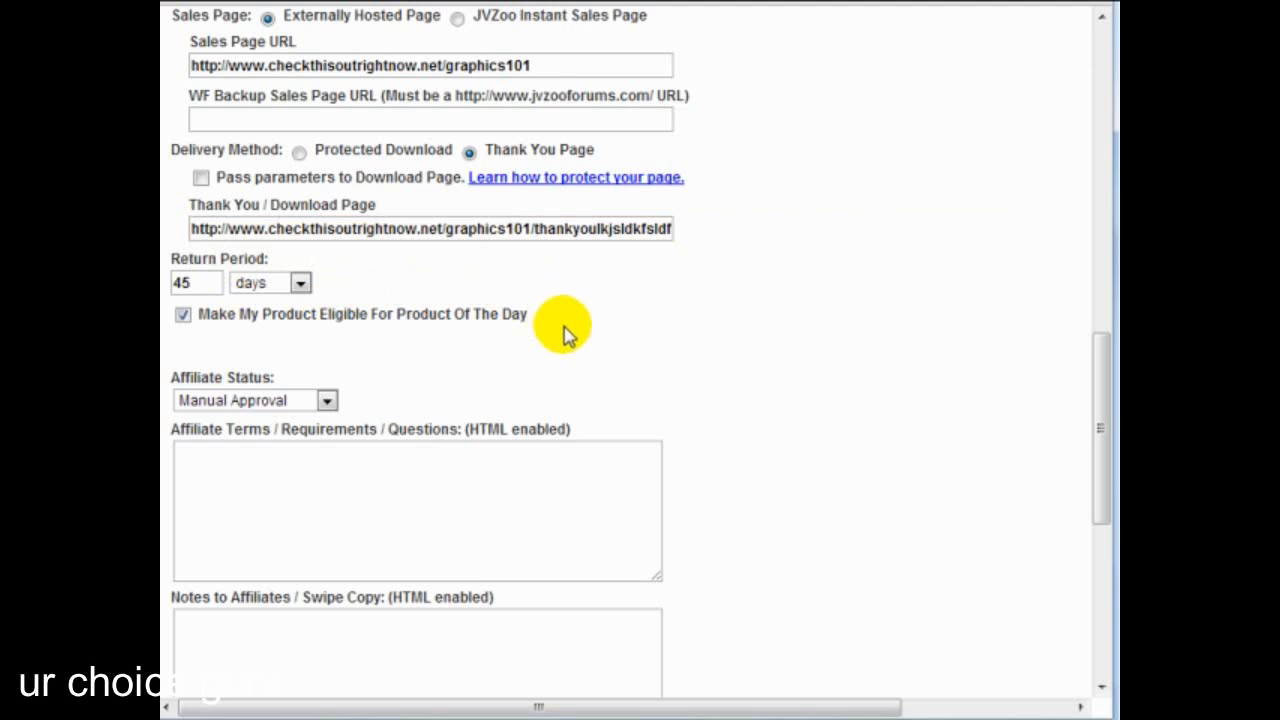
{"action": "scroll", "coordinate": [572, 355], "scroll_direction": "down", "scroll_amount": 2}
{"action": "left_click", "coordinate": [314, 331]}
{"action": "scroll", "coordinate": [314, 331], "scroll_direction": "down", "scroll_amount": 4}
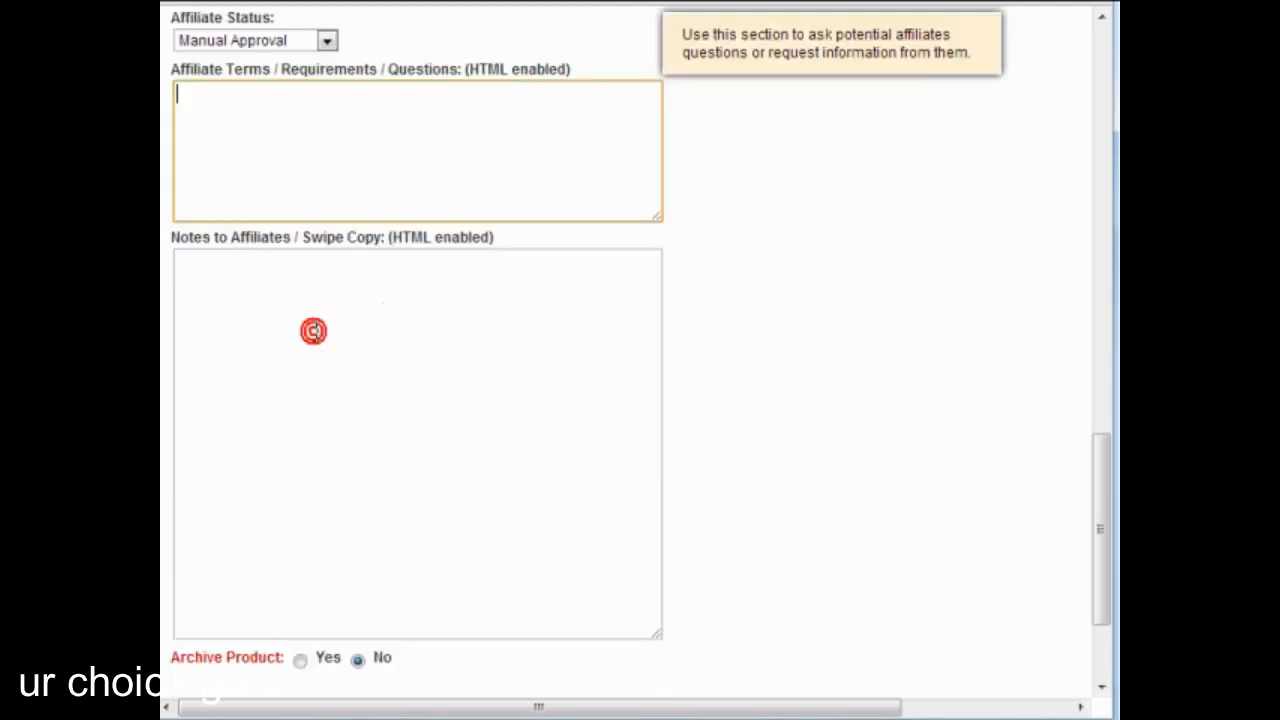
{"action": "left_click", "coordinate": [314, 329]}
Change Affiliate Status from Manual Approval to No Affiliates Allowed
{"action": "scroll", "coordinate": [466, 346], "scroll_direction": "down", "scroll_amount": 3}
{"action": "scroll", "coordinate": [581, 347], "scroll_direction": "up", "scroll_amount": 6}
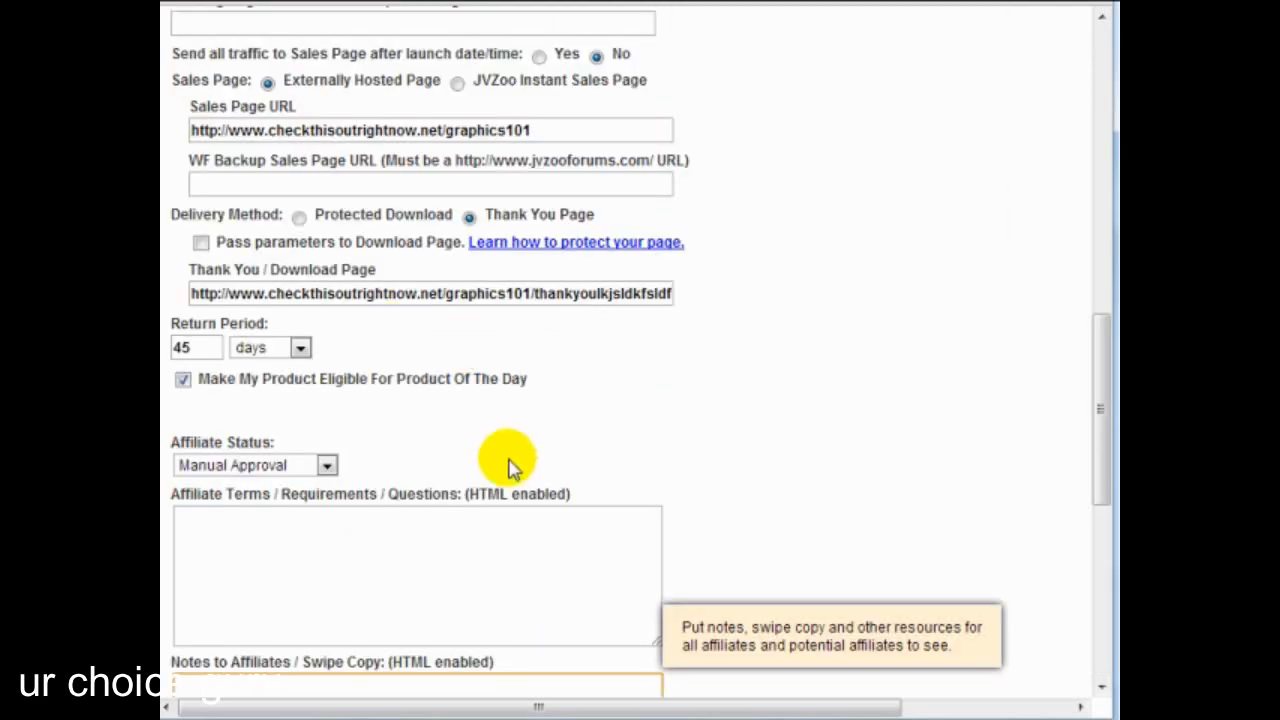
{"action": "scroll", "coordinate": [505, 400], "scroll_direction": "down", "scroll_amount": 4}
{"action": "left_click", "coordinate": [326, 106]}
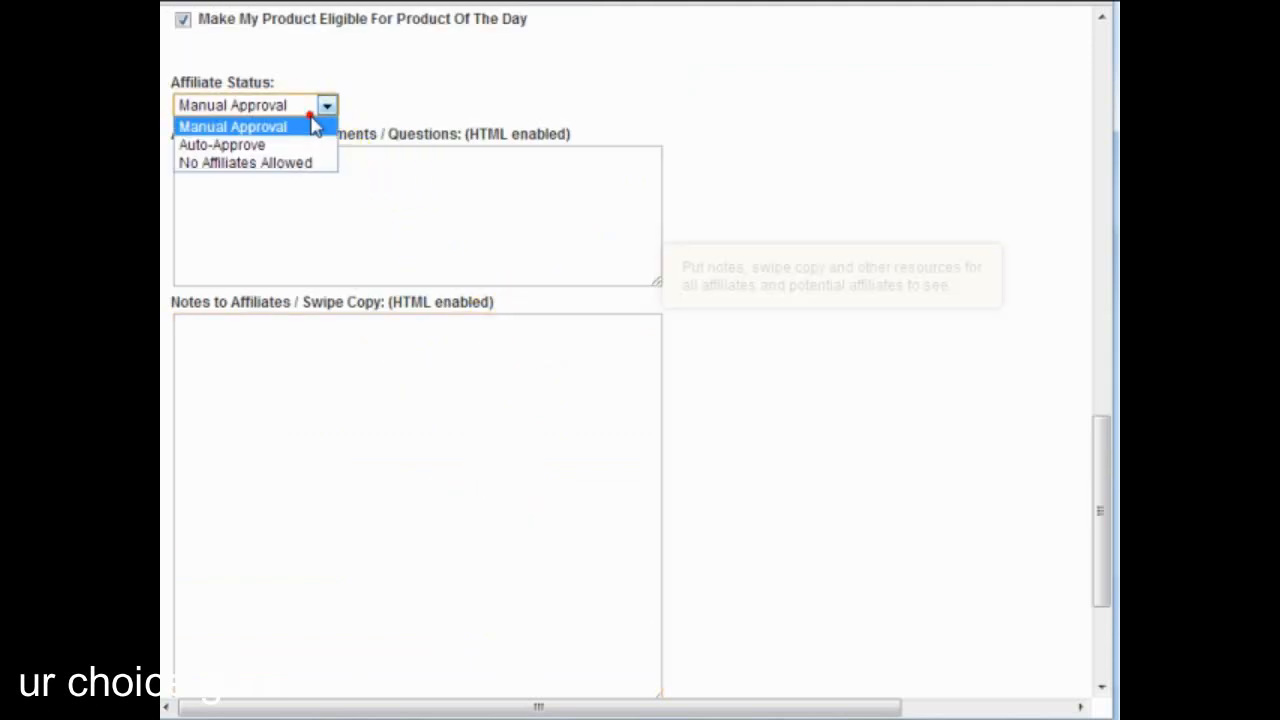
{"action": "left_click", "coordinate": [292, 162]}
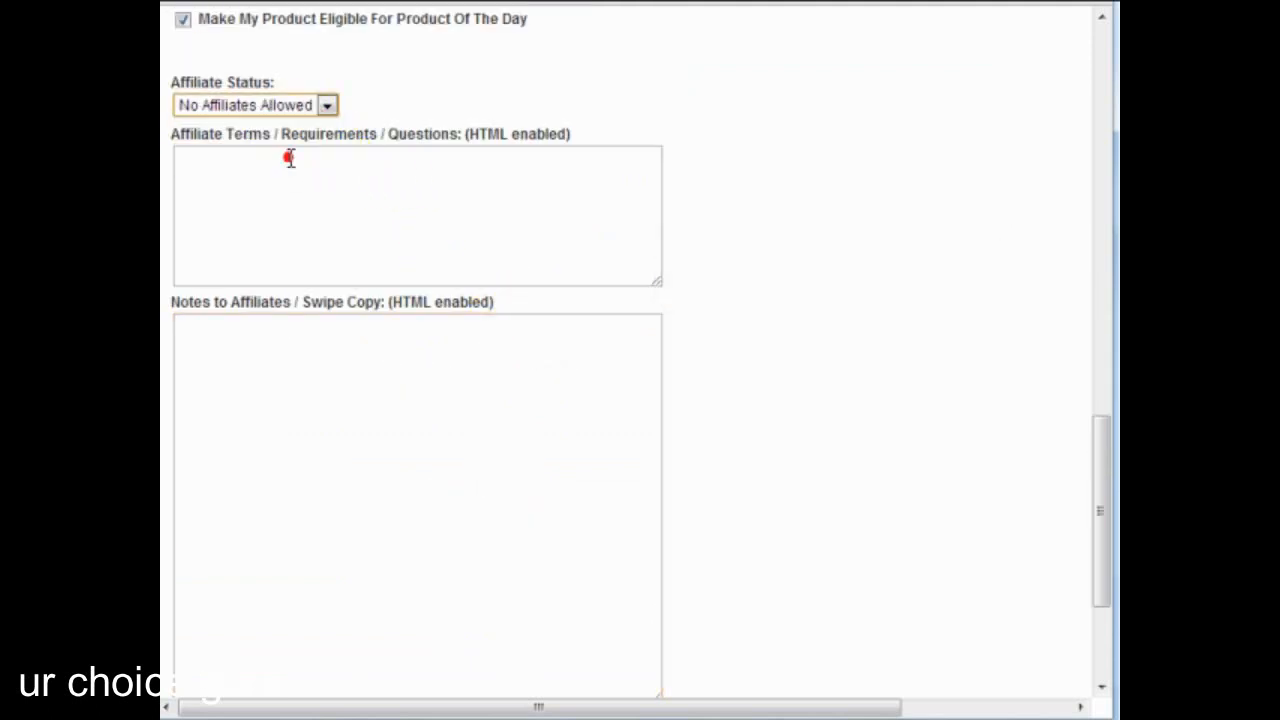
{"action": "left_click", "coordinate": [391, 243]}
{"action": "scroll", "coordinate": [806, 300], "scroll_direction": "up", "scroll_amount": 6}
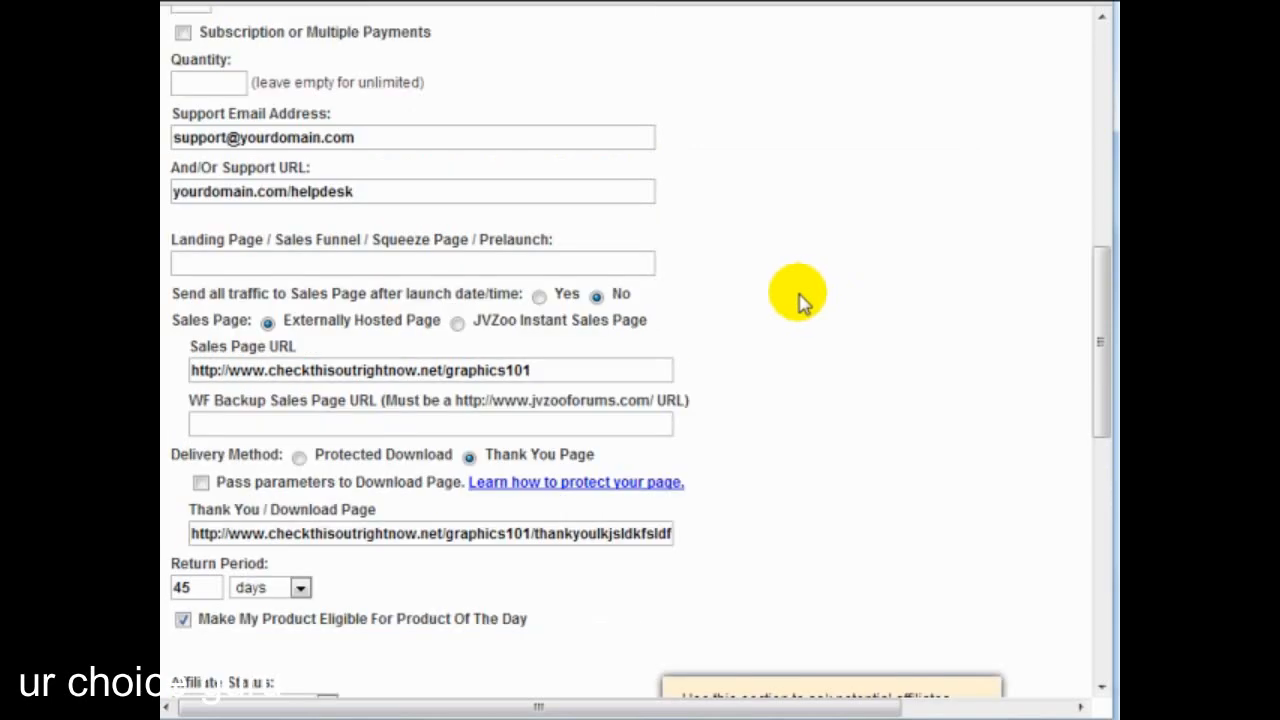
{"action": "scroll", "coordinate": [780, 305], "scroll_direction": "down", "scroll_amount": 8}
{"action": "scroll", "coordinate": [700, 316], "scroll_direction": "up", "scroll_amount": 3}
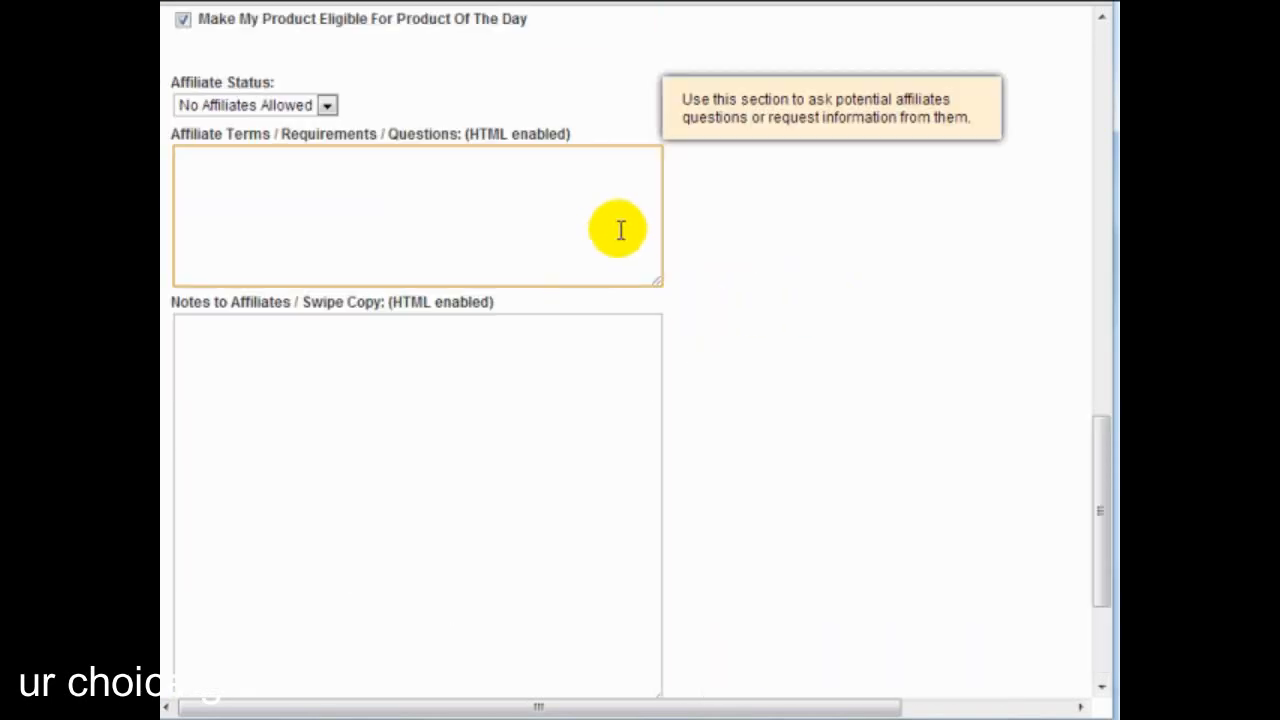
{"action": "scroll", "coordinate": [617, 229], "scroll_direction": "up", "scroll_amount": 10}
{"action": "scroll", "coordinate": [694, 246], "scroll_direction": "up", "scroll_amount": 2}
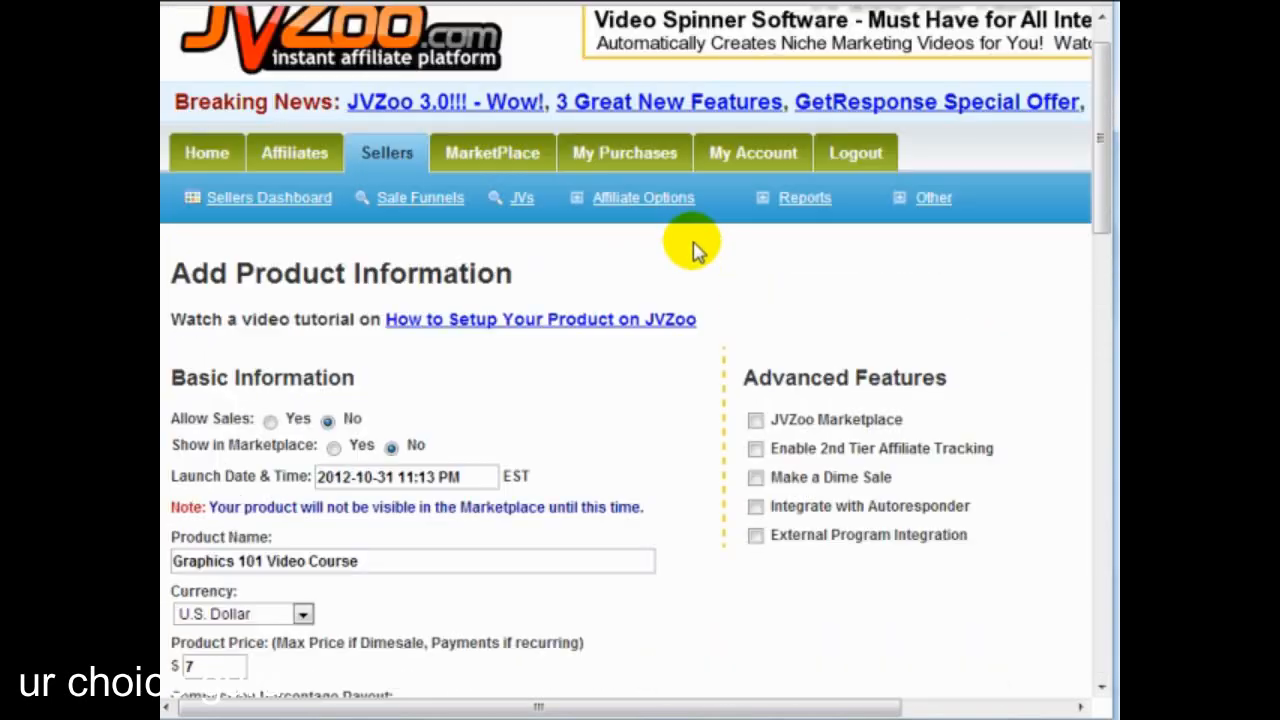
{"action": "scroll", "coordinate": [694, 246], "scroll_direction": "down", "scroll_amount": 2}
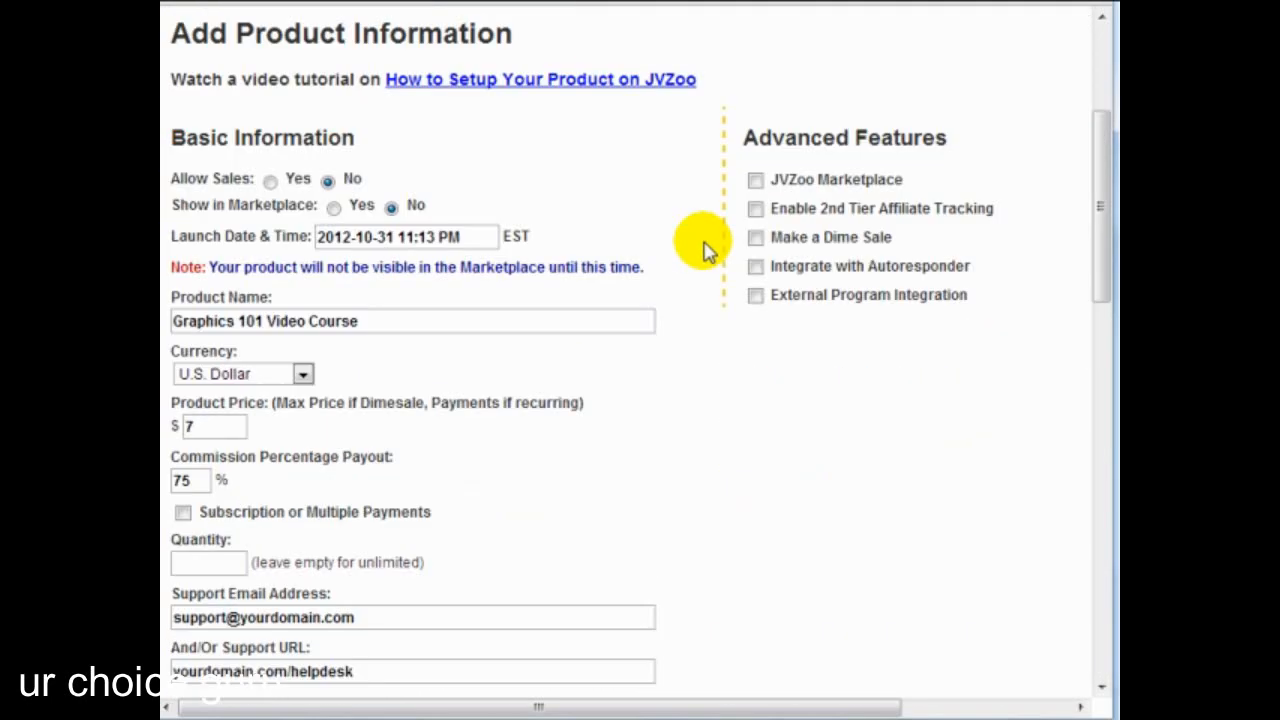
{"action": "left_click", "coordinate": [755, 181]}
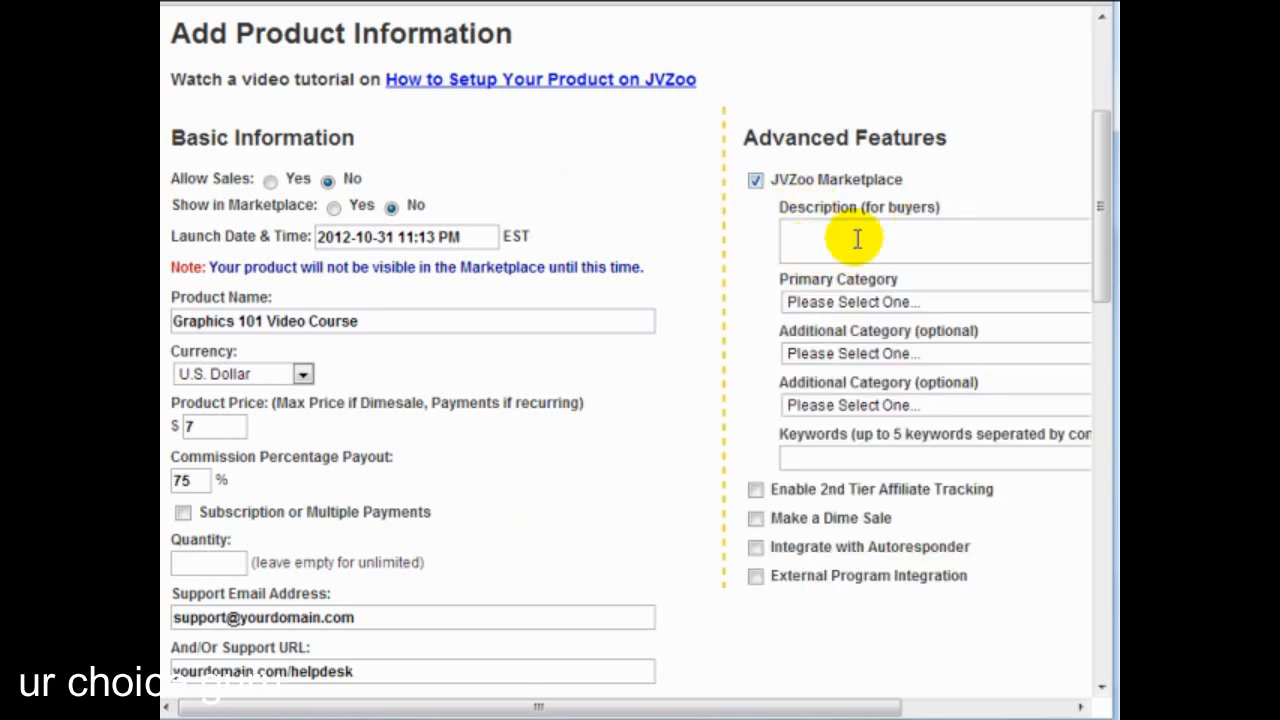
{"action": "left_click", "coordinate": [857, 238]}
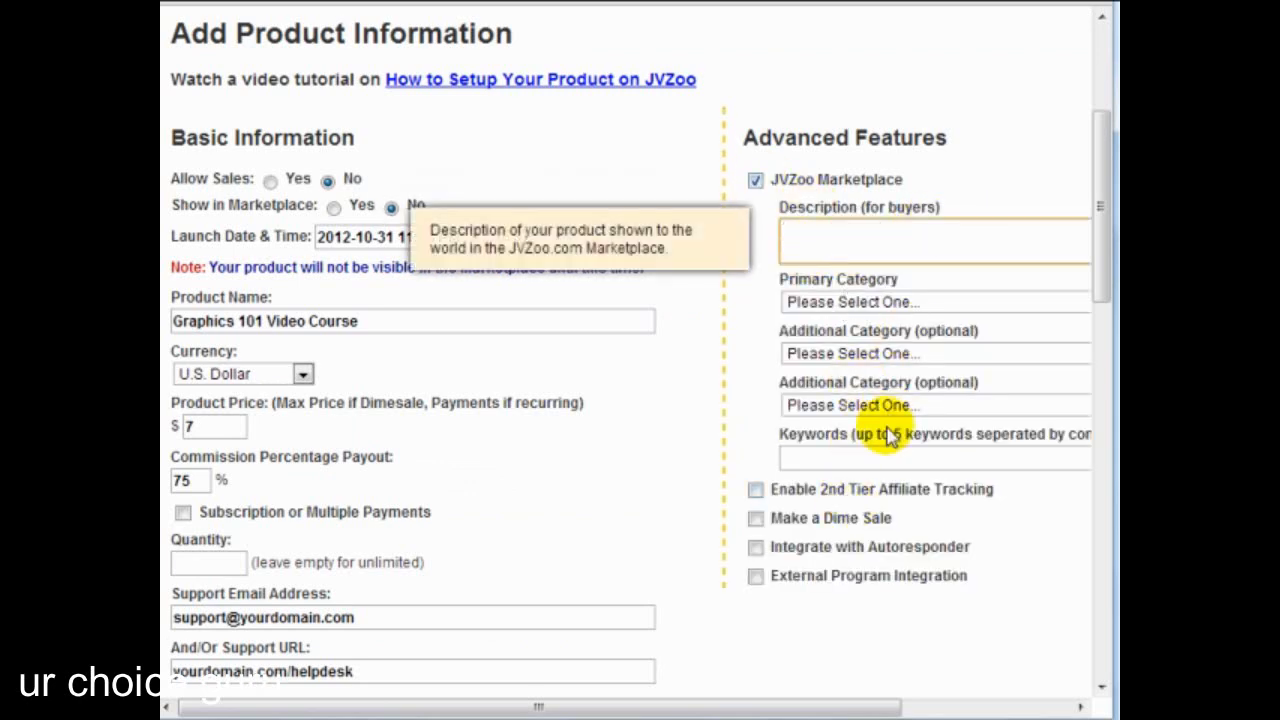
{"action": "scroll", "coordinate": [890, 437], "scroll_direction": "down", "scroll_amount": 1}
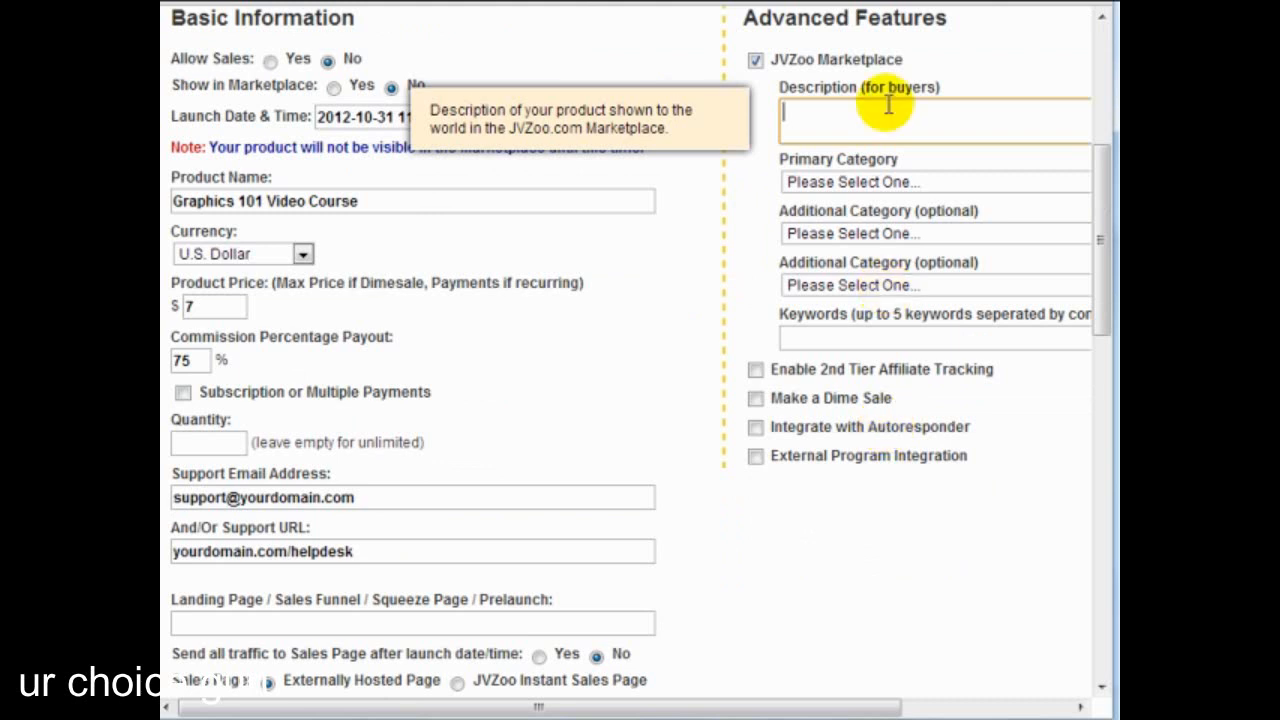
{"action": "left_click", "coordinate": [755, 63]}
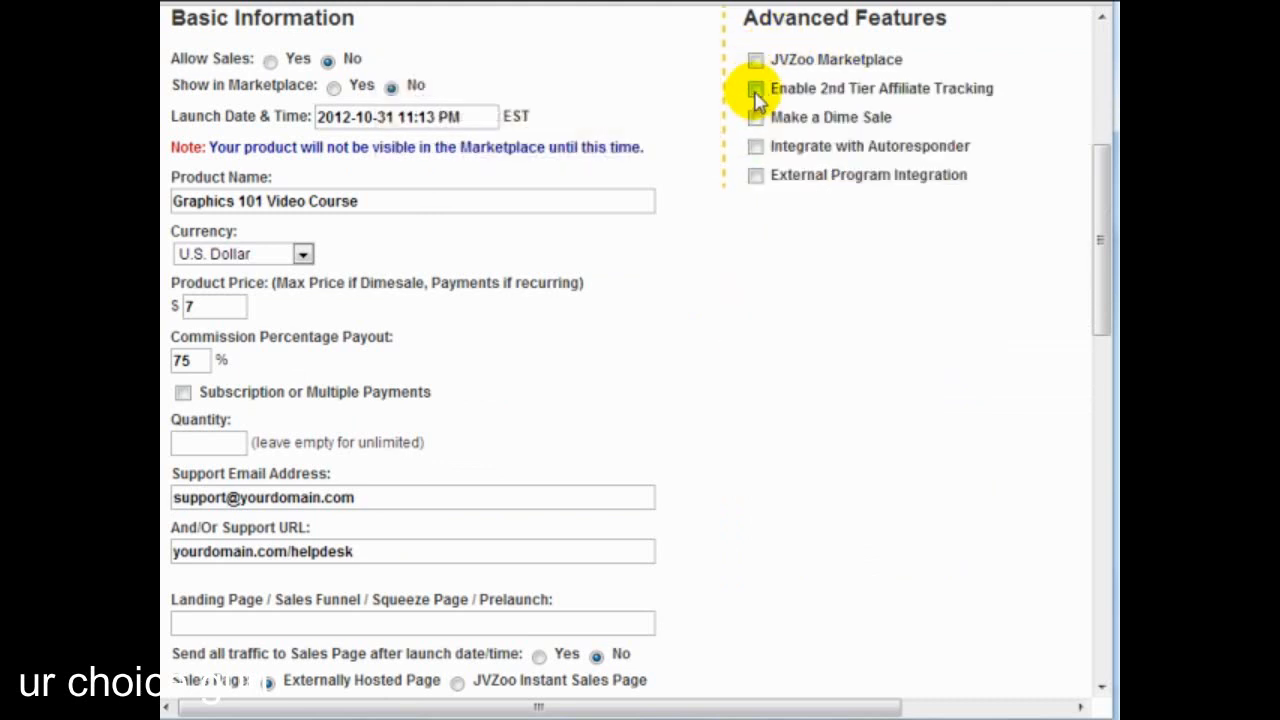
{"action": "left_click", "coordinate": [755, 117]}
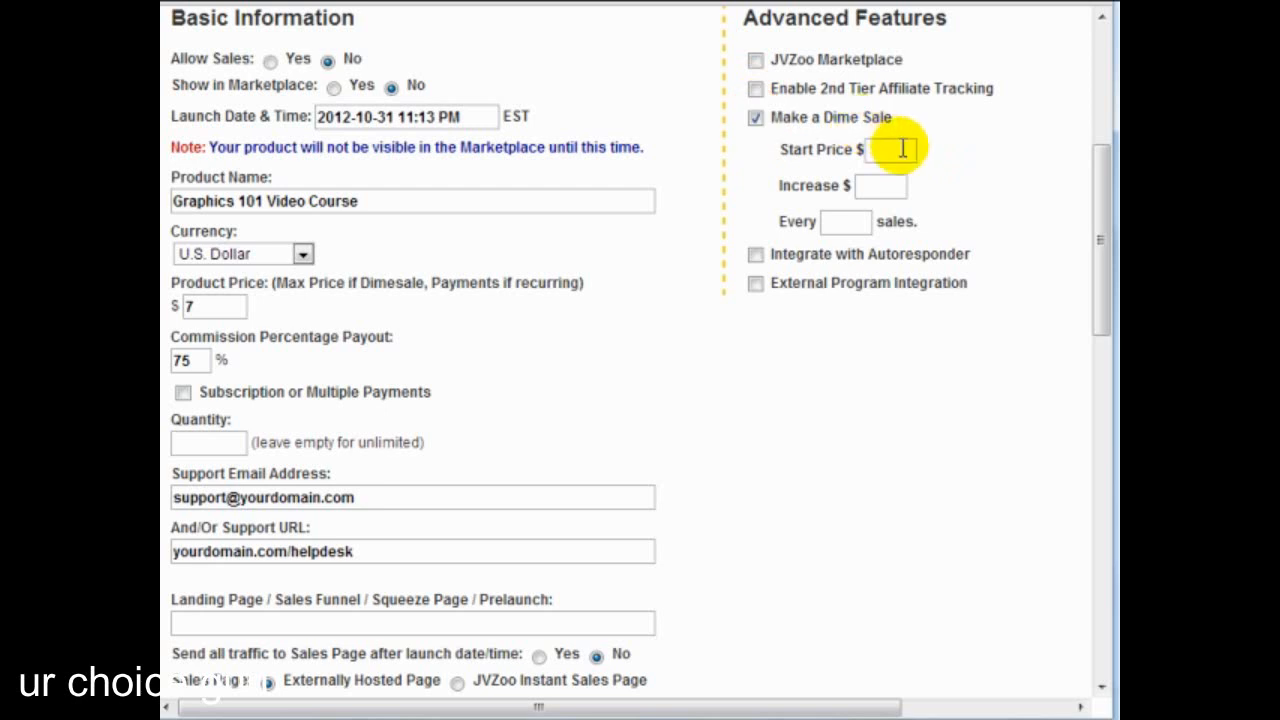
{"action": "left_click", "coordinate": [903, 148]}
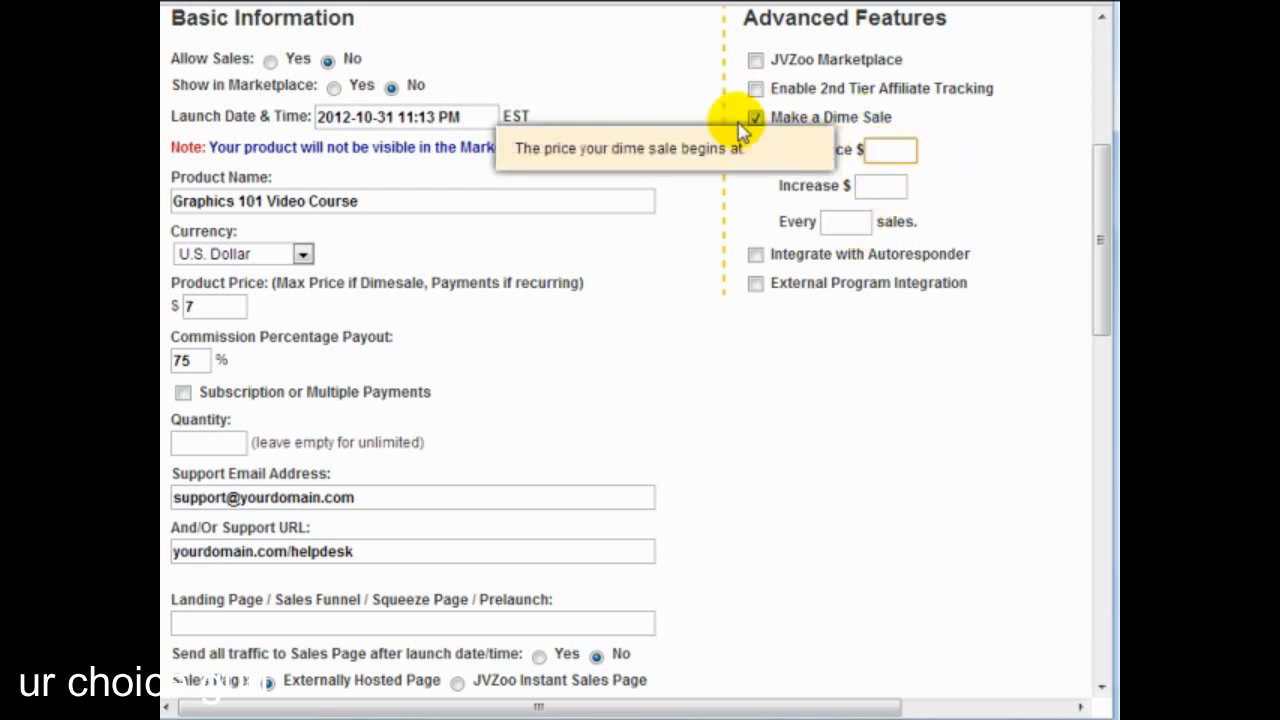
{"action": "left_click", "coordinate": [755, 118]}
{"action": "left_click", "coordinate": [755, 90]}
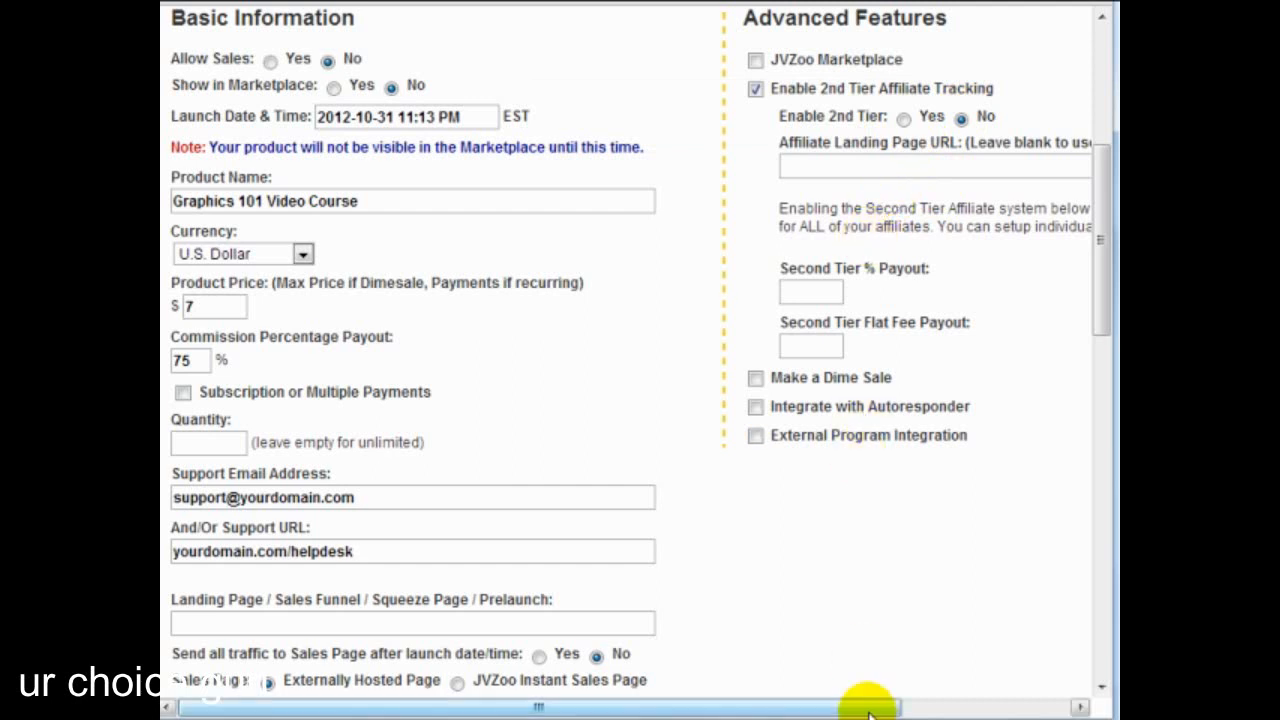
{"action": "mouse_move", "coordinate": [869, 711]}
{"action": "left_mouse_down"}
{"action": "mouse_move", "coordinate": [942, 710]}
{"action": "mouse_move", "coordinate": [868, 708]}
{"action": "left_mouse_up"}
{"action": "left_click", "coordinate": [753, 88]}
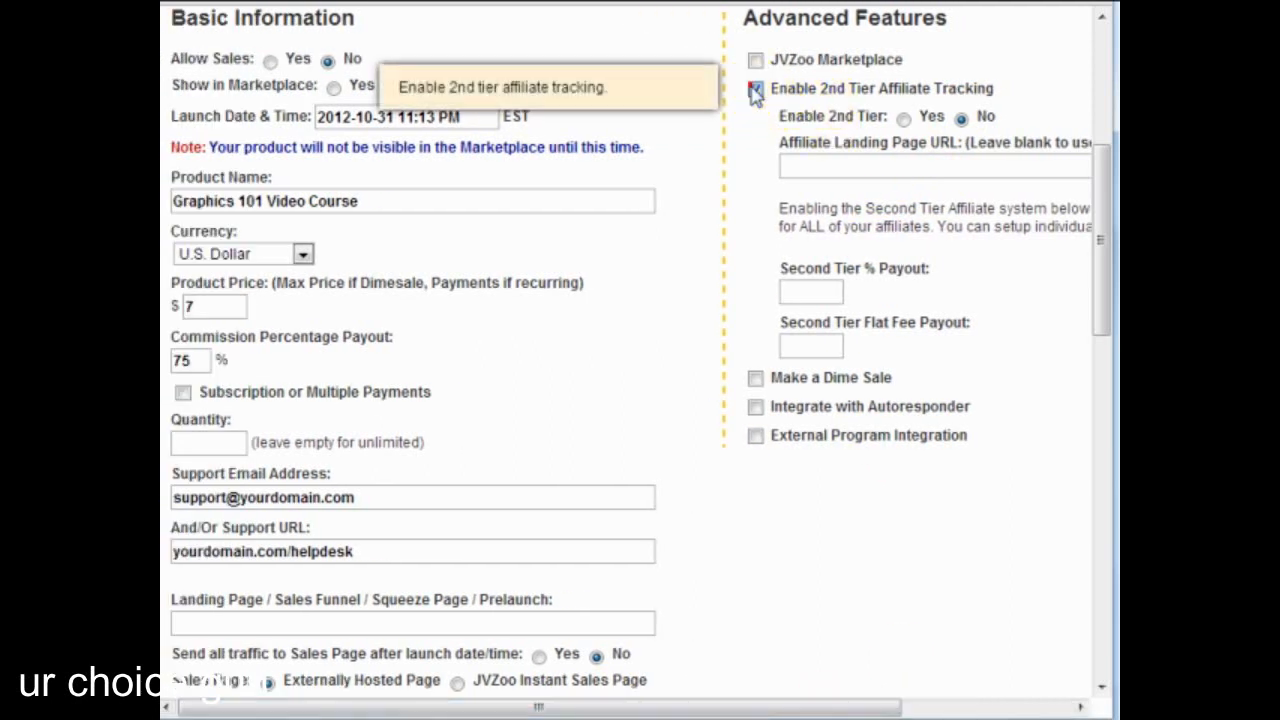
{"action": "left_click", "coordinate": [755, 89]}
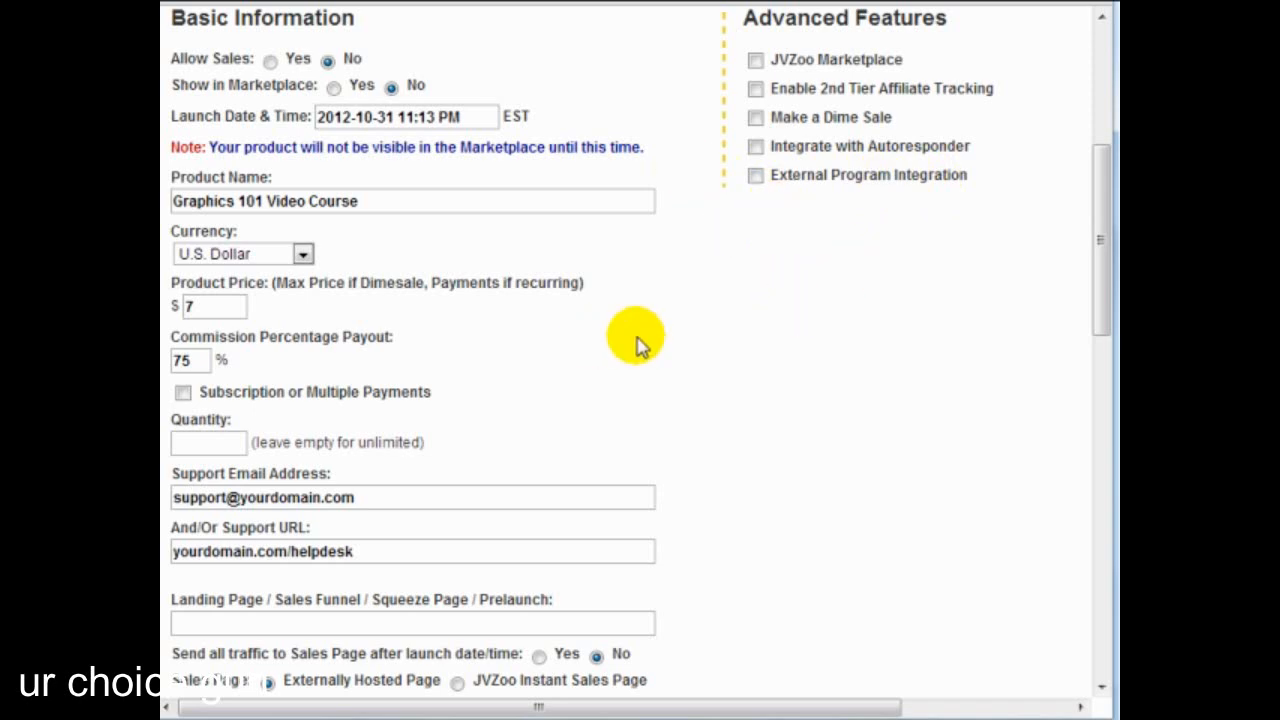
{"action": "scroll", "coordinate": [545, 258], "scroll_direction": "up", "scroll_amount": 4}
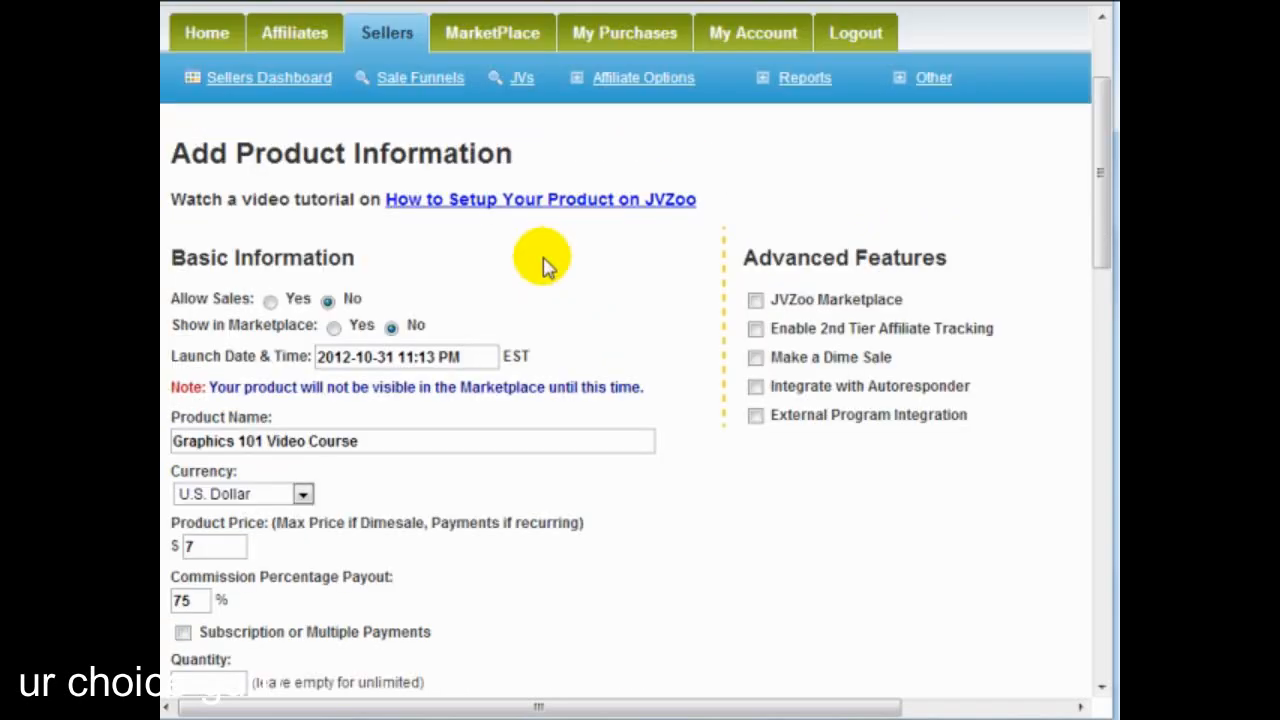
Save Graphics 101 Video Course and review its new Inactive row in the product list
{"action": "scroll", "coordinate": [545, 262], "scroll_direction": "down", "scroll_amount": 15}
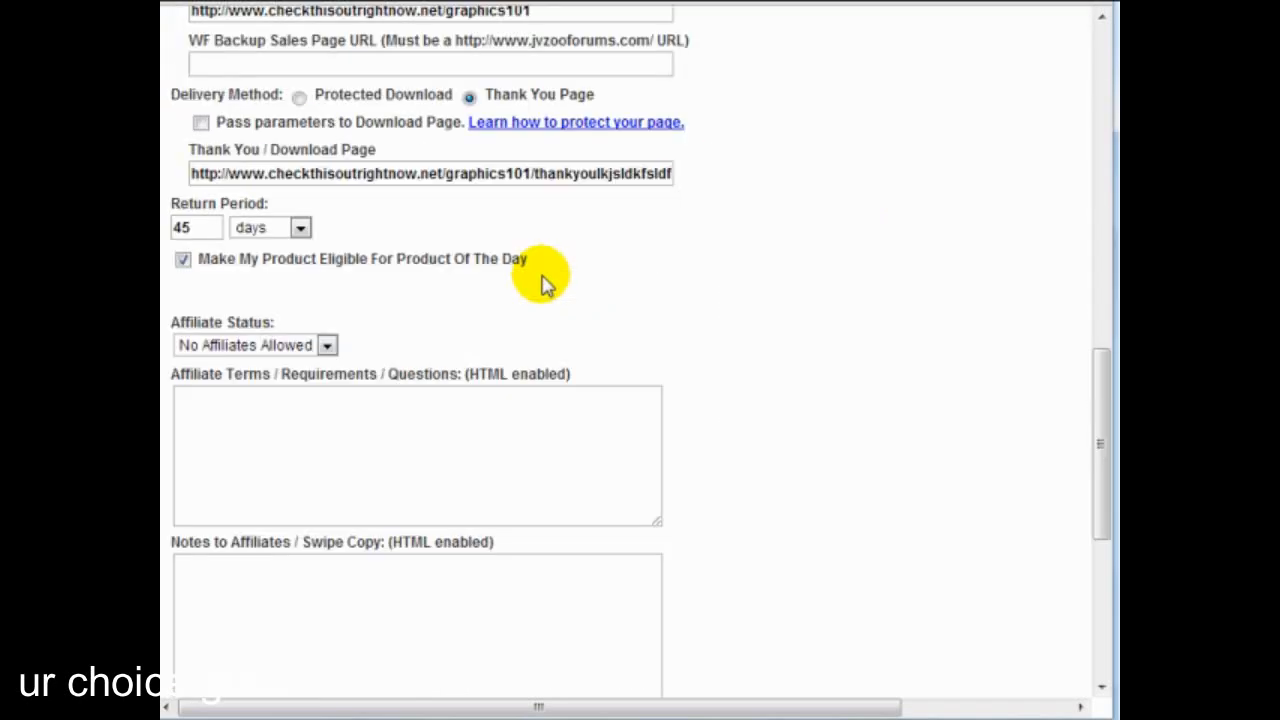
{"action": "scroll", "coordinate": [545, 280], "scroll_direction": "down", "scroll_amount": 8}
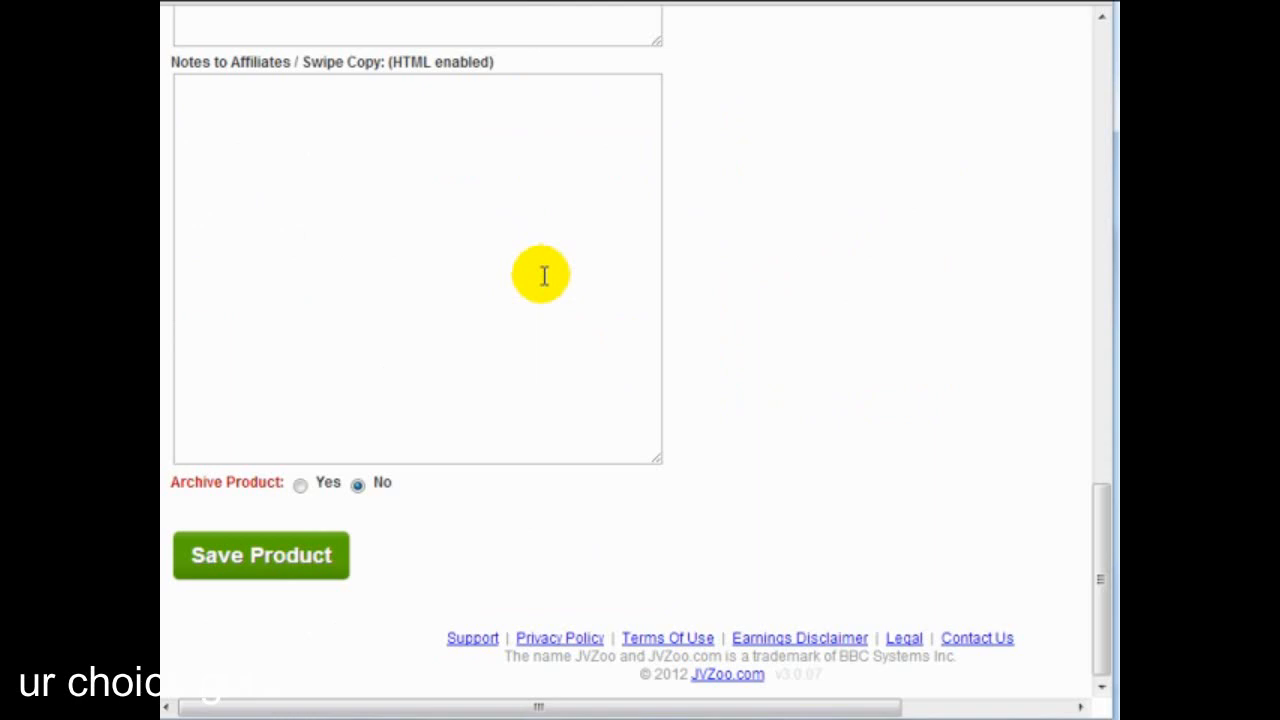
{"action": "left_click", "coordinate": [320, 556]}
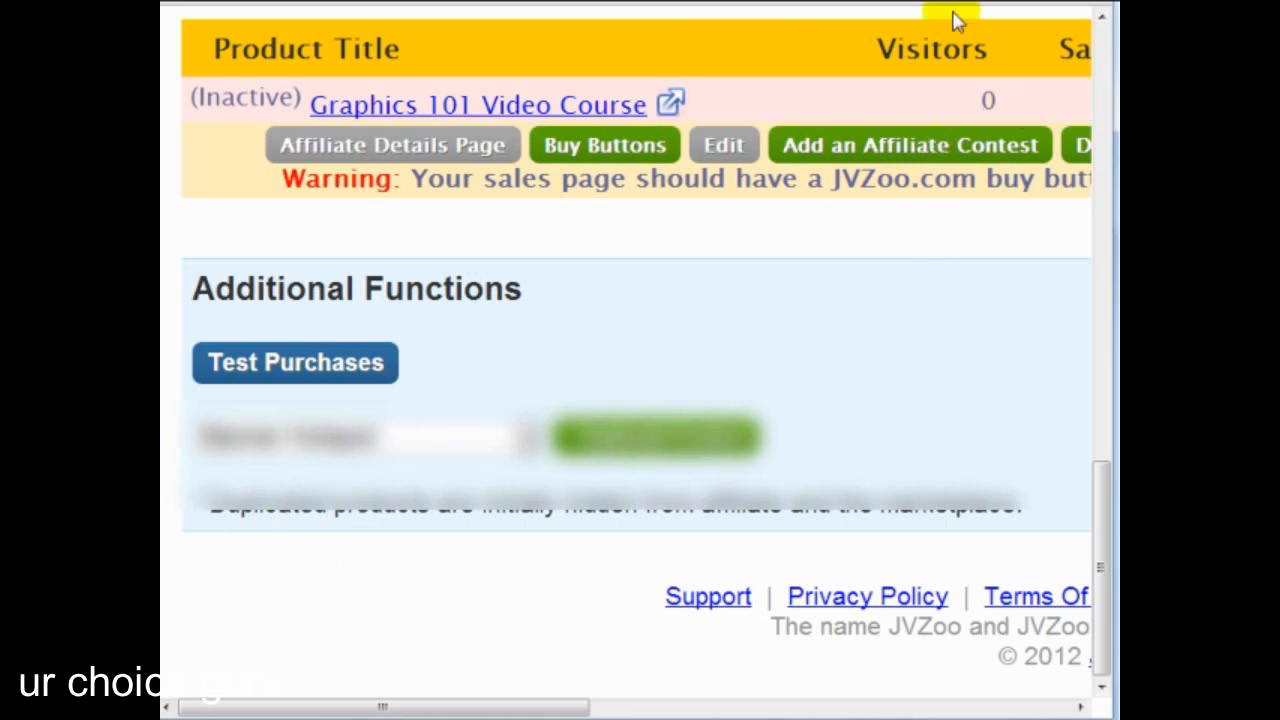
{"action": "left_click_drag", "start_coordinate": [203, 47], "coordinate": [909, 186]}
{"action": "left_click", "coordinate": [934, 209]}
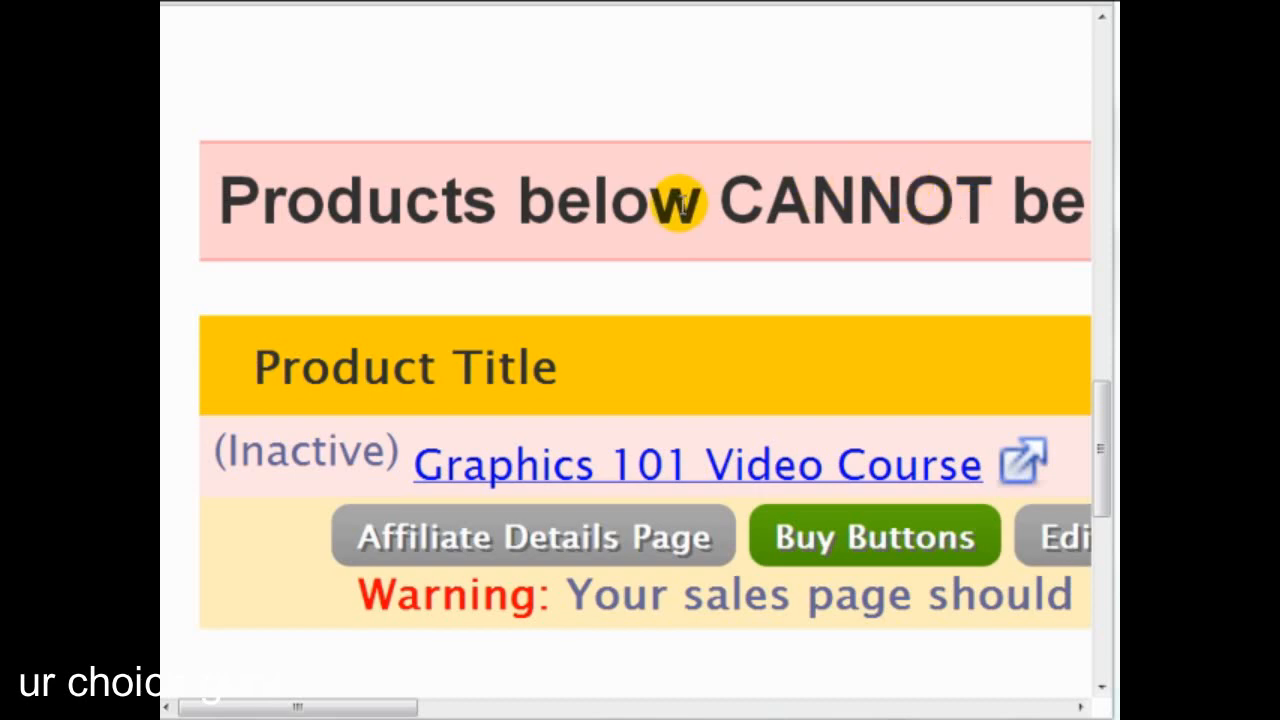
Show the $7 buy-button codes for Graphics 101 Video Course and scroll to Button #1
{"action": "left_click", "coordinate": [840, 543]}
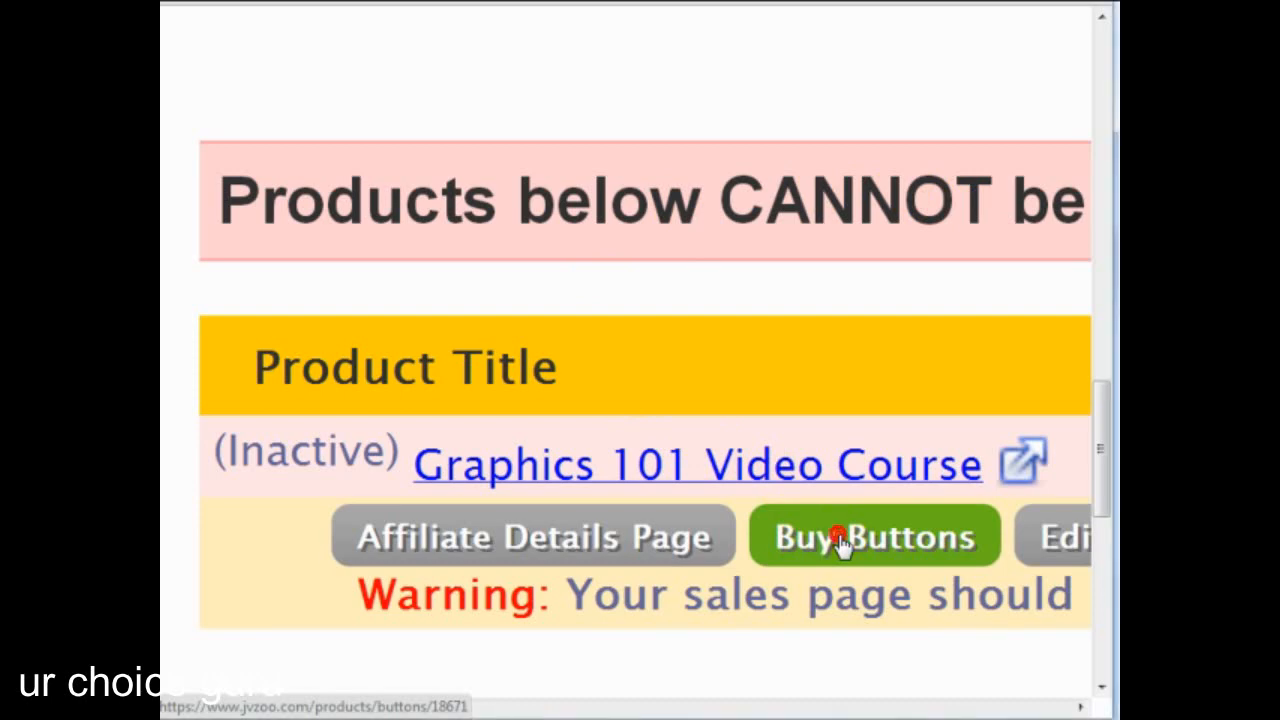
{"action": "scroll", "coordinate": [327, 368], "scroll_direction": "up", "scroll_amount": 10}
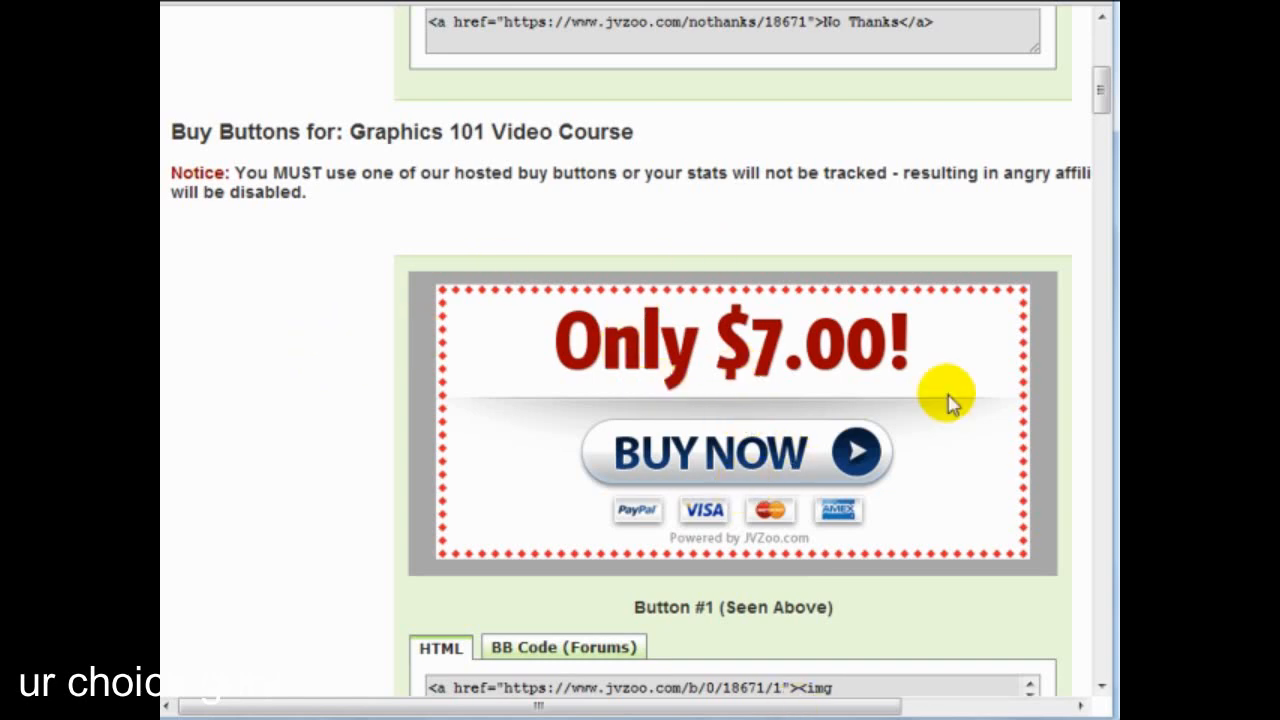
{"action": "scroll", "coordinate": [366, 325], "scroll_direction": "down", "scroll_amount": 2}
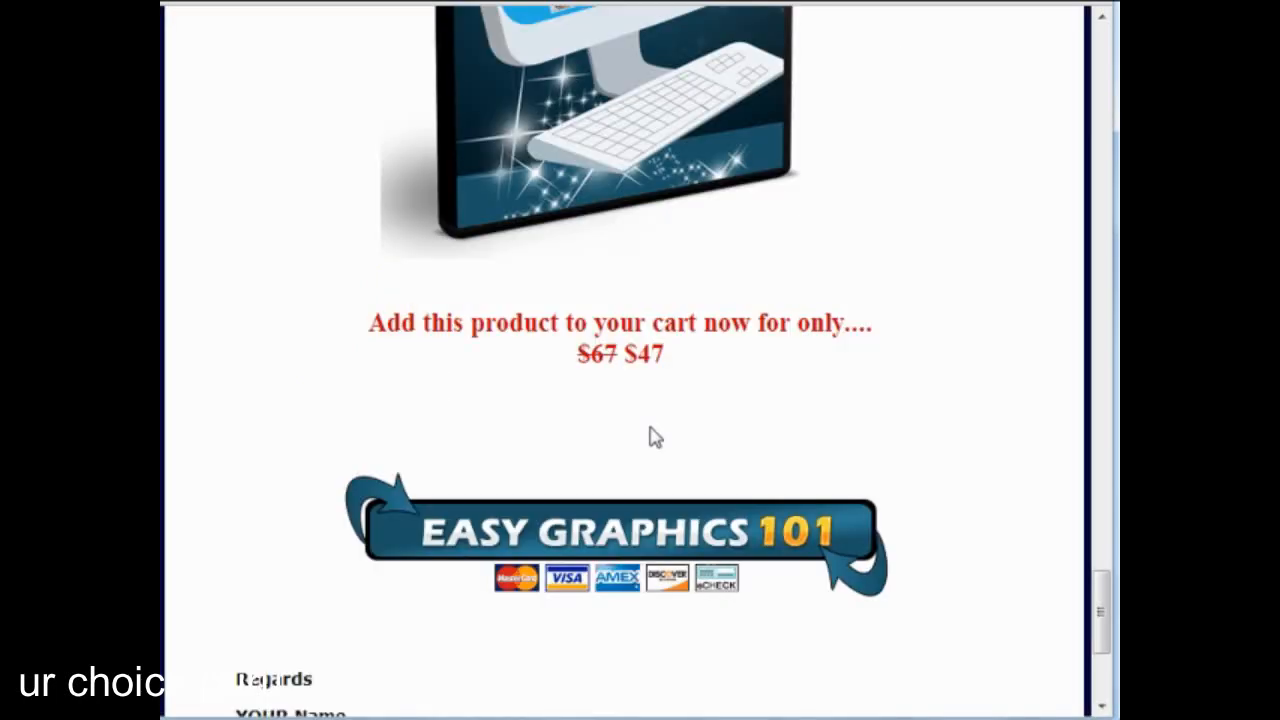
{"action": "scroll", "coordinate": [651, 434], "scroll_direction": "down", "scroll_amount": 3}
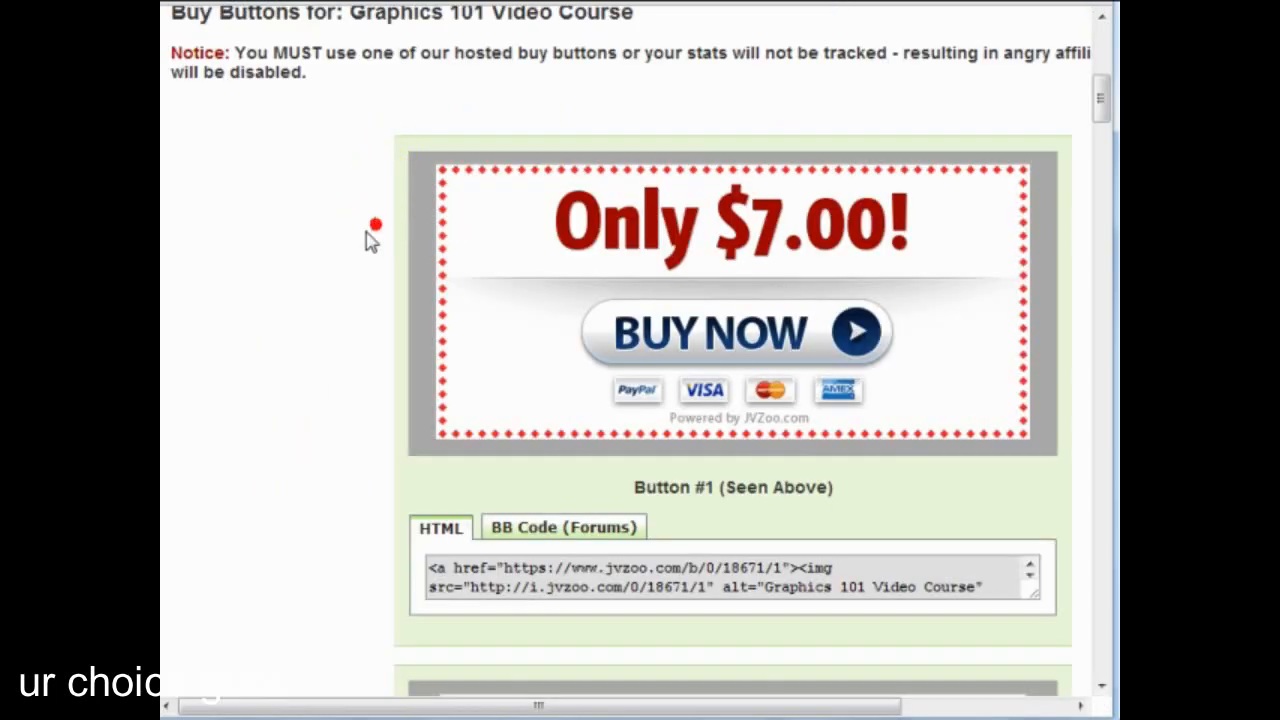
{"action": "scroll", "coordinate": [360, 245], "scroll_direction": "up", "scroll_amount": 1}
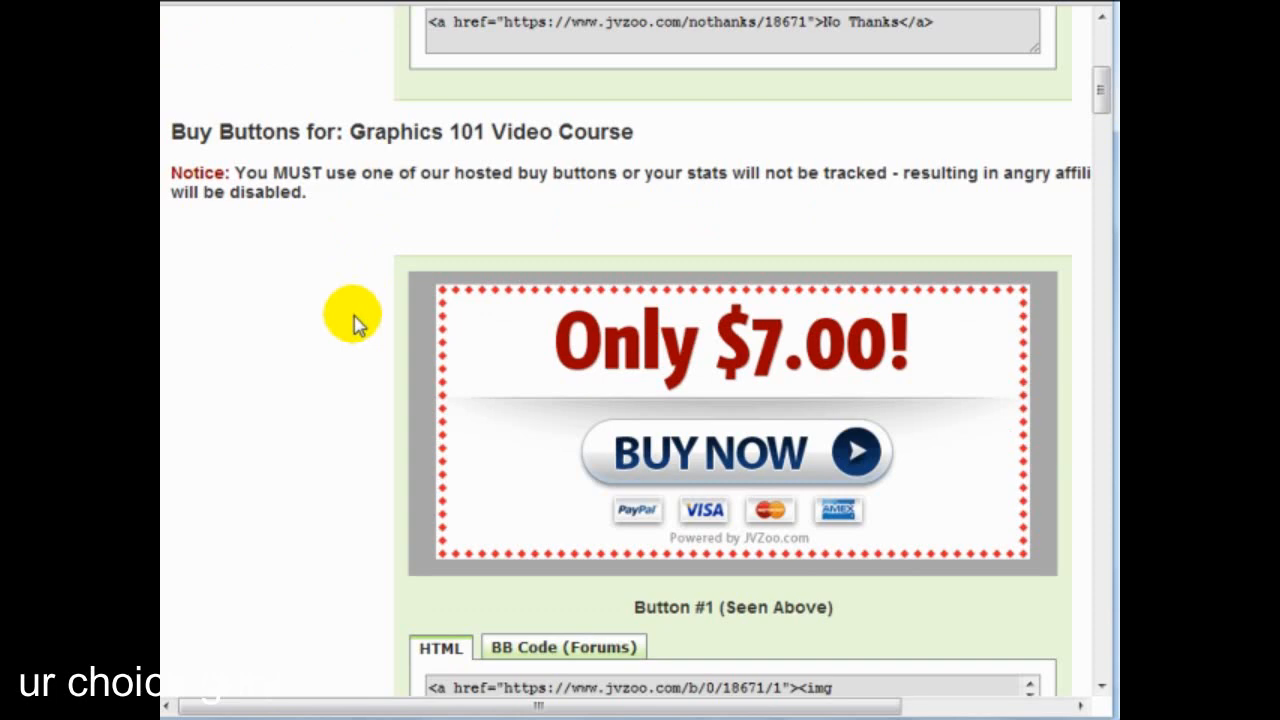
{"action": "scroll", "coordinate": [356, 321], "scroll_direction": "down", "scroll_amount": 2}
{"action": "scroll", "coordinate": [400, 300], "scroll_direction": "down", "scroll_amount": 4}
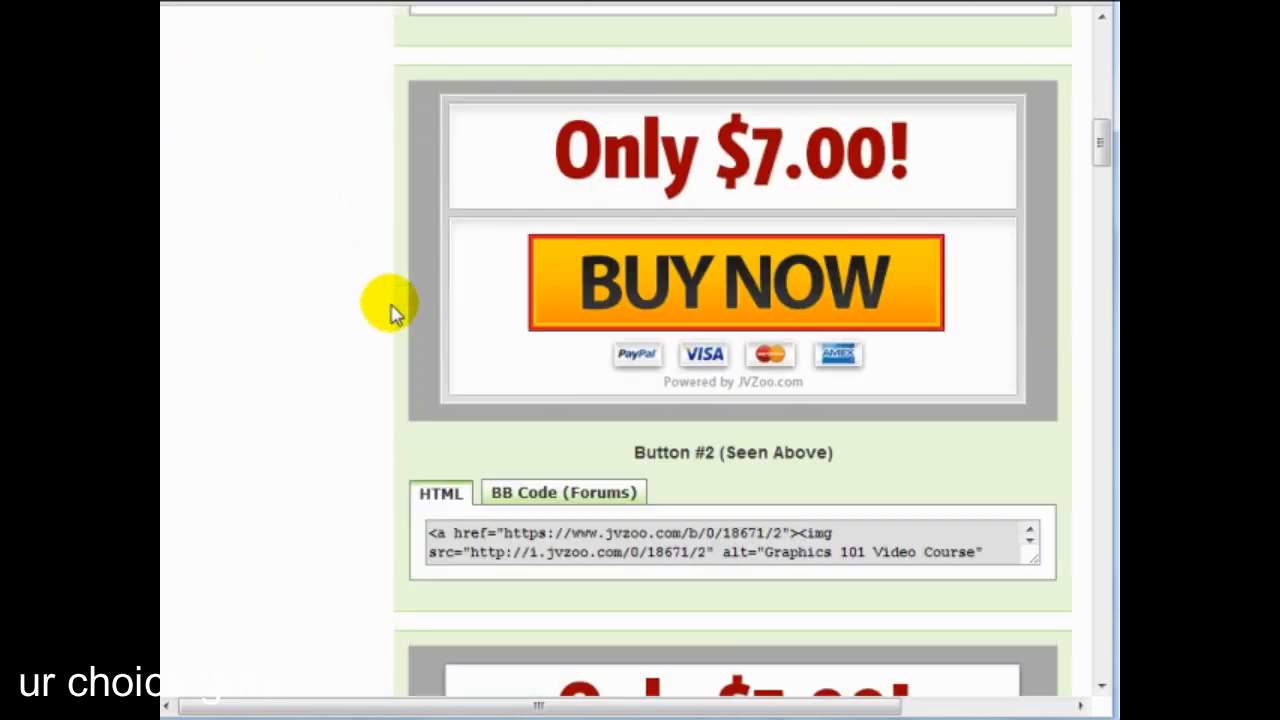
{"action": "scroll", "coordinate": [391, 311], "scroll_direction": "down", "scroll_amount": 8}
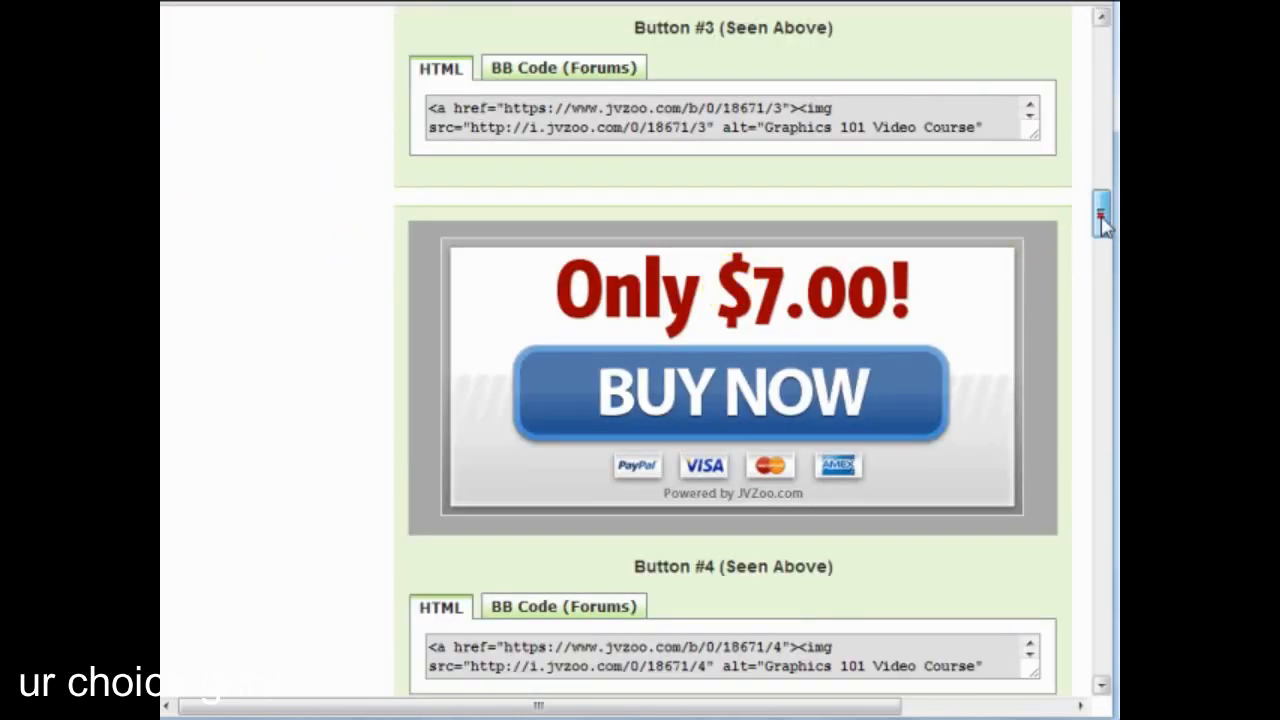
{"action": "left_click_drag", "start_coordinate": [1103, 224], "coordinate": [1106, 100]}
{"action": "scroll", "coordinate": [710, 290], "scroll_direction": "down", "scroll_amount": 1}
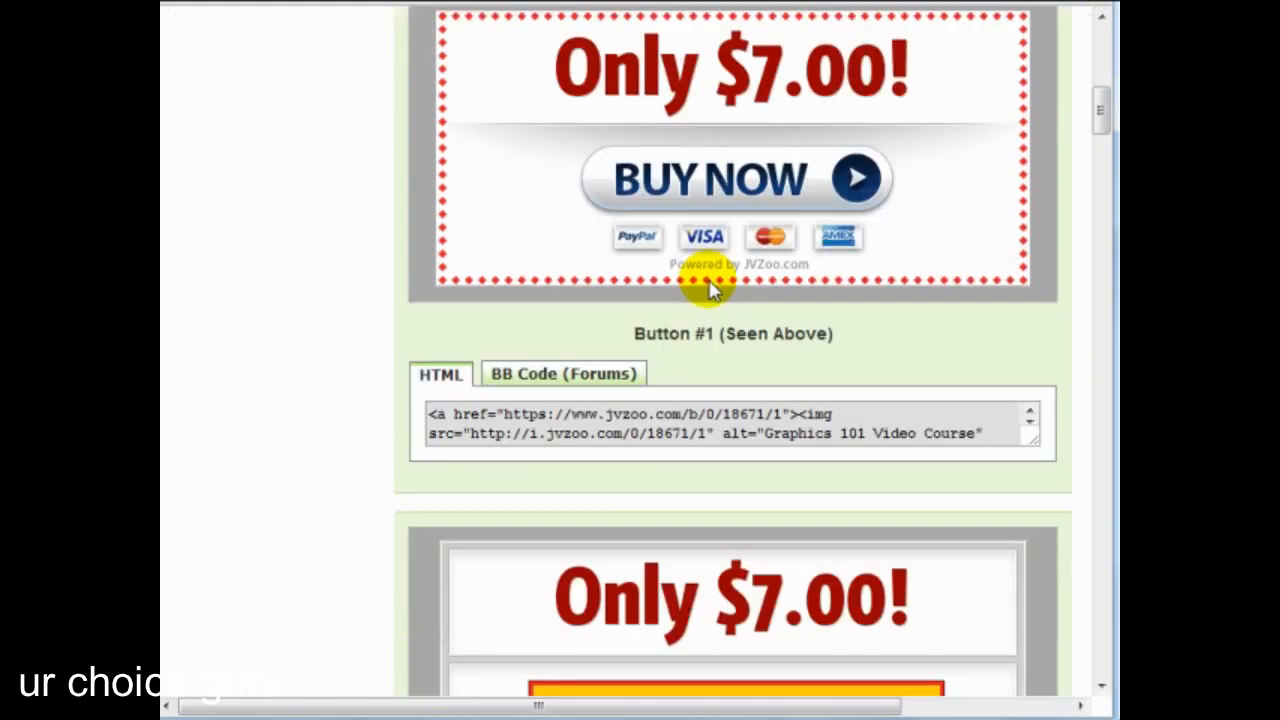
{"action": "scroll", "coordinate": [710, 290], "scroll_direction": "down", "scroll_amount": 1}
Select and copy the Button #1 Buy Now HTML embed code
{"action": "left_click", "coordinate": [488, 297]}
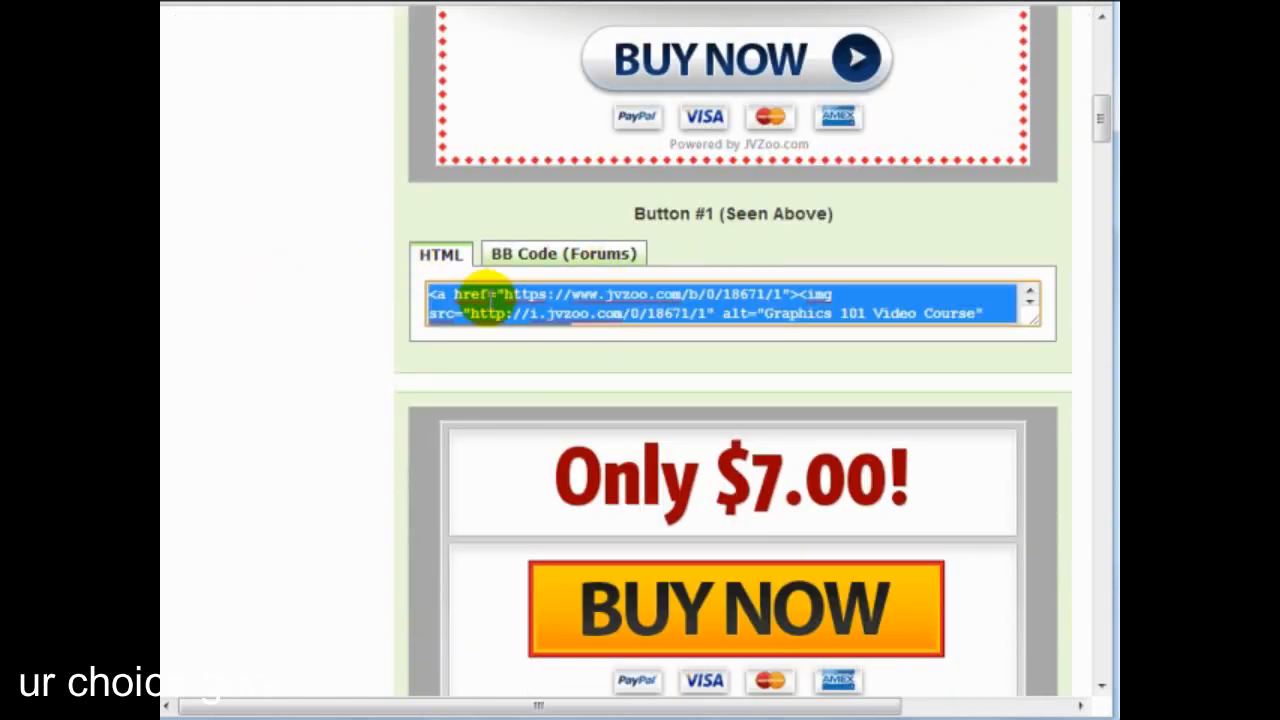
{"action": "right_click", "coordinate": [457, 300]}
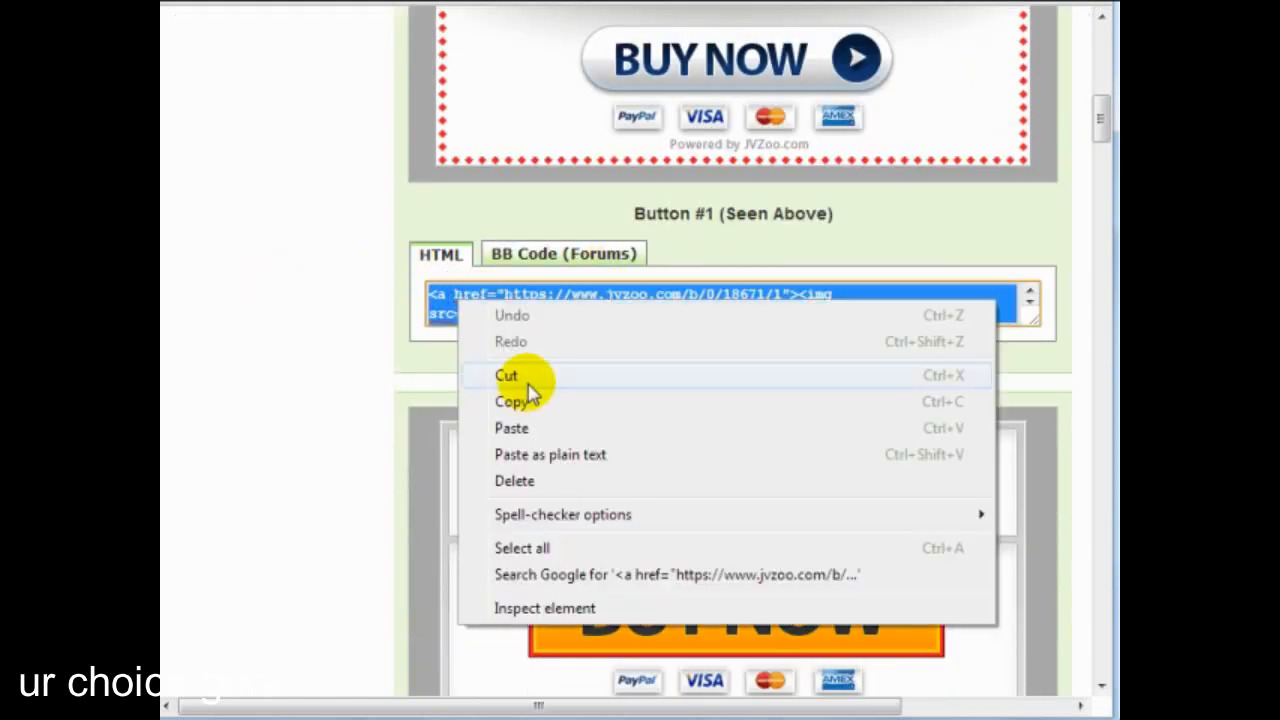
{"action": "left_click", "coordinate": [527, 402]}
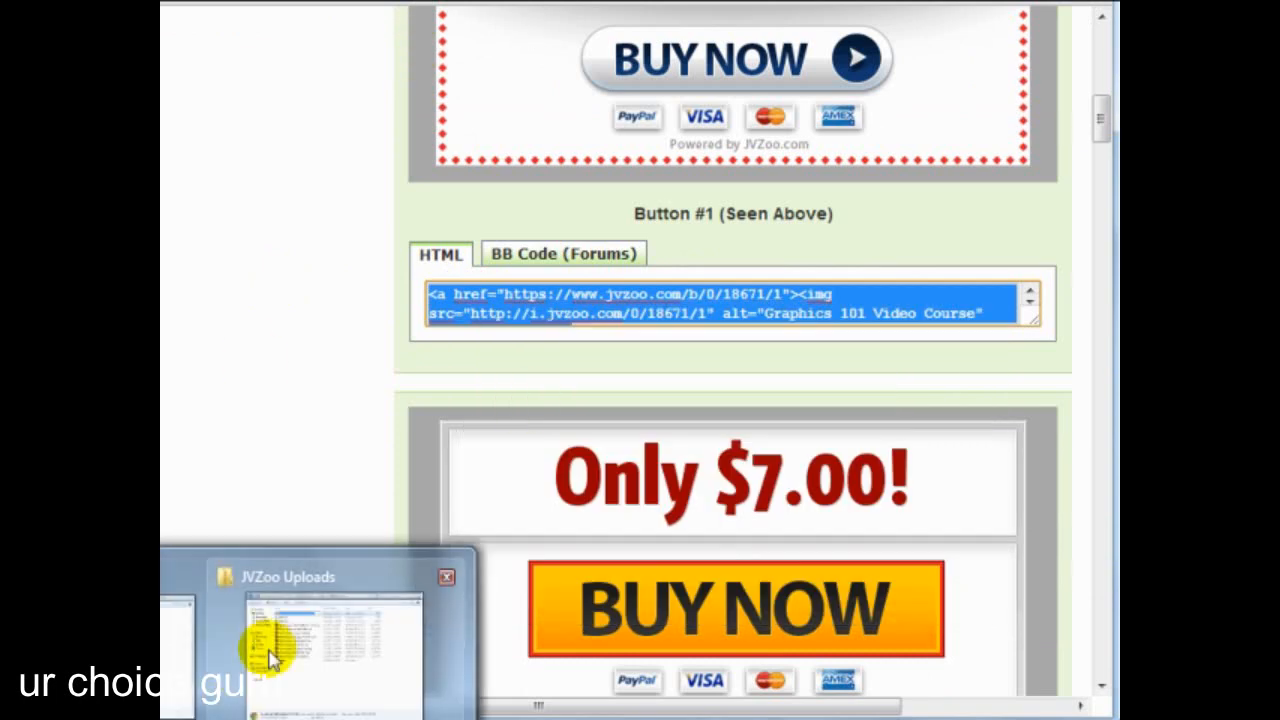
{"action": "left_click", "coordinate": [266, 651]}
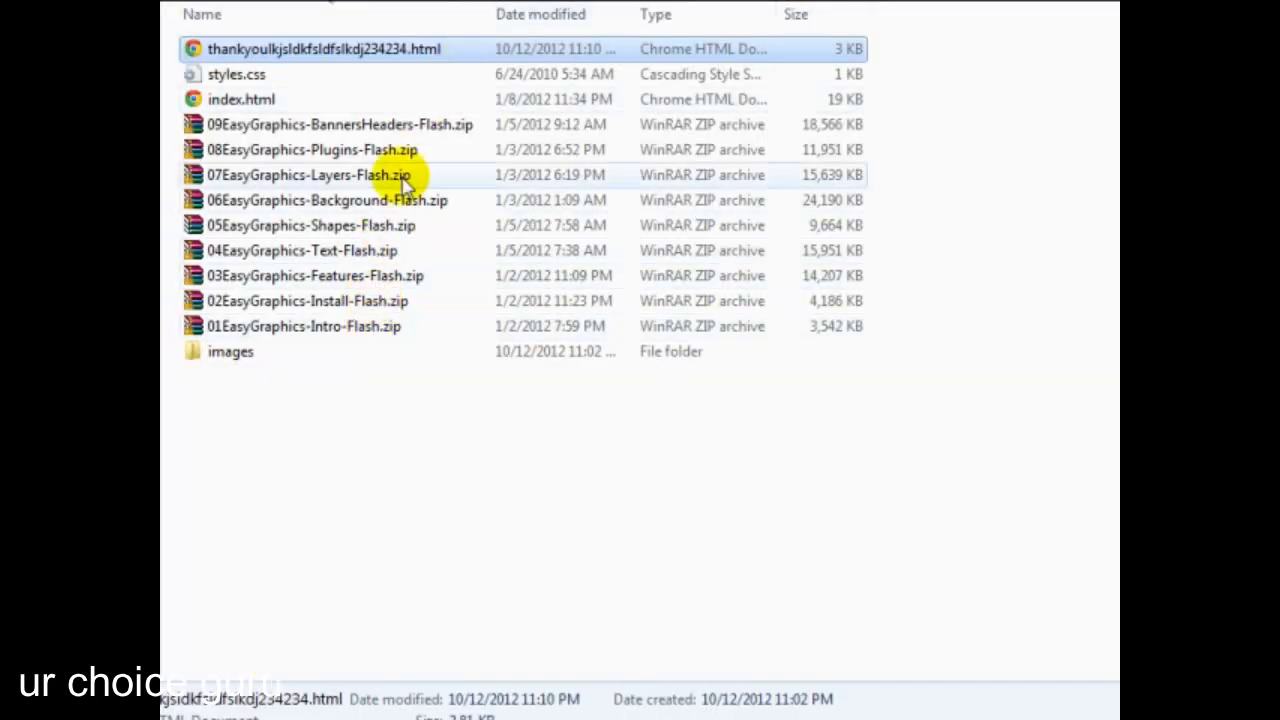
Open index.html from the JVZoo Uploads folder with Composer (KompoZer)
{"action": "left_click", "coordinate": [376, 93]}
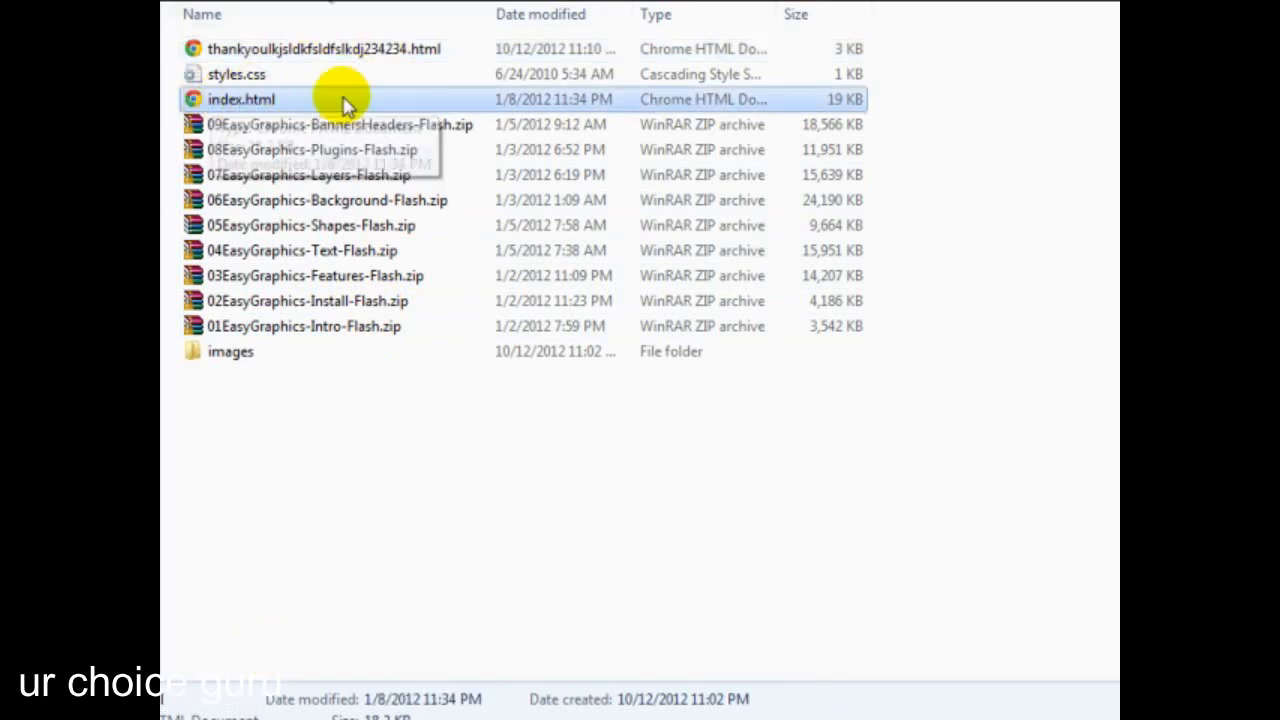
{"action": "right_click", "coordinate": [258, 110]}
{"action": "mouse_move", "coordinate": [275, 166]}
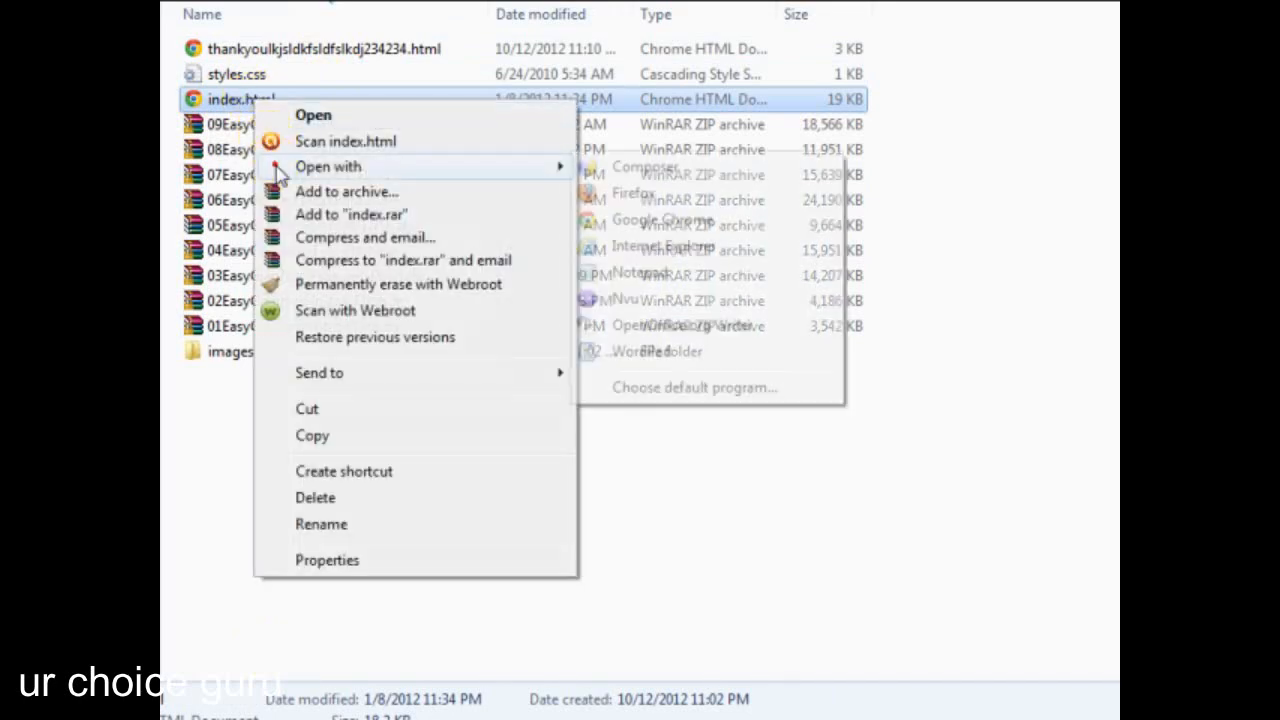
{"action": "left_click", "coordinate": [588, 170]}
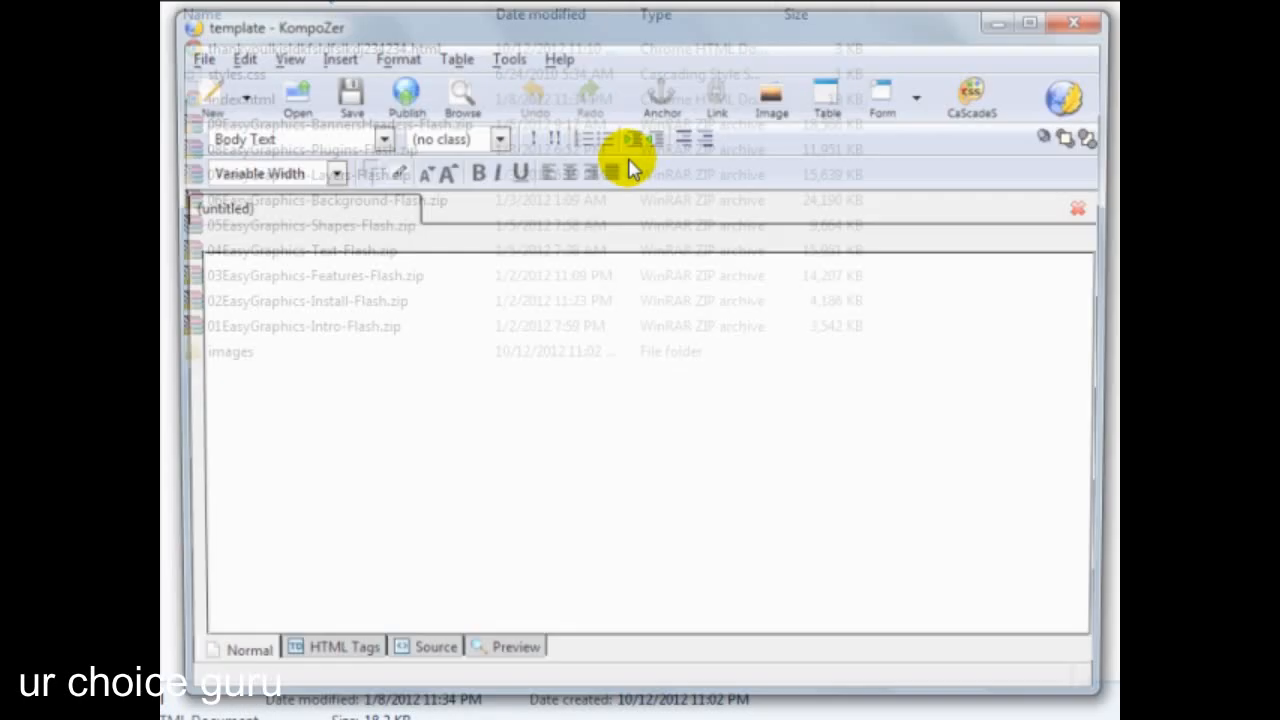
Delete the Easy Graphics 101 banner image and type a 123123 placeholder in its place
{"action": "scroll", "coordinate": [1065, 340], "scroll_direction": "down", "scroll_amount": 3}
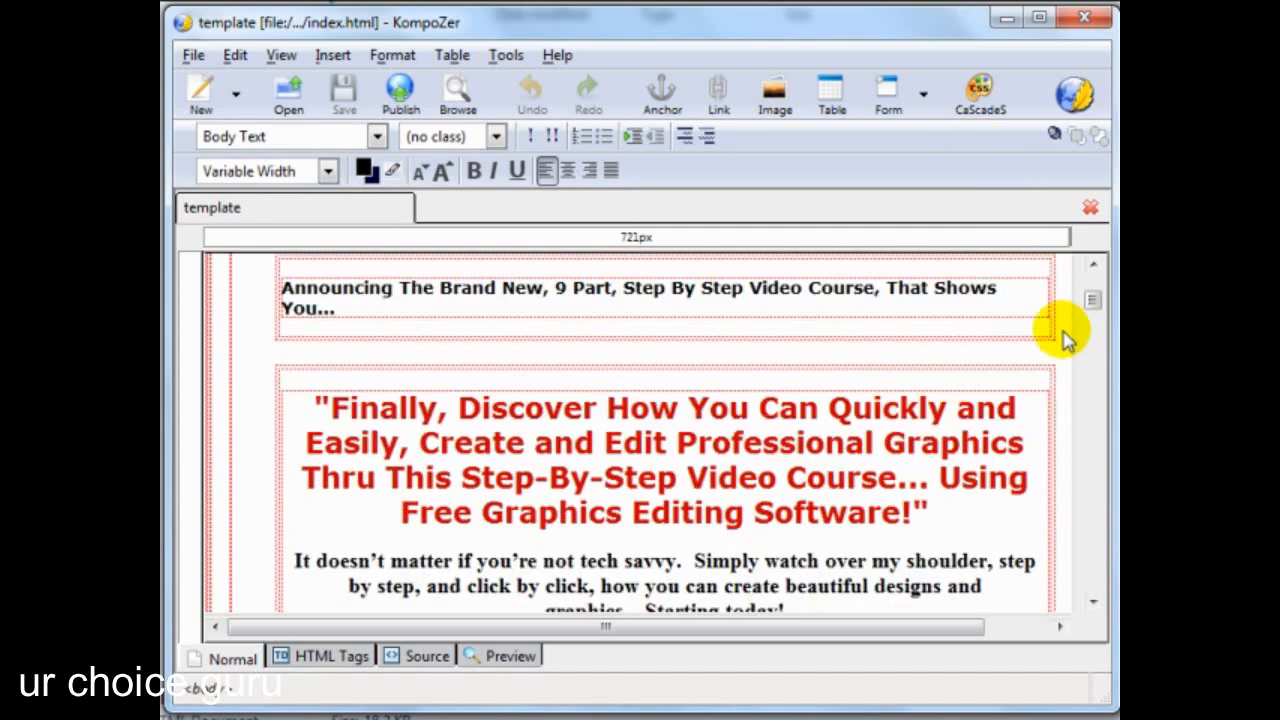
{"action": "left_click_drag", "start_coordinate": [1093, 300], "coordinate": [1100, 563]}
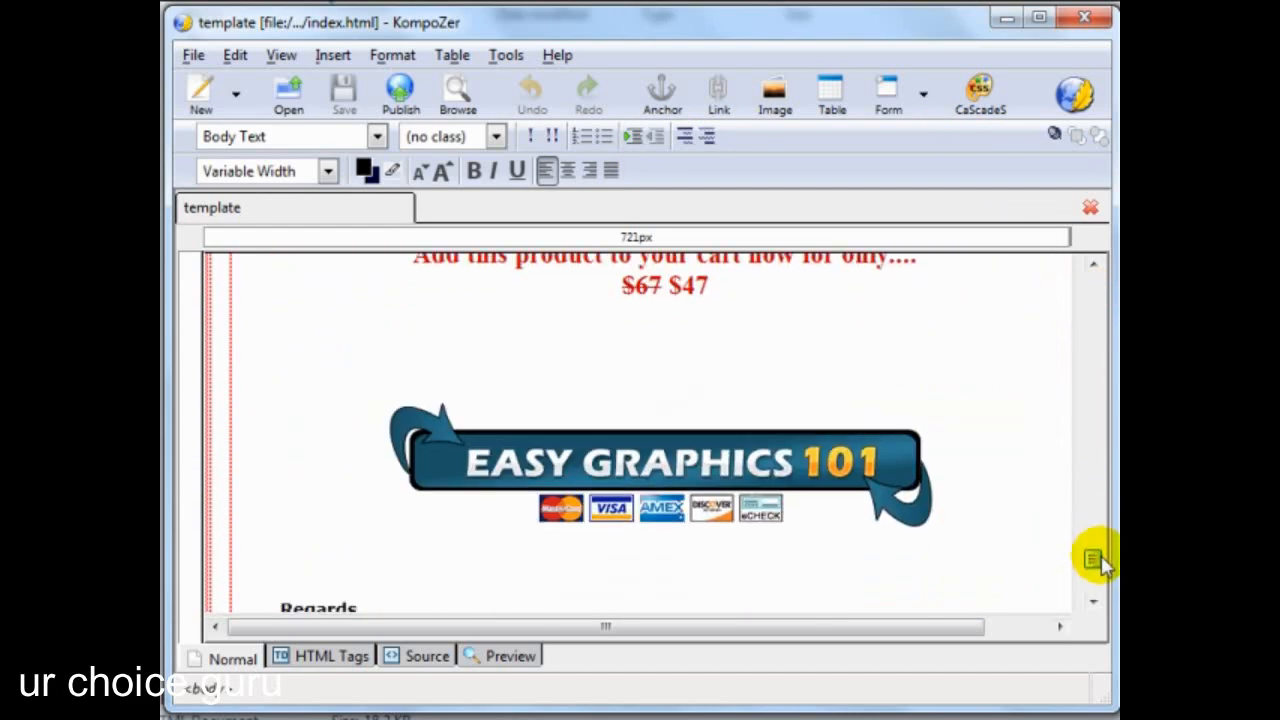
{"action": "scroll", "coordinate": [846, 340], "scroll_direction": "down", "scroll_amount": 2}
{"action": "scroll", "coordinate": [750, 400], "scroll_direction": "up", "scroll_amount": 1}
{"action": "left_click", "coordinate": [717, 437]}
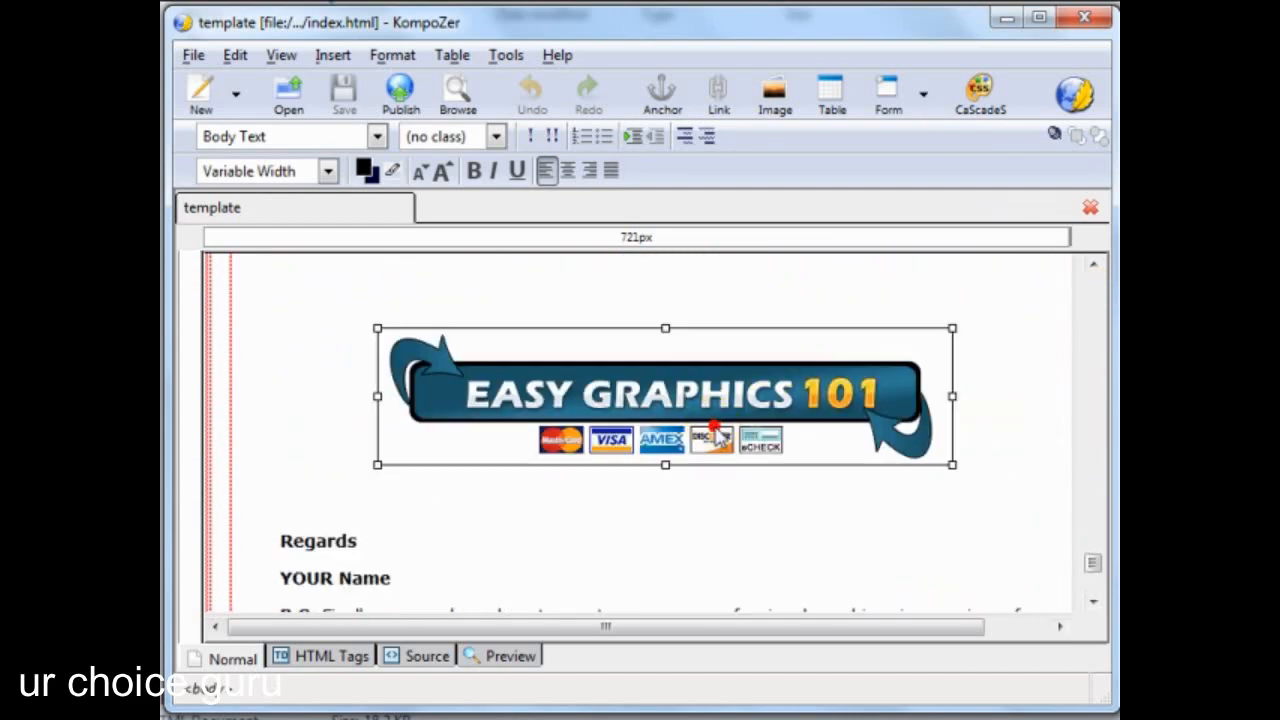
{"action": "key", "text": "Delete"}
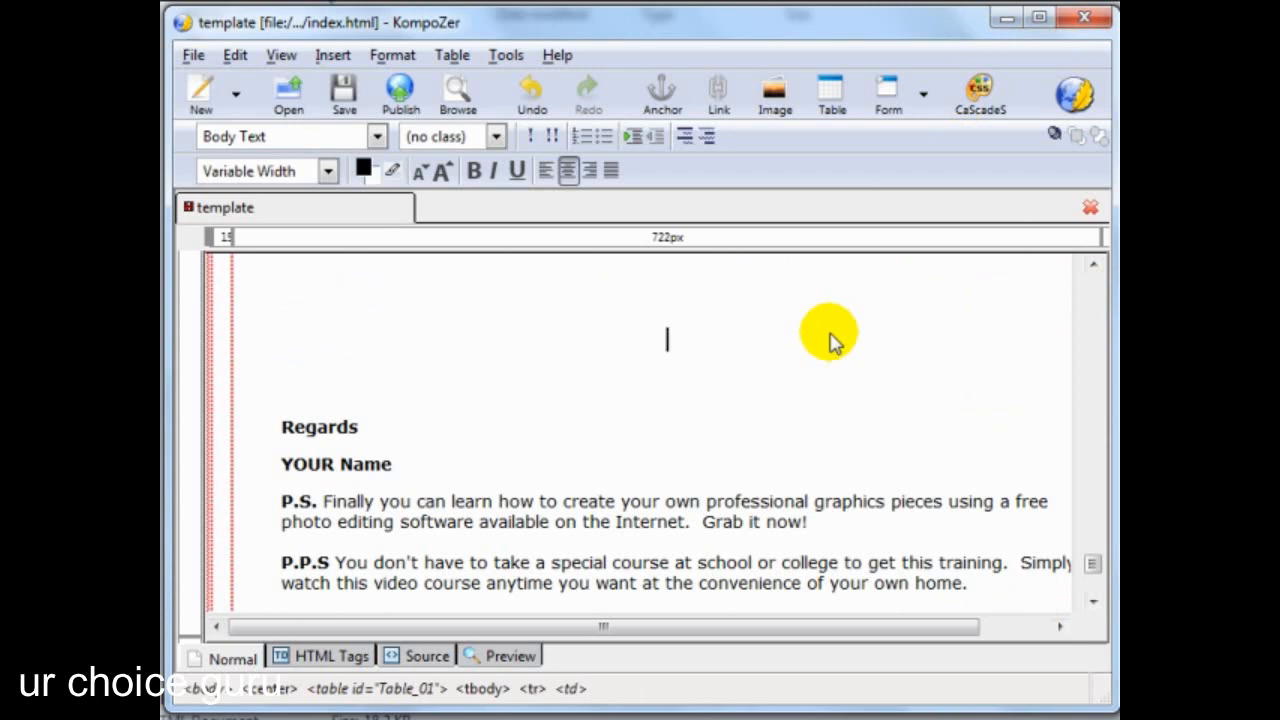
{"action": "type", "text": "123123"}
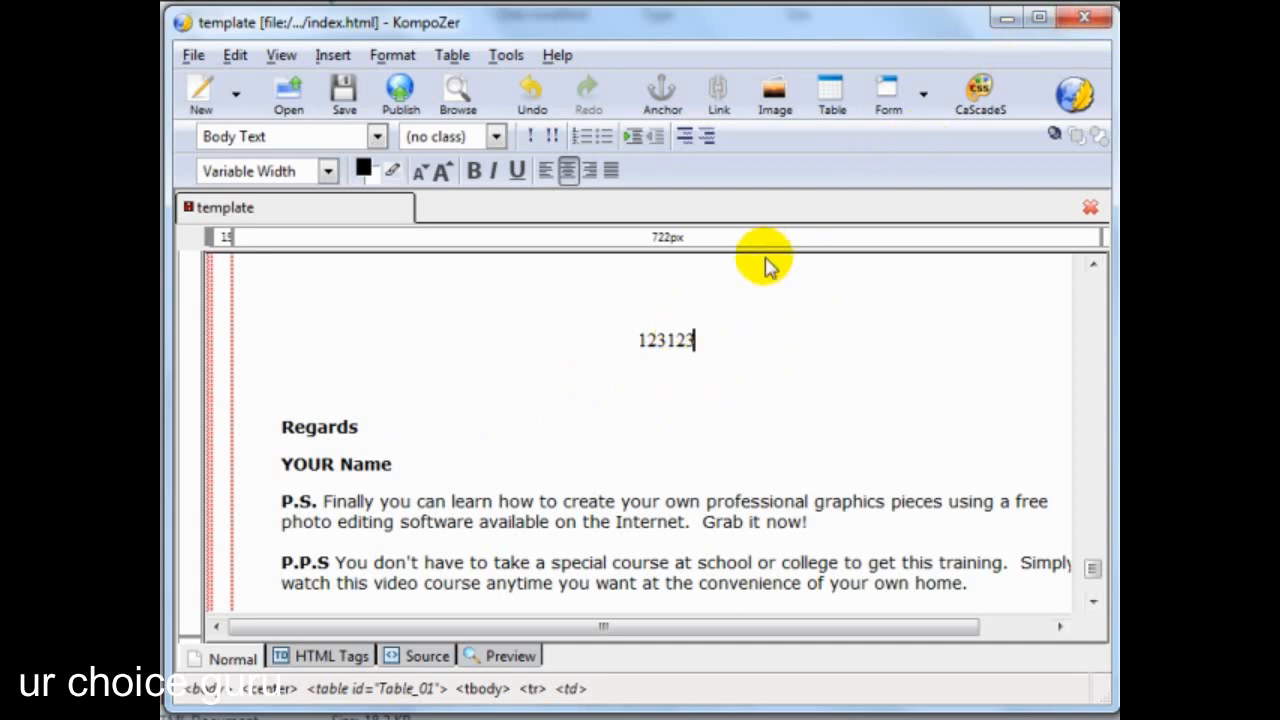
Switch index.html to the Source view and move through the HTML
{"action": "left_click", "coordinate": [418, 662]}
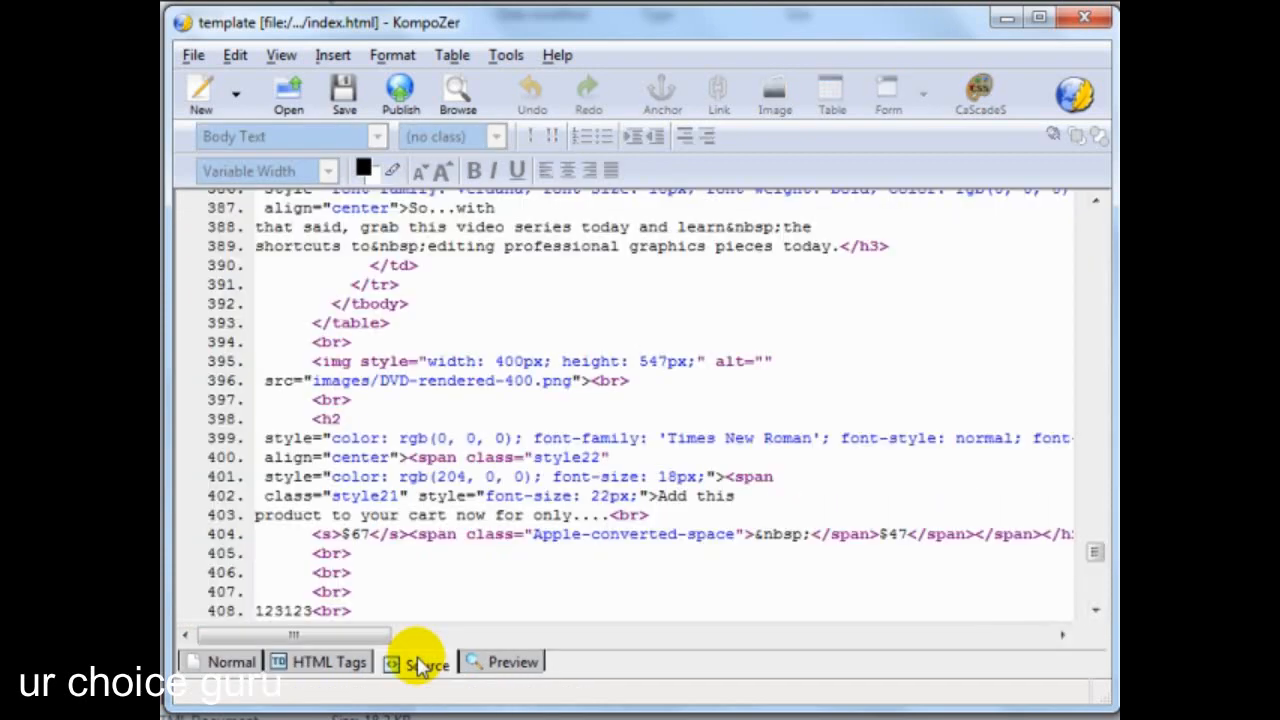
{"action": "left_click", "coordinate": [552, 352]}
{"action": "scroll", "coordinate": [700, 370], "scroll_direction": "up", "scroll_amount": 15}
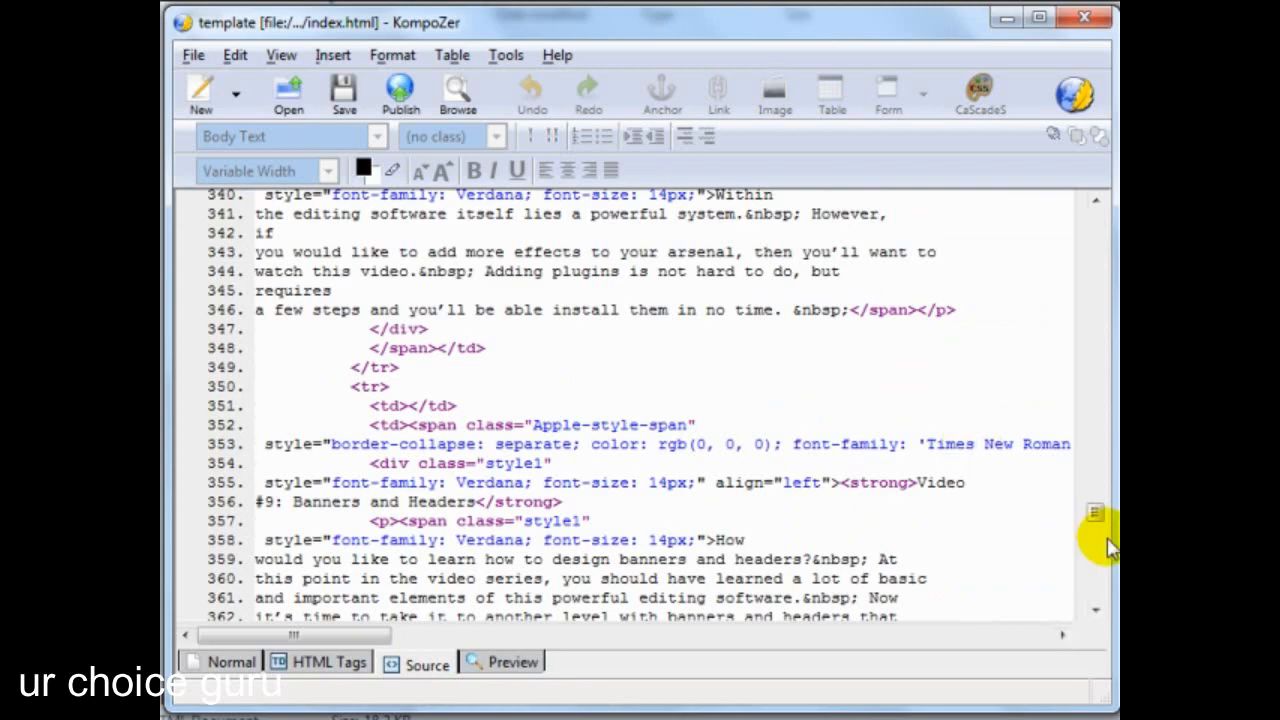
{"action": "mouse_move", "coordinate": [1094, 512]}
{"action": "left_mouse_down"}
{"action": "mouse_move", "coordinate": [1094, 214]}
{"action": "mouse_move", "coordinate": [1095, 507]}
{"action": "left_mouse_up"}
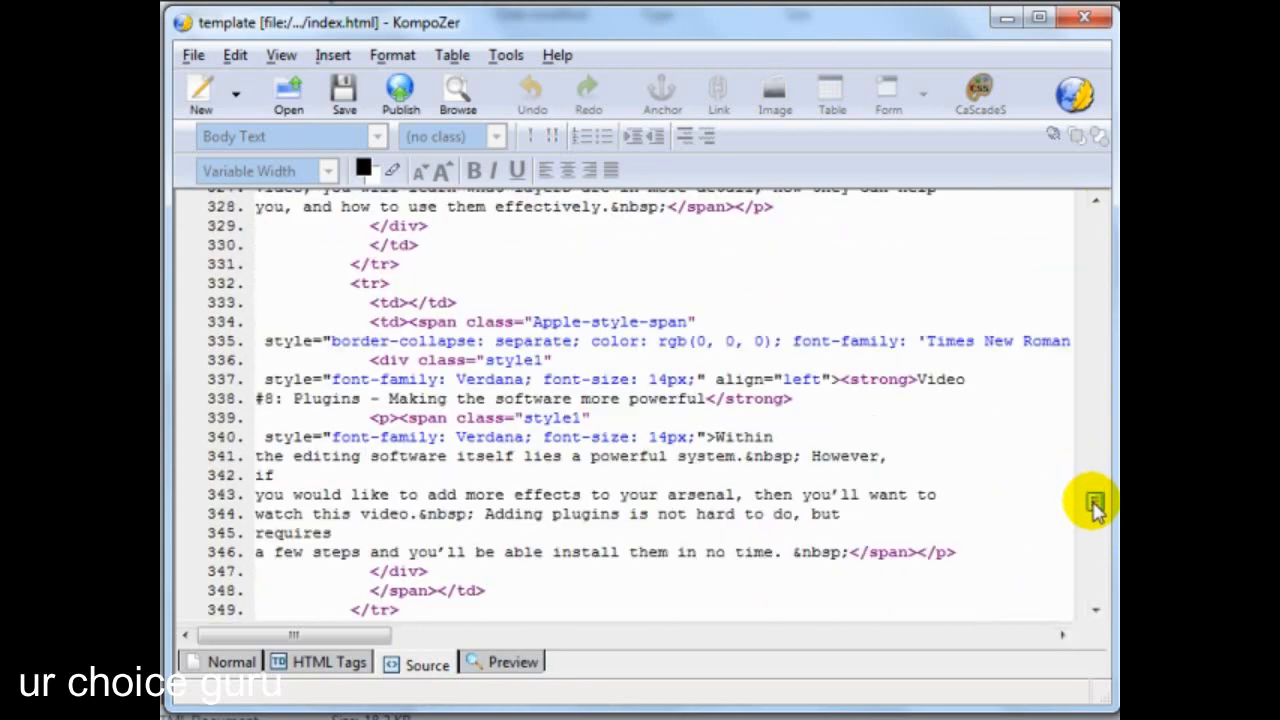
{"action": "left_click", "coordinate": [443, 279]}
{"action": "scroll", "coordinate": [520, 365], "scroll_direction": "down", "scroll_amount": 3}
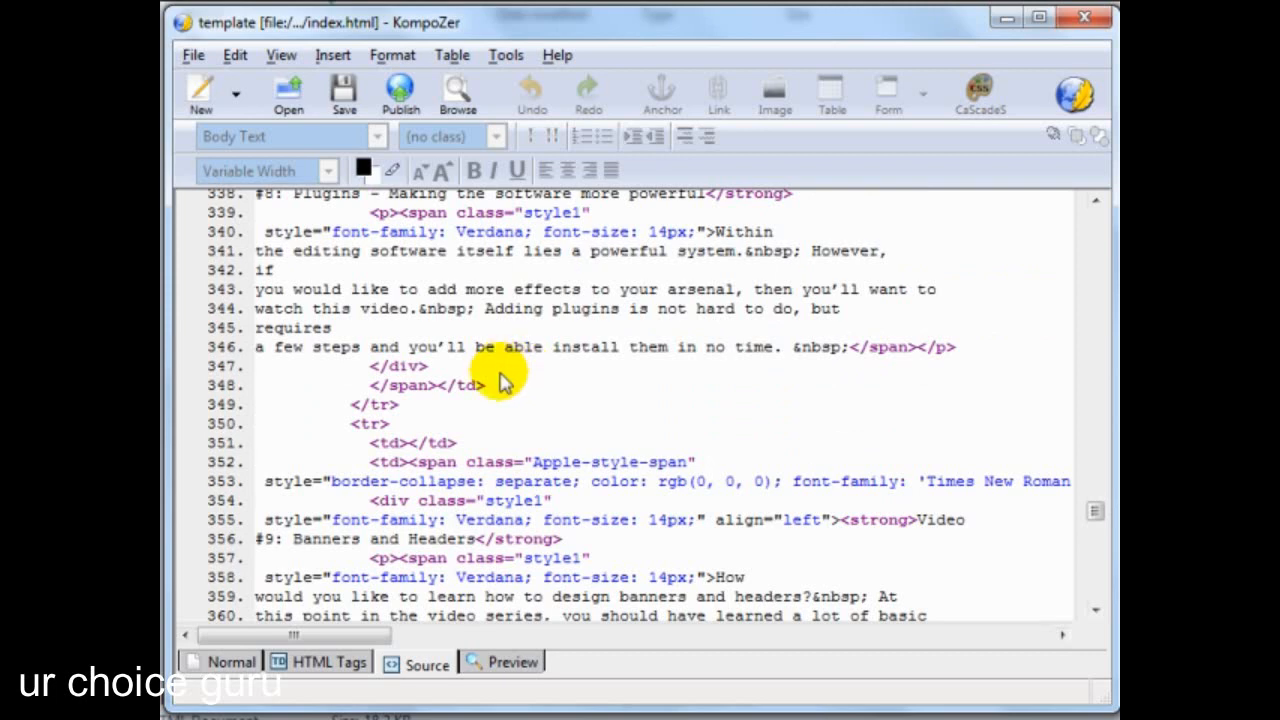
Find the 123123 placeholder with Find and Replace and paste the Buy Now button code over it
{"action": "left_click", "coordinate": [235, 55]}
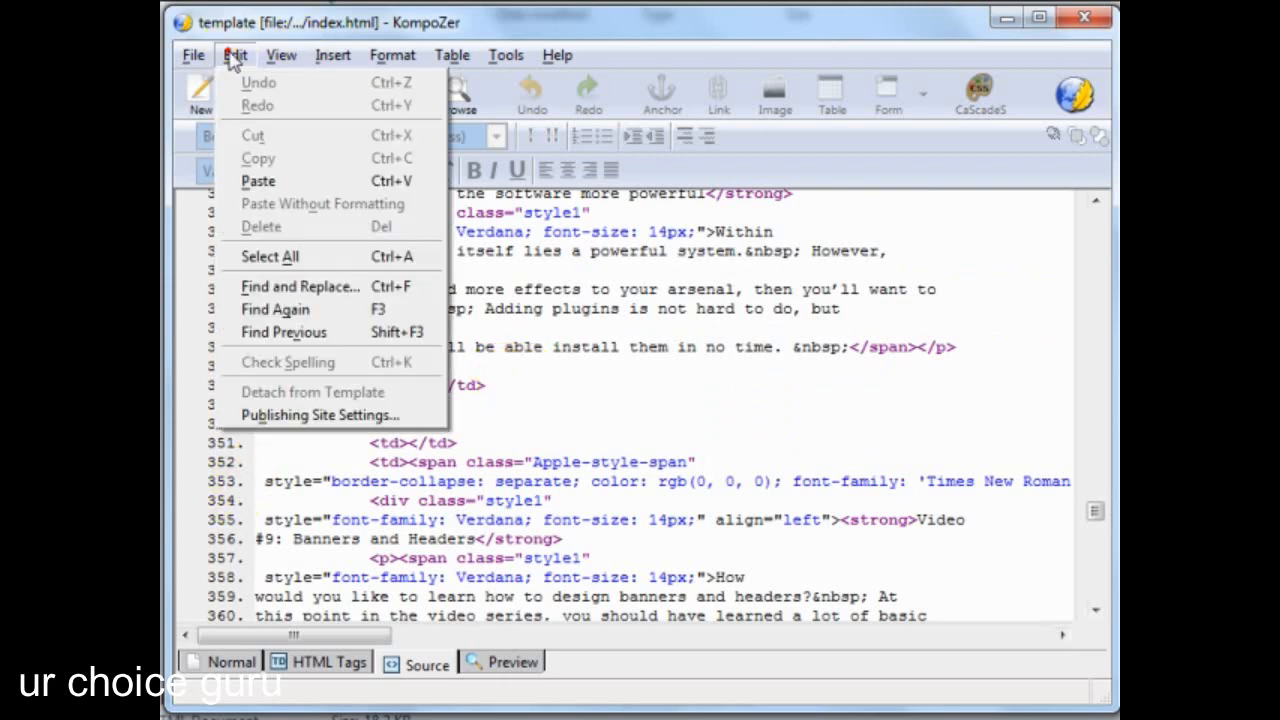
{"action": "left_click", "coordinate": [262, 311]}
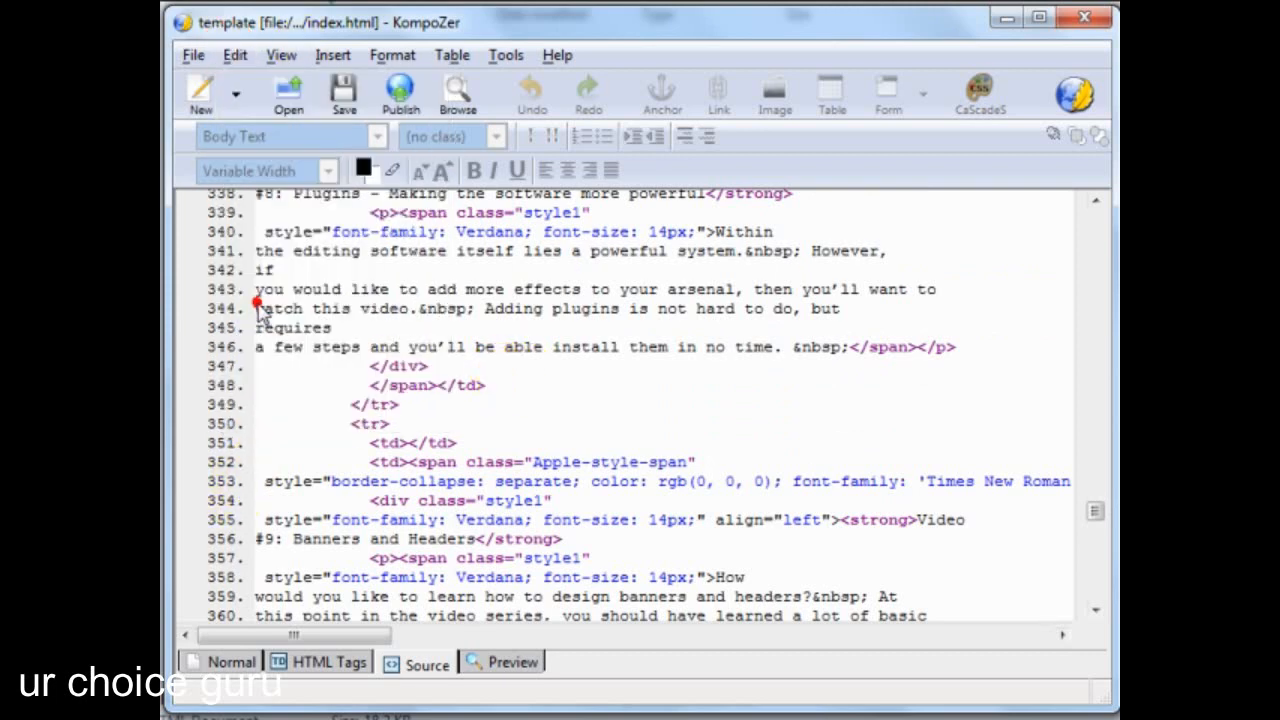
{"action": "left_click", "coordinate": [243, 55]}
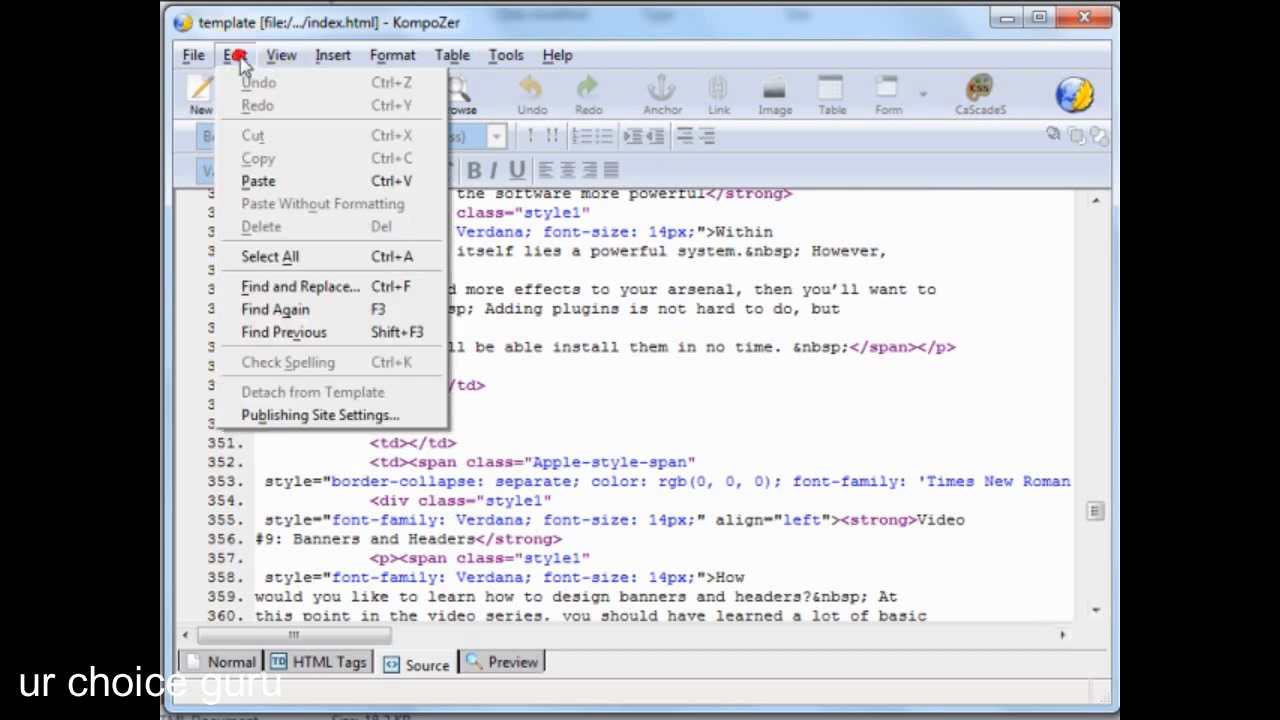
{"action": "left_click", "coordinate": [295, 286]}
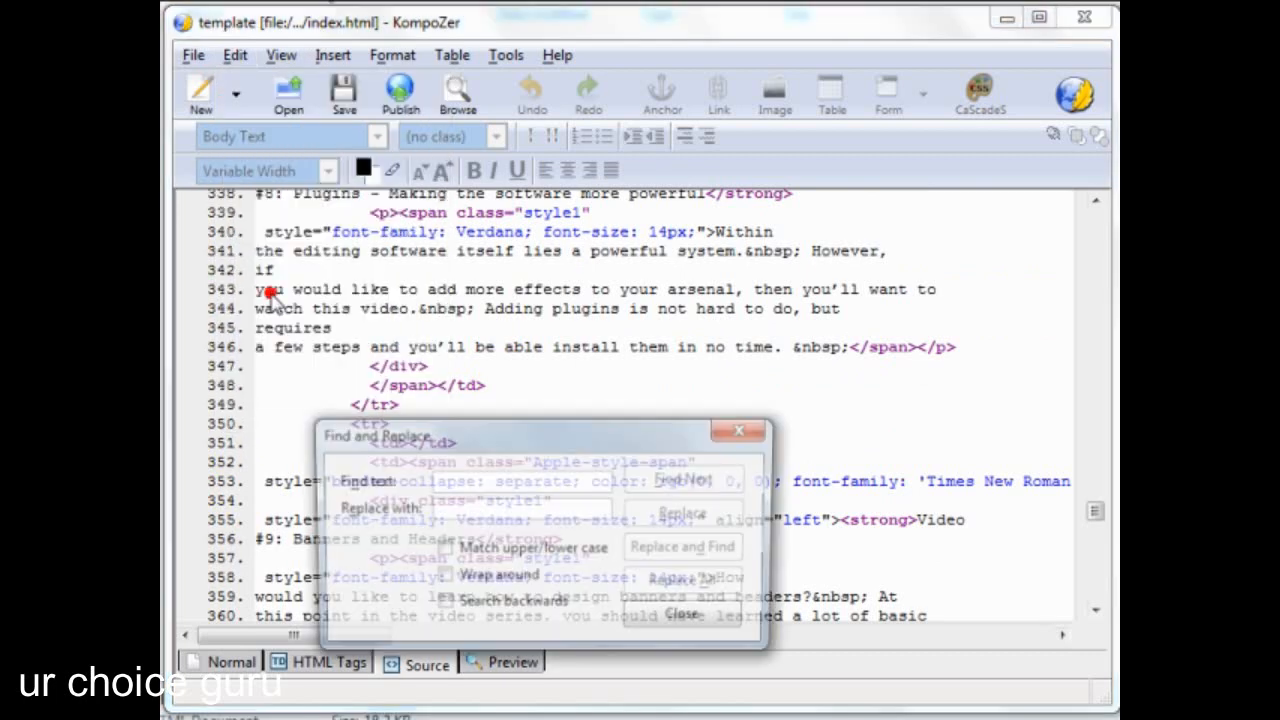
{"action": "type", "text": "123123"}
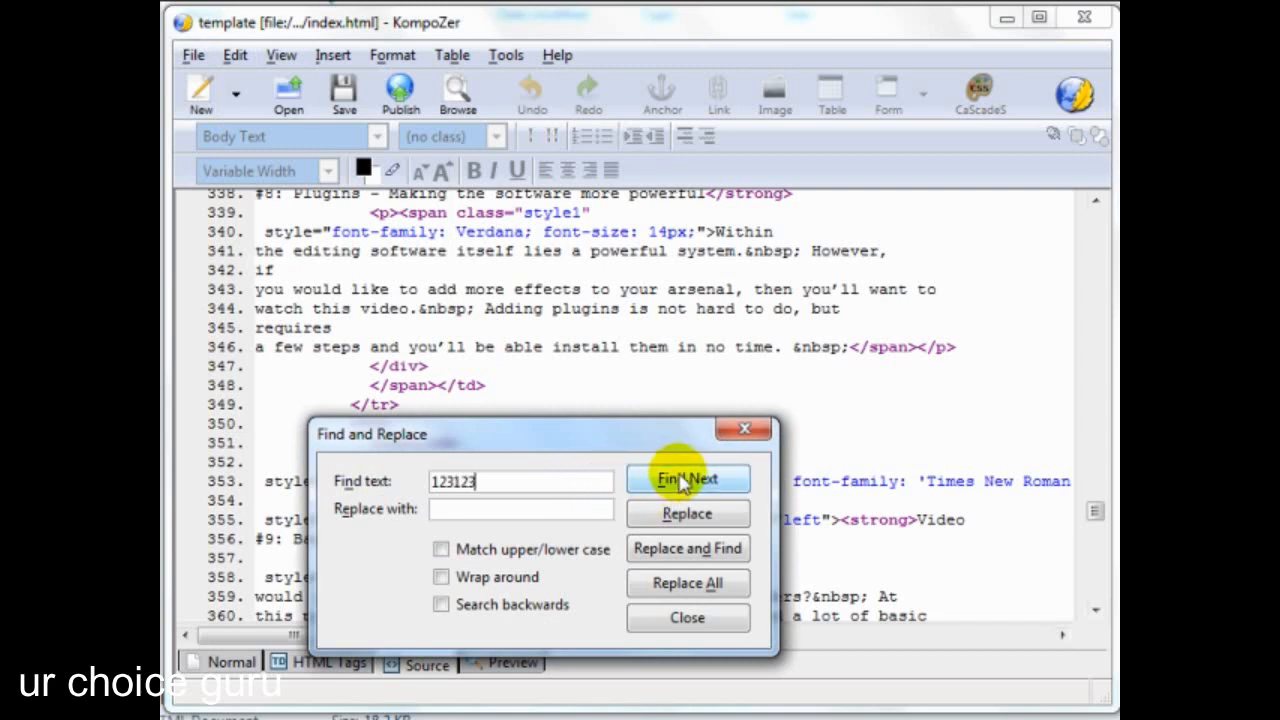
{"action": "left_click", "coordinate": [678, 478]}
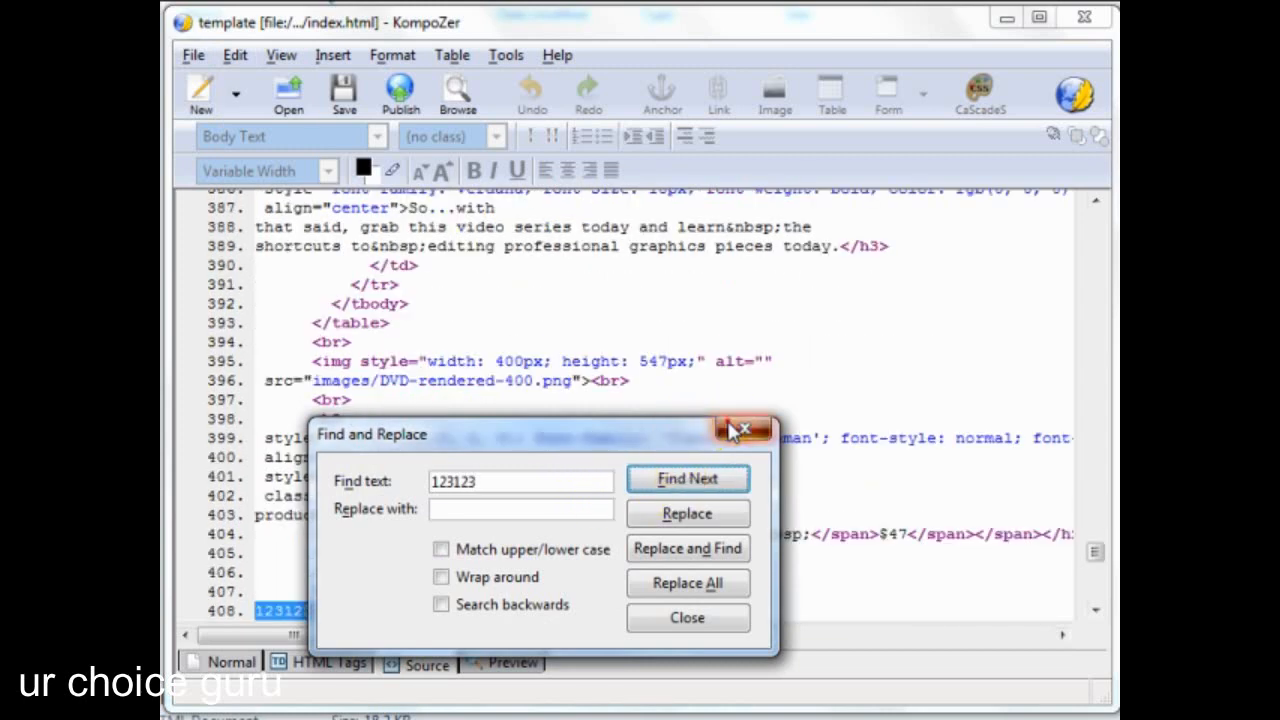
{"action": "left_click", "coordinate": [741, 428]}
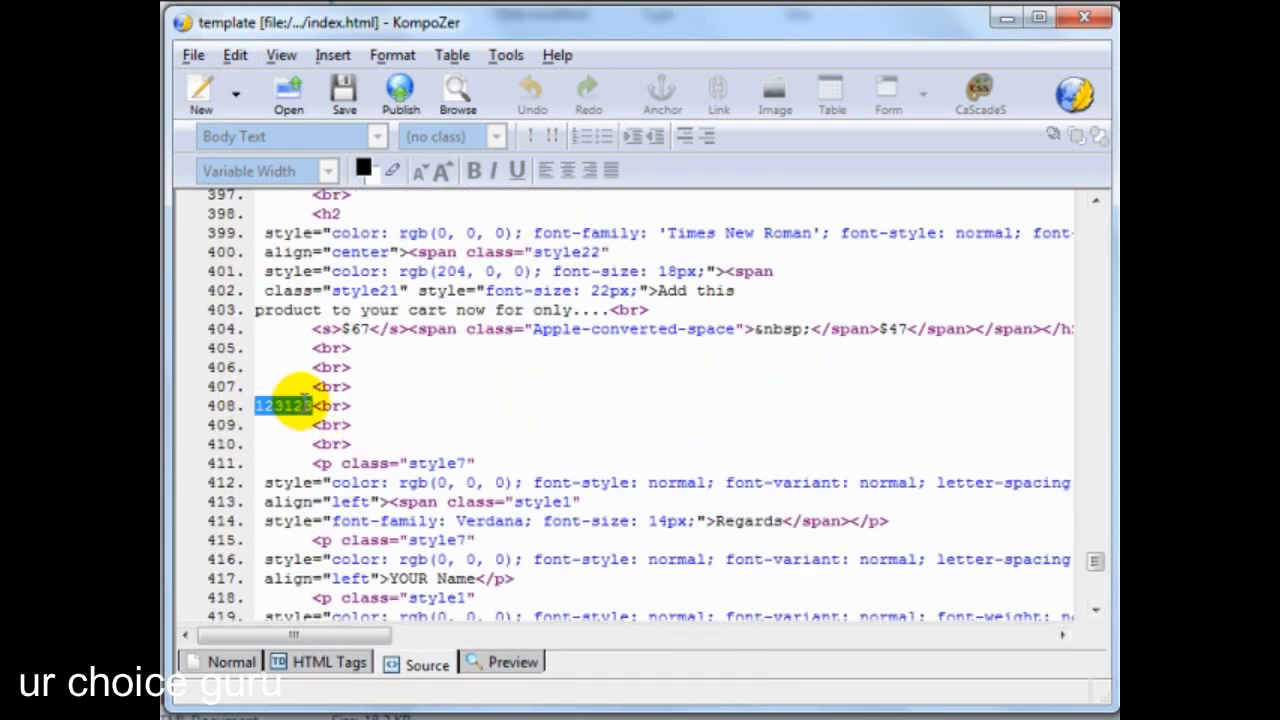
{"action": "right_click", "coordinate": [295, 404]}
{"action": "left_click", "coordinate": [345, 520]}
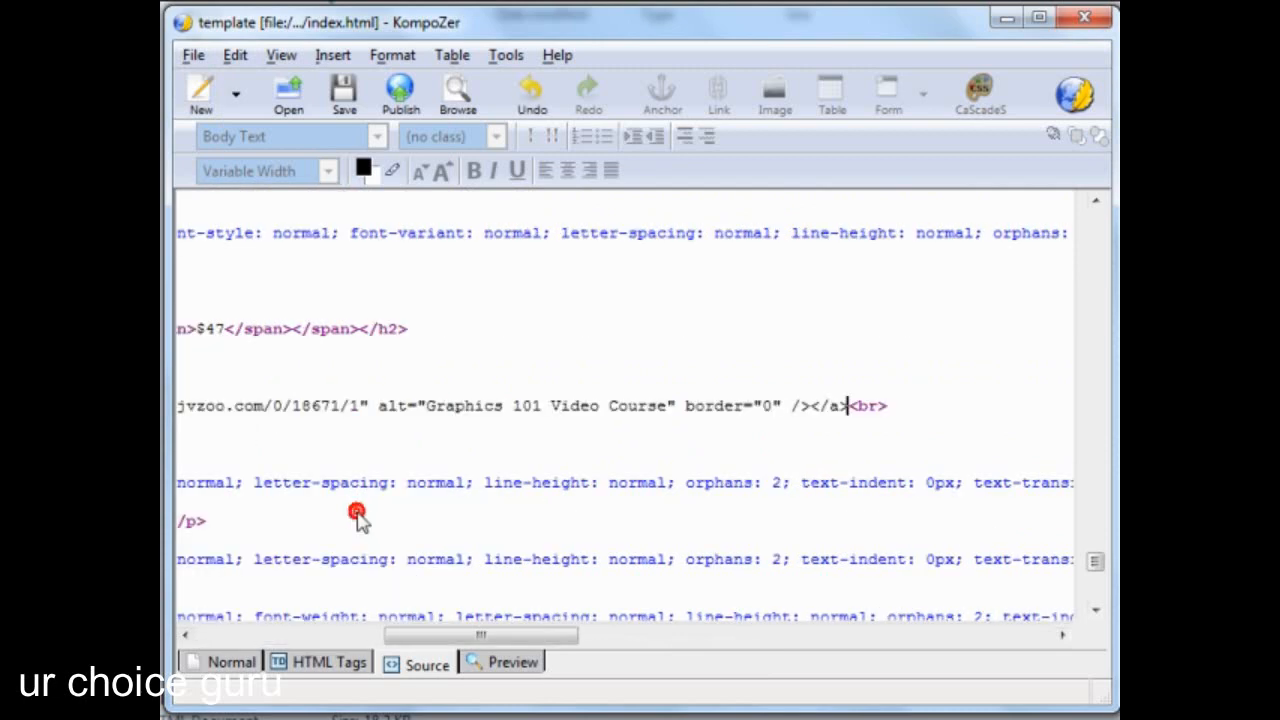
Save index.html, check the Only $7.00 Buy Now block, and close KompoZer
{"action": "left_click", "coordinate": [344, 92]}
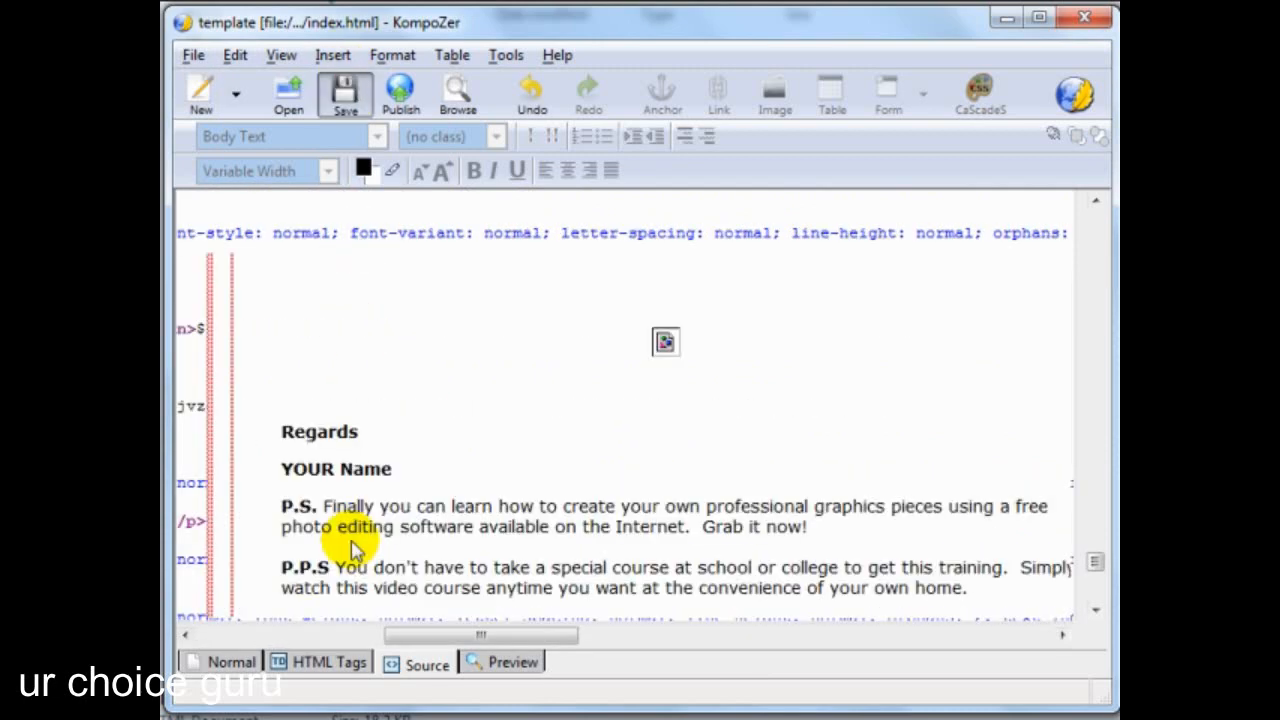
{"action": "scroll", "coordinate": [586, 457], "scroll_direction": "up", "scroll_amount": 3}
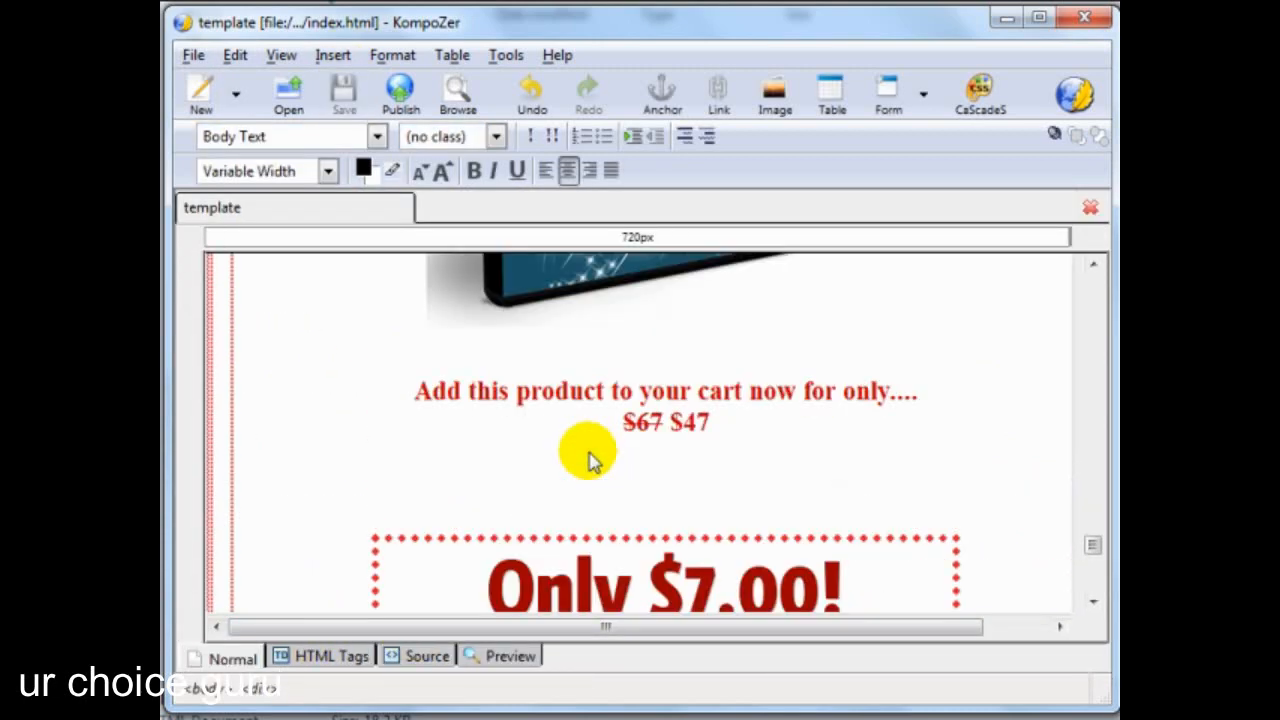
{"action": "scroll", "coordinate": [586, 457], "scroll_direction": "down", "scroll_amount": 5}
{"action": "scroll", "coordinate": [590, 460], "scroll_direction": "up", "scroll_amount": 1}
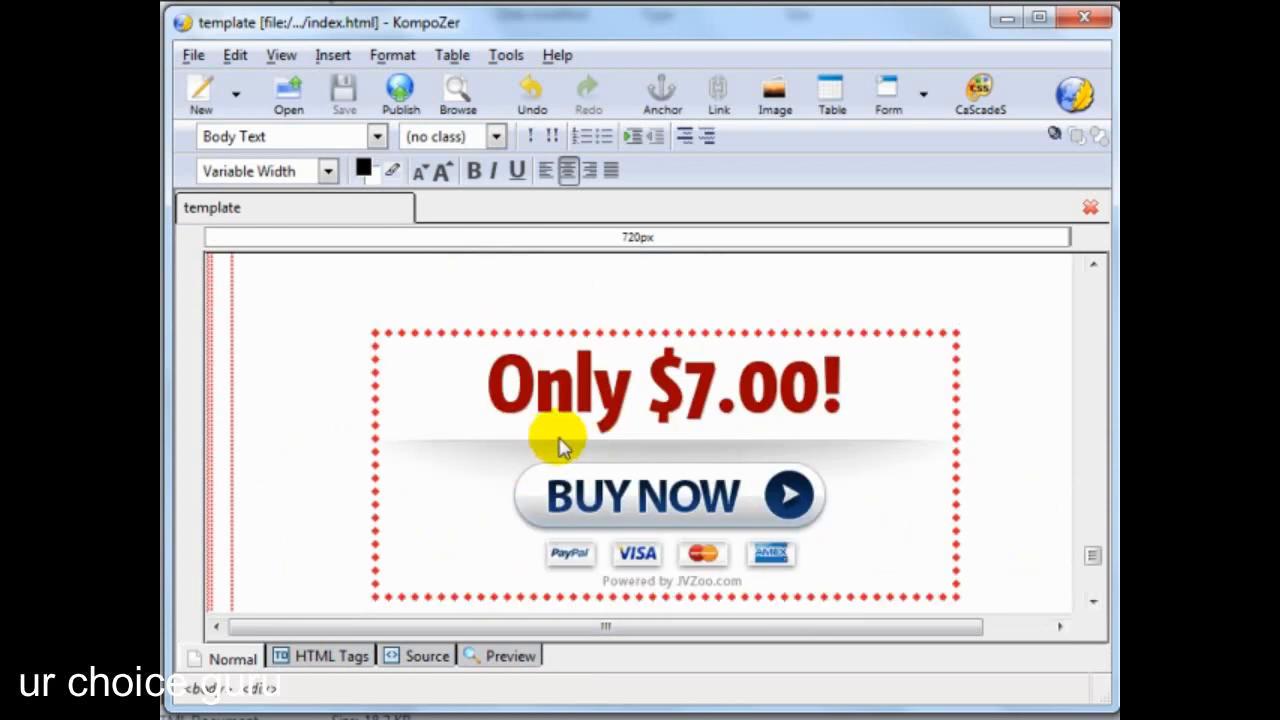
{"action": "left_click", "coordinate": [560, 443]}
{"action": "scroll", "coordinate": [590, 300], "scroll_direction": "up", "scroll_amount": 2}
{"action": "left_click", "coordinate": [603, 350]}
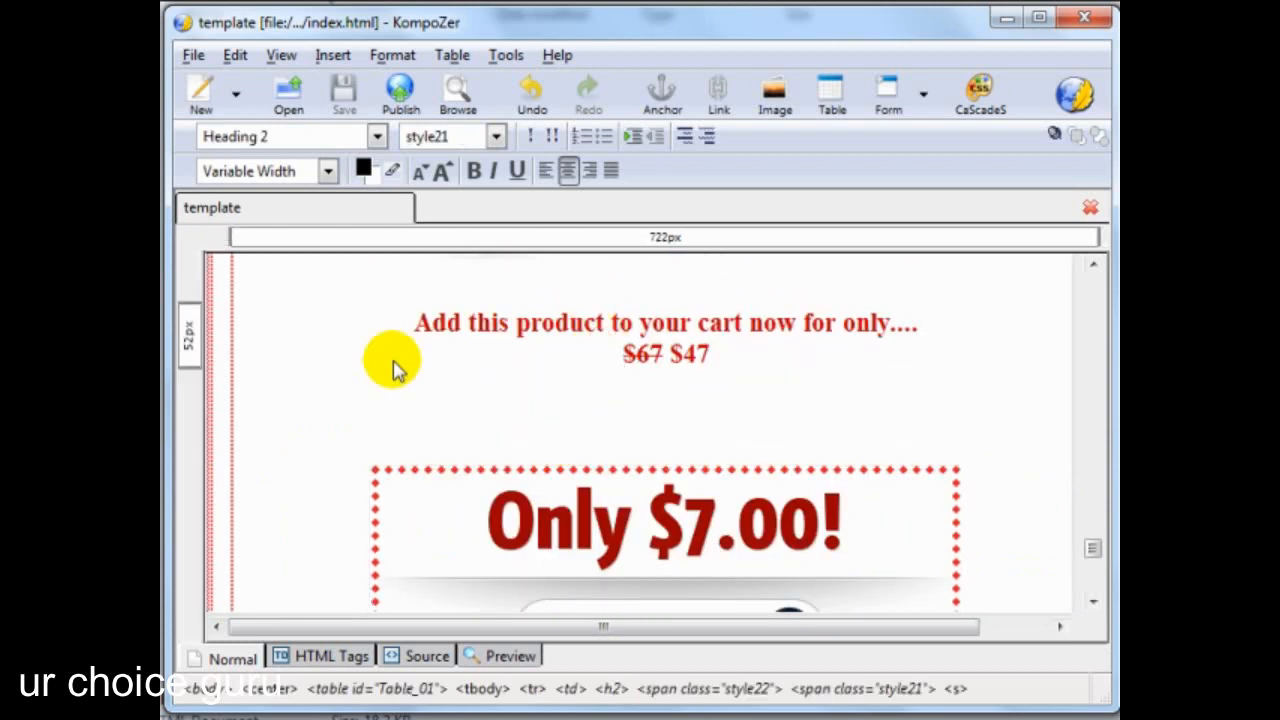
{"action": "scroll", "coordinate": [320, 372], "scroll_direction": "down", "scroll_amount": 3}
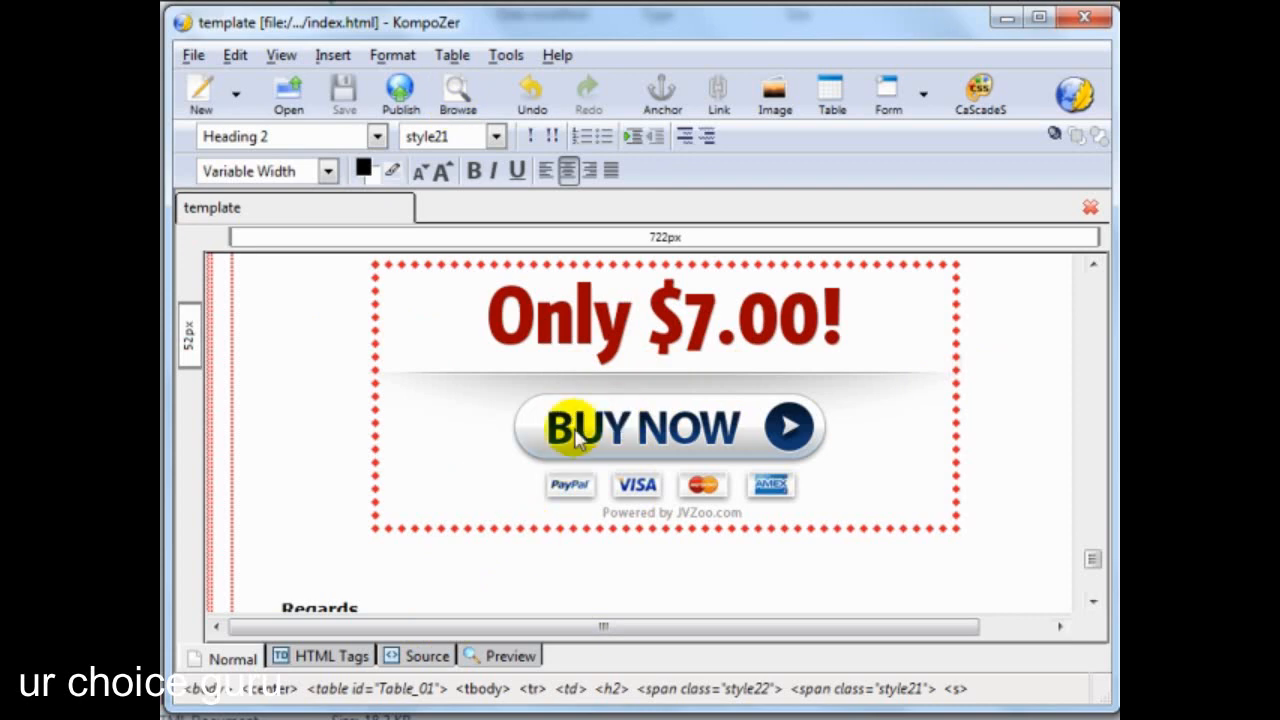
{"action": "left_click", "coordinate": [1103, 22]}
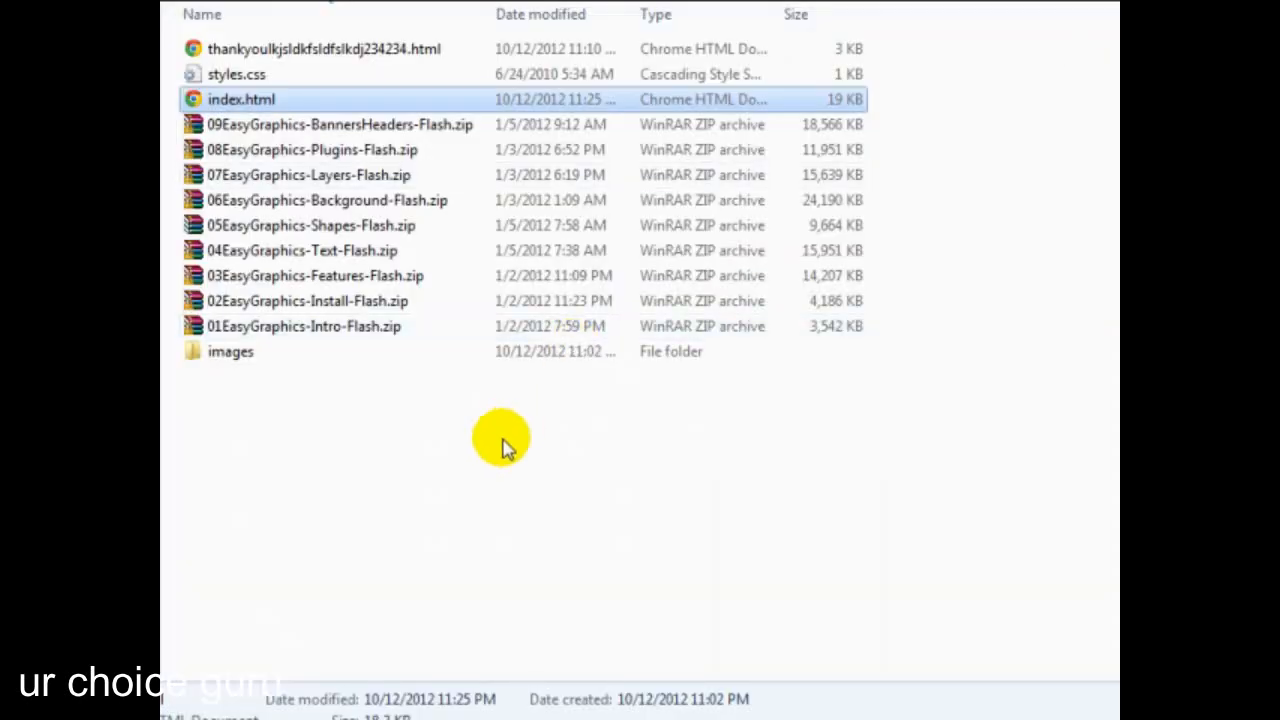
{"action": "left_click", "coordinate": [503, 443]}
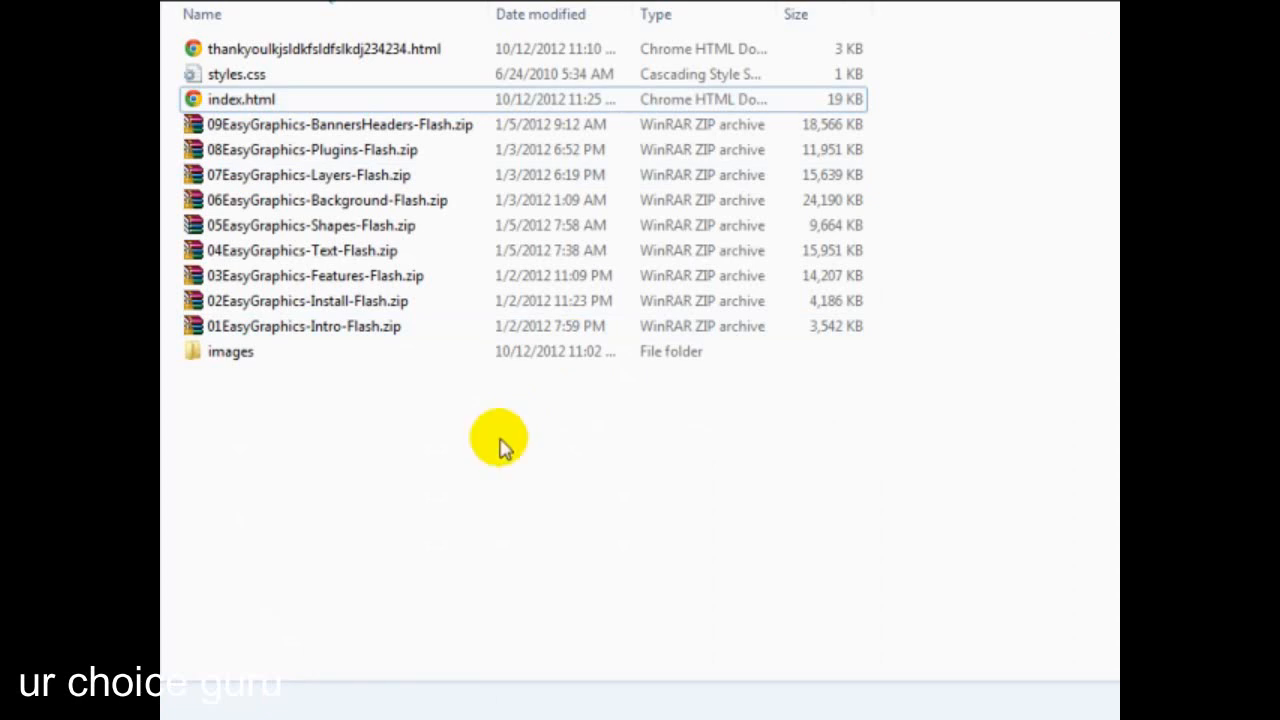
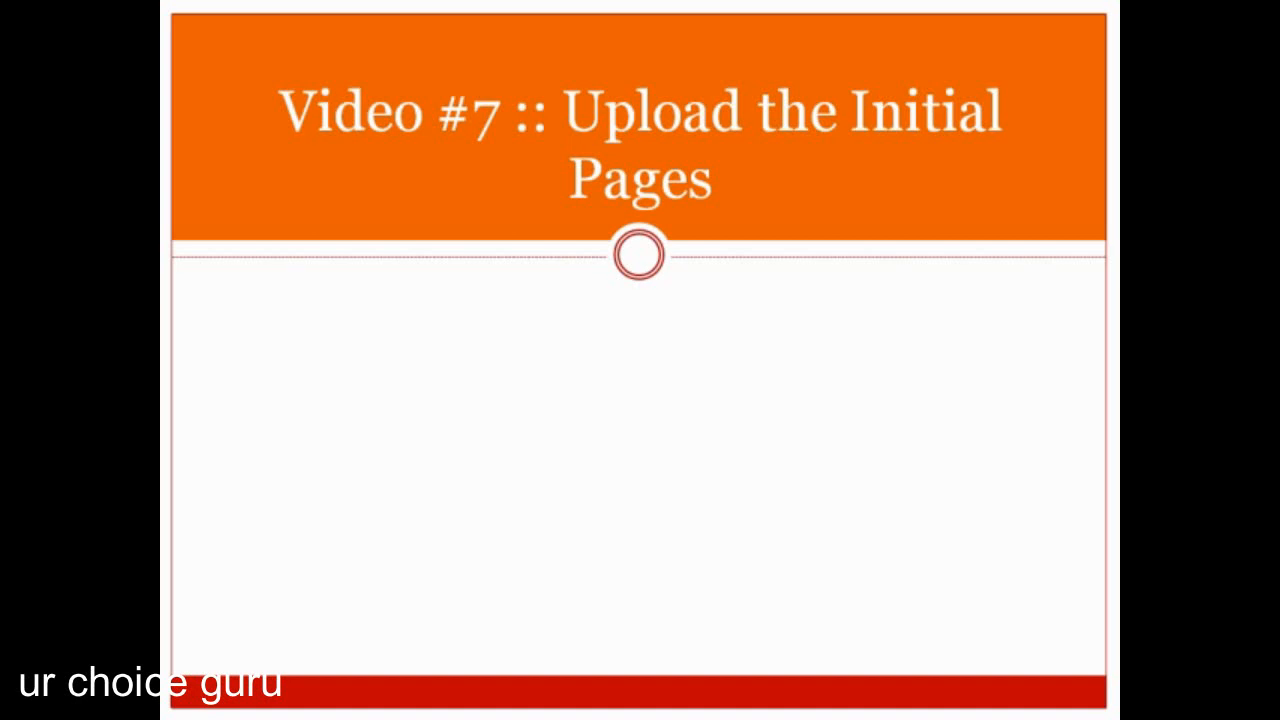
Advance past the Video #7 title slide and reveal both bullets: upload updated pages with FileZilla, and test them
{"action": "key", "text": "Right"}
{"action": "key", "text": "Right"}
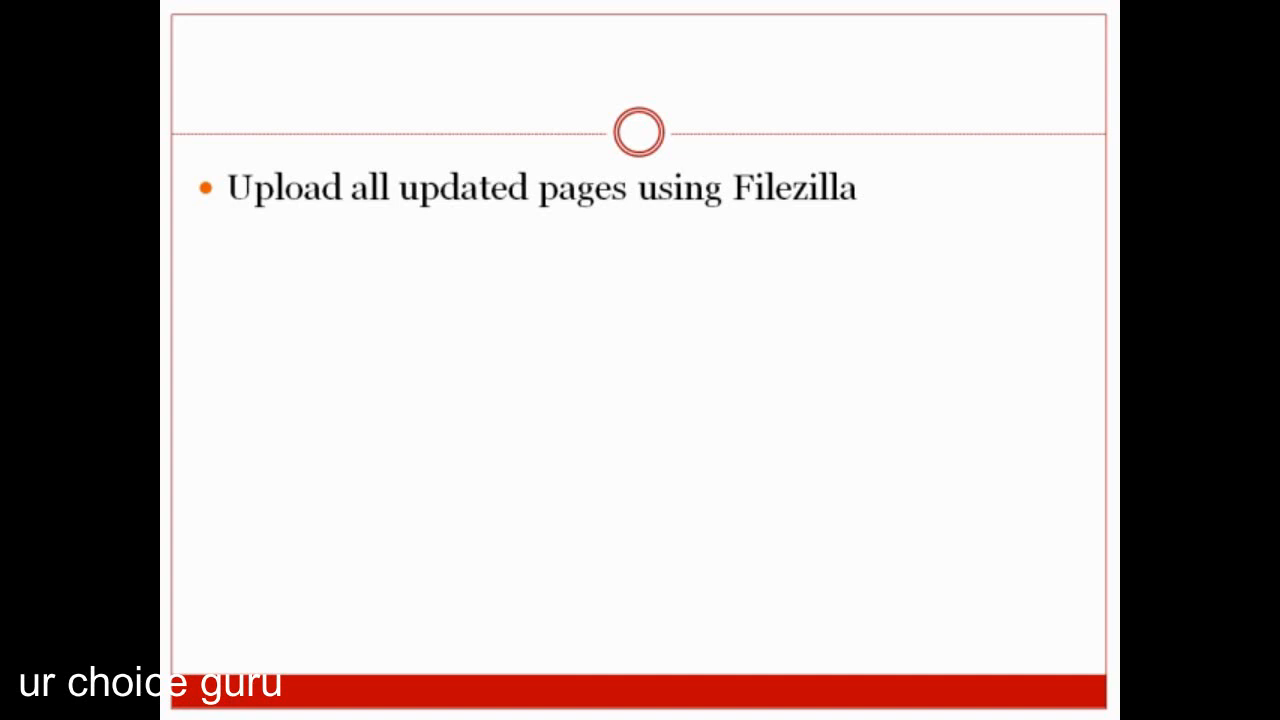
{"action": "key", "text": "Right"}
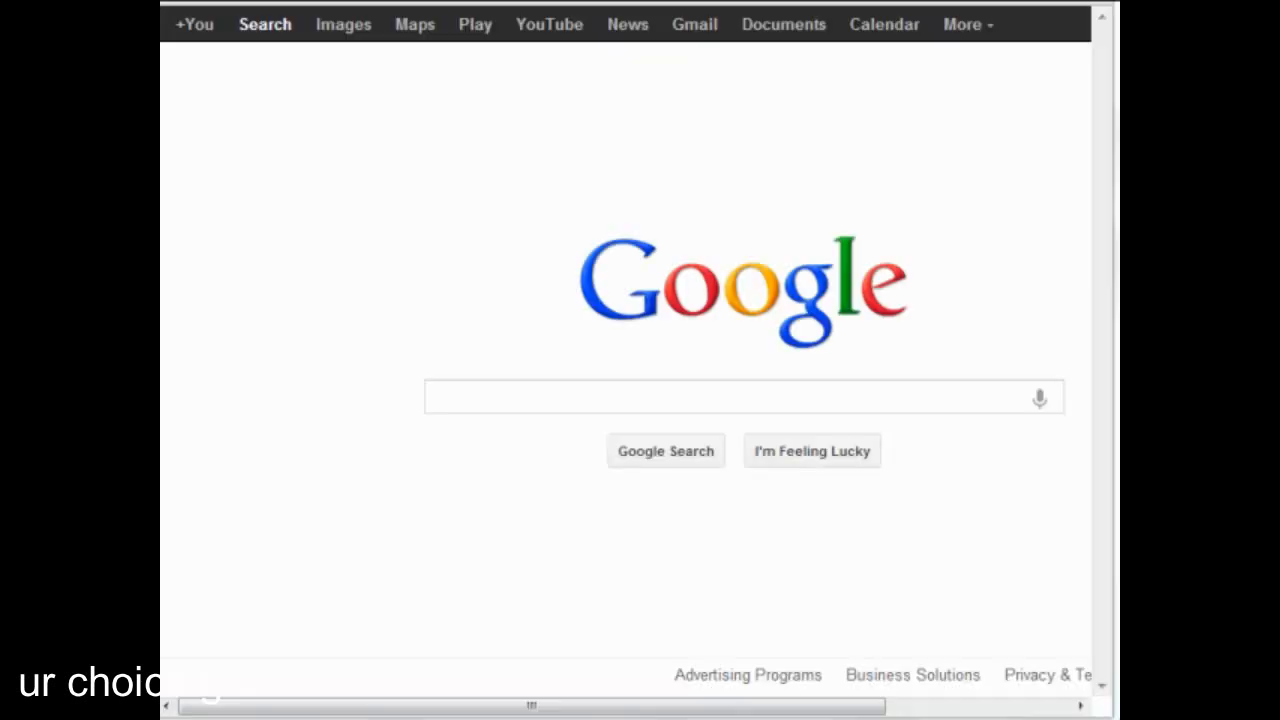
Search Google for 'Filezilla' and open the official filezilla-project.org homepage
{"action": "left_click", "coordinate": [870, 394]}
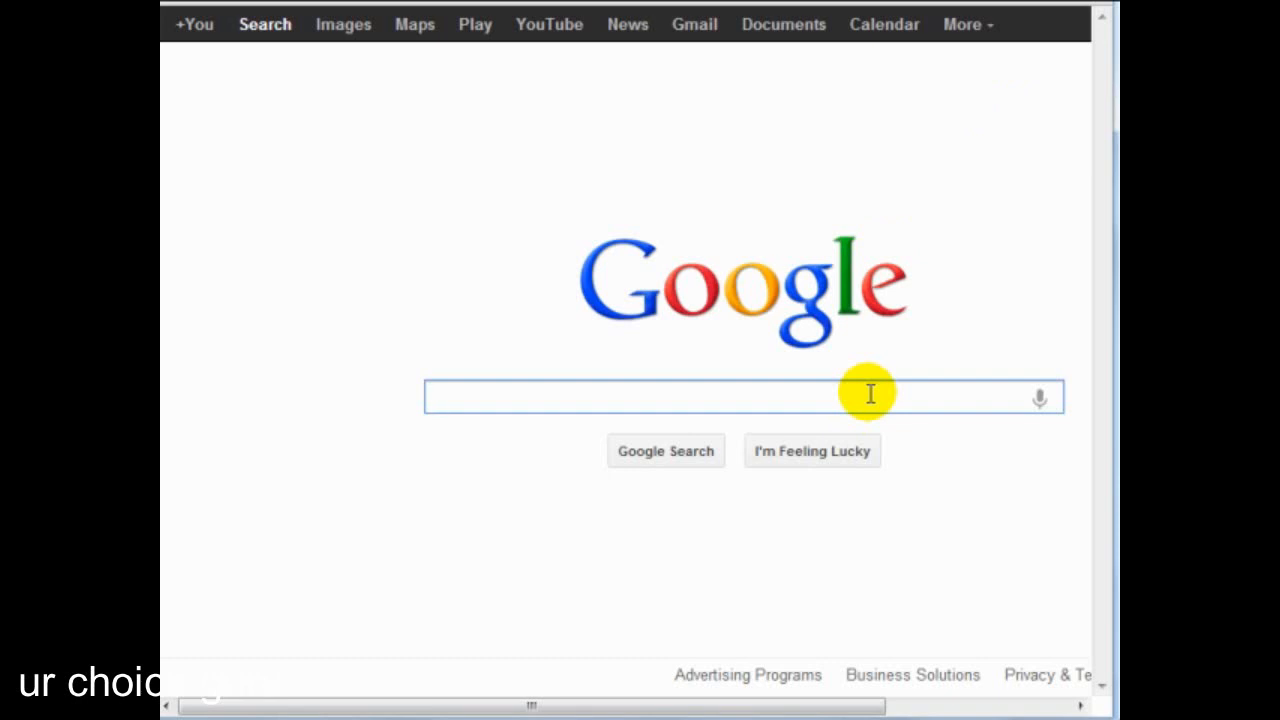
{"action": "type", "text": "Filezilla"}
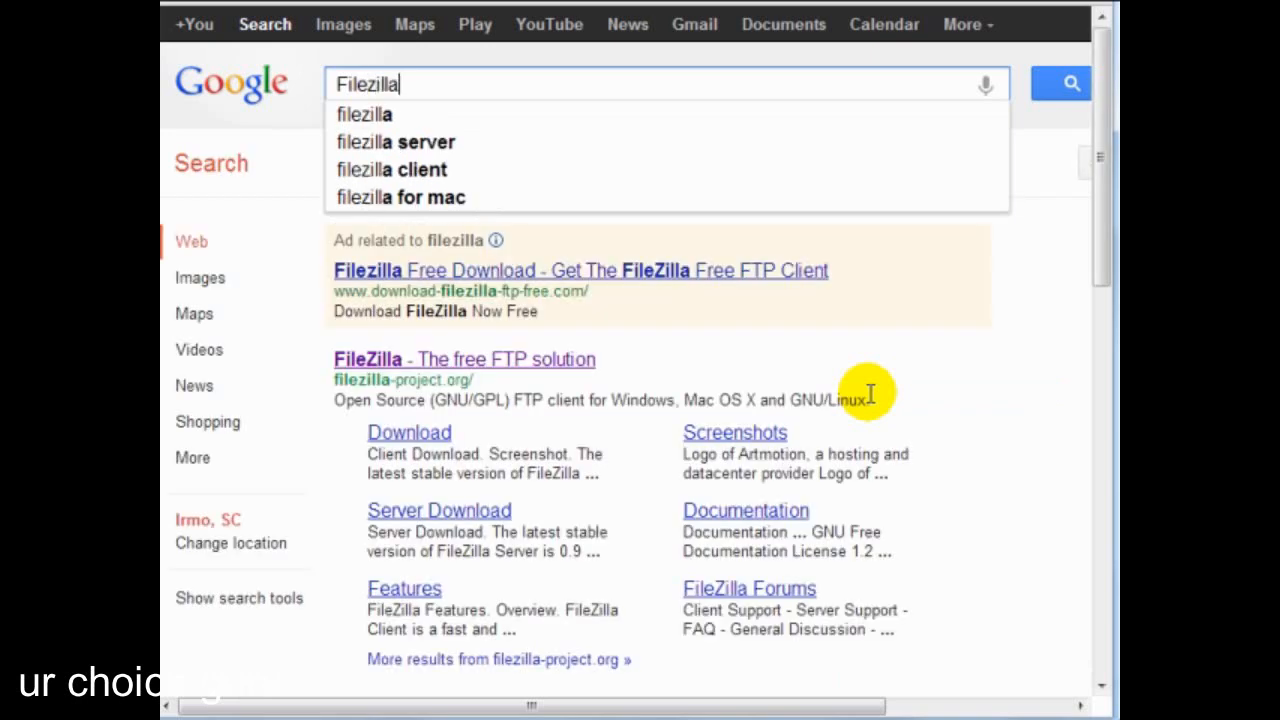
{"action": "key", "text": "Return"}
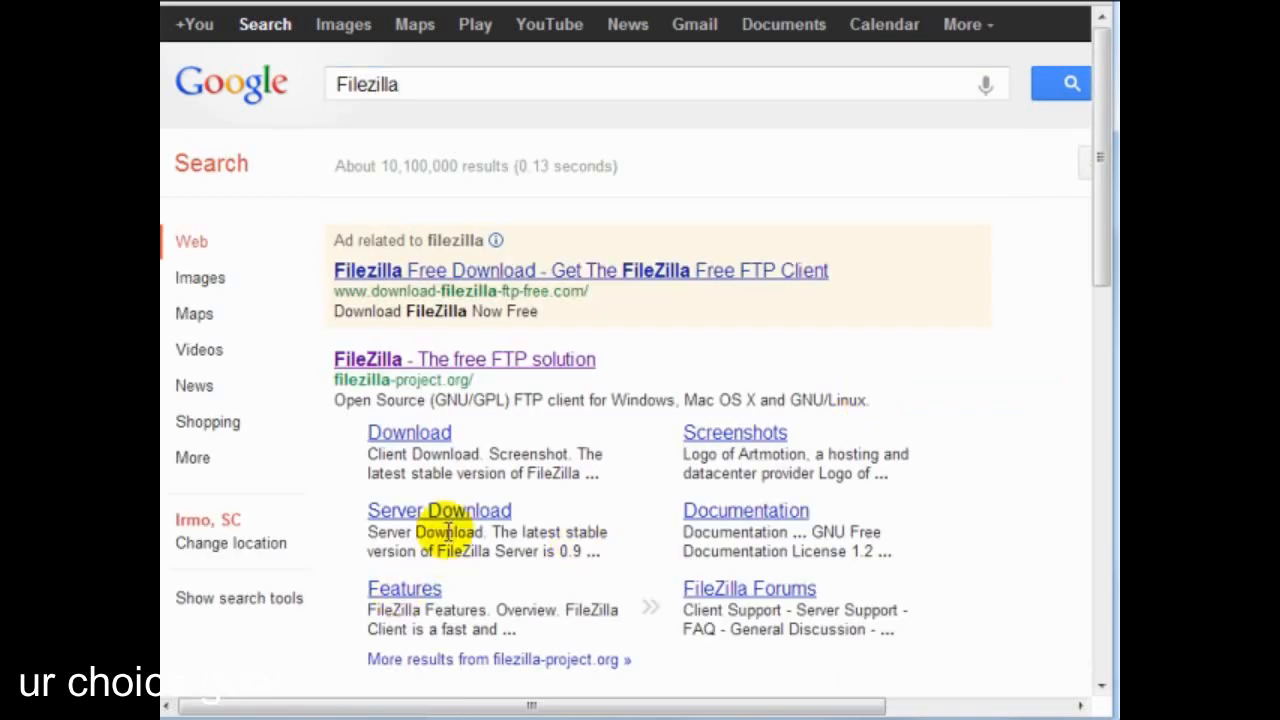
{"action": "left_click", "coordinate": [517, 360]}
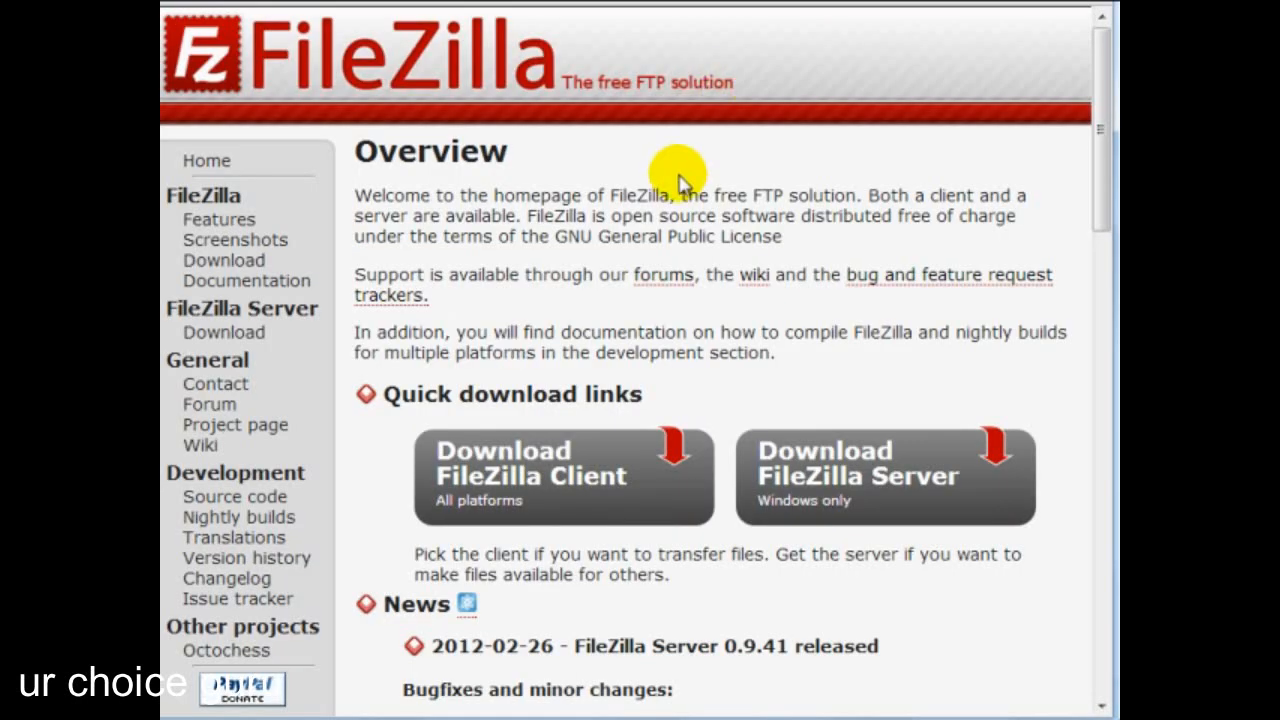
{"action": "scroll", "coordinate": [677, 171], "scroll_direction": "down", "scroll_amount": 4}
{"action": "scroll", "coordinate": [680, 183], "scroll_direction": "up", "scroll_amount": 3}
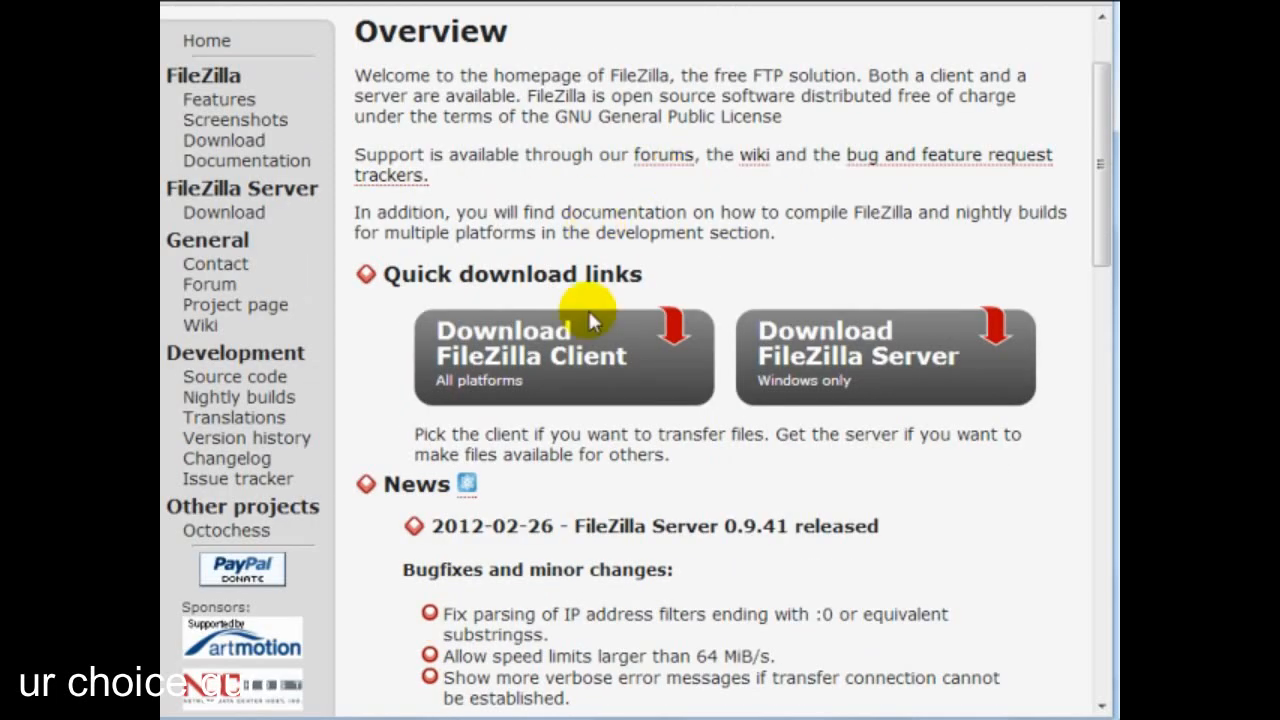
Go to the Download FileZilla Client page and look over the 3.5.3 files for each platform
{"action": "left_click", "coordinate": [560, 370]}
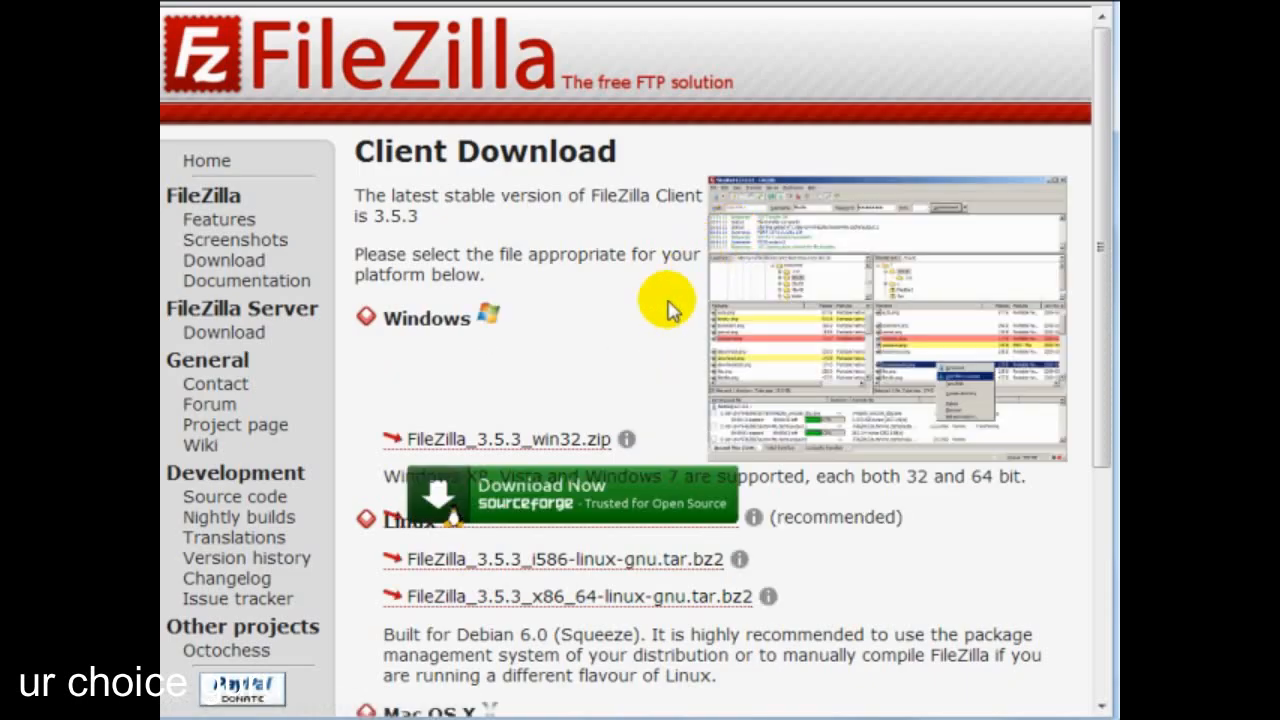
{"action": "scroll", "coordinate": [670, 310], "scroll_direction": "down", "scroll_amount": 3}
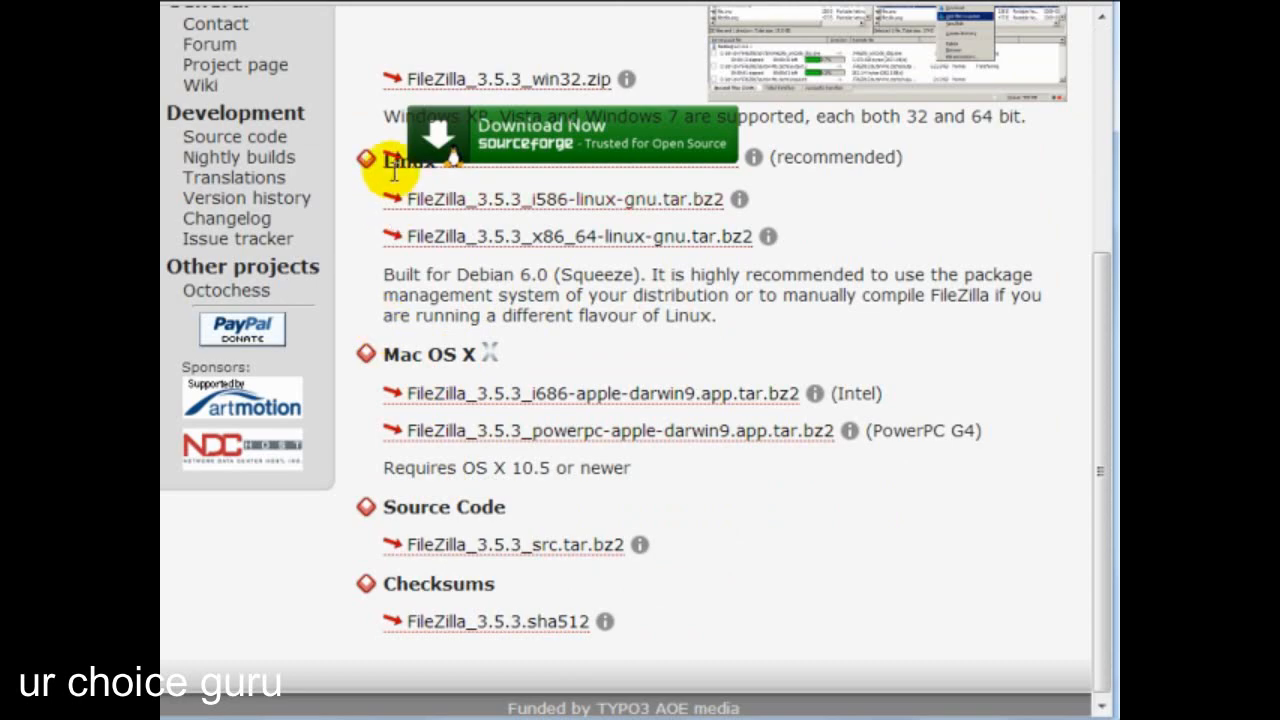
{"action": "scroll", "coordinate": [394, 172], "scroll_direction": "up", "scroll_amount": 3}
{"action": "scroll", "coordinate": [380, 405], "scroll_direction": "down", "scroll_amount": 3}
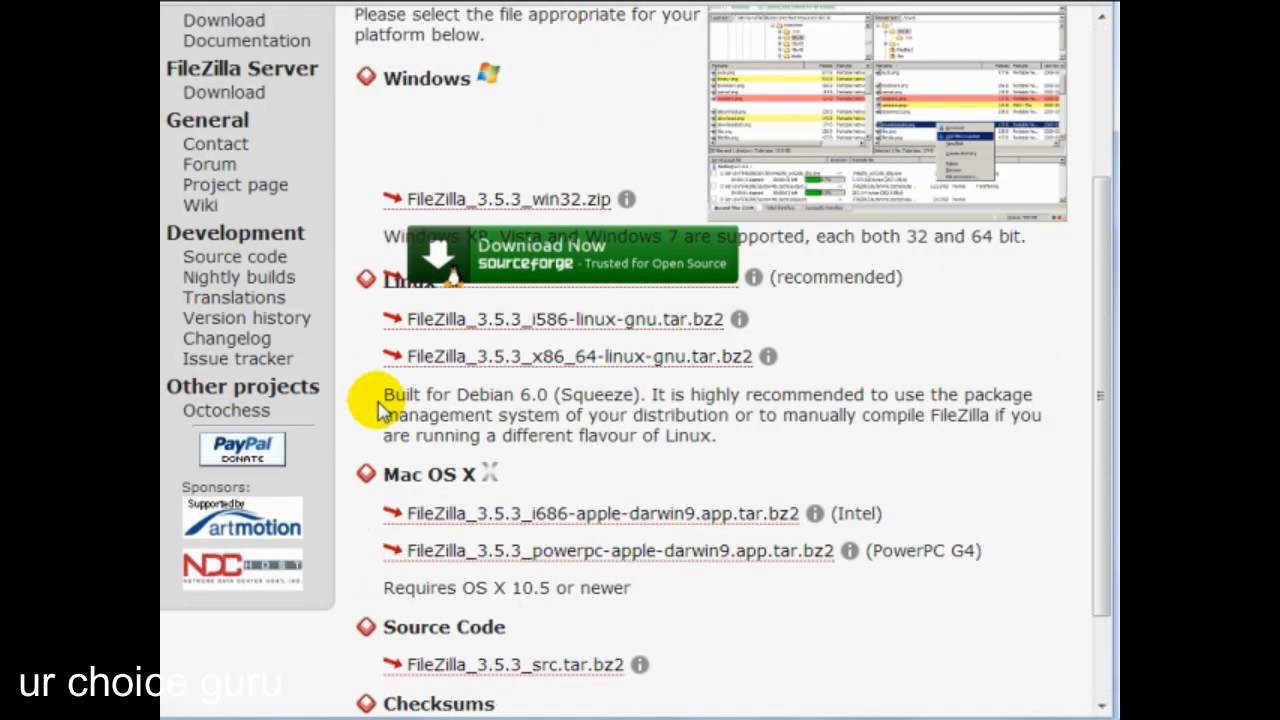
{"action": "scroll", "coordinate": [380, 400], "scroll_direction": "up", "scroll_amount": 3}
{"action": "scroll", "coordinate": [449, 343], "scroll_direction": "down", "scroll_amount": 2}
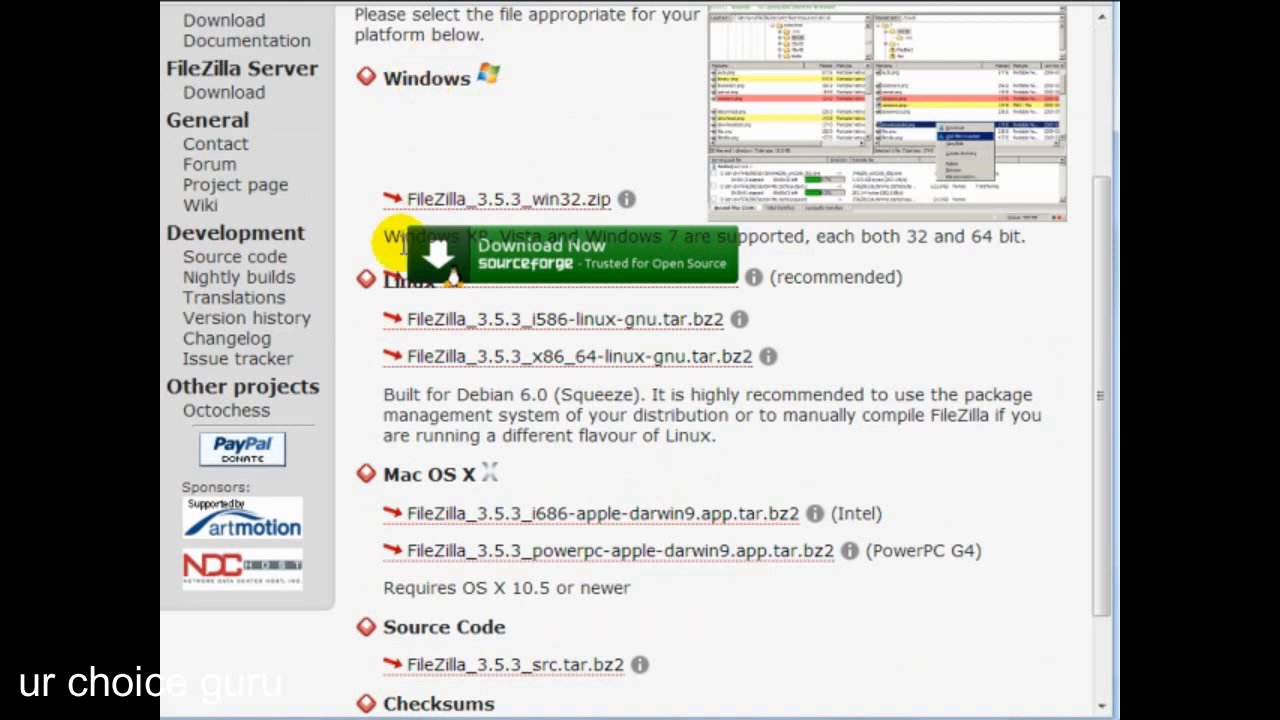
{"action": "scroll", "coordinate": [383, 283], "scroll_direction": "up", "scroll_amount": 3}
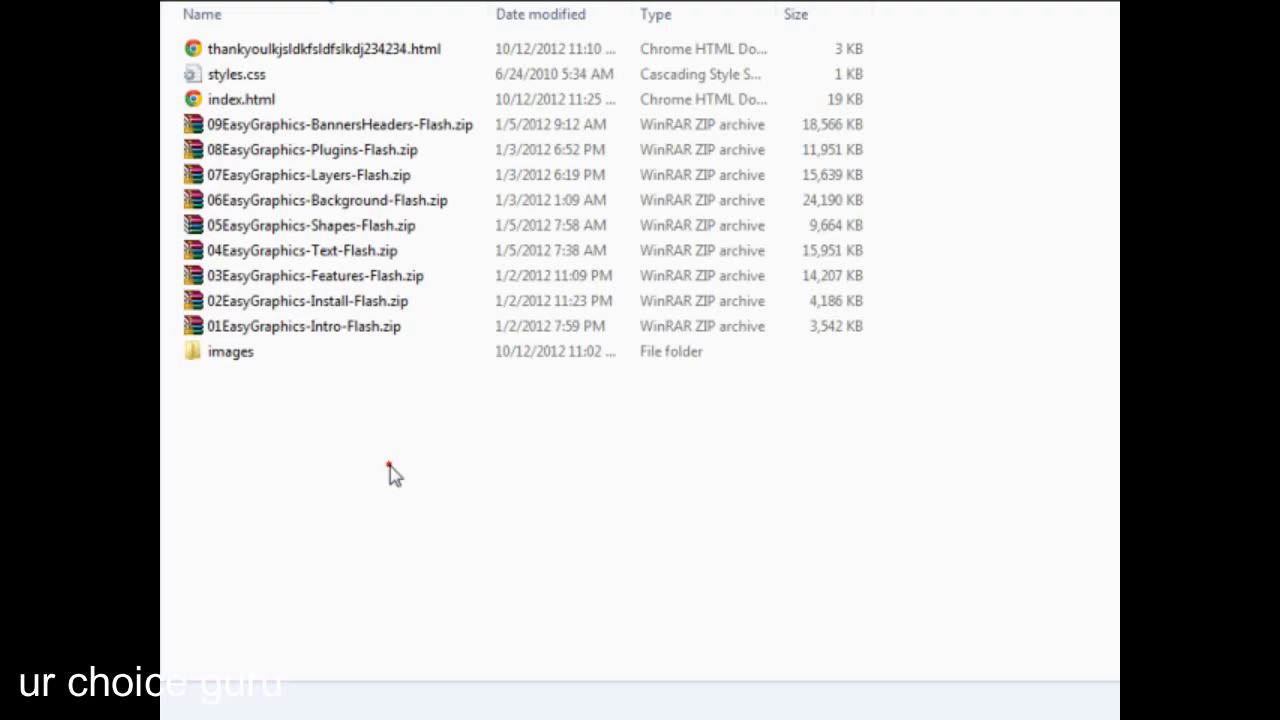
Select every sales site file and folder in Explorer, then launch FileZilla from the Start menu
{"action": "left_click", "coordinate": [390, 467]}
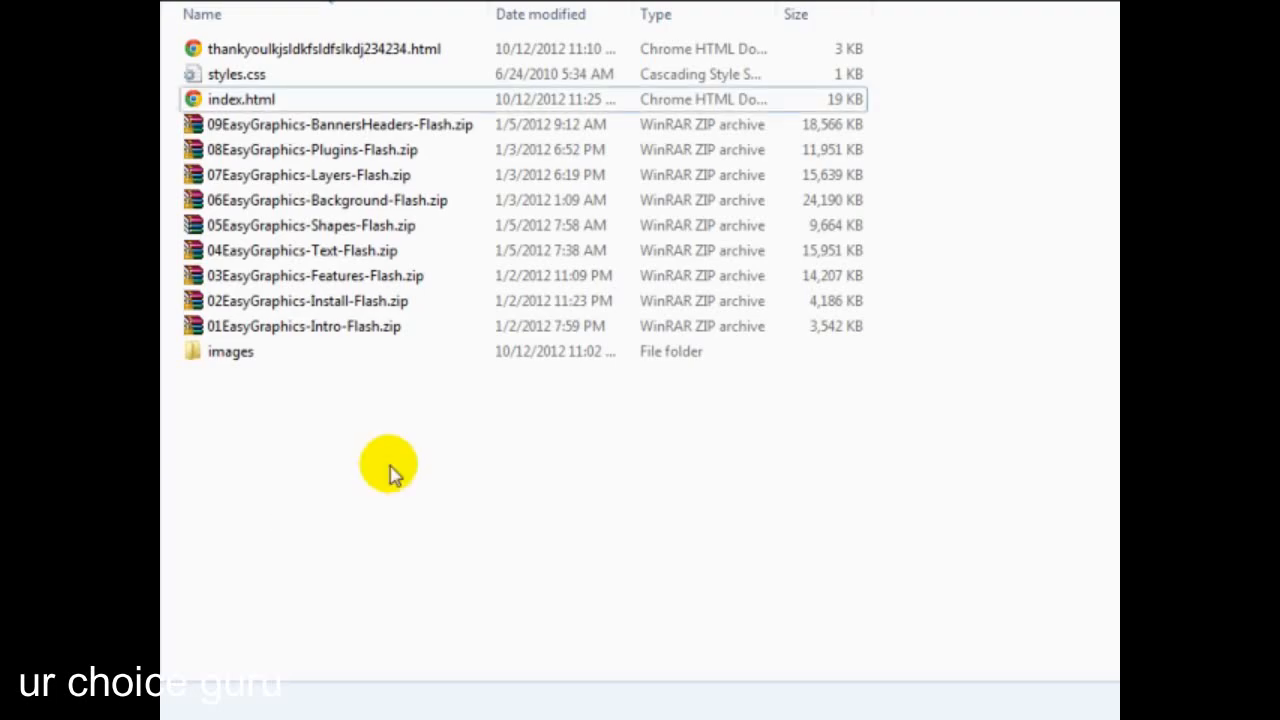
{"action": "left_click_drag", "start_coordinate": [423, 452], "coordinate": [325, 50]}
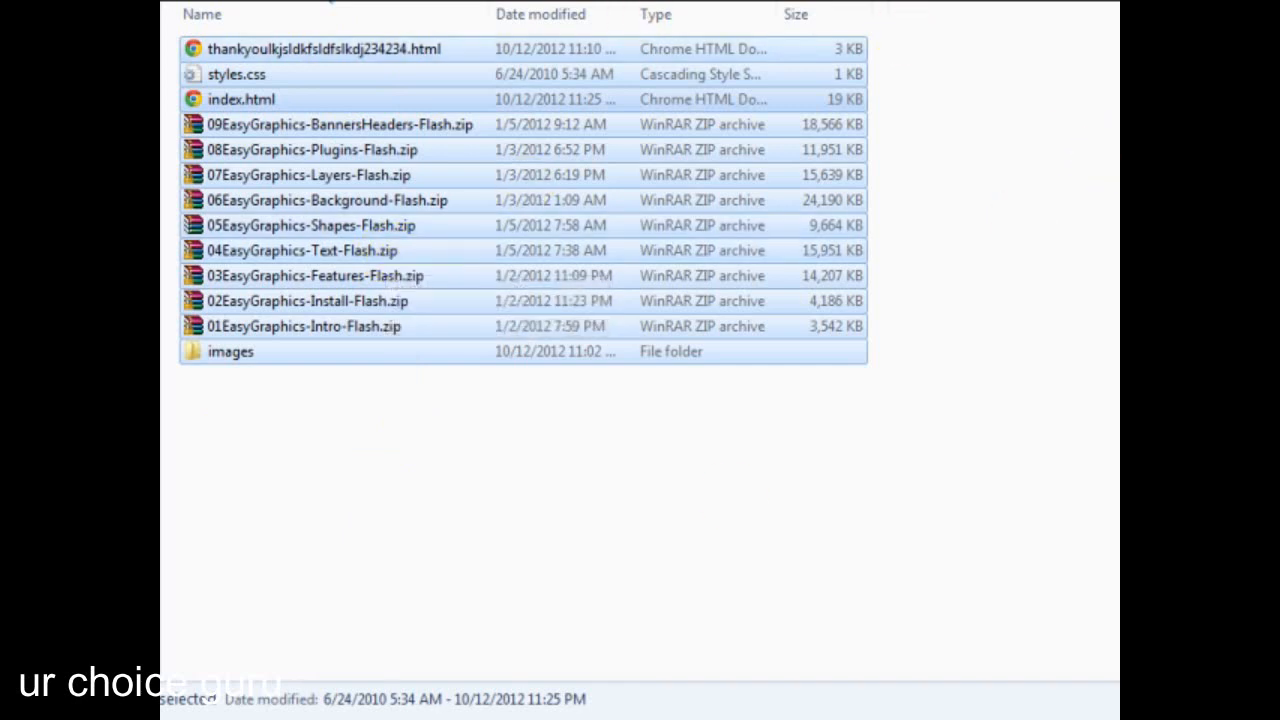
{"action": "key", "text": "super"}
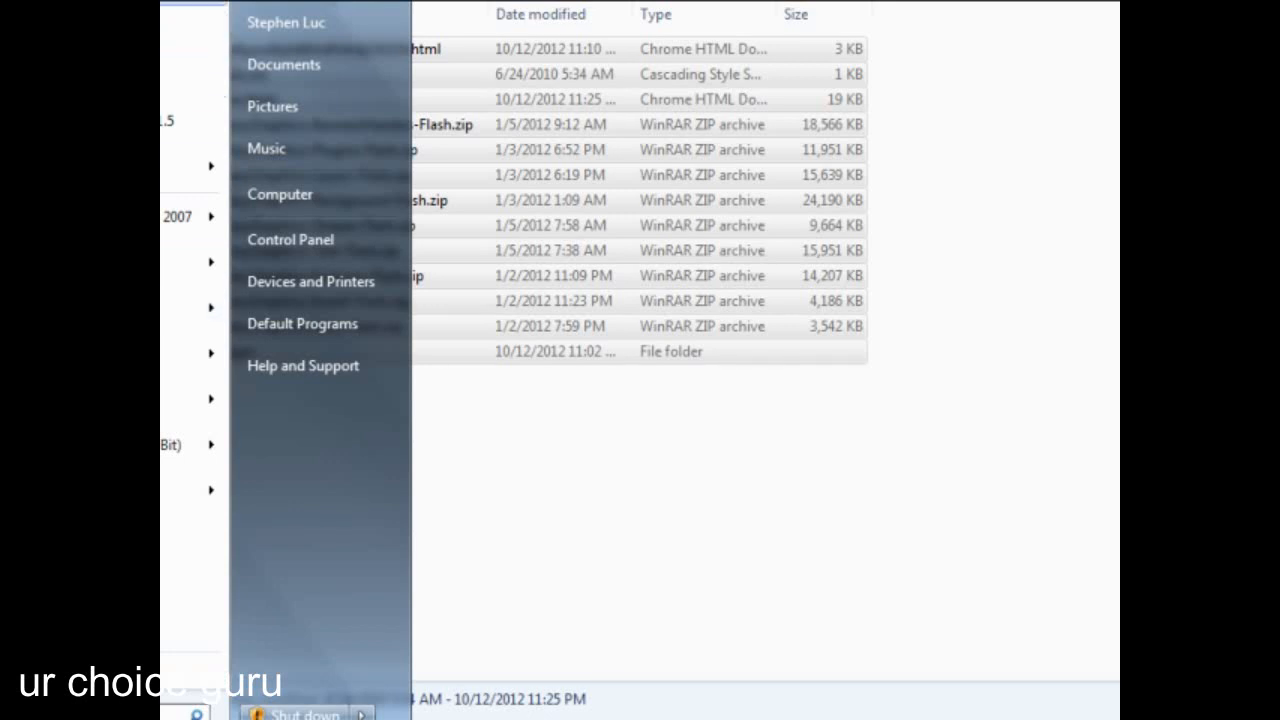
{"action": "left_click", "coordinate": [190, 2]}
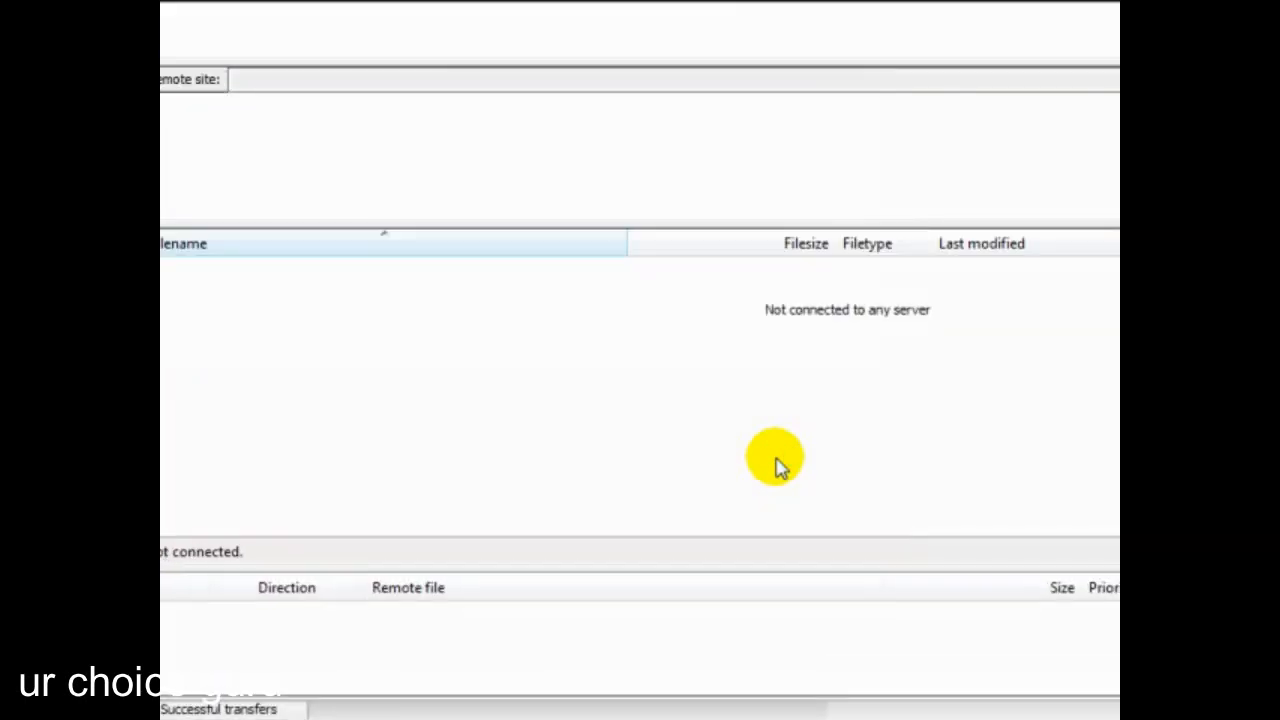
Resize and position the FileZilla window and enter ftp.yourdomain.com as the Host
{"action": "key", "text": "super+Down"}
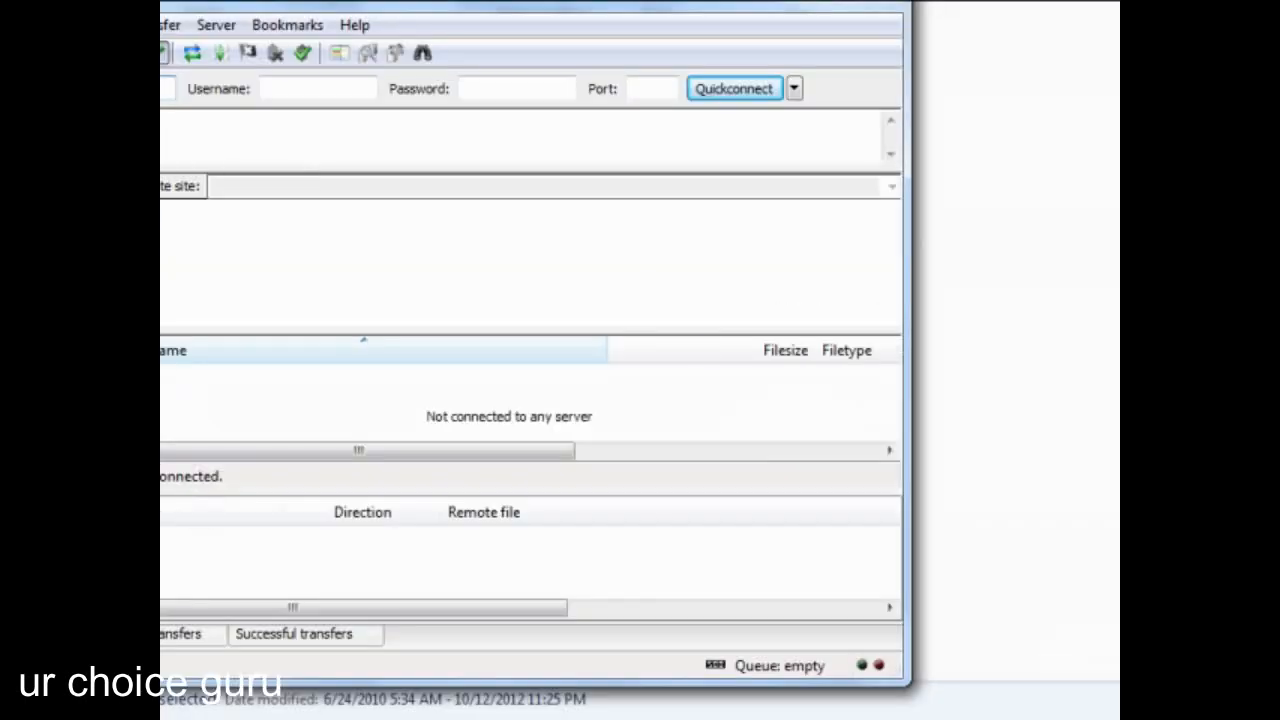
{"action": "left_click_drag", "start_coordinate": [662, 1], "coordinate": [840, 22]}
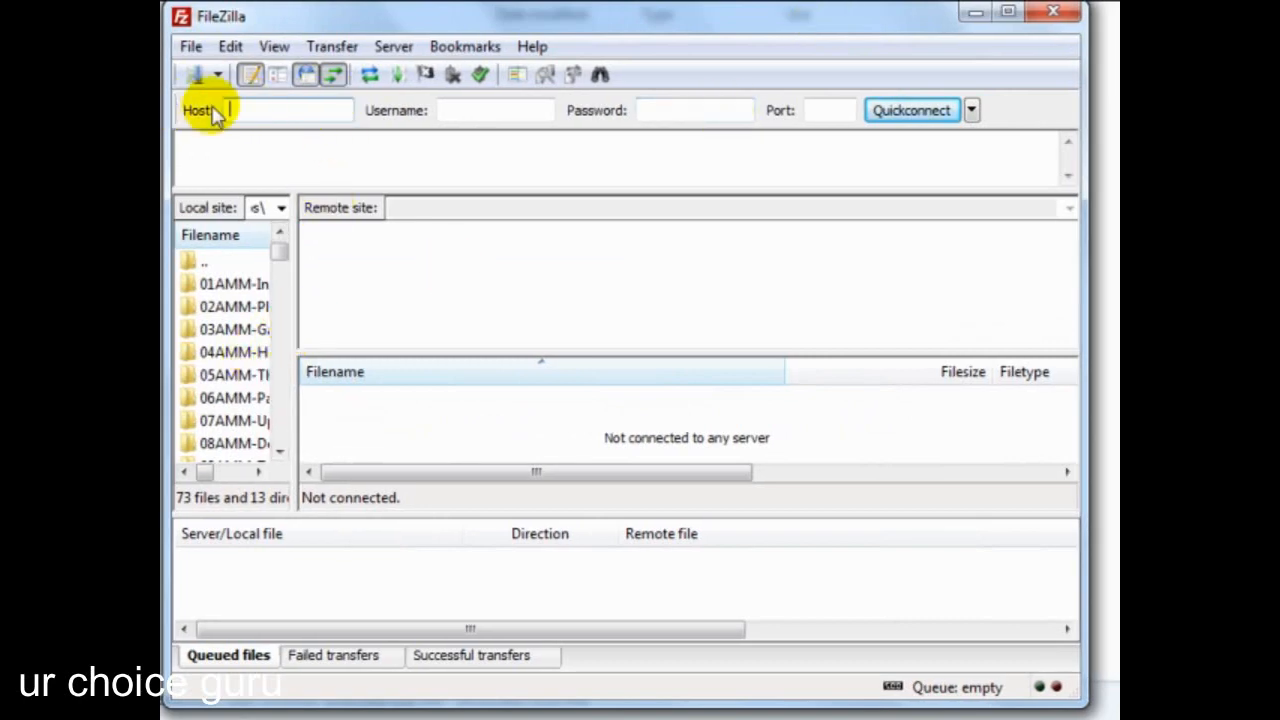
{"action": "left_click", "coordinate": [252, 110]}
{"action": "type", "text": "ftp."}
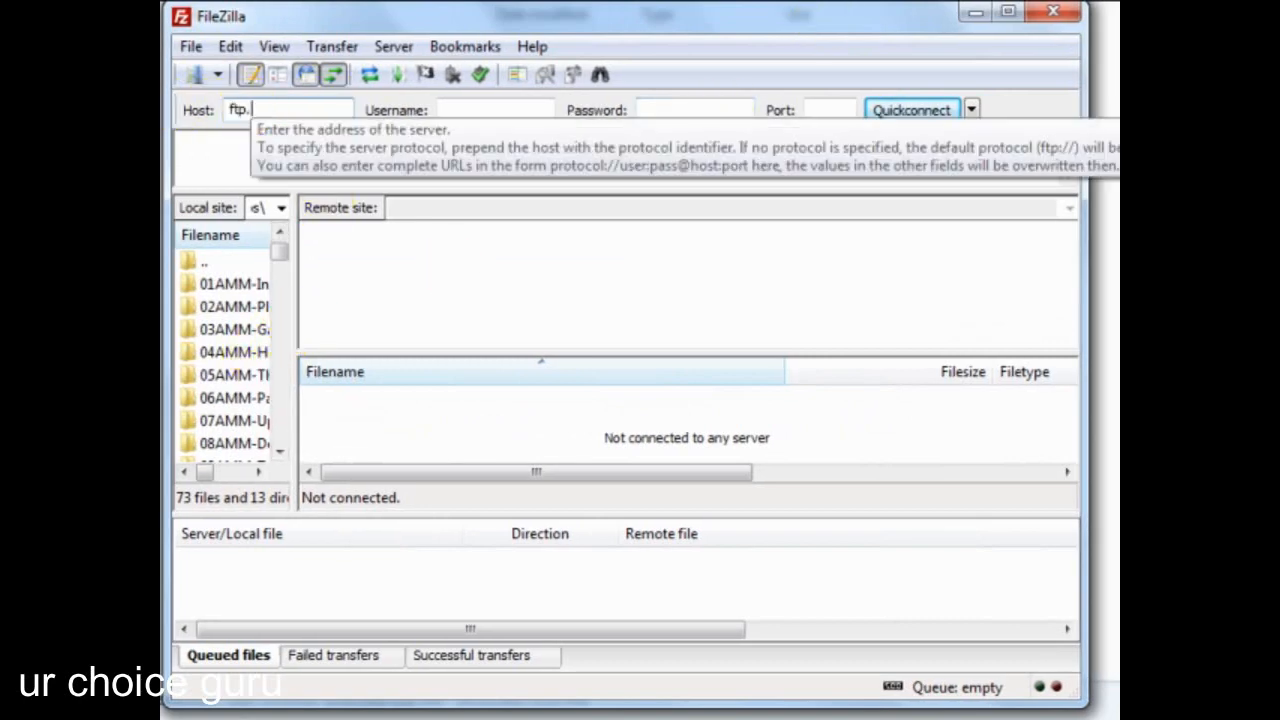
{"action": "type", "text": "yourdomain.com"}
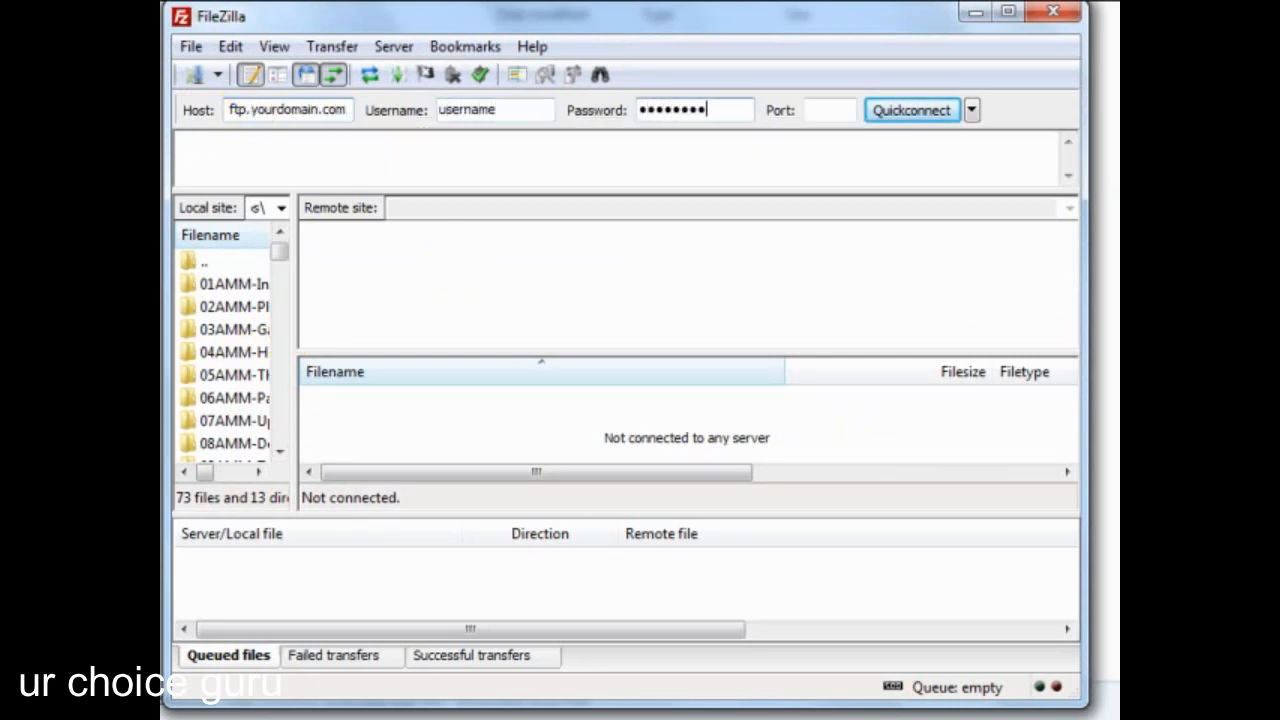
{"action": "left_click_drag", "start_coordinate": [1086, 109], "coordinate": [1114, 108]}
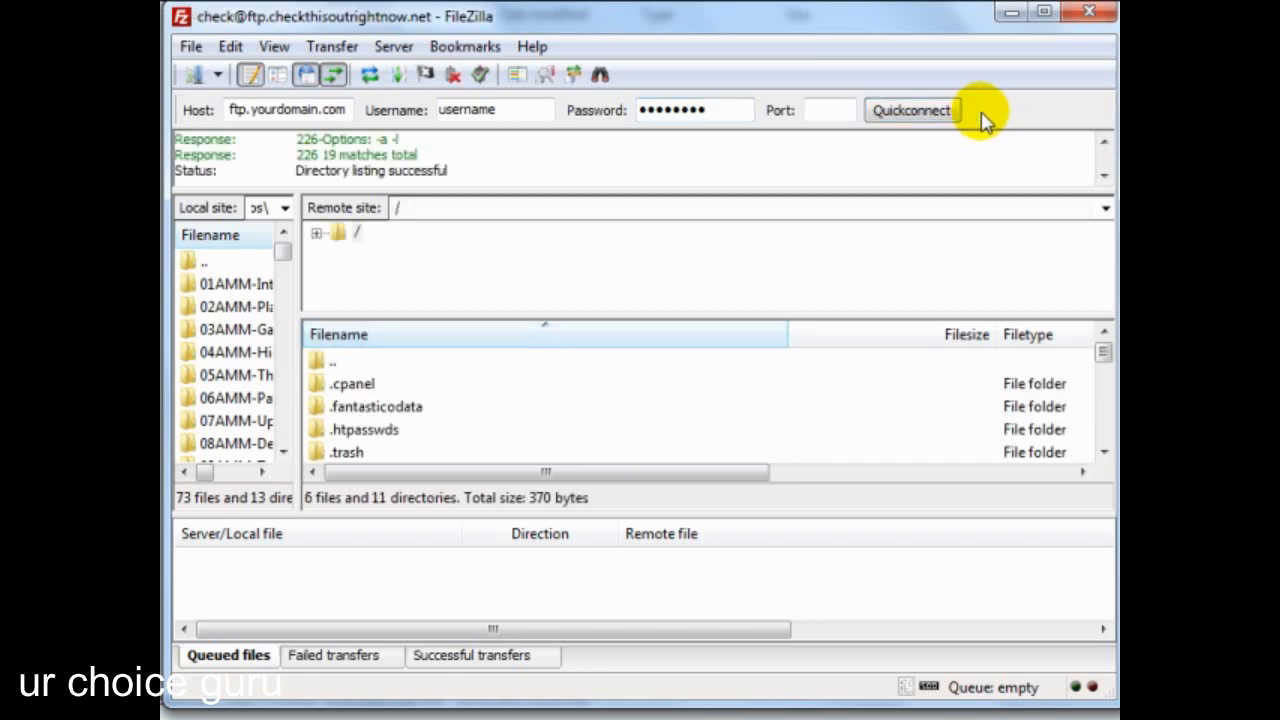
Open public_html from the remote file list and select it in the remote folder tree
{"action": "left_click", "coordinate": [442, 410]}
{"action": "scroll", "coordinate": [443, 423], "scroll_direction": "down", "scroll_amount": 2}
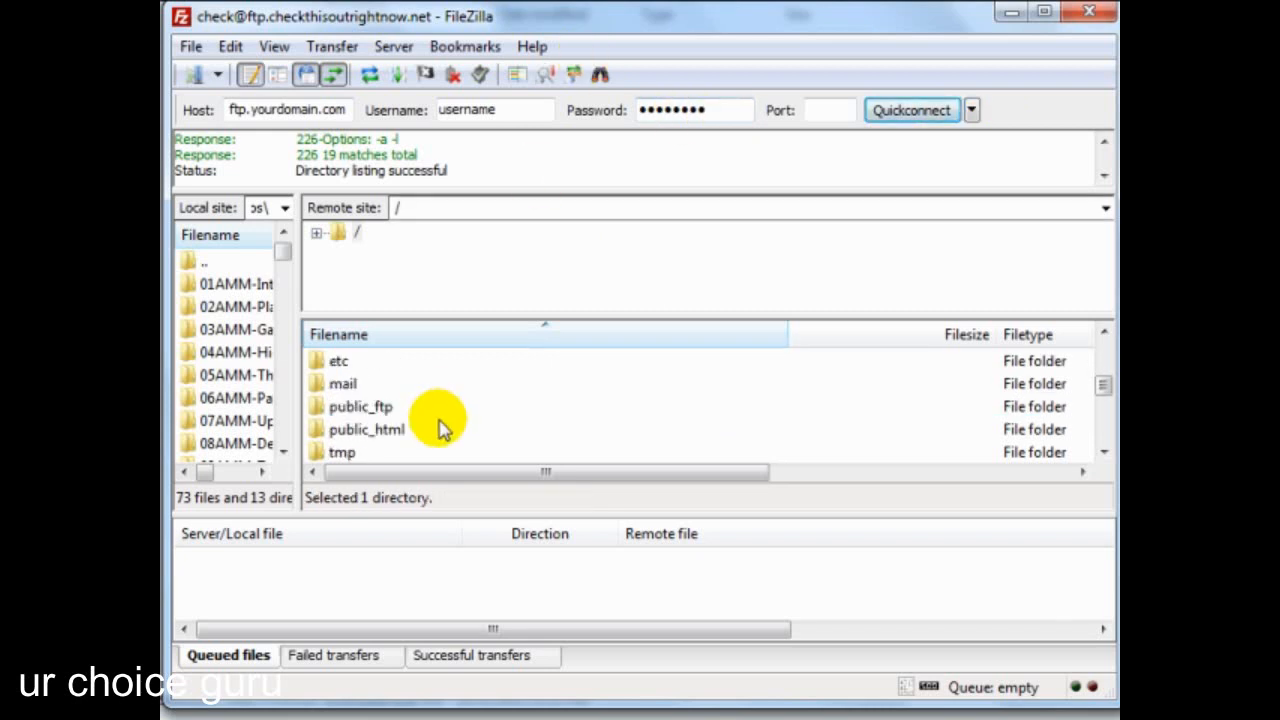
{"action": "left_click", "coordinate": [440, 425]}
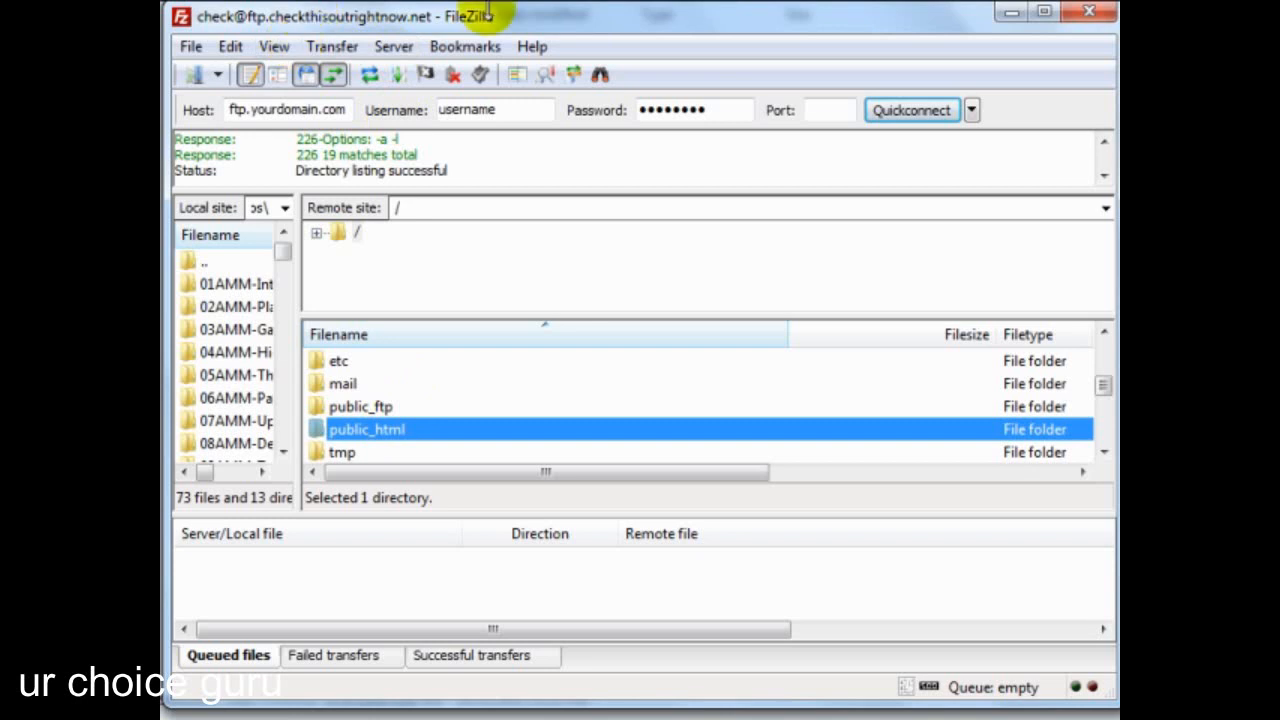
{"action": "double_click", "coordinate": [388, 430]}
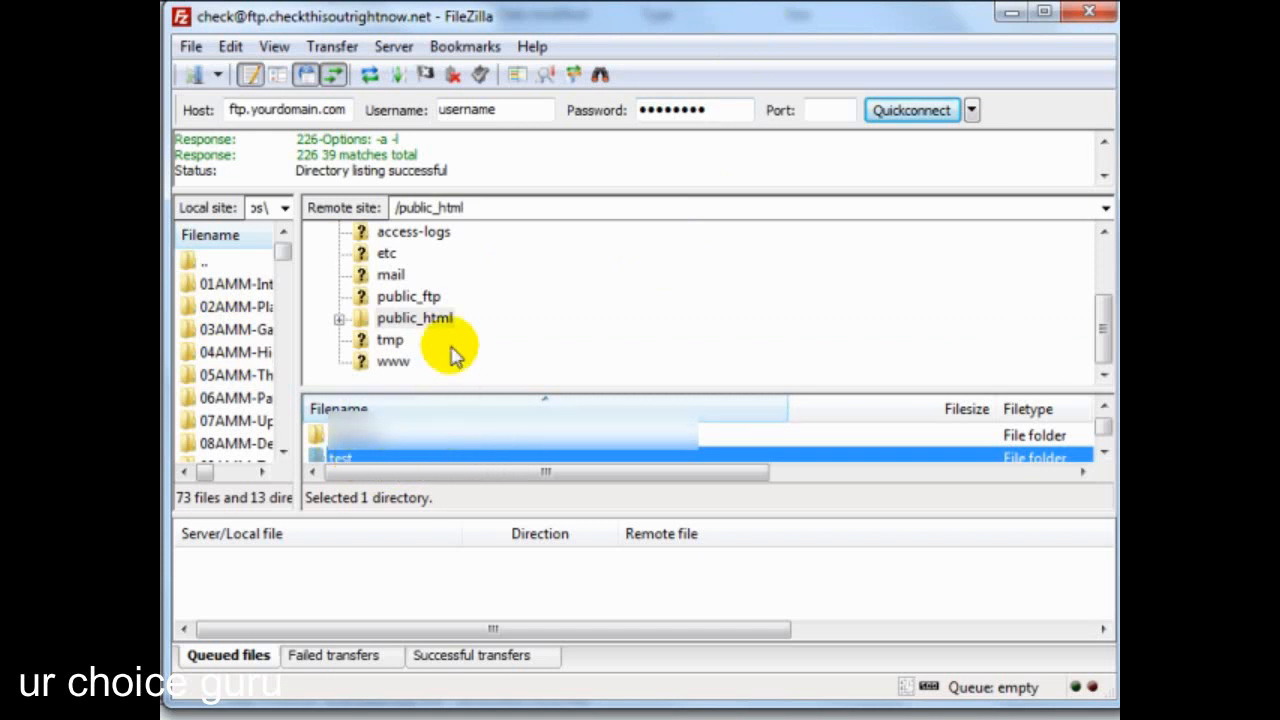
{"action": "left_click", "coordinate": [420, 318]}
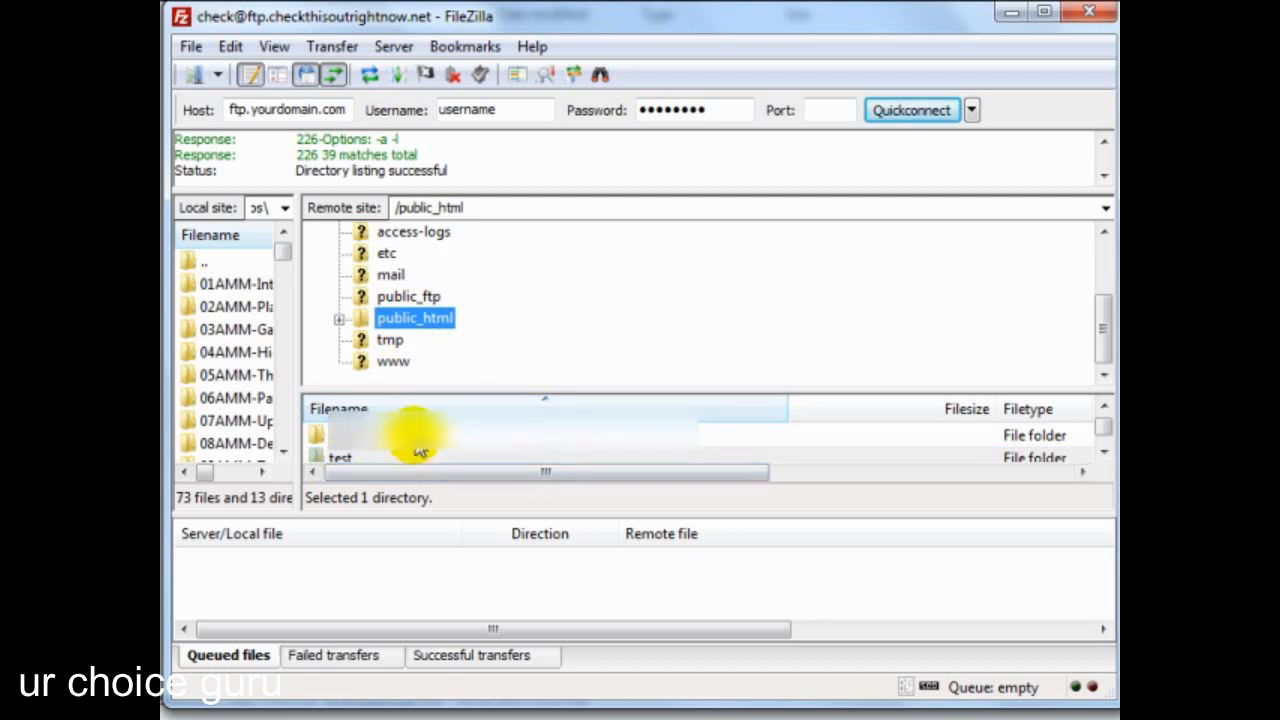
Create a directory named graphics101 inside public_html and open it in an enlarged remote pane
{"action": "right_click", "coordinate": [350, 440]}
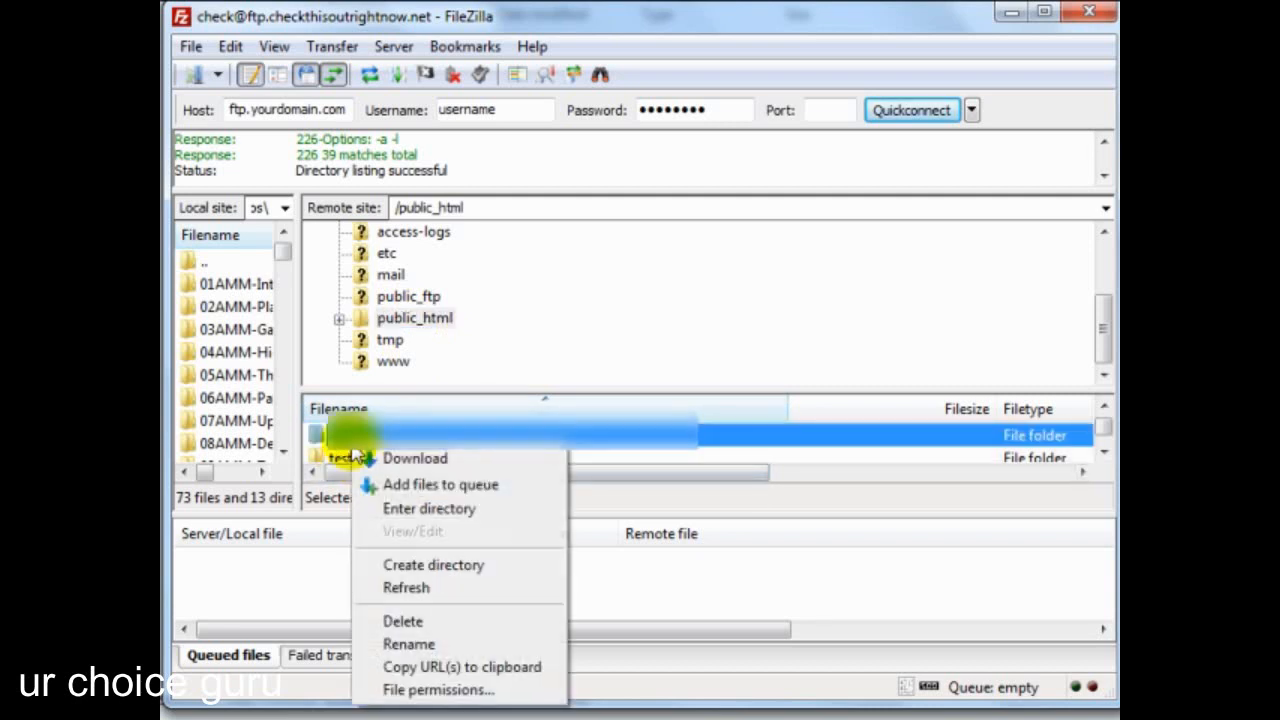
{"action": "left_click", "coordinate": [430, 564]}
{"action": "left_click_drag", "start_coordinate": [489, 388], "coordinate": [431, 398]}
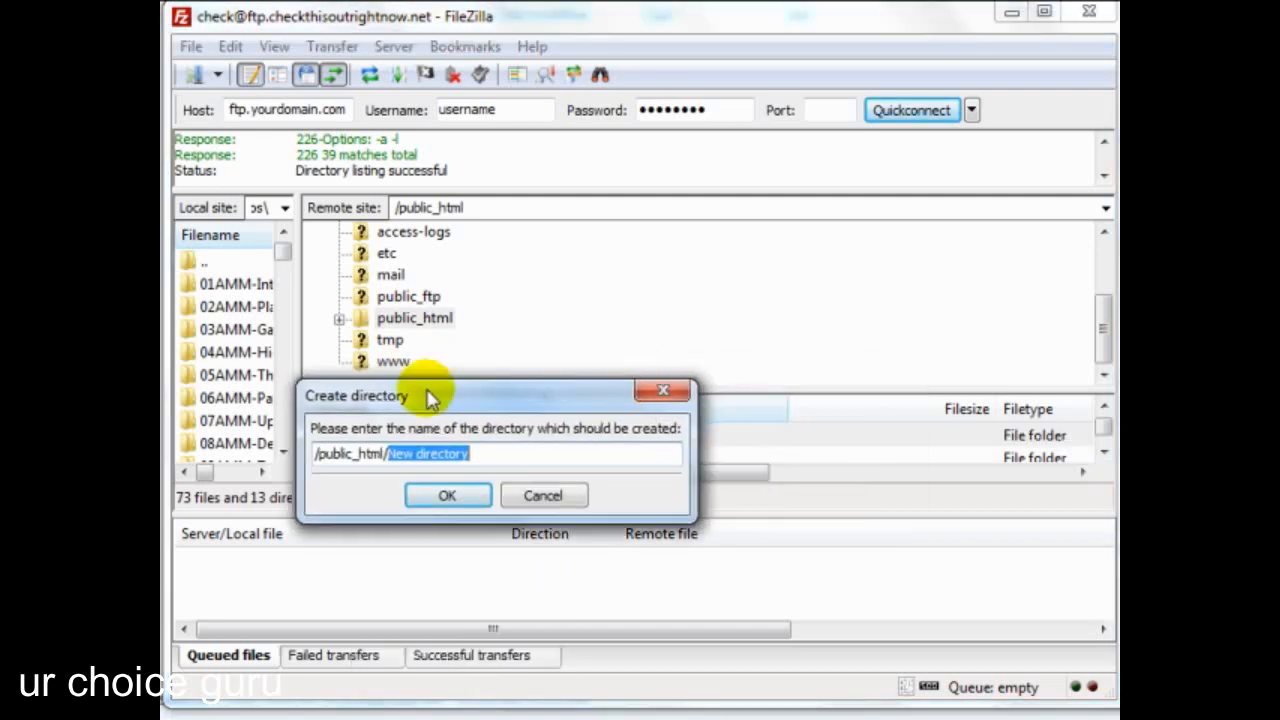
{"action": "key", "text": "BackSpace"}
{"action": "type", "text": "graphics101"}
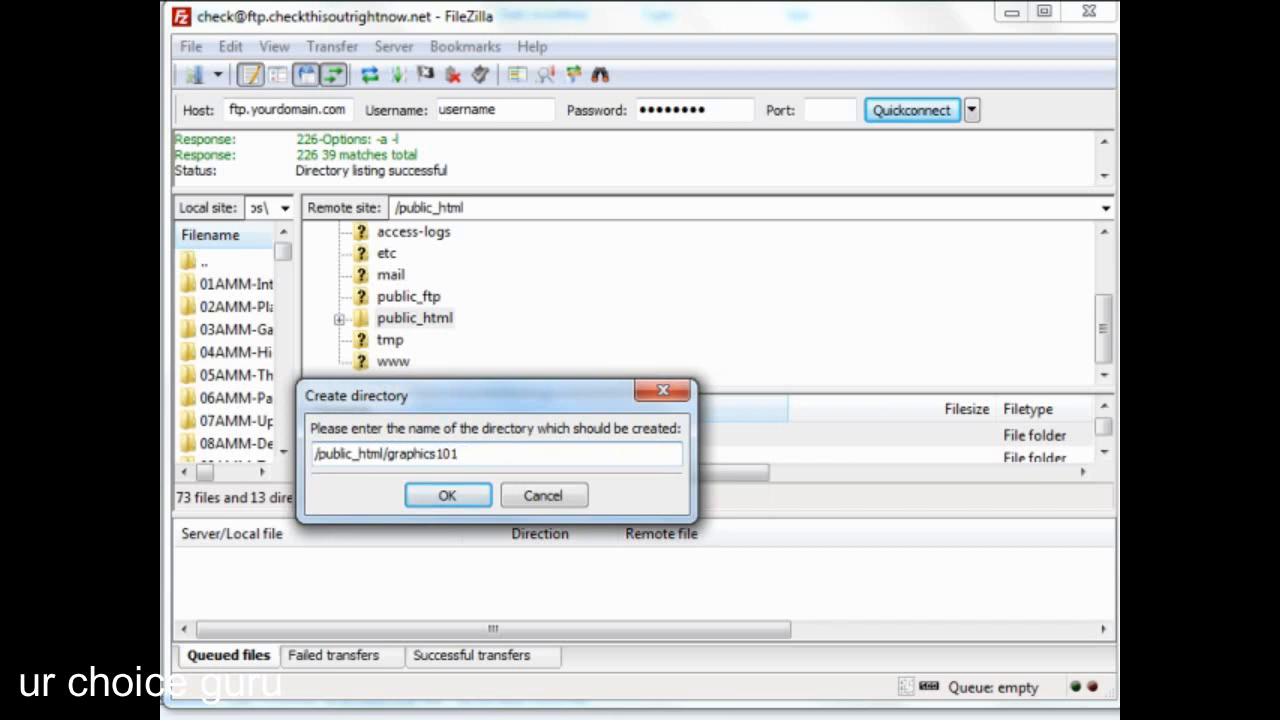
{"action": "left_click", "coordinate": [446, 495]}
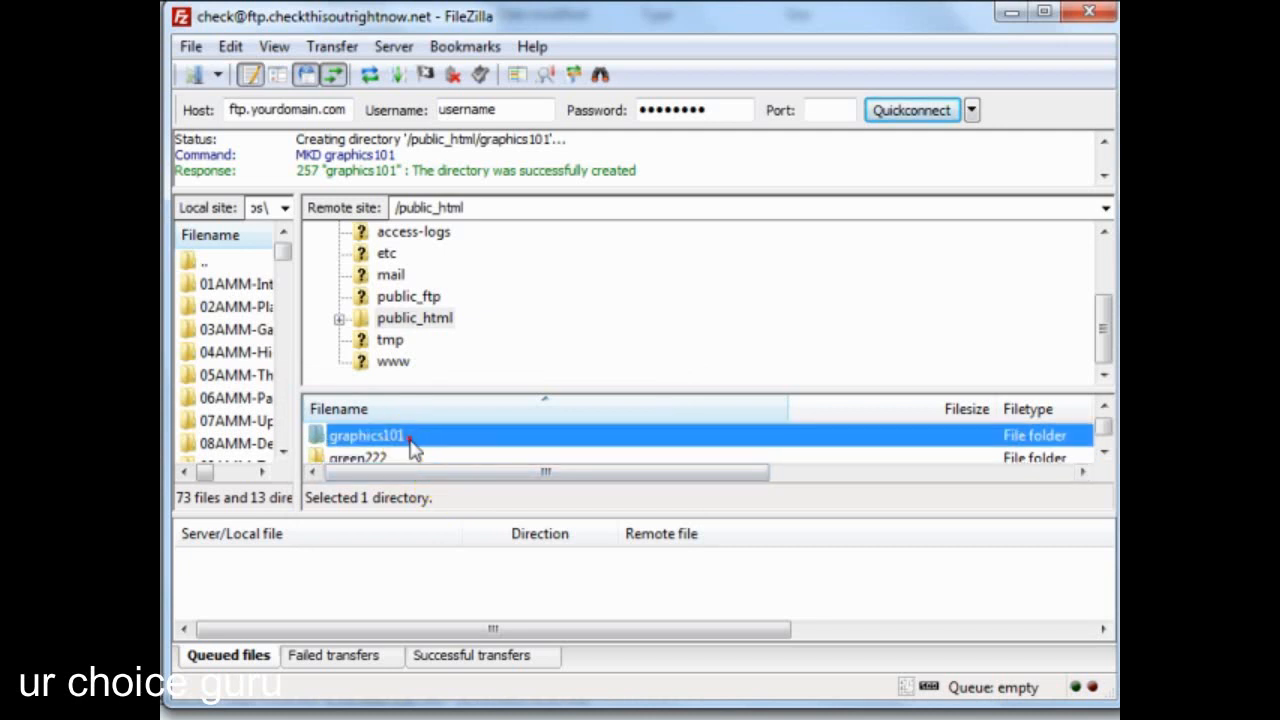
{"action": "double_click", "coordinate": [410, 441]}
{"action": "left_click_drag", "start_coordinate": [488, 390], "coordinate": [520, 316]}
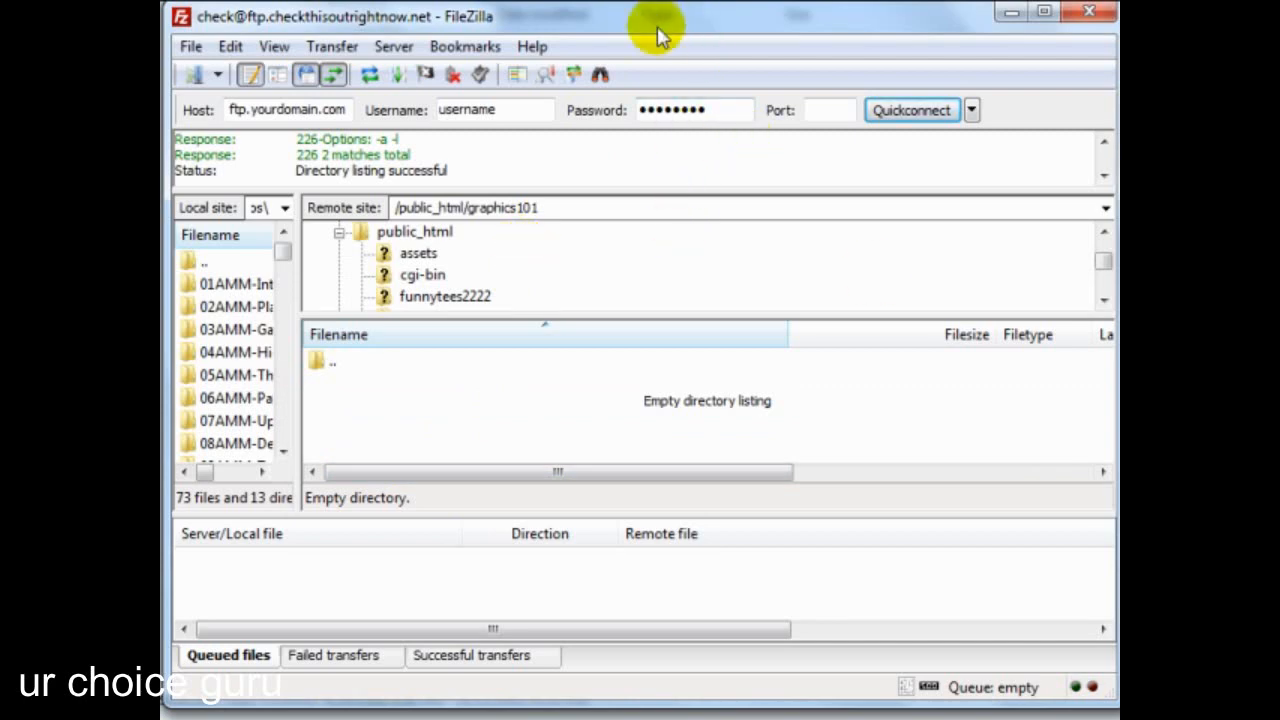
Drag all 13 local sales page files, including the images folder, into the remote graphics101 folder
{"action": "left_click_drag", "start_coordinate": [657, 29], "coordinate": [975, 17]}
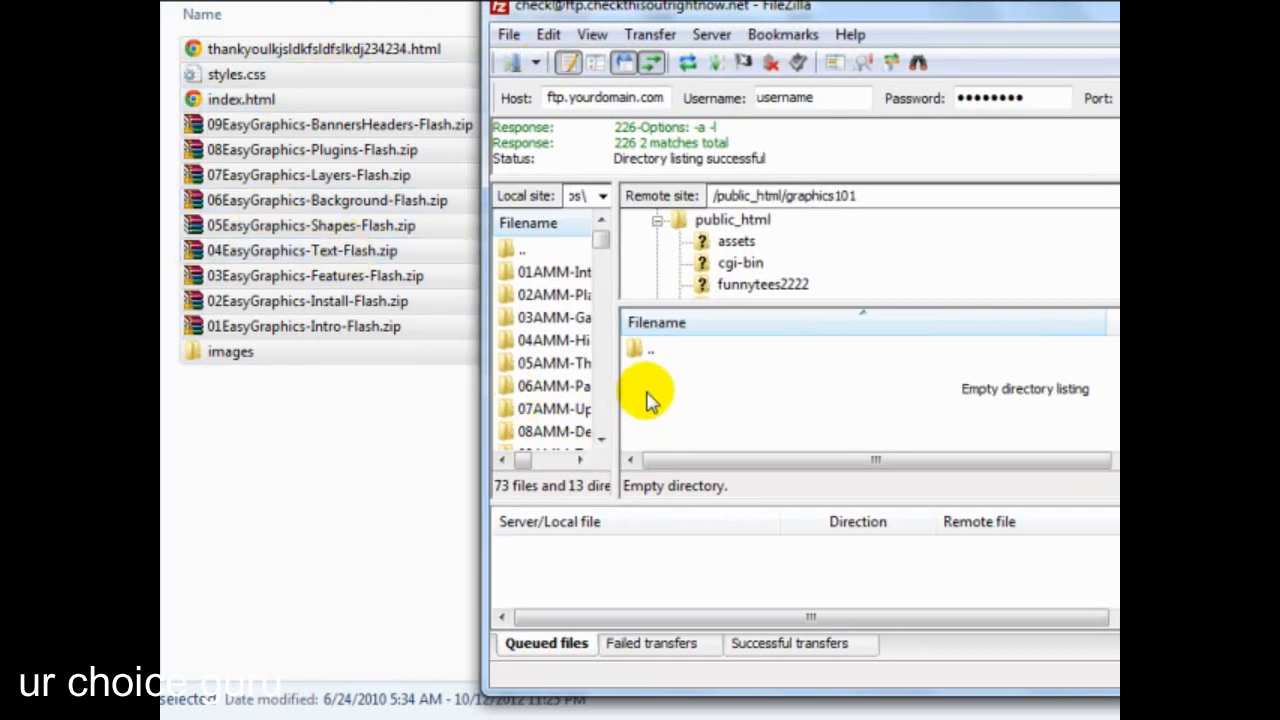
{"action": "left_click_drag", "start_coordinate": [688, 10], "coordinate": [684, 0]}
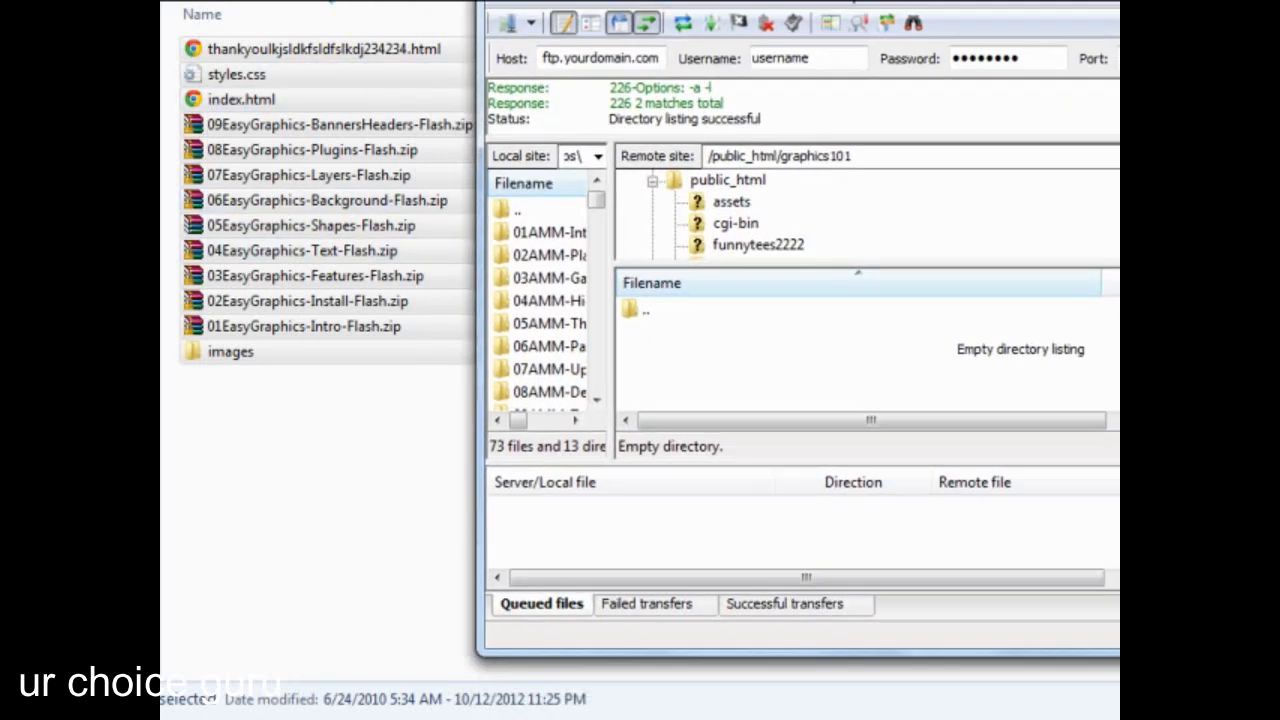
{"action": "left_click_drag", "start_coordinate": [307, 636], "coordinate": [409, 57]}
{"action": "left_click_drag", "start_coordinate": [385, 185], "coordinate": [1118, 400]}
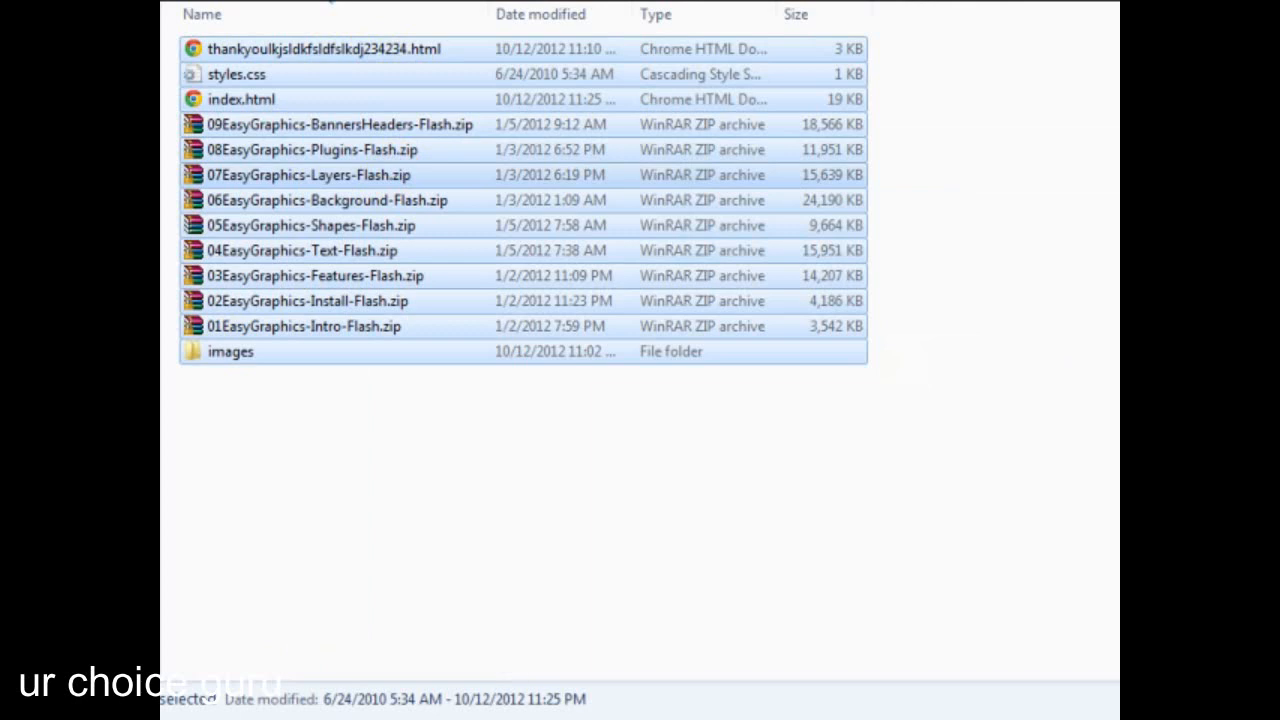
{"action": "left_click", "coordinate": [1118, 390]}
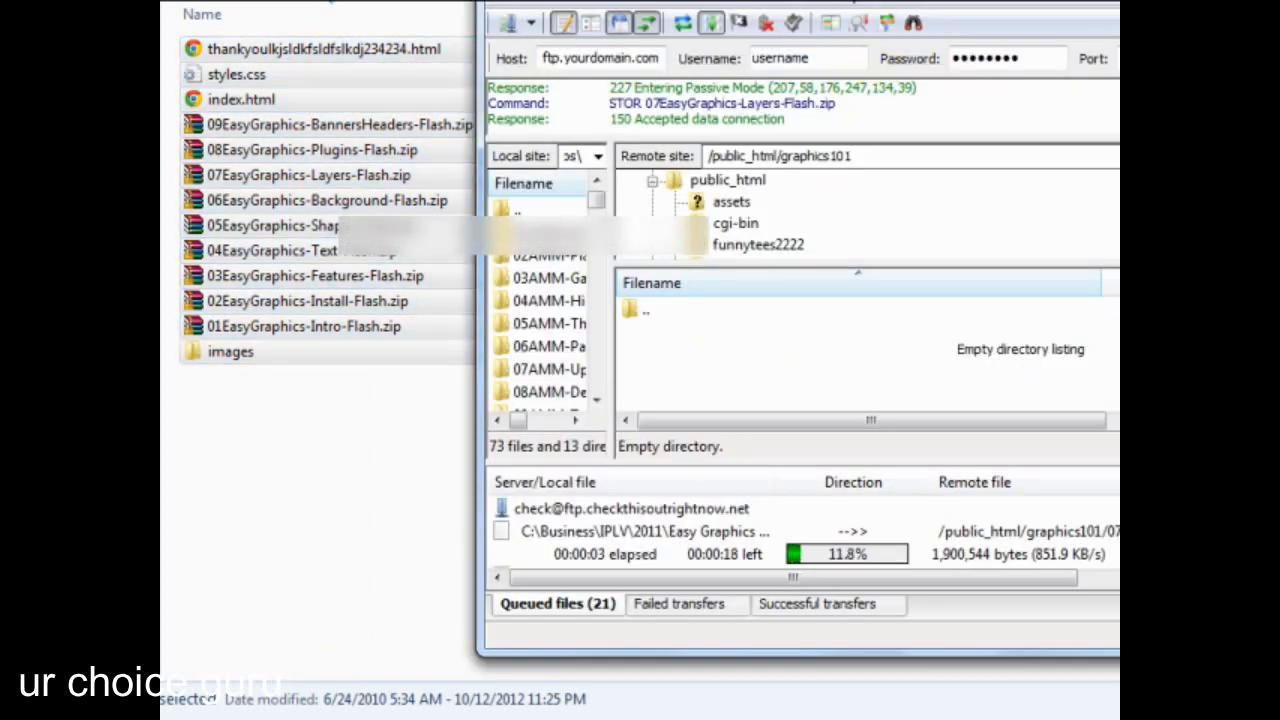
Bring FileZilla into view and let all 21 queued transfers finish
{"action": "left_click_drag", "start_coordinate": [800, 2], "coordinate": [499, 6]}
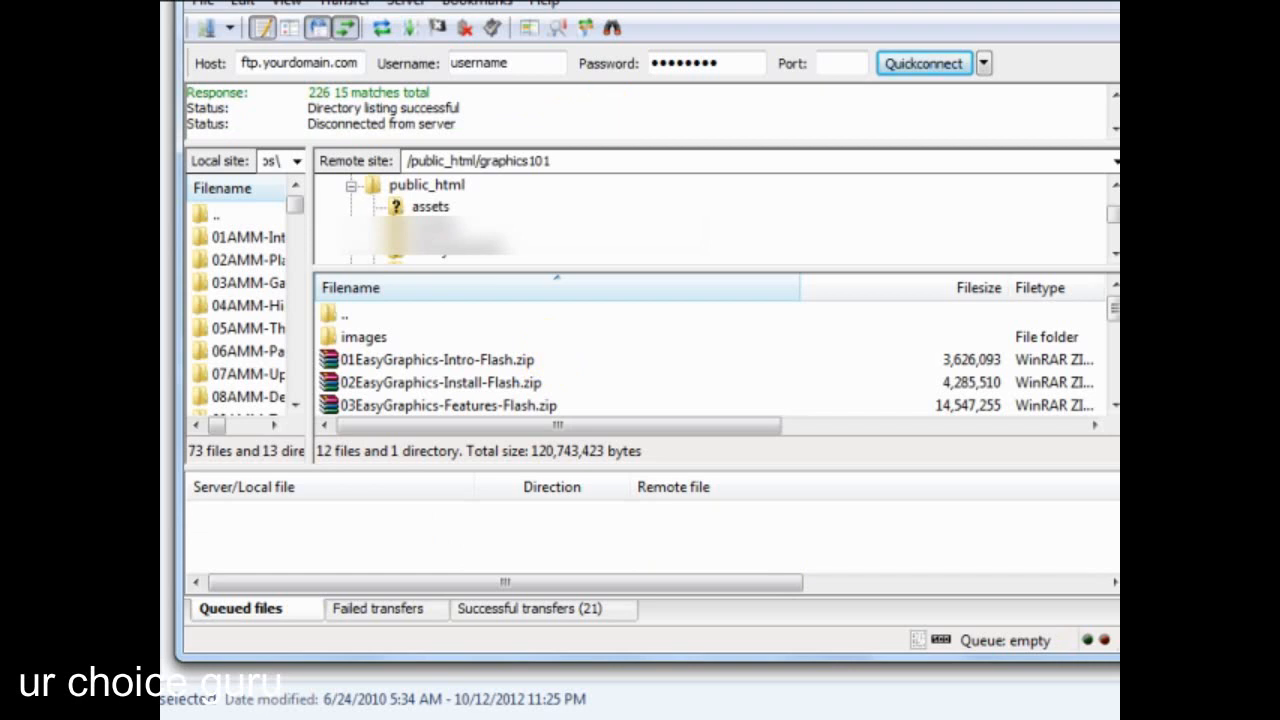
Select graphics101 at the end of the Remote site path
{"action": "left_click", "coordinate": [497, 163]}
{"action": "left_click", "coordinate": [480, 165]}
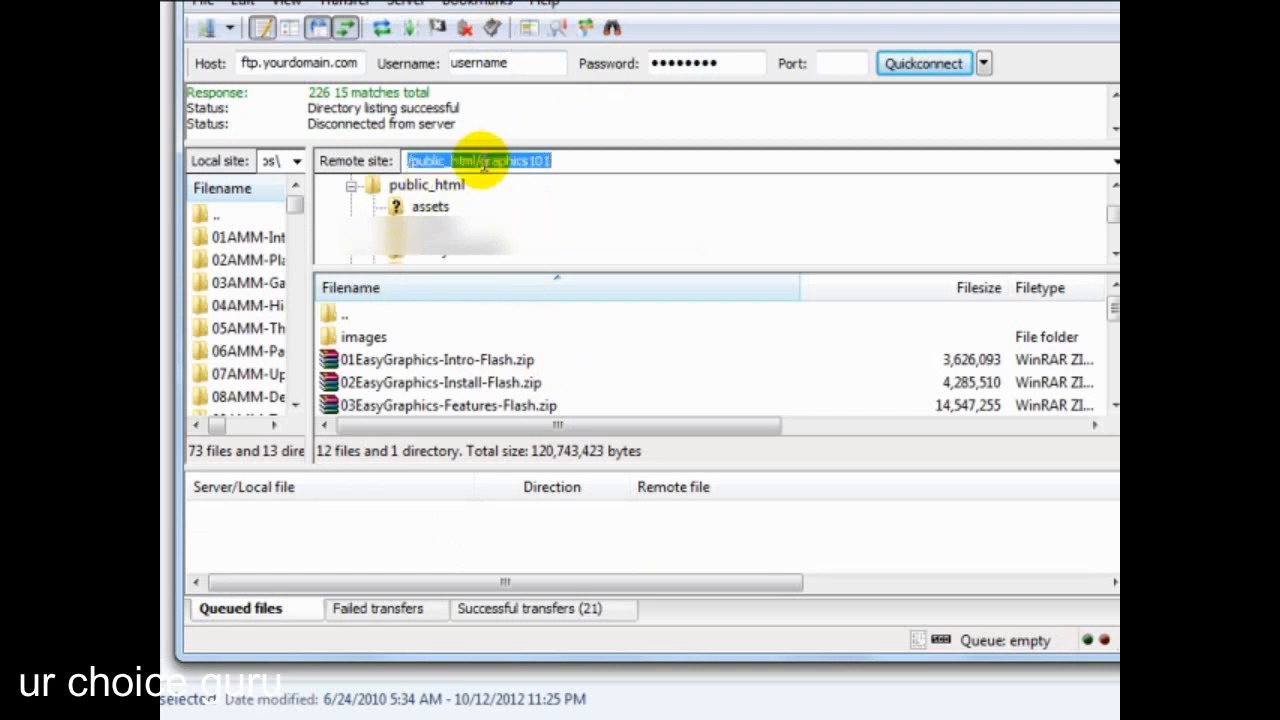
{"action": "left_click_drag", "start_coordinate": [476, 161], "coordinate": [600, 168]}
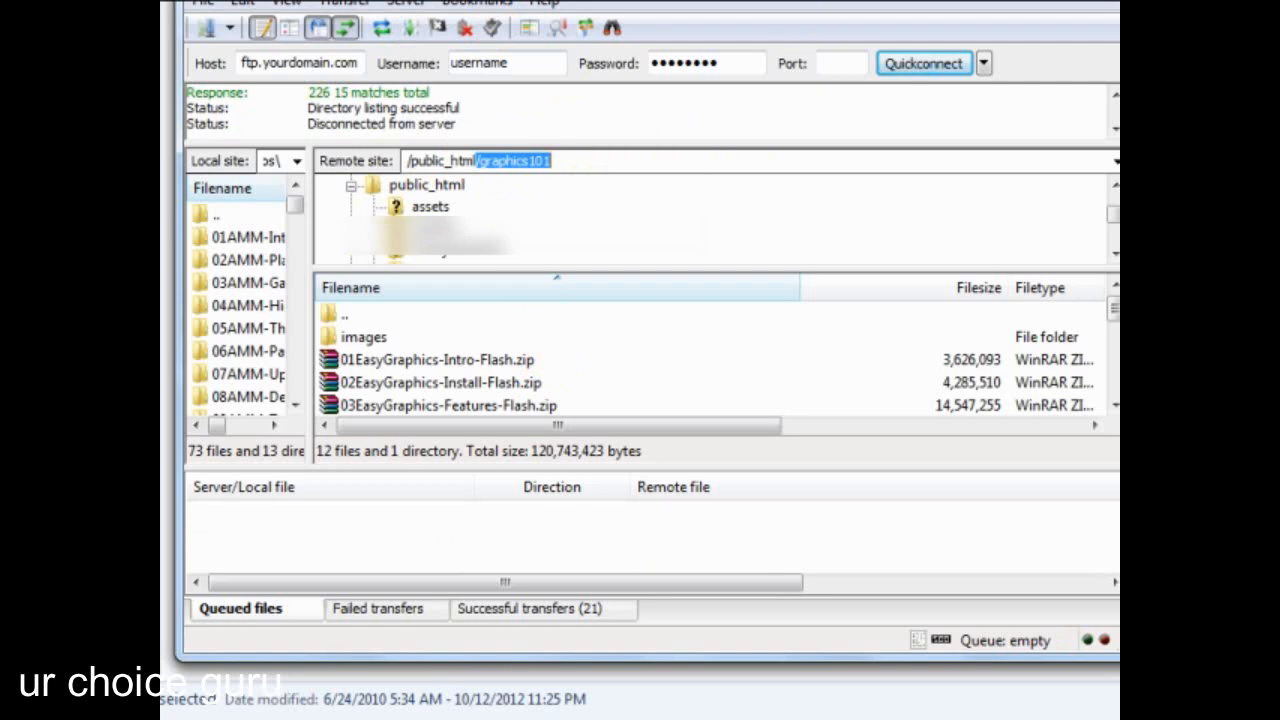
Minimise FileZilla and open a new tab in Chrome
{"action": "left_click", "coordinate": [1094, 1]}
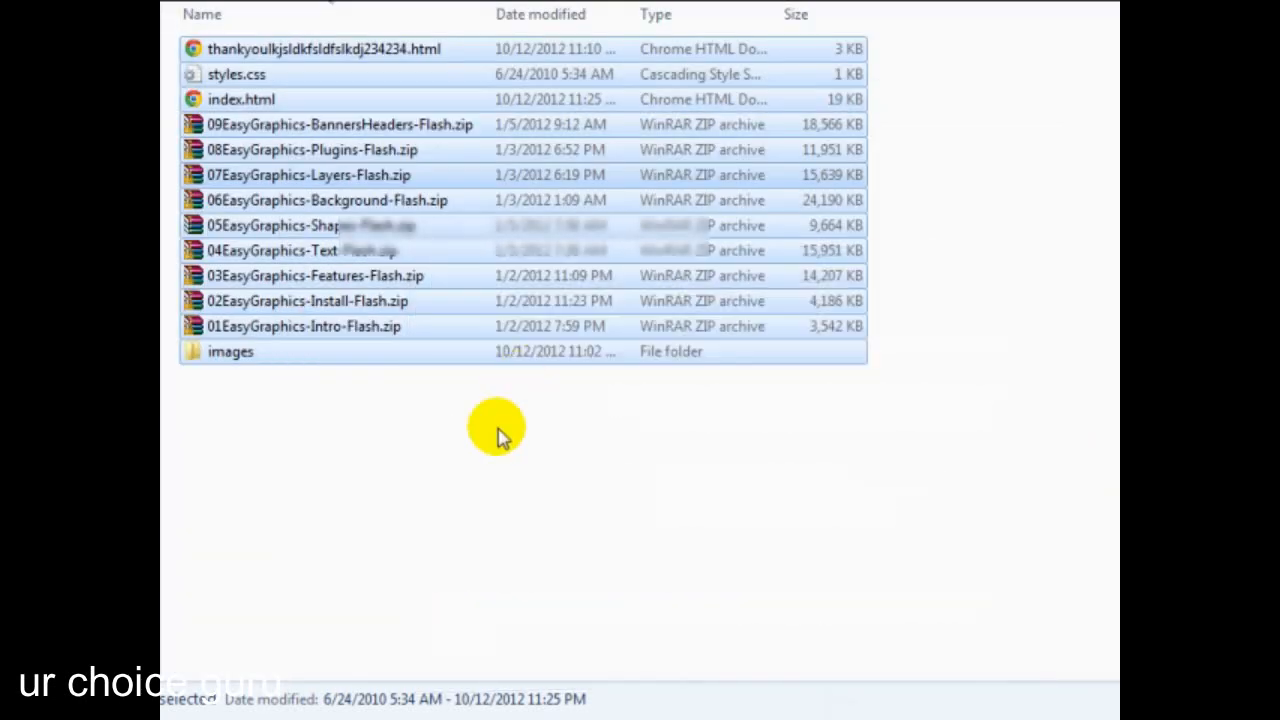
{"action": "left_click", "coordinate": [497, 718]}
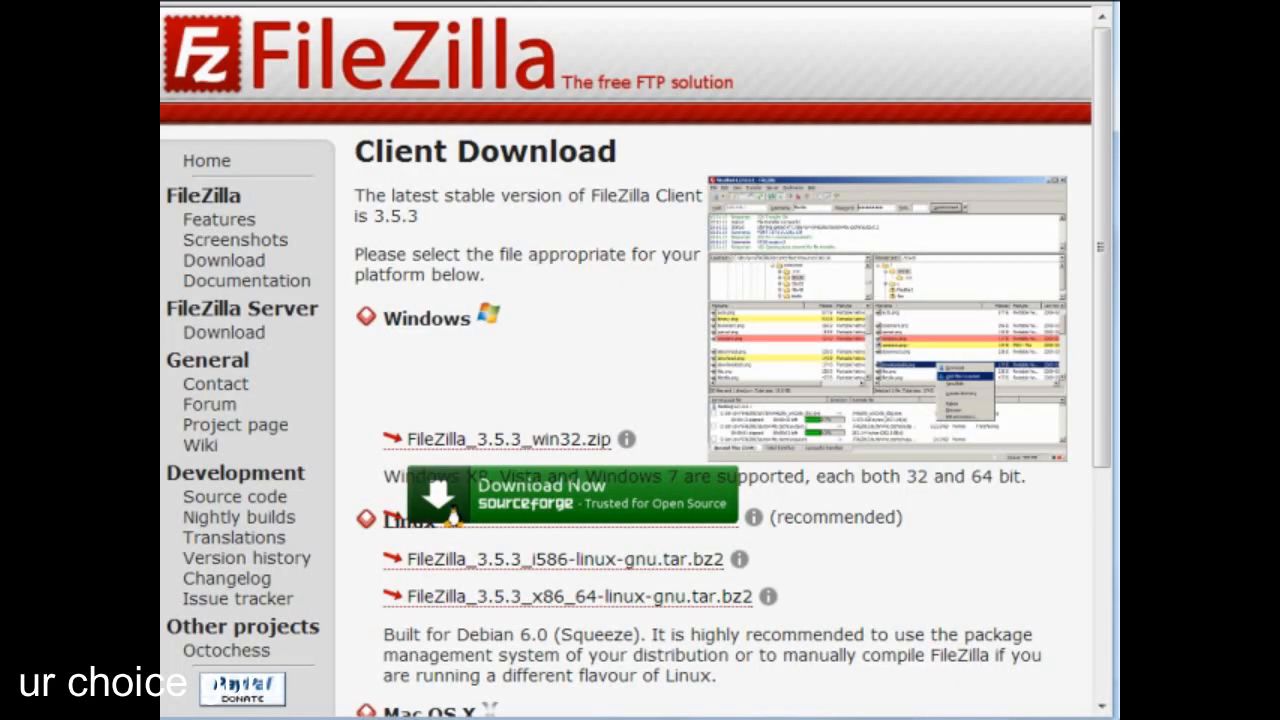
{"action": "key", "text": "ctrl+t"}
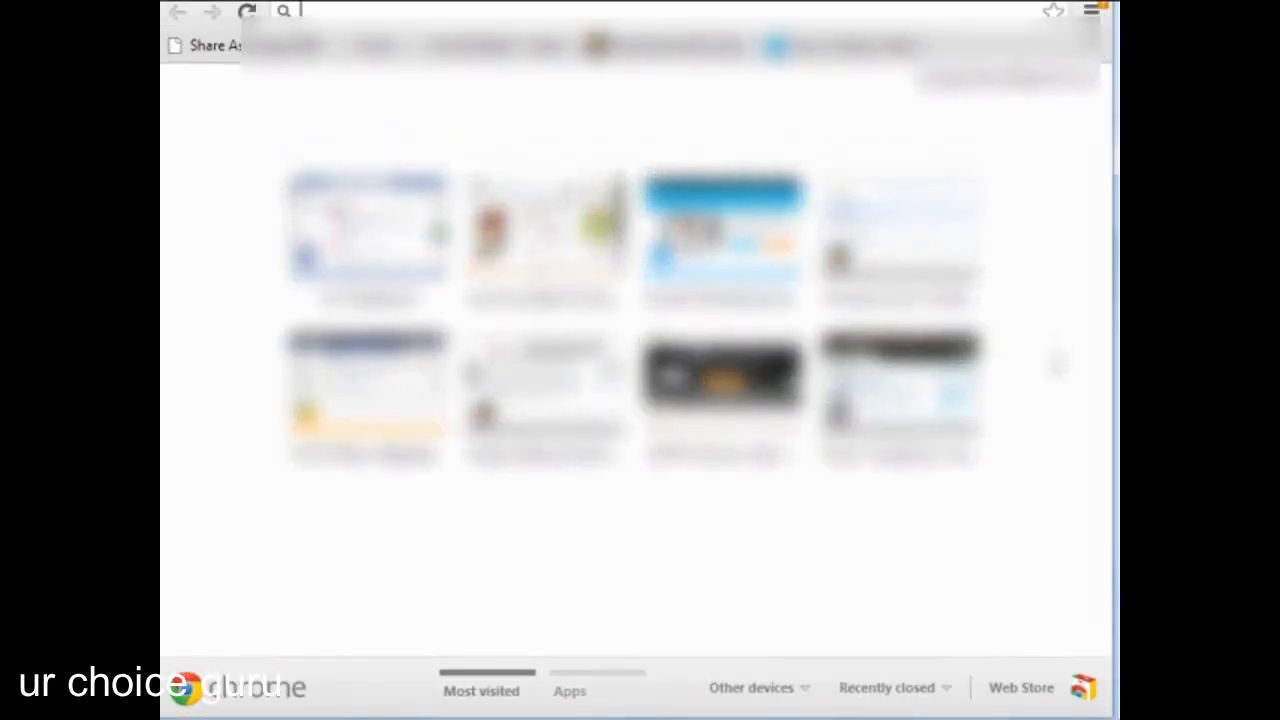
Load checkthisoutrightnow.net/graphics101, scroll down, and test the $7.00 Buy Now button via JVZoo
{"action": "left_click", "coordinate": [512, 12]}
{"action": "type", "text": "http://www.checkthisoutfromnow.net/graphics101"}
{"action": "key", "text": "Return"}
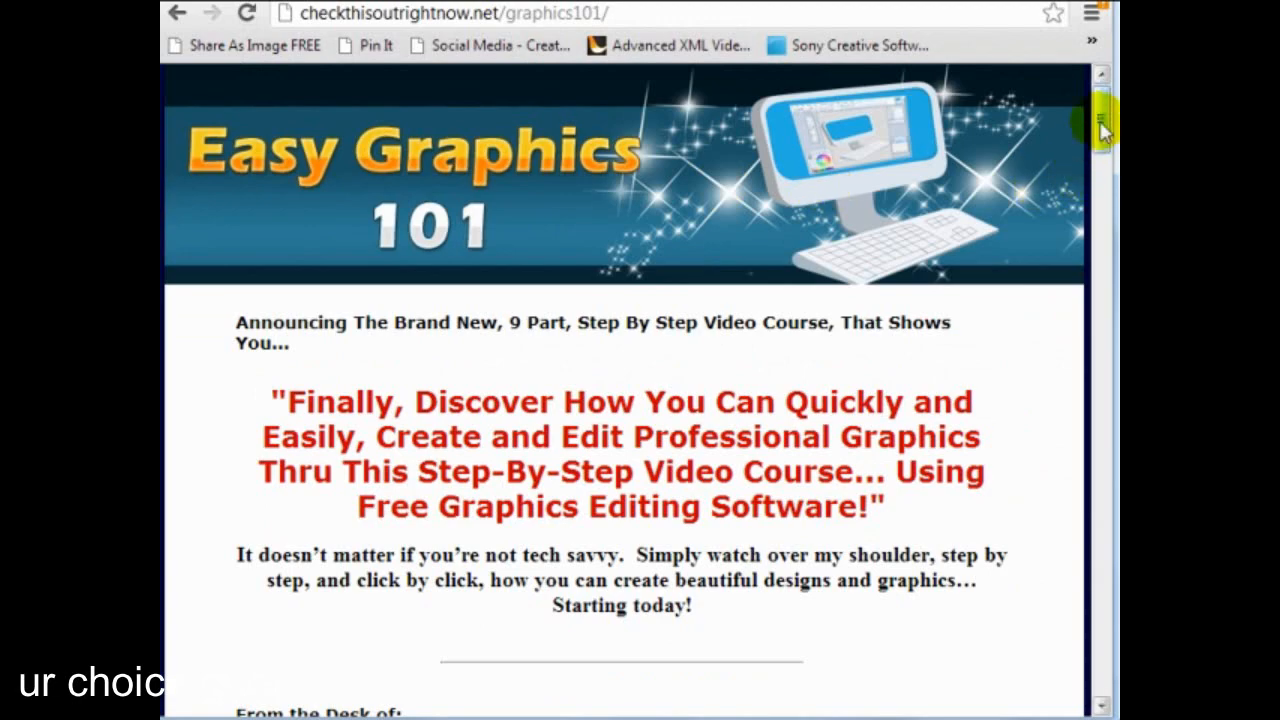
{"action": "left_click_drag", "start_coordinate": [1103, 128], "coordinate": [1100, 623]}
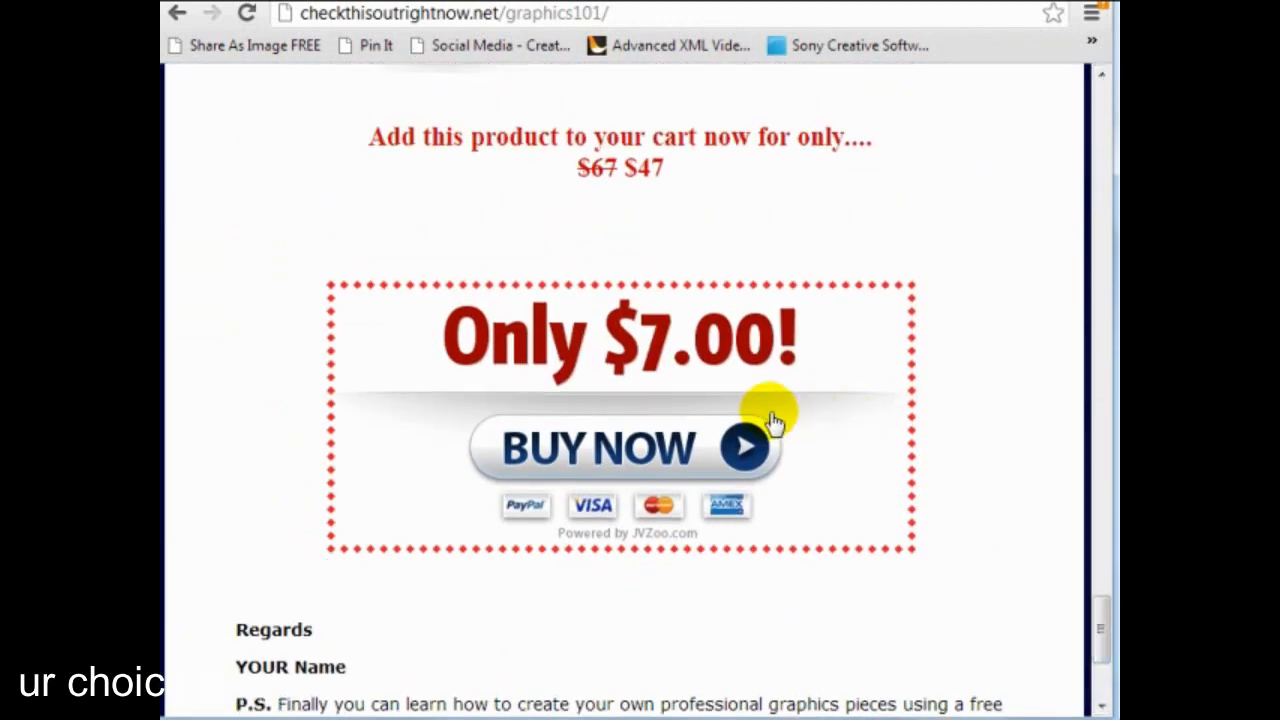
{"action": "left_click", "coordinate": [678, 416]}
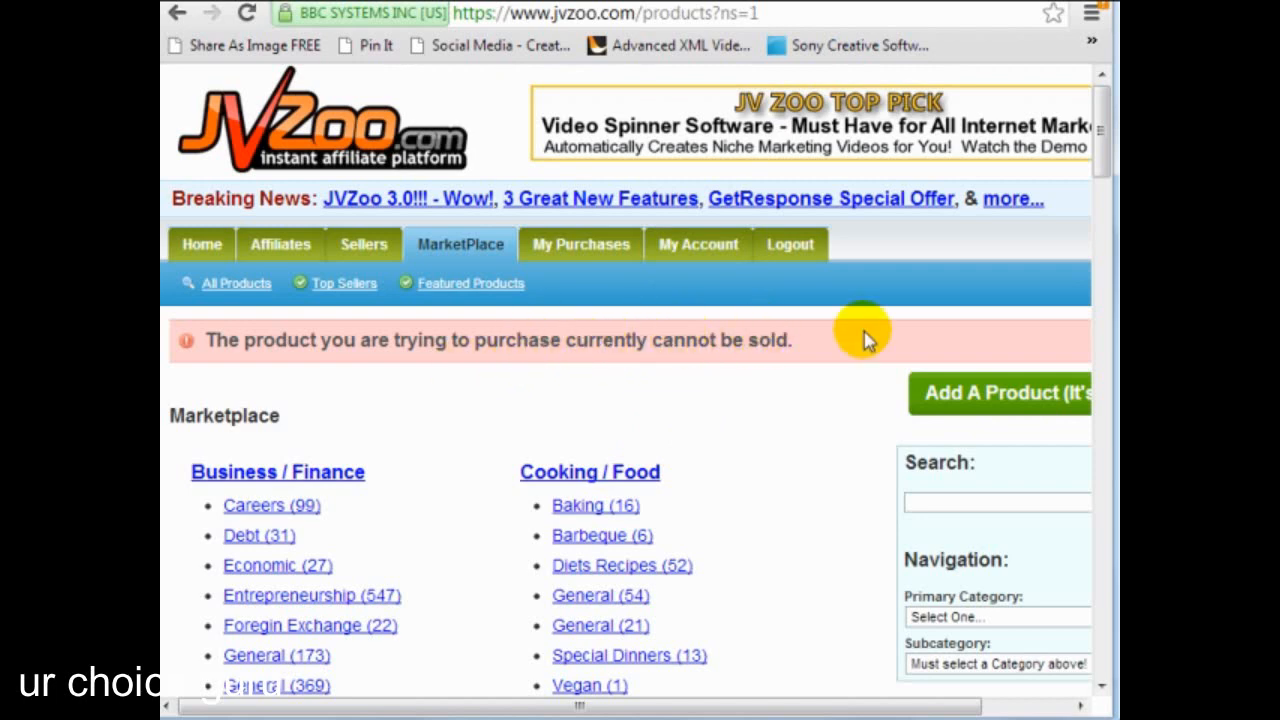
Return to the sales page, then select the thank-you HTML file in JVZoo Uploads and enter rename mode
{"action": "left_click", "coordinate": [178, 14]}
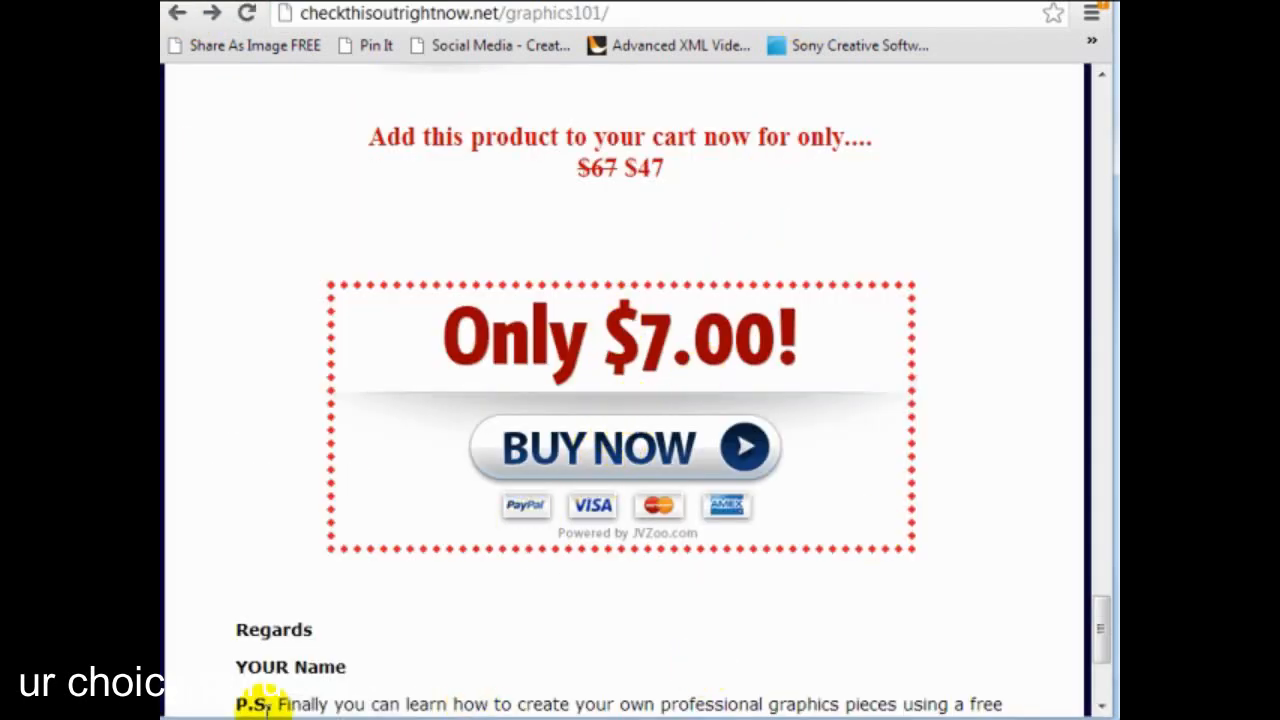
{"action": "mouse_move", "coordinate": [199, 693]}
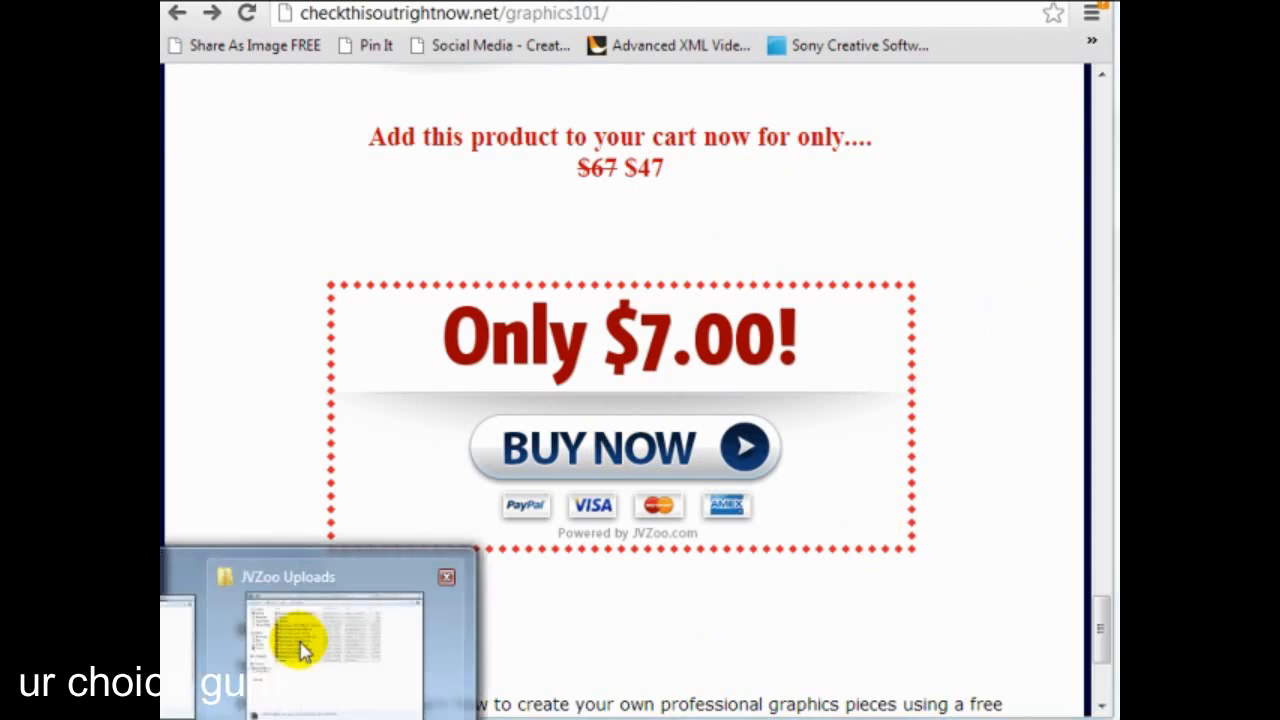
{"action": "left_click", "coordinate": [300, 643]}
{"action": "left_click", "coordinate": [420, 55]}
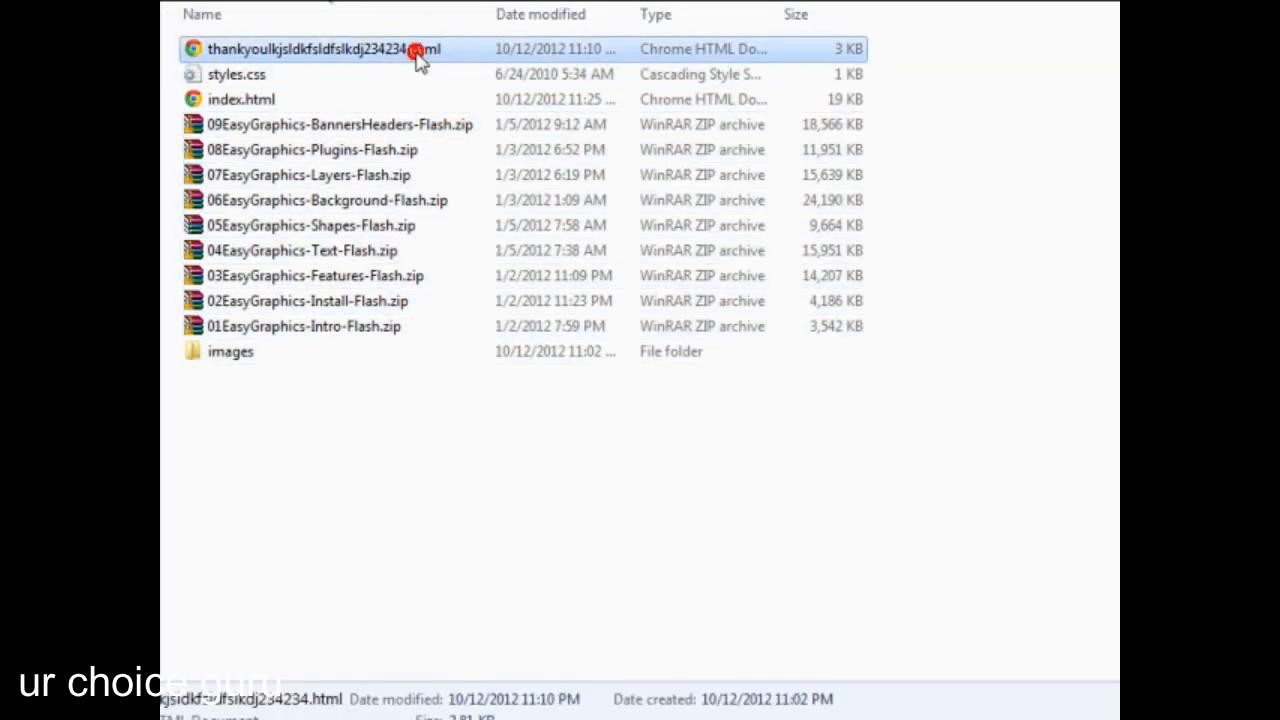
{"action": "left_click", "coordinate": [443, 55]}
{"action": "key", "text": "ctrl+c"}
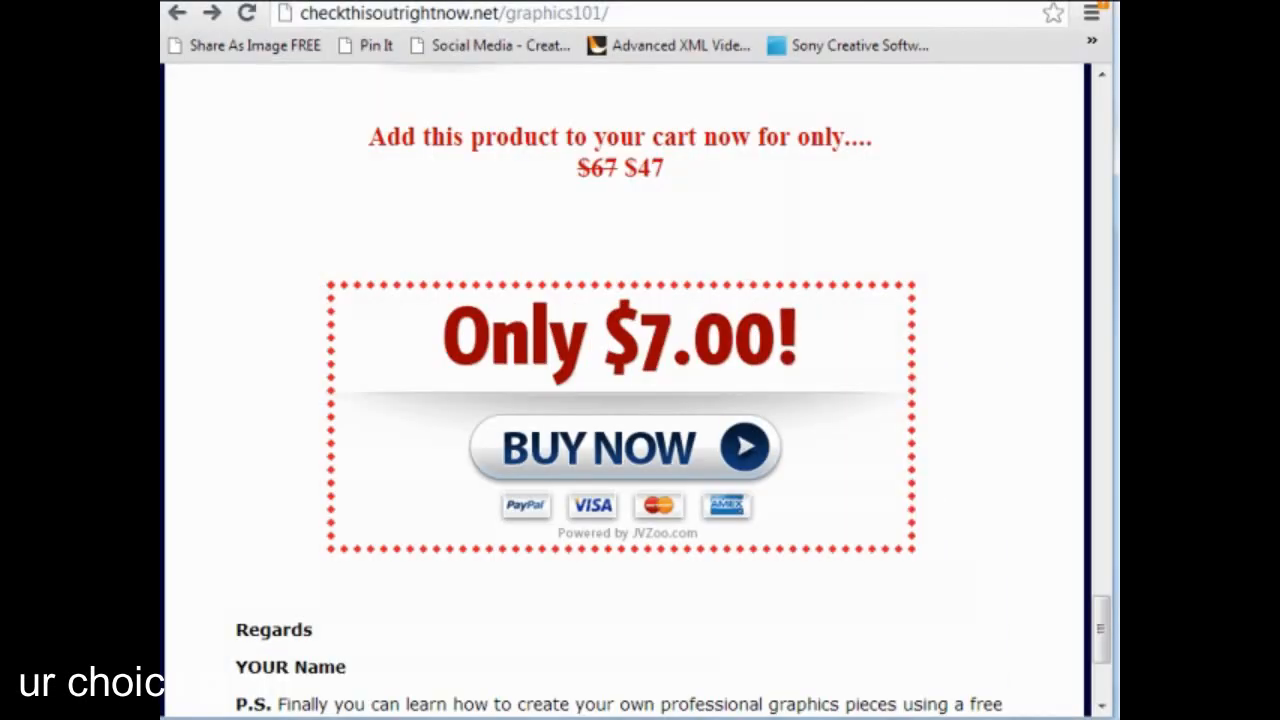
Load the thank-you page by appending its filename to the URL, and download the Video #1–#3 zips
{"action": "left_click", "coordinate": [823, 14]}
{"action": "left_click", "coordinate": [766, 20]}
{"action": "key", "text": "ctrl+v"}
{"action": "key", "text": "Return"}
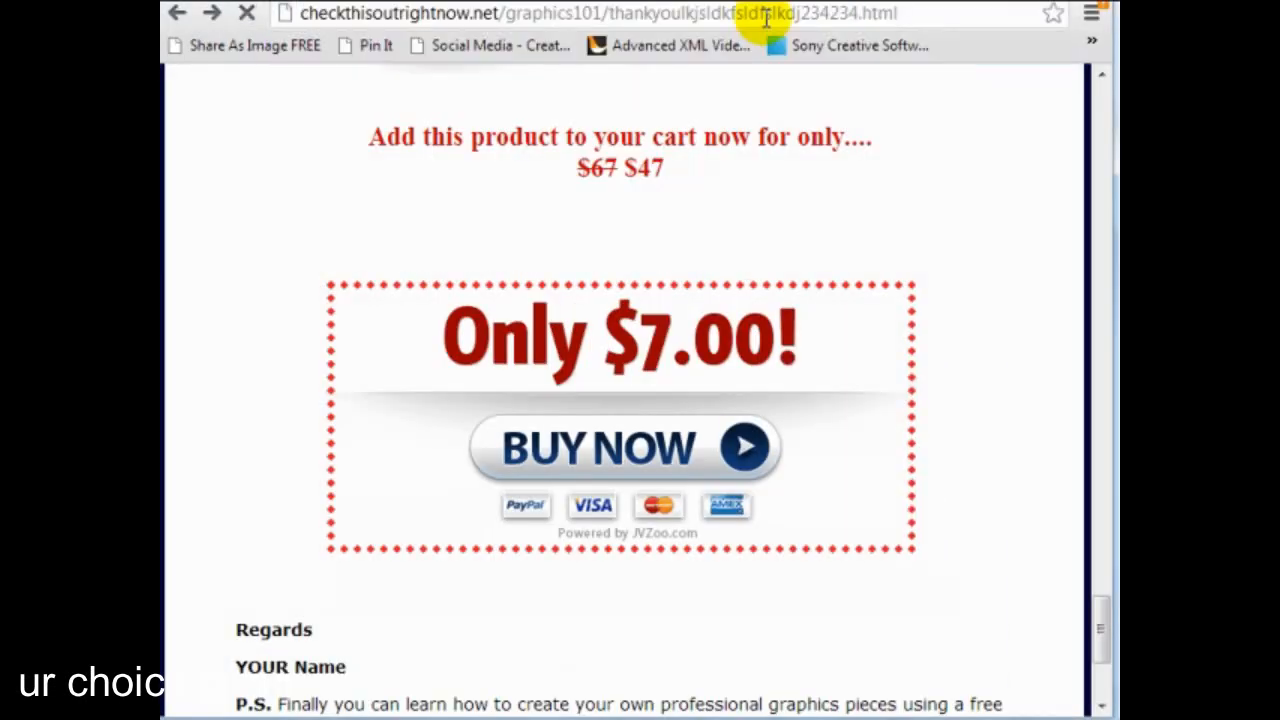
{"action": "scroll", "coordinate": [755, 355], "scroll_direction": "down", "scroll_amount": 10}
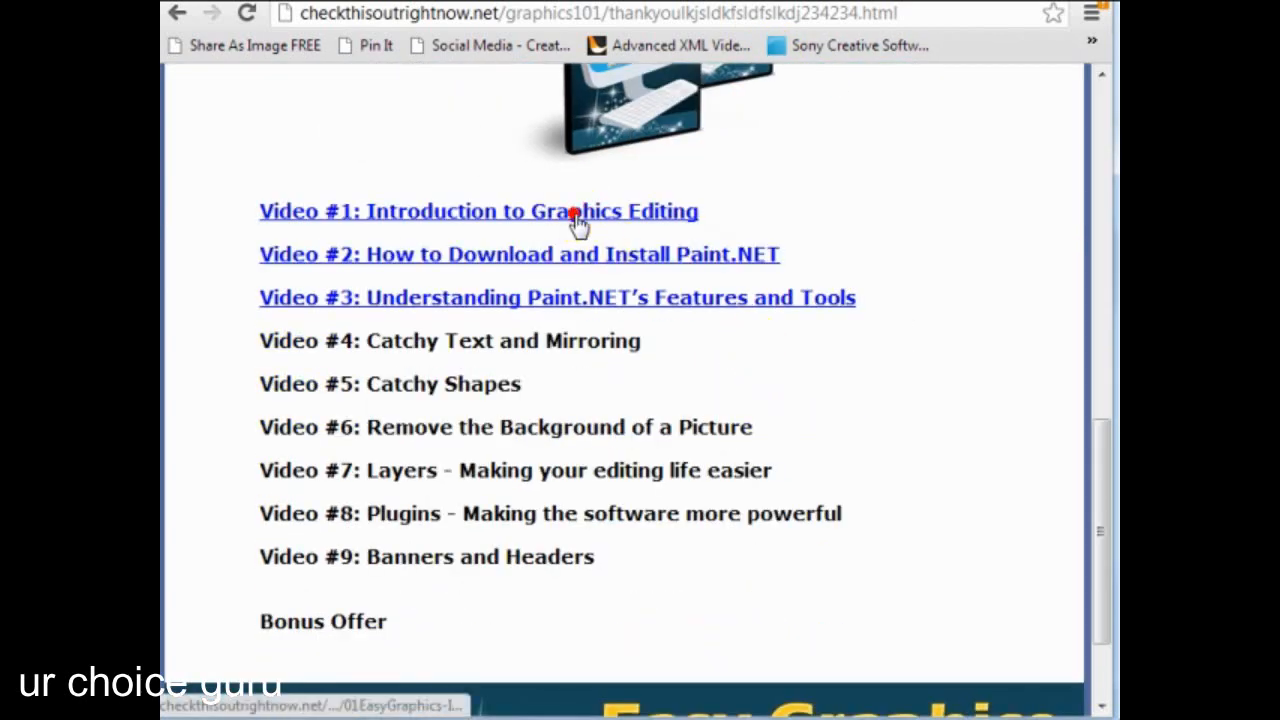
{"action": "left_click", "coordinate": [574, 220]}
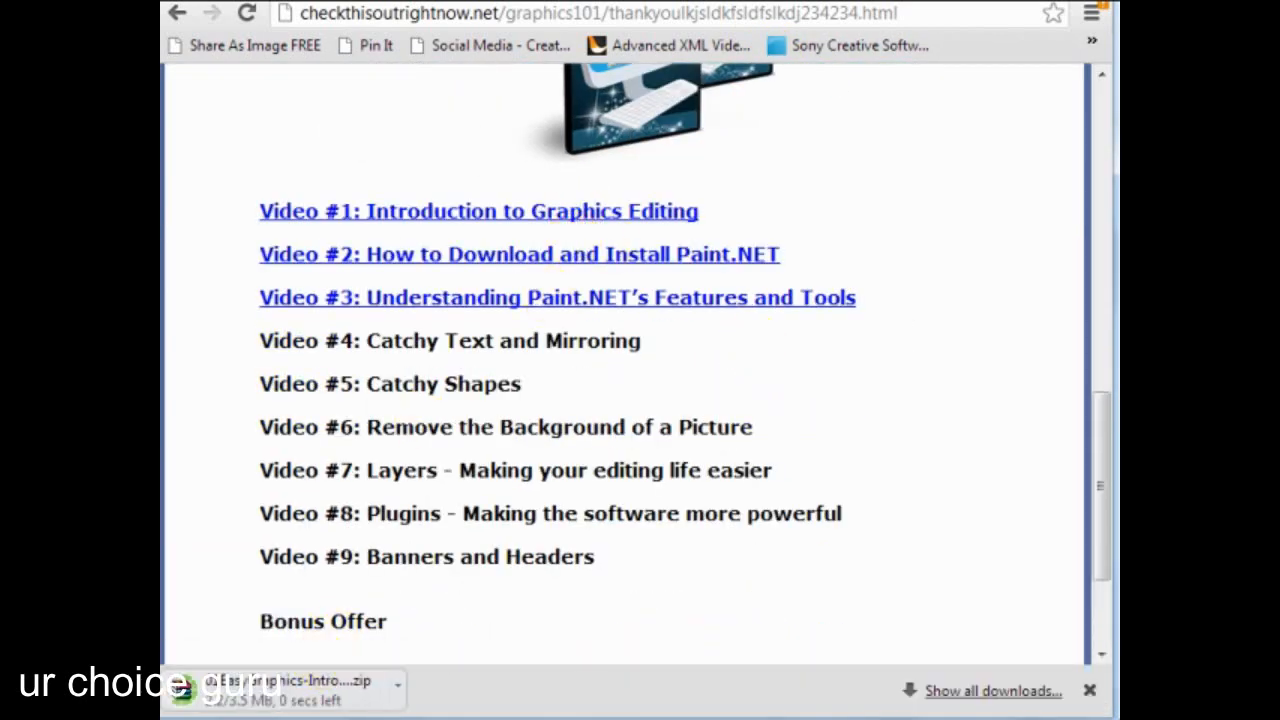
{"action": "left_click", "coordinate": [620, 258]}
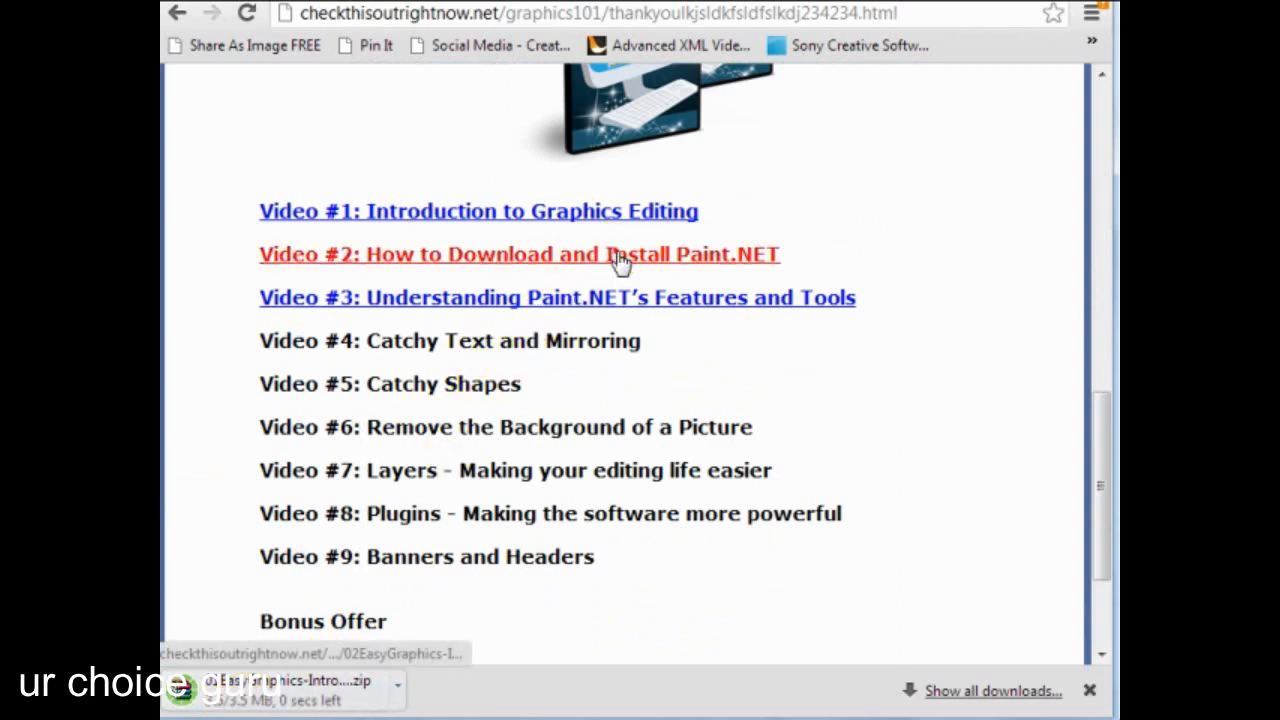
{"action": "left_click", "coordinate": [585, 300]}
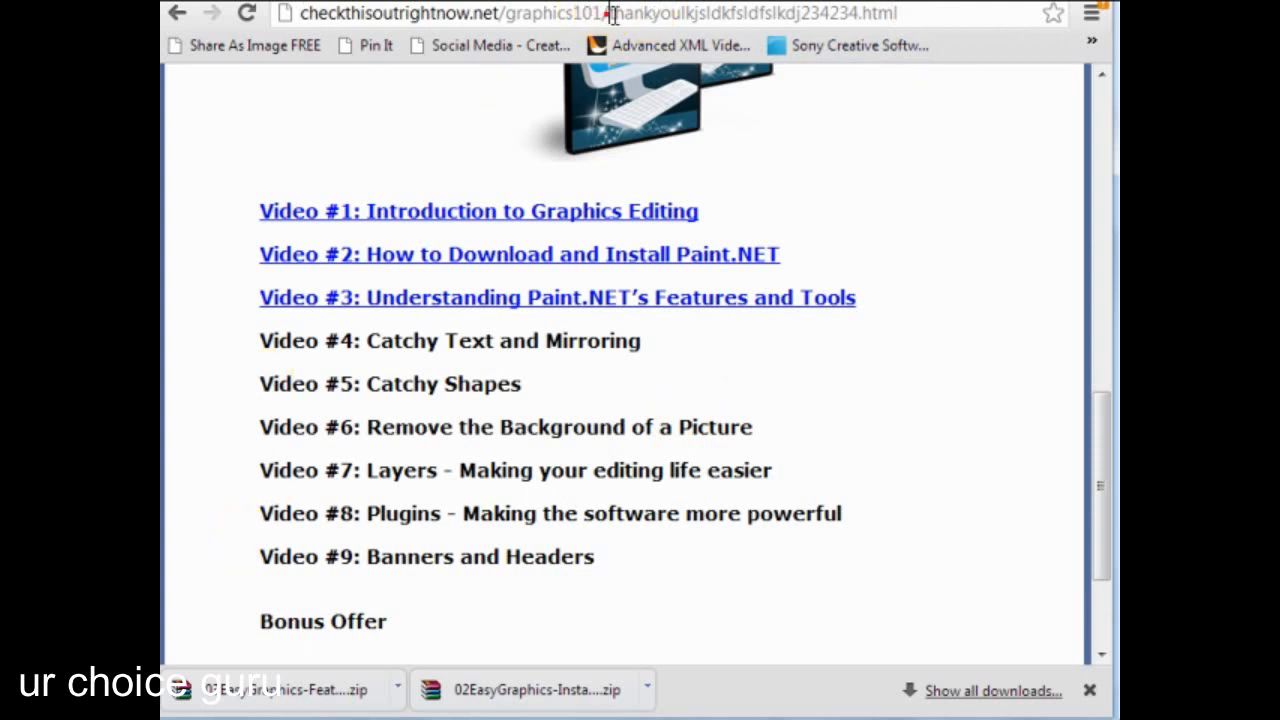
Restore the graphics101 sales page URL, then switch to the JVZoo buy buttons tab
{"action": "left_click_drag", "start_coordinate": [613, 14], "coordinate": [1020, 14]}
{"action": "key", "text": "BackSpace"}
{"action": "key", "text": "Return"}
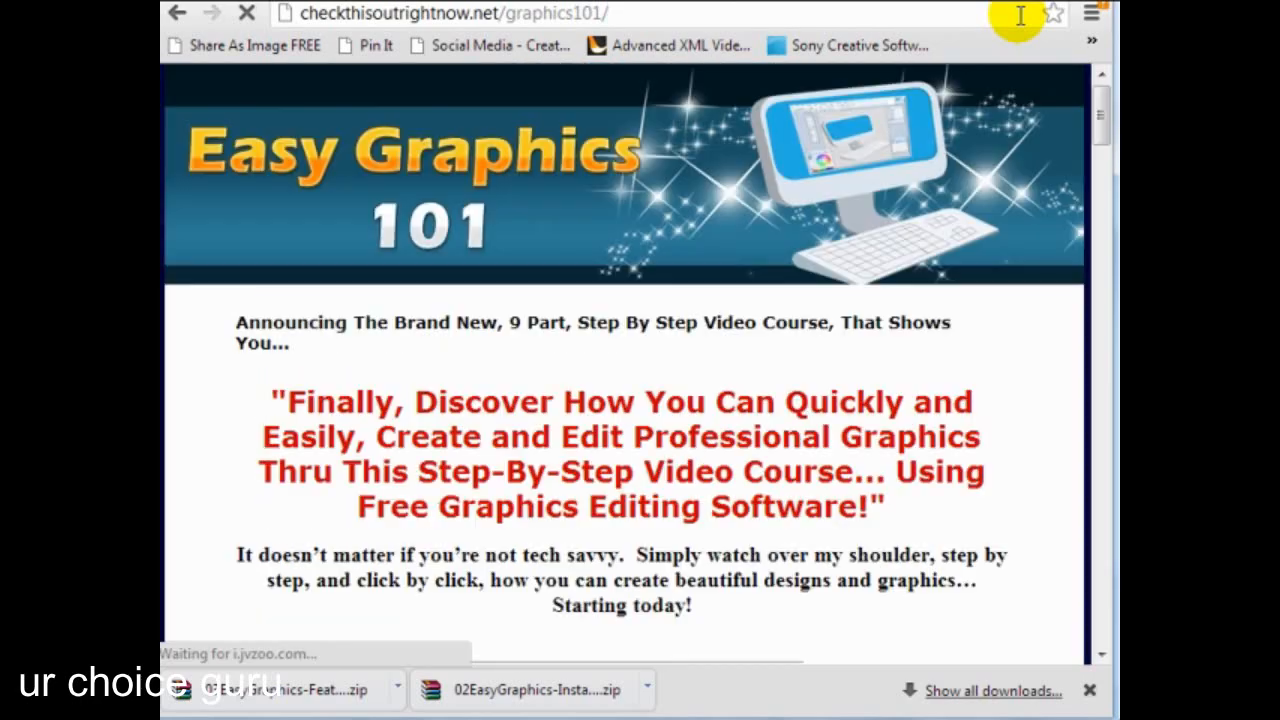
{"action": "scroll", "coordinate": [652, 364], "scroll_direction": "down", "scroll_amount": 20}
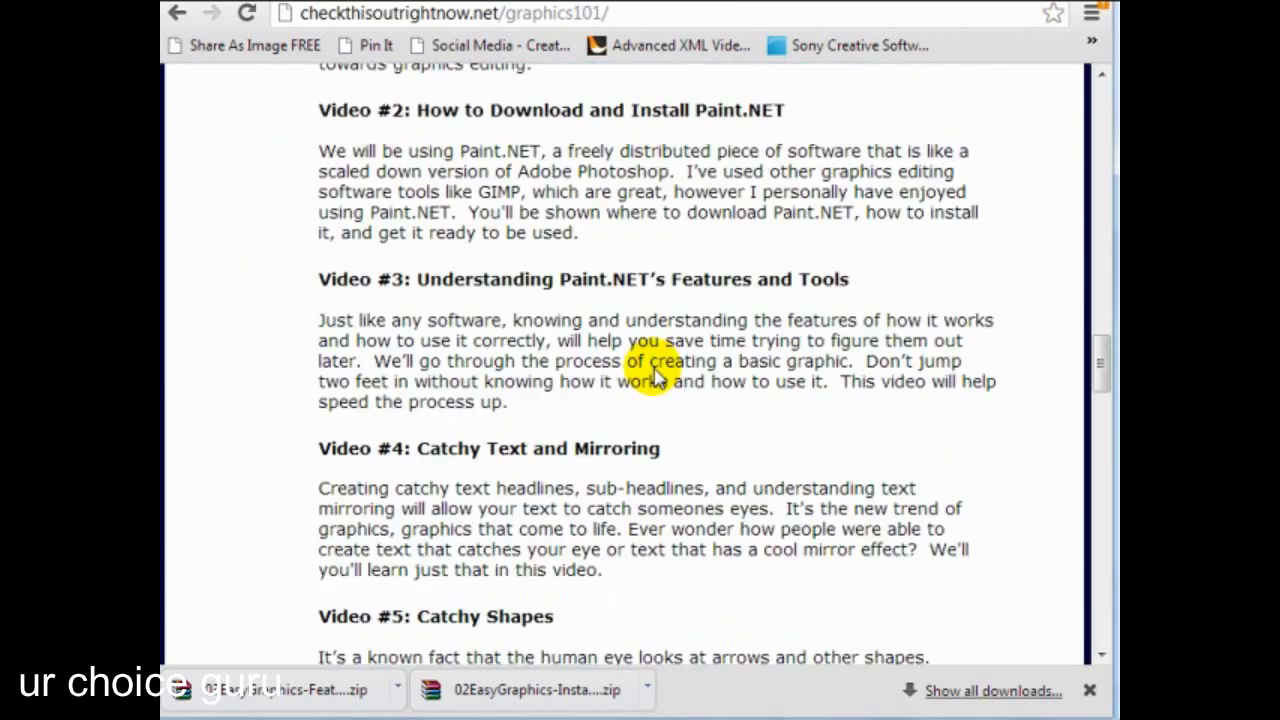
{"action": "scroll", "coordinate": [705, 360], "scroll_direction": "down", "scroll_amount": 12}
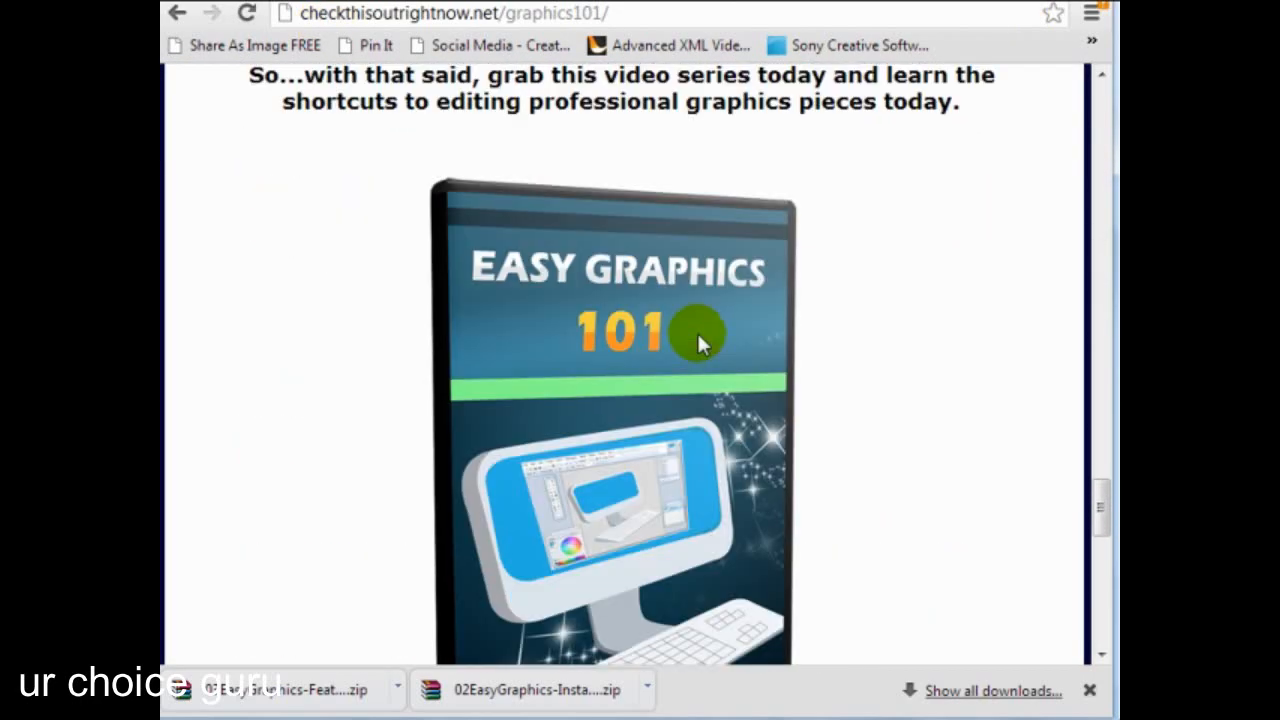
{"action": "left_click", "coordinate": [276, 0]}
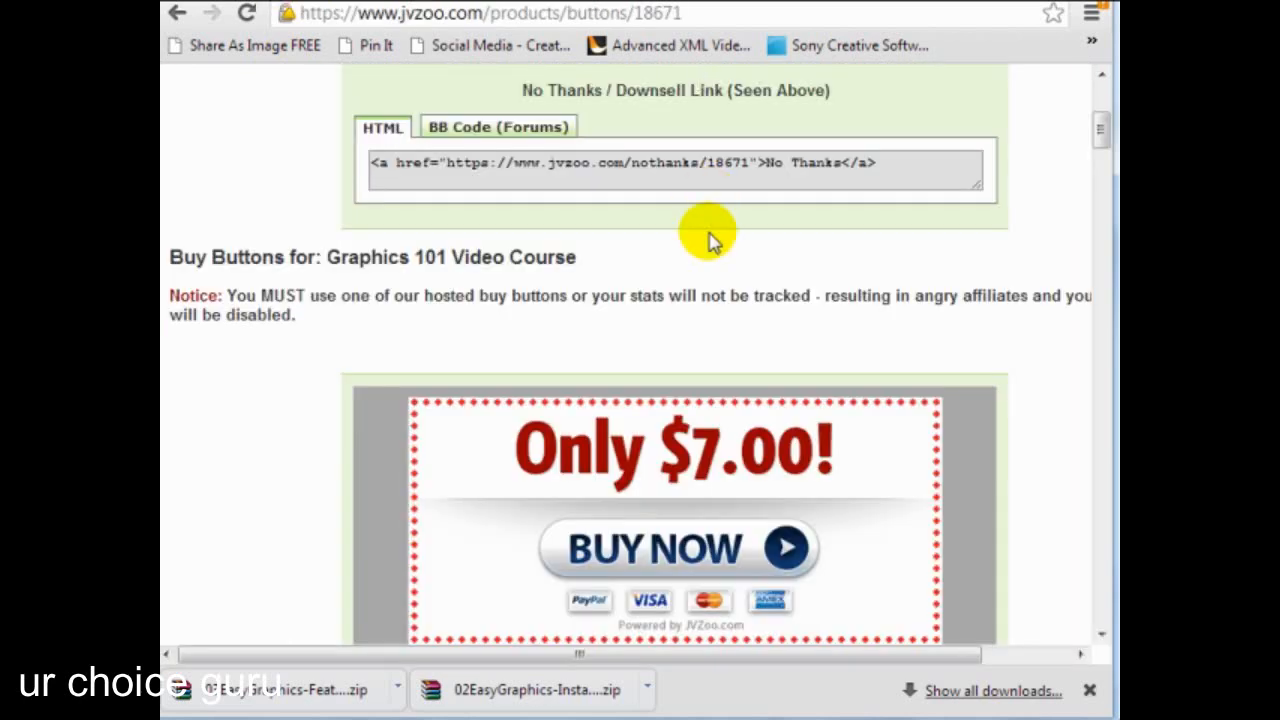
Edit the Graphics 101 Video Course in Sellers Dashboard, set Allow Sales to Yes, and save it
{"action": "scroll", "coordinate": [471, 266], "scroll_direction": "up", "scroll_amount": 4}
{"action": "scroll", "coordinate": [466, 280], "scroll_direction": "down", "scroll_amount": 1}
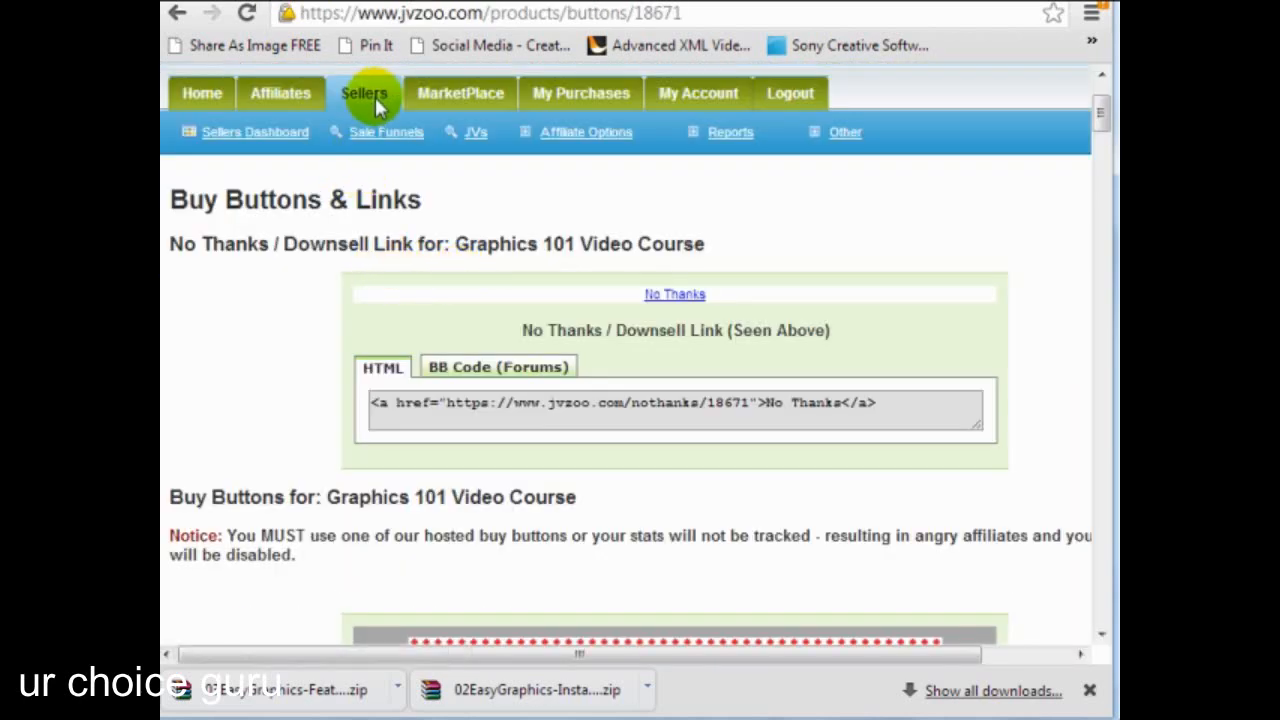
{"action": "left_click", "coordinate": [295, 133]}
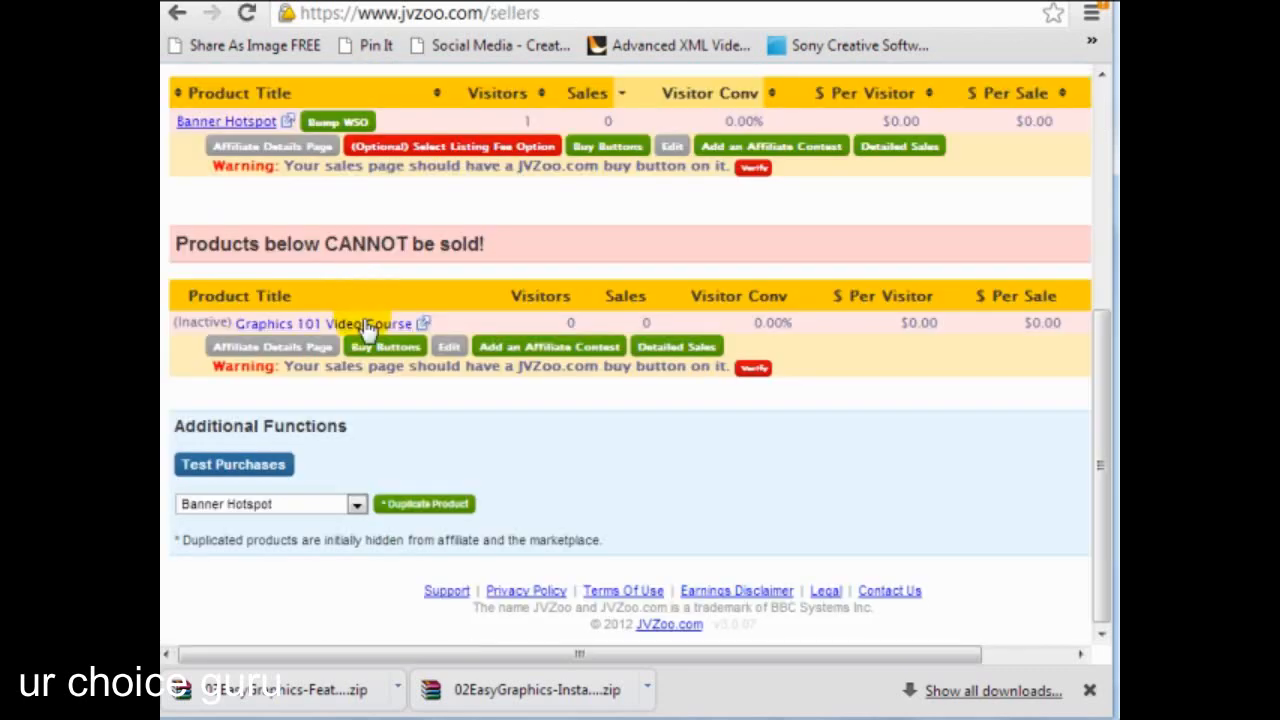
{"action": "left_click", "coordinate": [366, 326]}
{"action": "scroll", "coordinate": [440, 305], "scroll_direction": "down", "scroll_amount": 1}
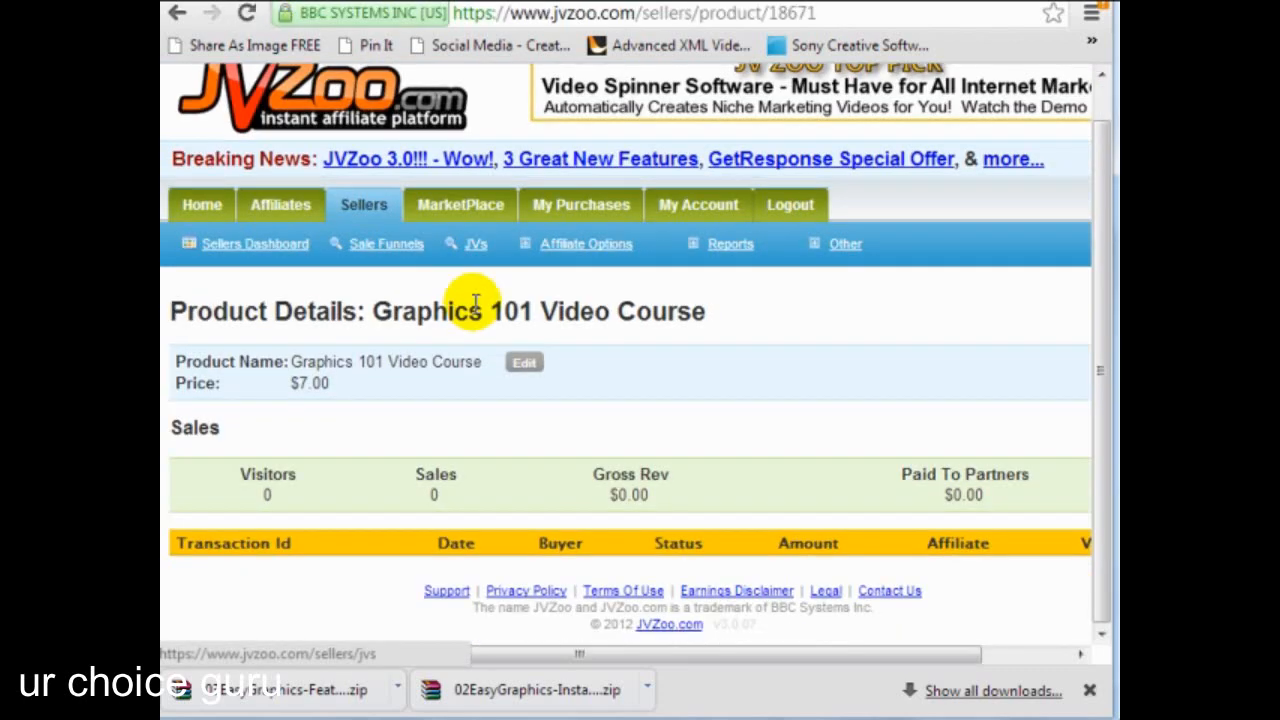
{"action": "left_click", "coordinate": [530, 364]}
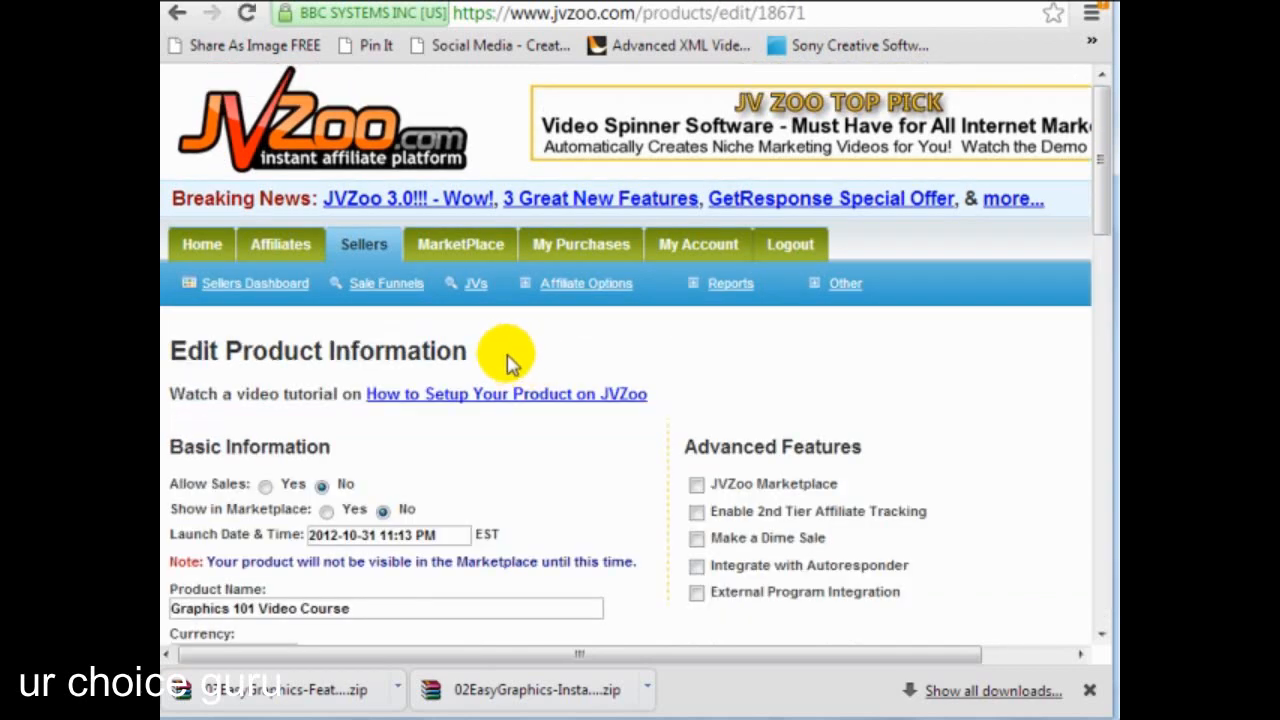
{"action": "scroll", "coordinate": [507, 362], "scroll_direction": "down", "scroll_amount": 1}
{"action": "scroll", "coordinate": [507, 362], "scroll_direction": "down", "scroll_amount": 1}
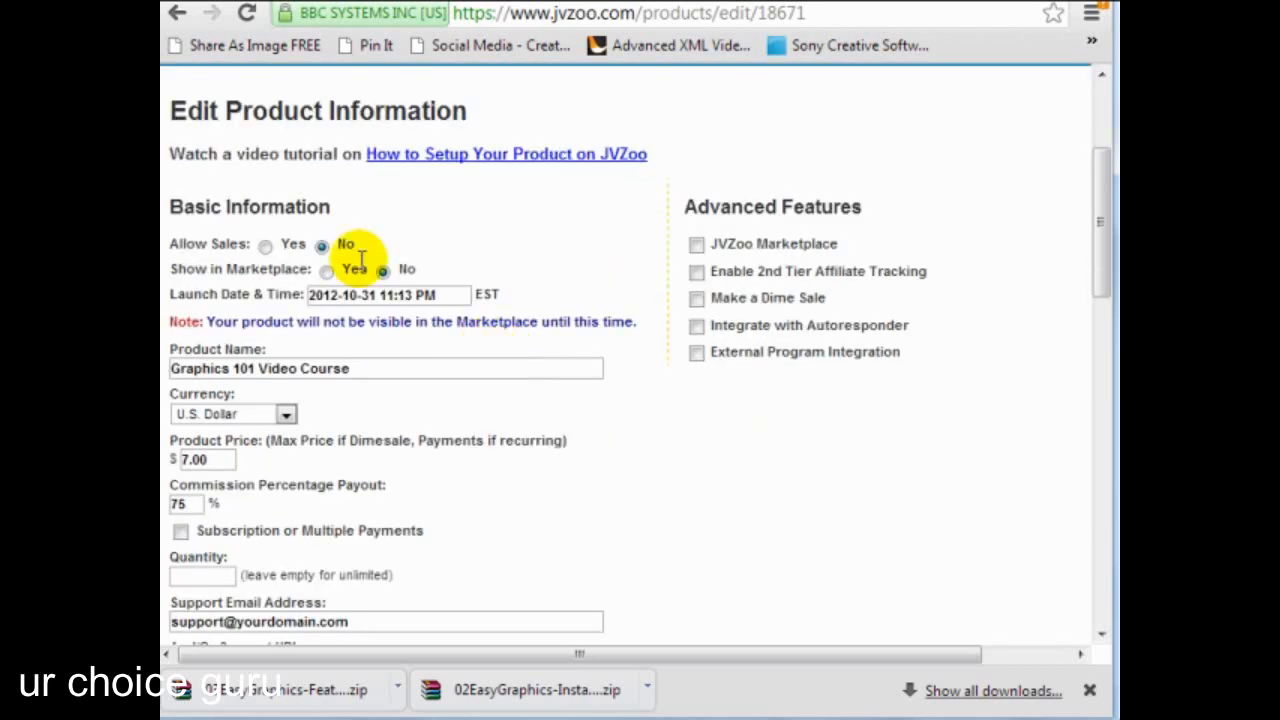
{"action": "left_click", "coordinate": [272, 244]}
{"action": "scroll", "coordinate": [580, 423], "scroll_direction": "down", "scroll_amount": 10}
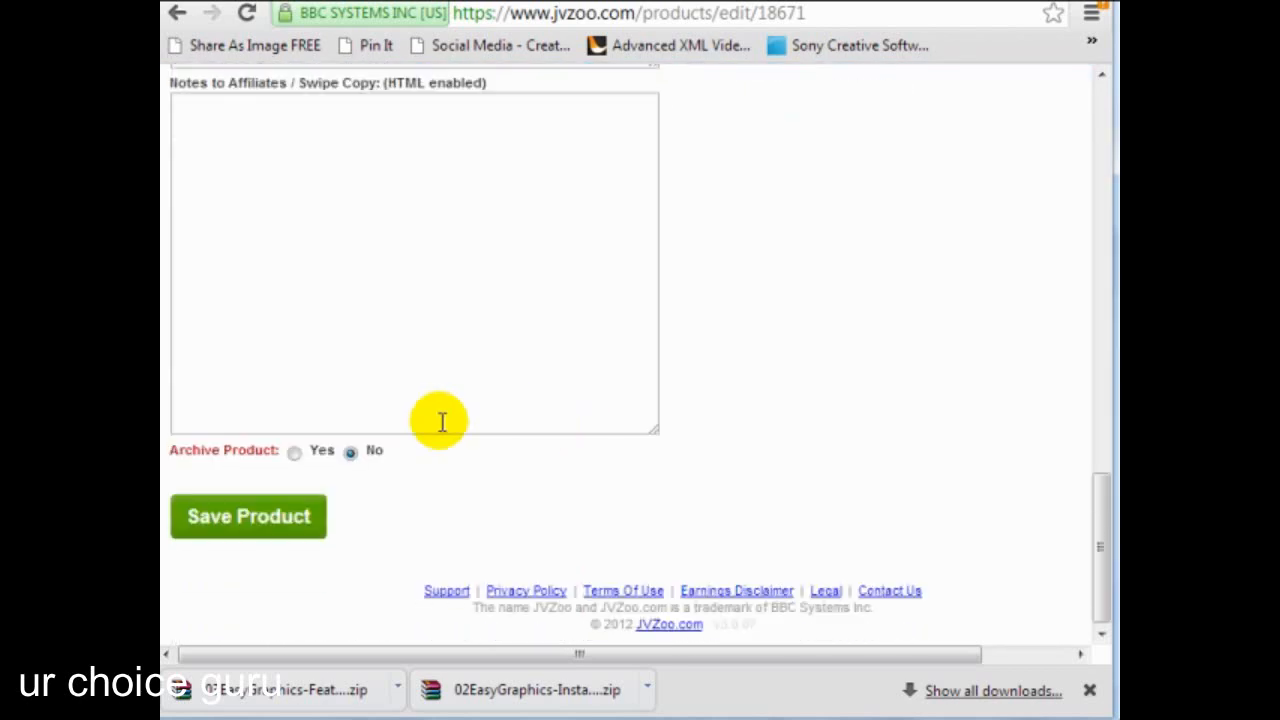
{"action": "left_click", "coordinate": [271, 522]}
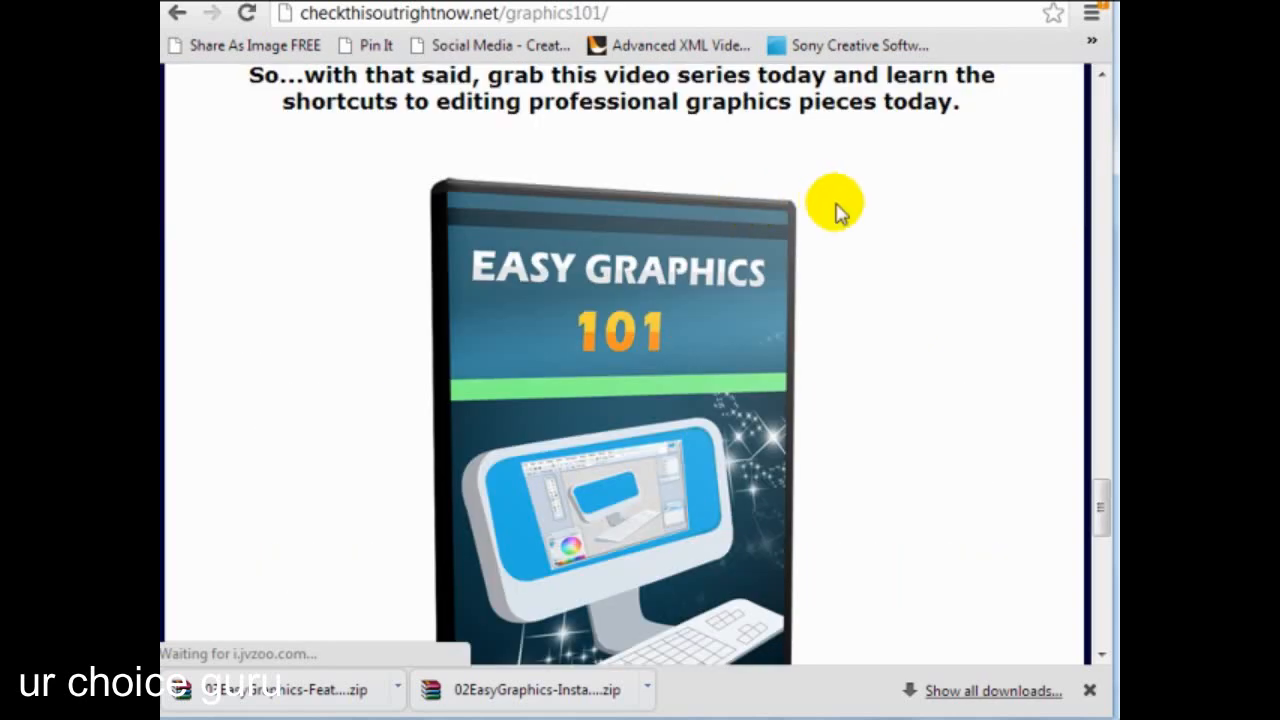
Test BUY NOW to confirm the $7.00 payment form opens, then advance to the JVZoo upsells slide
{"action": "scroll", "coordinate": [918, 425], "scroll_direction": "down", "scroll_amount": 5}
{"action": "scroll", "coordinate": [918, 425], "scroll_direction": "down", "scroll_amount": 3}
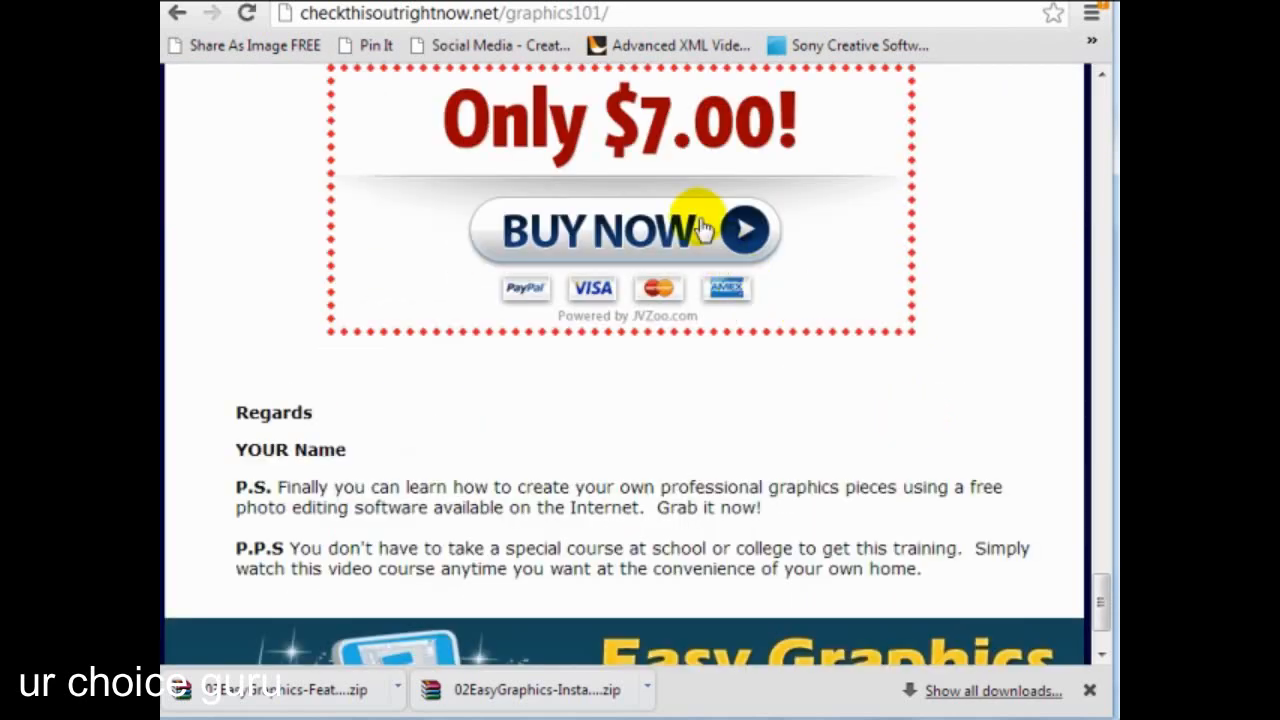
{"action": "left_click", "coordinate": [700, 229]}
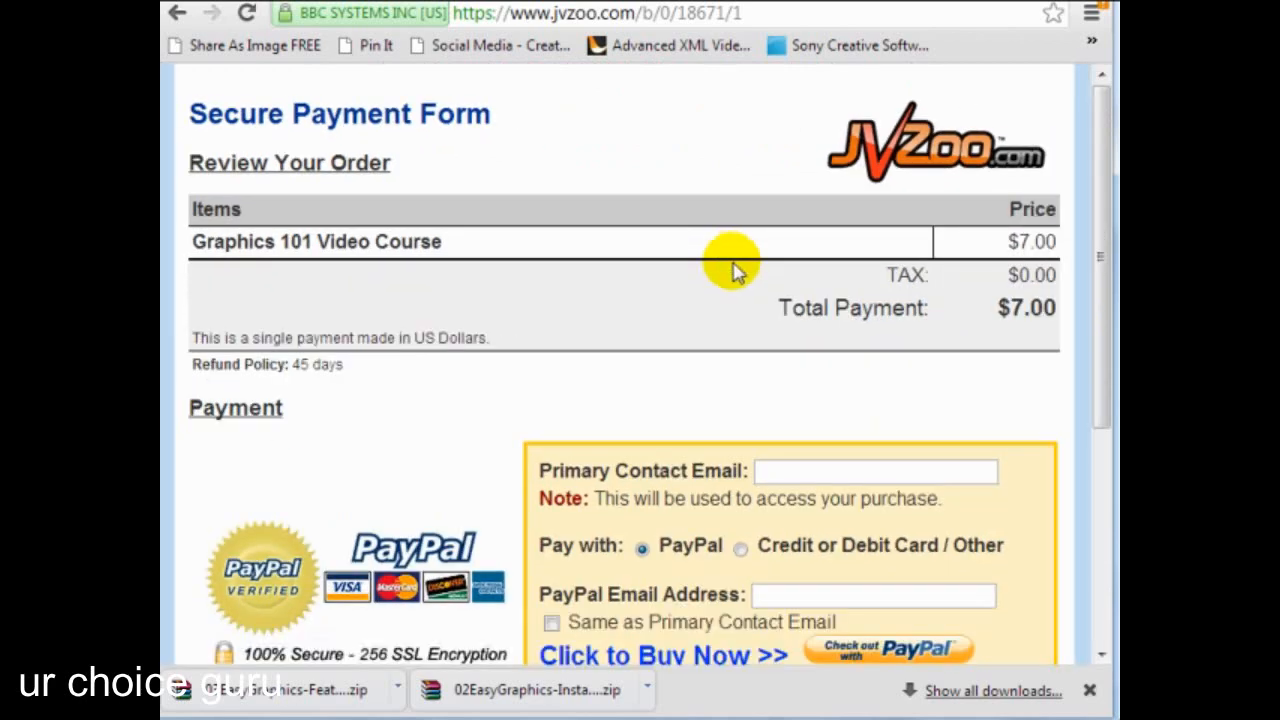
{"action": "scroll", "coordinate": [735, 270], "scroll_direction": "down", "scroll_amount": 3}
{"action": "scroll", "coordinate": [740, 268], "scroll_direction": "up", "scroll_amount": 3}
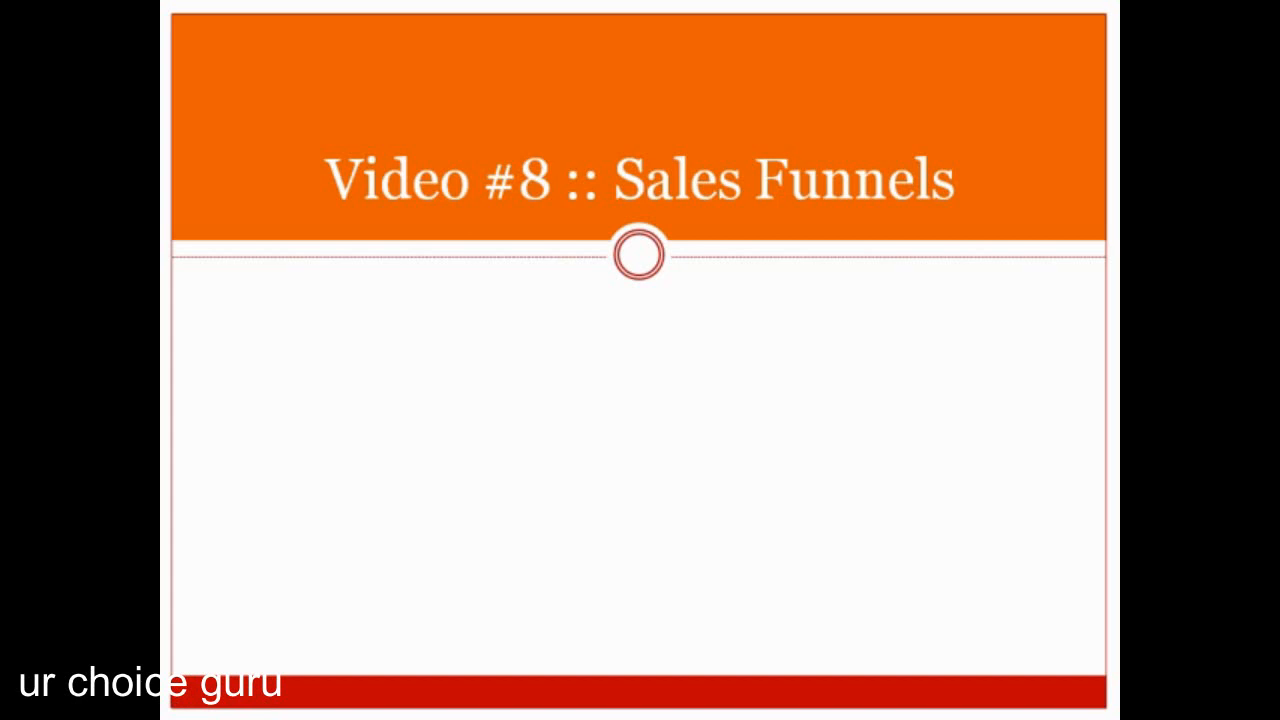
{"action": "key", "text": "Right"}
{"action": "key", "text": "Right"}
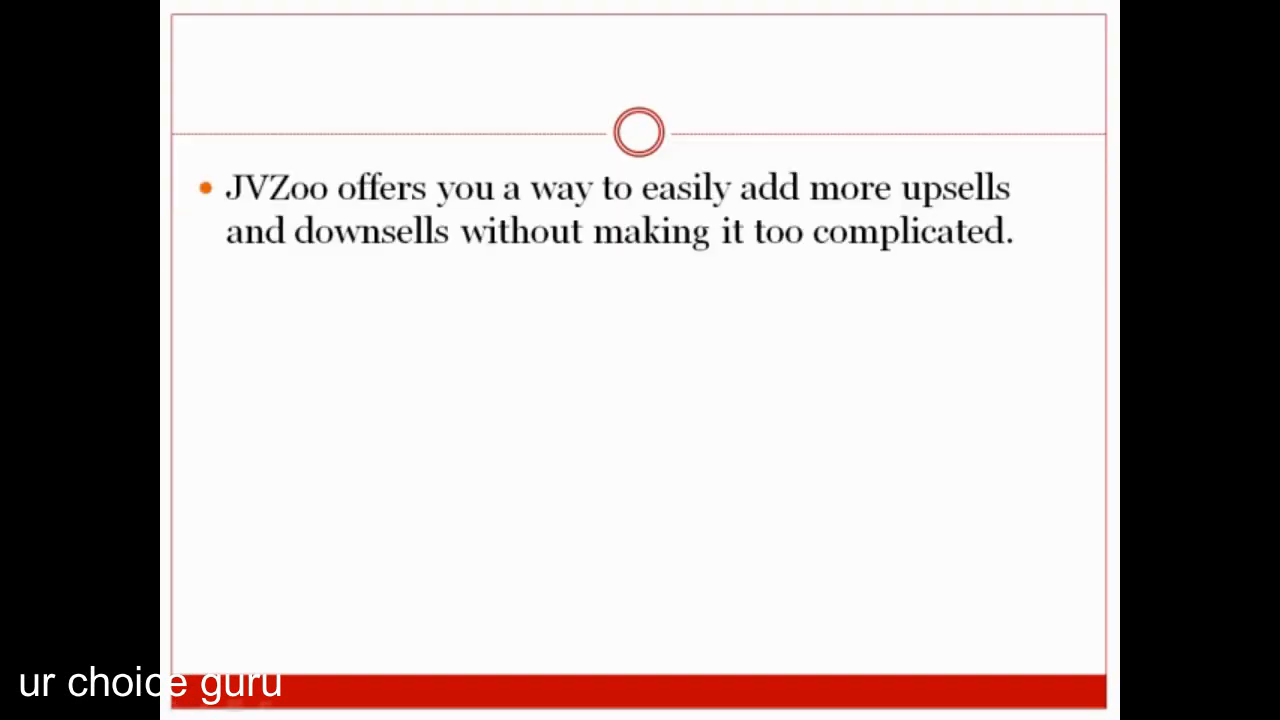
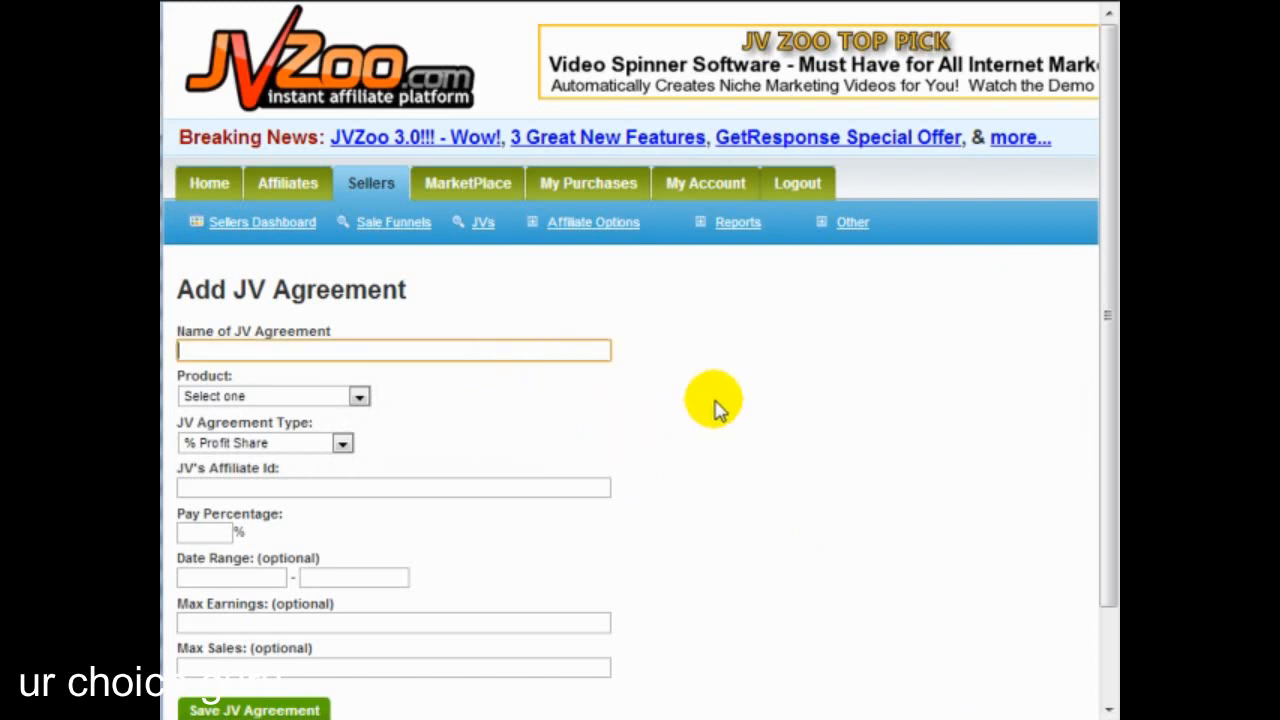
Name the JV agreement 'Graphics 101' and choose the Graphics 101 Video Course product
{"action": "scroll", "coordinate": [715, 405], "scroll_direction": "down", "scroll_amount": 2}
{"action": "type", "text": "Graphics 101"}
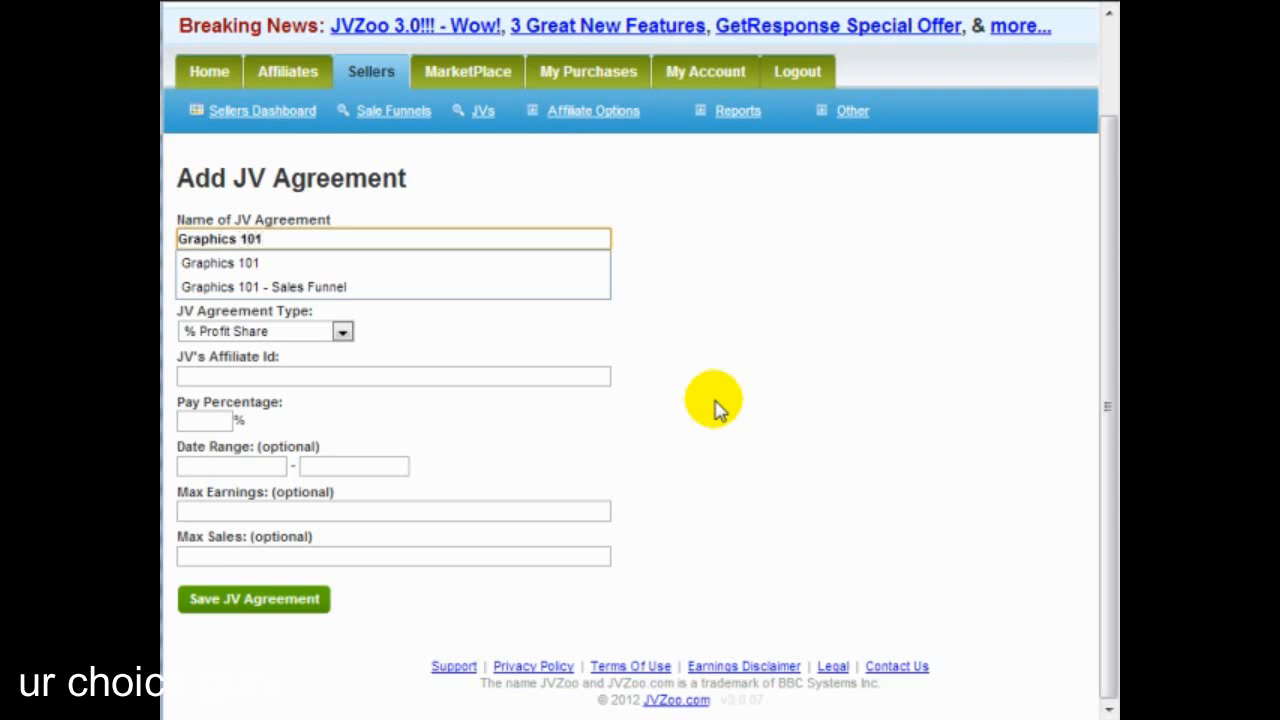
{"action": "left_click", "coordinate": [715, 403]}
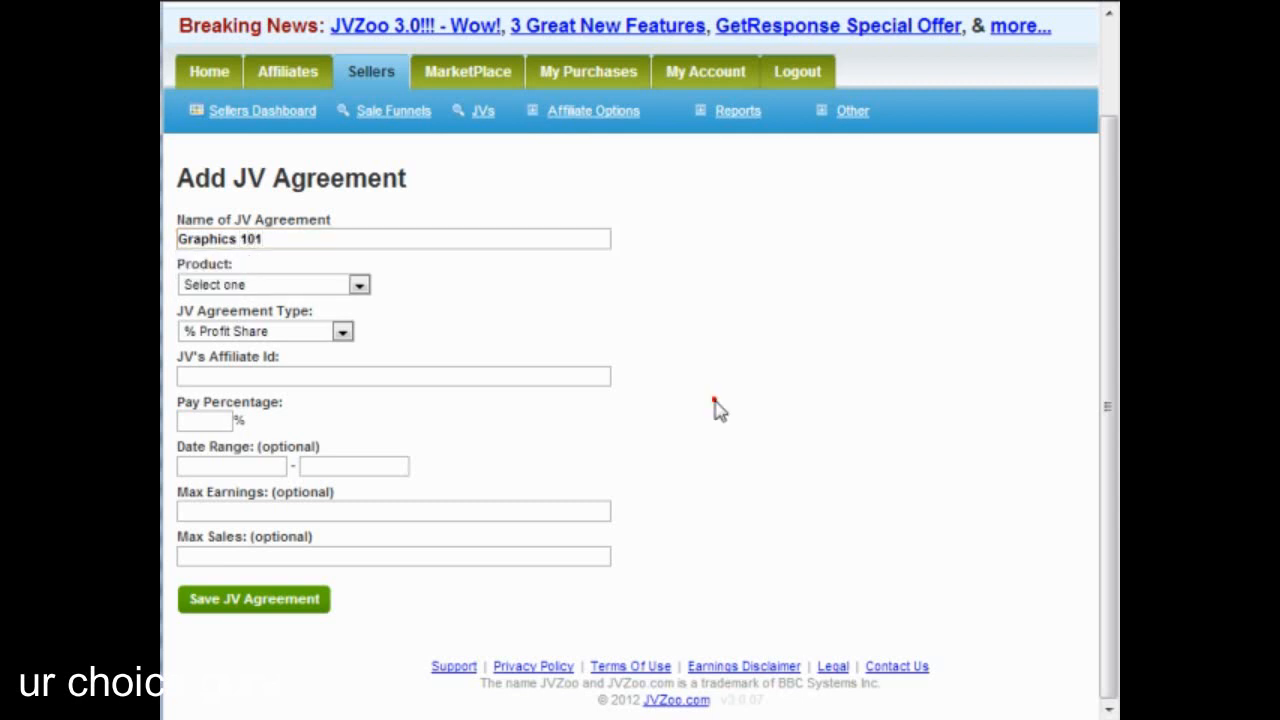
{"action": "left_click", "coordinate": [357, 285]}
{"action": "left_click", "coordinate": [275, 323]}
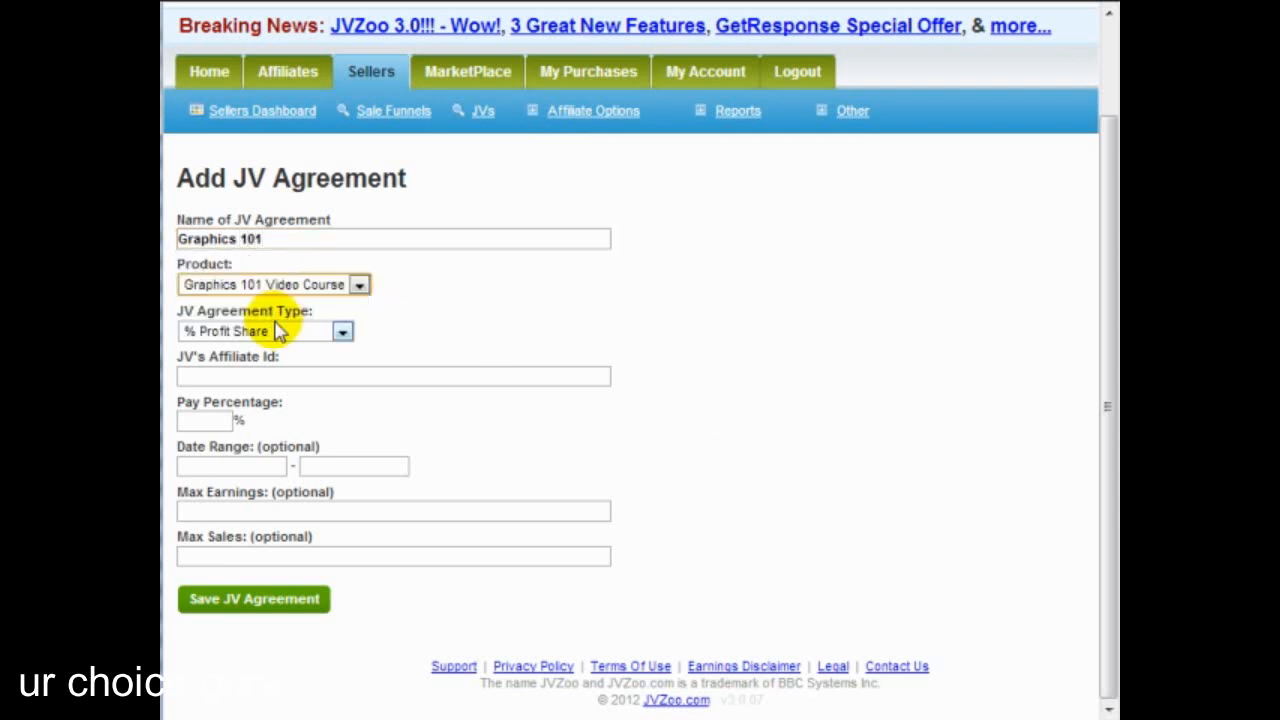
Keep % Profit Share as the agreement type
{"action": "left_click", "coordinate": [277, 332]}
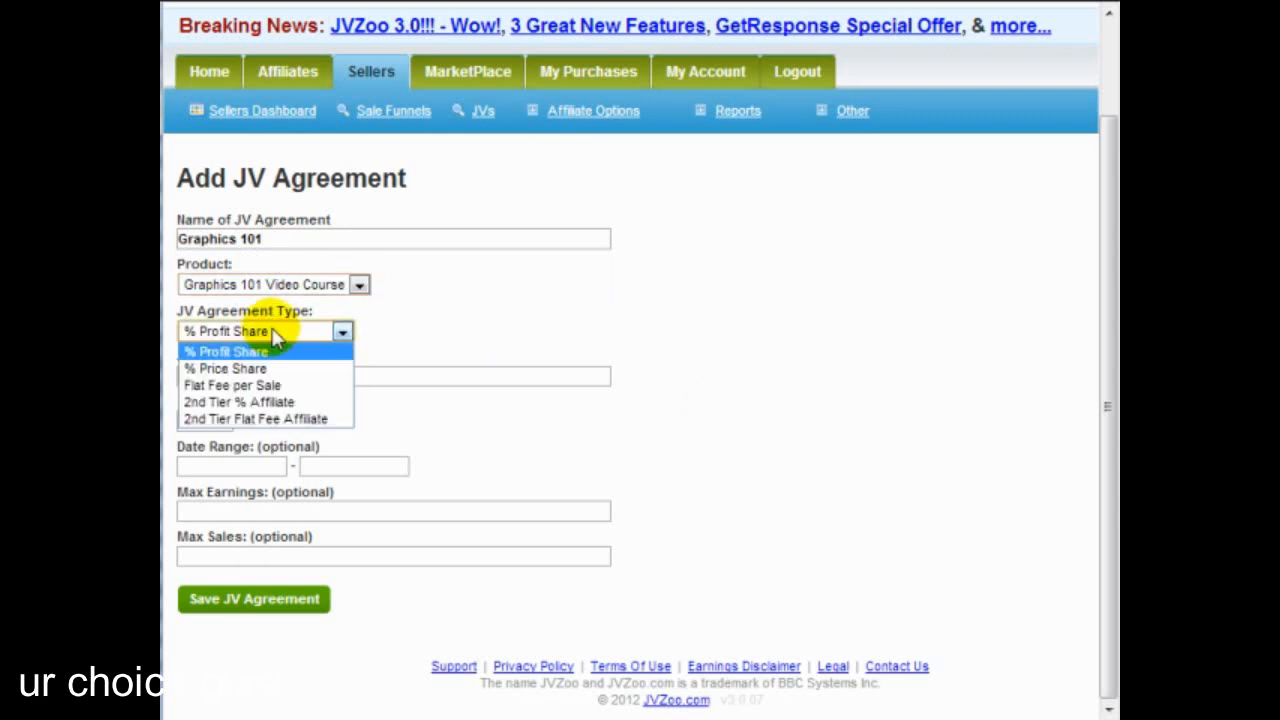
{"action": "left_click", "coordinate": [277, 337]}
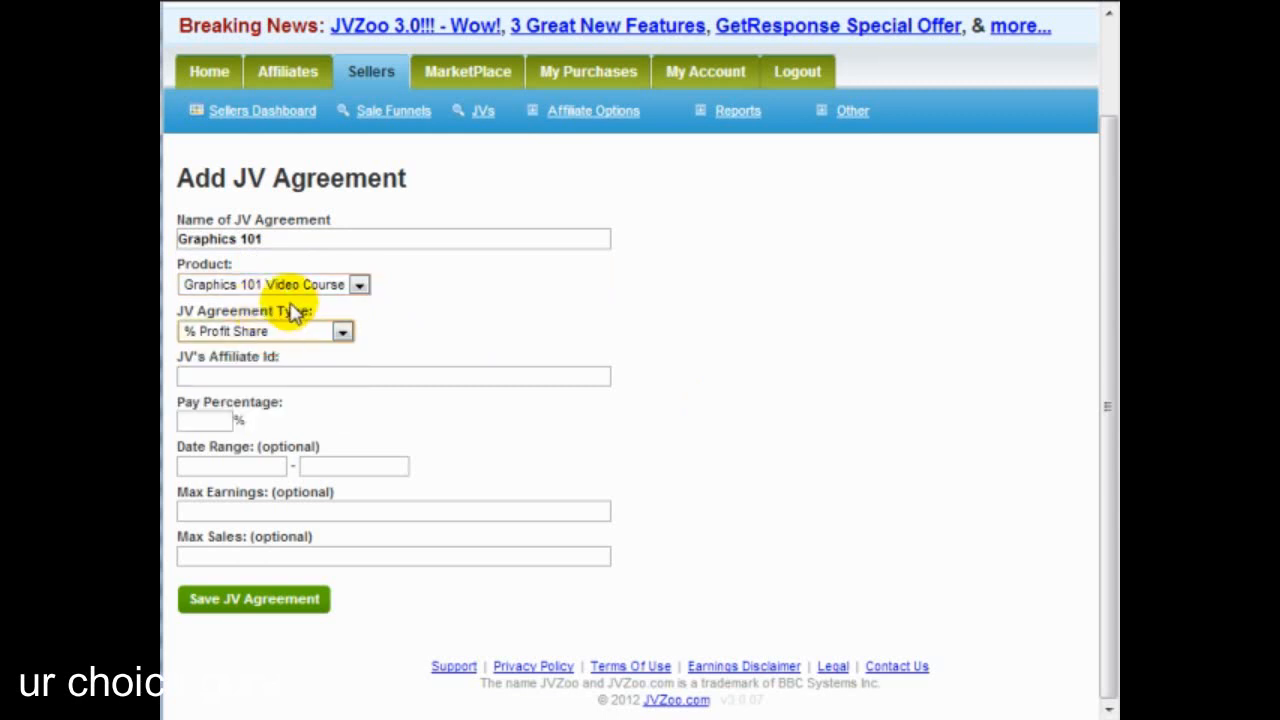
{"action": "left_click", "coordinate": [341, 332]}
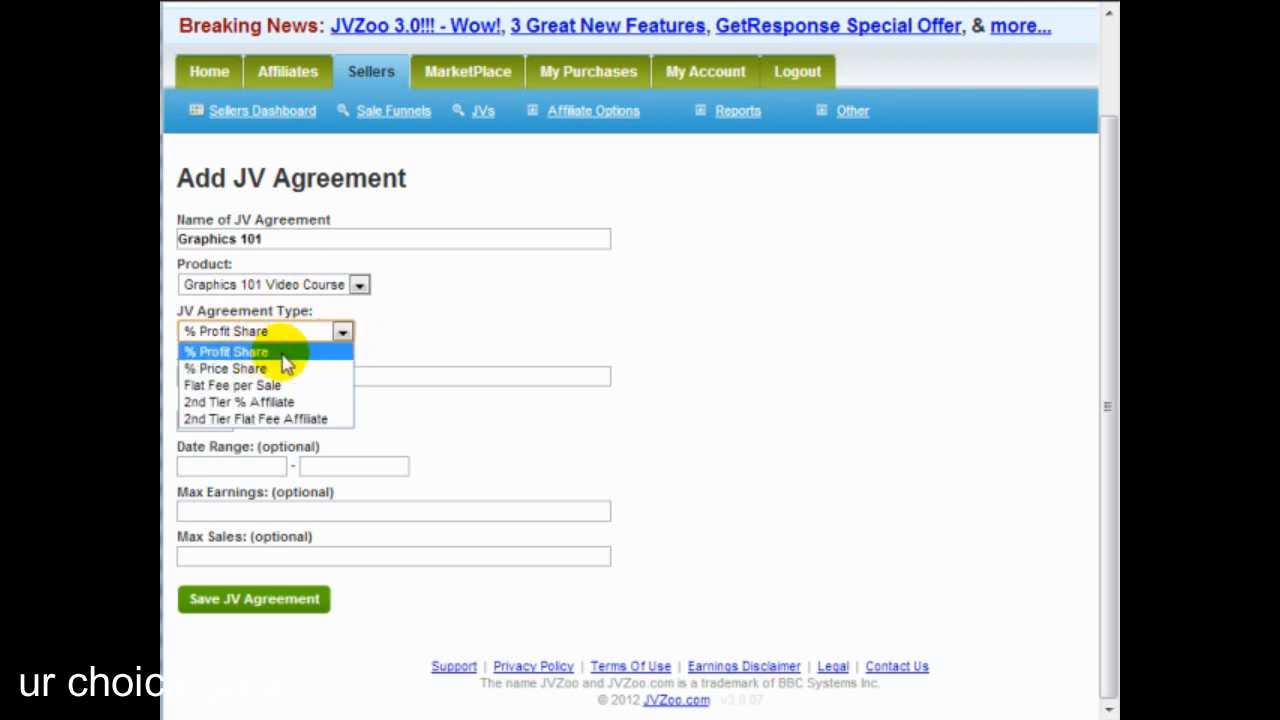
{"action": "left_click", "coordinate": [598, 355]}
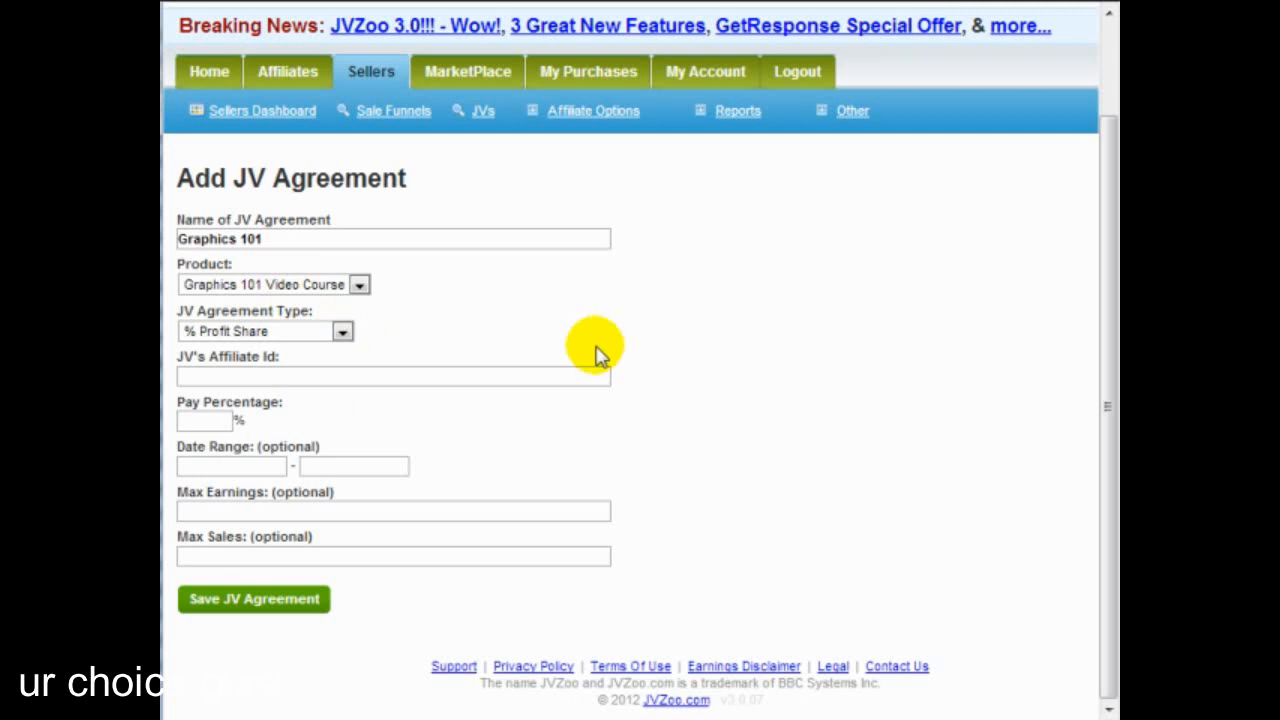
{"action": "left_click", "coordinate": [318, 334]}
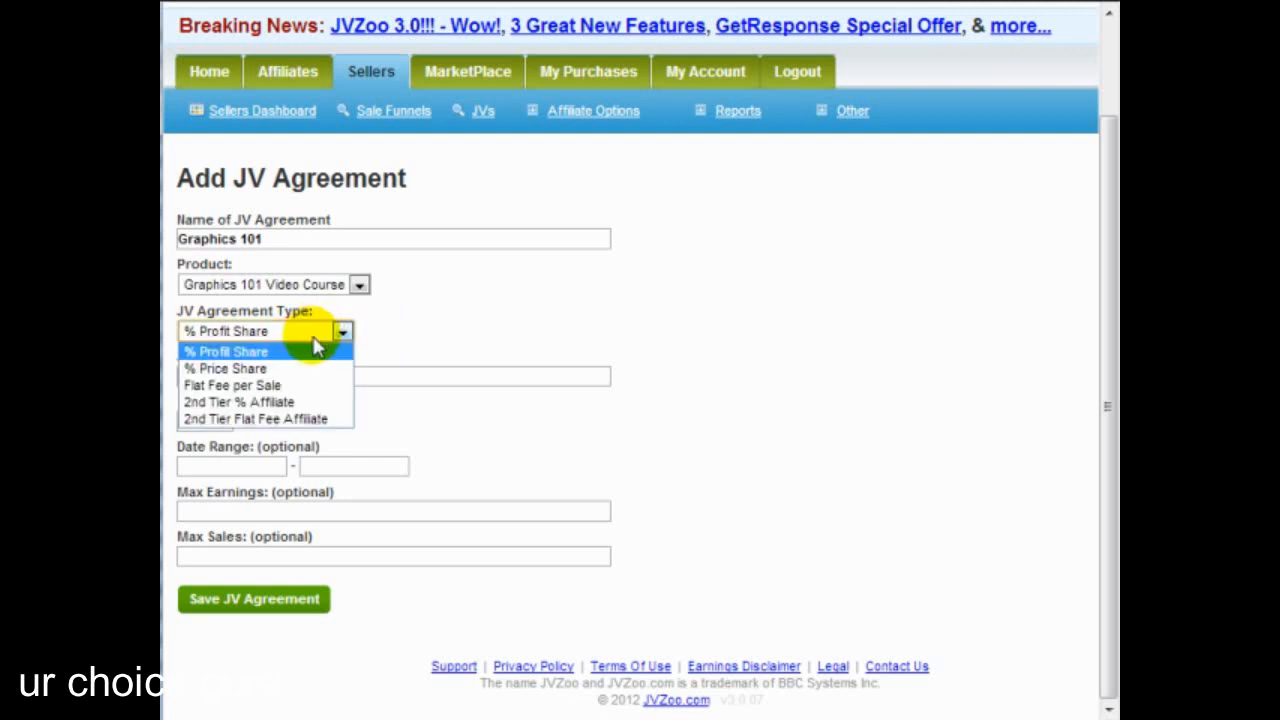
{"action": "left_click", "coordinate": [315, 343]}
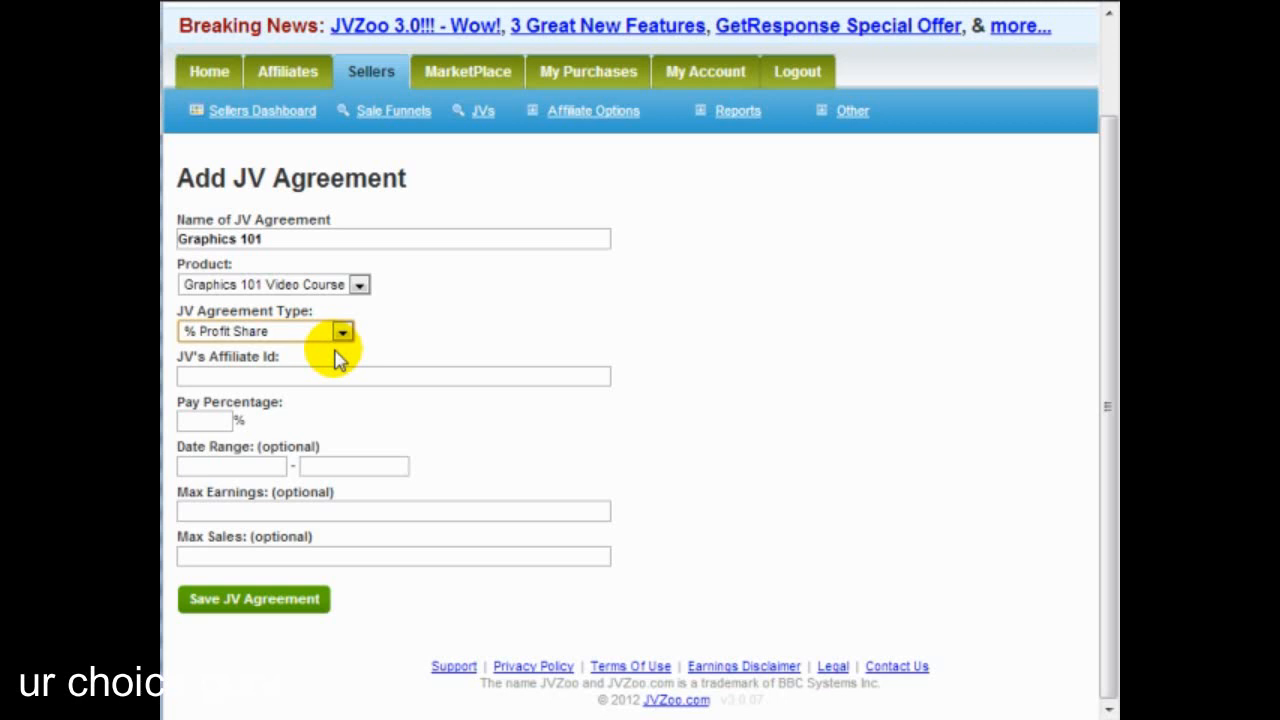
{"action": "left_click", "coordinate": [340, 331]}
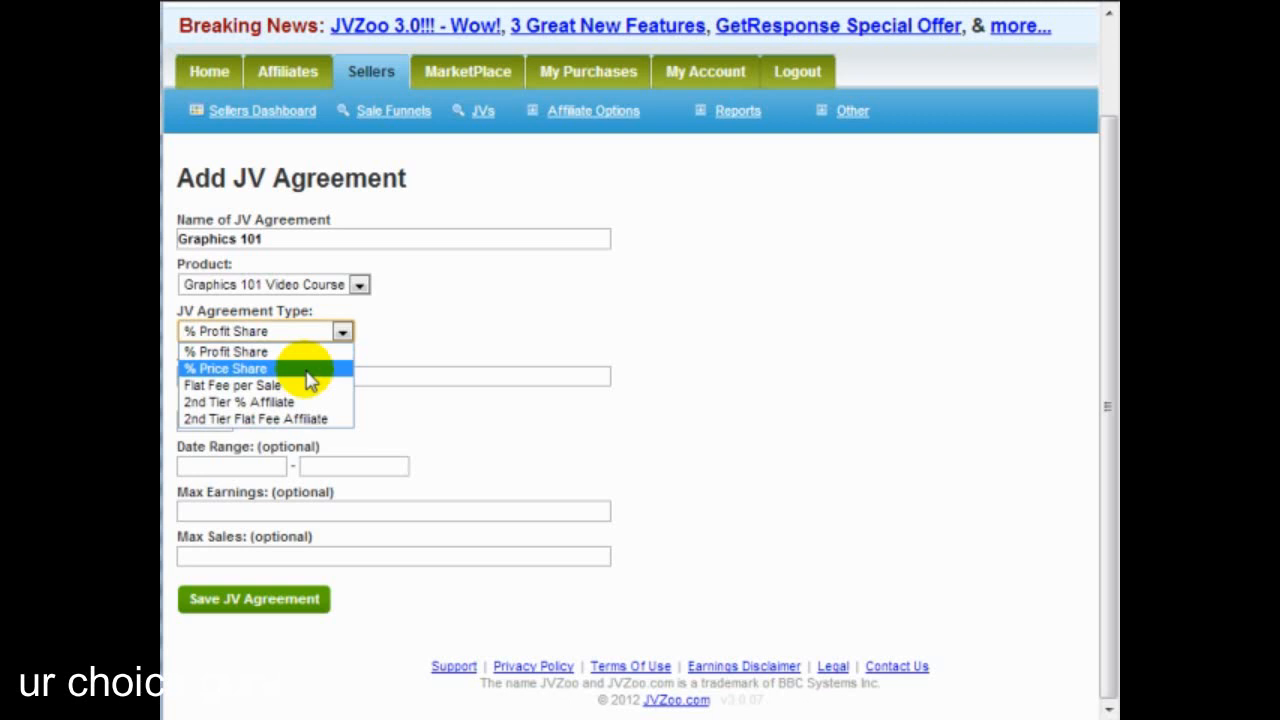
{"action": "left_click", "coordinate": [415, 365]}
{"action": "left_click", "coordinate": [313, 333]}
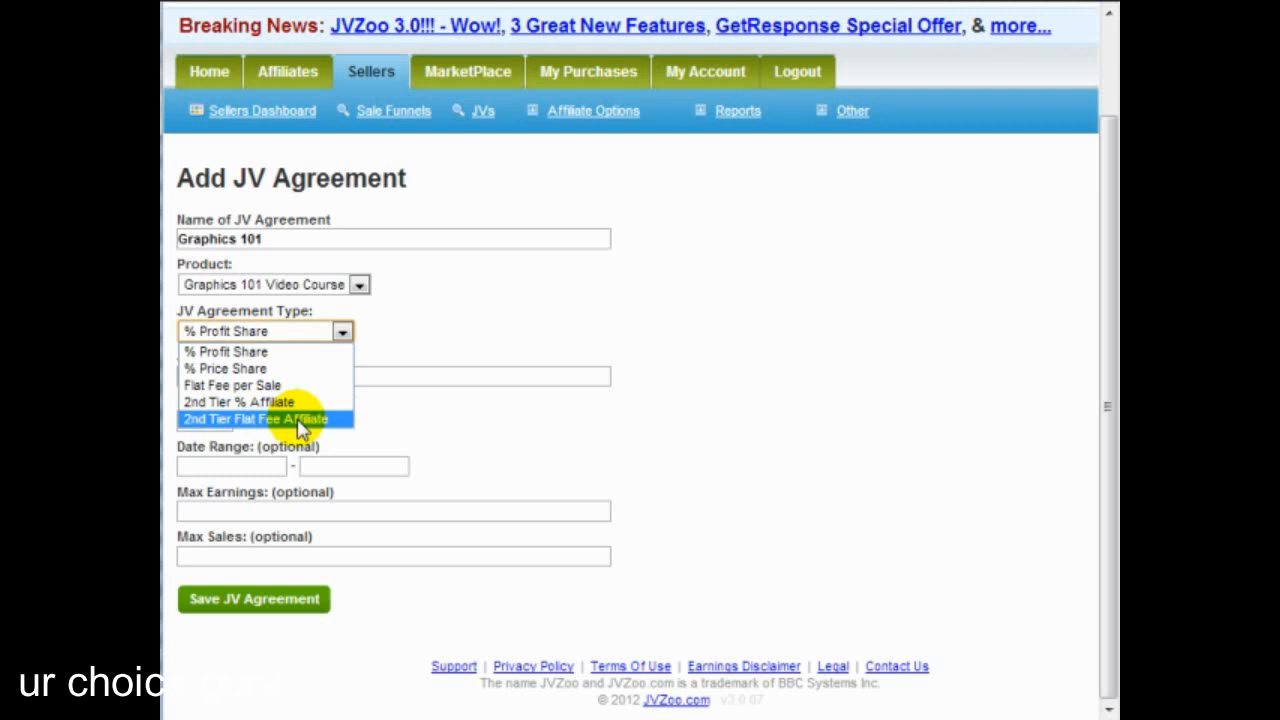
{"action": "left_click", "coordinate": [381, 368]}
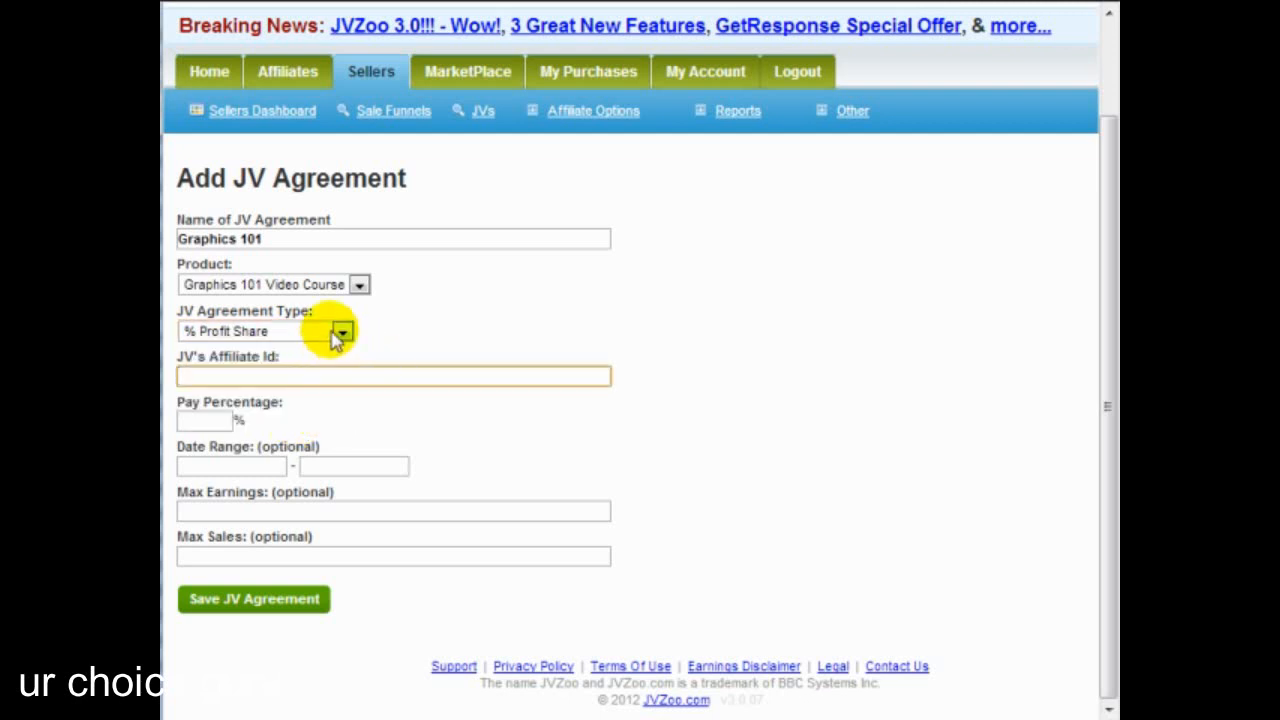
{"action": "left_click", "coordinate": [340, 334]}
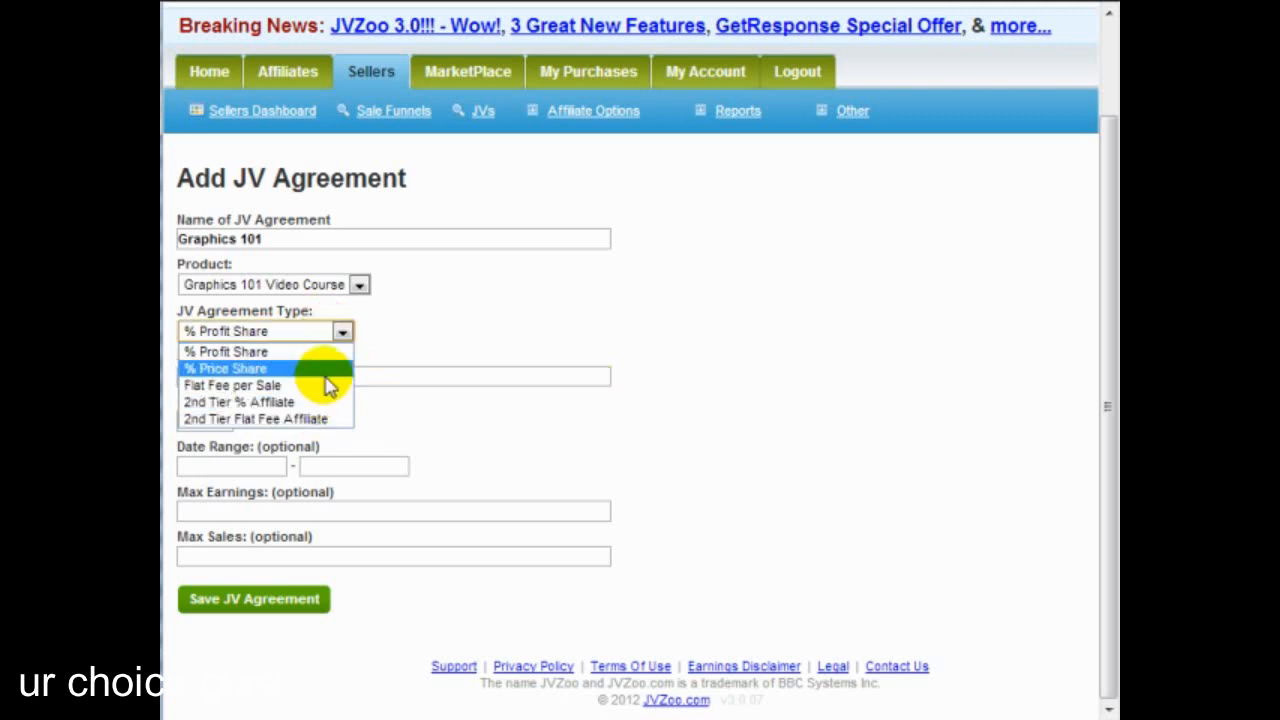
{"action": "left_click", "coordinate": [502, 313]}
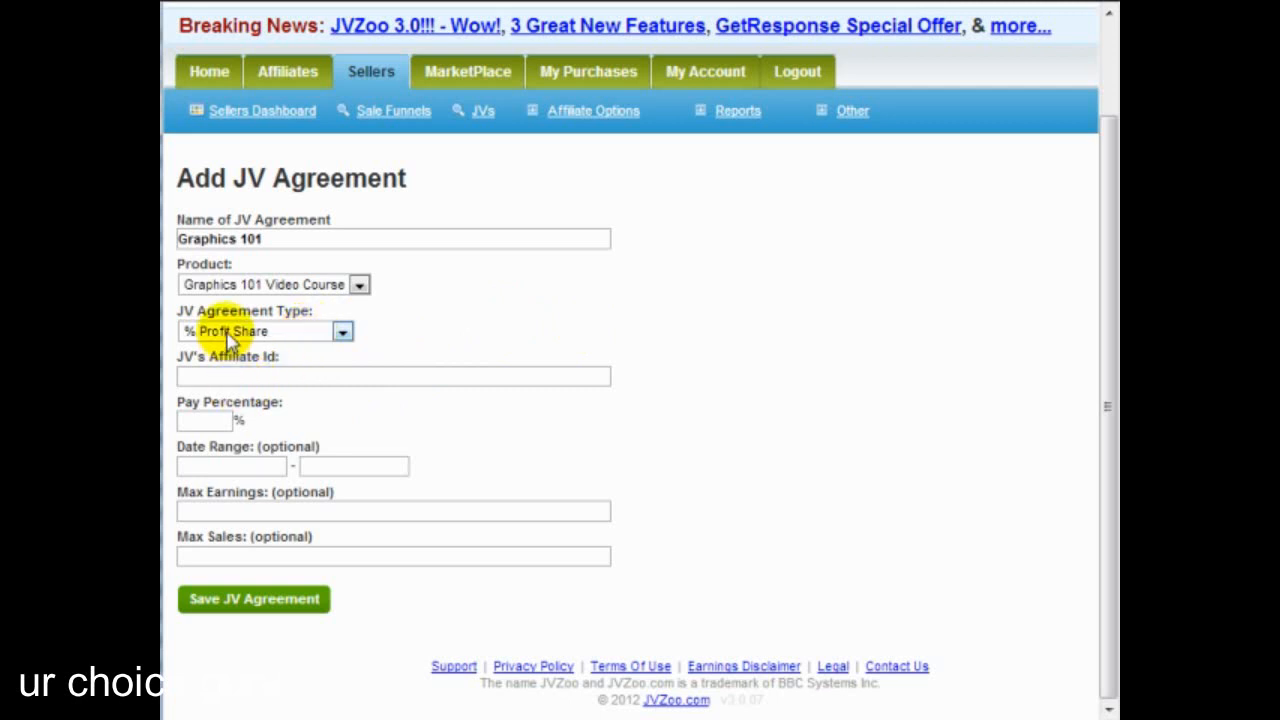
{"action": "left_click", "coordinate": [229, 374]}
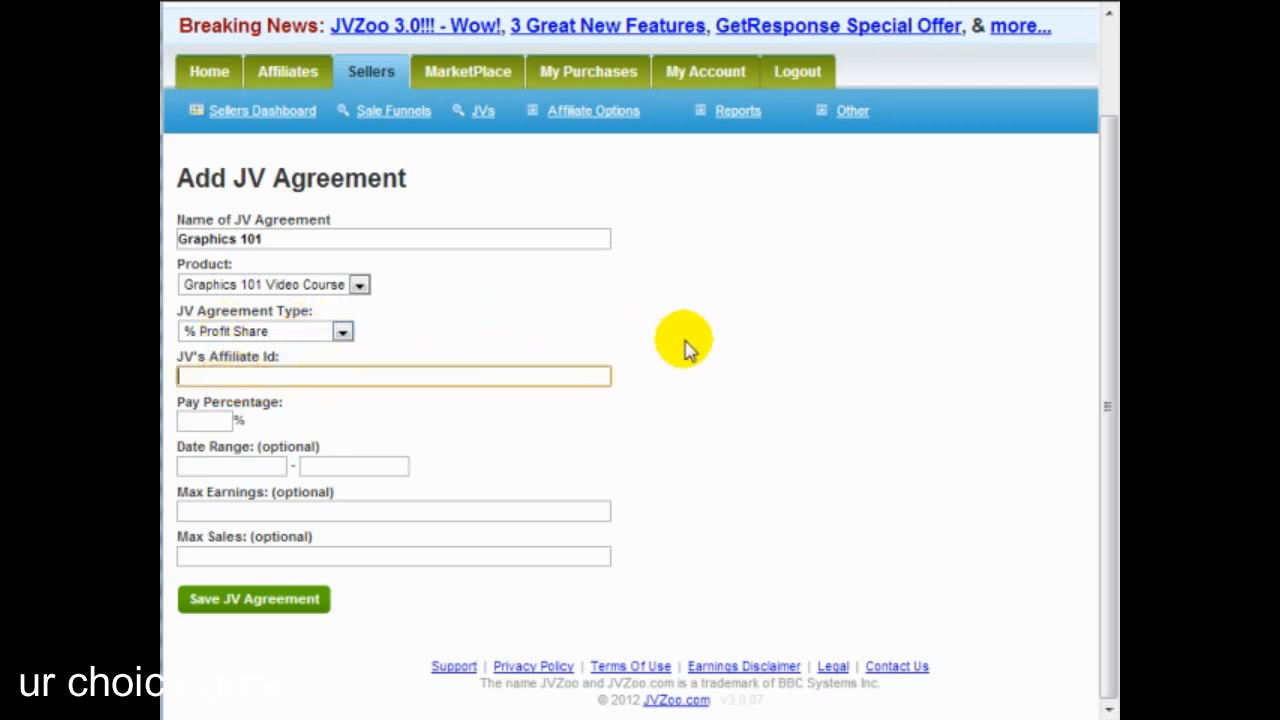
{"action": "scroll", "coordinate": [686, 343], "scroll_direction": "up", "scroll_amount": 2}
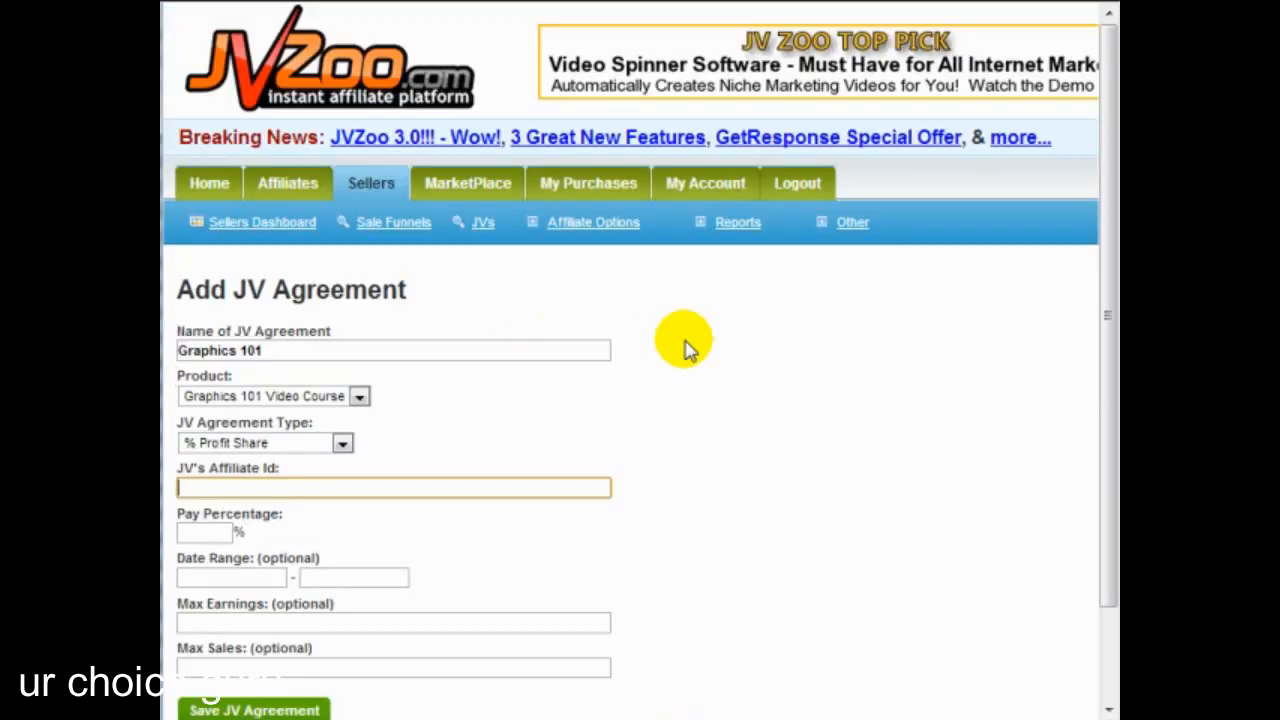
{"action": "scroll", "coordinate": [697, 378], "scroll_direction": "down", "scroll_amount": 2}
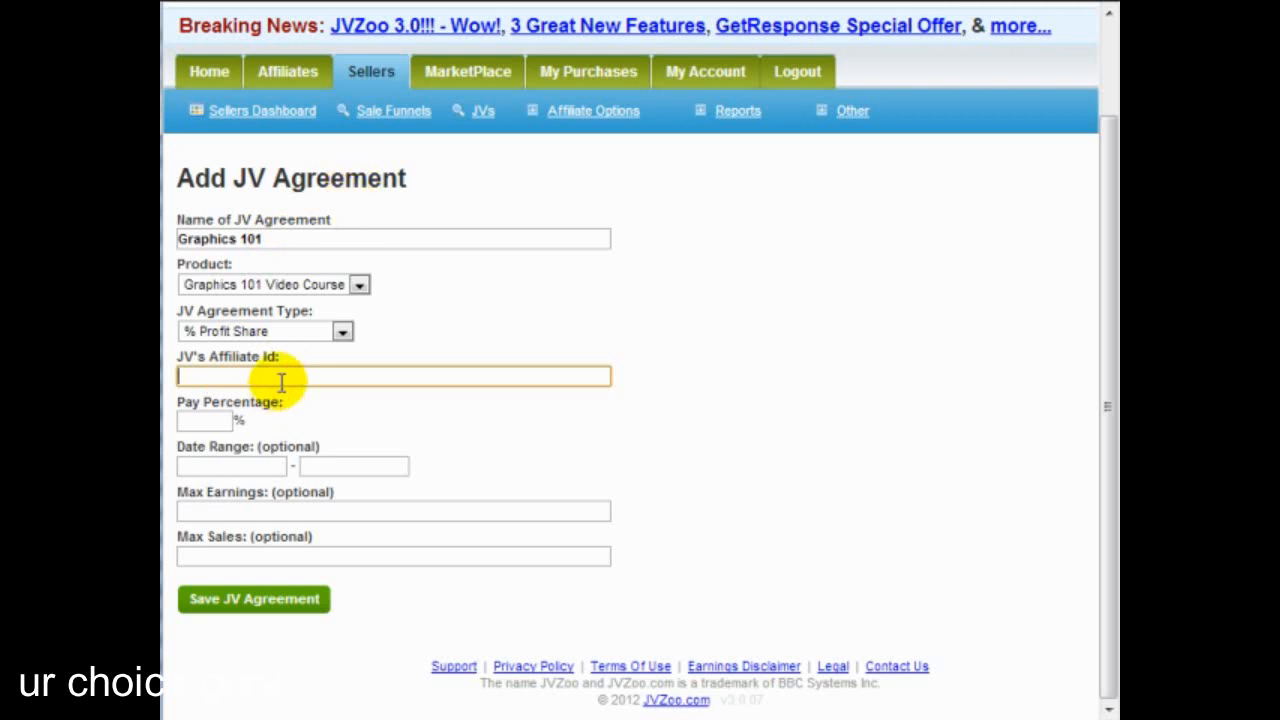
Enter 50 as the Pay Percentage and leave the Date Range without a start date
{"action": "left_click", "coordinate": [209, 418]}
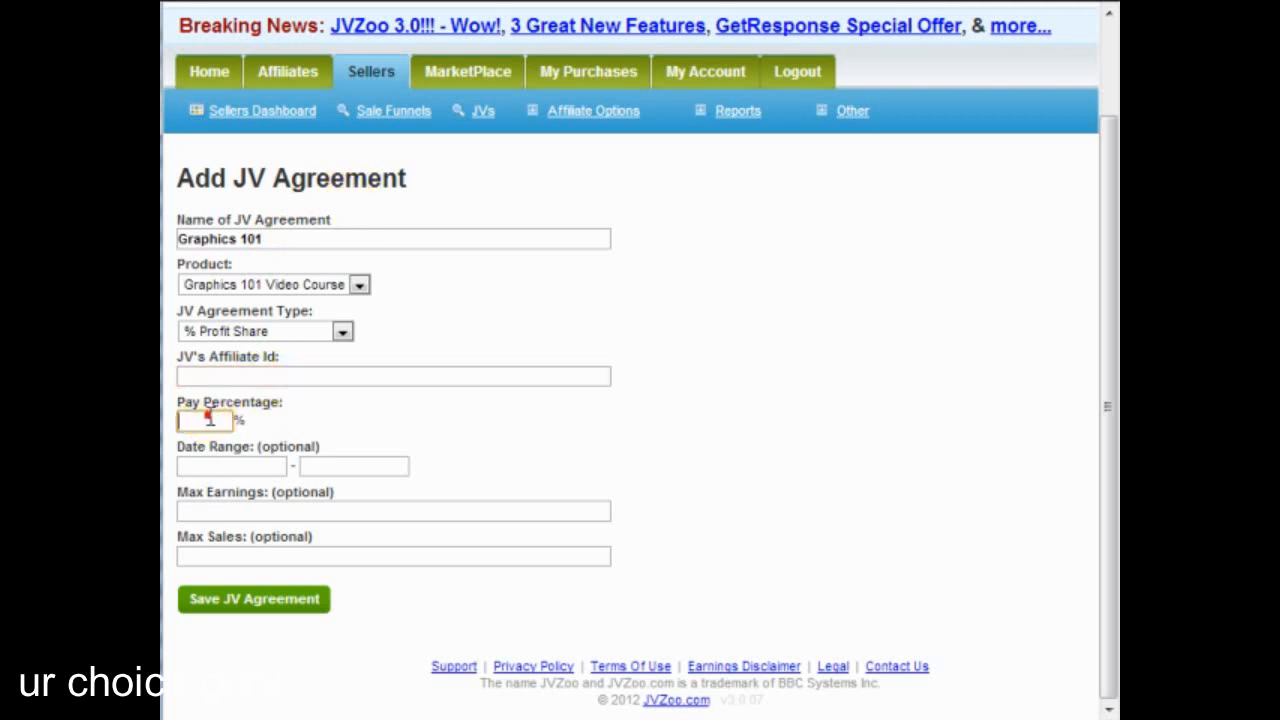
{"action": "type", "text": "50"}
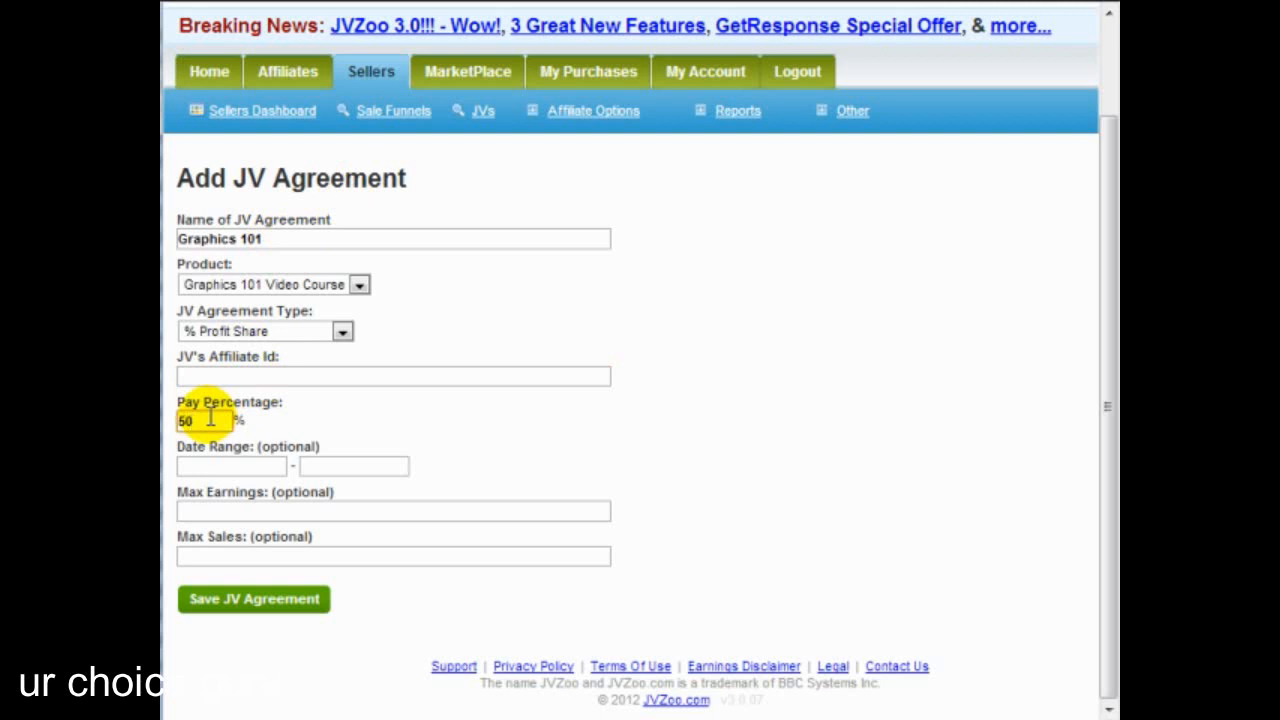
{"action": "left_click", "coordinate": [234, 463]}
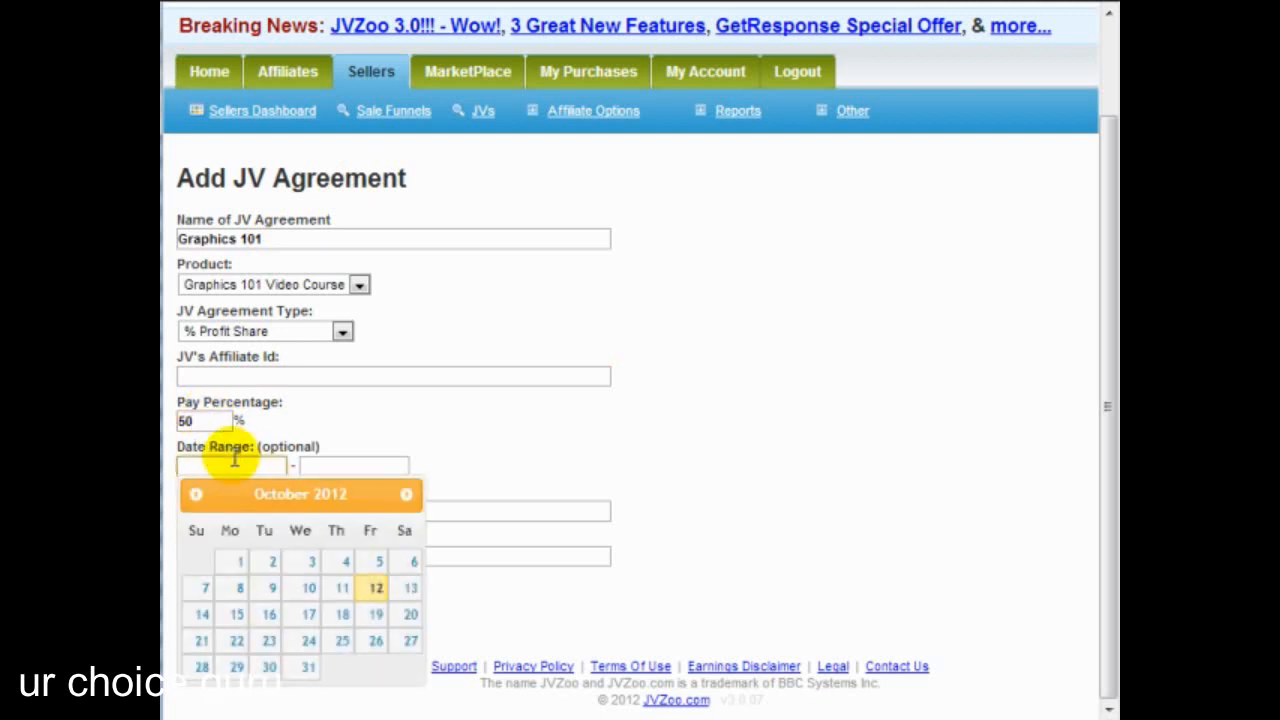
{"action": "left_click", "coordinate": [588, 436]}
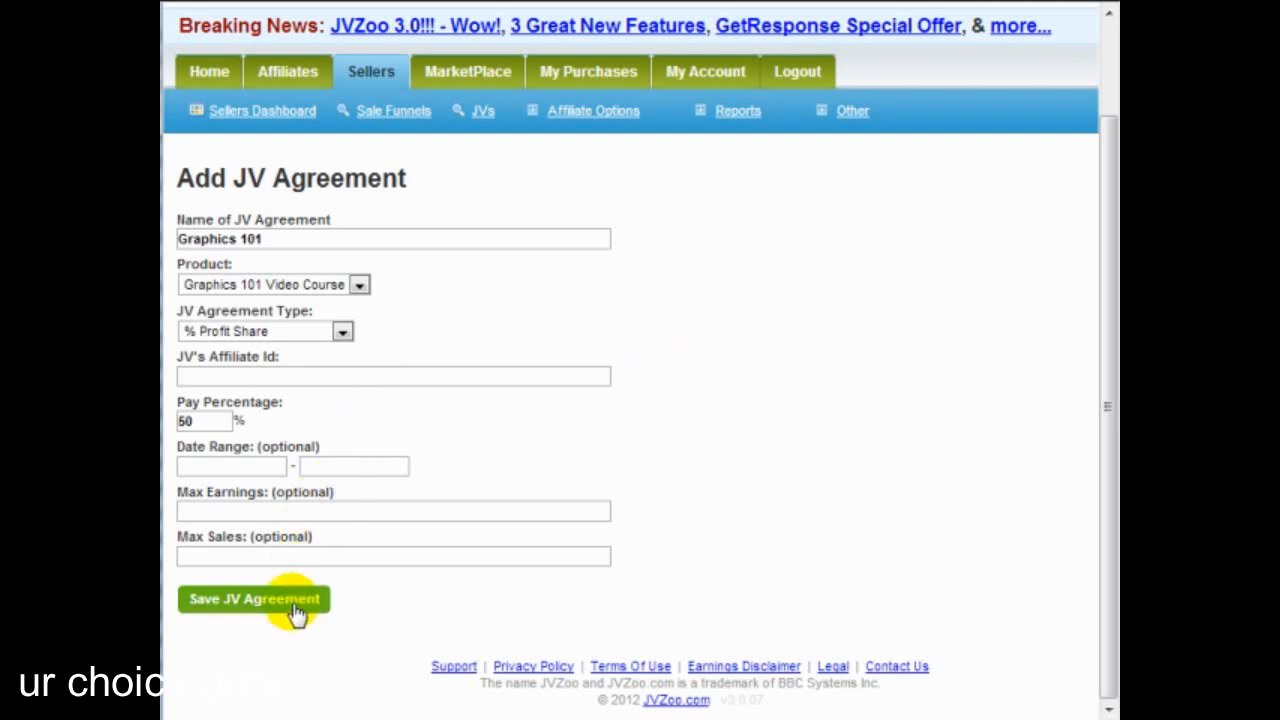
{"action": "scroll", "coordinate": [716, 340], "scroll_direction": "up", "scroll_amount": 1}
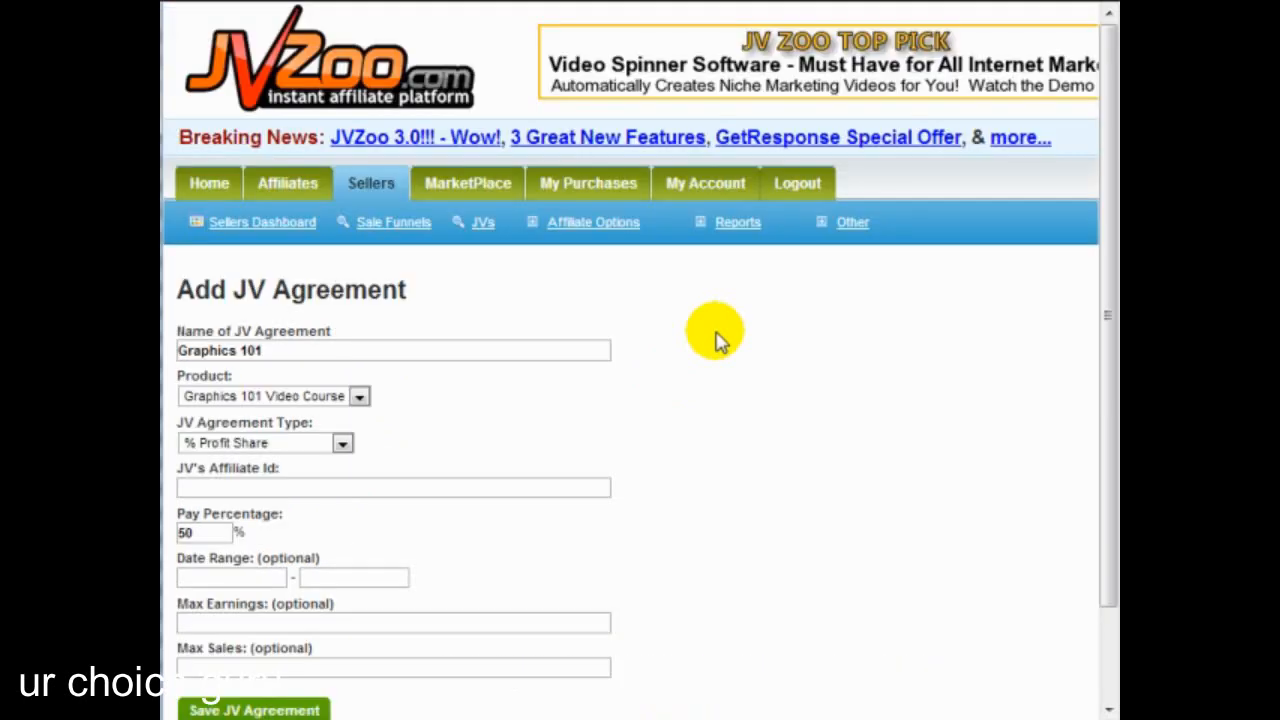
{"action": "scroll", "coordinate": [716, 340], "scroll_direction": "down", "scroll_amount": 1}
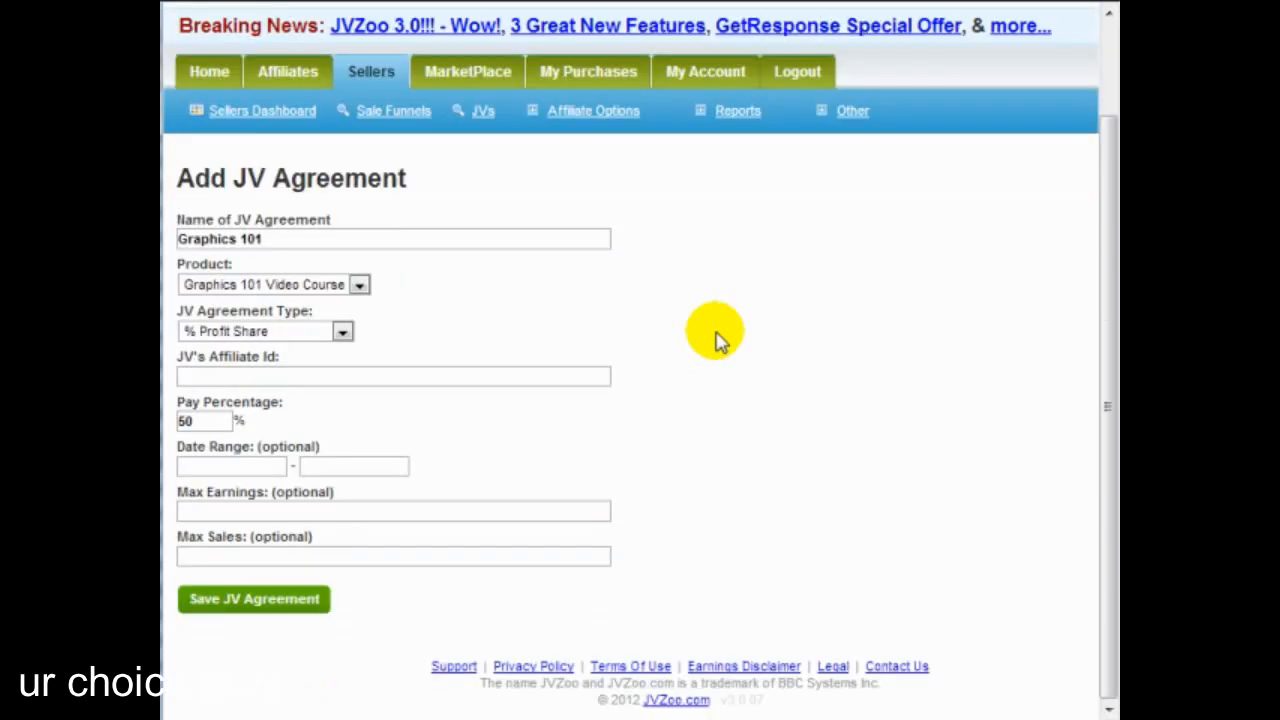
{"action": "scroll", "coordinate": [716, 340], "scroll_direction": "up", "scroll_amount": 1}
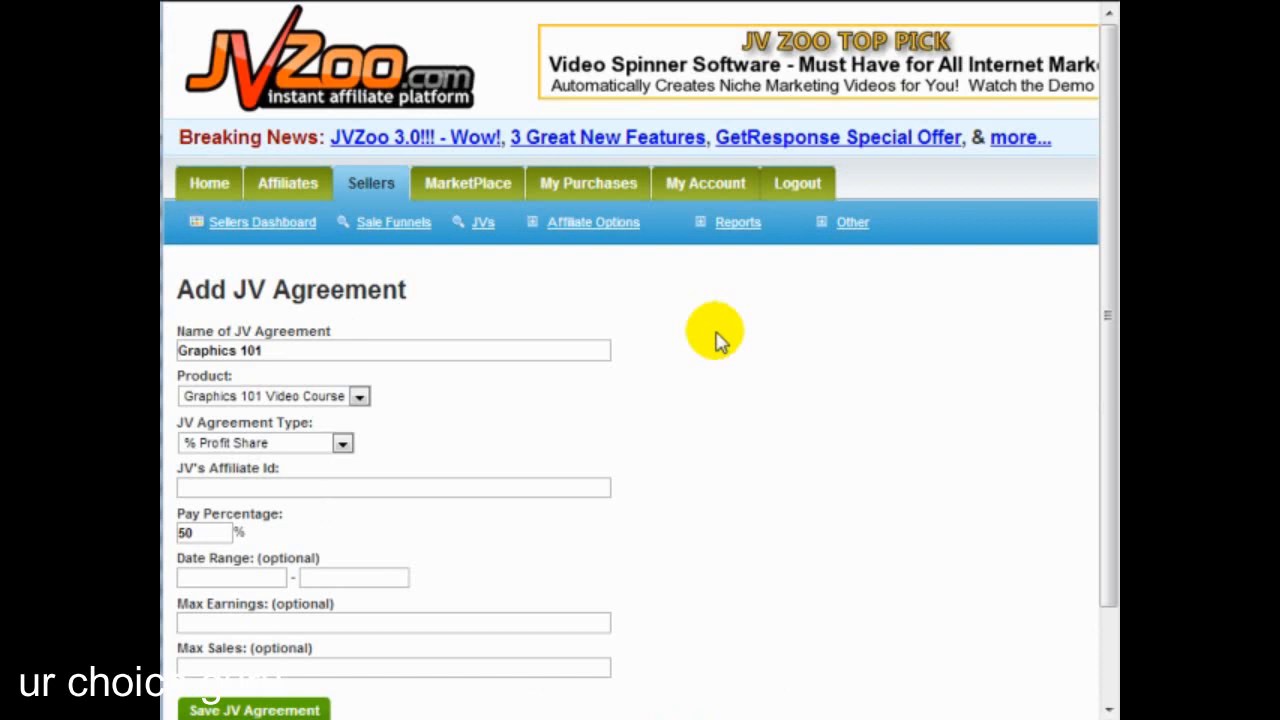
{"action": "scroll", "coordinate": [716, 340], "scroll_direction": "down", "scroll_amount": 1}
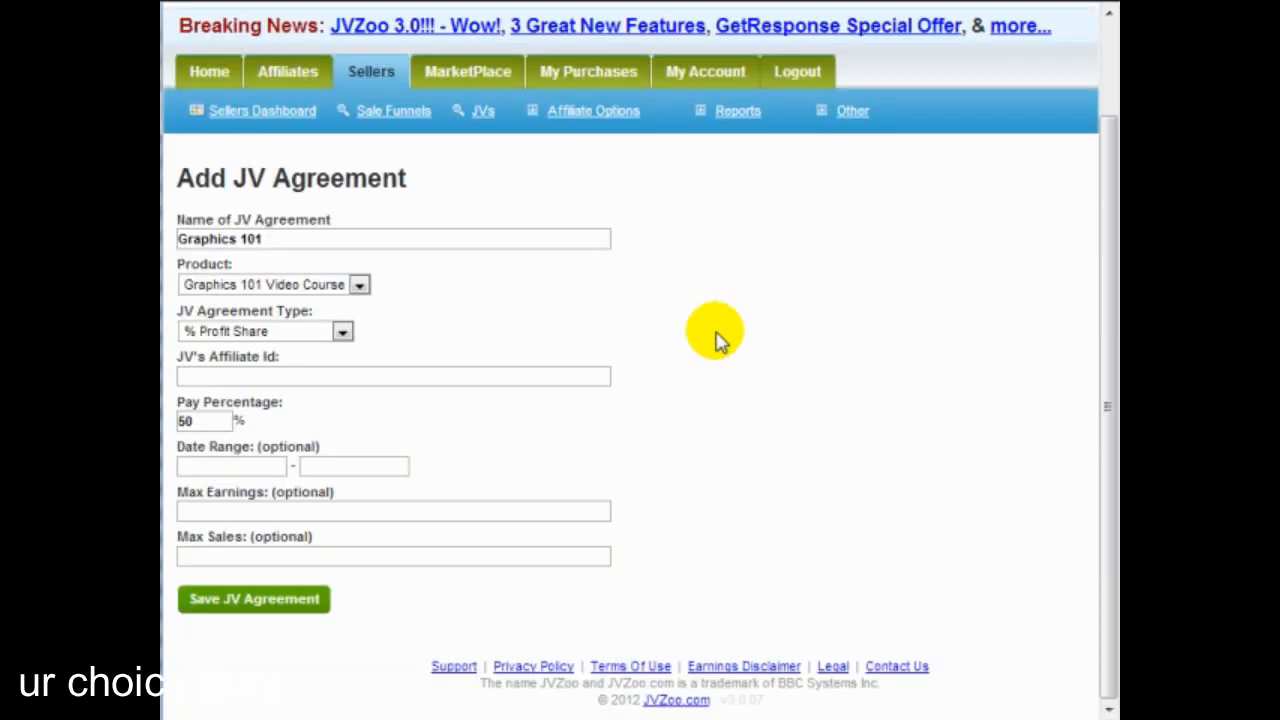
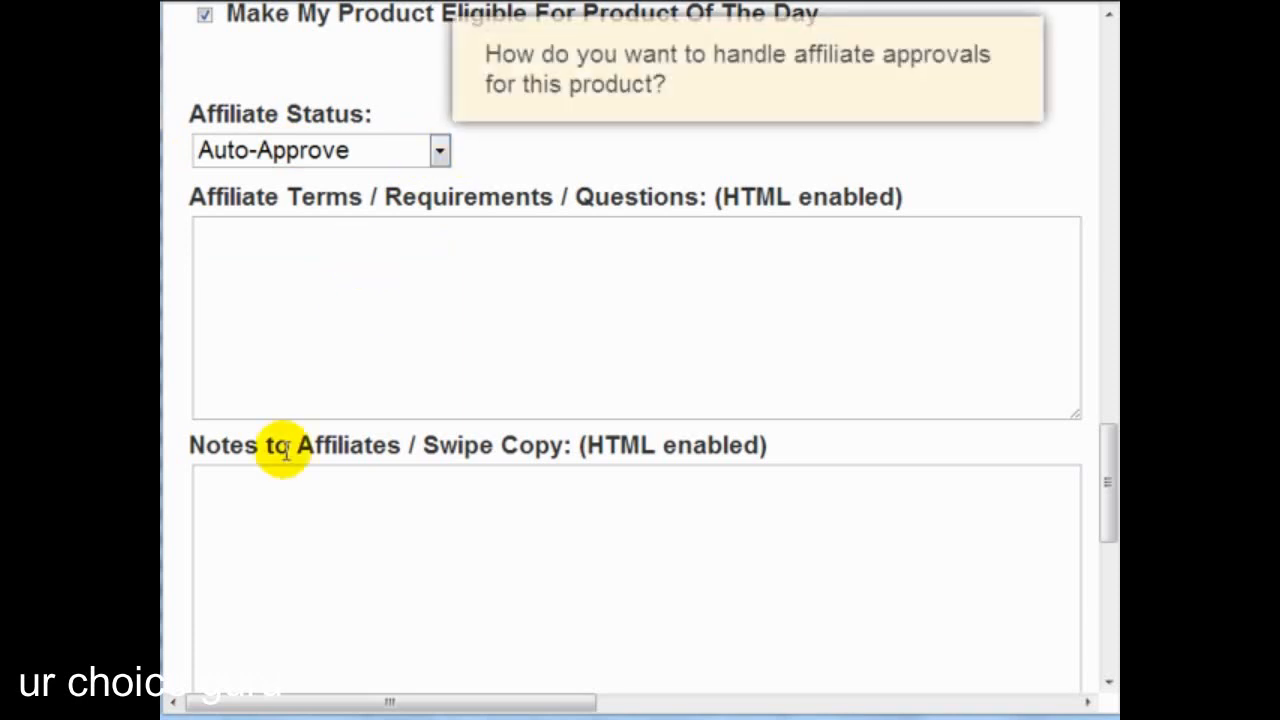
Set the Affiliate Status to Manual Approval
{"action": "left_click", "coordinate": [564, 296]}
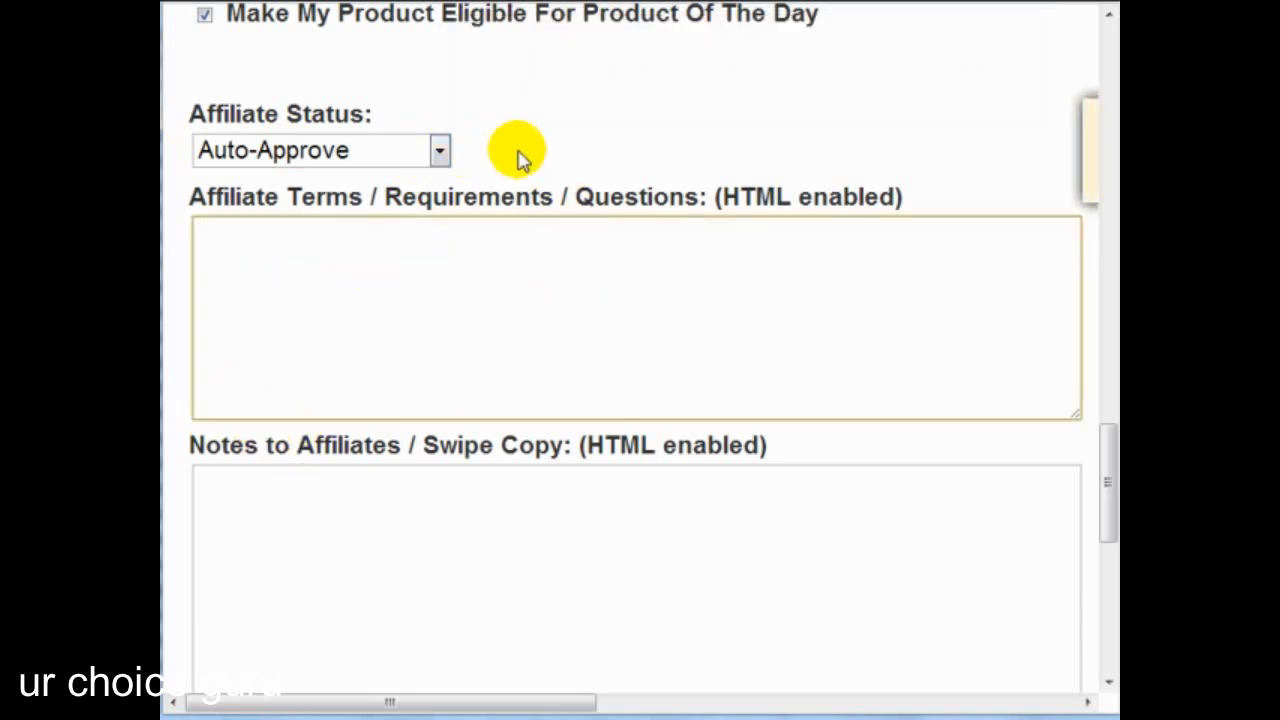
{"action": "left_click", "coordinate": [420, 146]}
{"action": "left_click", "coordinate": [408, 180]}
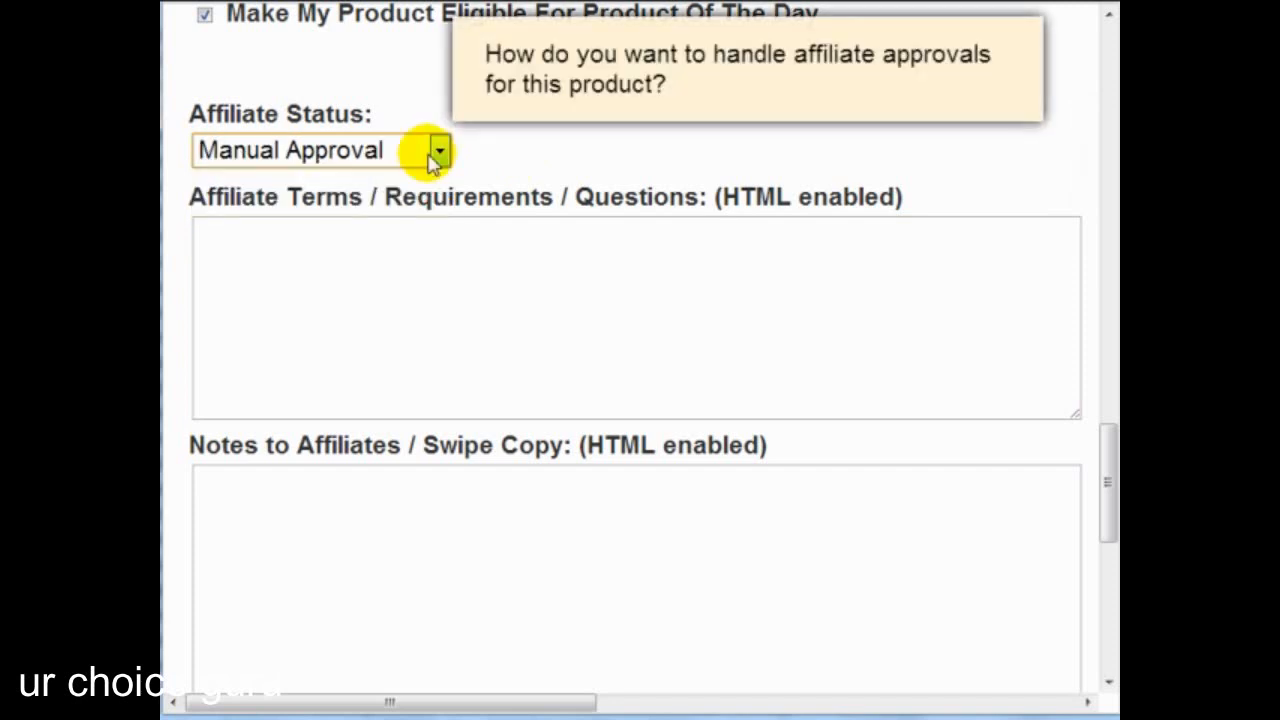
{"action": "left_click", "coordinate": [377, 298]}
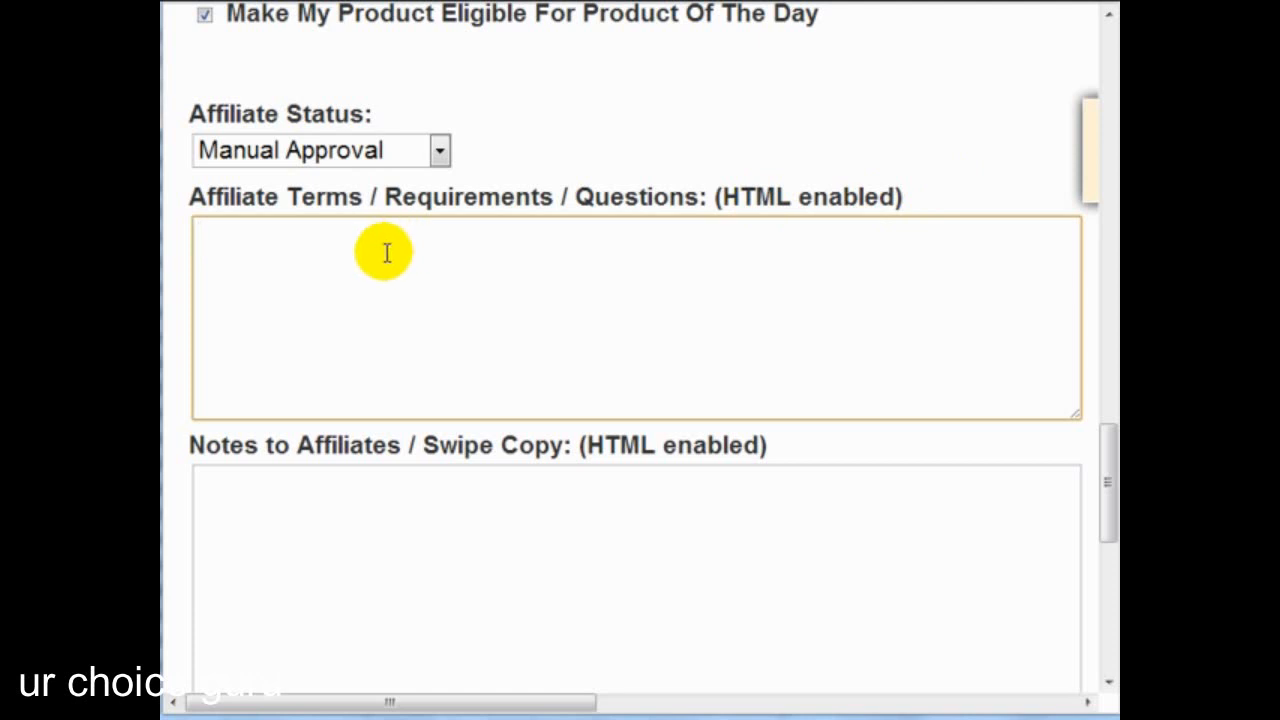
Under Advanced Features, enable listing on the JVZoo Marketplace
{"action": "scroll", "coordinate": [394, 257], "scroll_direction": "down", "scroll_amount": 1}
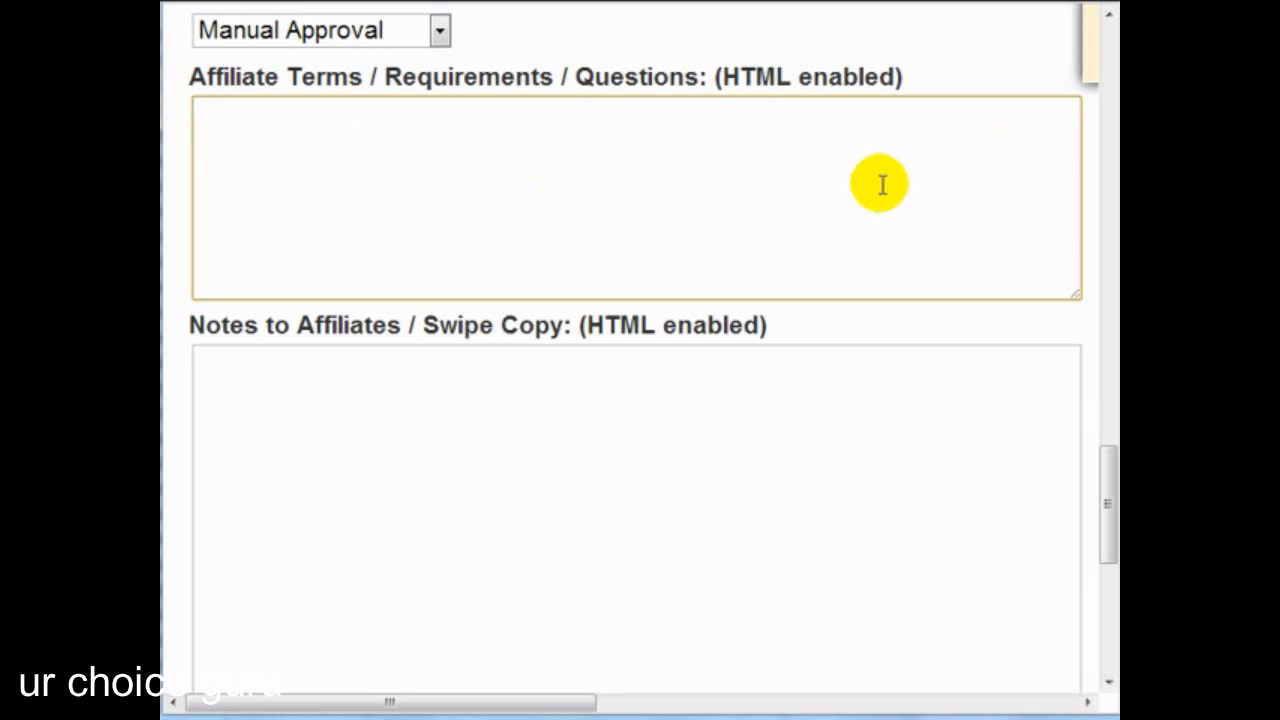
{"action": "scroll", "coordinate": [371, 143], "scroll_direction": "down", "scroll_amount": 2}
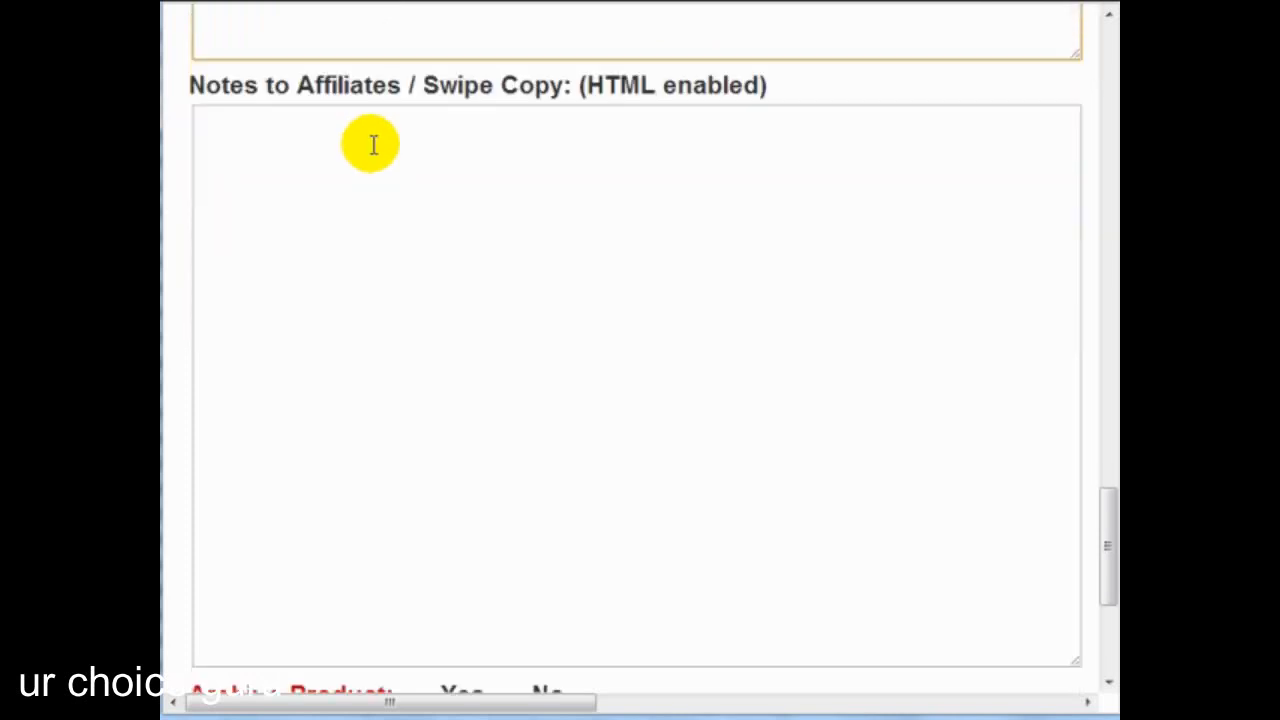
{"action": "left_click", "coordinate": [419, 216]}
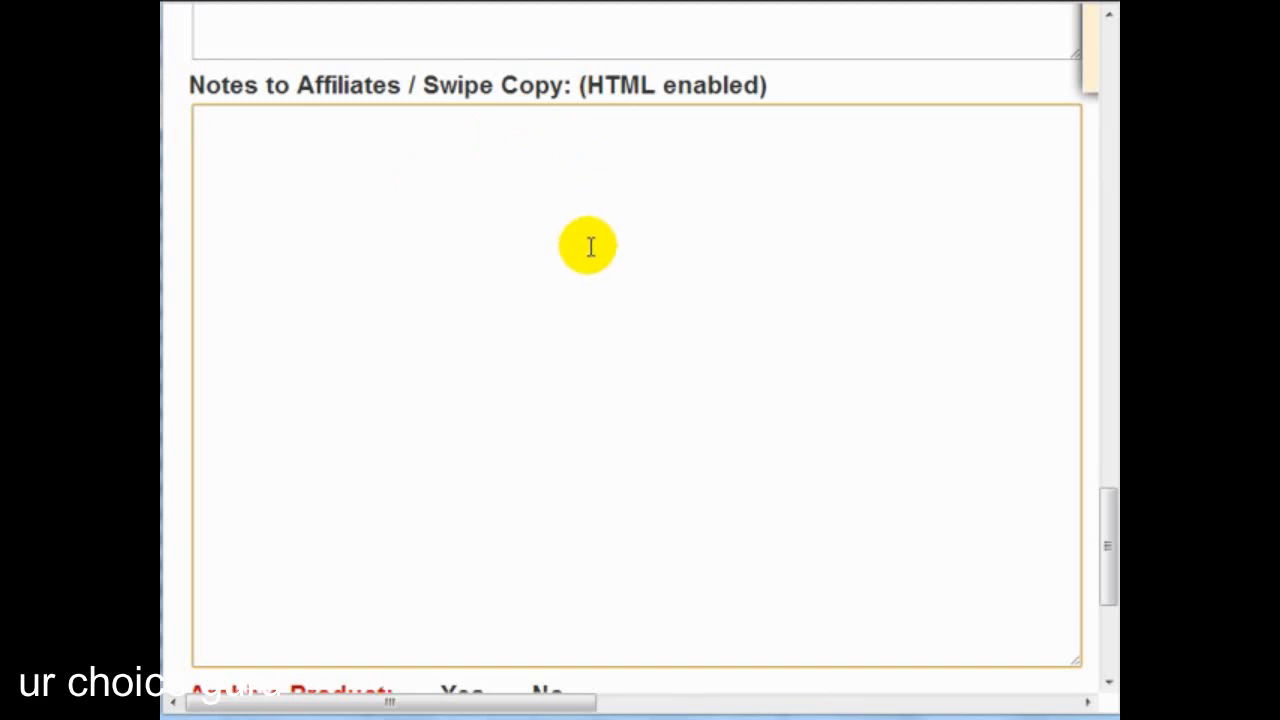
{"action": "scroll", "coordinate": [588, 240], "scroll_direction": "down", "scroll_amount": 3}
{"action": "scroll", "coordinate": [590, 246], "scroll_direction": "up", "scroll_amount": 3}
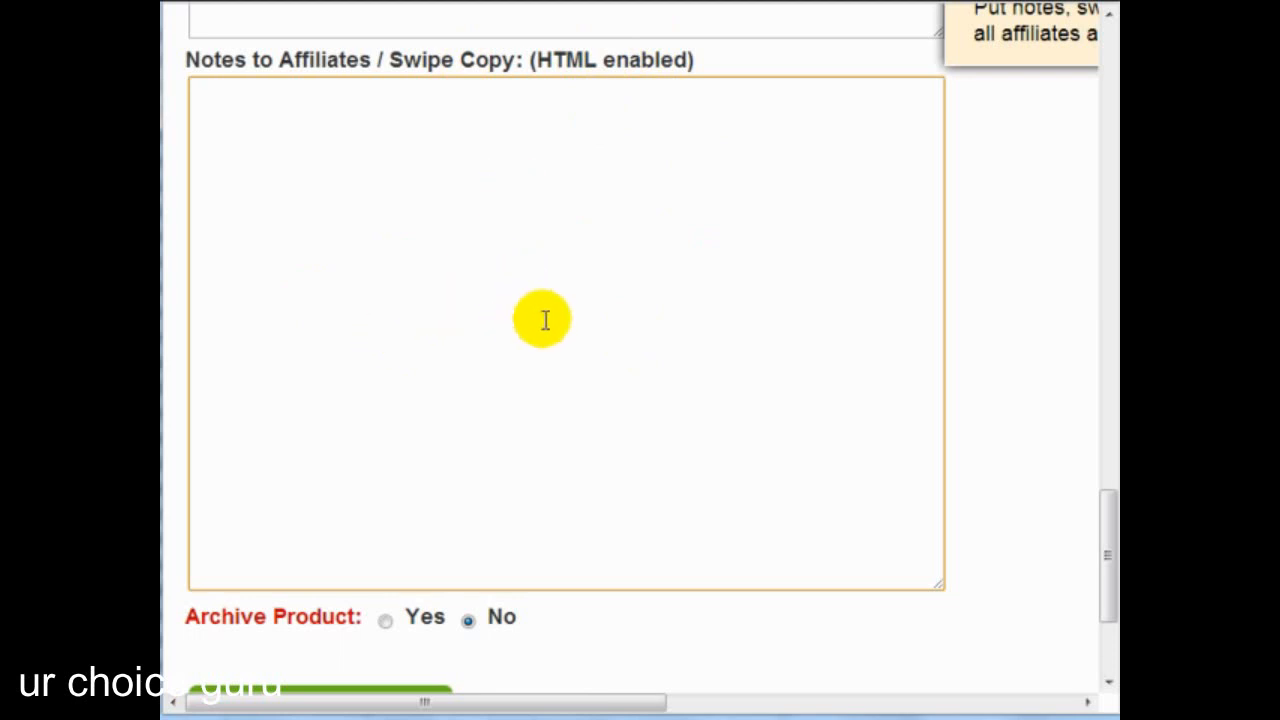
{"action": "scroll", "coordinate": [671, 323], "scroll_direction": "down", "scroll_amount": 2}
{"action": "scroll", "coordinate": [671, 323], "scroll_direction": "up", "scroll_amount": 5}
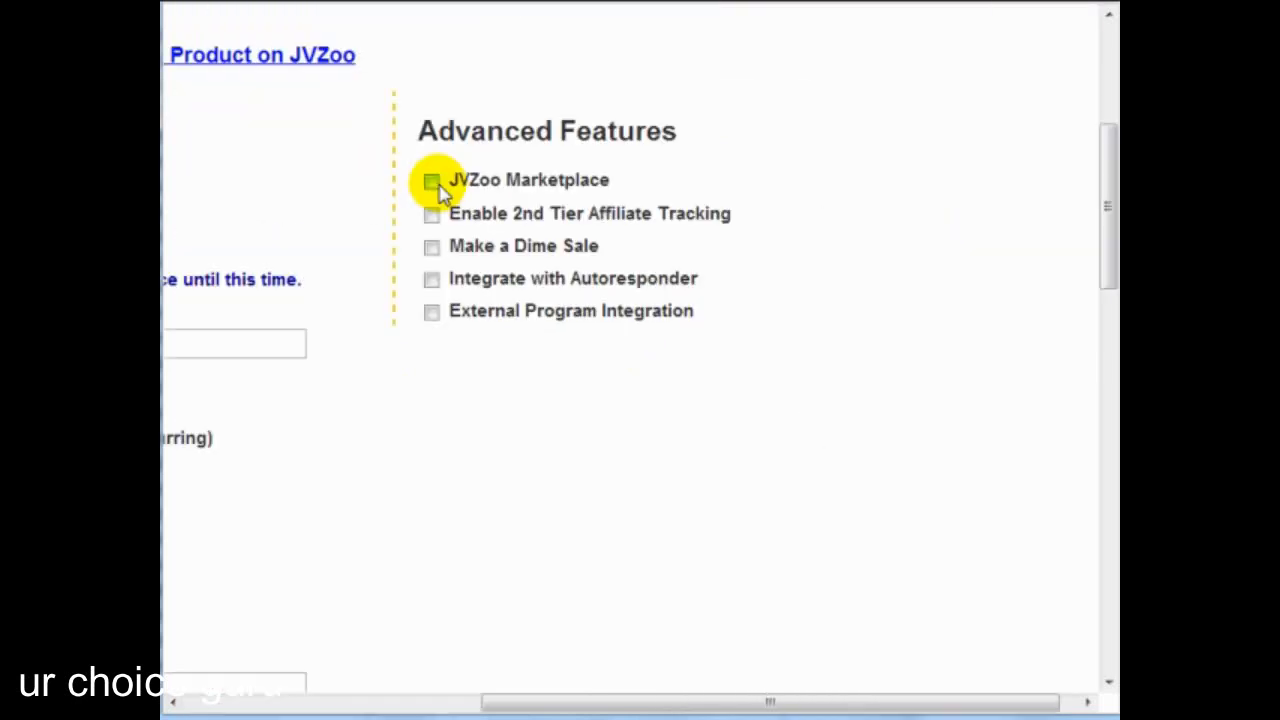
{"action": "left_click", "coordinate": [432, 182]}
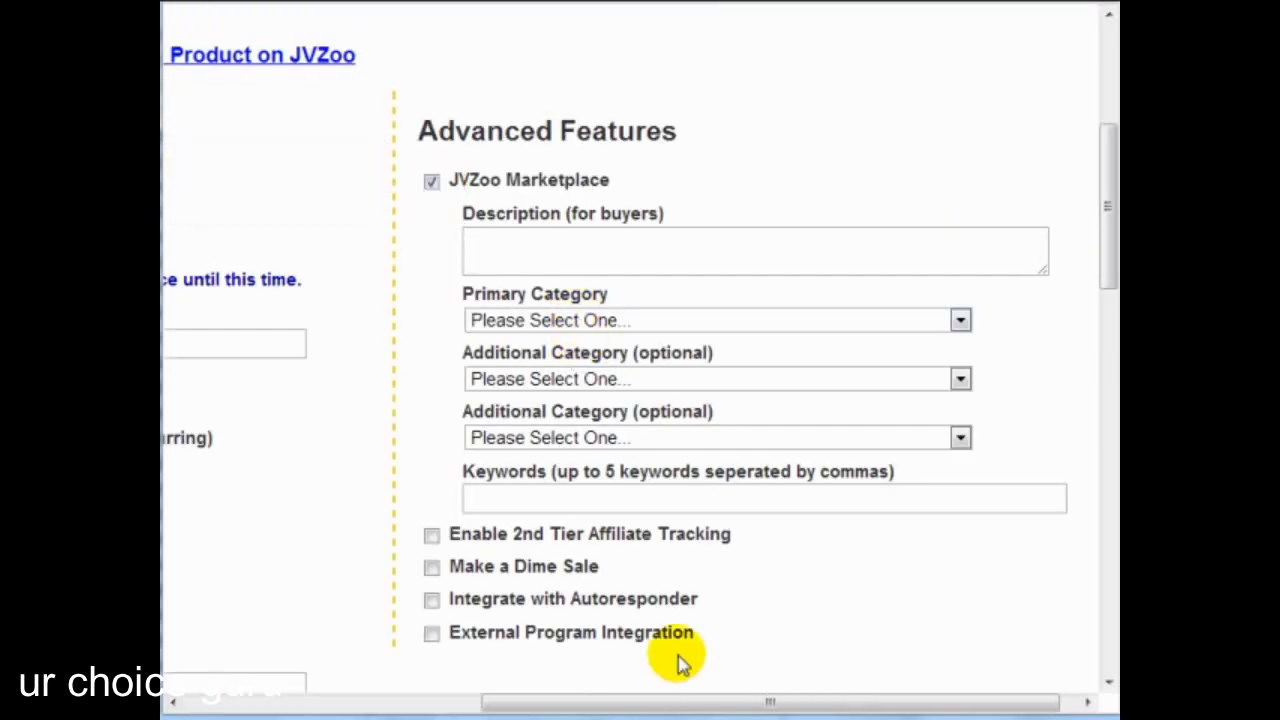
{"action": "left_click_drag", "start_coordinate": [697, 707], "coordinate": [380, 706]}
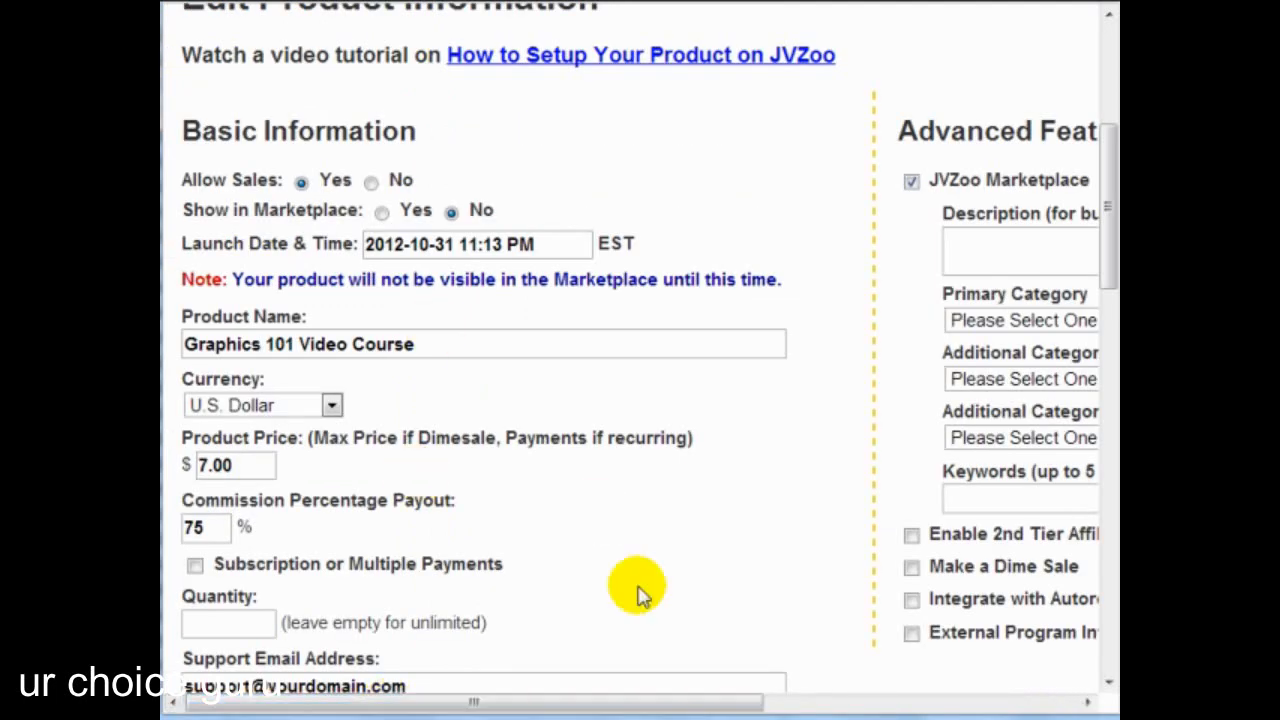
{"action": "left_click_drag", "start_coordinate": [637, 702], "coordinate": [880, 700]}
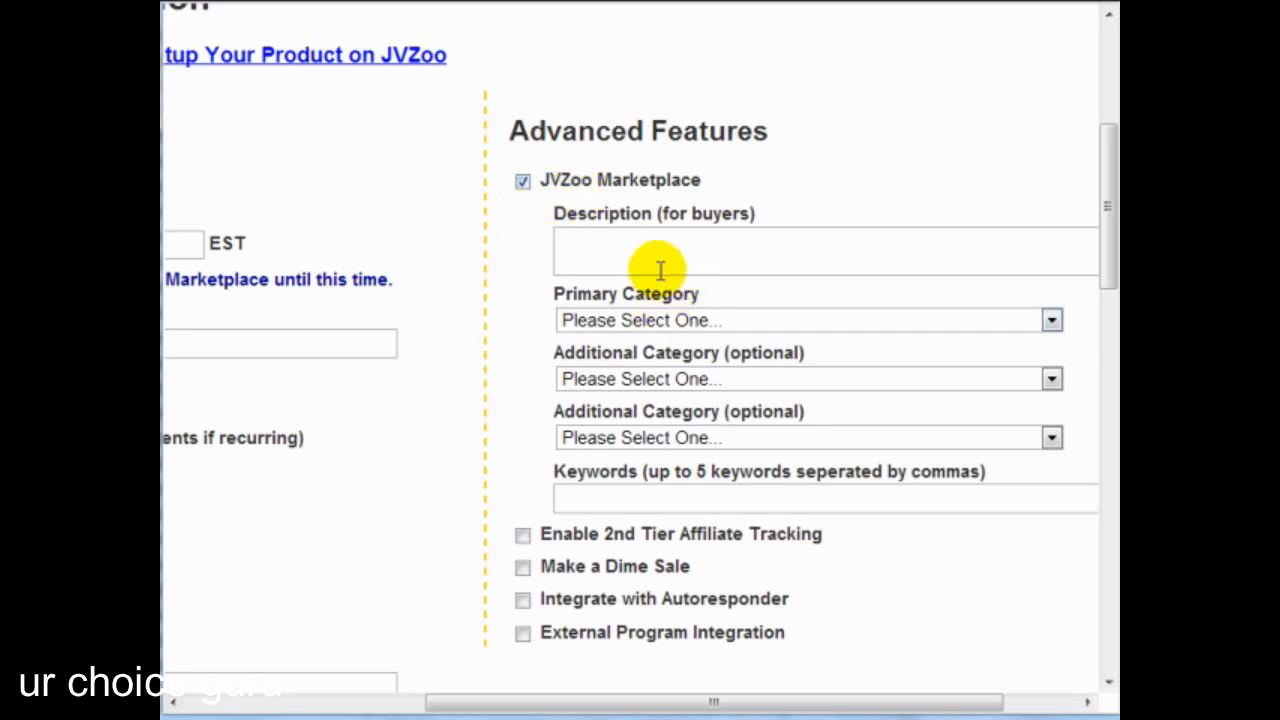
{"action": "left_click", "coordinate": [585, 252]}
{"action": "left_click", "coordinate": [660, 180]}
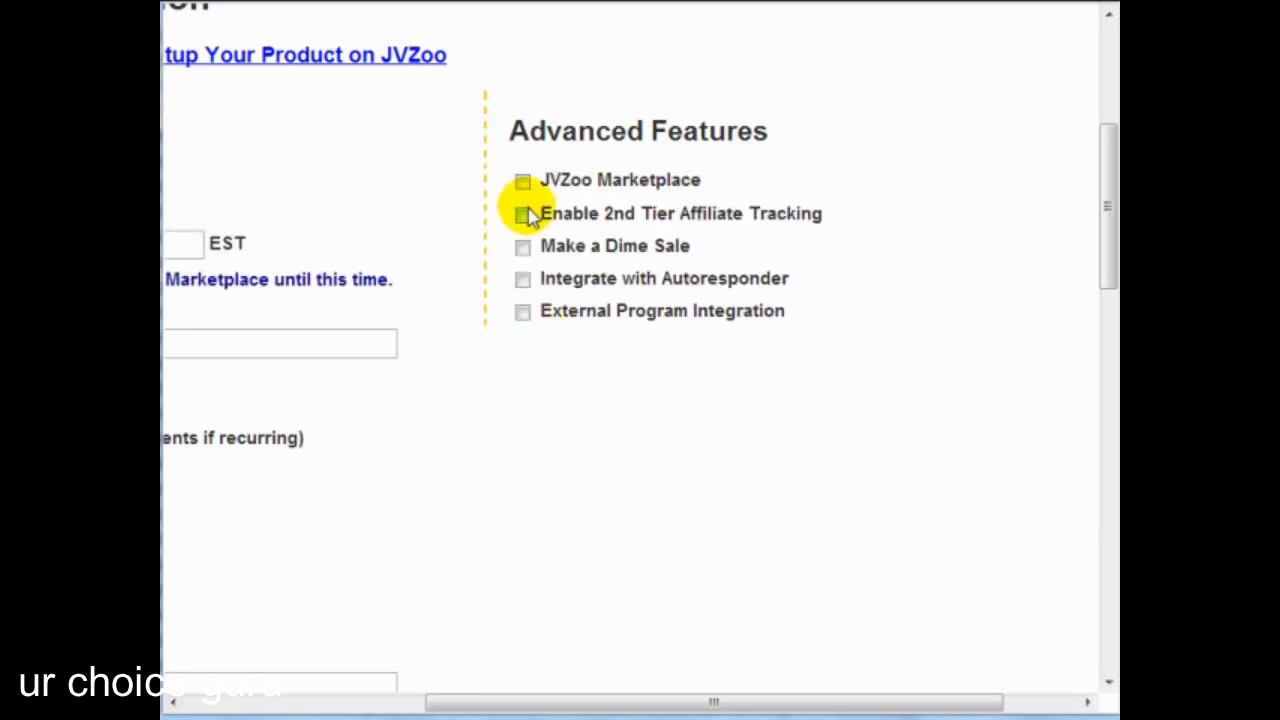
{"action": "left_click", "coordinate": [523, 180]}
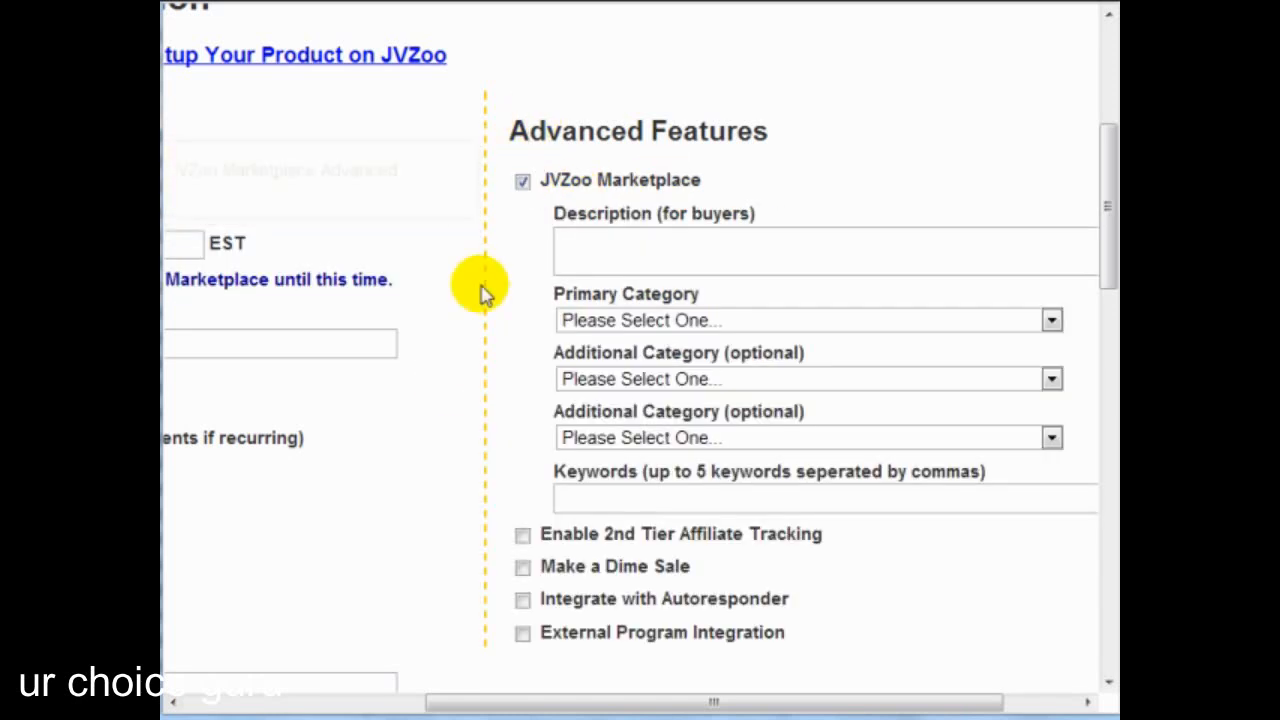
{"action": "scroll", "coordinate": [503, 313], "scroll_direction": "down", "scroll_amount": 4}
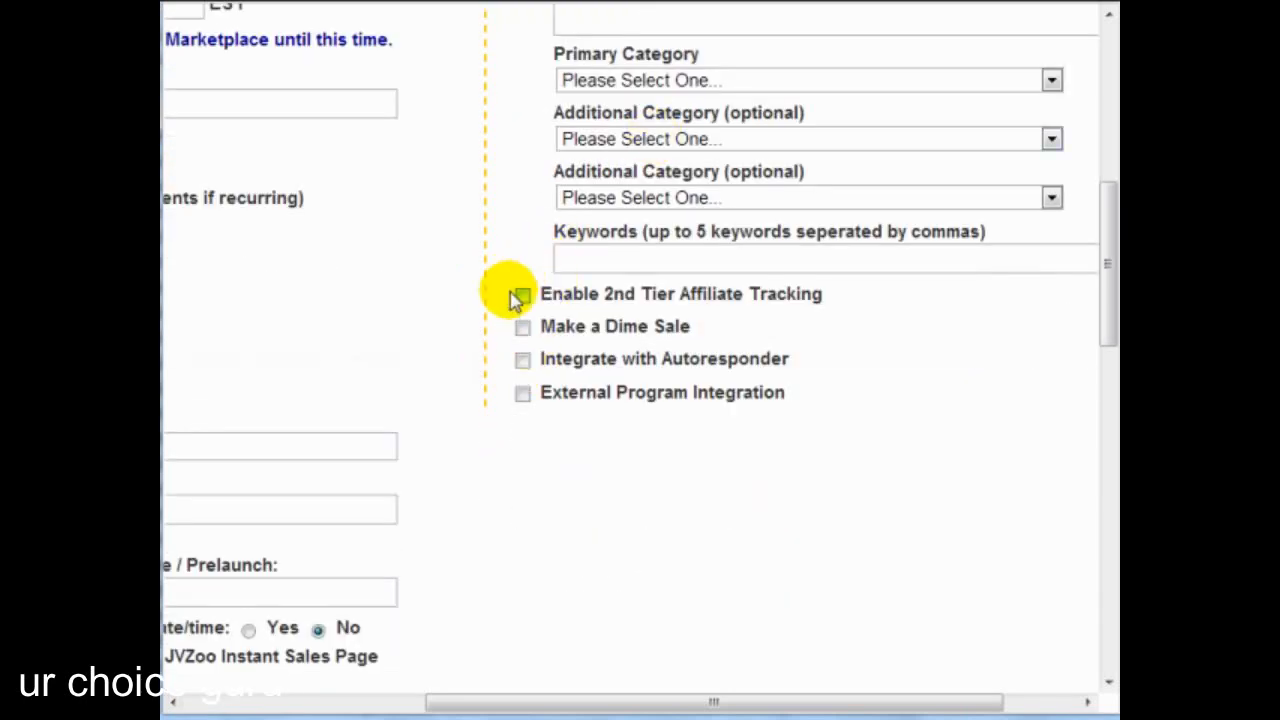
{"action": "left_click", "coordinate": [521, 295]}
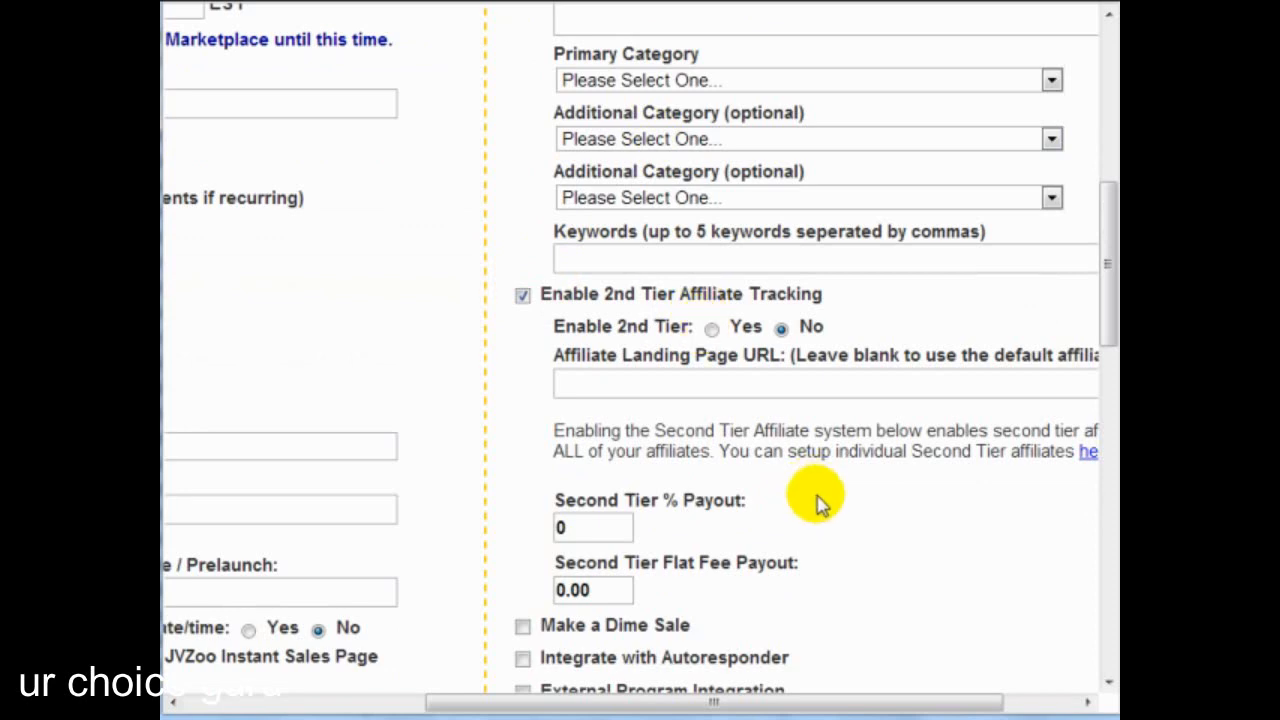
{"action": "left_click_drag", "start_coordinate": [886, 700], "coordinate": [970, 708]}
{"action": "scroll", "coordinate": [834, 460], "scroll_direction": "down", "scroll_amount": 2}
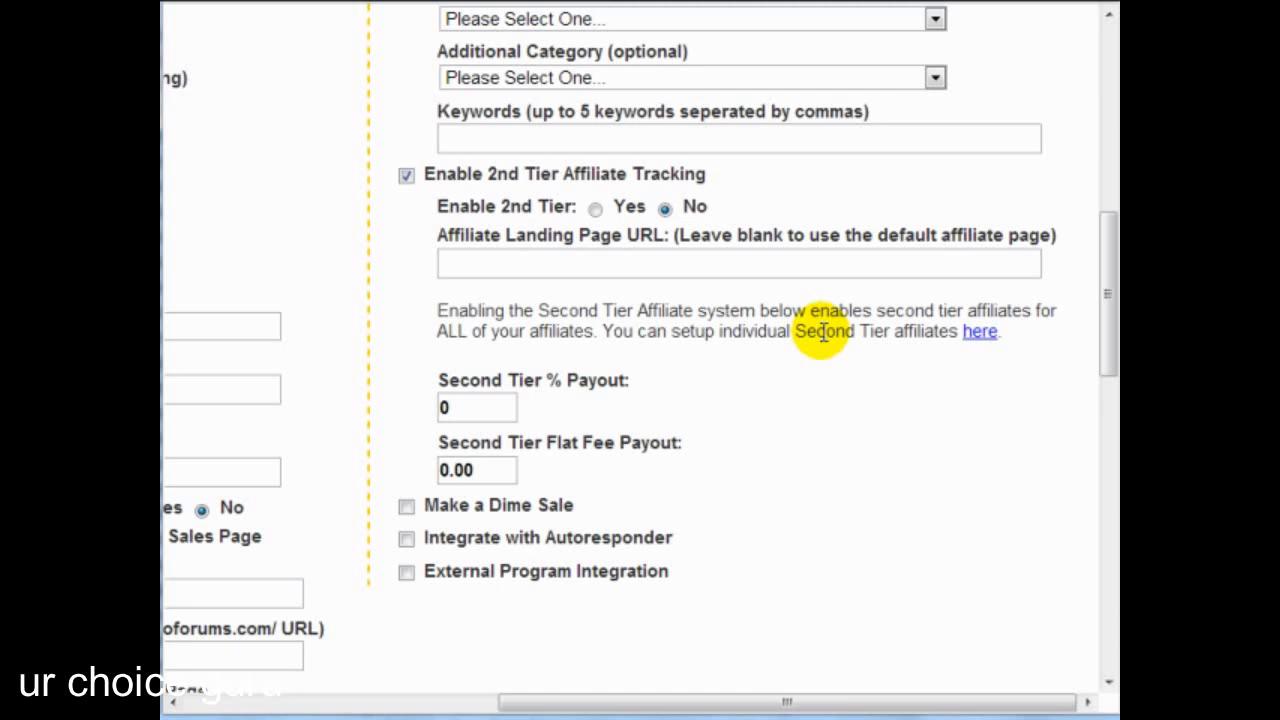
{"action": "double_click", "coordinate": [452, 406]}
{"action": "type", "text": "1"}
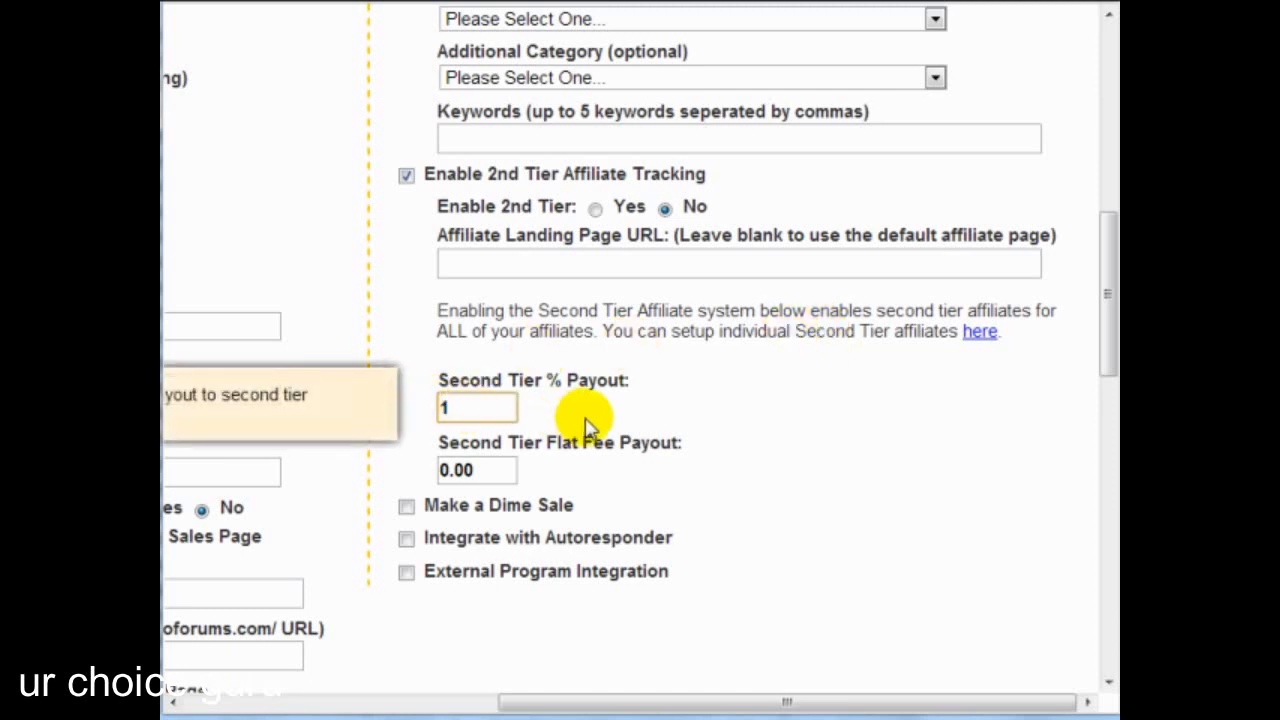
{"action": "type", "text": "0"}
{"action": "left_click", "coordinate": [676, 378]}
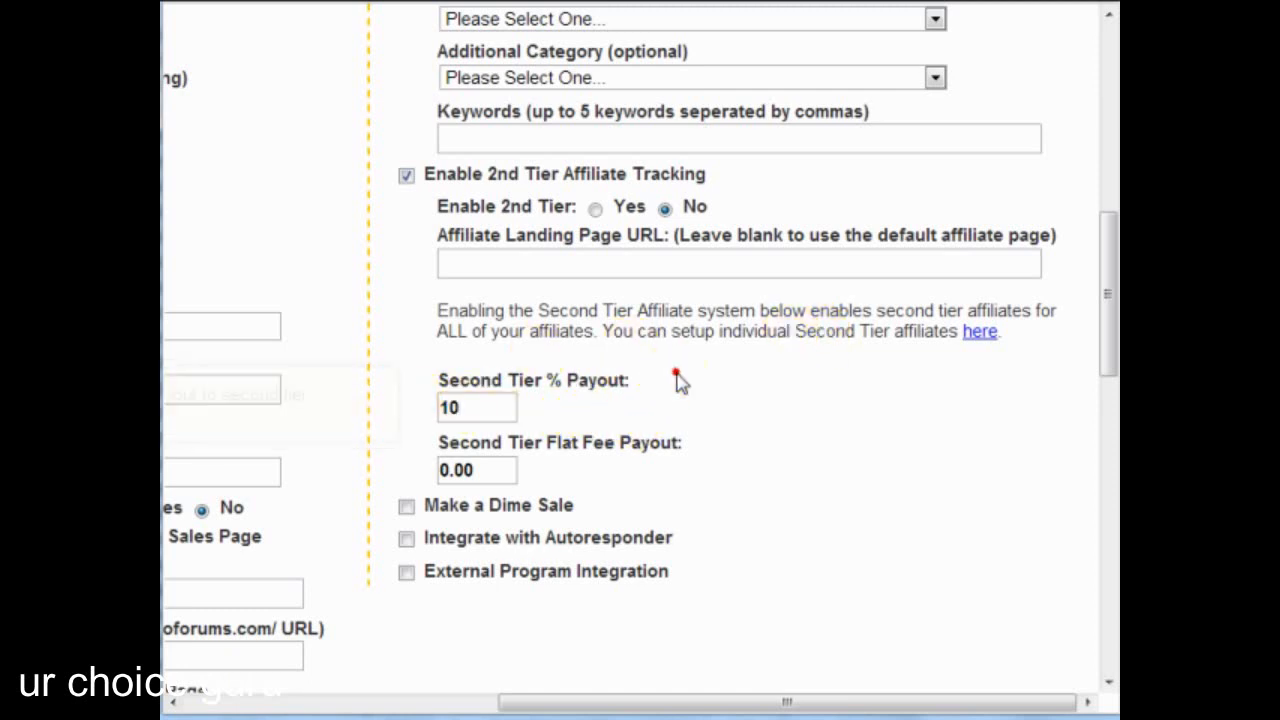
{"action": "left_click", "coordinate": [452, 406]}
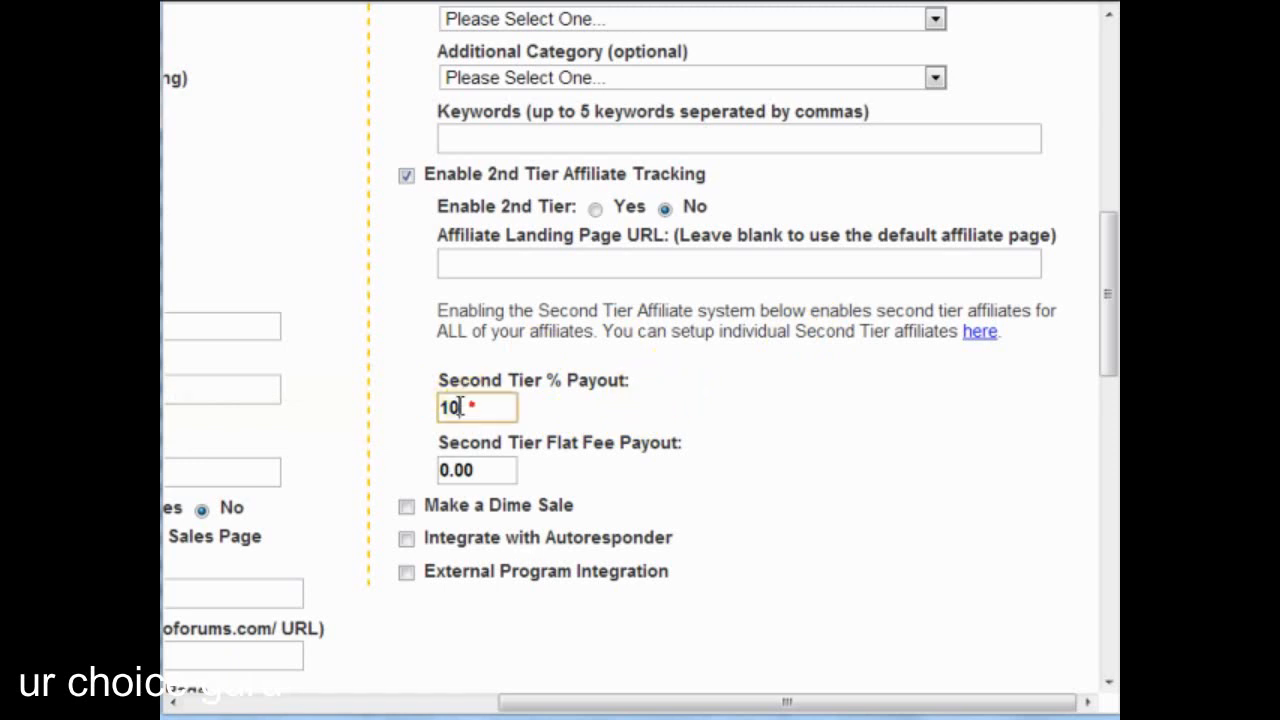
{"action": "double_click", "coordinate": [460, 406]}
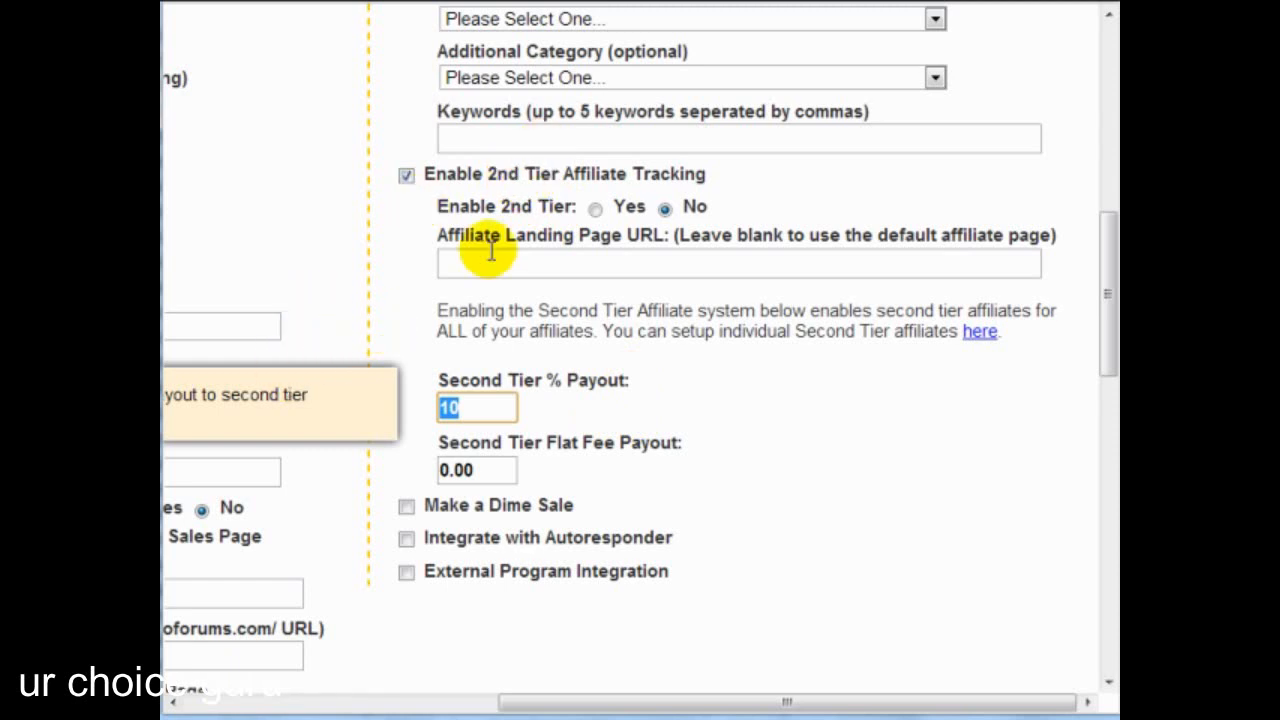
{"action": "left_click", "coordinate": [491, 471]}
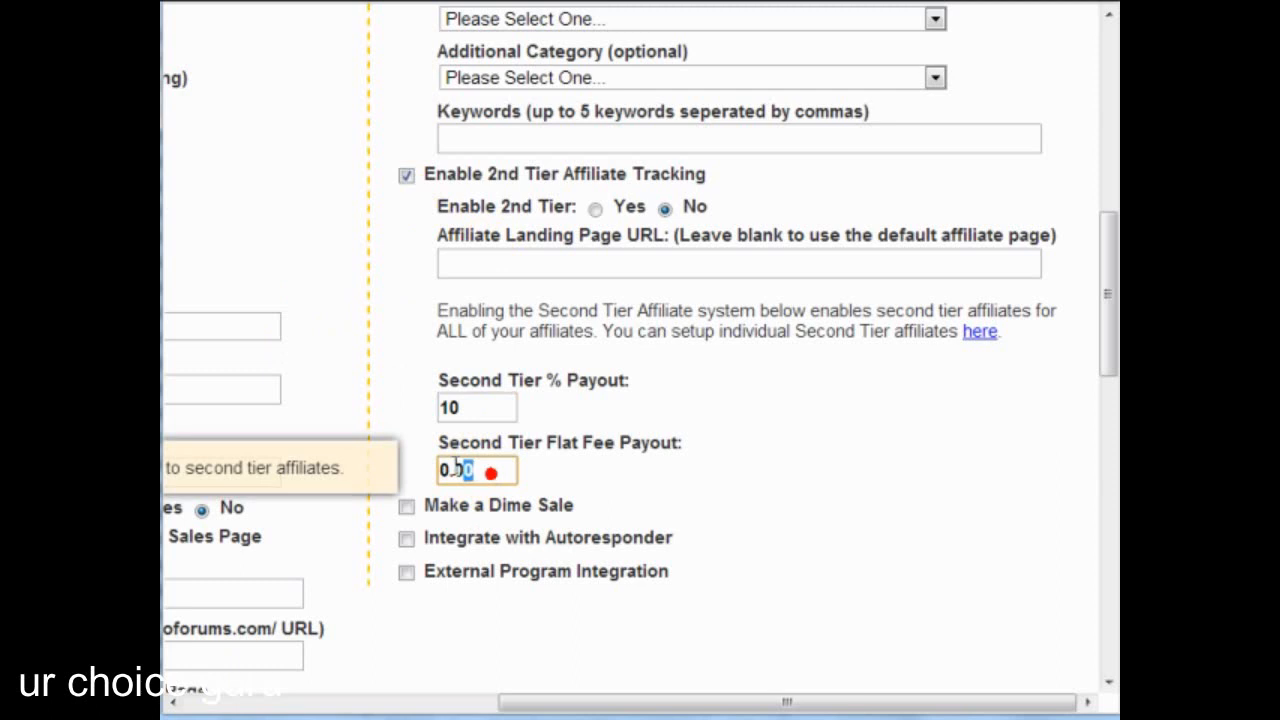
{"action": "left_click", "coordinate": [480, 400]}
{"action": "left_click", "coordinate": [670, 264]}
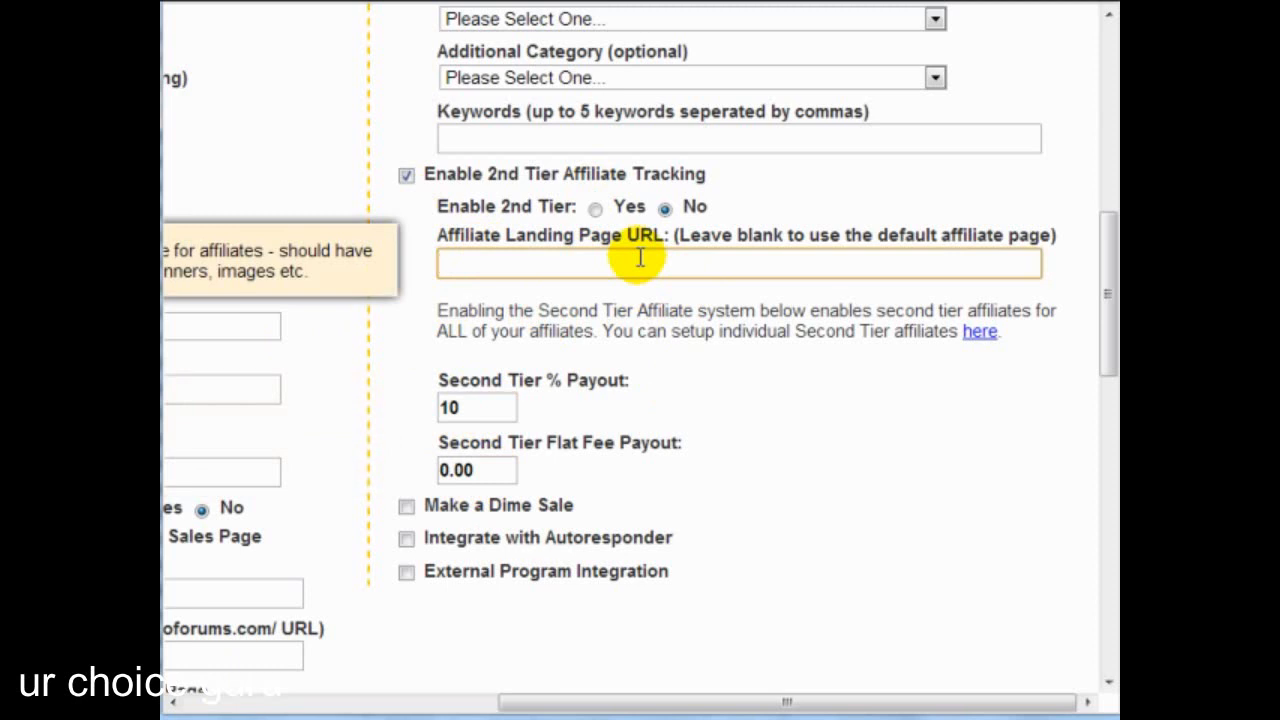
{"action": "left_click", "coordinate": [597, 210]}
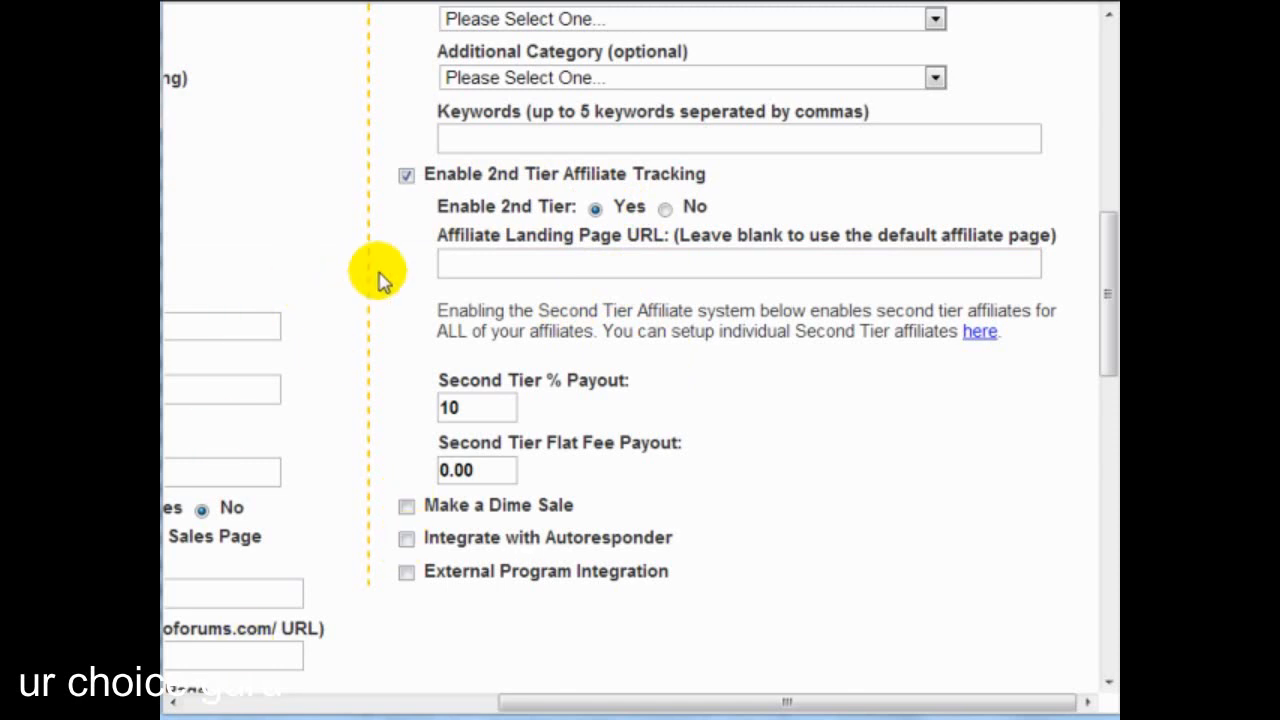
{"action": "left_click", "coordinate": [406, 175]}
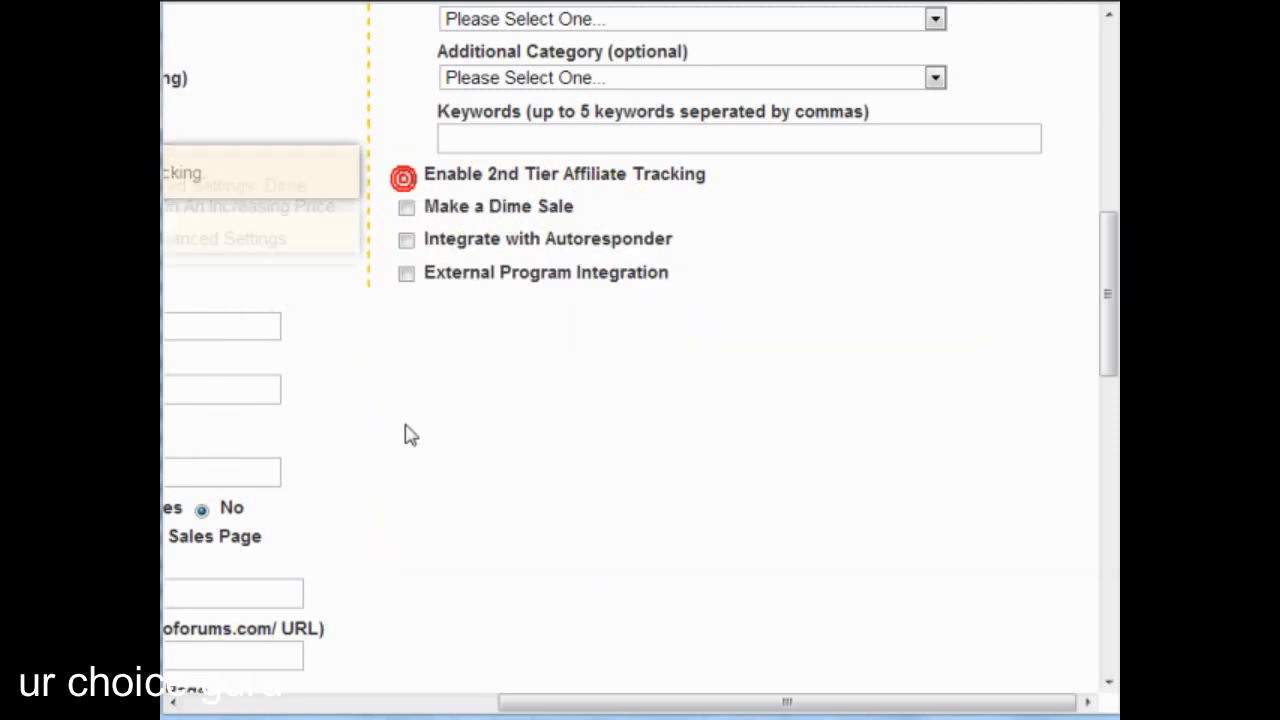
Save the Graphics 101 Video Course product with its affiliate settings via Save Product
{"action": "left_click", "coordinate": [463, 702]}
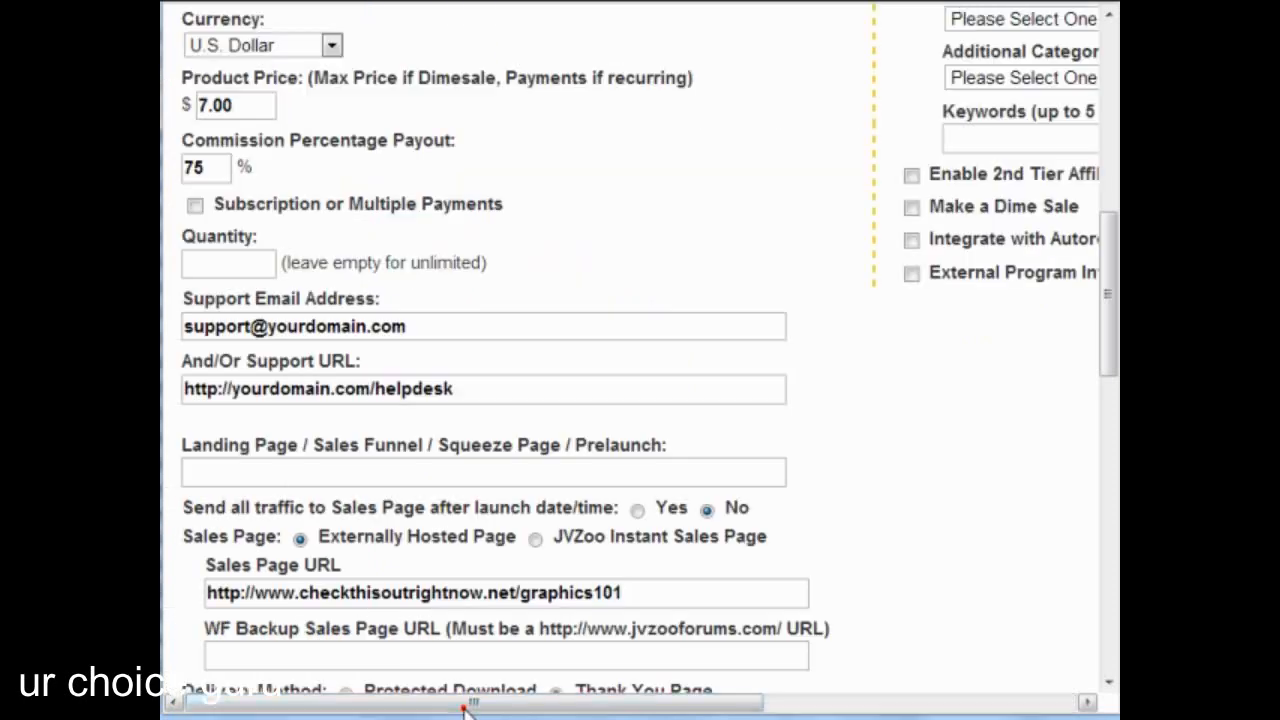
{"action": "scroll", "coordinate": [363, 540], "scroll_direction": "down", "scroll_amount": 15}
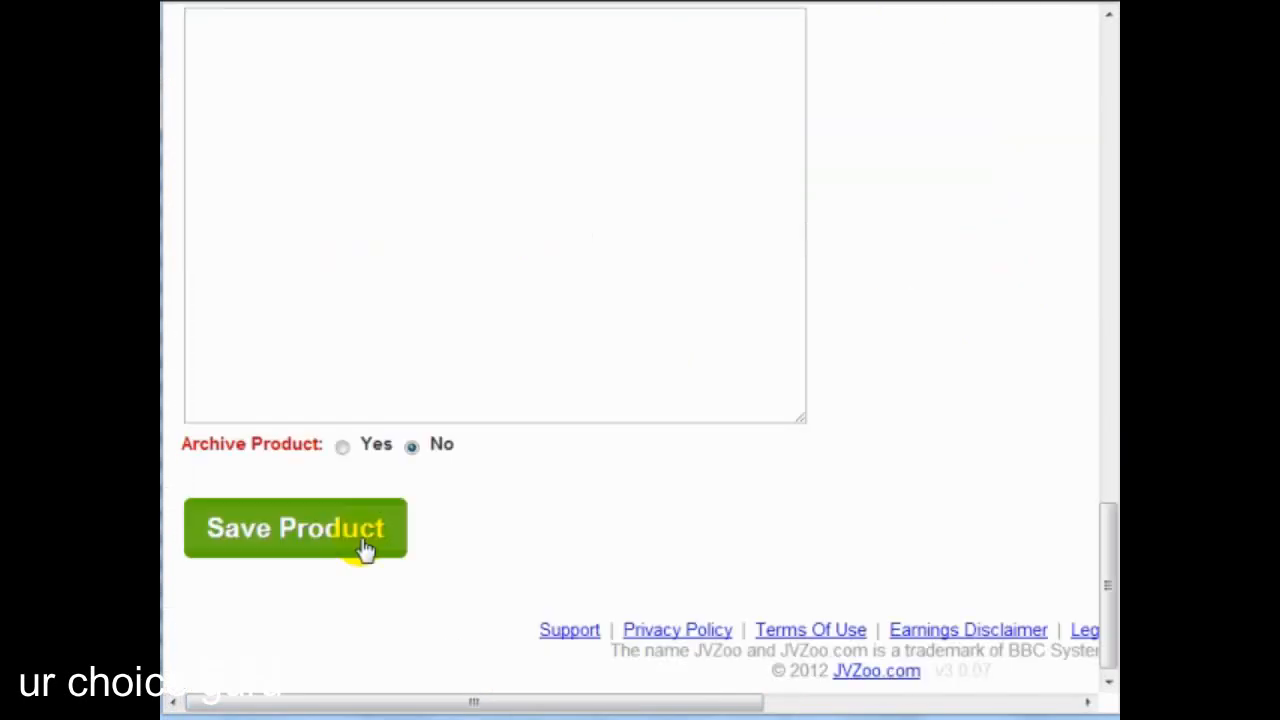
{"action": "scroll", "coordinate": [364, 530], "scroll_direction": "up", "scroll_amount": 5}
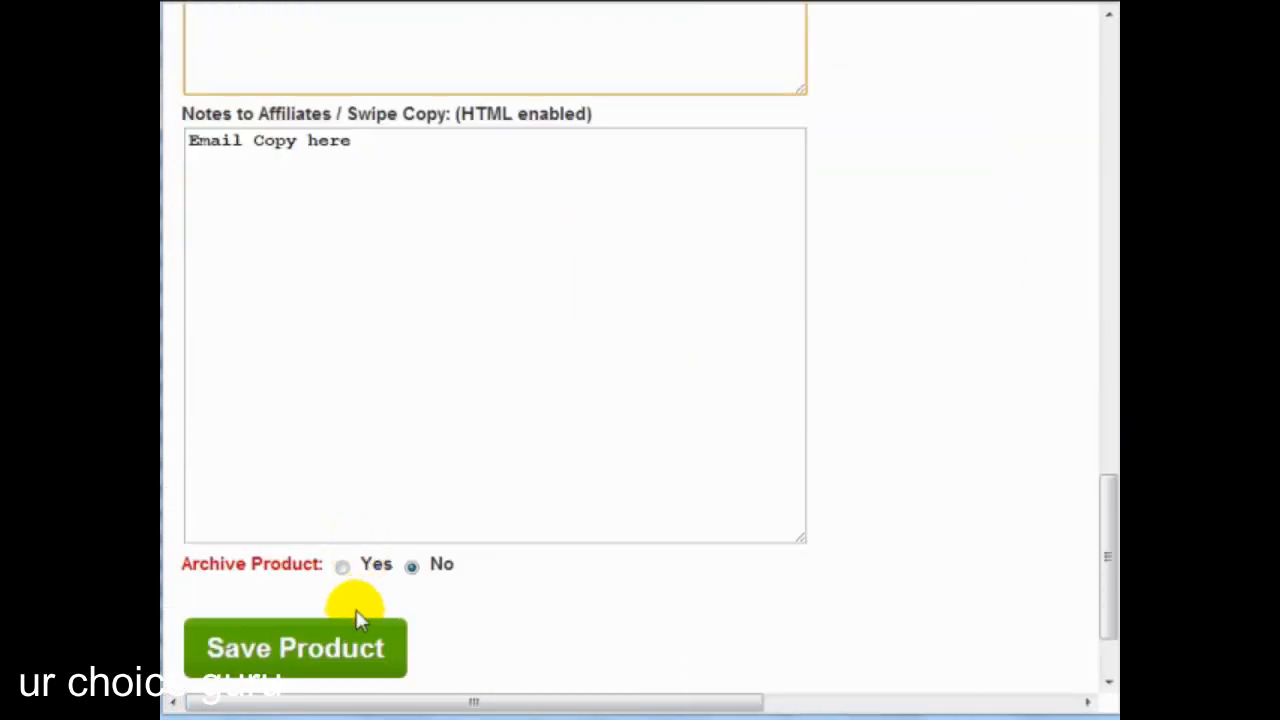
{"action": "left_click", "coordinate": [346, 646]}
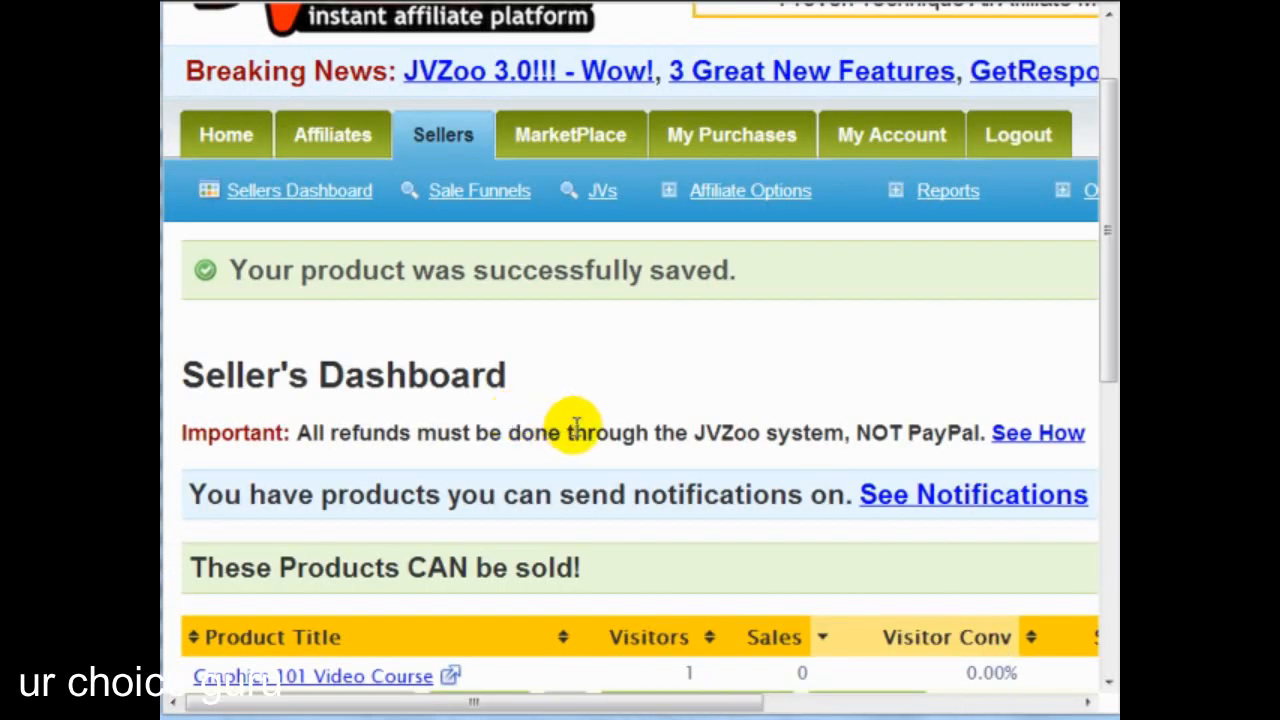
{"action": "scroll", "coordinate": [1110, 248], "scroll_direction": "down", "scroll_amount": 2}
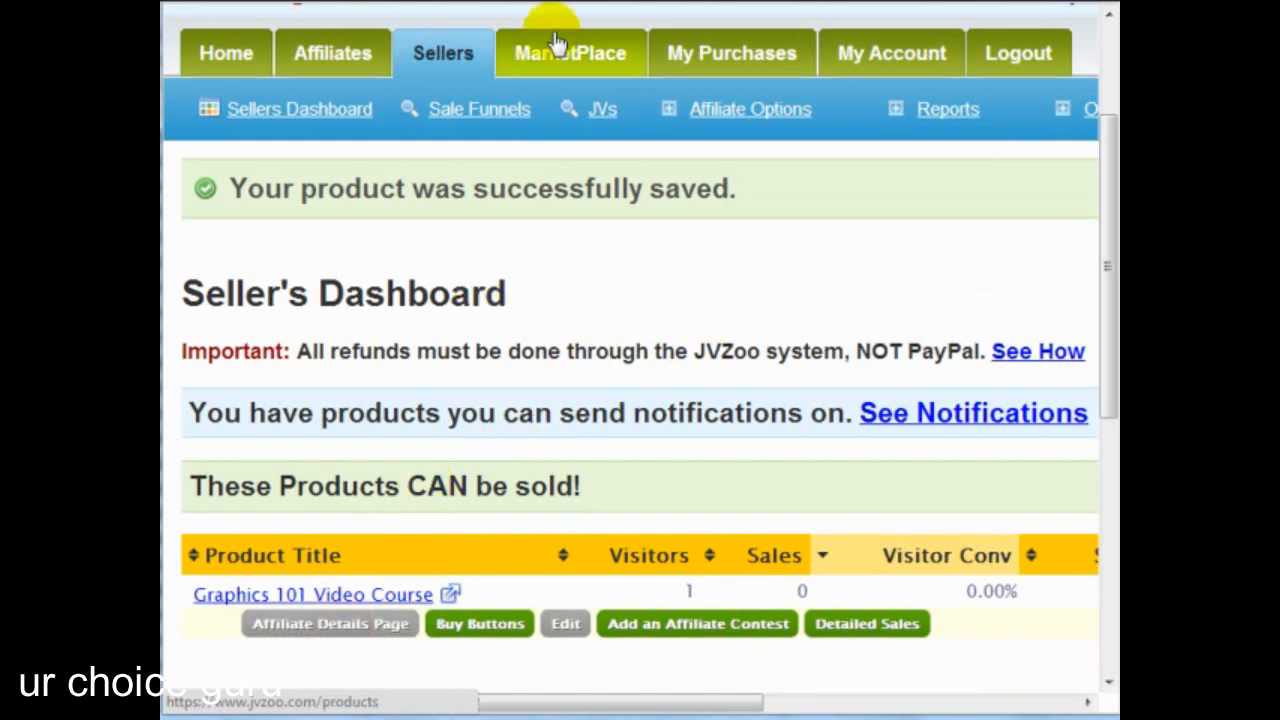
{"action": "scroll", "coordinate": [709, 374], "scroll_direction": "down", "scroll_amount": 3}
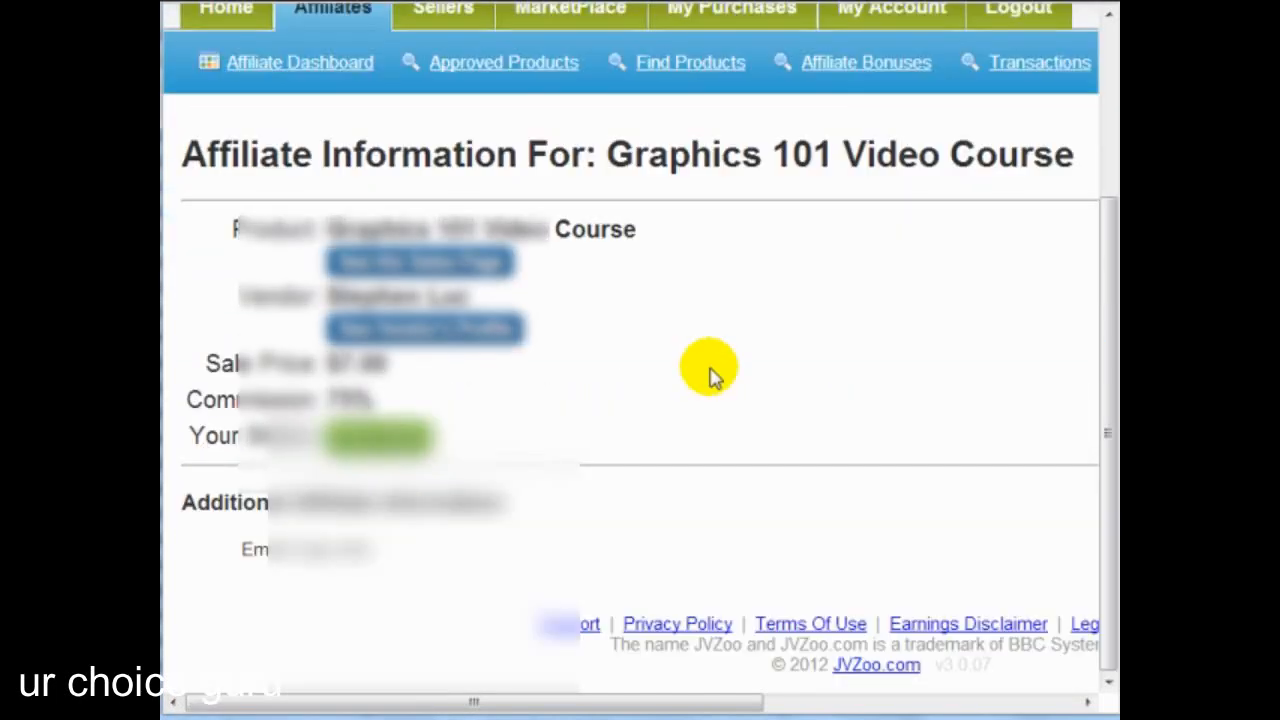
{"action": "scroll", "coordinate": [709, 374], "scroll_direction": "up", "scroll_amount": 8}
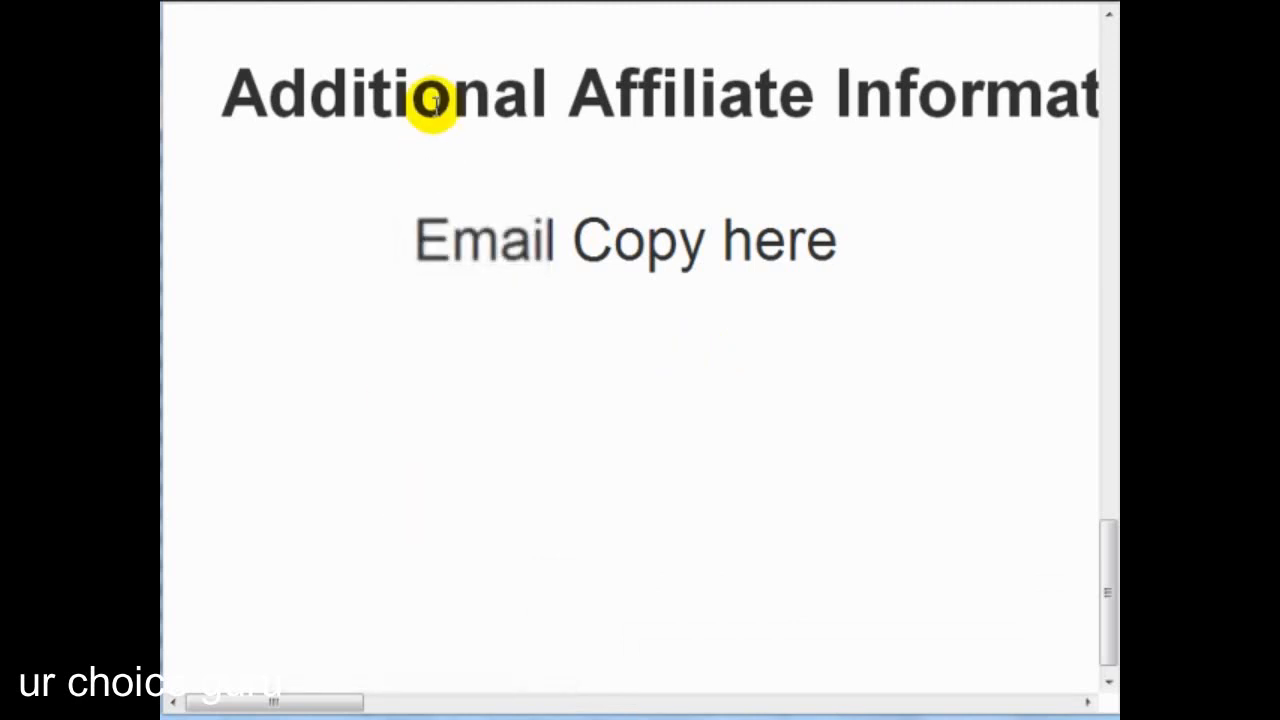
{"action": "mouse_move", "coordinate": [318, 700]}
{"action": "left_mouse_down"}
{"action": "mouse_move", "coordinate": [403, 706]}
{"action": "mouse_move", "coordinate": [309, 698]}
{"action": "left_mouse_up"}
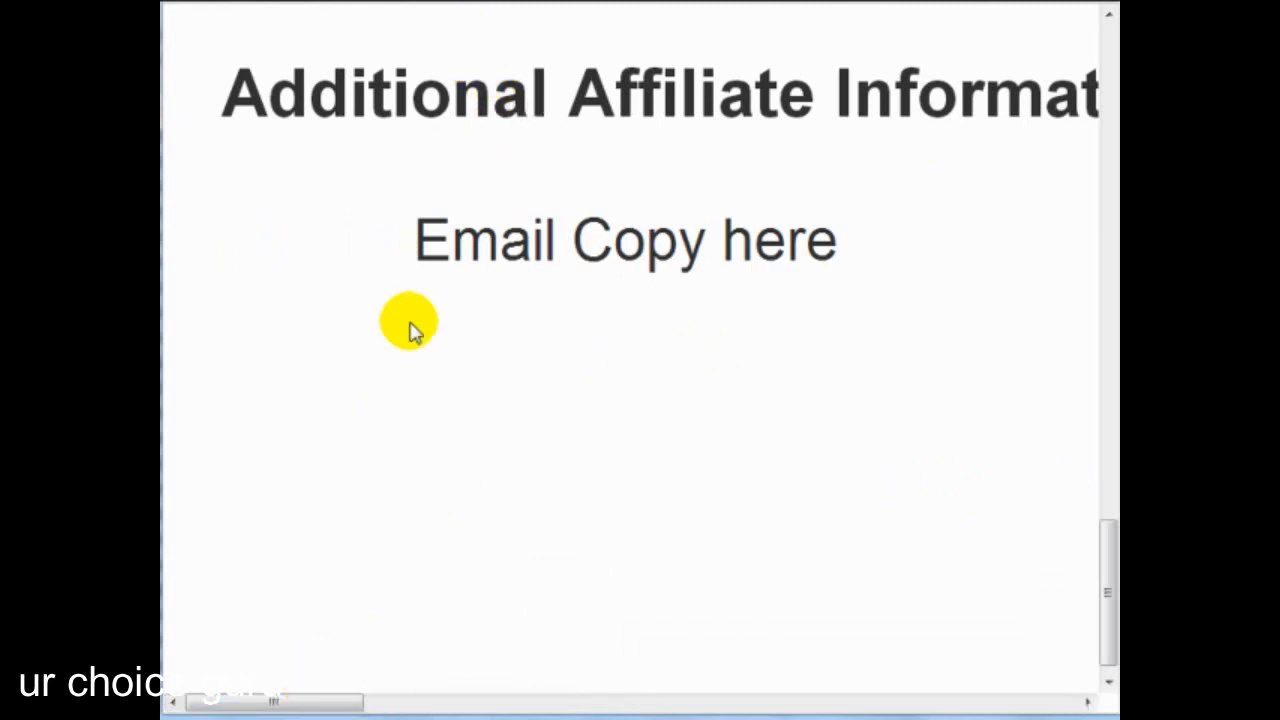
{"action": "left_click_drag", "start_coordinate": [419, 224], "coordinate": [886, 243]}
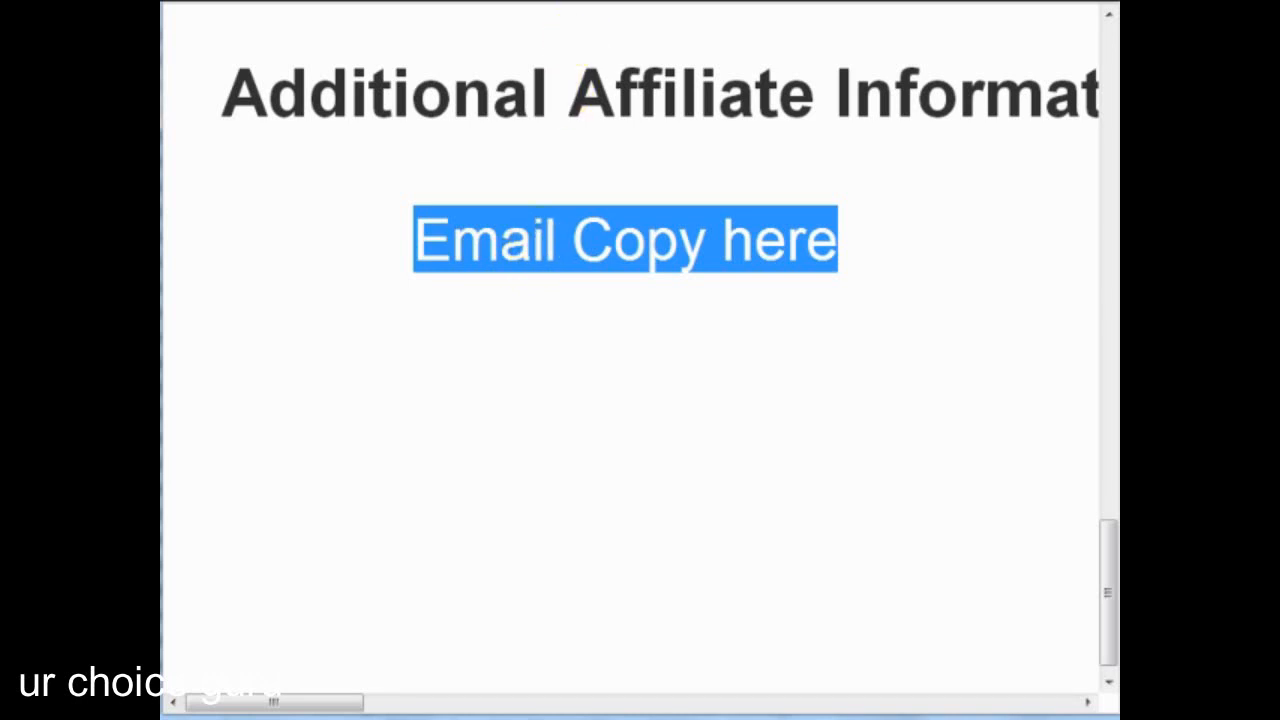
{"action": "scroll", "coordinate": [630, 346], "scroll_direction": "up", "scroll_amount": 10}
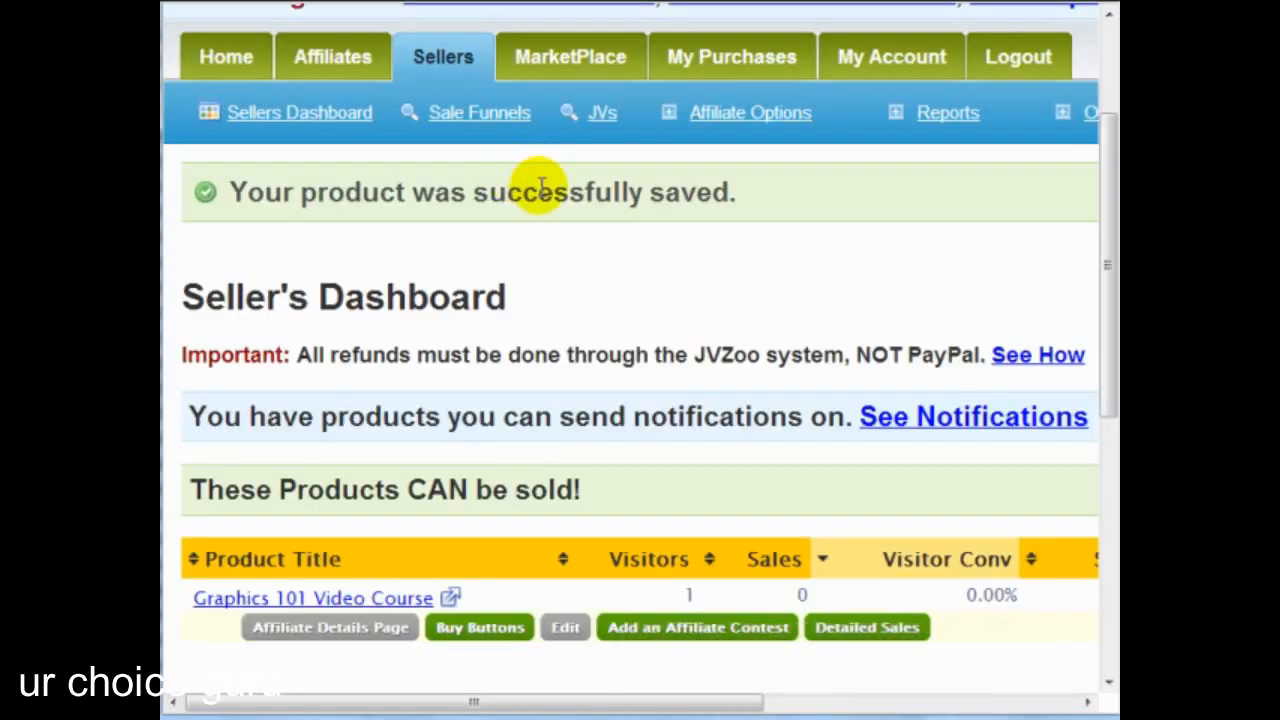
Add an affiliate contest for Graphics 101 Video Course
{"action": "left_click", "coordinate": [690, 630]}
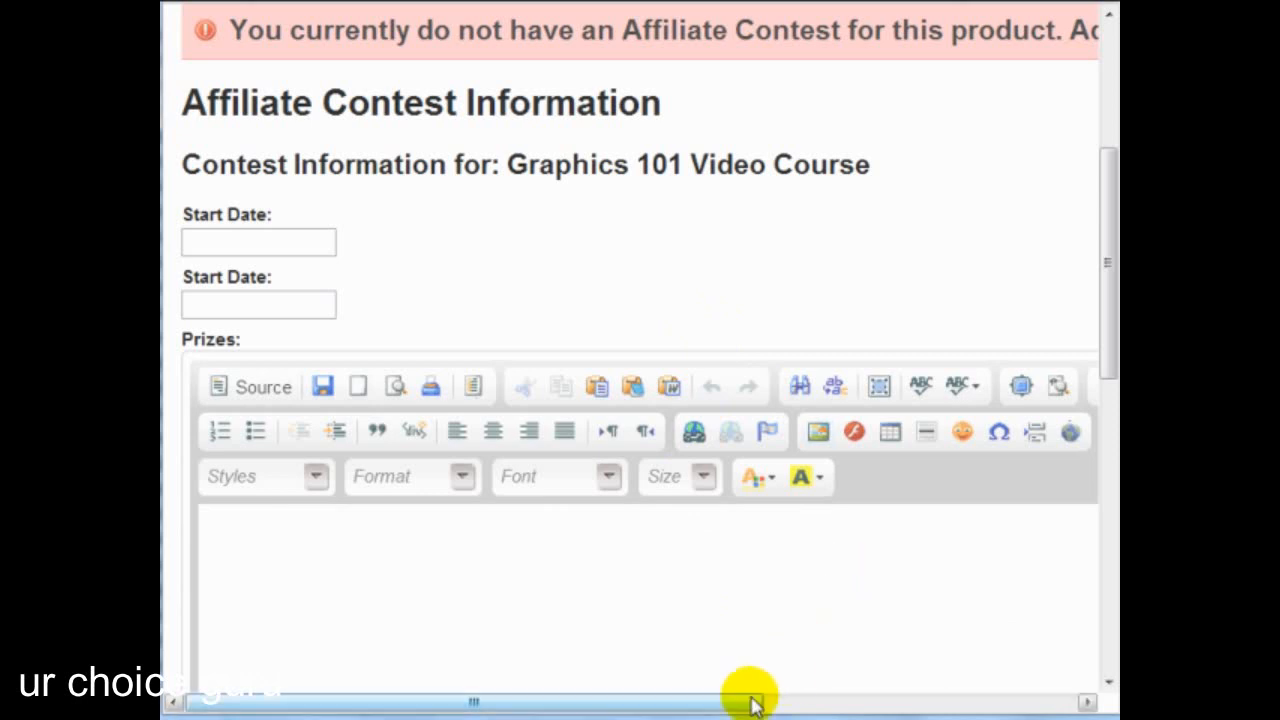
{"action": "left_click_drag", "start_coordinate": [751, 700], "coordinate": [714, 691]}
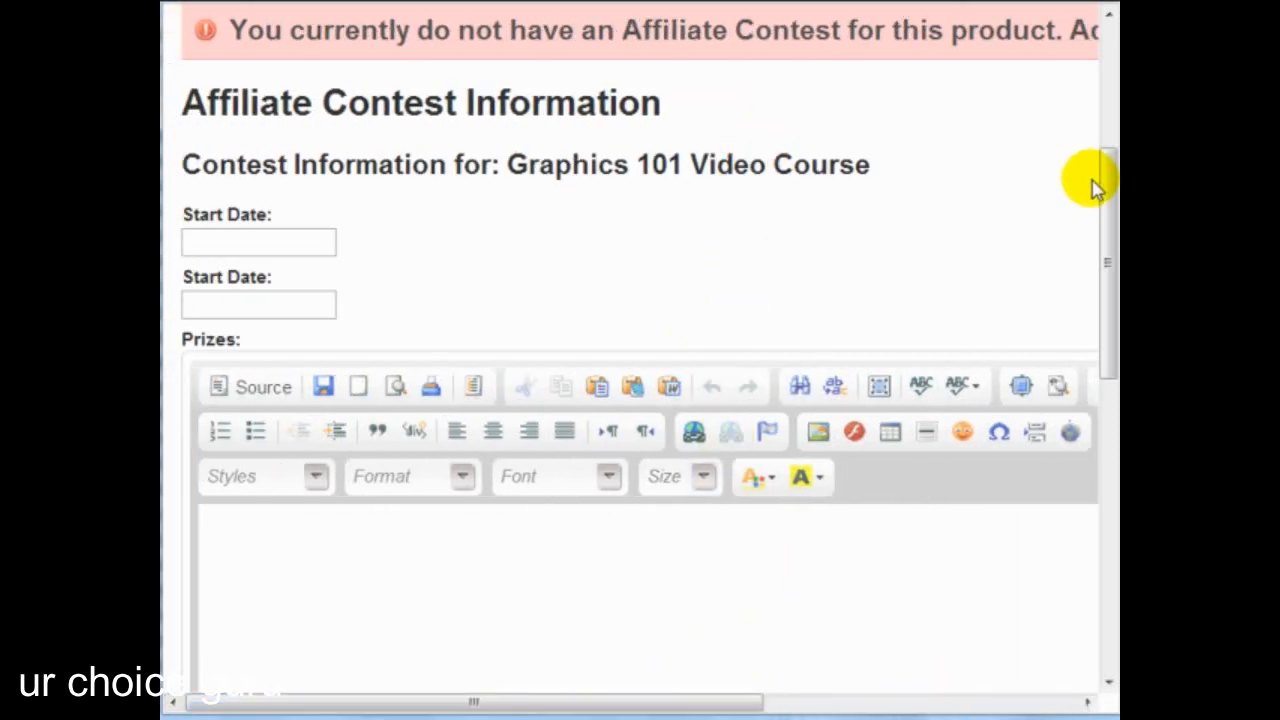
{"action": "left_click_drag", "start_coordinate": [1108, 193], "coordinate": [1107, 225]}
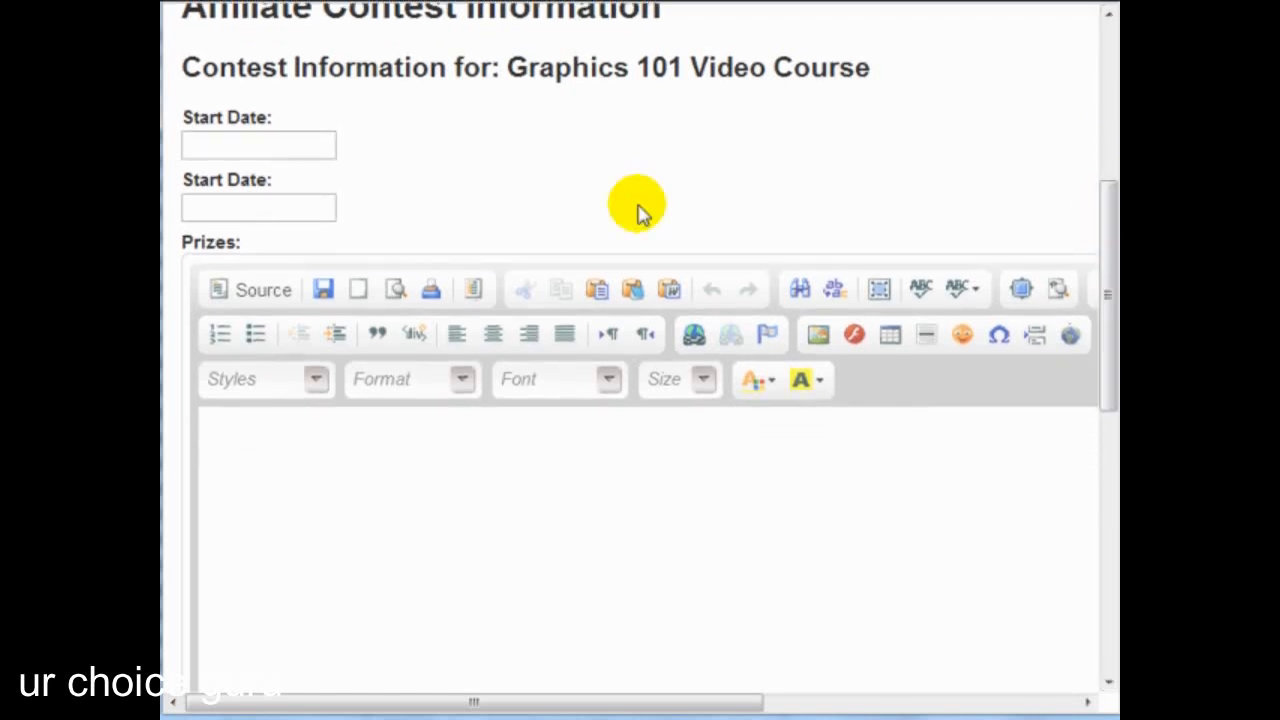
Set the contest start date to October 21, 2012
{"action": "left_click", "coordinate": [331, 157]}
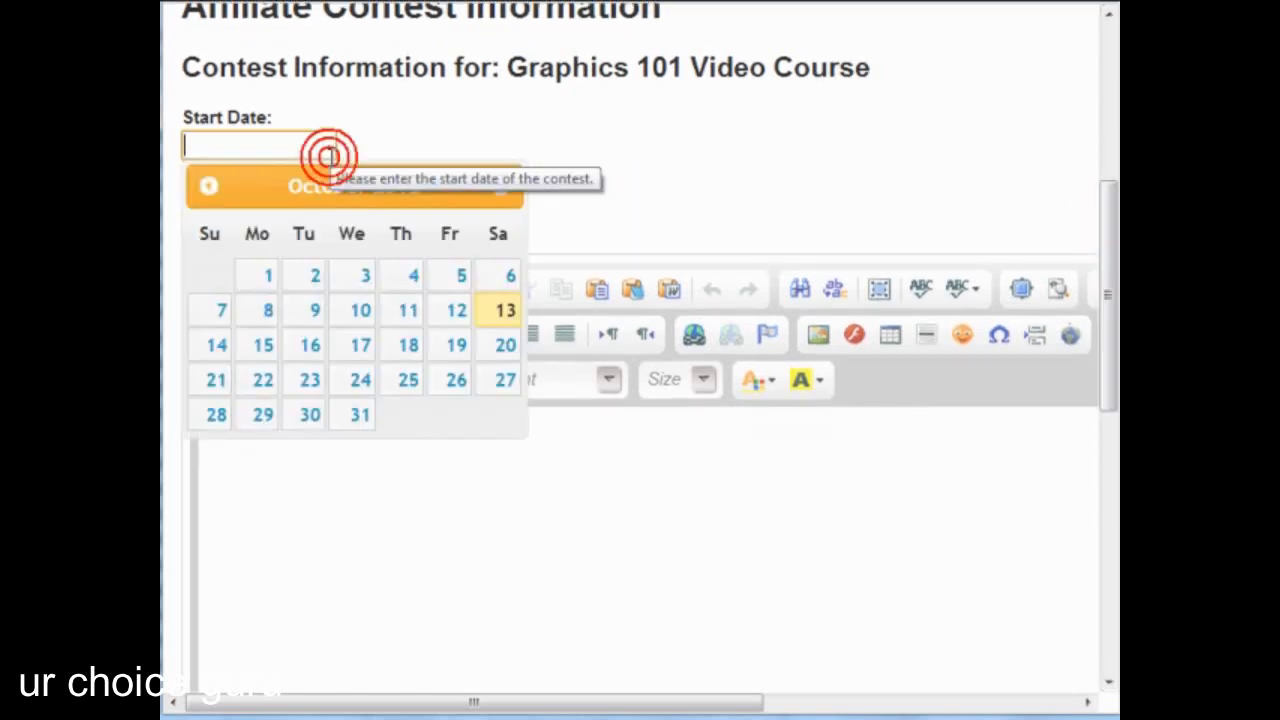
{"action": "left_click", "coordinate": [218, 382]}
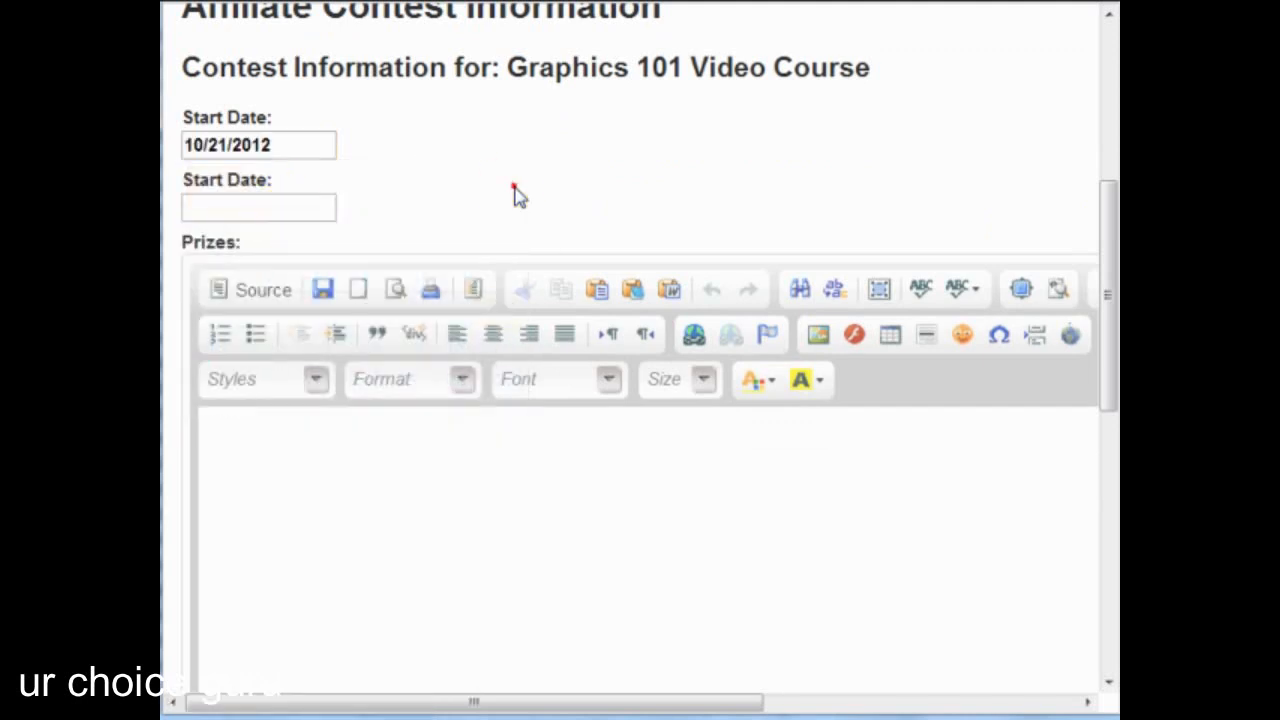
{"action": "scroll", "coordinate": [511, 190], "scroll_direction": "down", "scroll_amount": 10}
{"action": "scroll", "coordinate": [514, 186], "scroll_direction": "up", "scroll_amount": 2}
{"action": "scroll", "coordinate": [515, 188], "scroll_direction": "up", "scroll_amount": 8}
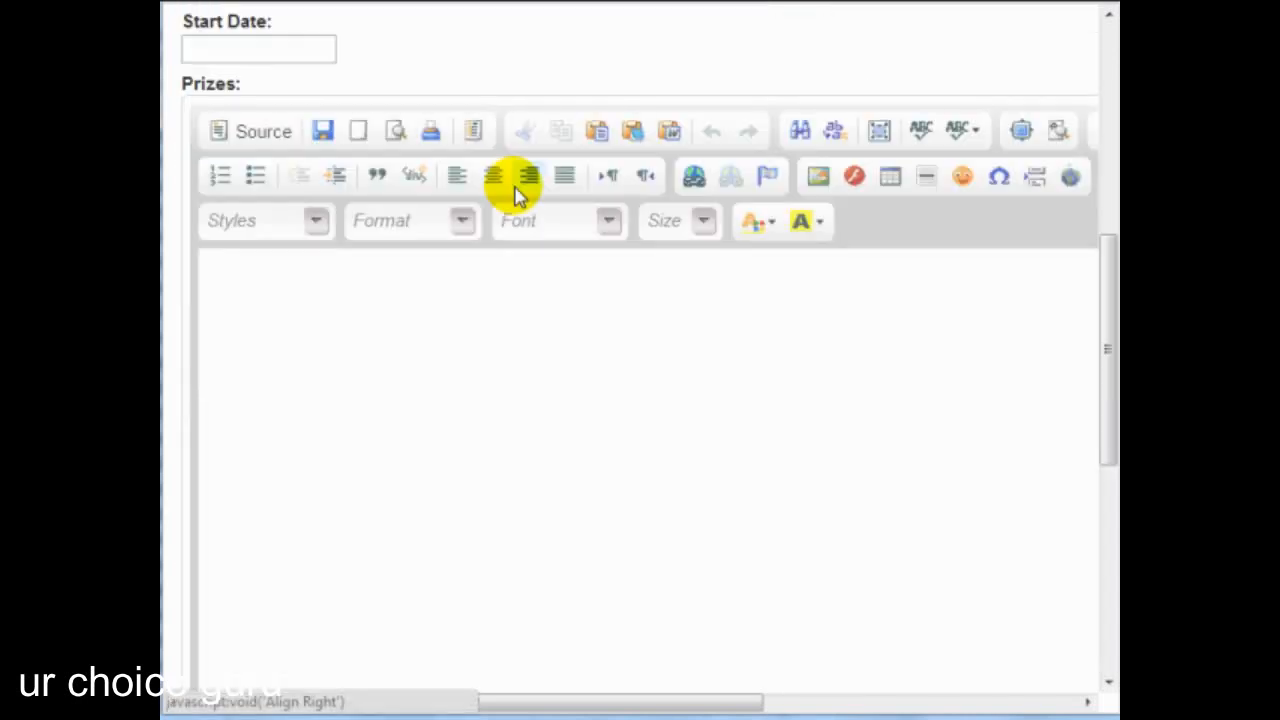
Leave the second contest date empty and review the Contest Information form
{"action": "left_click", "coordinate": [288, 167]}
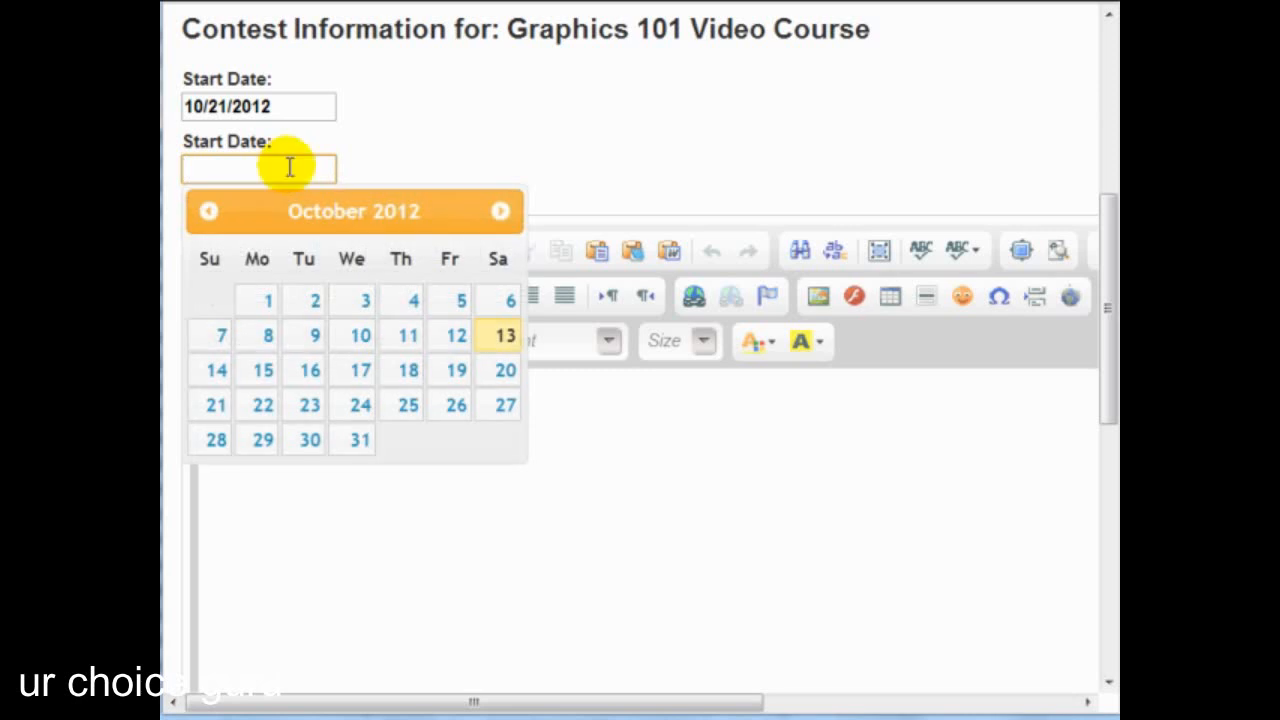
{"action": "left_click", "coordinate": [557, 134]}
{"action": "scroll", "coordinate": [603, 300], "scroll_direction": "down", "scroll_amount": 3}
{"action": "scroll", "coordinate": [603, 295], "scroll_direction": "down", "scroll_amount": 4}
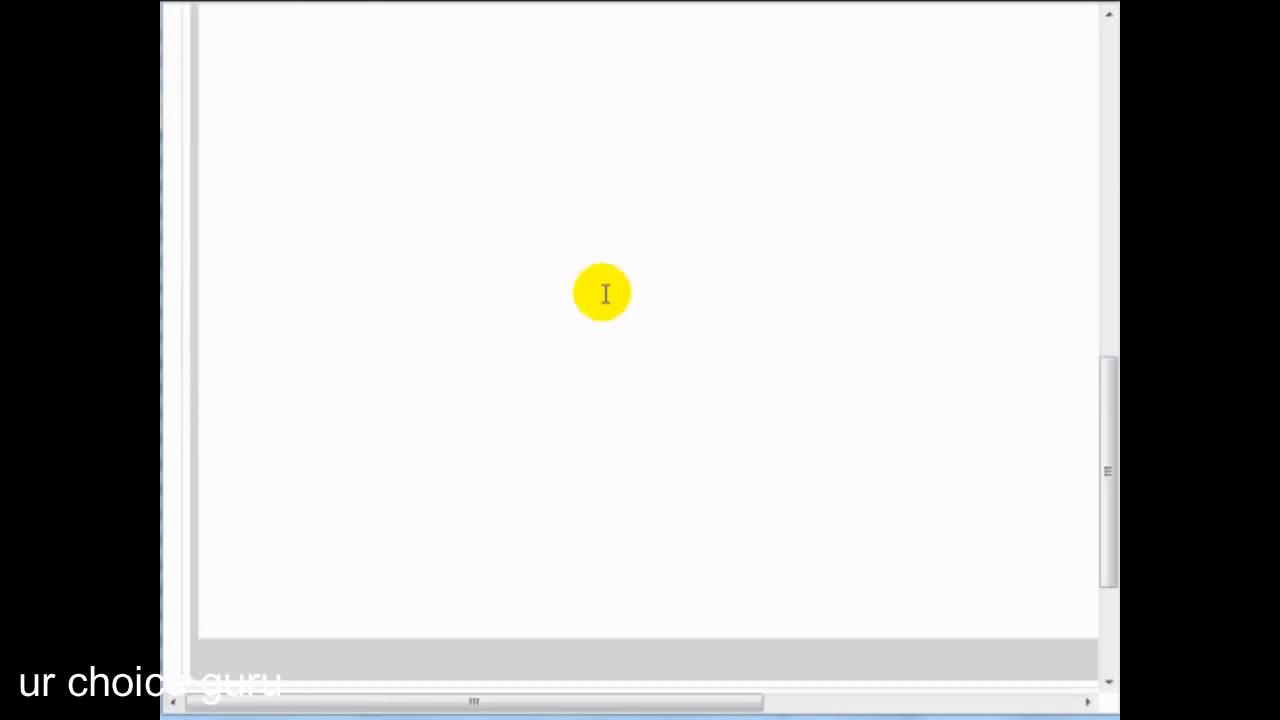
{"action": "scroll", "coordinate": [457, 357], "scroll_direction": "up", "scroll_amount": 5}
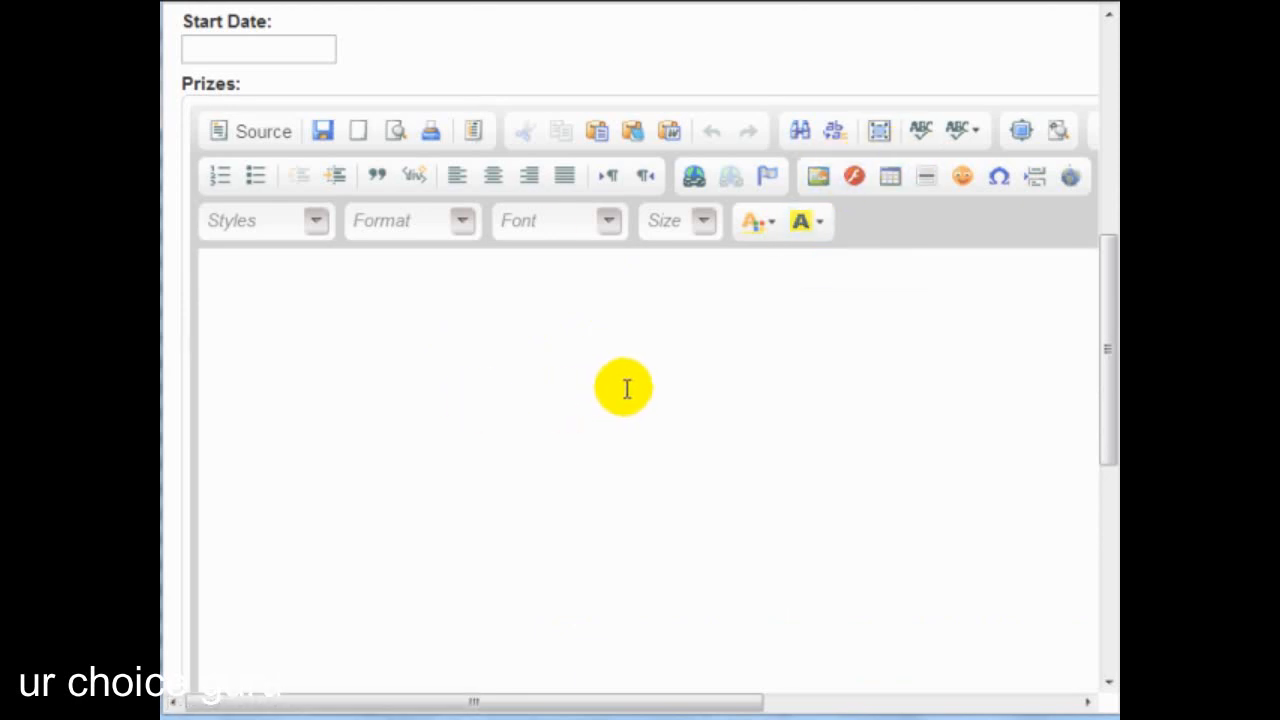
{"action": "scroll", "coordinate": [620, 388], "scroll_direction": "up", "scroll_amount": 2}
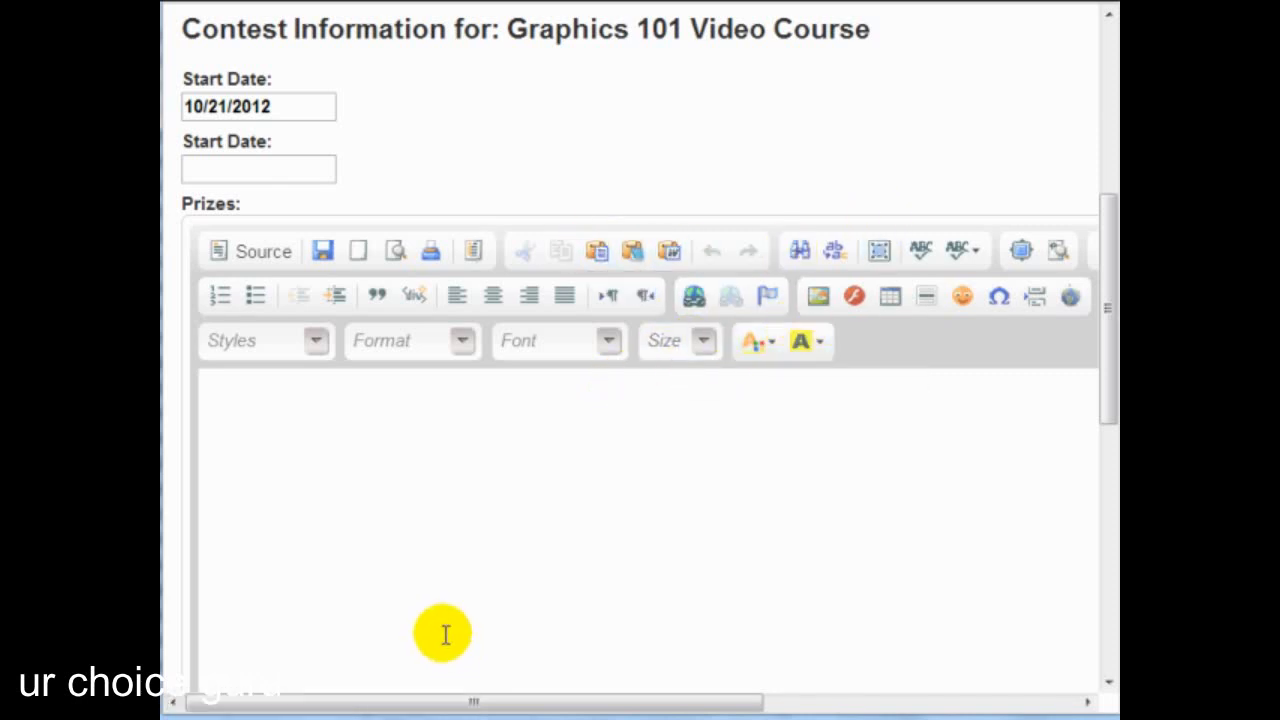
{"action": "scroll", "coordinate": [425, 618], "scroll_direction": "down", "scroll_amount": 5}
{"action": "scroll", "coordinate": [423, 623], "scroll_direction": "down", "scroll_amount": 2}
{"action": "scroll", "coordinate": [423, 623], "scroll_direction": "up", "scroll_amount": 4}
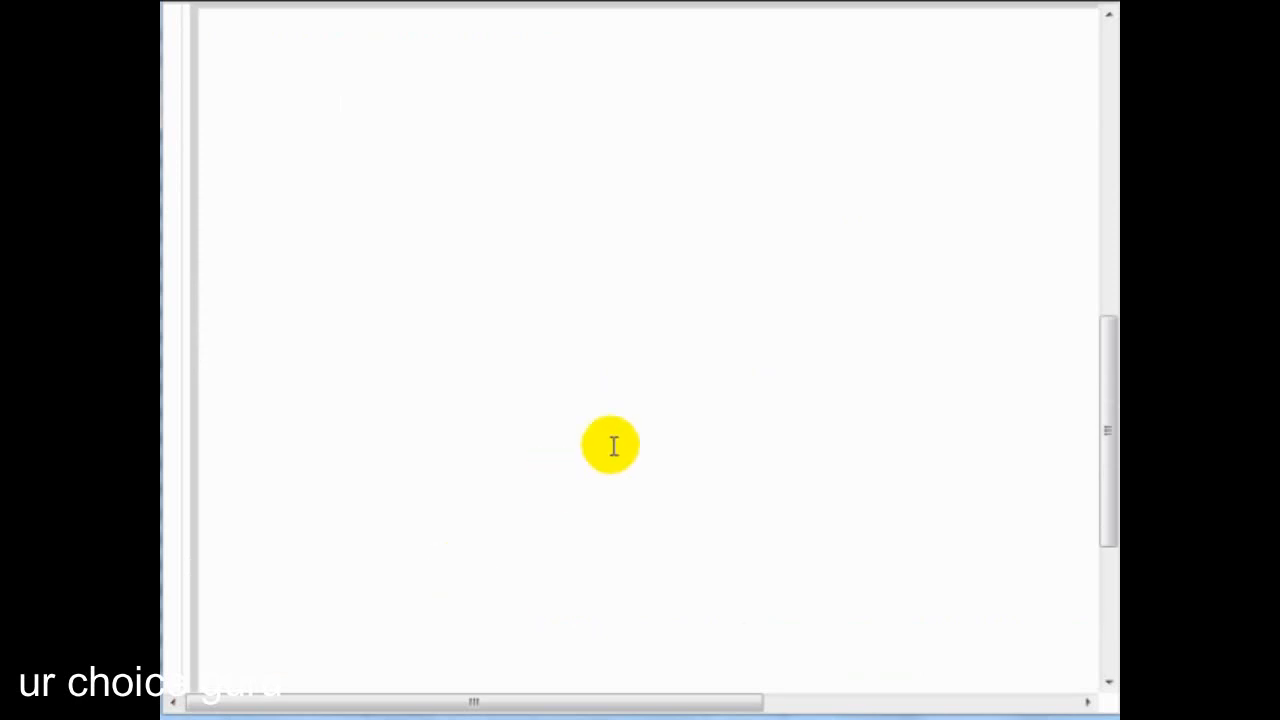
{"action": "scroll", "coordinate": [624, 444], "scroll_direction": "down", "scroll_amount": 3}
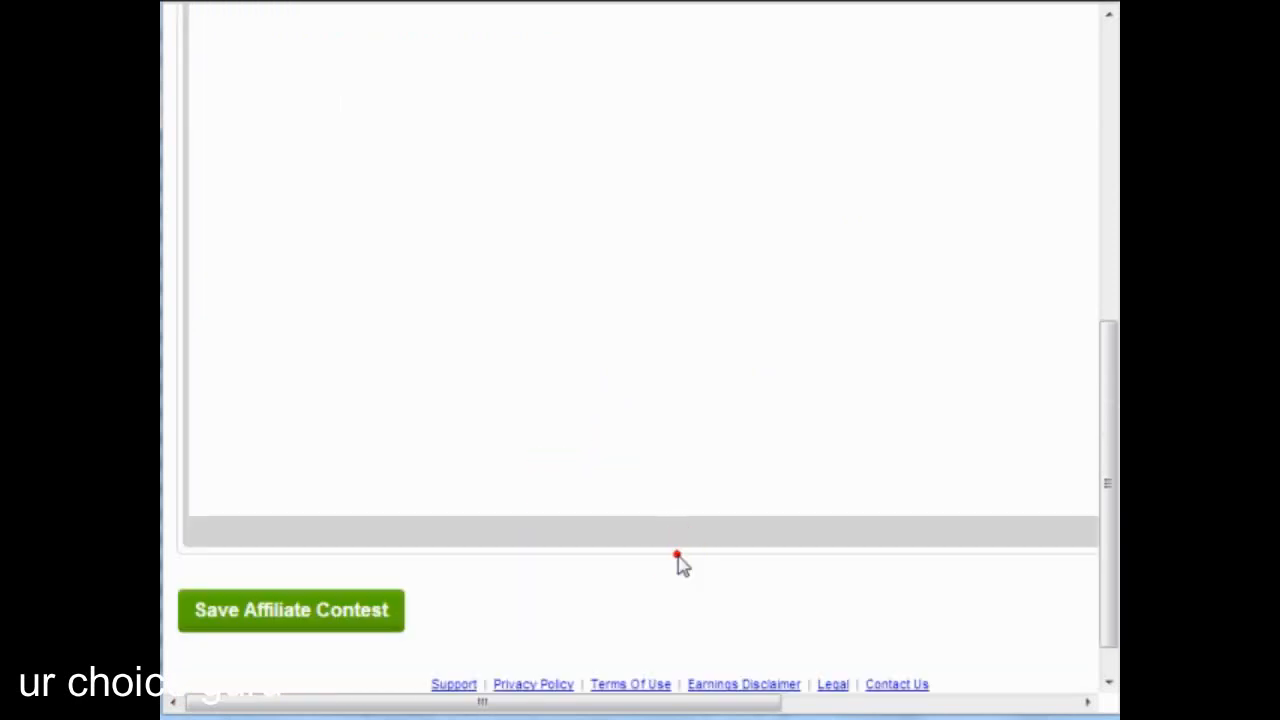
{"action": "scroll", "coordinate": [680, 560], "scroll_direction": "up", "scroll_amount": 4}
{"action": "scroll", "coordinate": [689, 545], "scroll_direction": "down", "scroll_amount": 3}
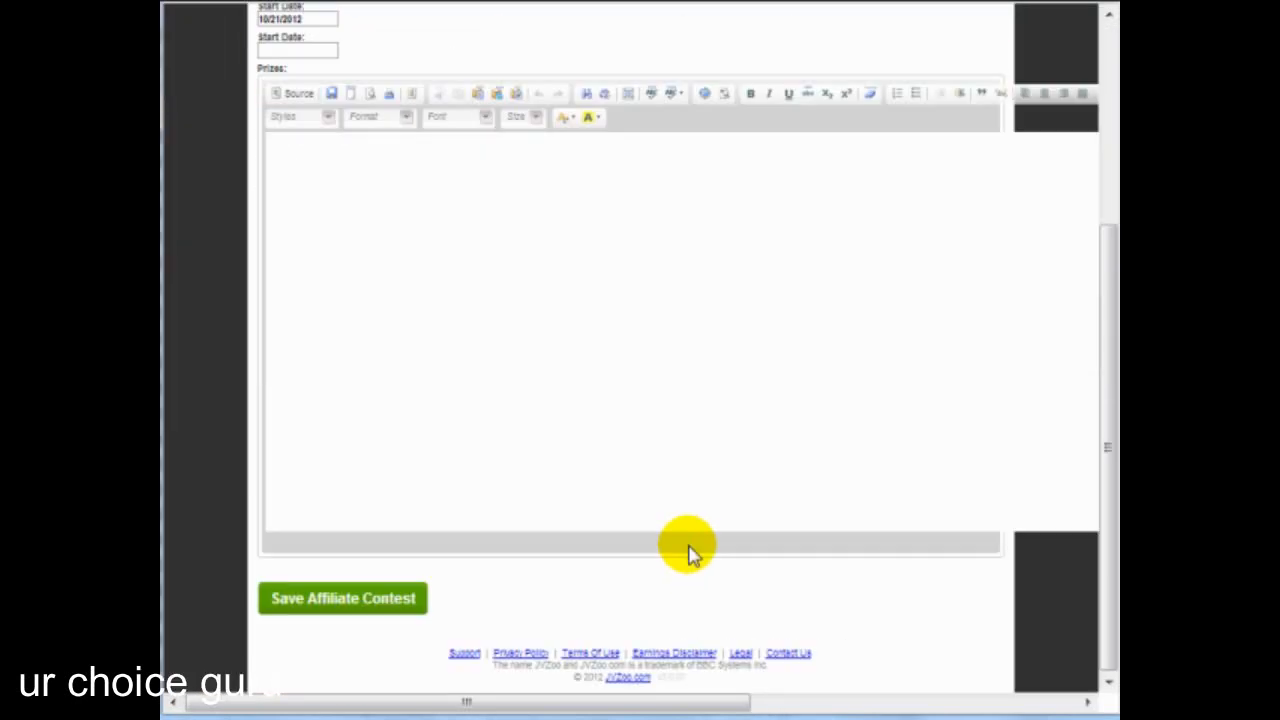
{"action": "scroll", "coordinate": [692, 551], "scroll_direction": "up", "scroll_amount": 1}
{"action": "scroll", "coordinate": [690, 480], "scroll_direction": "down", "scroll_amount": 1}
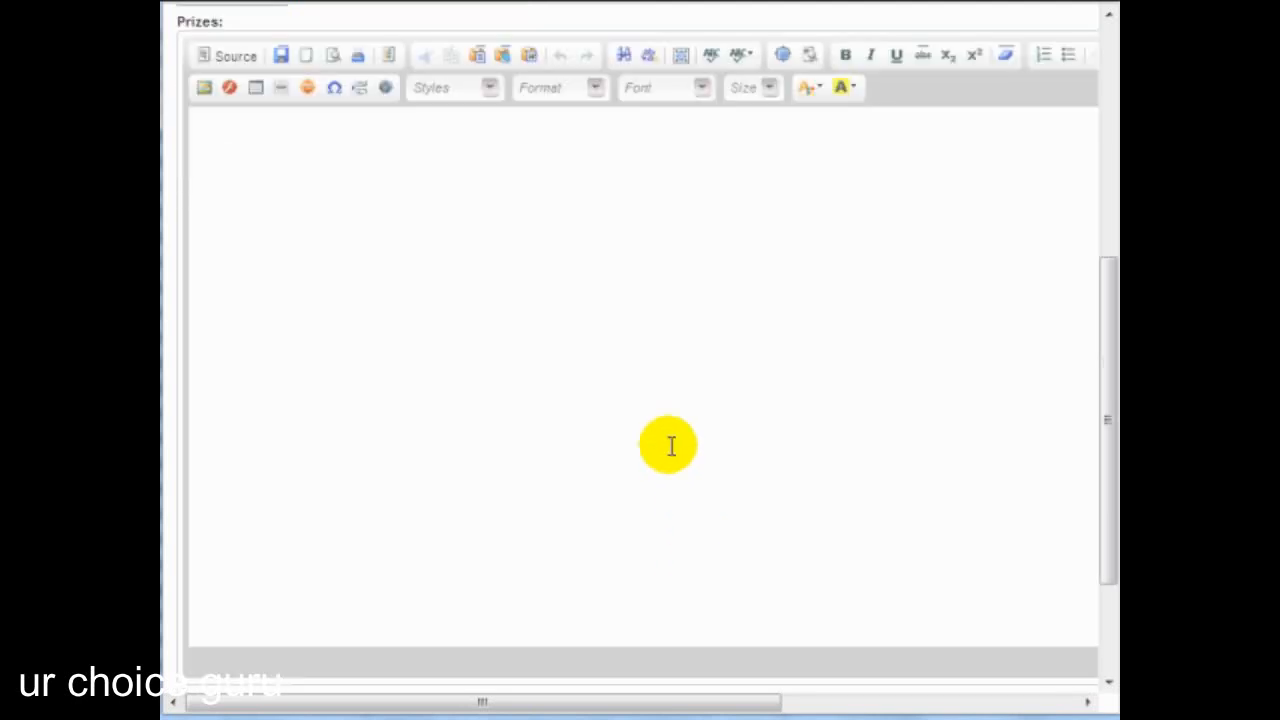
{"action": "scroll", "coordinate": [651, 471], "scroll_direction": "up", "scroll_amount": 1}
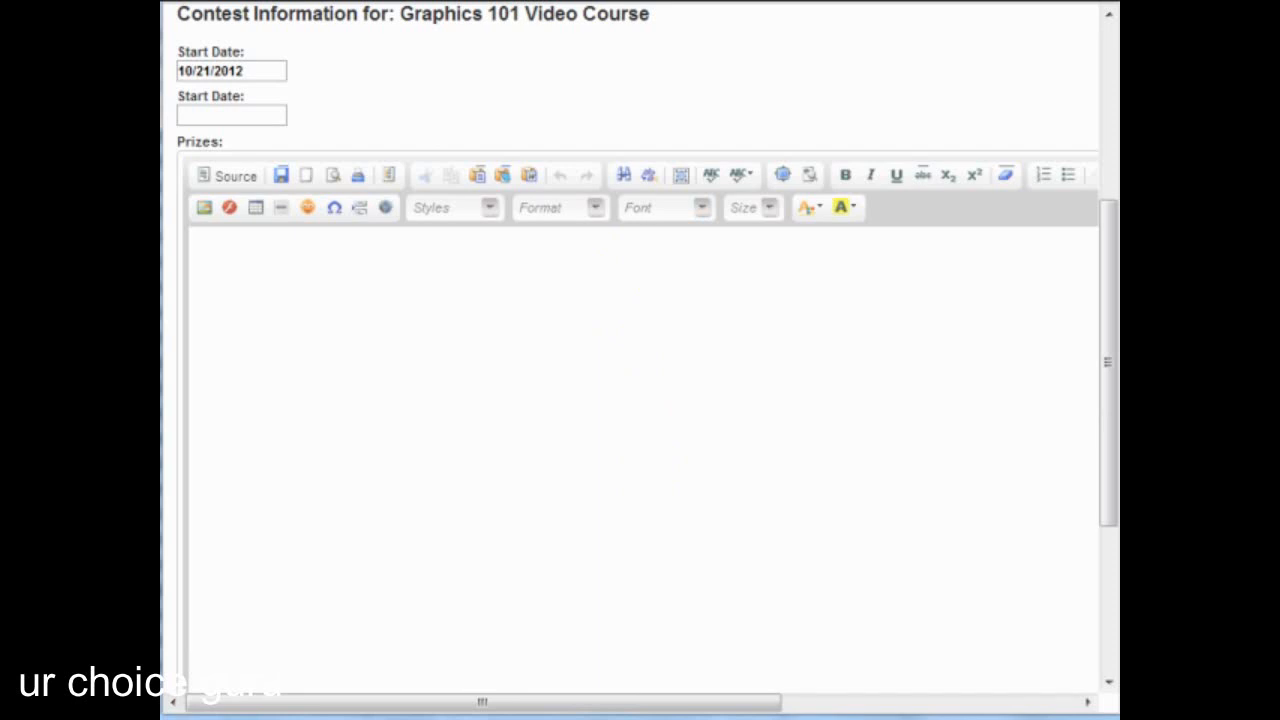
Open google.com in a new browser tab
{"action": "key", "text": "ctrl+t"}
{"action": "type", "text": "google.com"}
{"action": "key", "text": "Return"}
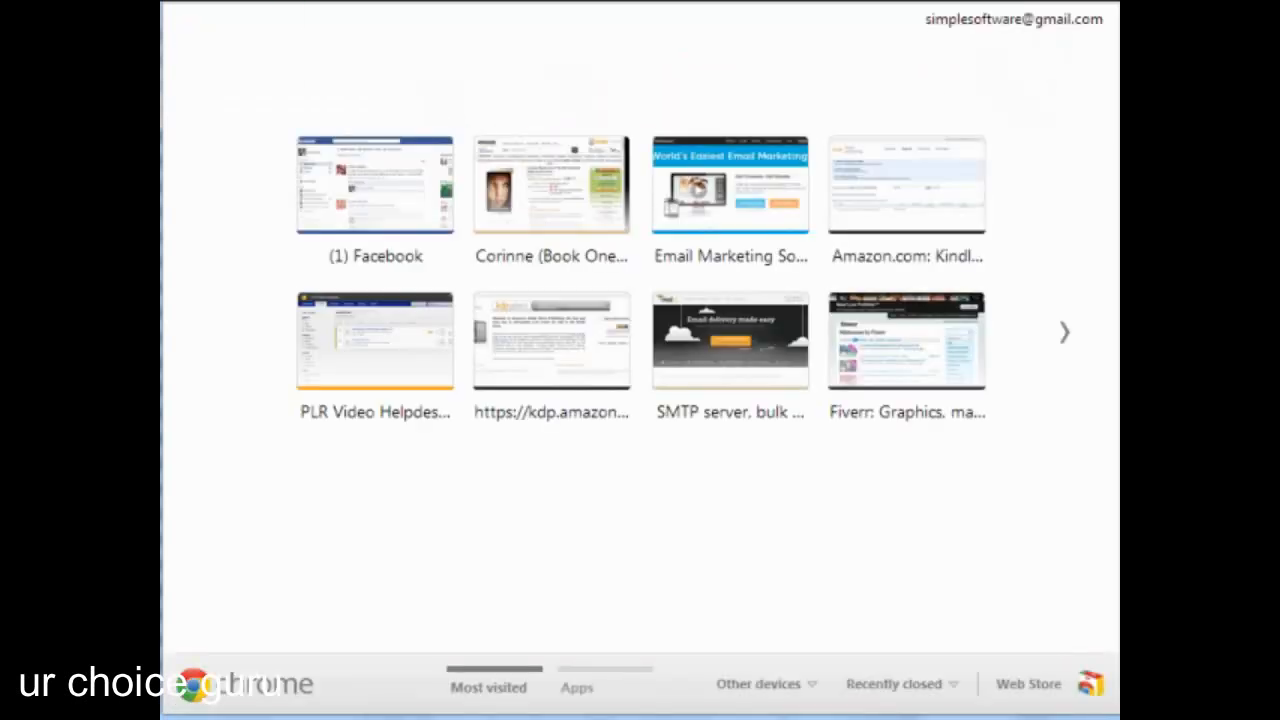
Search Google for fiverr.com and open the official Fiverr result
{"action": "left_click", "coordinate": [626, 393]}
{"action": "type", "text": "f"}
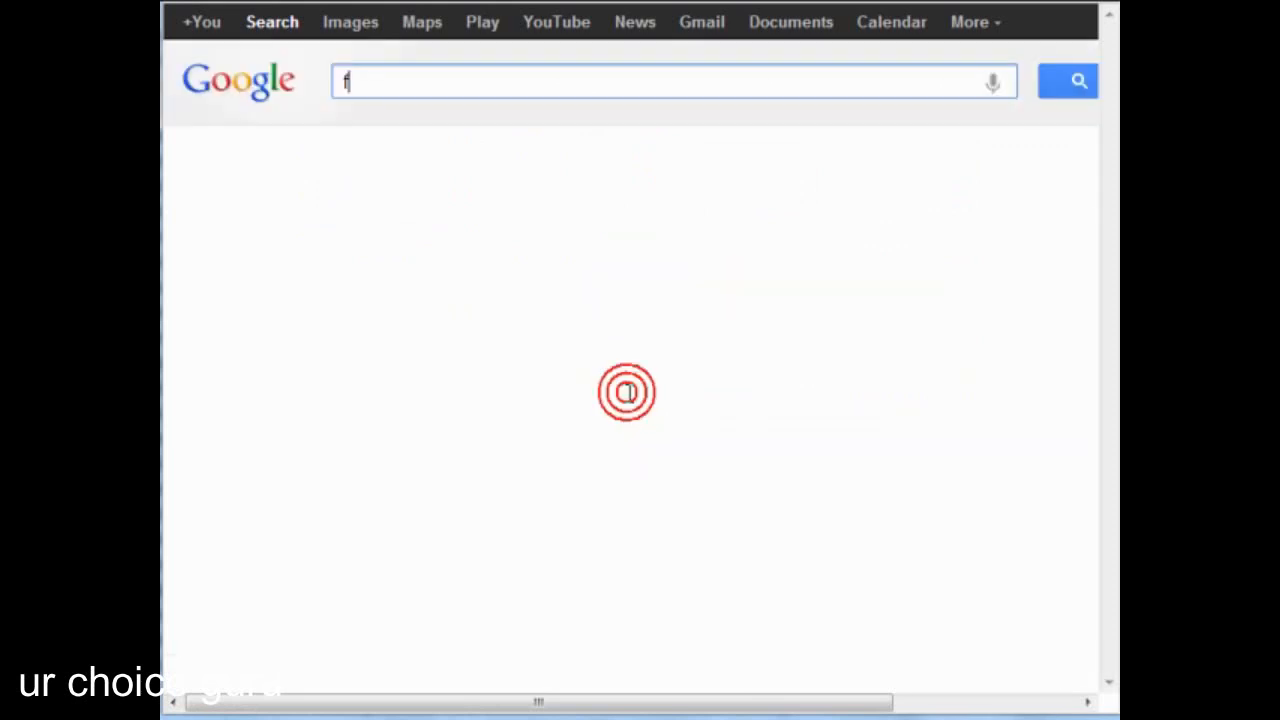
{"action": "type", "text": "iverr.com"}
{"action": "key", "text": "Return"}
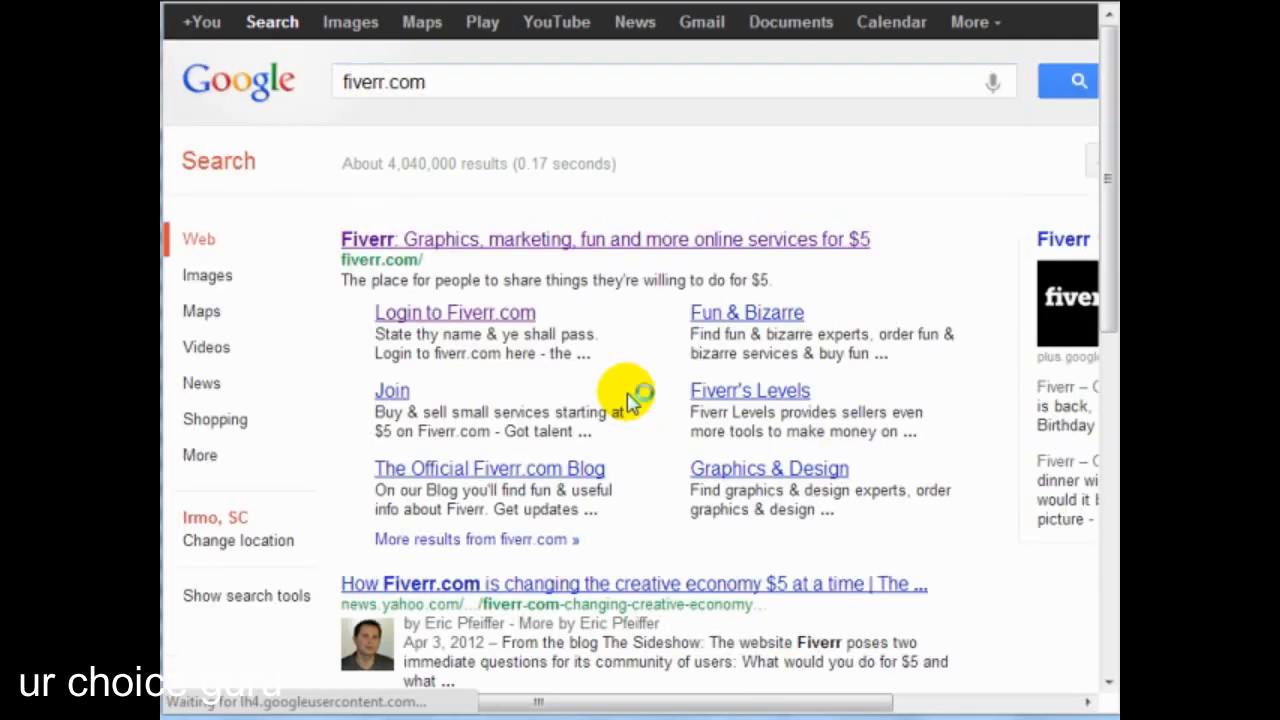
{"action": "left_click", "coordinate": [700, 242]}
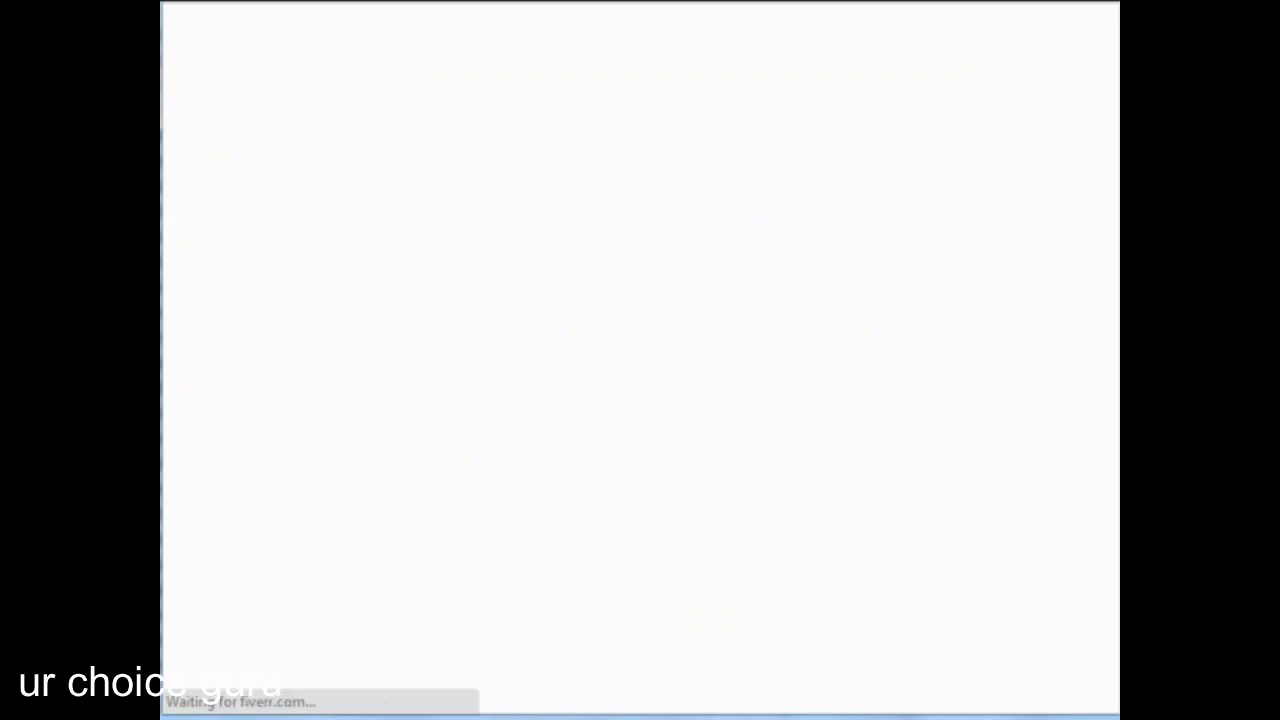
Search Fiverr gigs for 'banner ads'
{"action": "scroll", "coordinate": [808, 222], "scroll_direction": "down", "scroll_amount": 2}
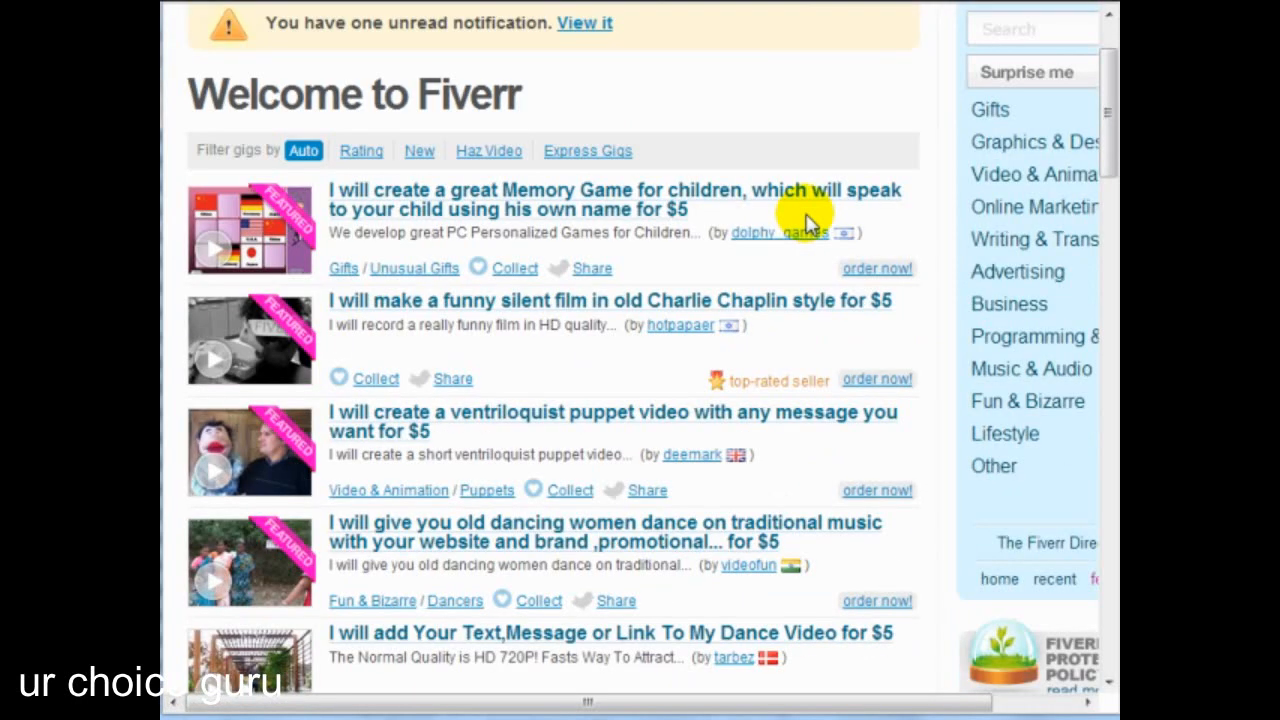
{"action": "left_click_drag", "start_coordinate": [808, 703], "coordinate": [895, 703]}
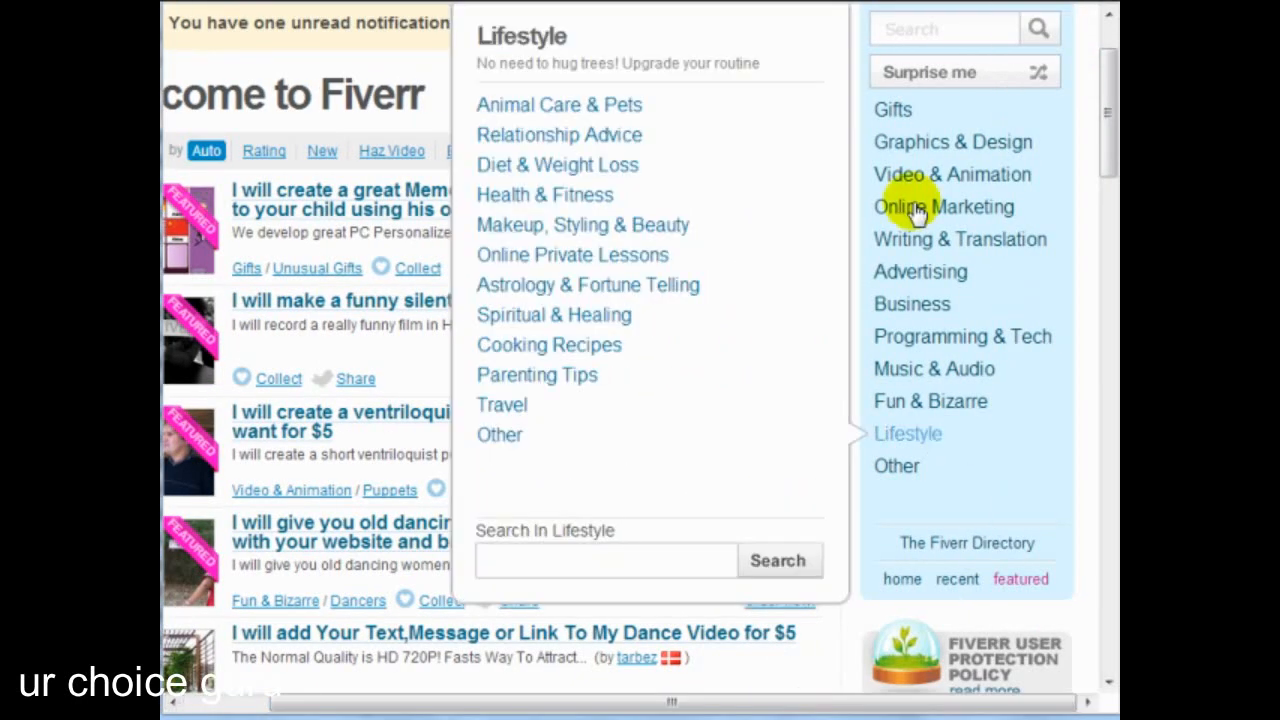
{"action": "left_click", "coordinate": [941, 32]}
{"action": "type", "text": "bann"}
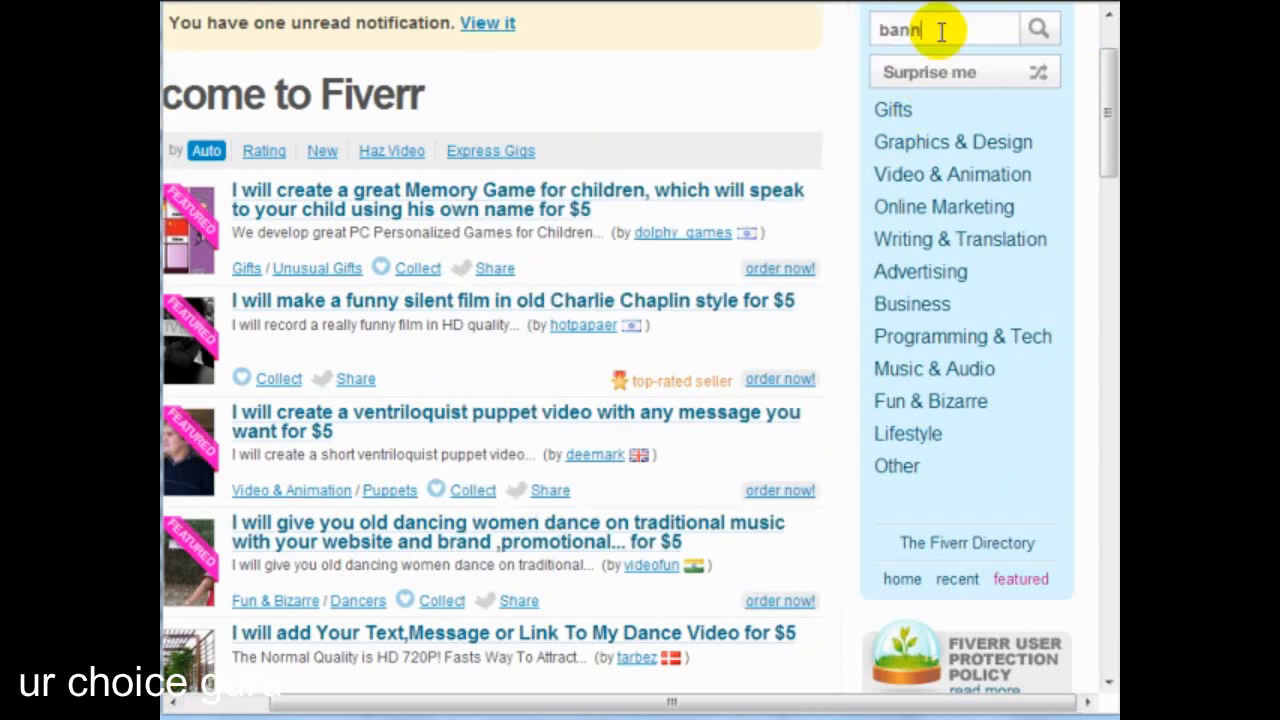
{"action": "type", "text": "er ads"}
{"action": "key", "text": "Return"}
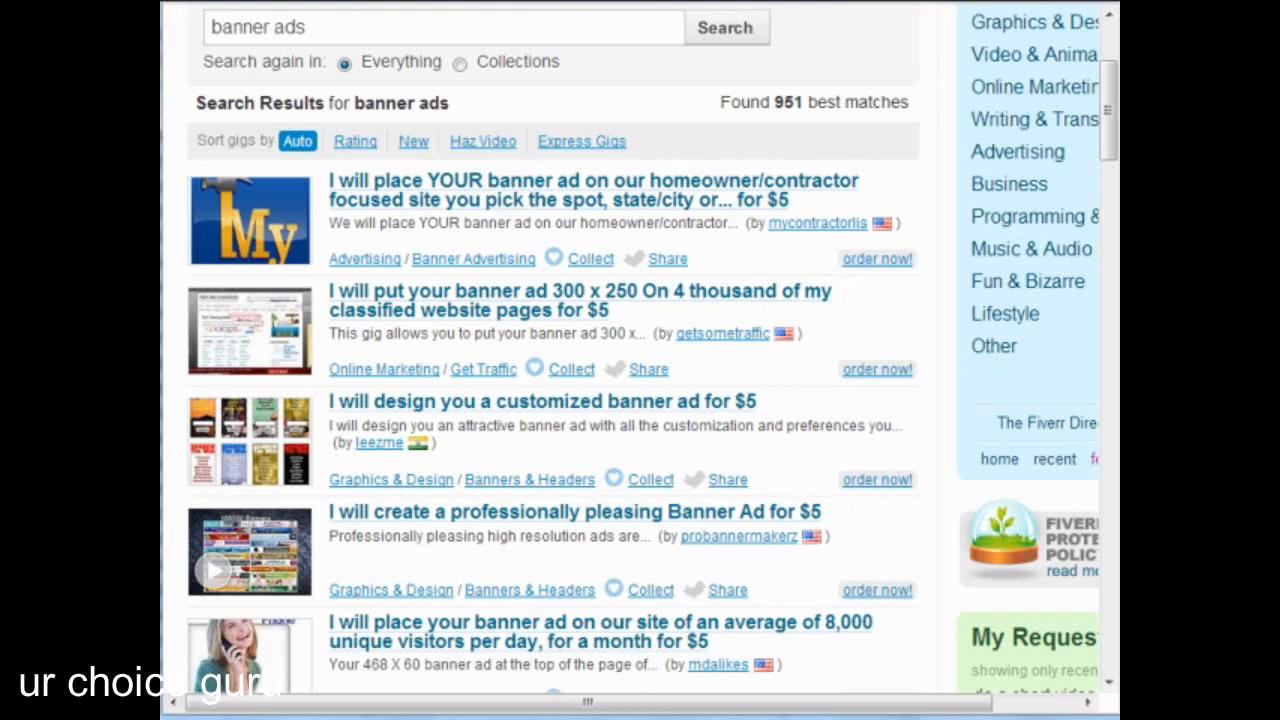
Sort the banner ad results by rating and scroll through the $5 offers
{"action": "left_click", "coordinate": [353, 145]}
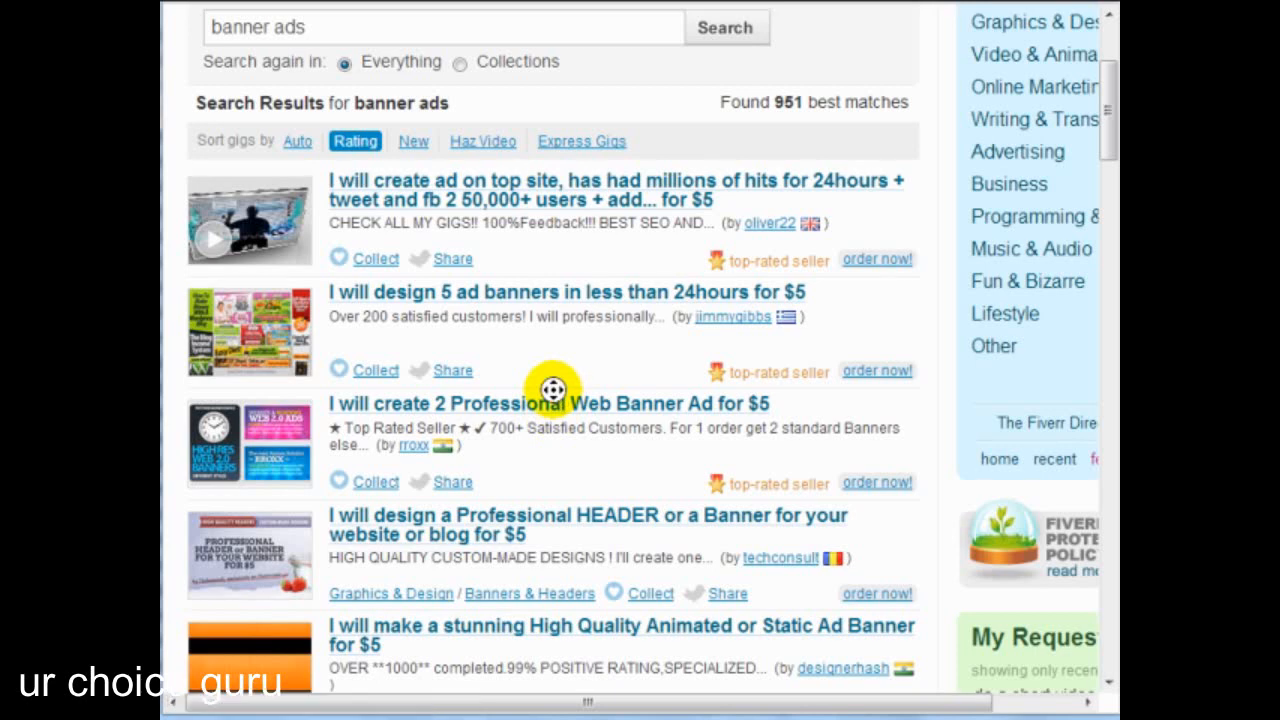
{"action": "scroll", "coordinate": [557, 420], "scroll_direction": "down", "scroll_amount": 3}
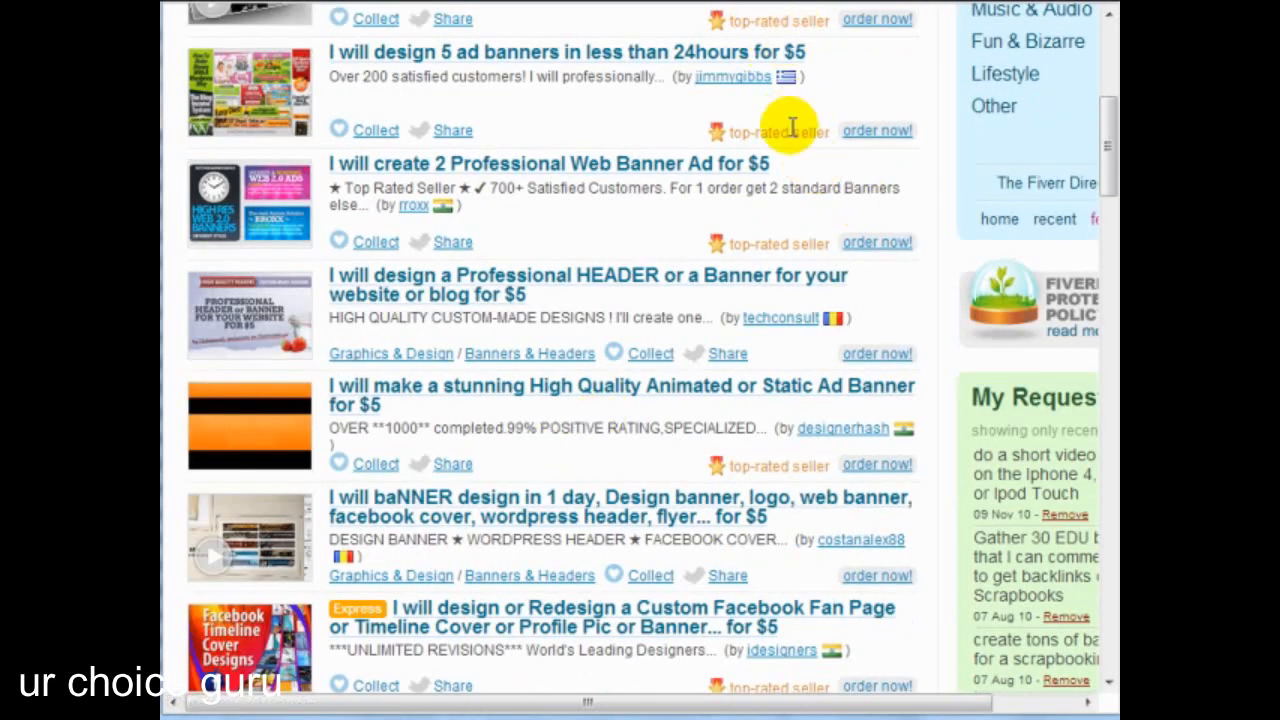
{"action": "scroll", "coordinate": [795, 252], "scroll_direction": "down", "scroll_amount": 1}
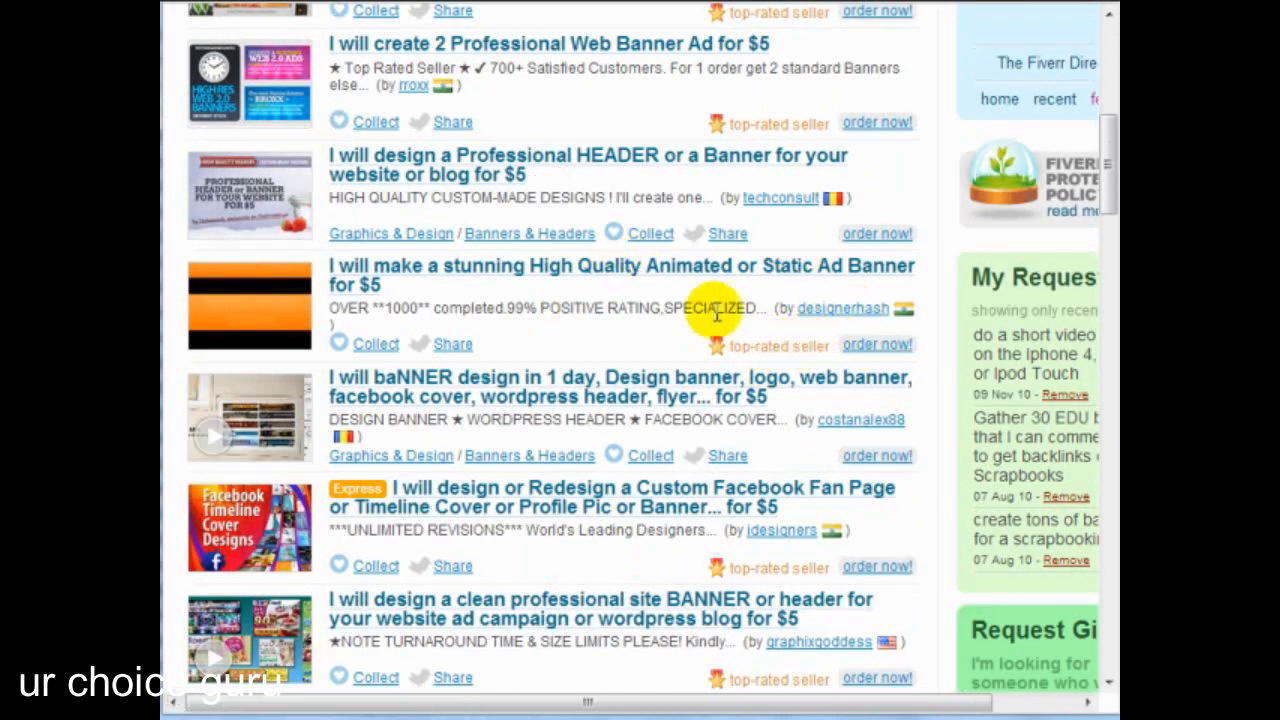
{"action": "scroll", "coordinate": [686, 294], "scroll_direction": "down", "scroll_amount": 2}
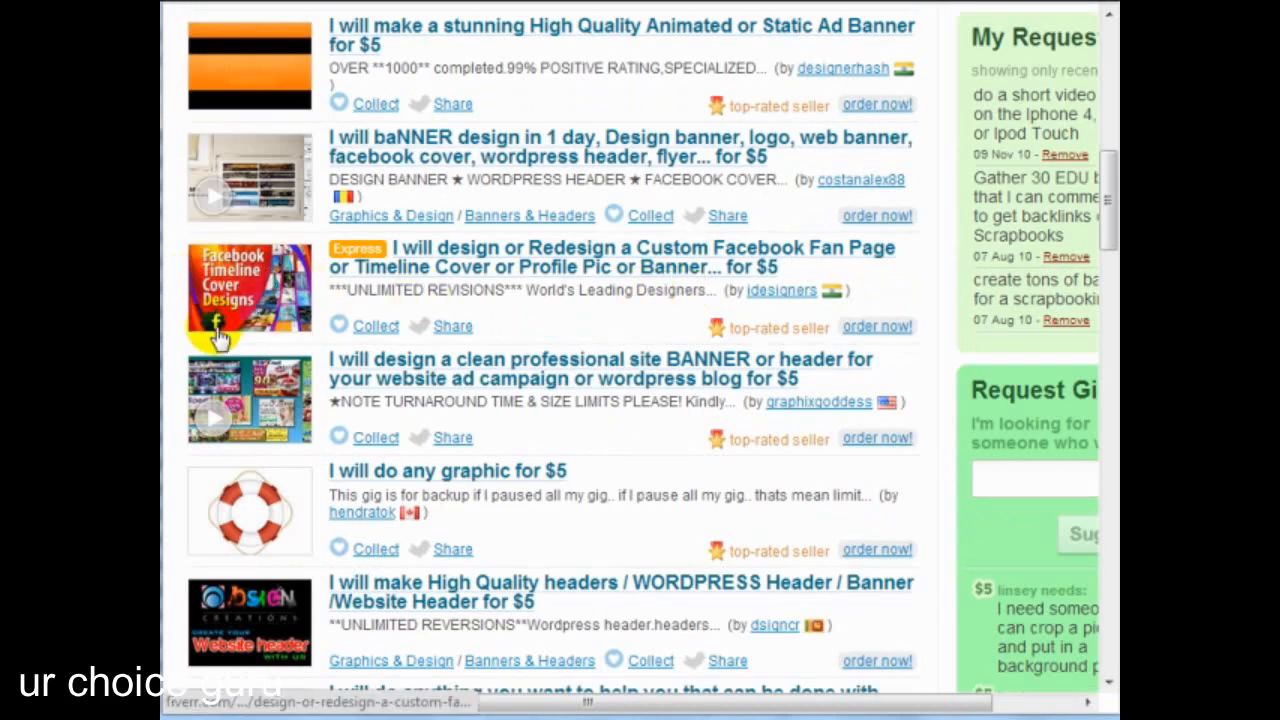
{"action": "scroll", "coordinate": [263, 380], "scroll_direction": "down", "scroll_amount": 1}
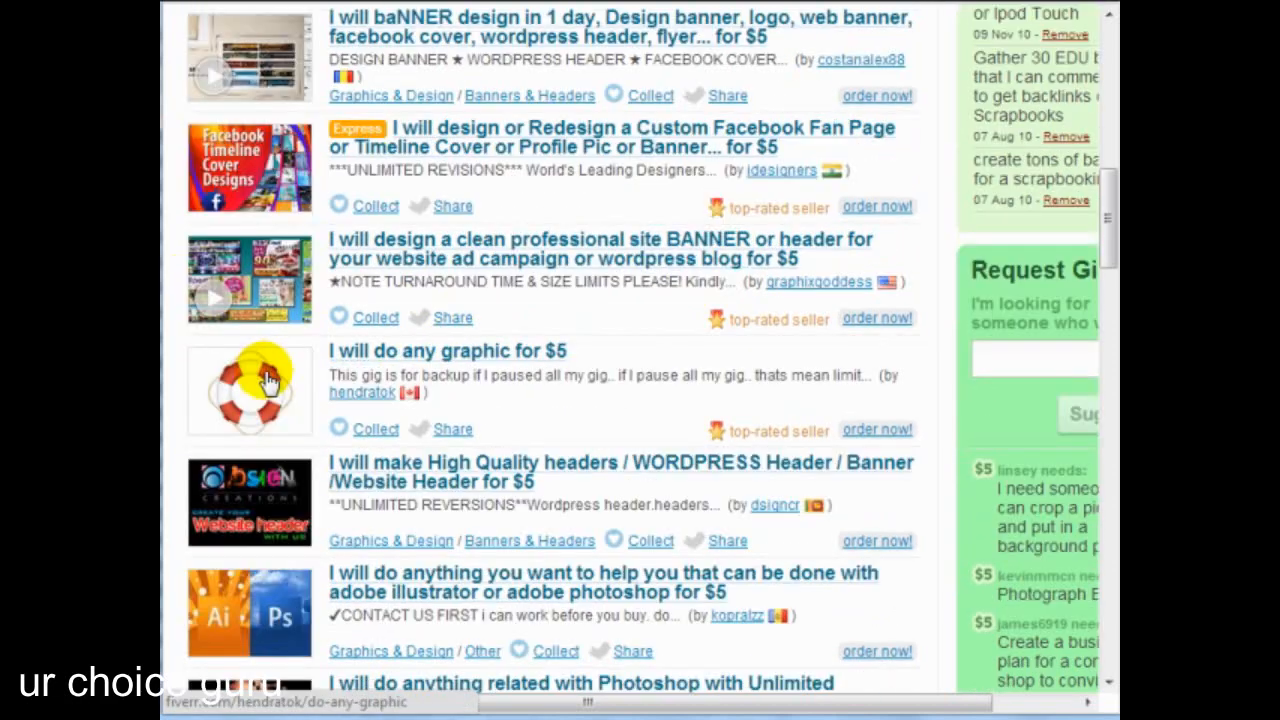
Open the '5 ad banners in less than 24hours' gig and note its 0 orders in queue
{"action": "left_click", "coordinate": [523, 38]}
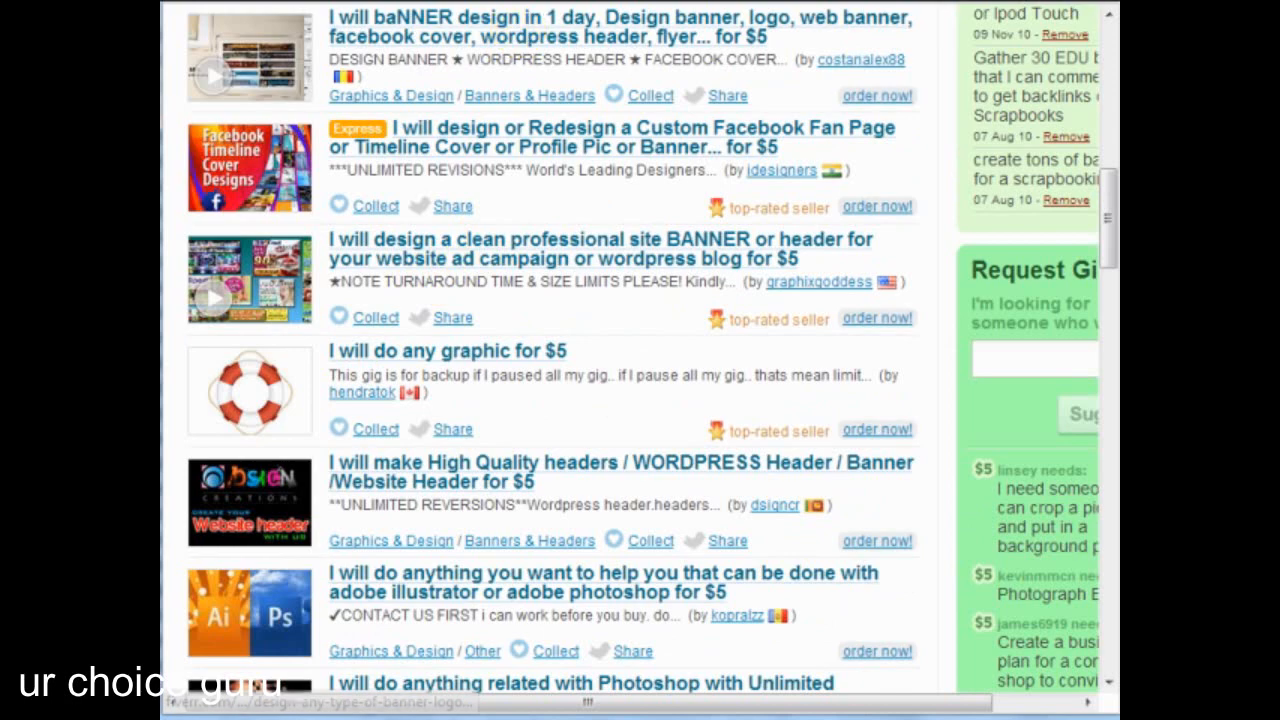
{"action": "scroll", "coordinate": [563, 140], "scroll_direction": "down", "scroll_amount": 2}
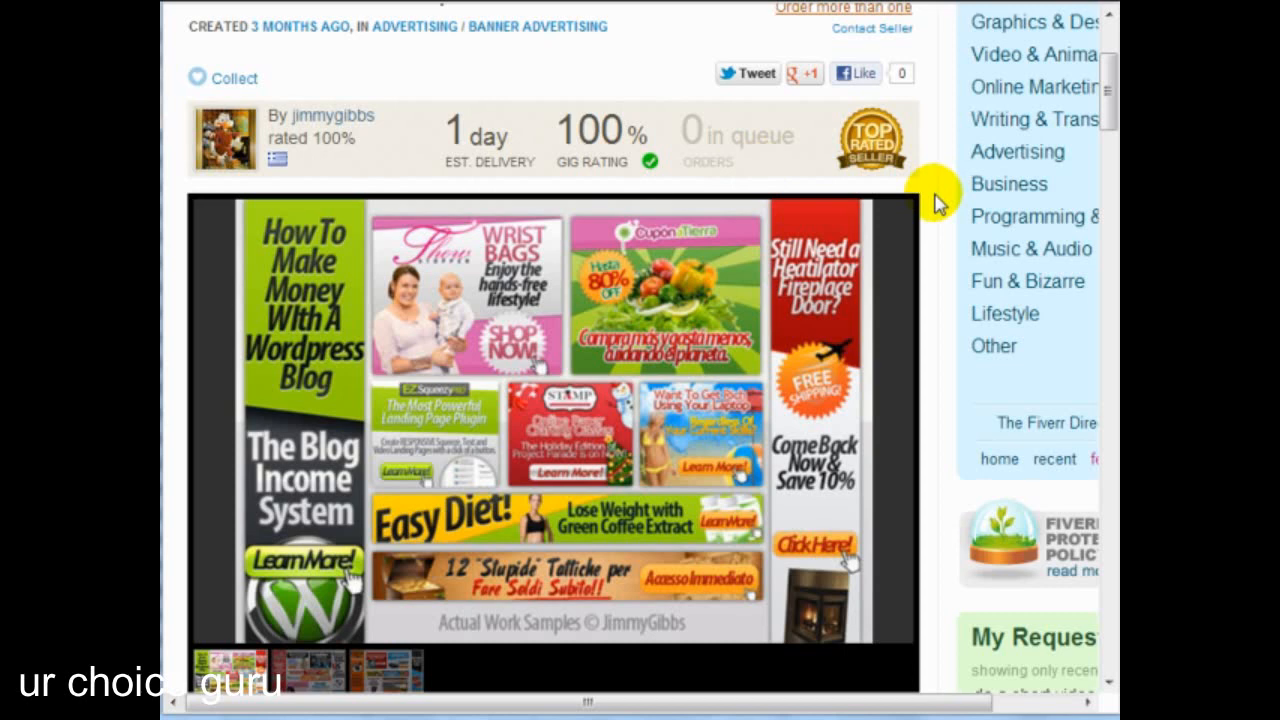
{"action": "left_click_drag", "start_coordinate": [690, 133], "coordinate": [788, 137]}
{"action": "left_click", "coordinate": [788, 137]}
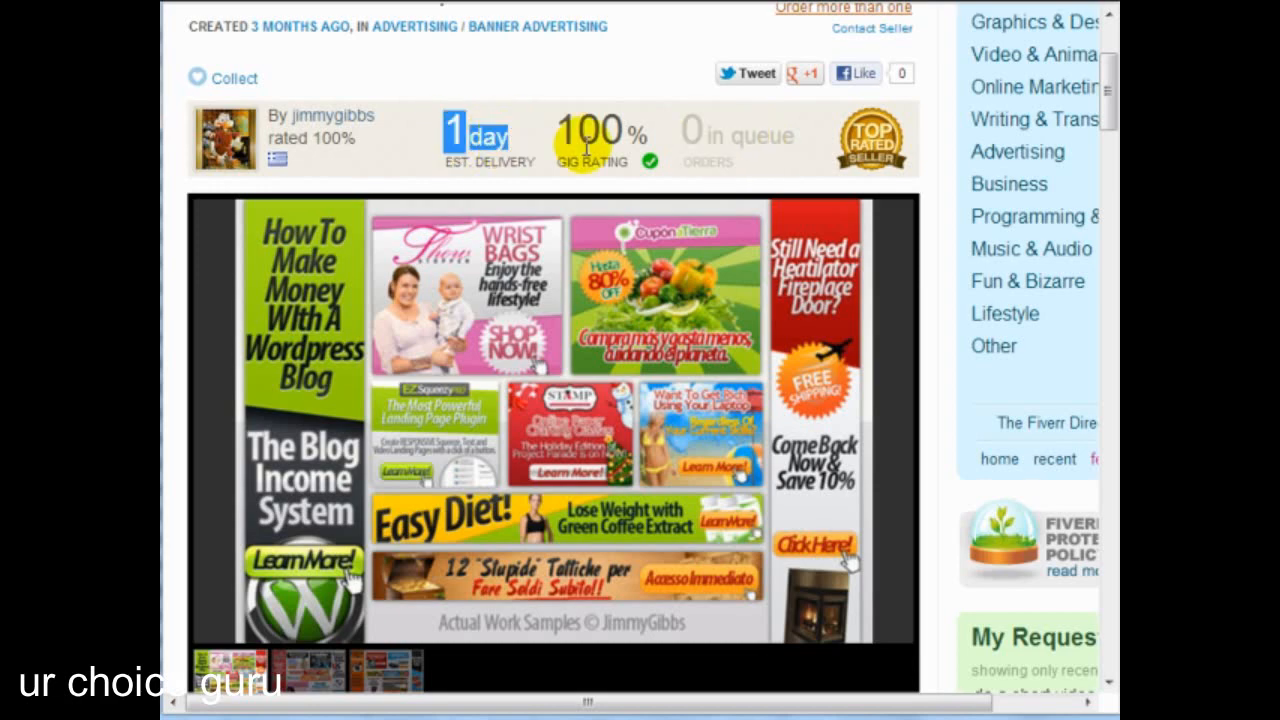
{"action": "scroll", "coordinate": [700, 337], "scroll_direction": "down", "scroll_amount": 5}
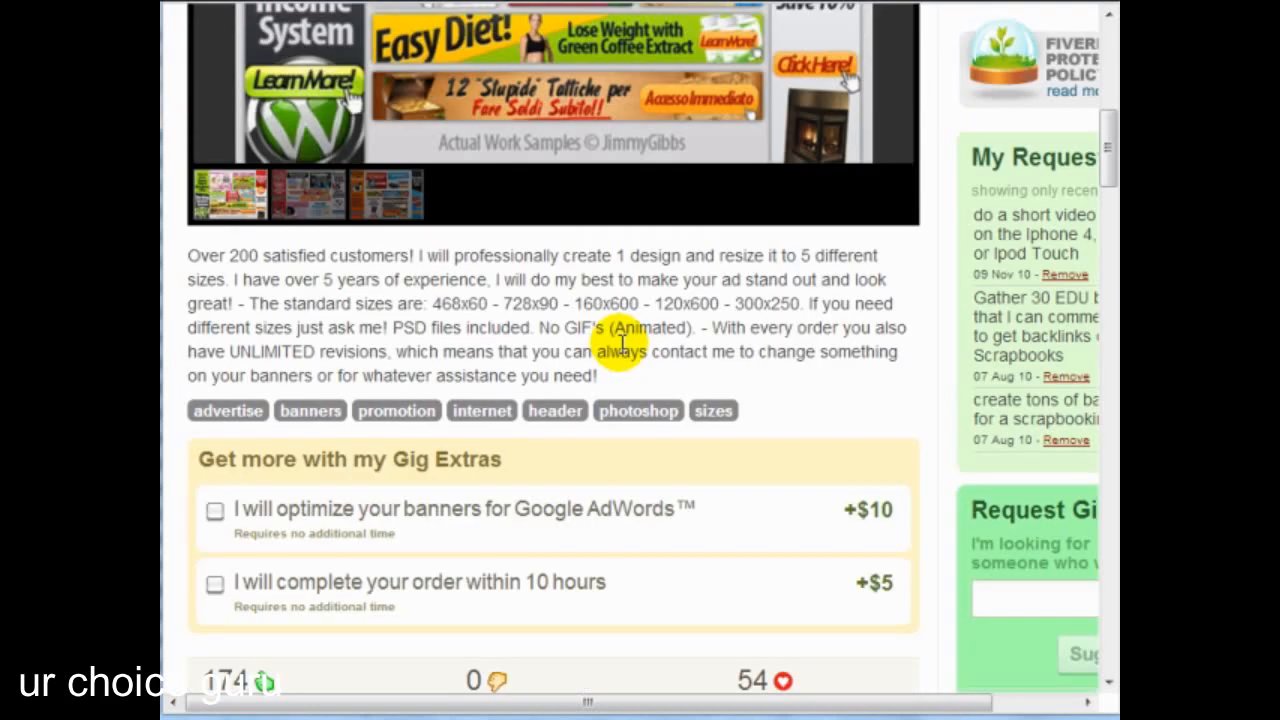
Flip through the gig's three sets of work samples in the gallery
{"action": "left_click", "coordinate": [340, 203]}
{"action": "scroll", "coordinate": [345, 240], "scroll_direction": "up", "scroll_amount": 4}
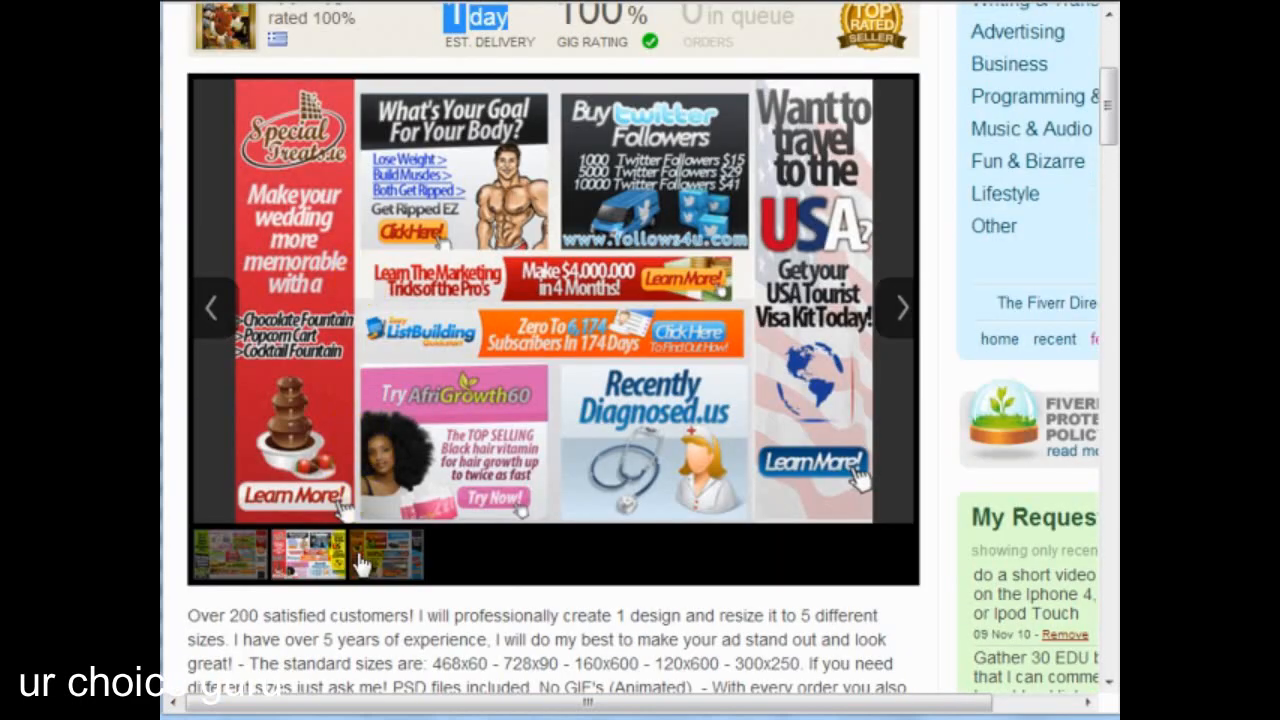
{"action": "left_click", "coordinate": [360, 565]}
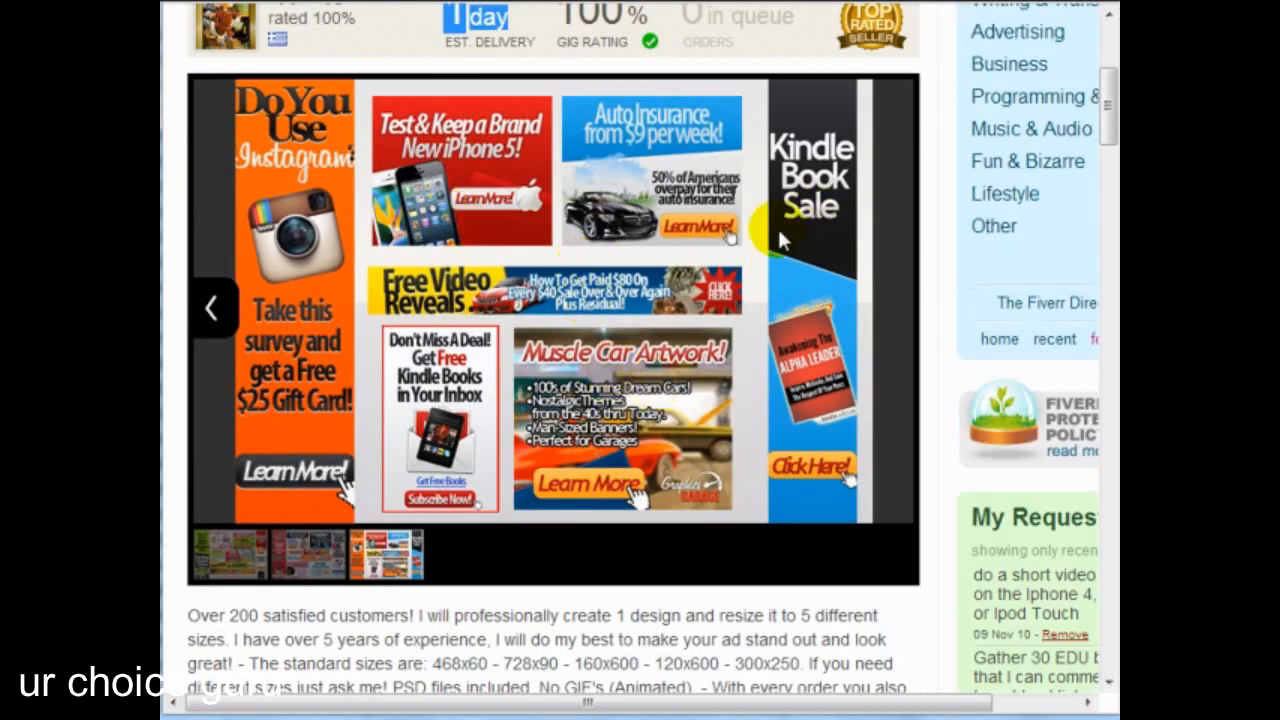
{"action": "left_click", "coordinate": [333, 567]}
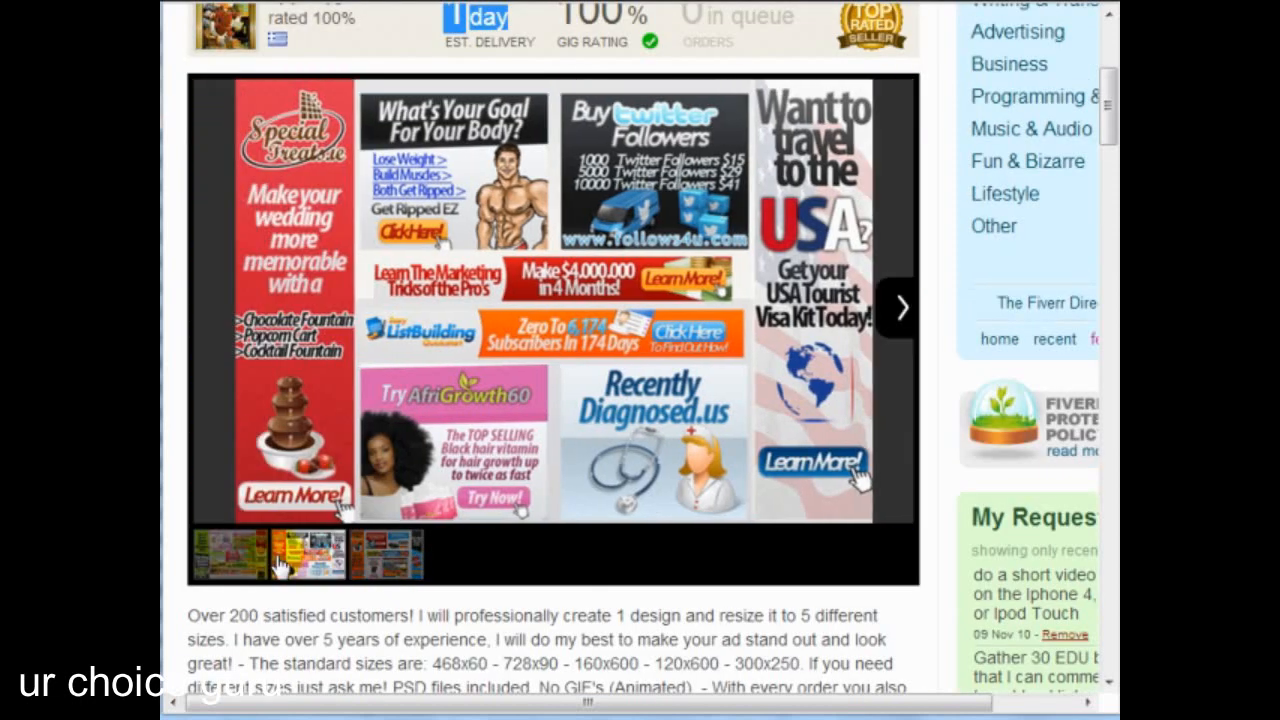
{"action": "left_click", "coordinate": [253, 566]}
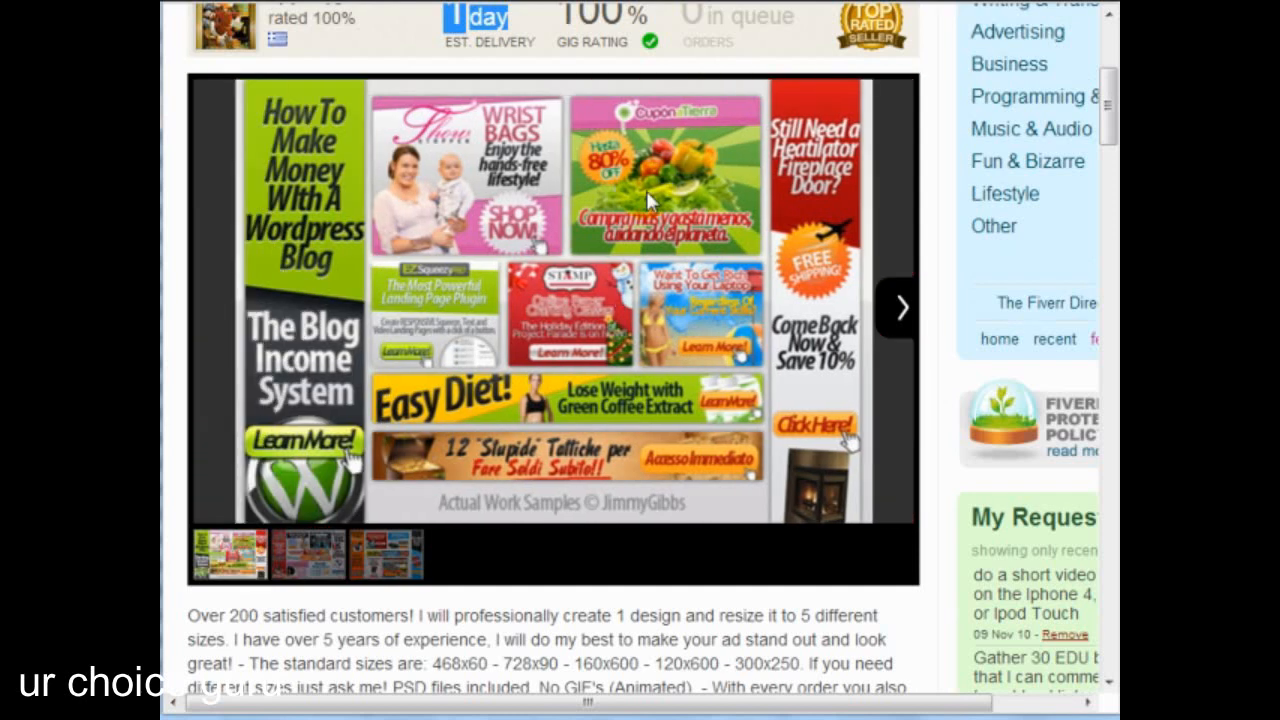
{"action": "left_click", "coordinate": [654, 610]}
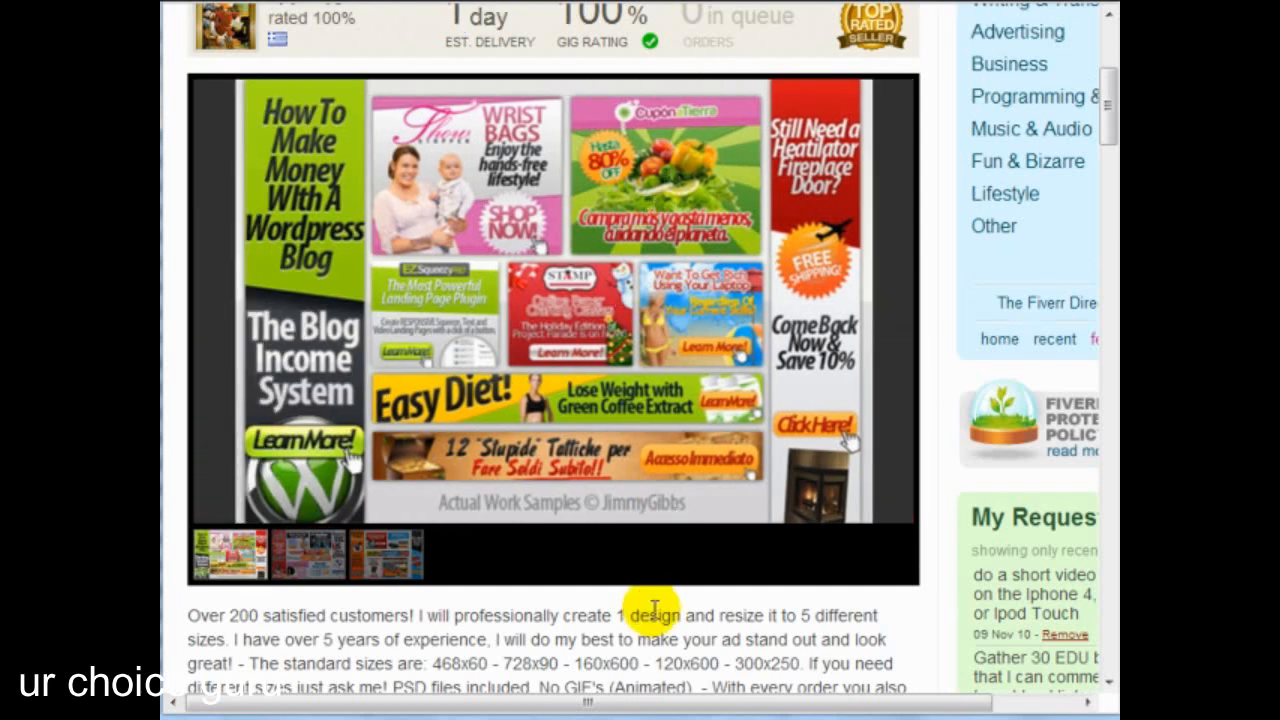
{"action": "left_click", "coordinate": [310, 568]}
{"action": "left_click", "coordinate": [365, 566]}
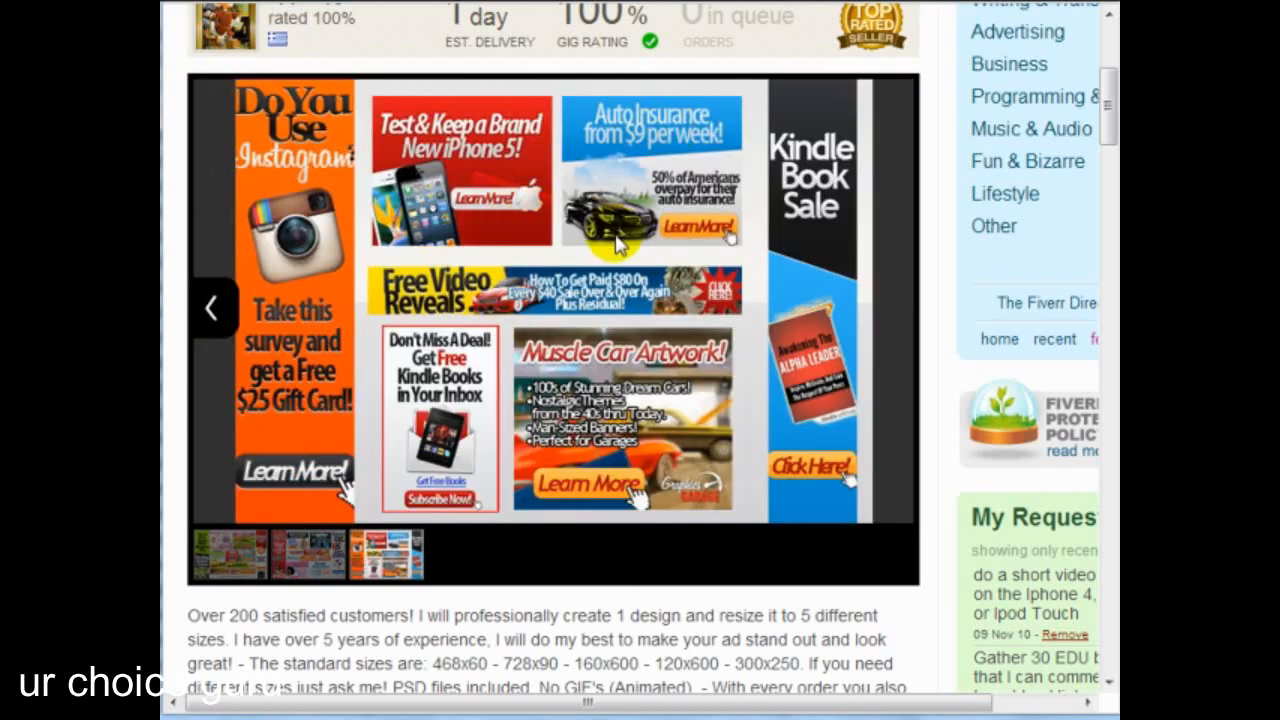
{"action": "left_click", "coordinate": [296, 572]}
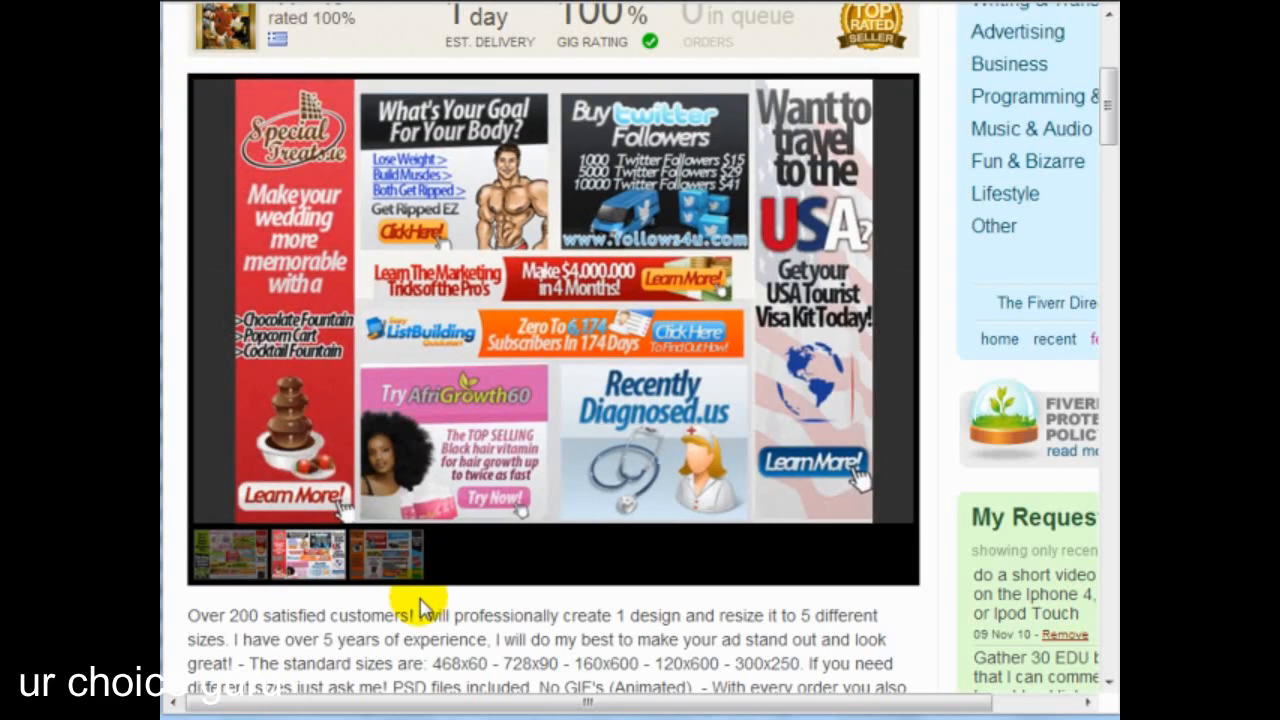
{"action": "scroll", "coordinate": [575, 315], "scroll_direction": "down", "scroll_amount": 3}
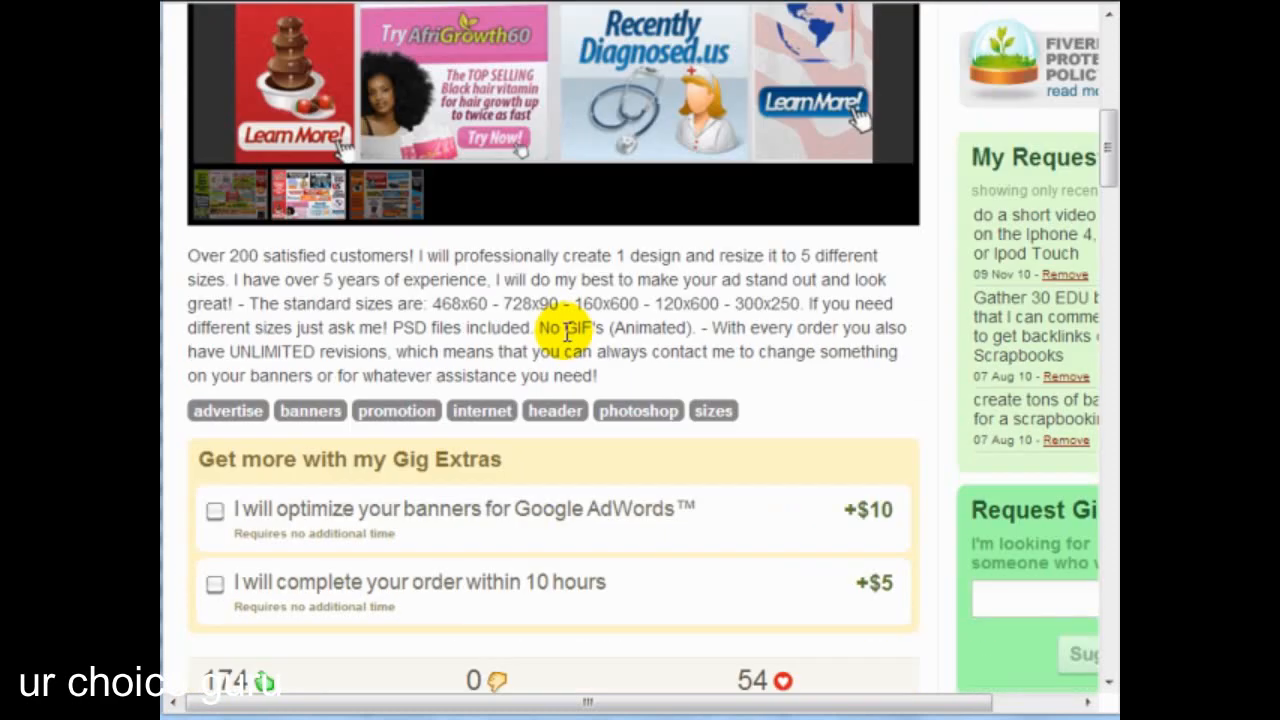
{"action": "scroll", "coordinate": [560, 200], "scroll_direction": "up", "scroll_amount": 1}
{"action": "scroll", "coordinate": [551, 175], "scroll_direction": "down", "scroll_amount": 3}
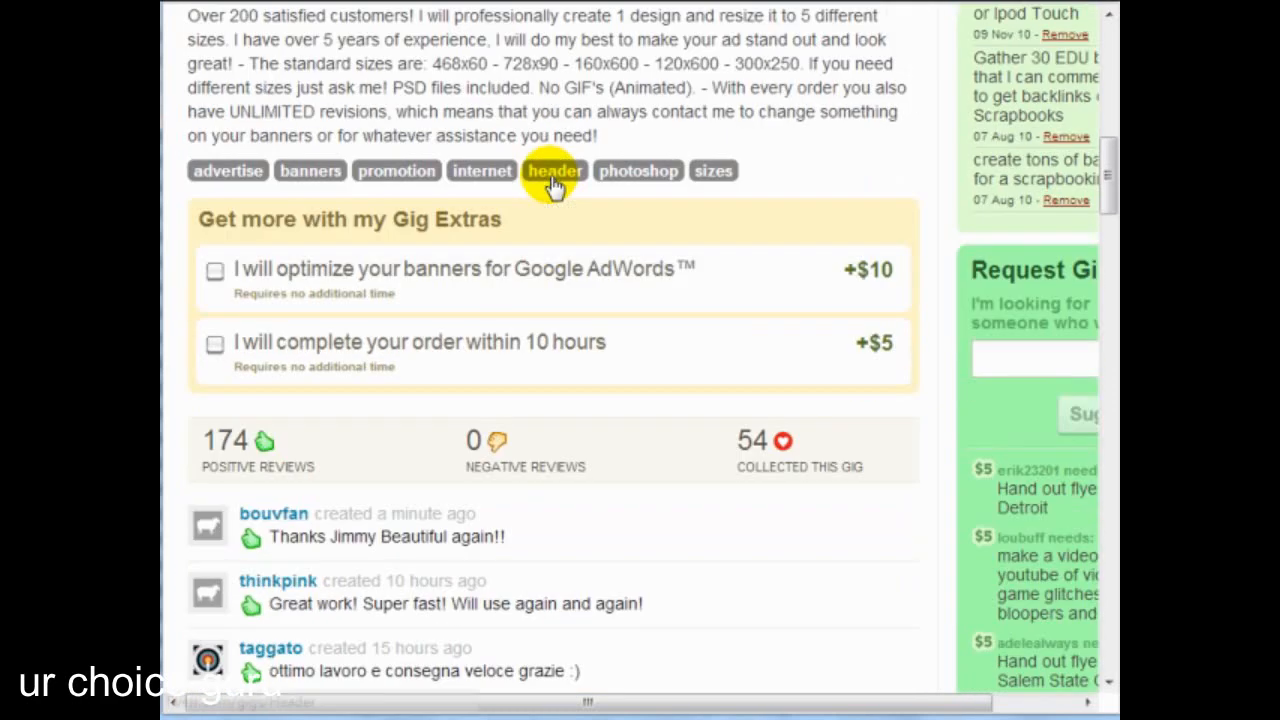
{"action": "scroll", "coordinate": [495, 270], "scroll_direction": "down", "scroll_amount": 3}
{"action": "scroll", "coordinate": [355, 243], "scroll_direction": "down", "scroll_amount": 15}
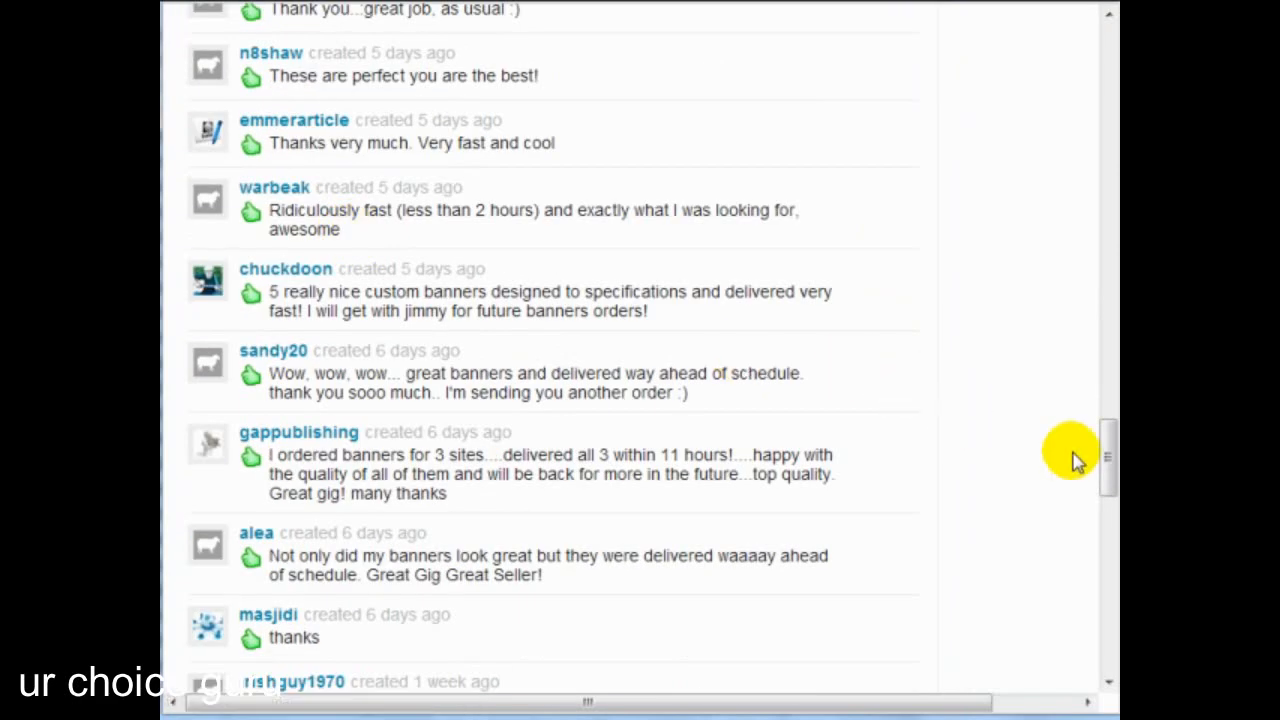
{"action": "left_click_drag", "start_coordinate": [1103, 450], "coordinate": [1091, 194]}
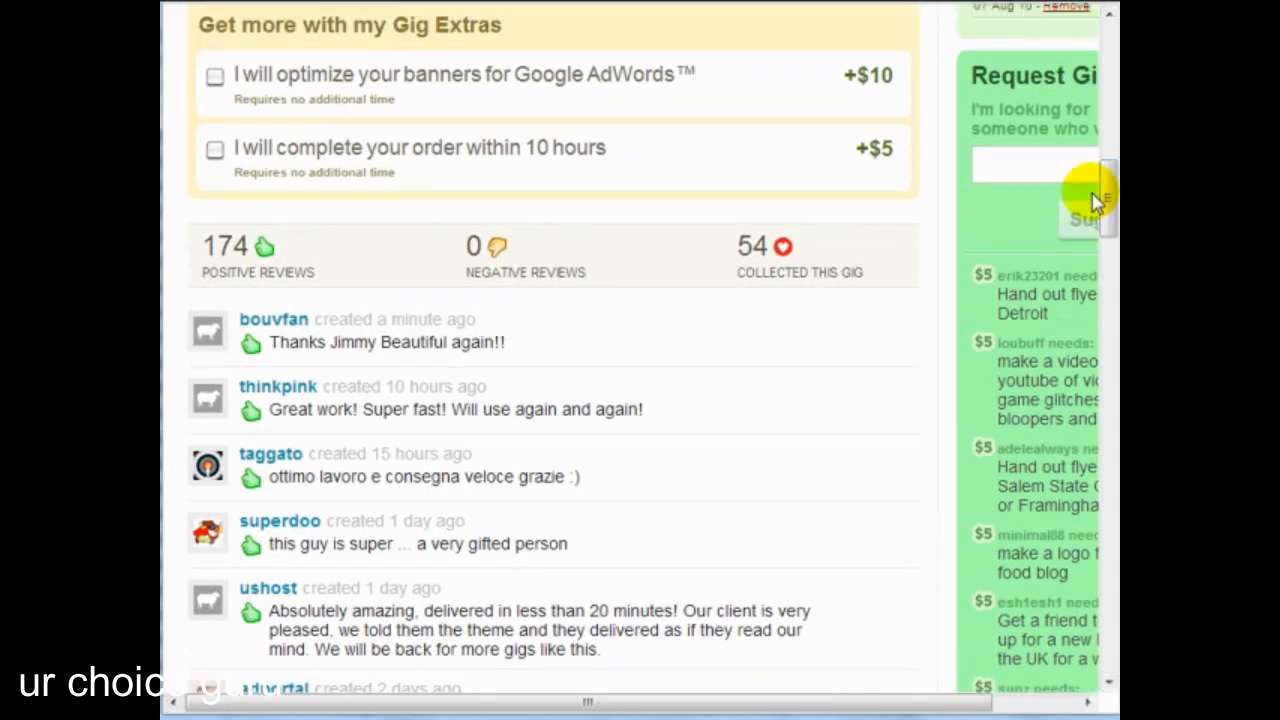
{"action": "scroll", "coordinate": [589, 272], "scroll_direction": "up", "scroll_amount": 4}
{"action": "scroll", "coordinate": [589, 272], "scroll_direction": "up", "scroll_amount": 3}
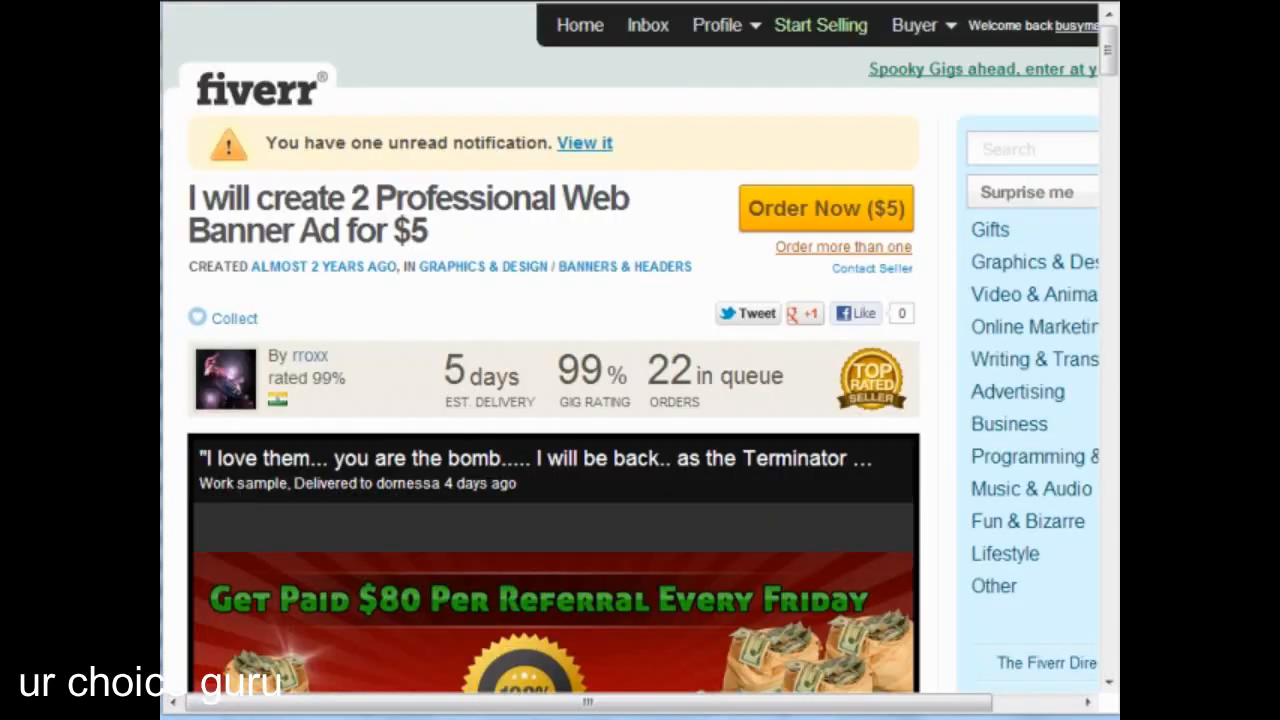
Browse the rroxx gig's banner work samples, starting with the High Res banners
{"action": "scroll", "coordinate": [676, 337], "scroll_direction": "down", "scroll_amount": 3}
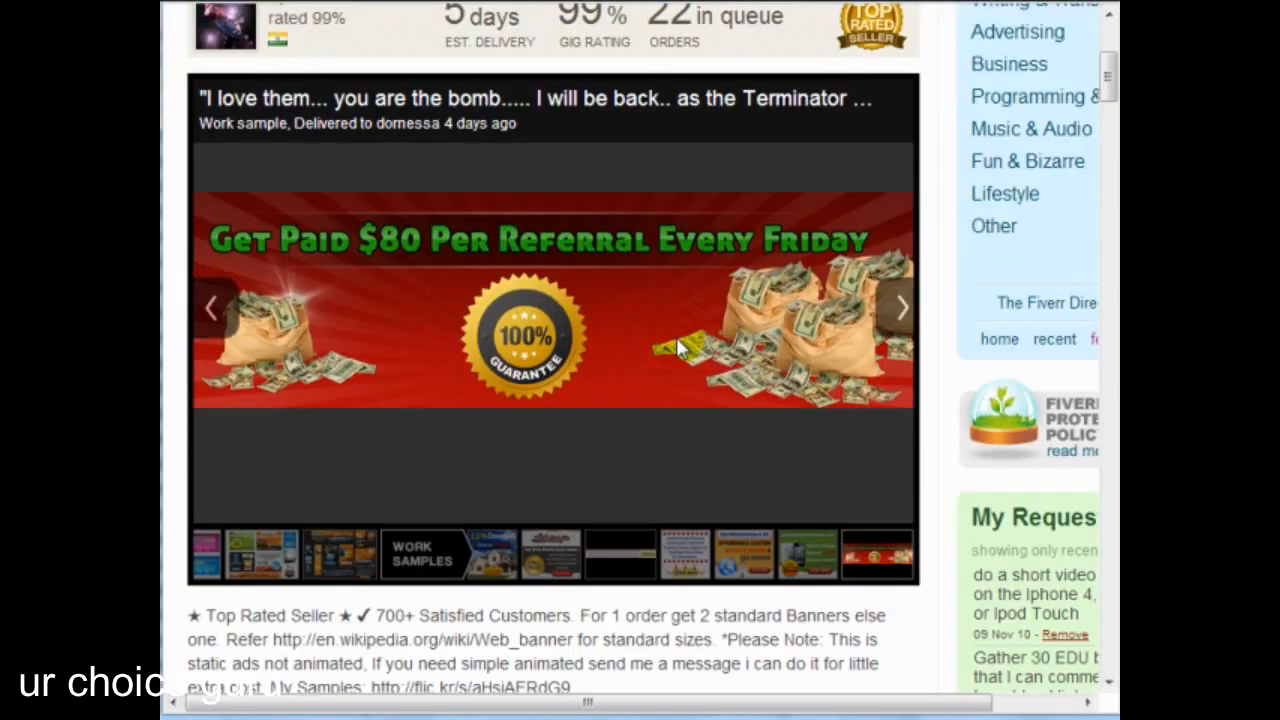
{"action": "left_click", "coordinate": [272, 566]}
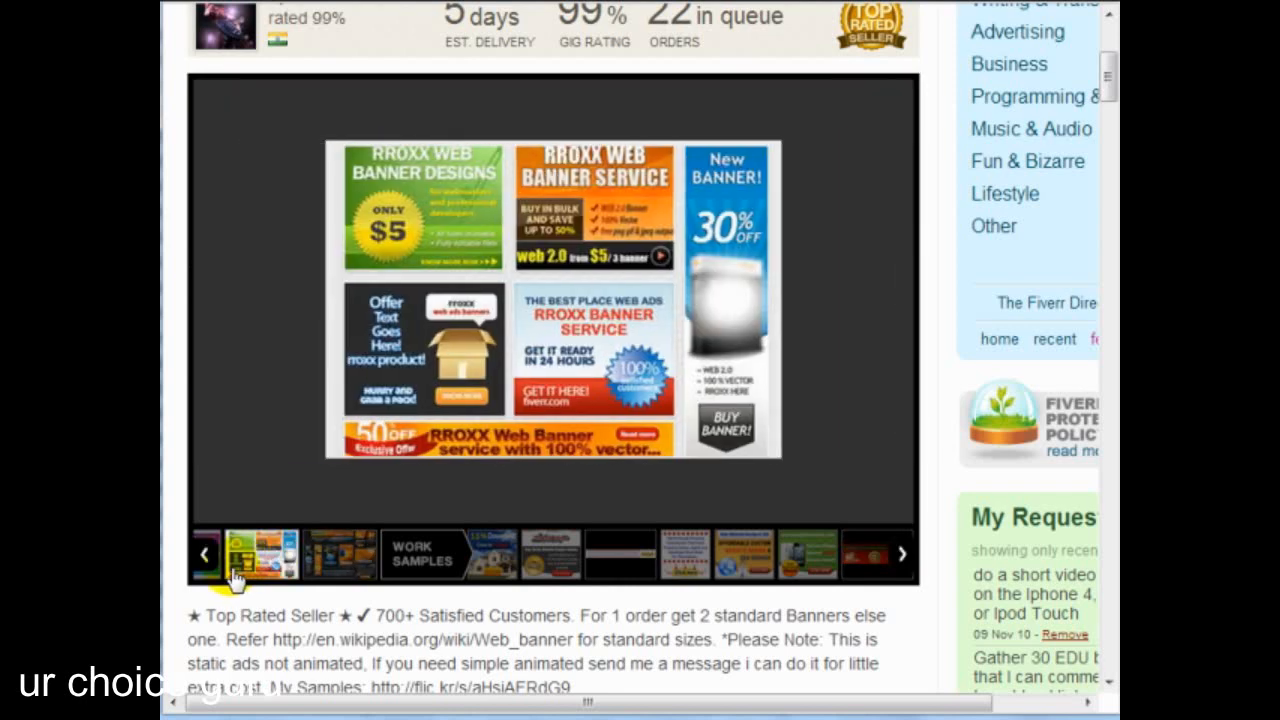
{"action": "left_click", "coordinate": [218, 566]}
{"action": "left_click", "coordinate": [240, 563]}
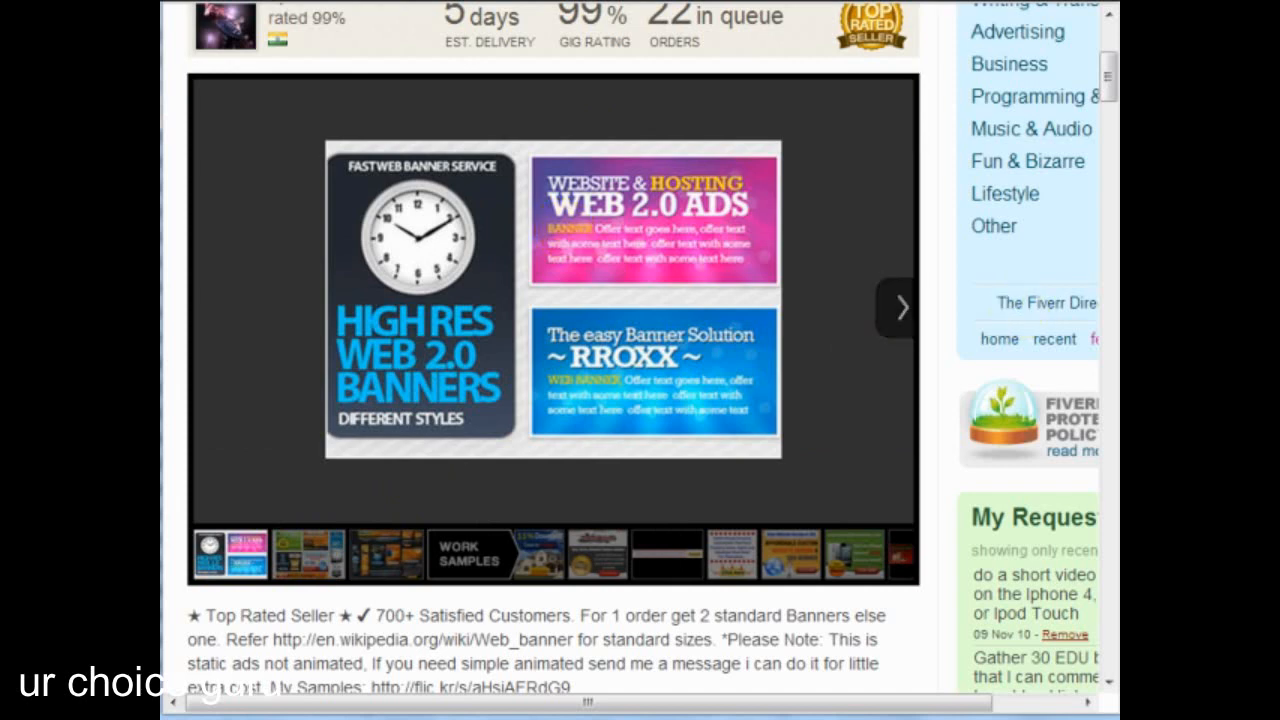
Highlight the rroxx gig's 5 days delivery and 22 orders in queue figures
{"action": "scroll", "coordinate": [1110, 18], "scroll_direction": "up", "scroll_amount": 1}
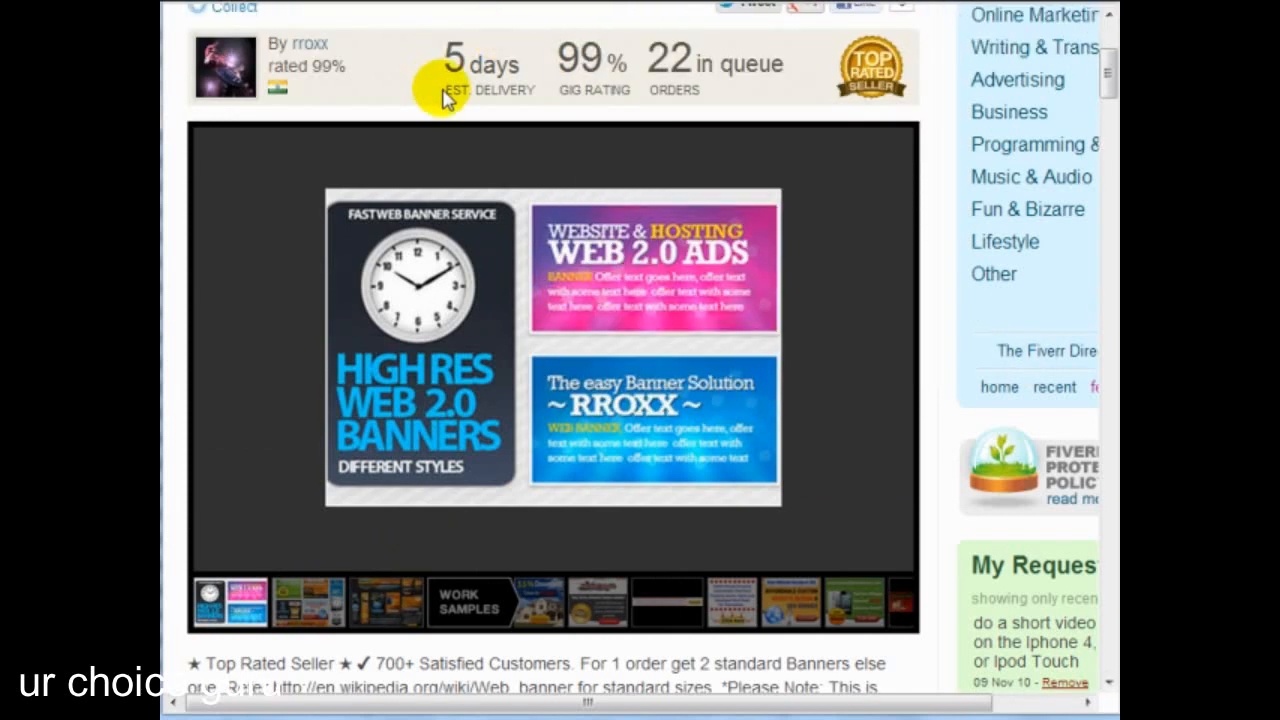
{"action": "left_click_drag", "start_coordinate": [502, 66], "coordinate": [520, 66]}
{"action": "left_click", "coordinate": [657, 60]}
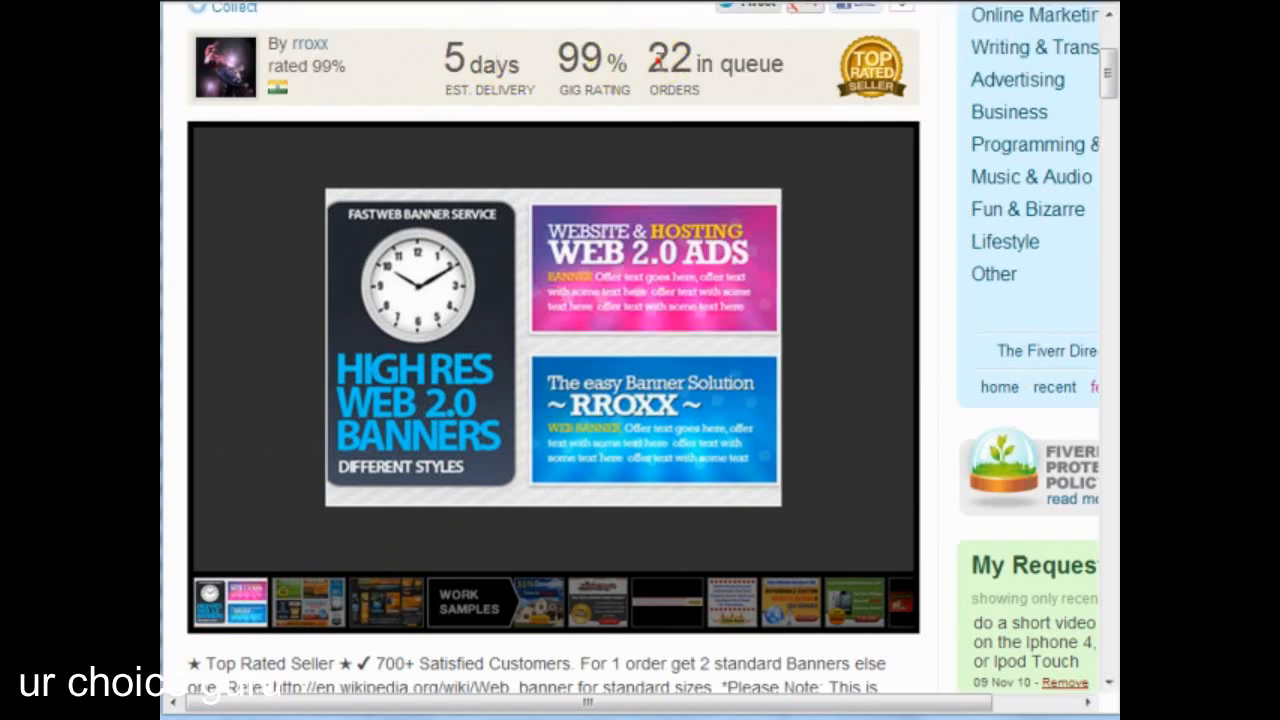
{"action": "left_click", "coordinate": [750, 64]}
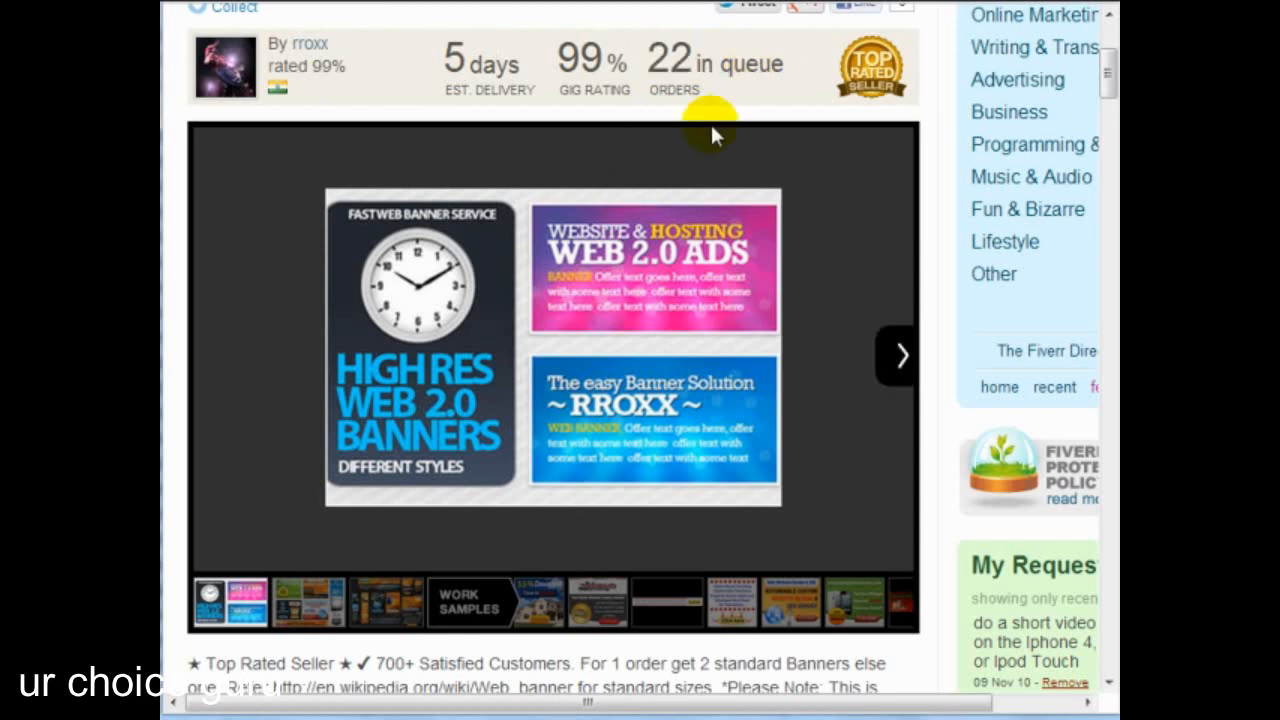
{"action": "left_click_drag", "start_coordinate": [489, 68], "coordinate": [522, 71]}
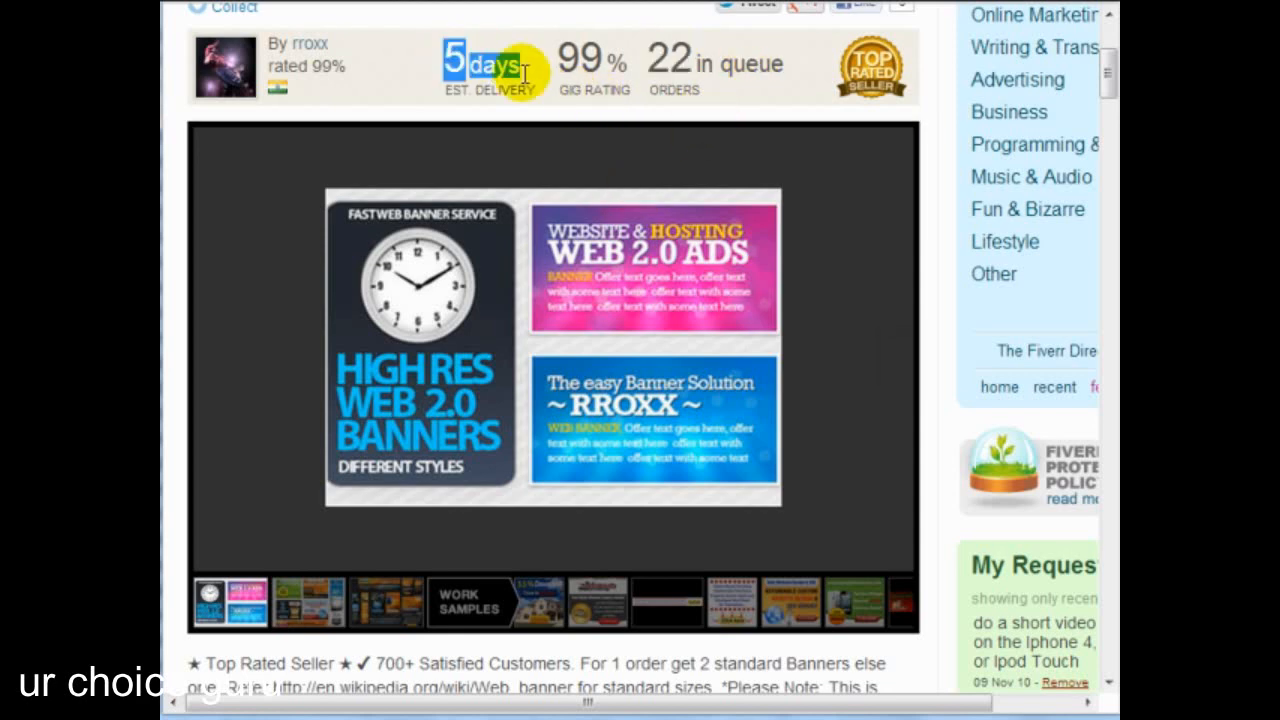
{"action": "scroll", "coordinate": [604, 310], "scroll_direction": "down", "scroll_amount": 2}
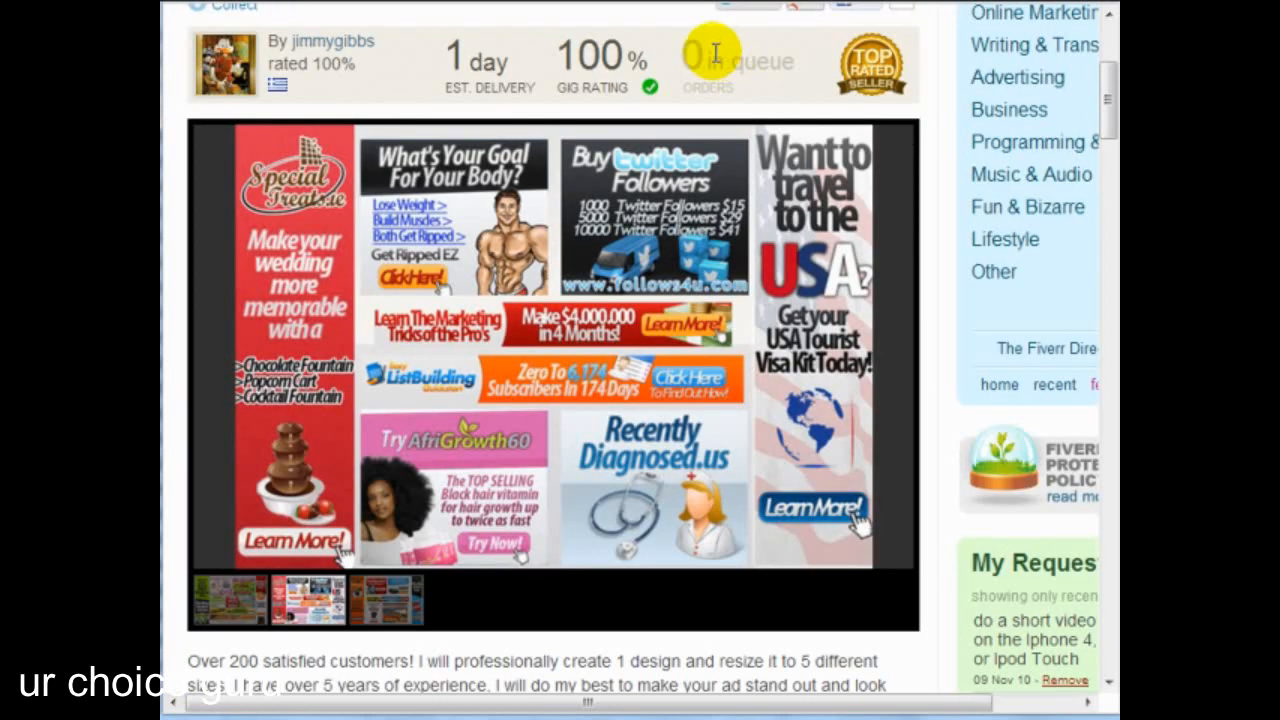
{"action": "left_click_drag", "start_coordinate": [686, 52], "coordinate": [780, 62]}
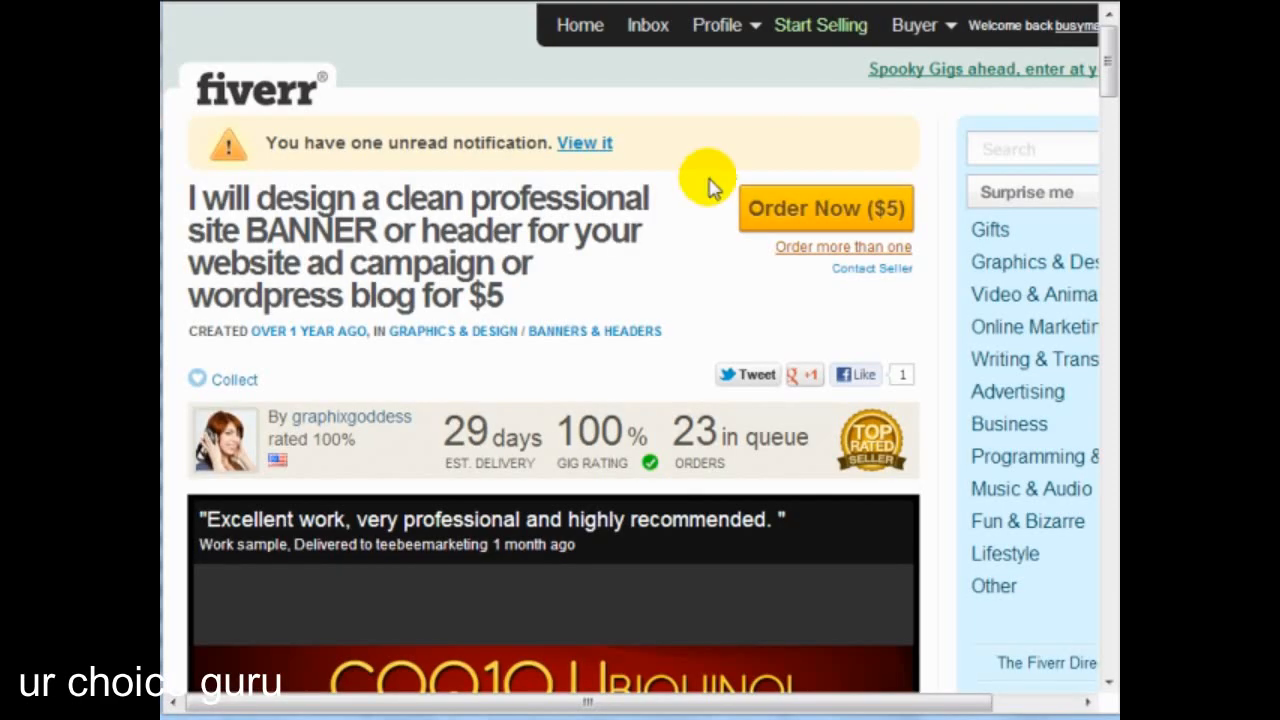
{"action": "scroll", "coordinate": [709, 189], "scroll_direction": "down", "scroll_amount": 4}
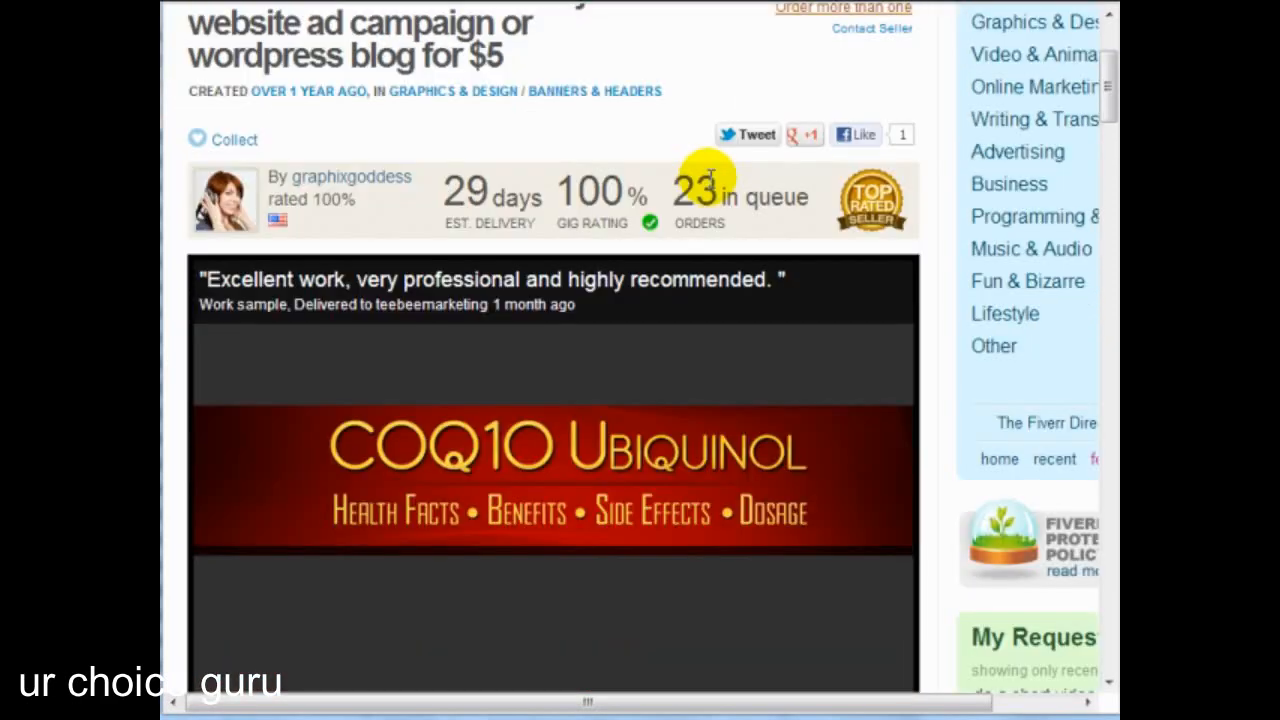
{"action": "left_click_drag", "start_coordinate": [671, 78], "coordinate": [702, 78]}
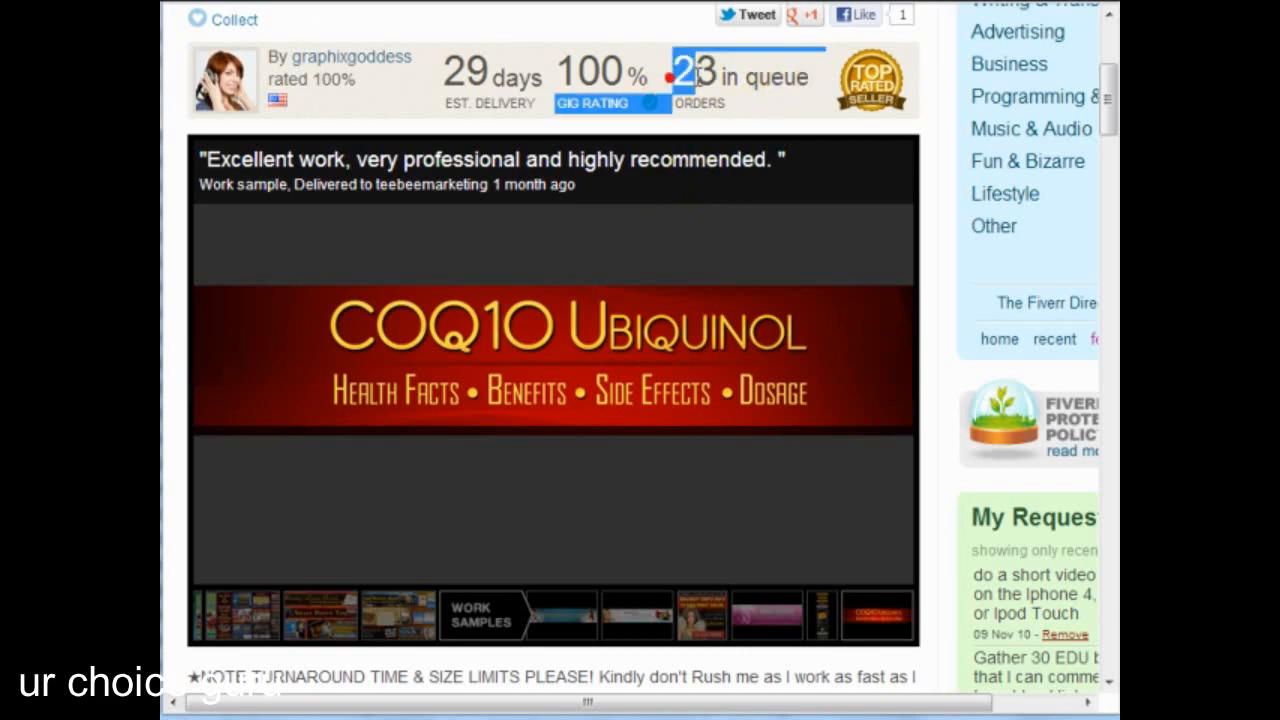
{"action": "left_click", "coordinate": [705, 78]}
View another graphixgoddess work sample and highlight its 29 days delivery time
{"action": "scroll", "coordinate": [702, 185], "scroll_direction": "down", "scroll_amount": 3}
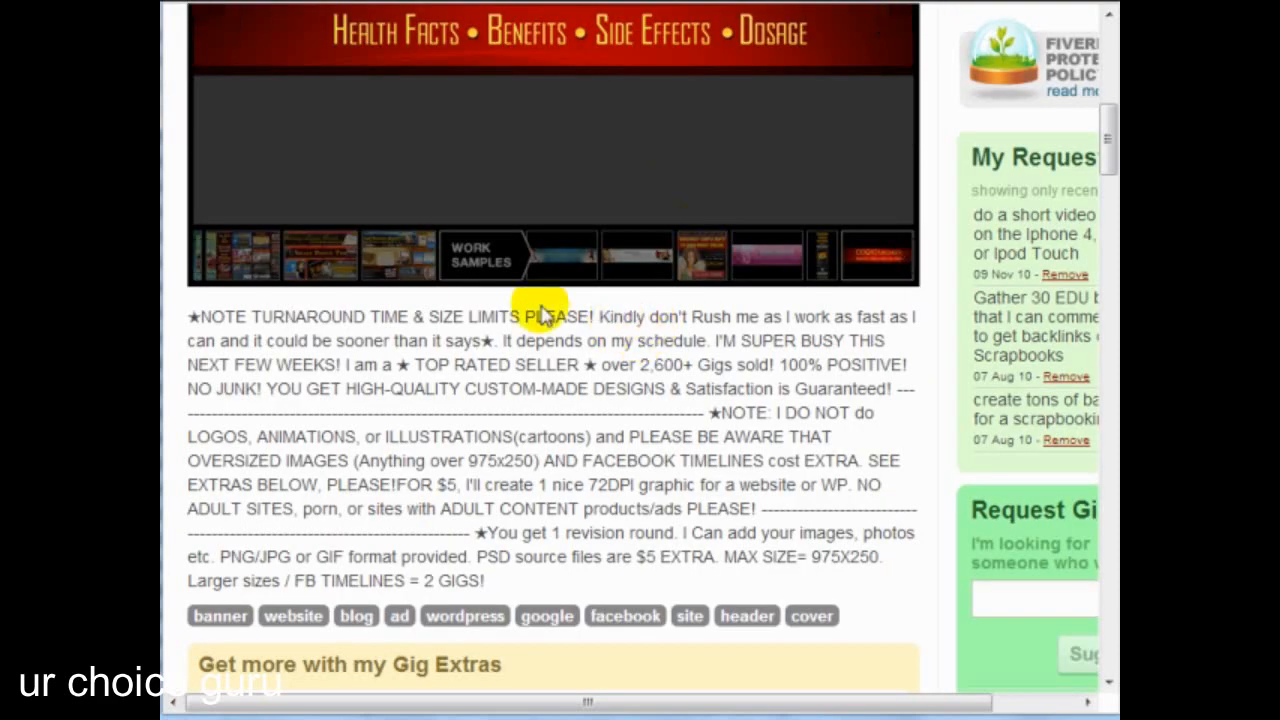
{"action": "left_click", "coordinate": [278, 252]}
{"action": "scroll", "coordinate": [378, 326], "scroll_direction": "up", "scroll_amount": 3}
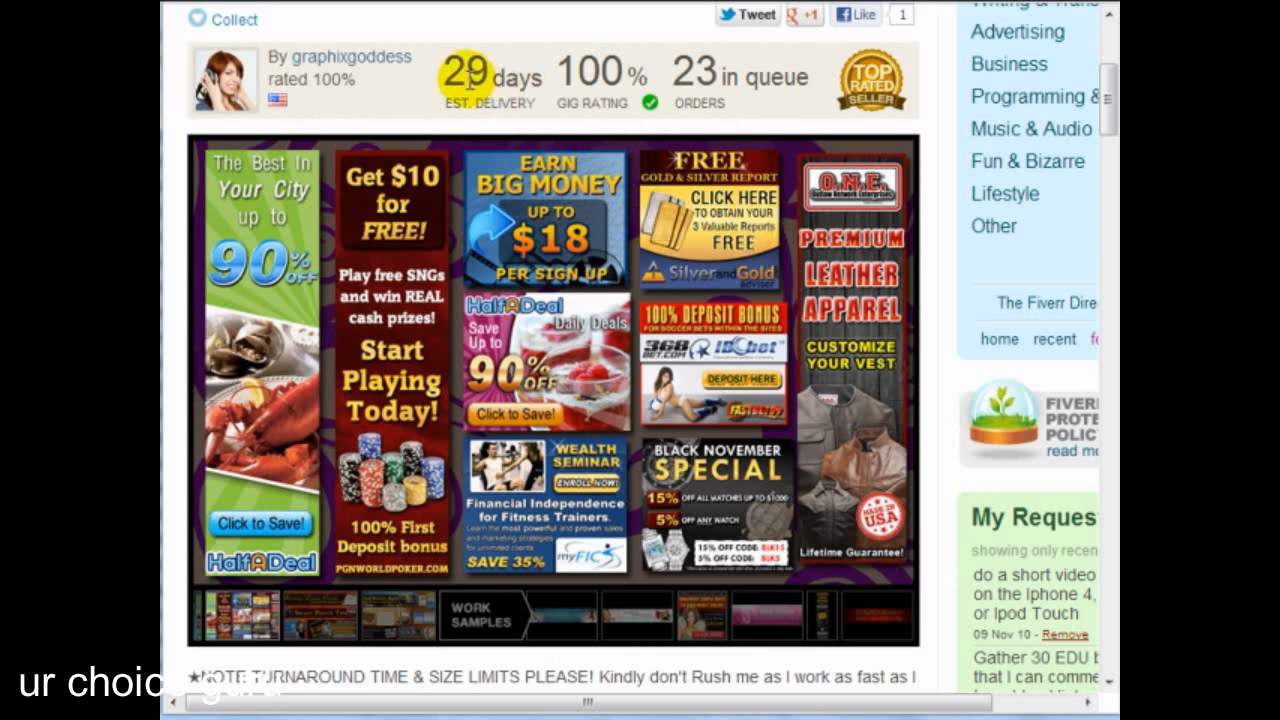
{"action": "left_click_drag", "start_coordinate": [443, 72], "coordinate": [494, 68]}
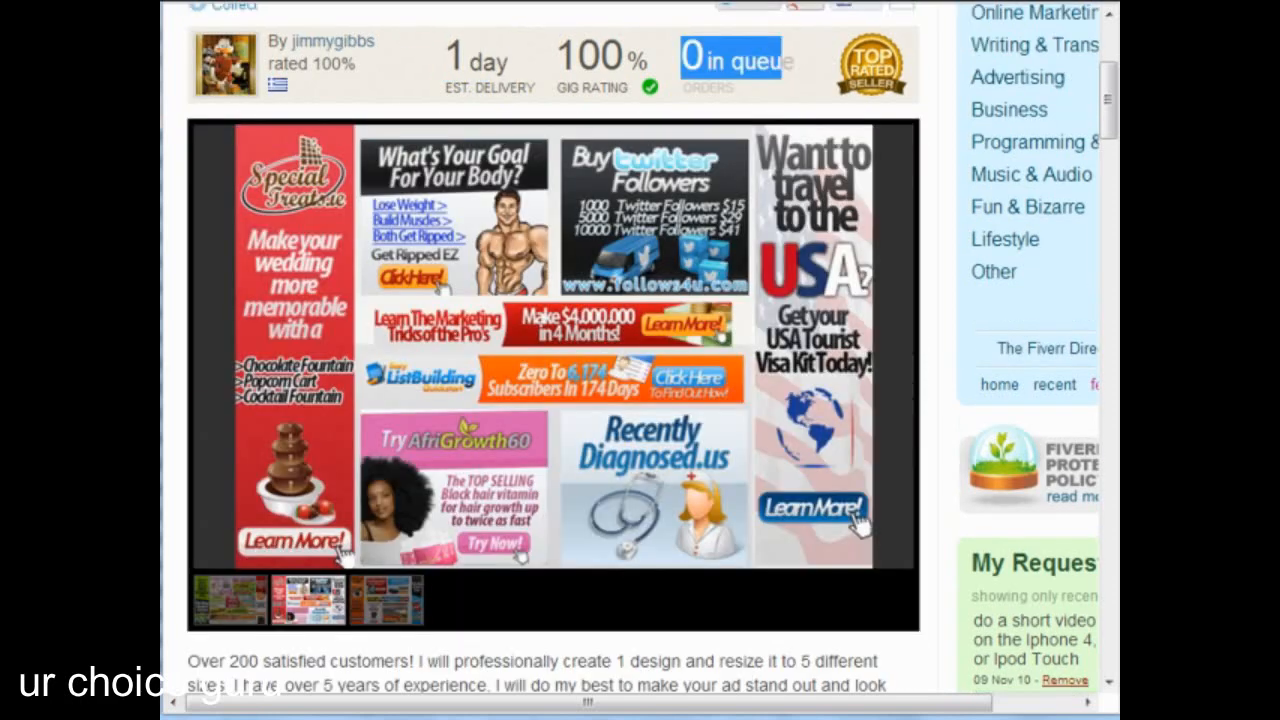
Recheck the jimmygibbs gig's 1 day delivery, then scroll back to JVZoo's Affiliate Contest form
{"action": "left_click", "coordinate": [697, 55]}
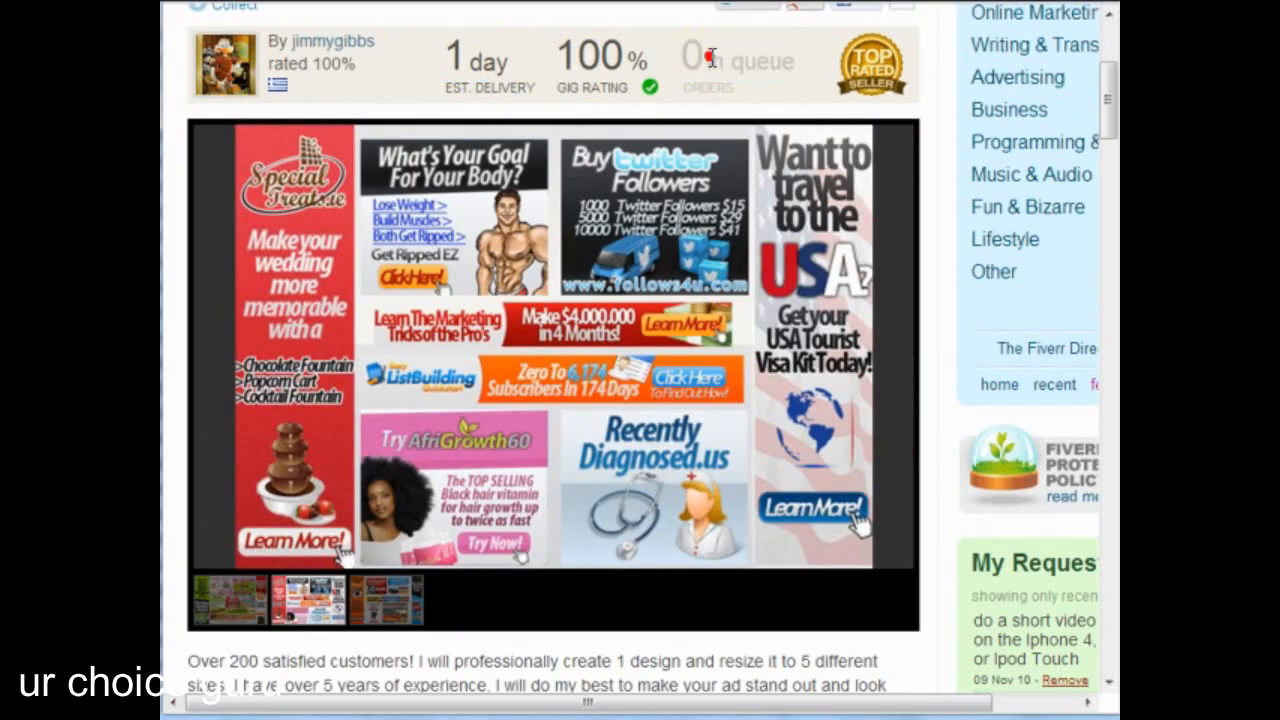
{"action": "left_click_drag", "start_coordinate": [484, 79], "coordinate": [446, 65]}
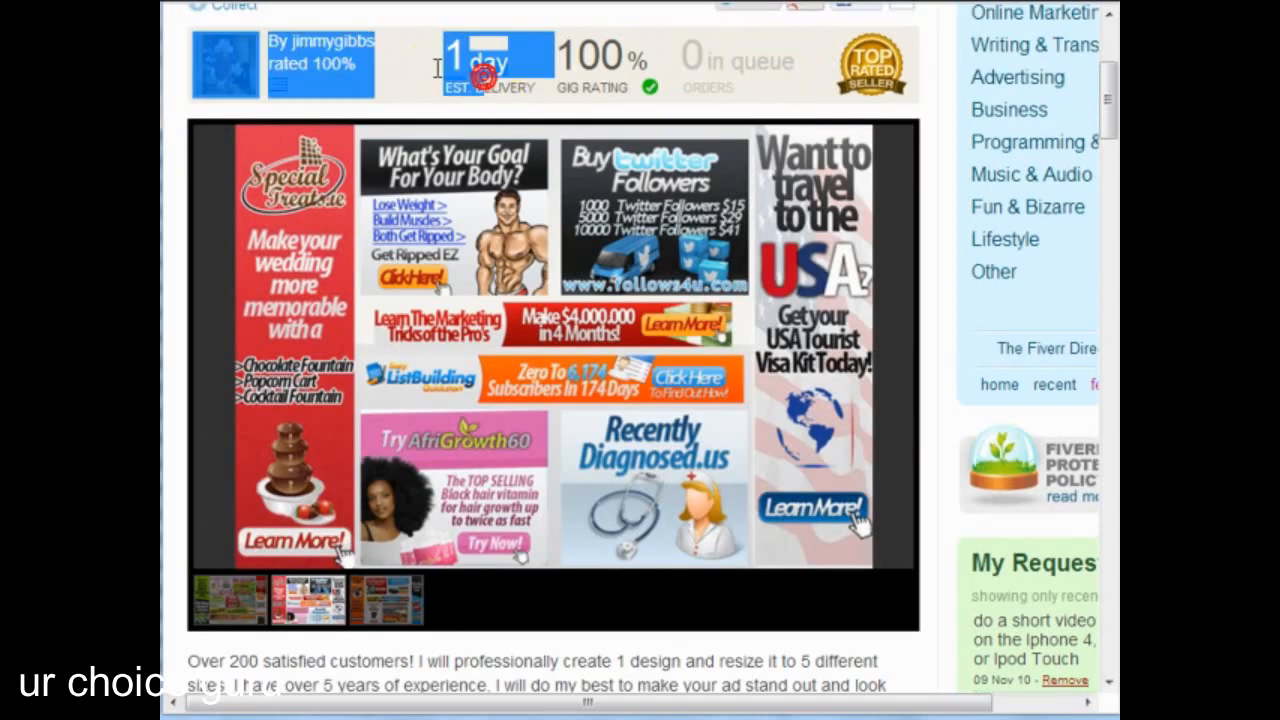
{"action": "left_click", "coordinate": [536, 48]}
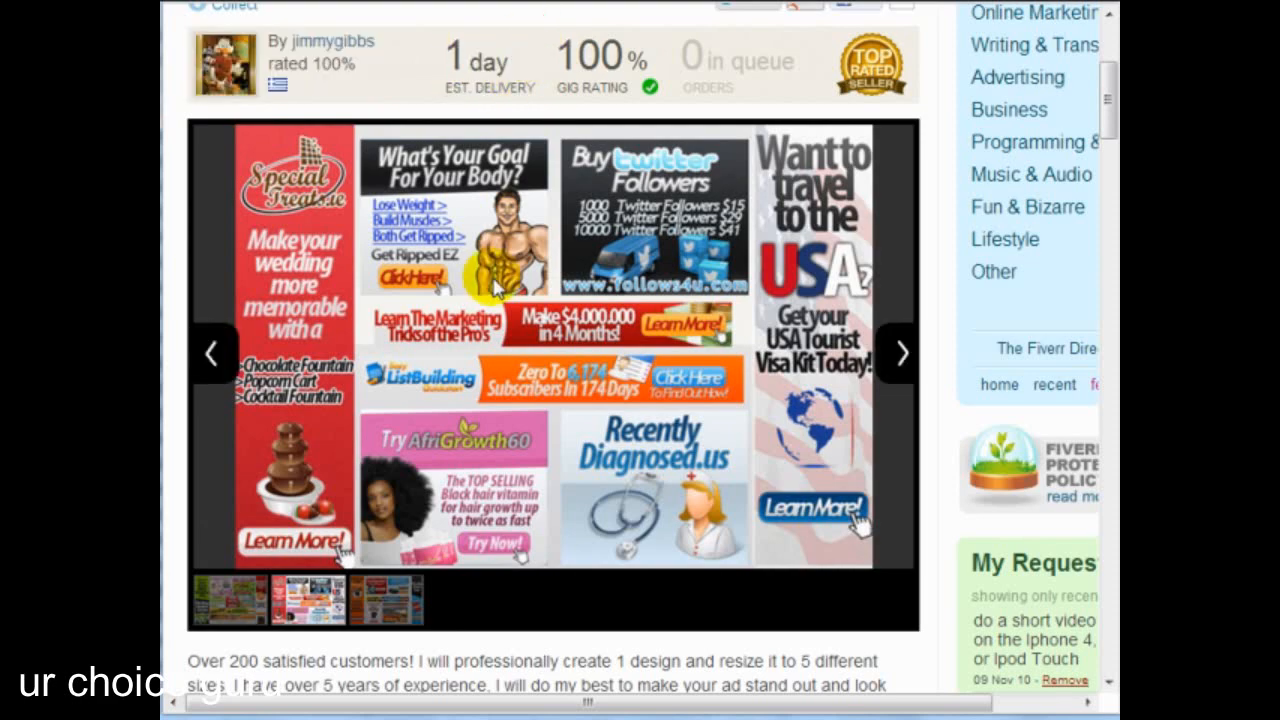
{"action": "scroll", "coordinate": [509, 305], "scroll_direction": "down", "scroll_amount": 5}
{"action": "scroll", "coordinate": [502, 186], "scroll_direction": "up", "scroll_amount": 5}
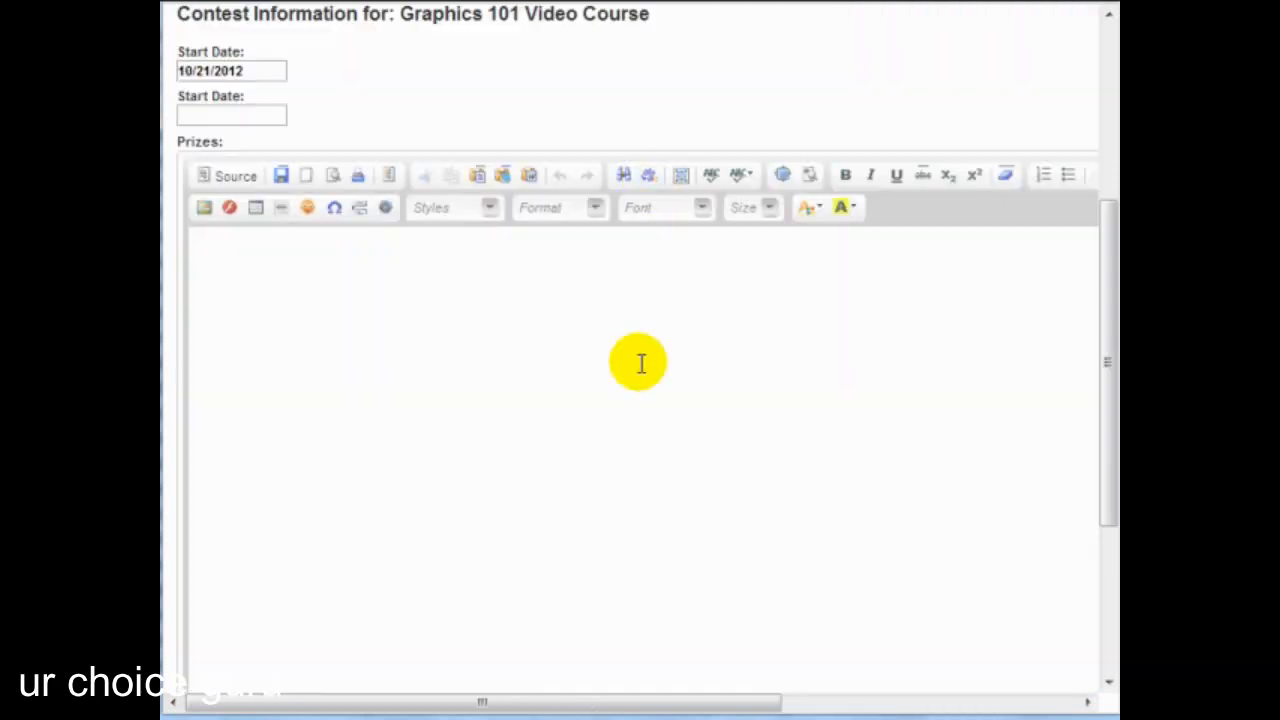
{"action": "scroll", "coordinate": [641, 362], "scroll_direction": "up", "scroll_amount": 4}
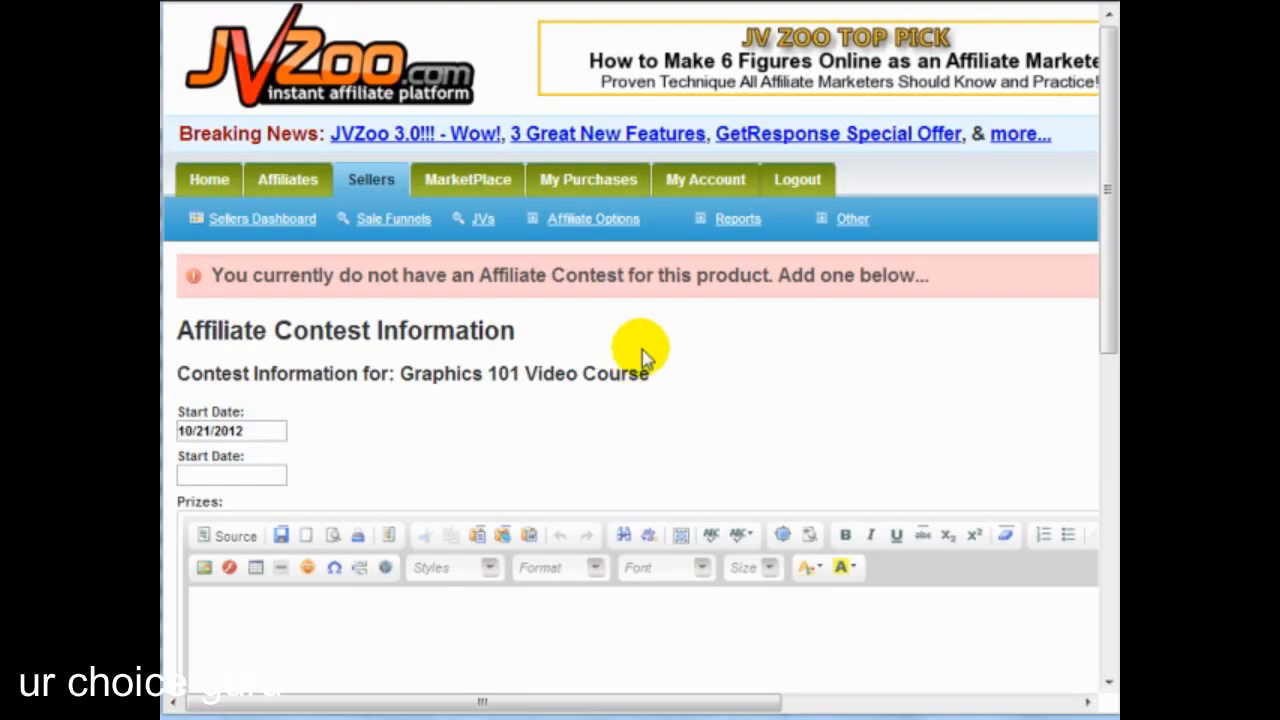